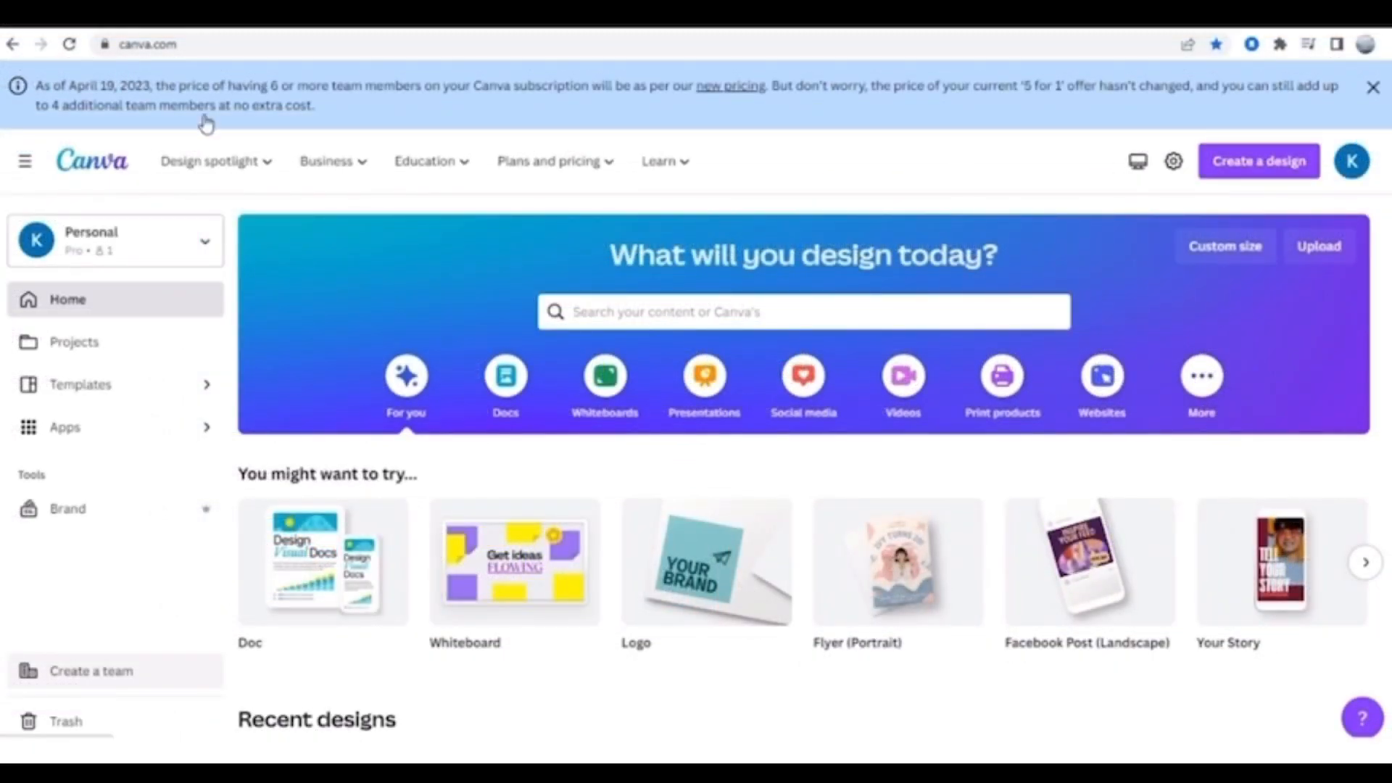
# - Create a new blank Flyer (Portrait) design by searching the design types for "flyer"
pyautogui.click(189, 44)
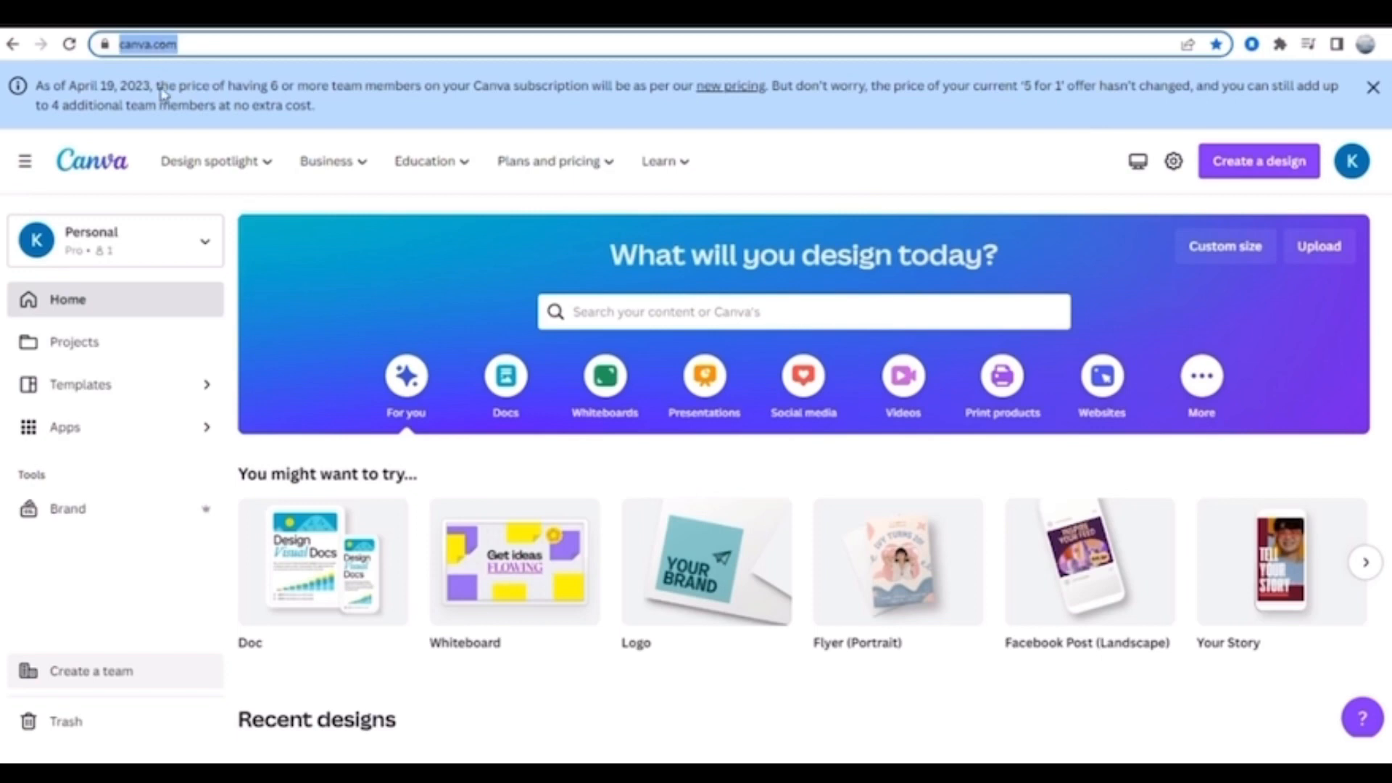
pyautogui.click(164, 204)
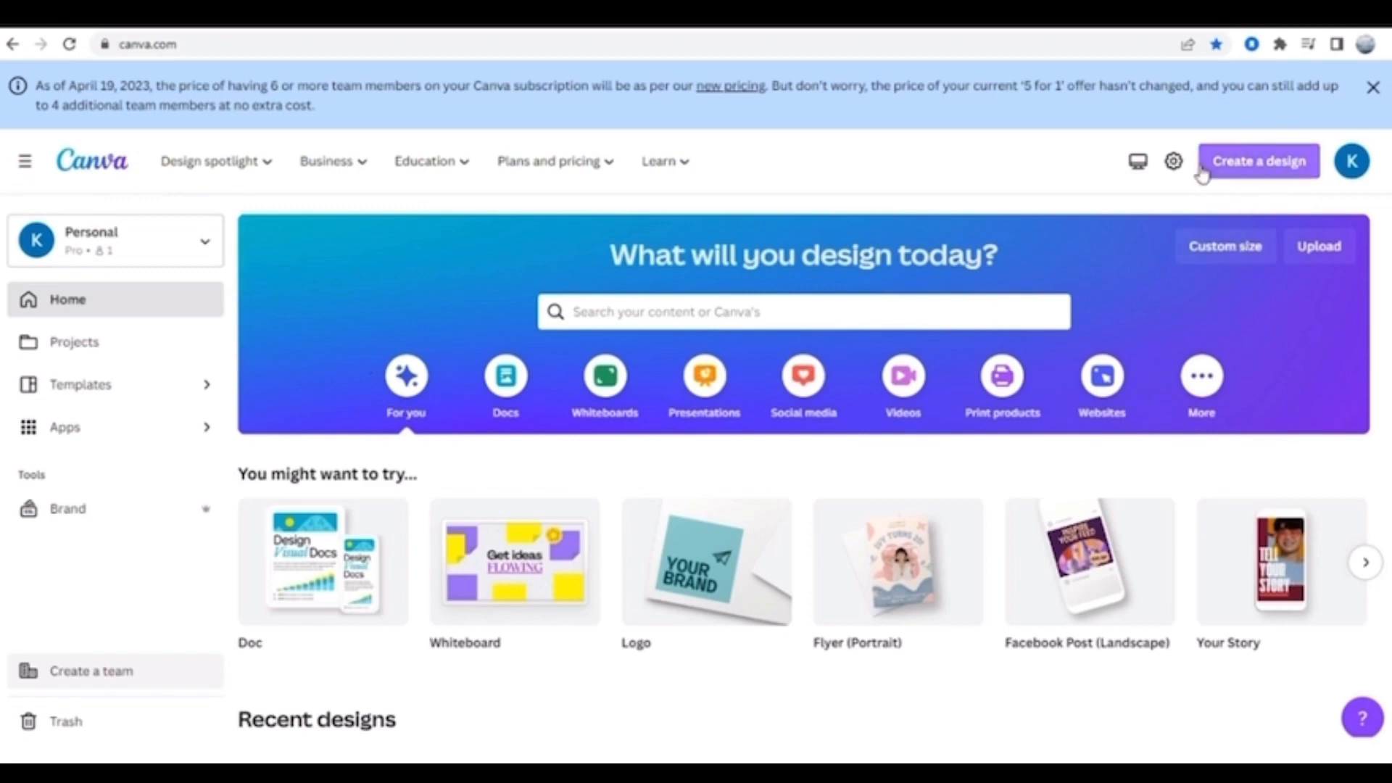
pyautogui.click(1259, 166)
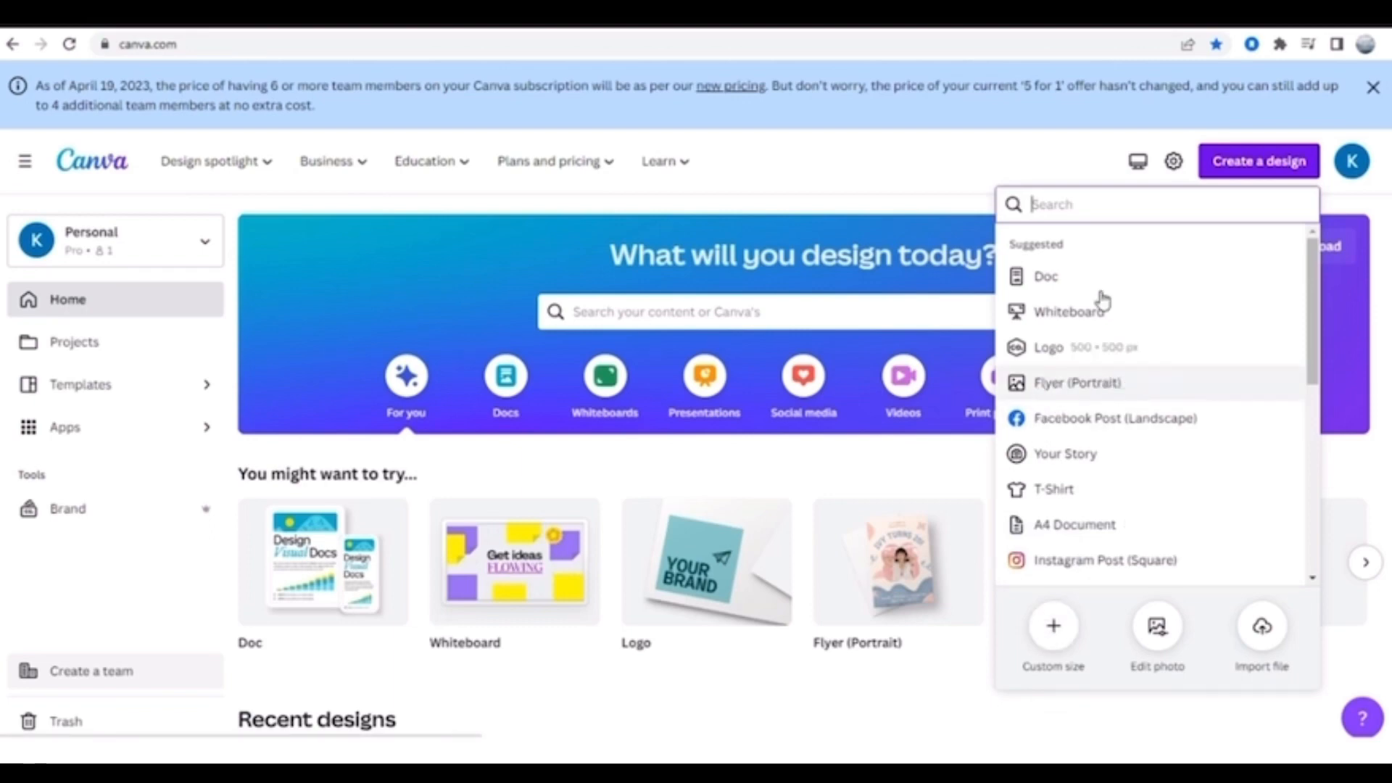
pyautogui.write('flyer')
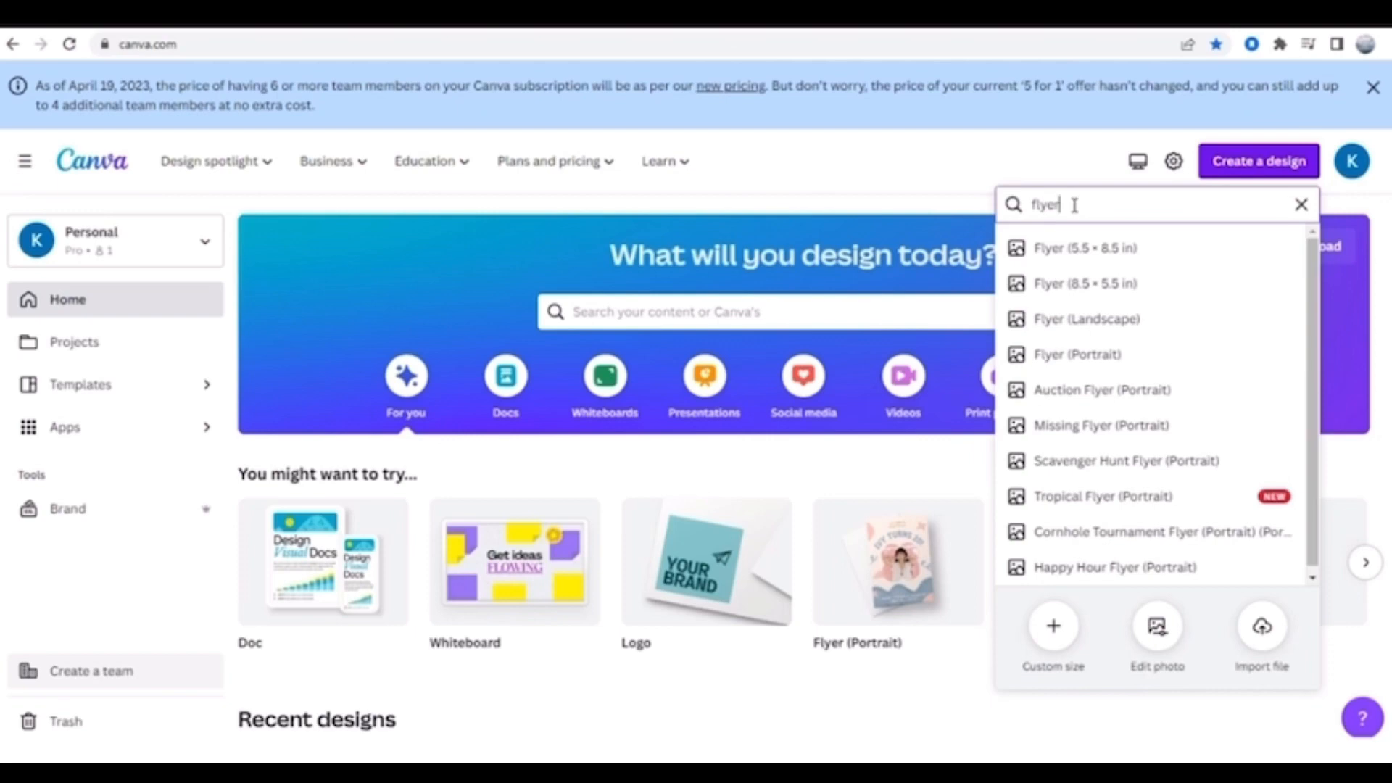
pyautogui.click(1080, 355)
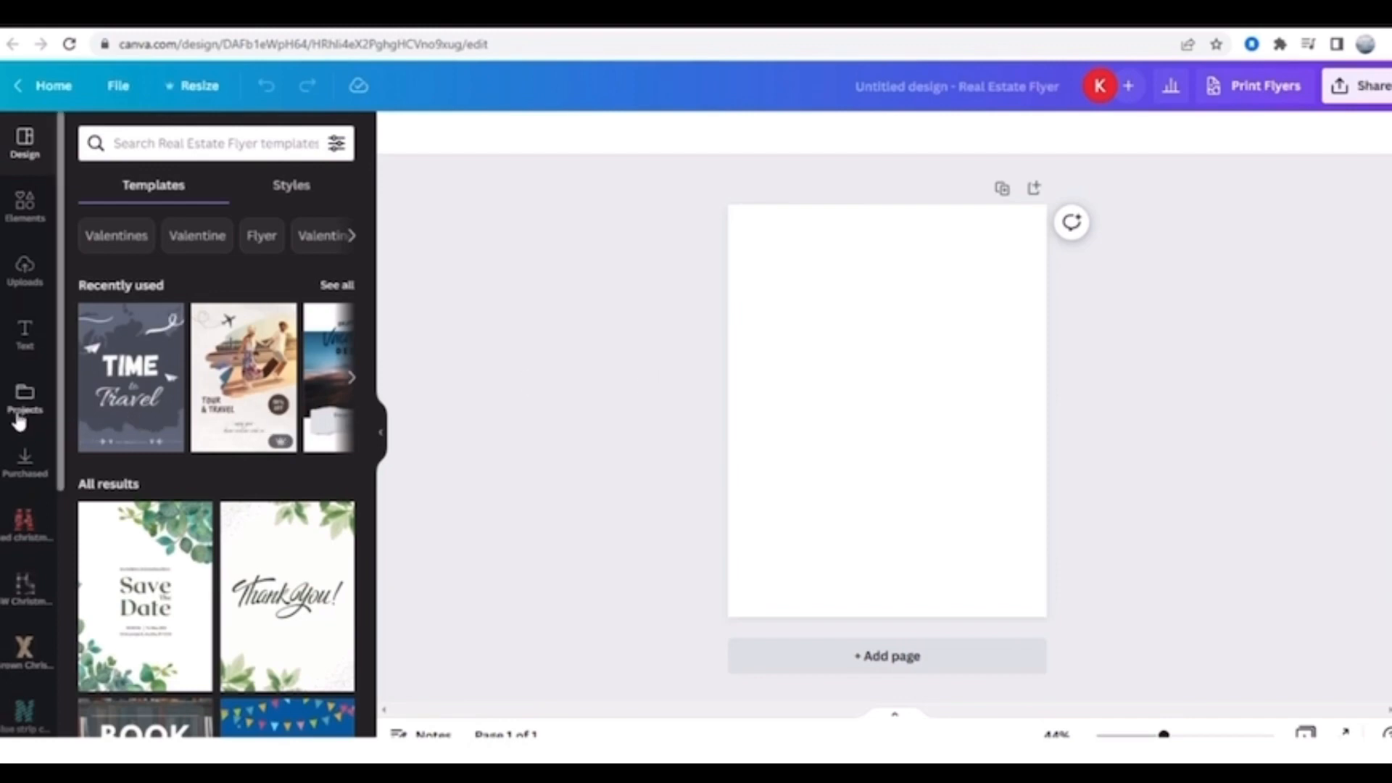
# - Search the elements library for "School" and limit the results to graphics
pyautogui.click(22, 214)
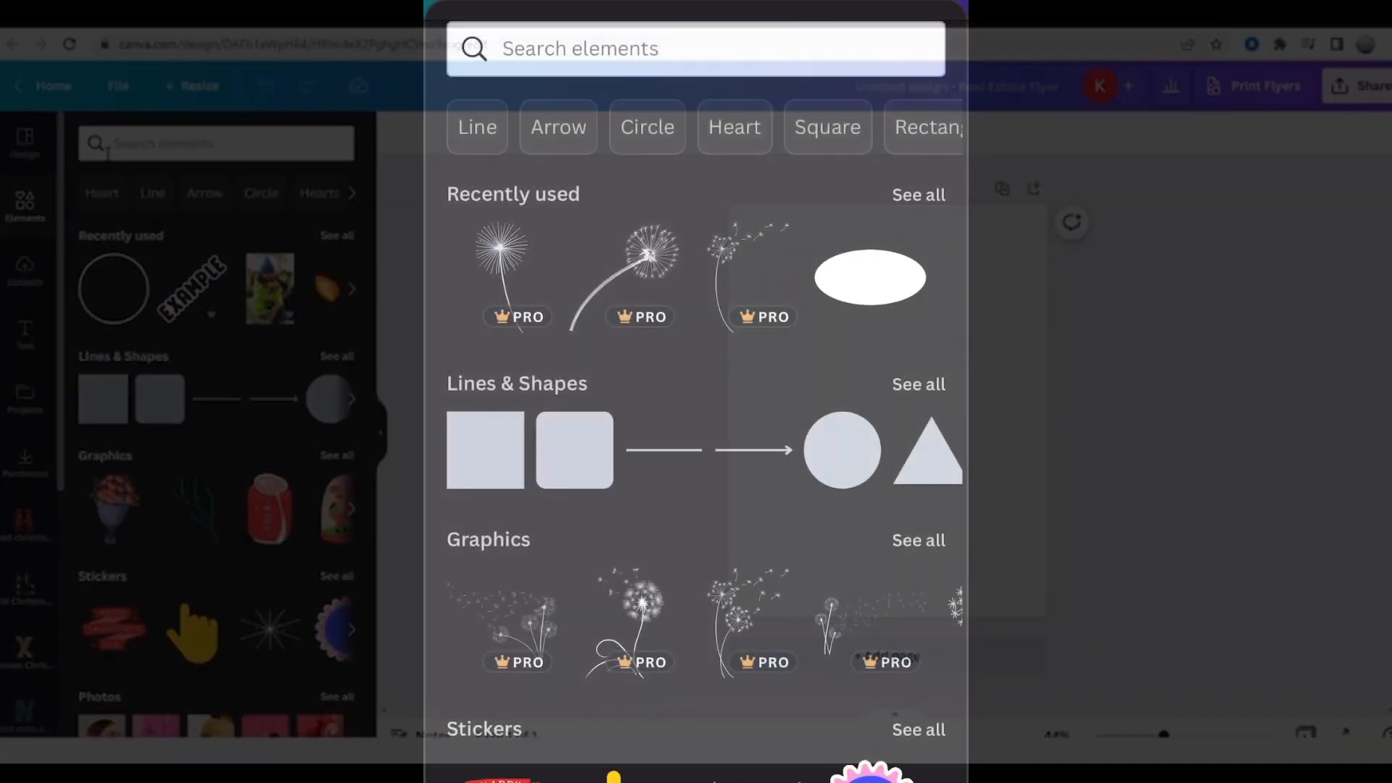
pyautogui.click(653, 49)
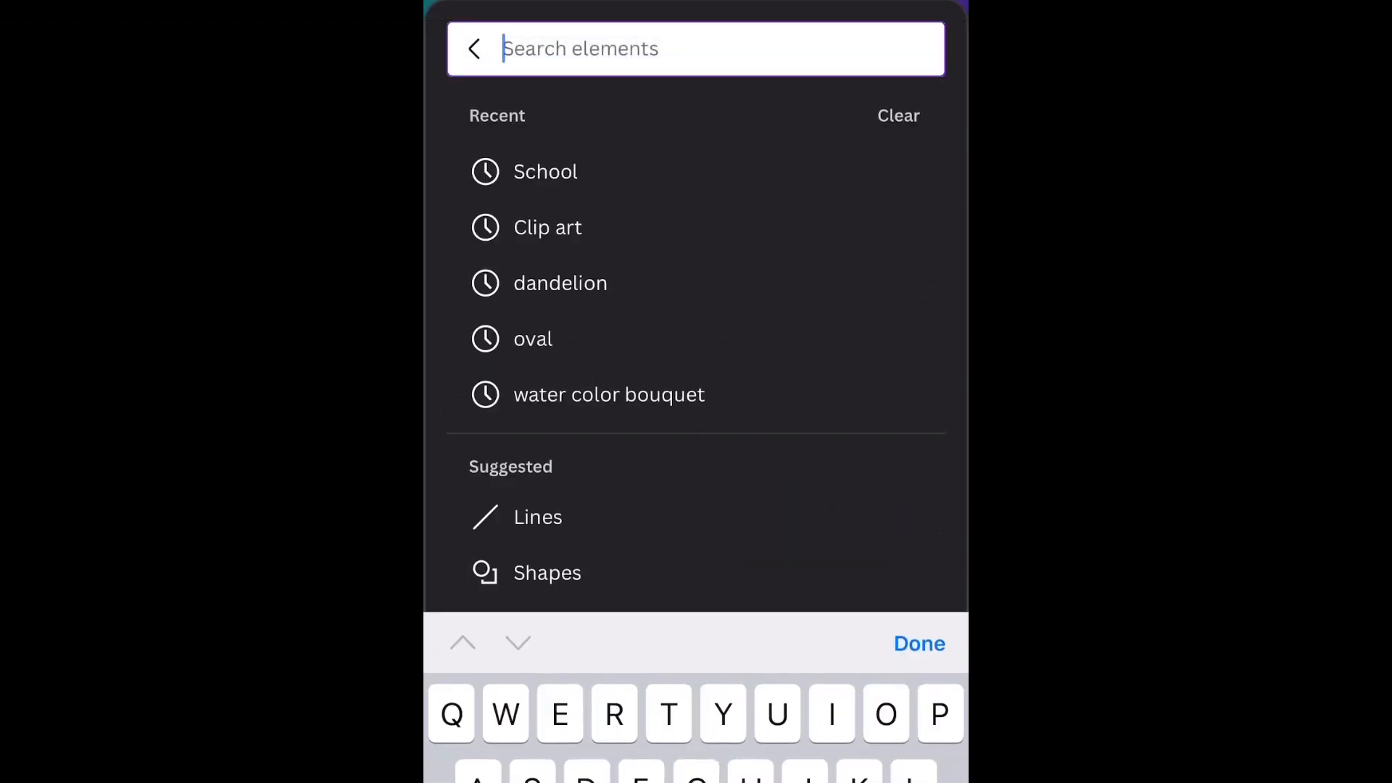
pyautogui.write('School')
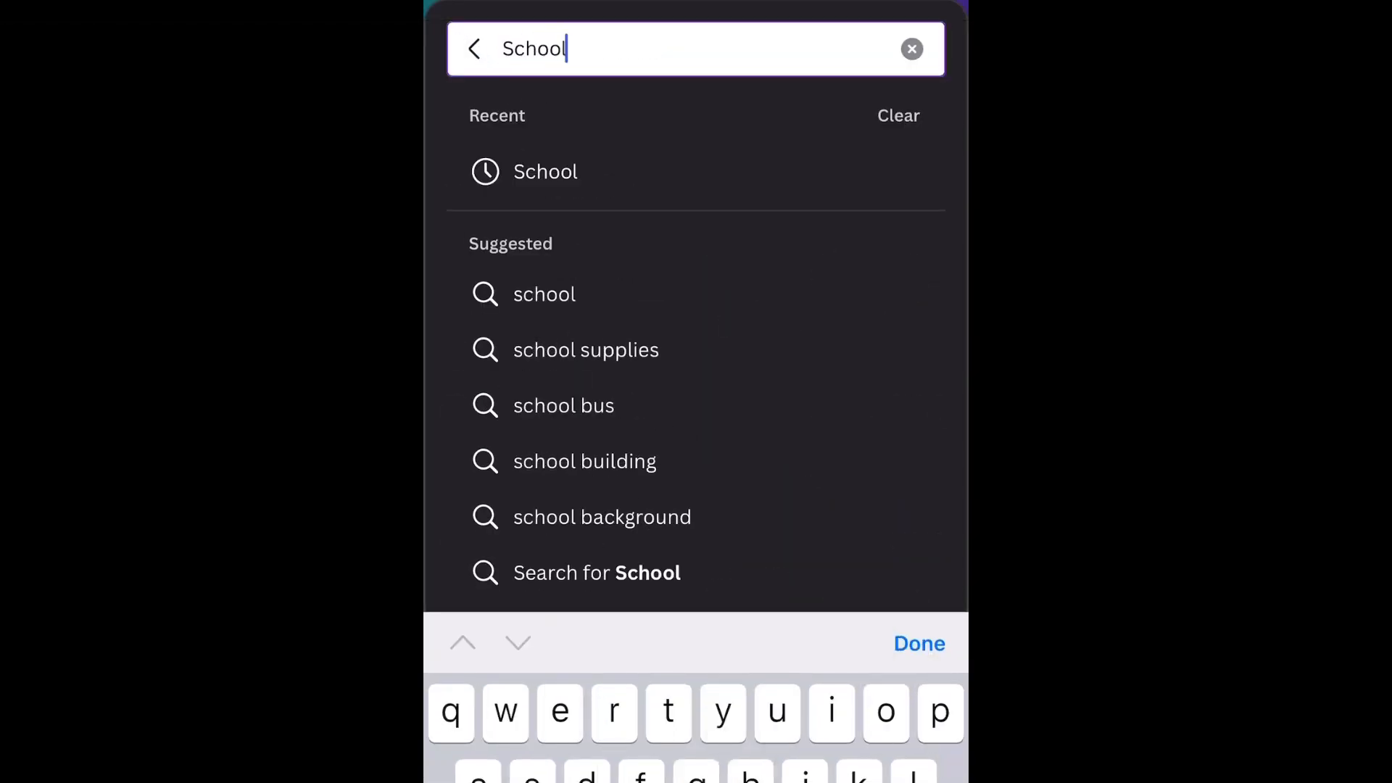
pyautogui.press('Return')
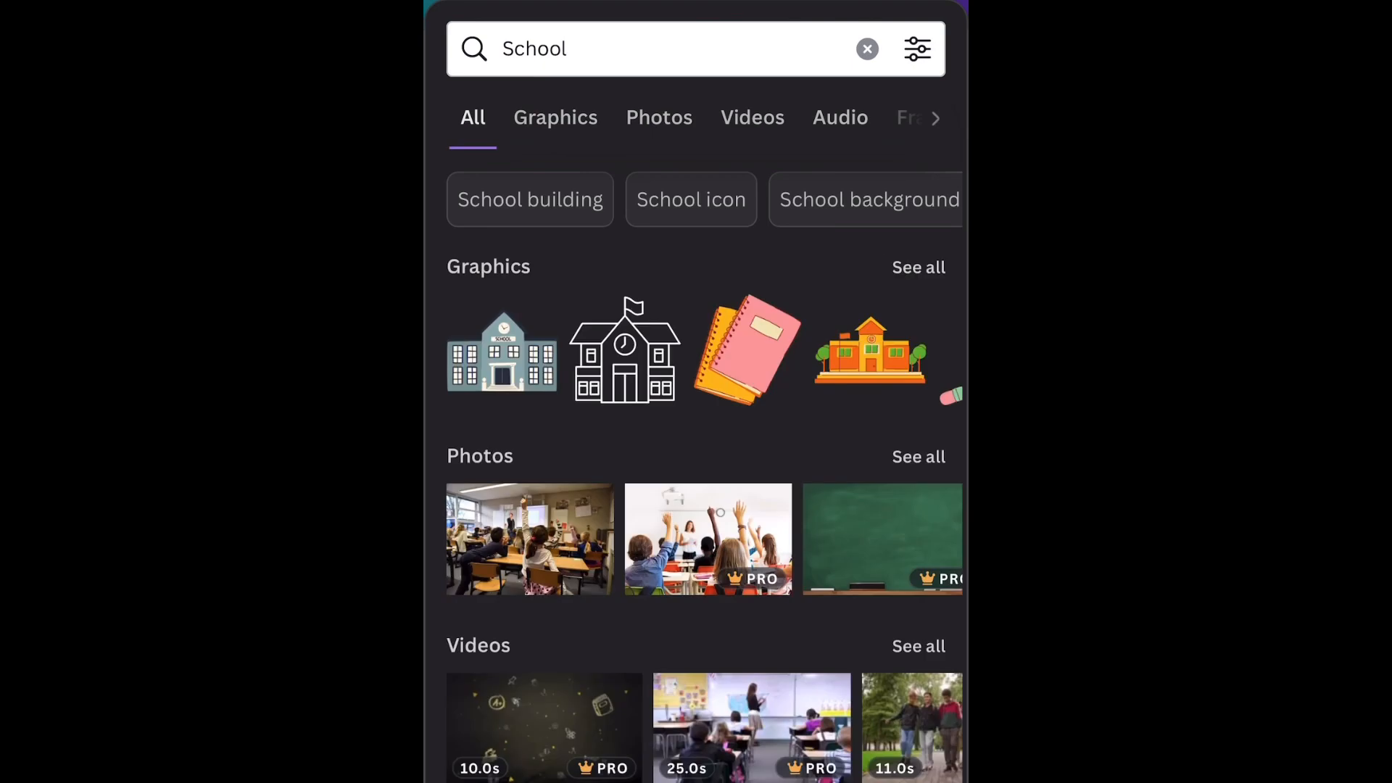
pyautogui.click(555, 117)
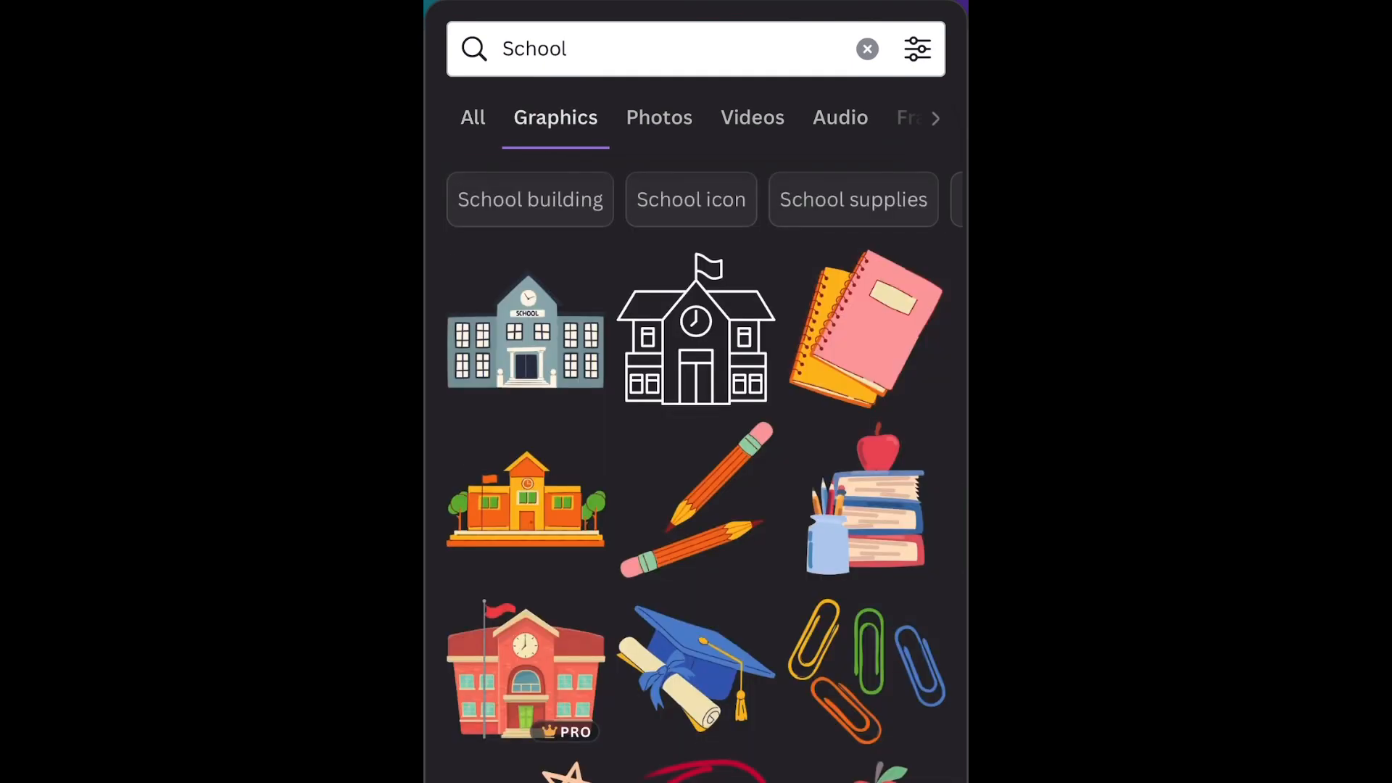
# - Browse the school graphics to examine the range of available clip art
pyautogui.scroll(-6, 696, 471)
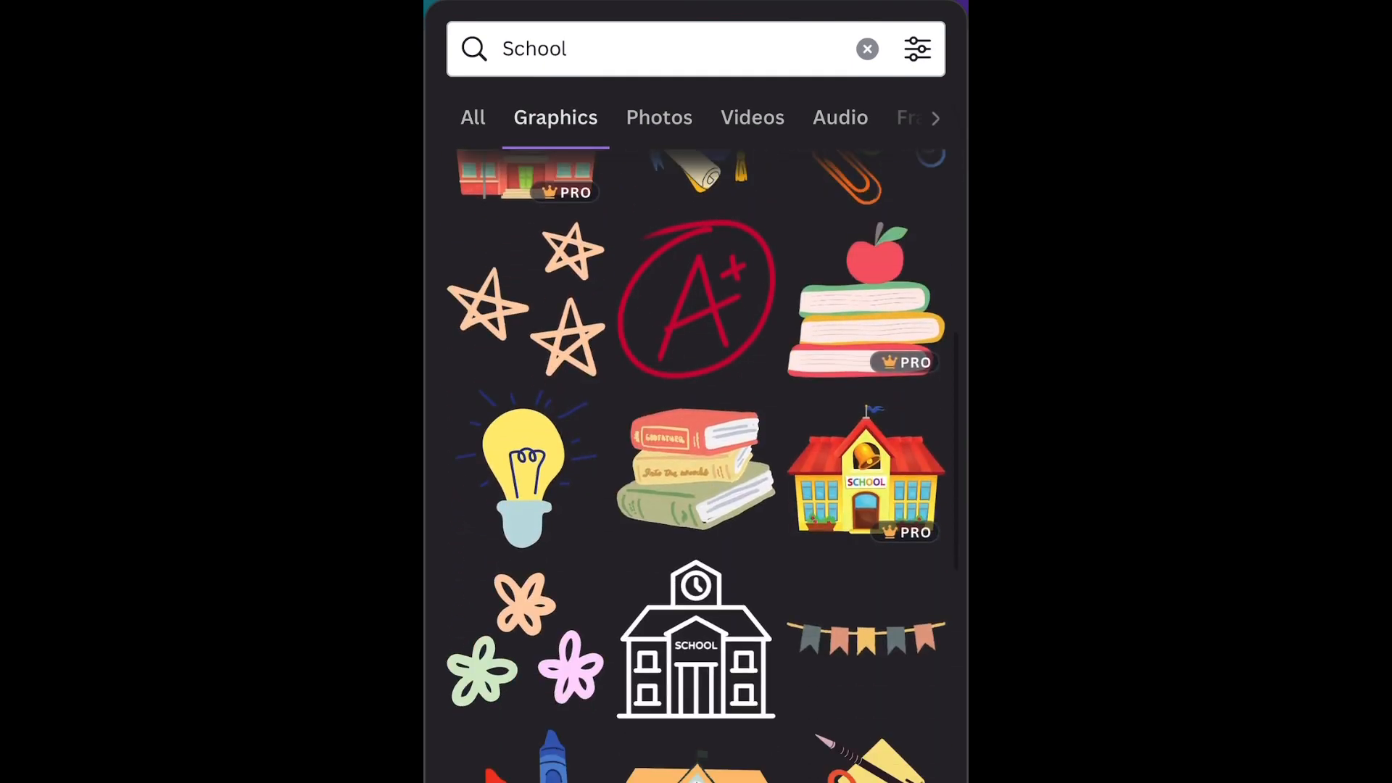
pyautogui.scroll(-2, 696, 464)
pyautogui.scroll(-4, 696, 464)
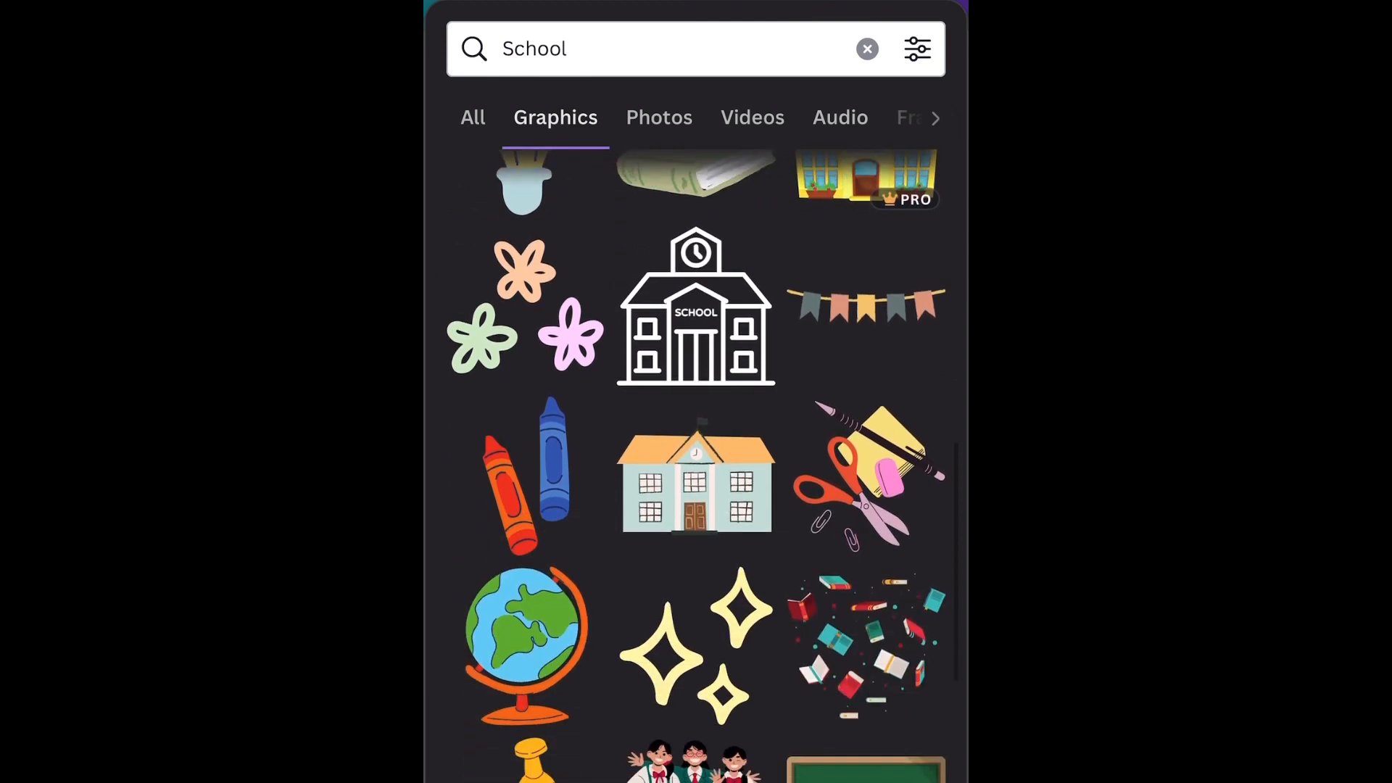
pyautogui.scroll(-5, 696, 464)
pyautogui.scroll(-4, 696, 464)
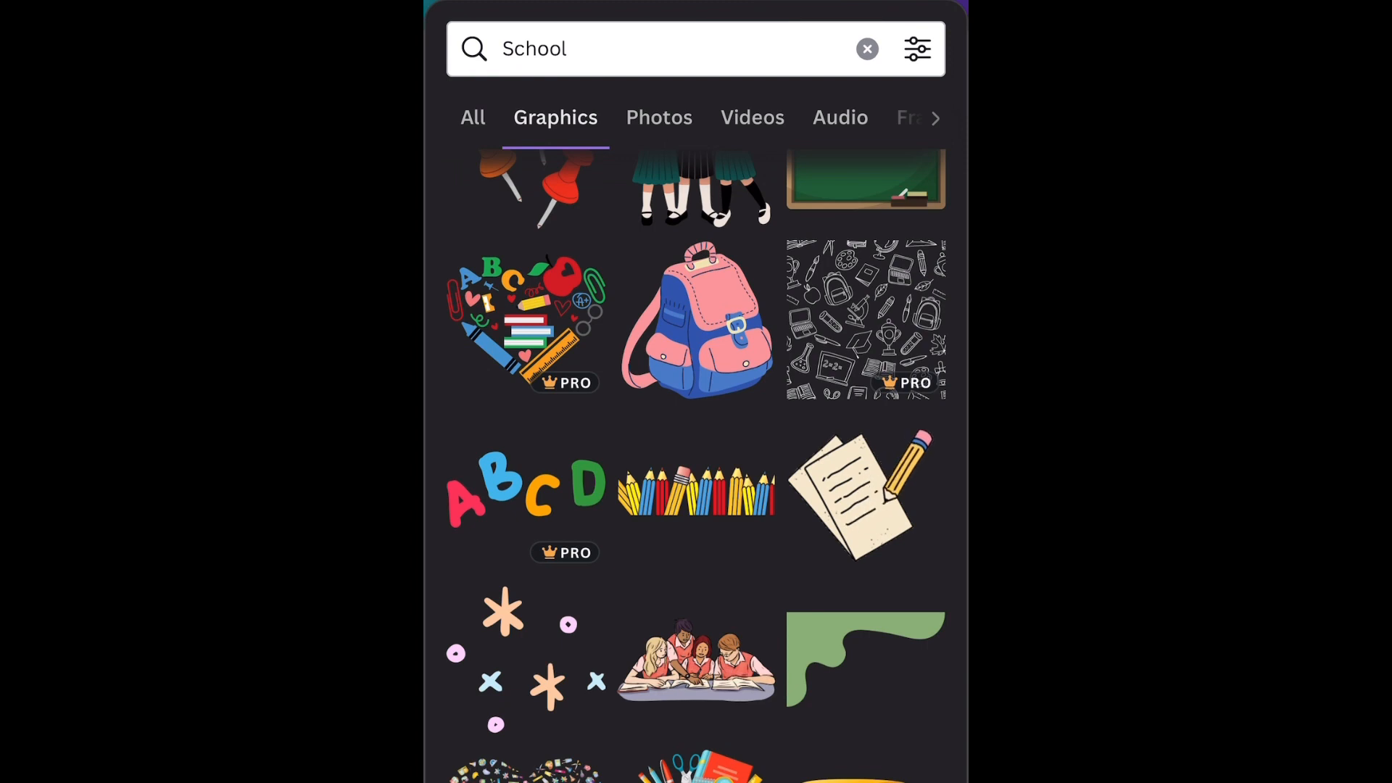
pyautogui.scroll(-2, 696, 464)
pyautogui.scroll(-3, 696, 463)
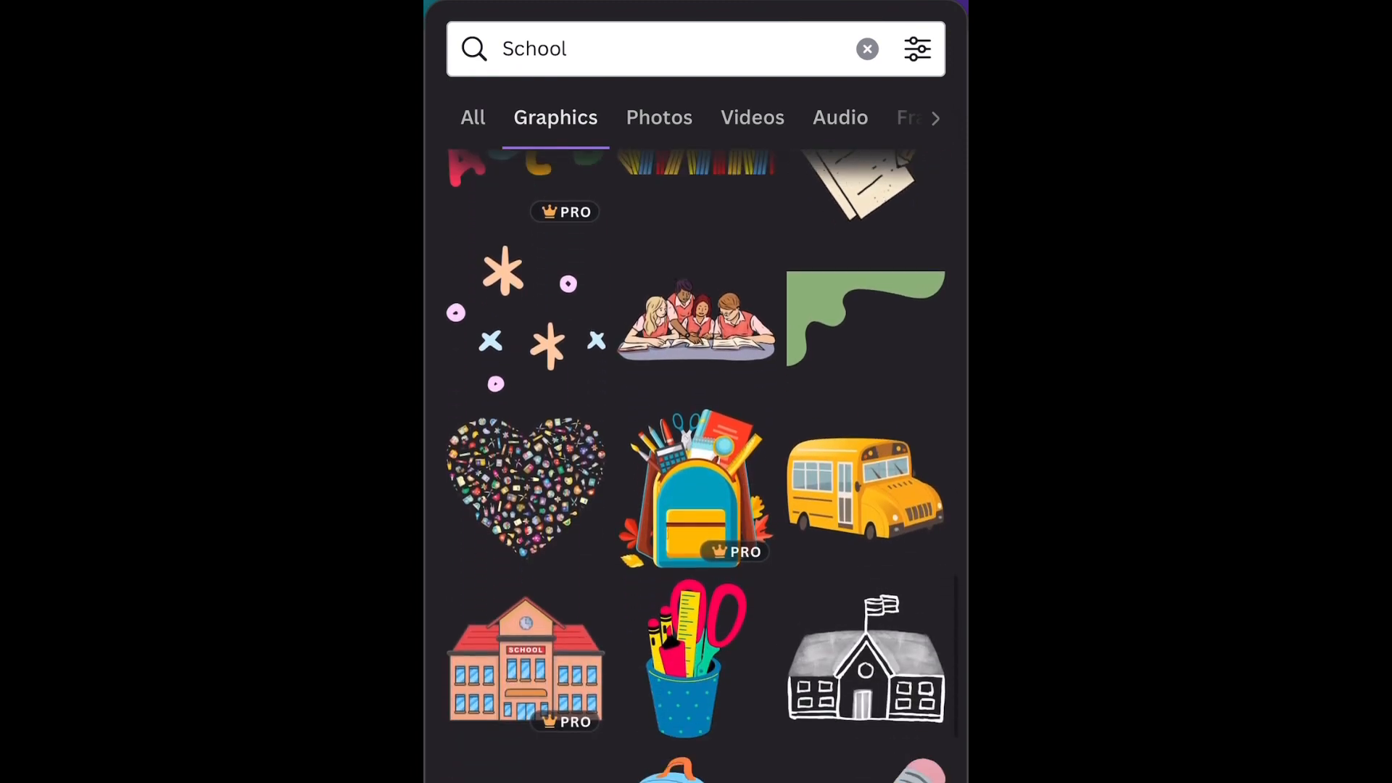
pyautogui.scroll(-3, 696, 464)
pyautogui.scroll(-4, 696, 464)
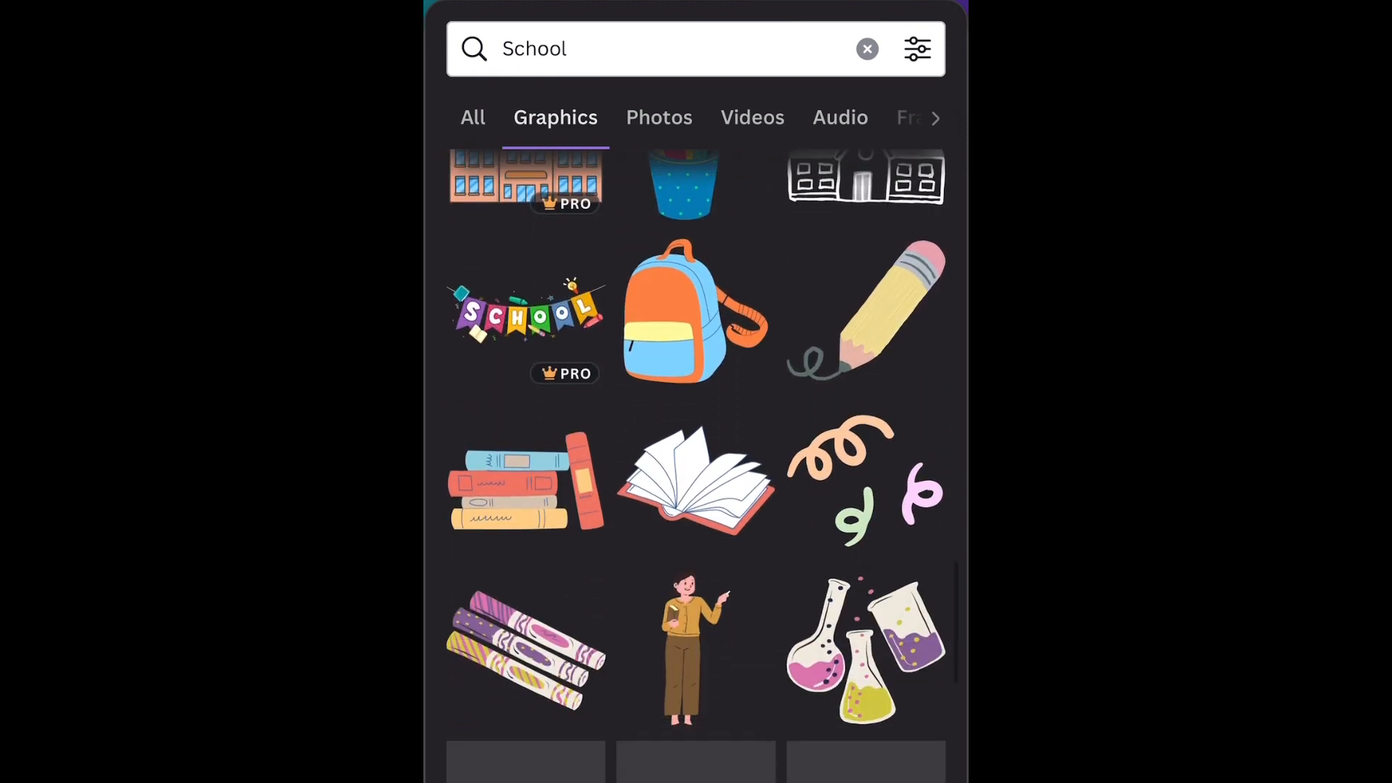
pyautogui.scroll(-5, 696, 464)
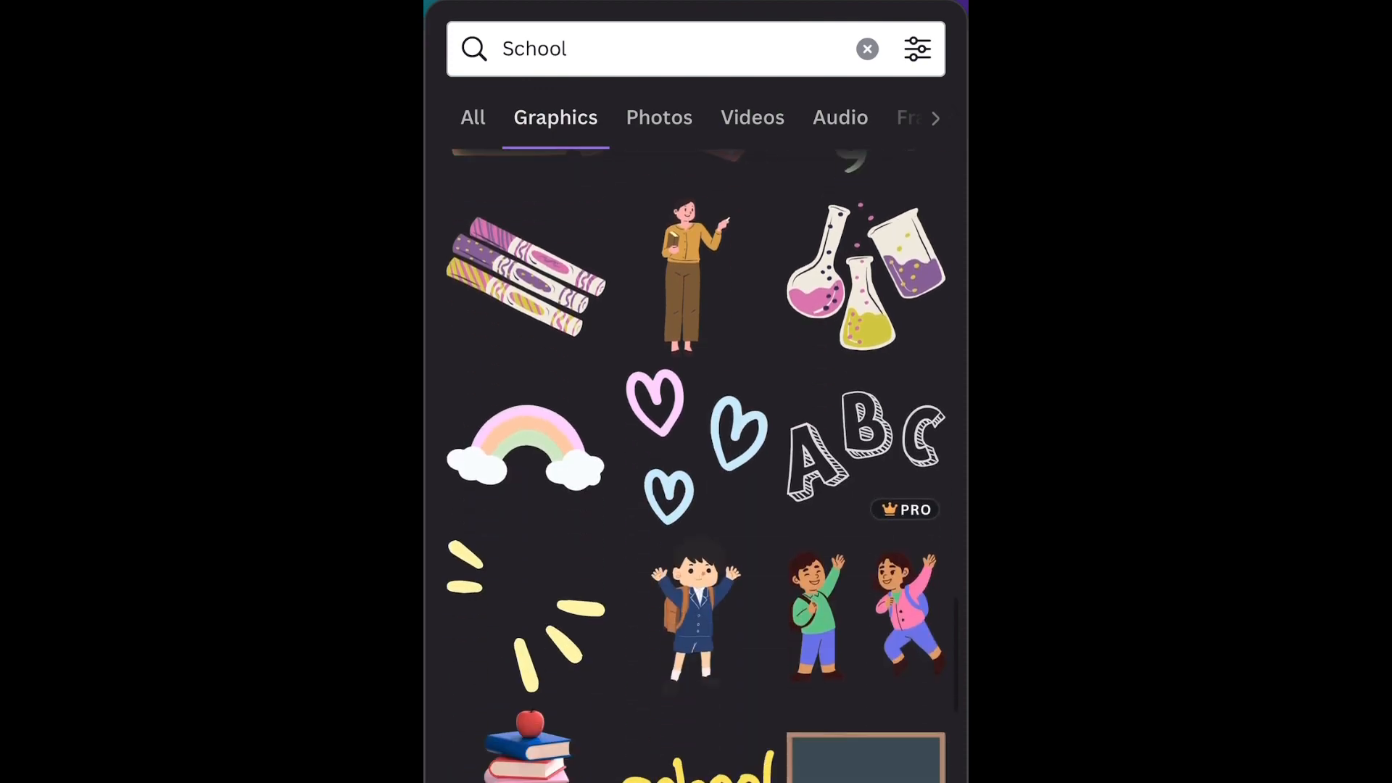
pyautogui.scroll(-8, 696, 464)
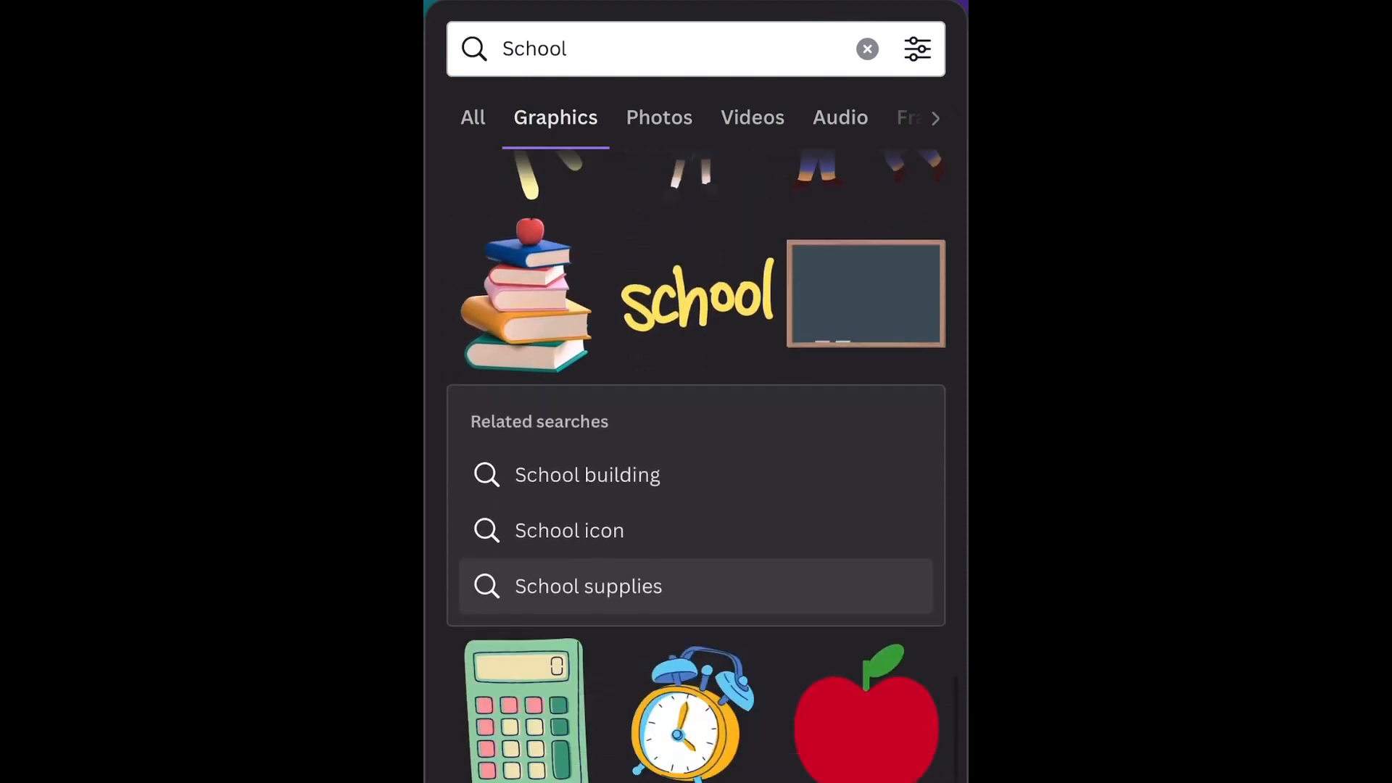
pyautogui.scroll(-6, 696, 464)
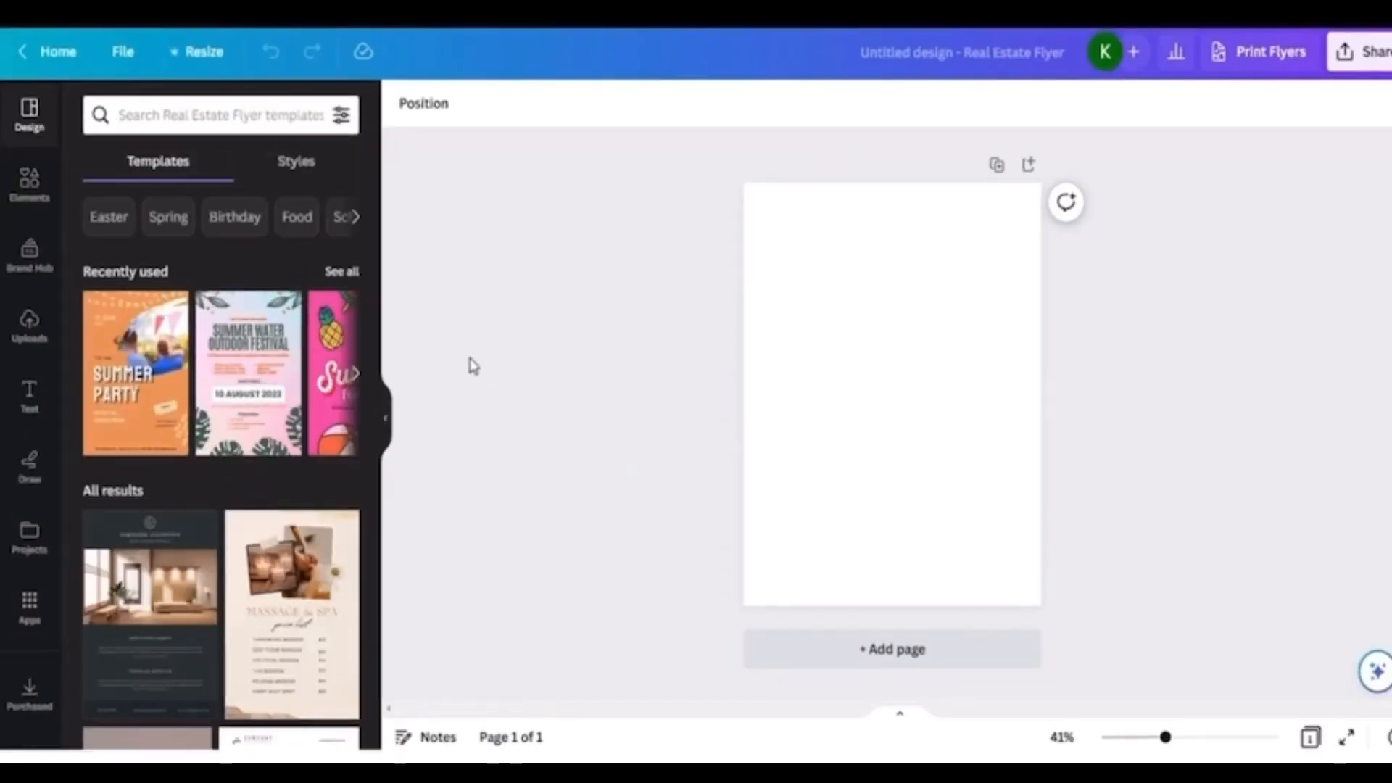
# - Add a heading reading "Faith" to the page and enlarge it to about font size 97.5
pyautogui.click(29, 406)
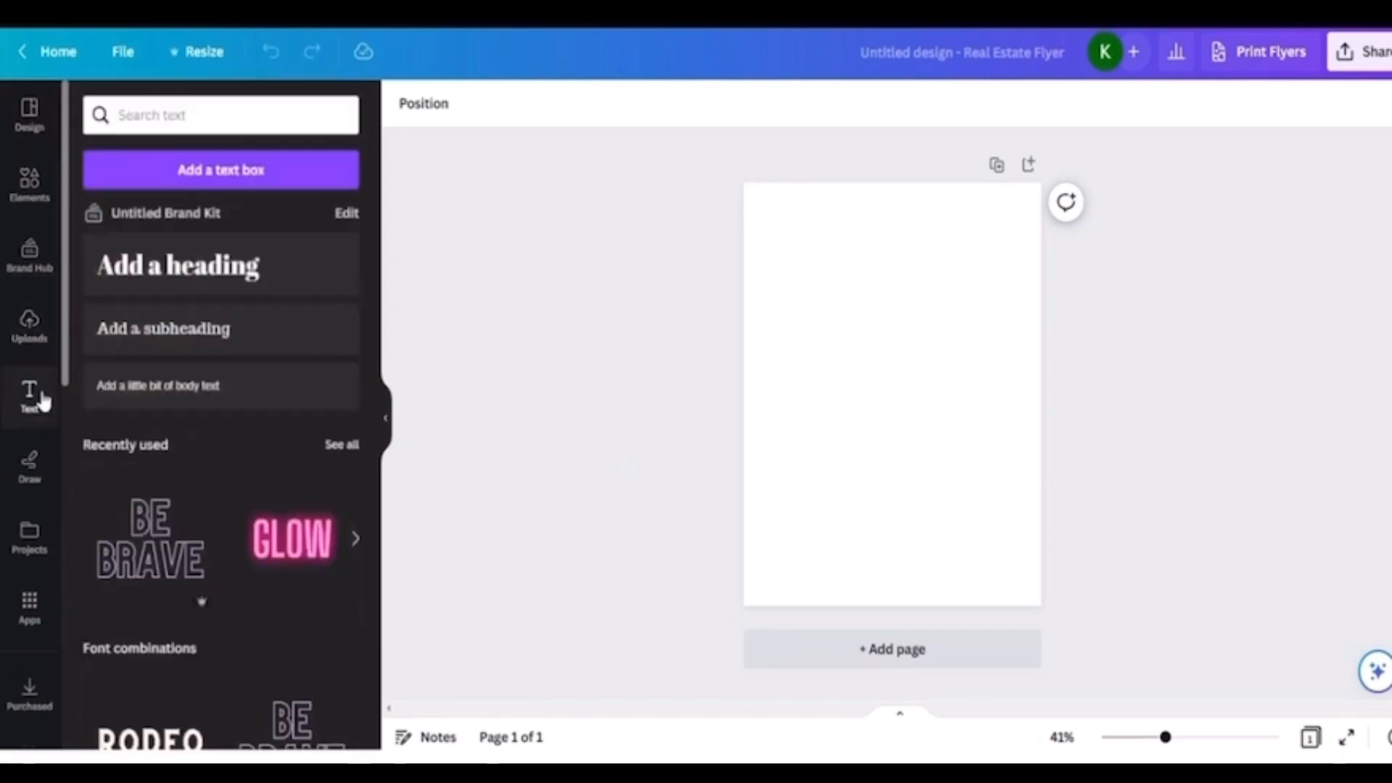
pyautogui.click(211, 275)
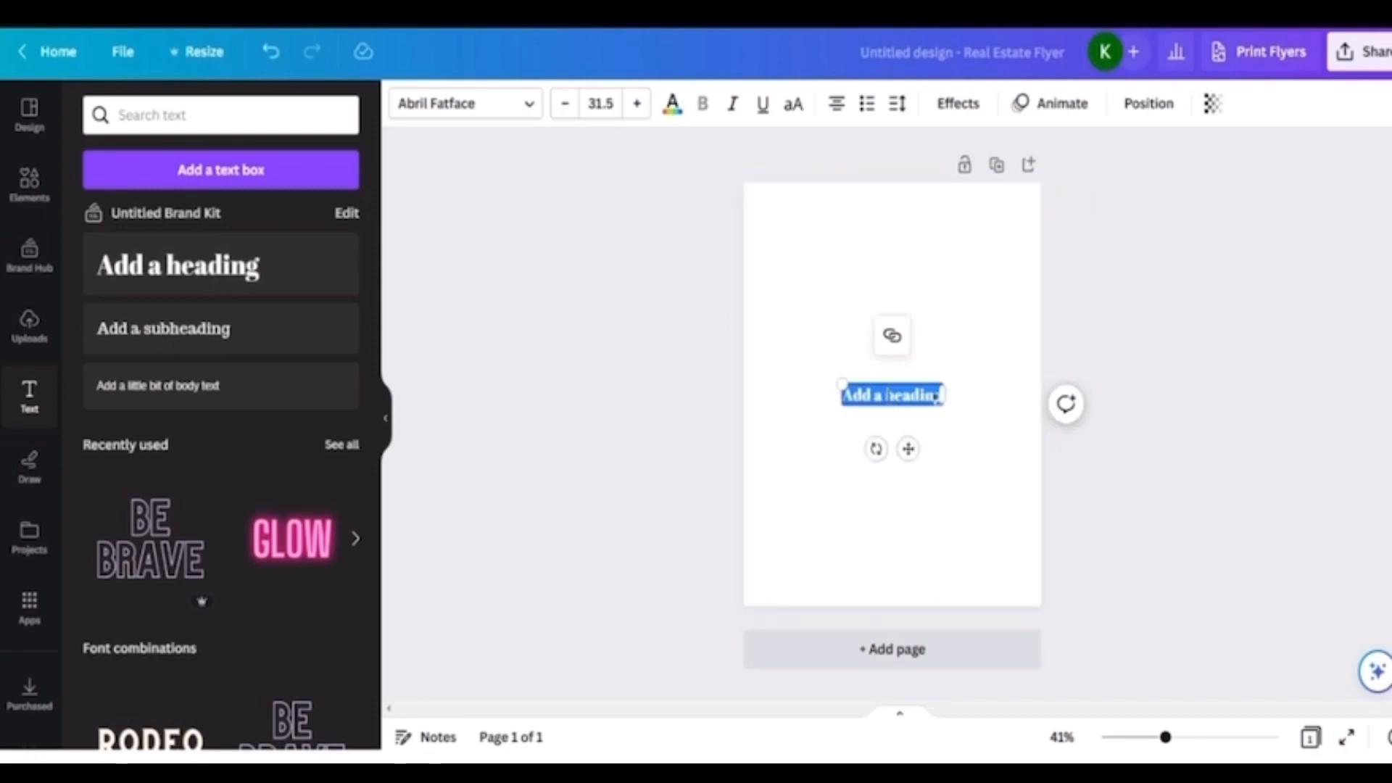
pyautogui.write('Faith')
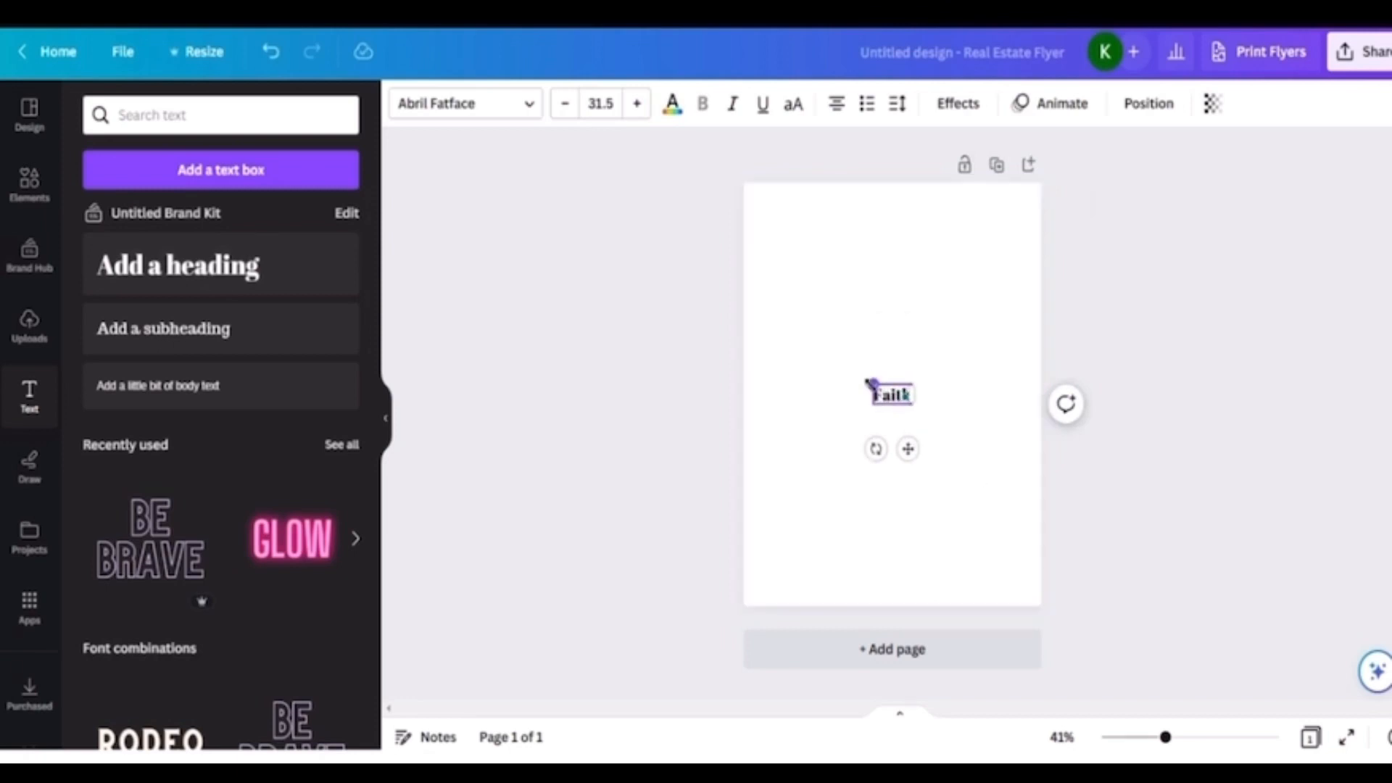
pyautogui.moveTo(869, 382); pyautogui.dragTo(789, 335)
pyautogui.click(899, 411)
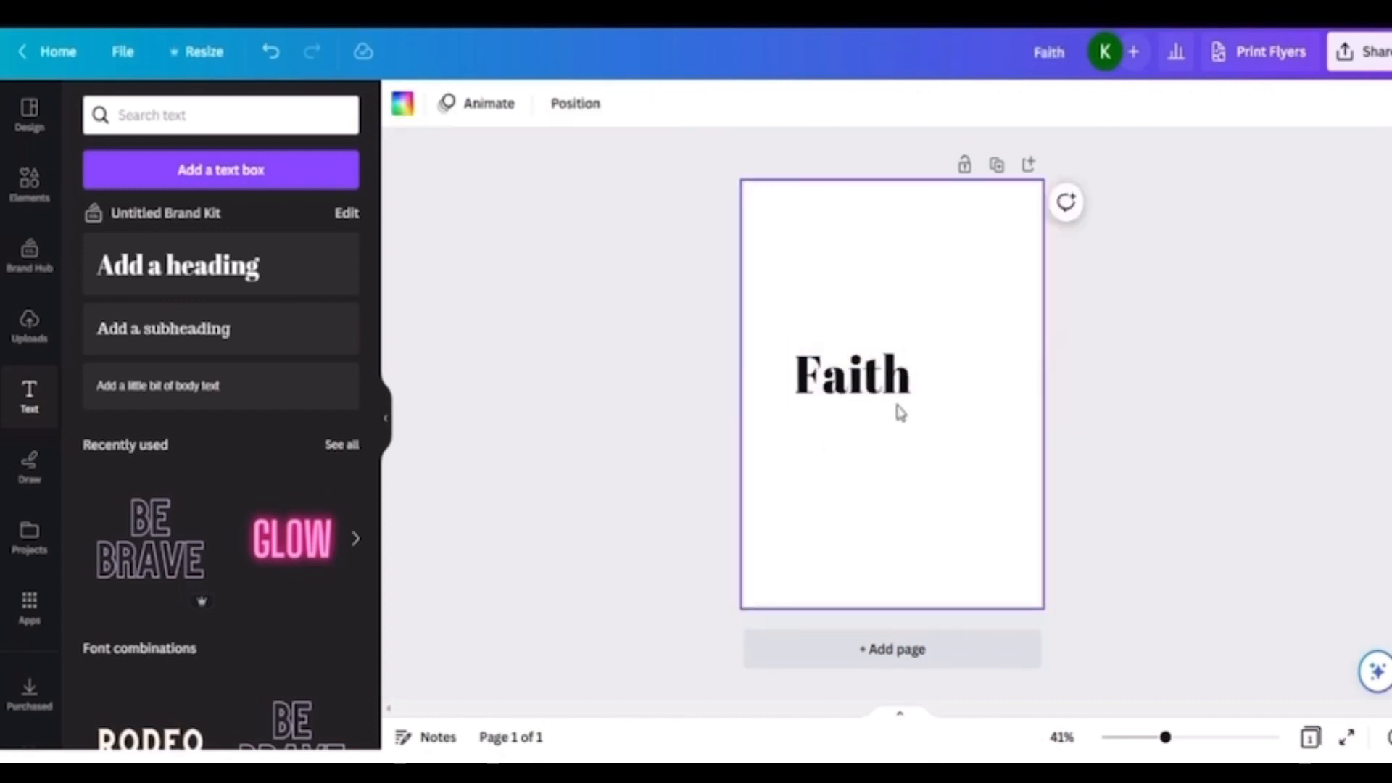
# - Move the "Faith" heading to the horizontal centre of the page and duplicate it, one copy below the other
pyautogui.click(877, 403)
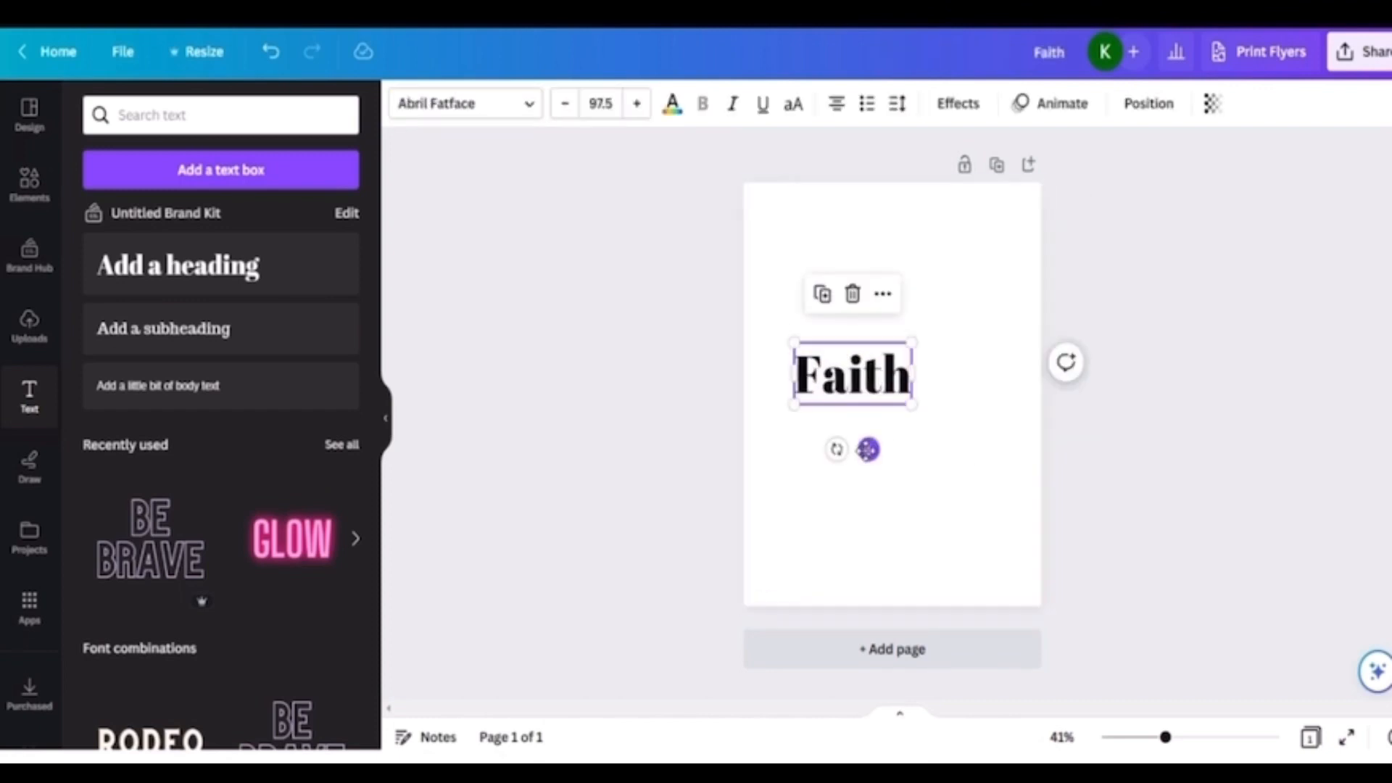
pyautogui.moveTo(867, 449); pyautogui.dragTo(901, 469)
pyautogui.click(854, 236)
# - Replace the text of the lower "Faith" copy with "can move"
pyautogui.click(913, 402)
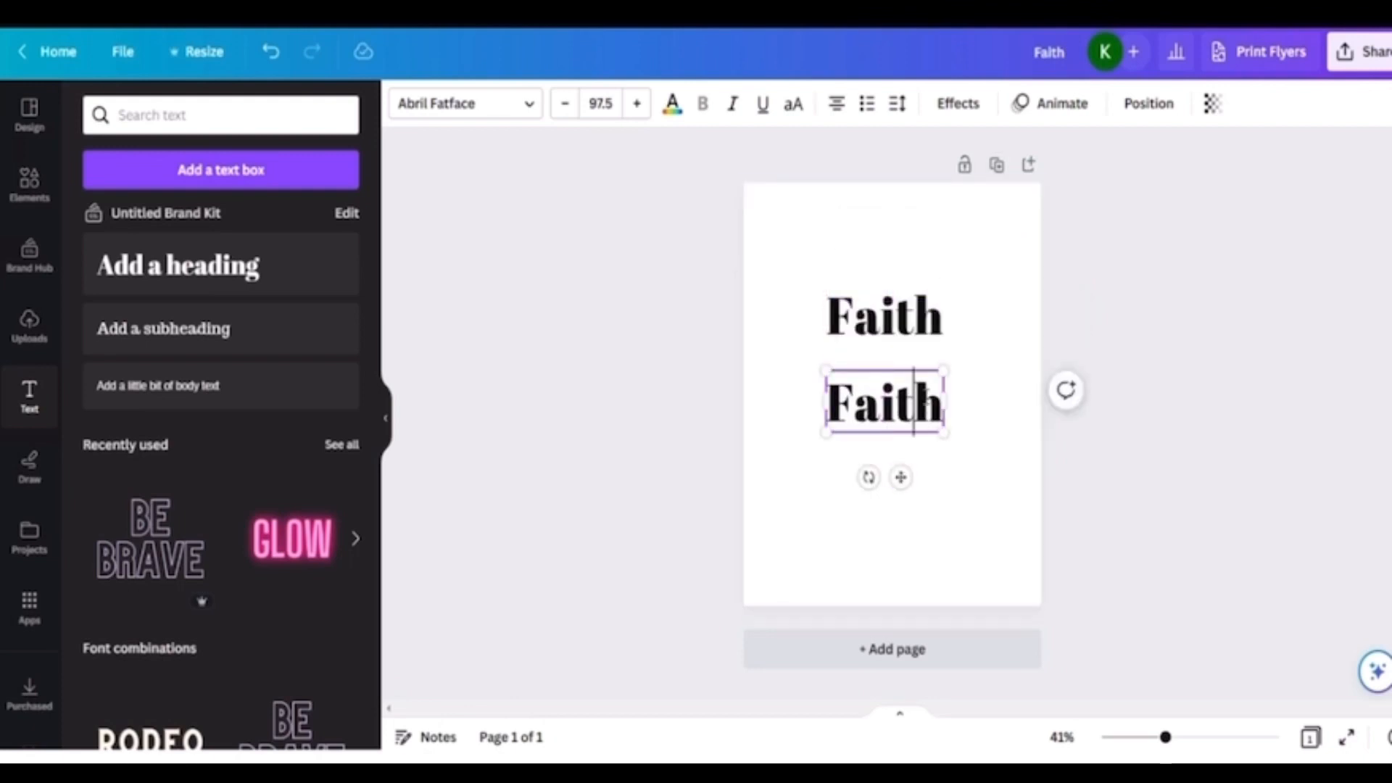
pyautogui.press('BackSpace')
pyautogui.press('BackSpace')
pyautogui.press('BackSpace')
pyautogui.press('BackSpace')
pyautogui.press('BackSpace')
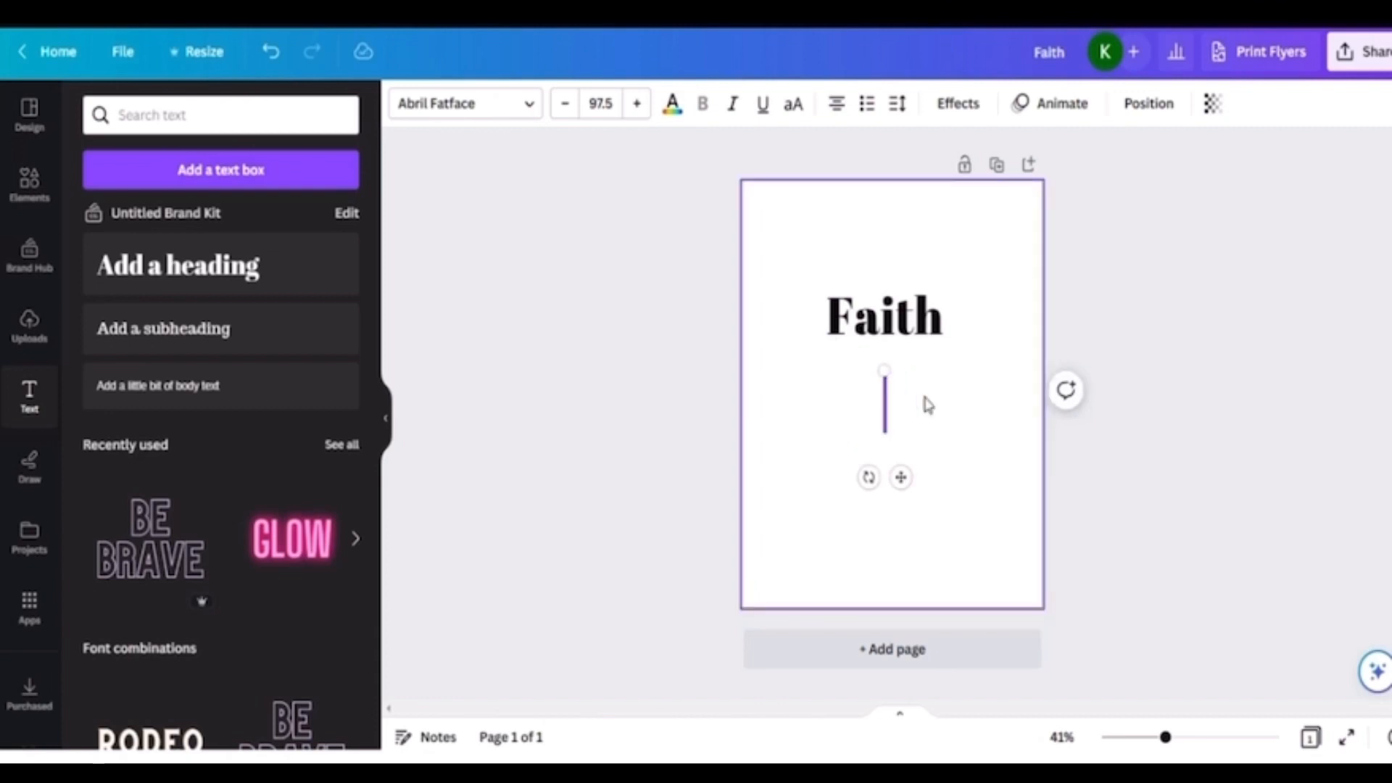
pyautogui.write('can move')
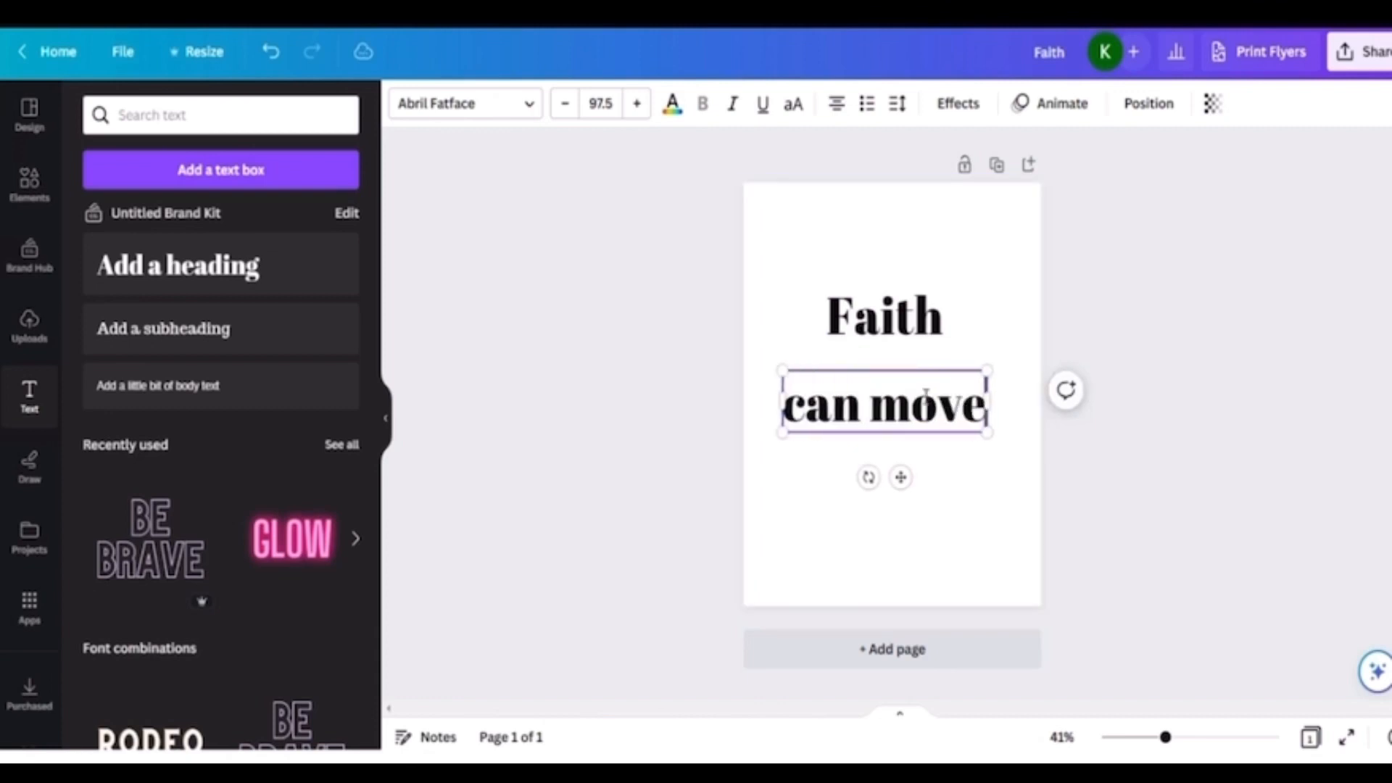
pyautogui.click(963, 500)
# - Duplicate the "can move" line and place the copy directly beneath it, aligned with the original
pyautogui.click(931, 424)
pyautogui.click(858, 324)
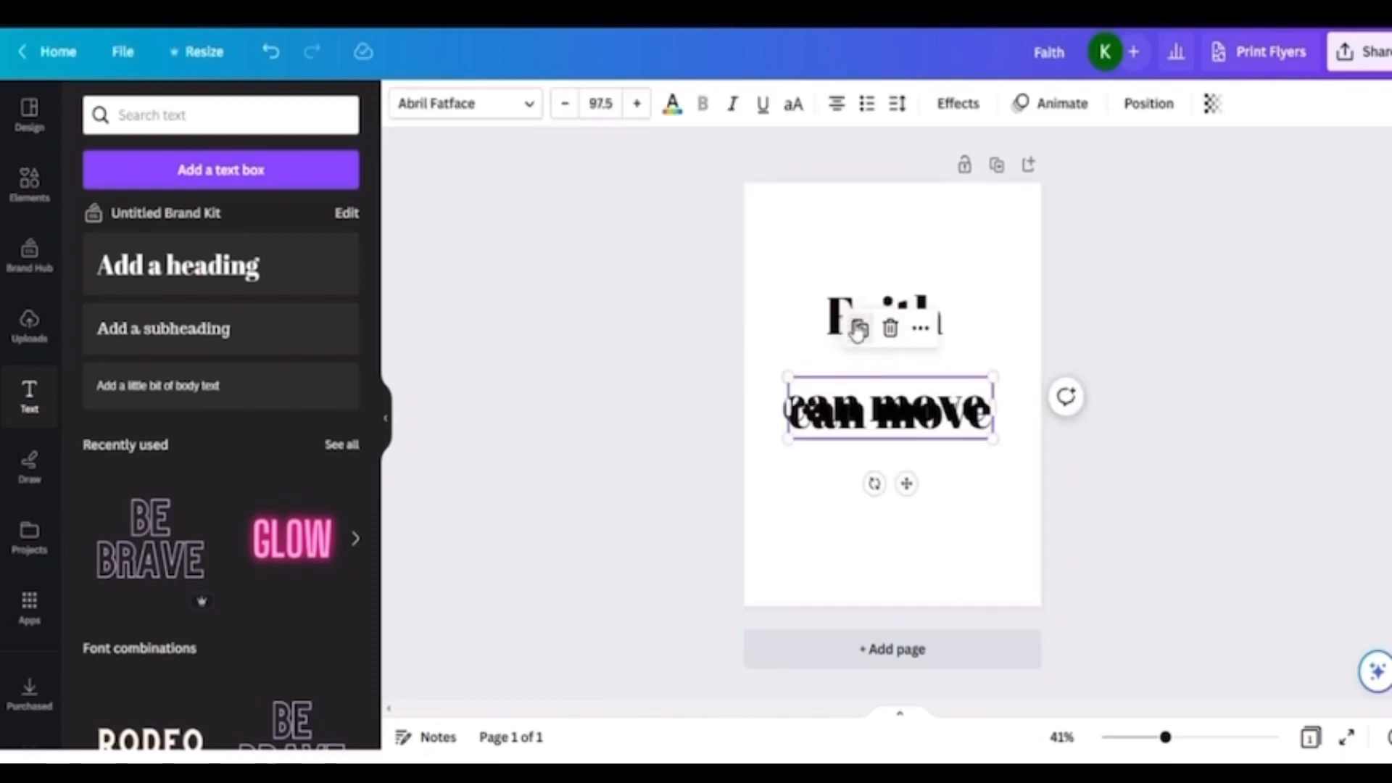
pyautogui.moveTo(904, 482); pyautogui.dragTo(903, 540)
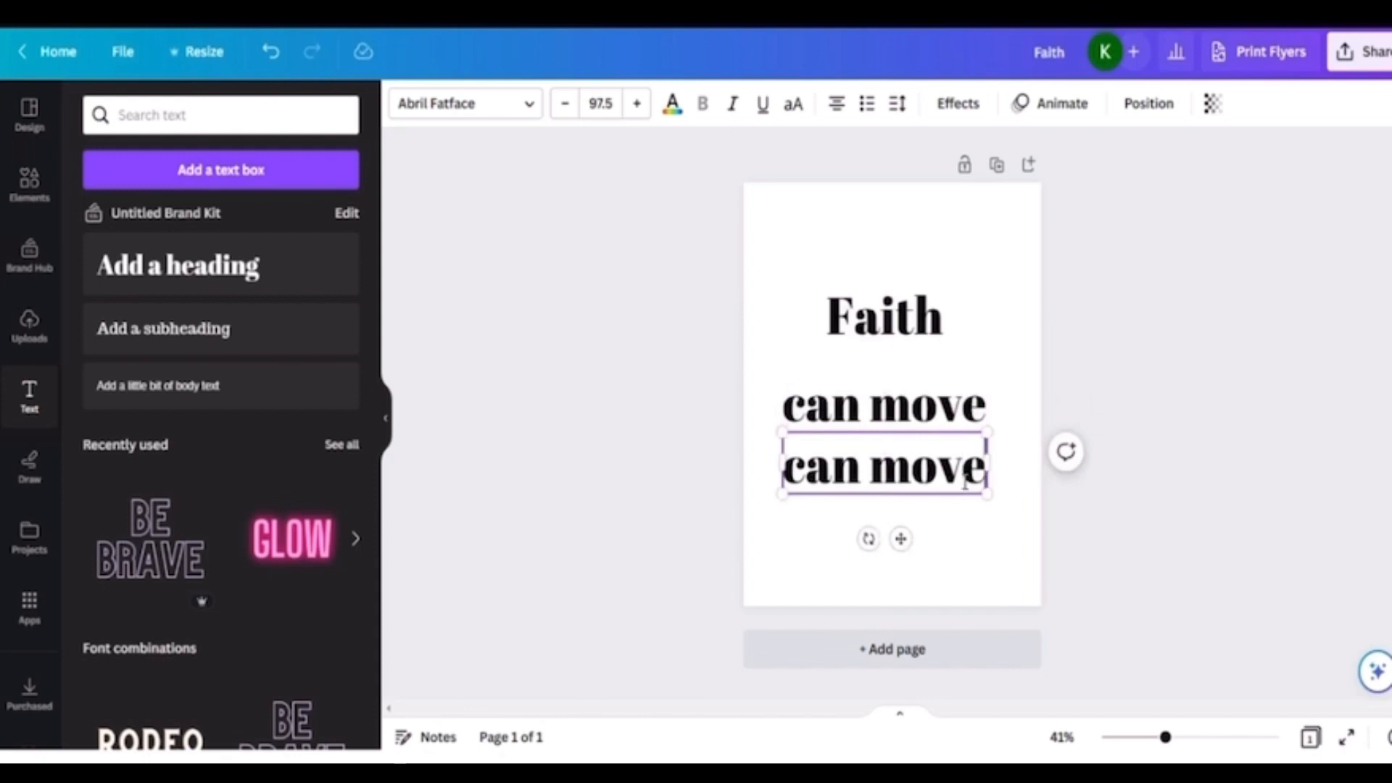
# - Replace the text of the lower "can move" copy with "Mountains"
pyautogui.moveTo(985, 466); pyautogui.dragTo(962, 480)
pyautogui.press('BackSpace')
pyautogui.press('BackSpace')
pyautogui.press('BackSpace')
pyautogui.press('BackSpace')
pyautogui.press('BackSpace')
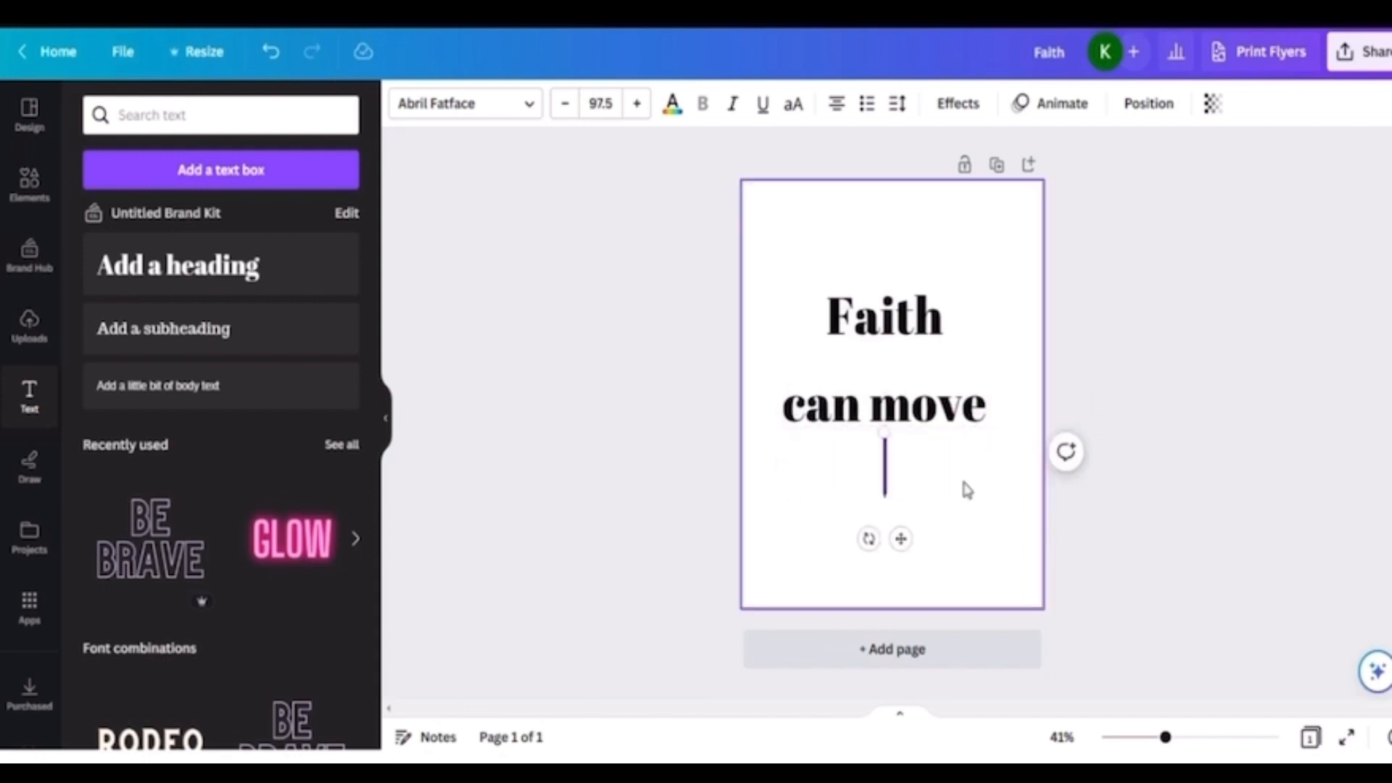
pyautogui.write('Mountains')
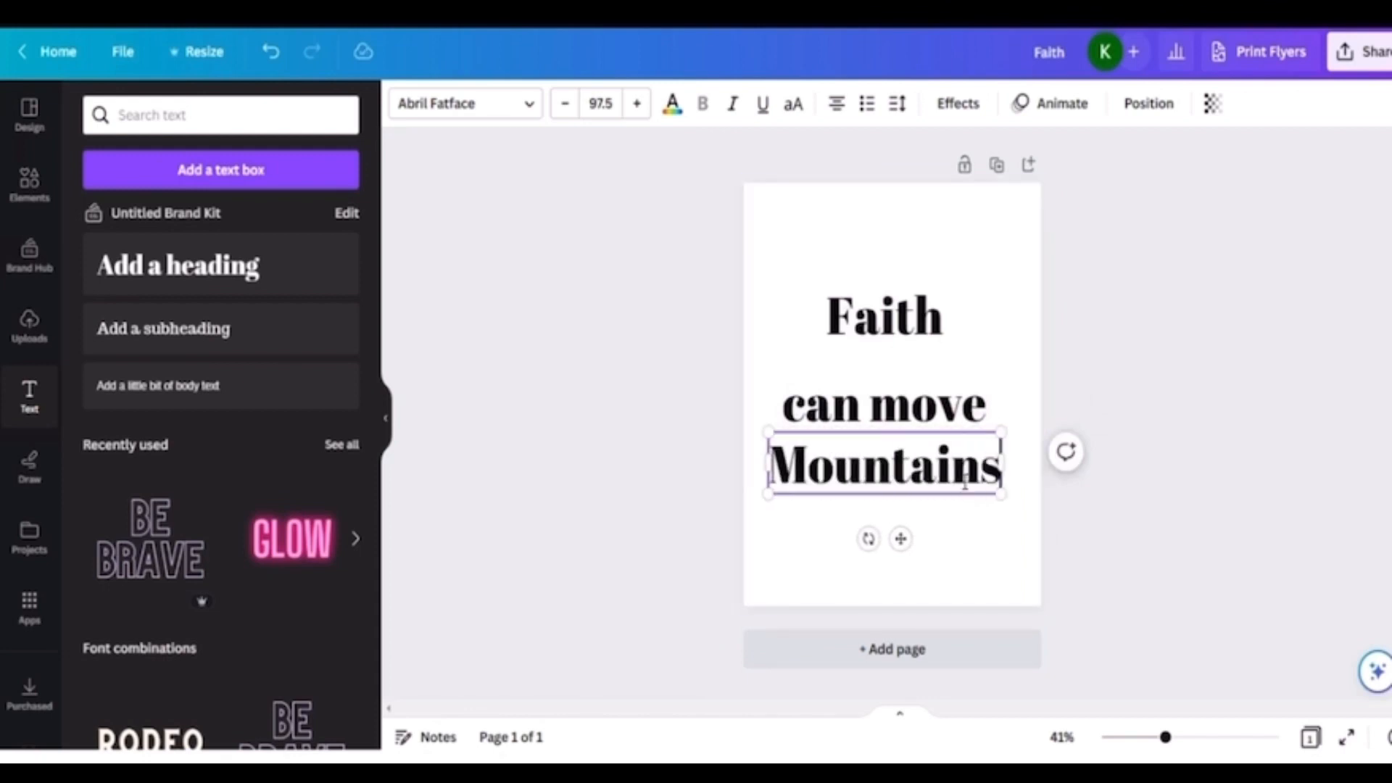
pyautogui.click(983, 543)
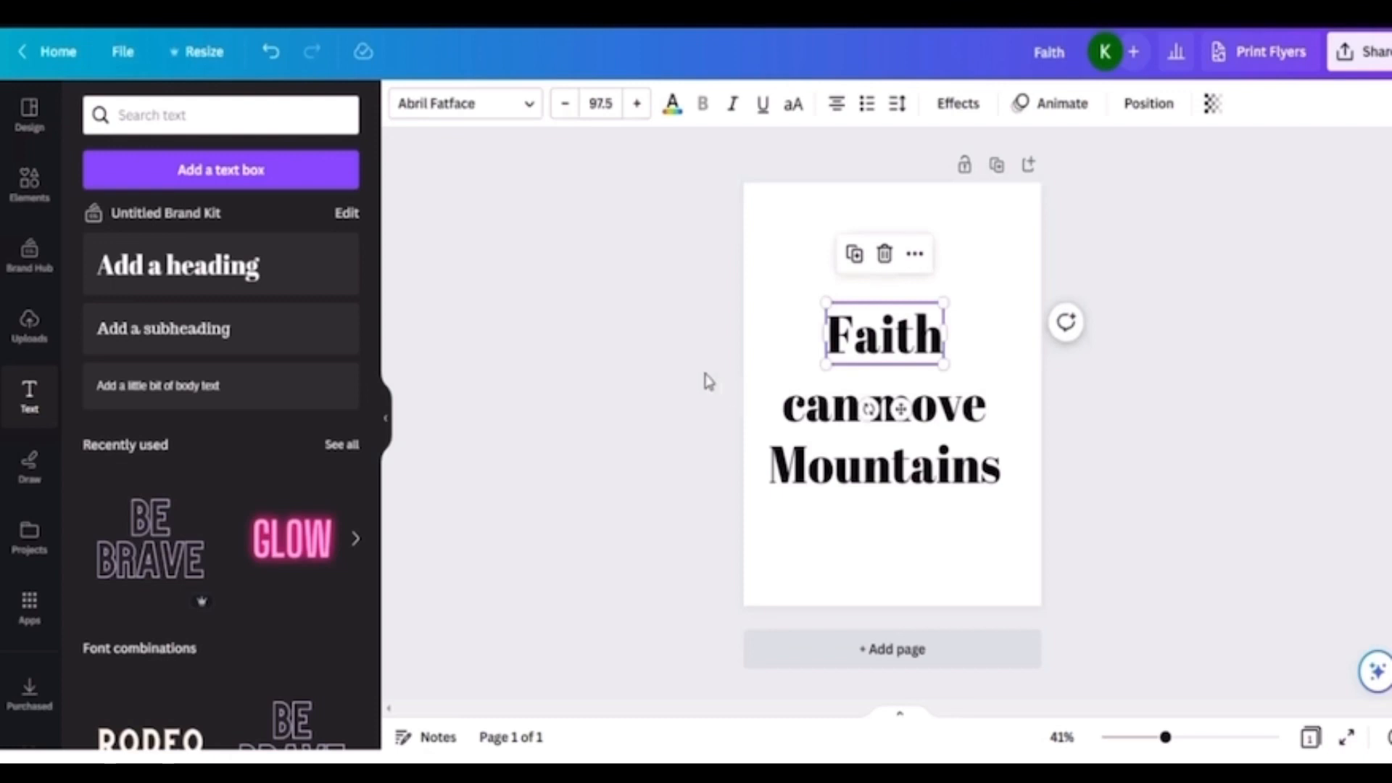
# - Move the "Faith" line slightly up and set its font to Bright from the popular fonts
pyautogui.moveTo(893, 336); pyautogui.dragTo(899, 324)
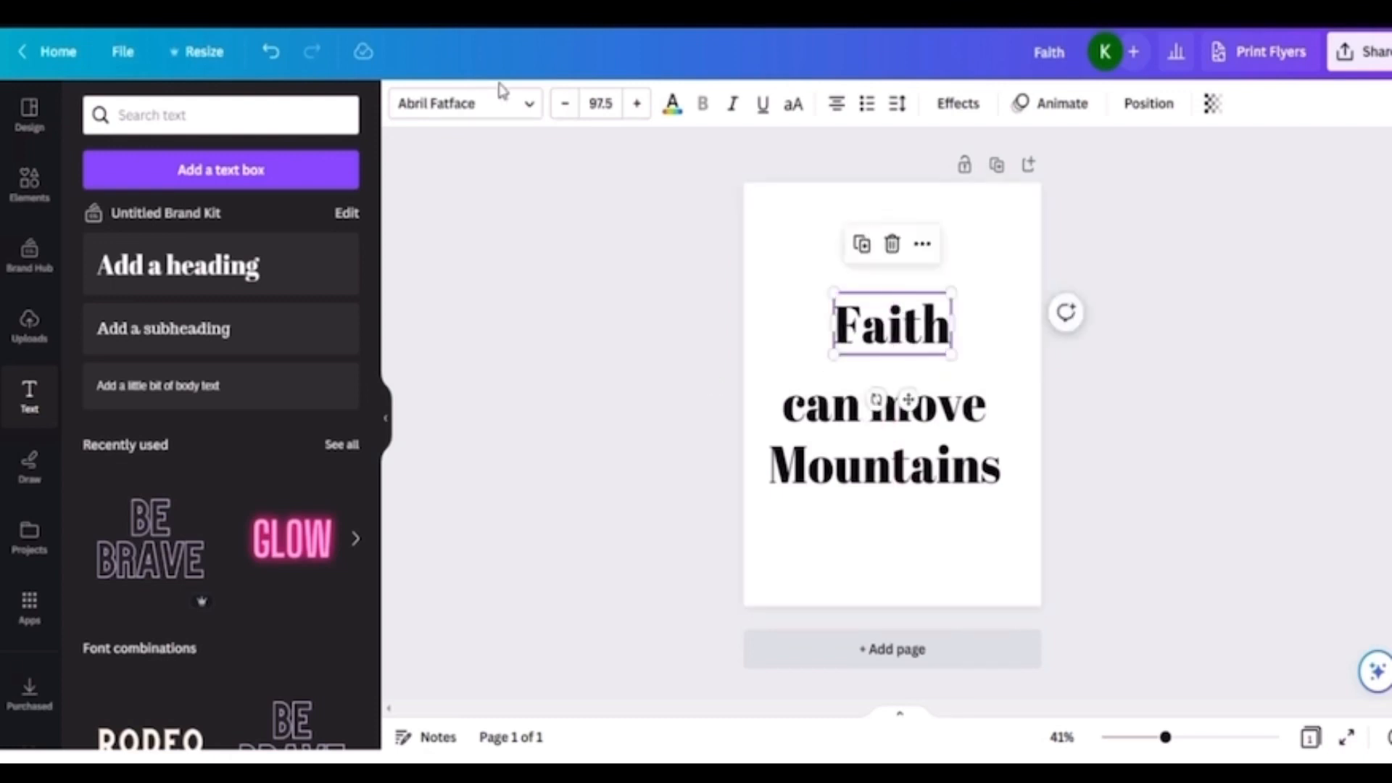
pyautogui.click(529, 110)
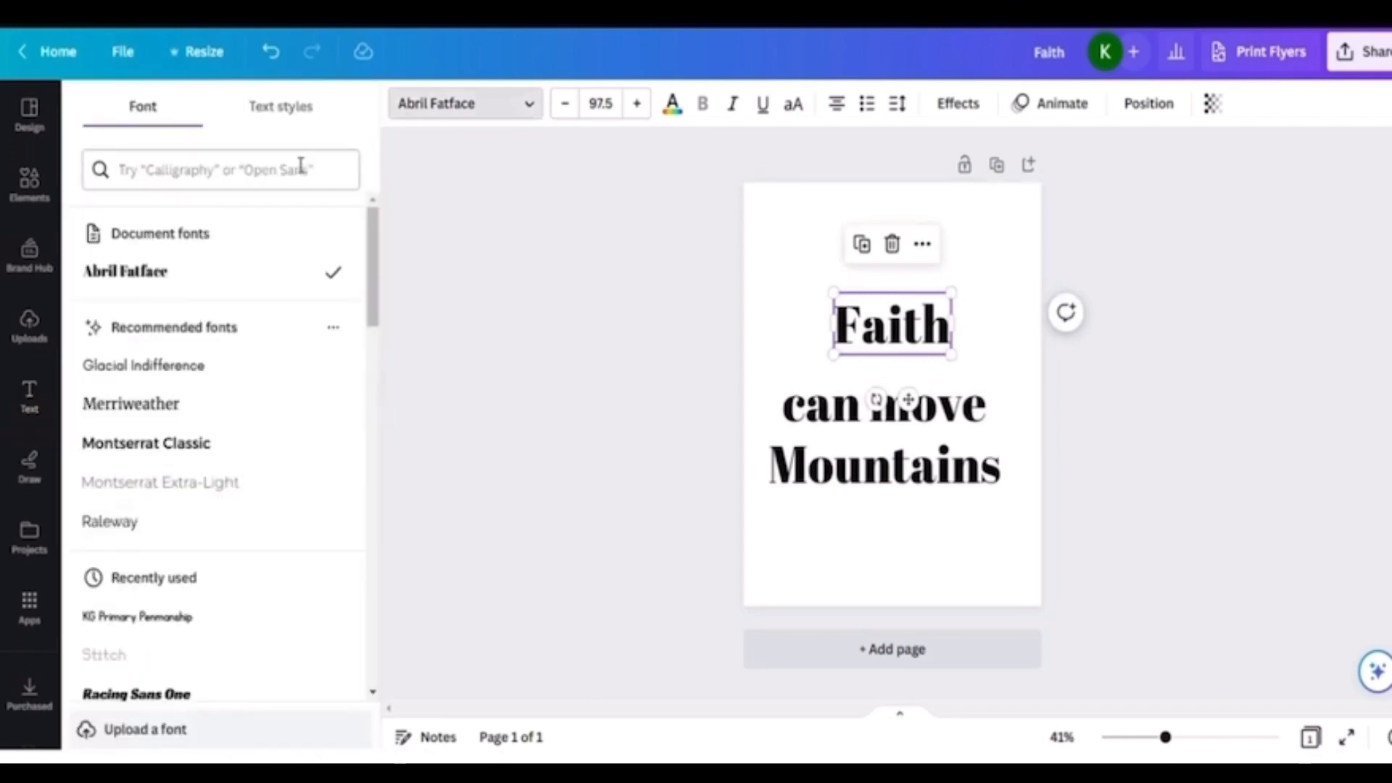
pyautogui.moveTo(377, 225); pyautogui.dragTo(377, 388)
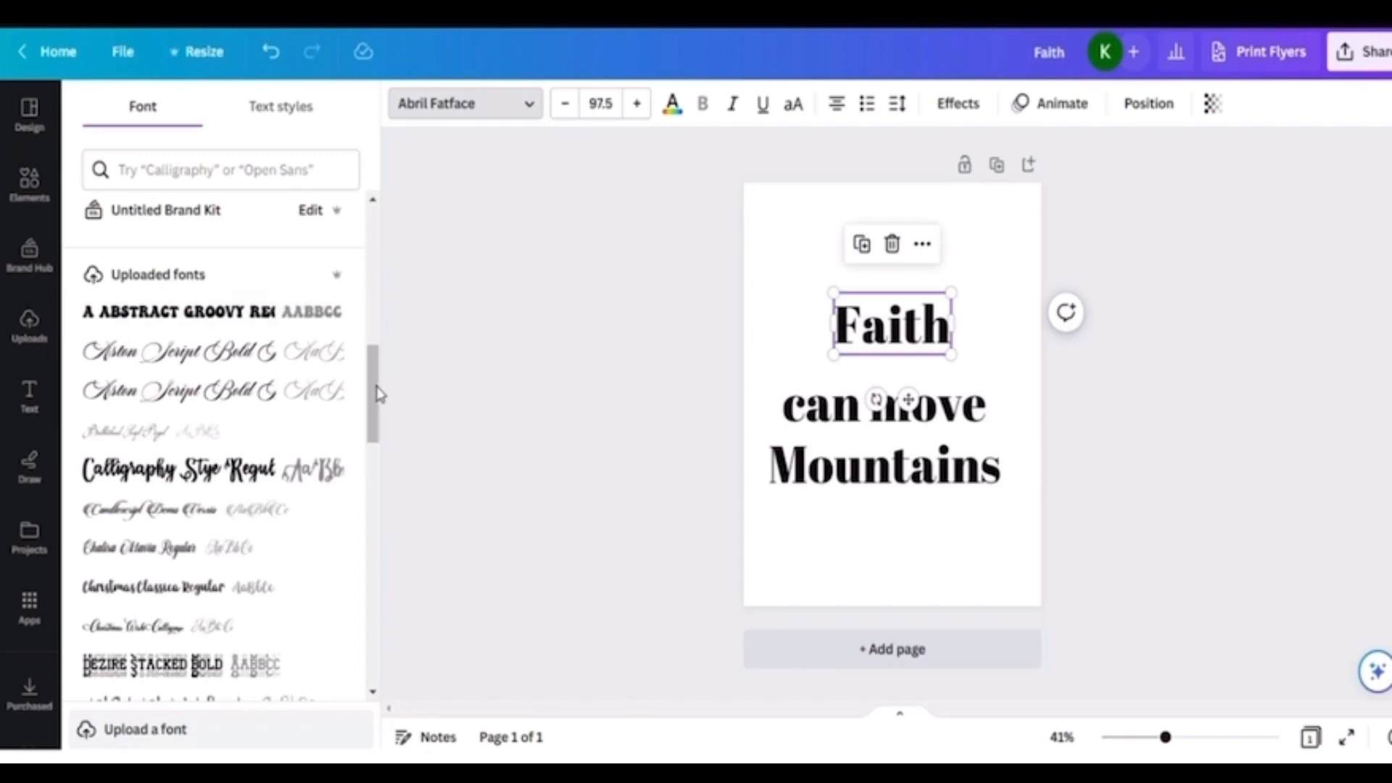
pyautogui.moveTo(377, 393); pyautogui.dragTo(380, 569)
pyautogui.scroll(-1, 380, 578)
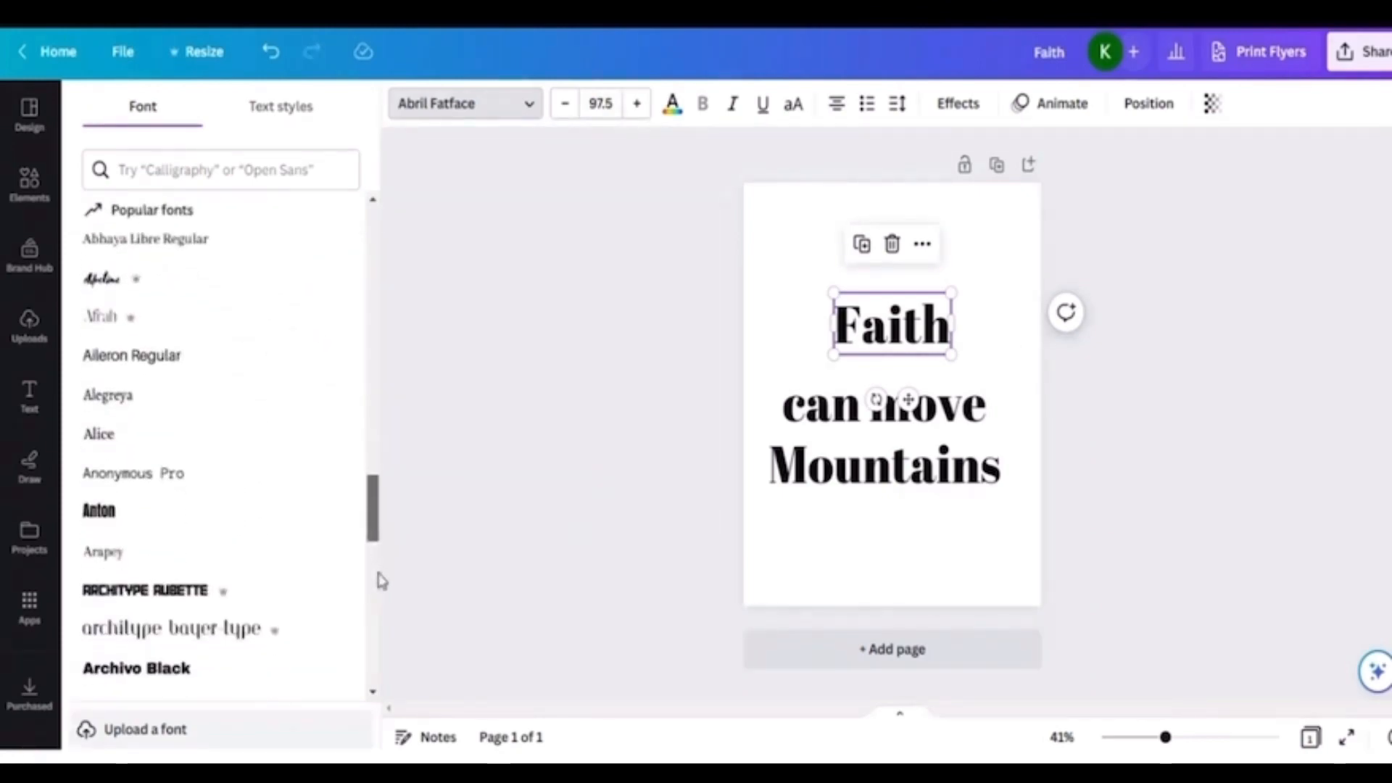
pyautogui.scroll(-4, 381, 578)
pyautogui.scroll(-3, 380, 600)
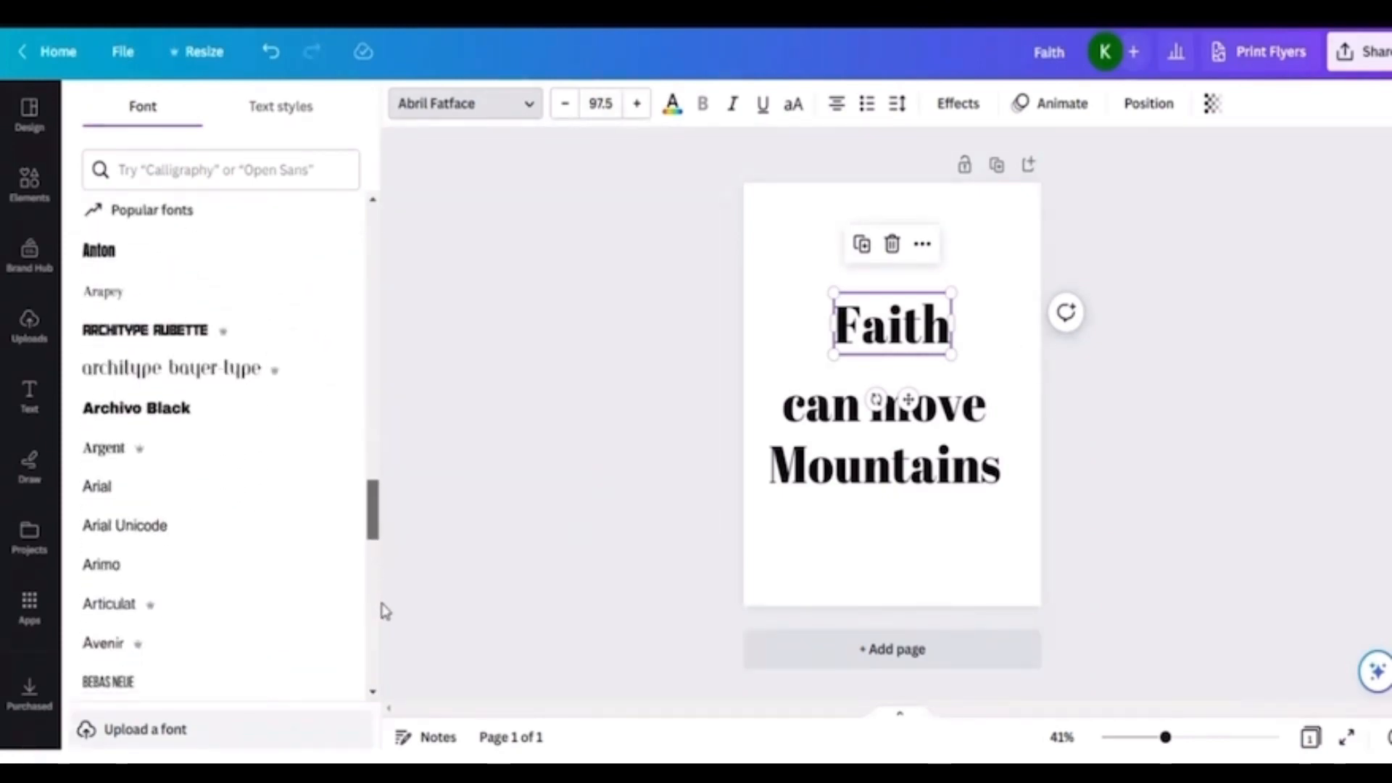
pyautogui.scroll(-7, 382, 609)
pyautogui.scroll(-6, 386, 644)
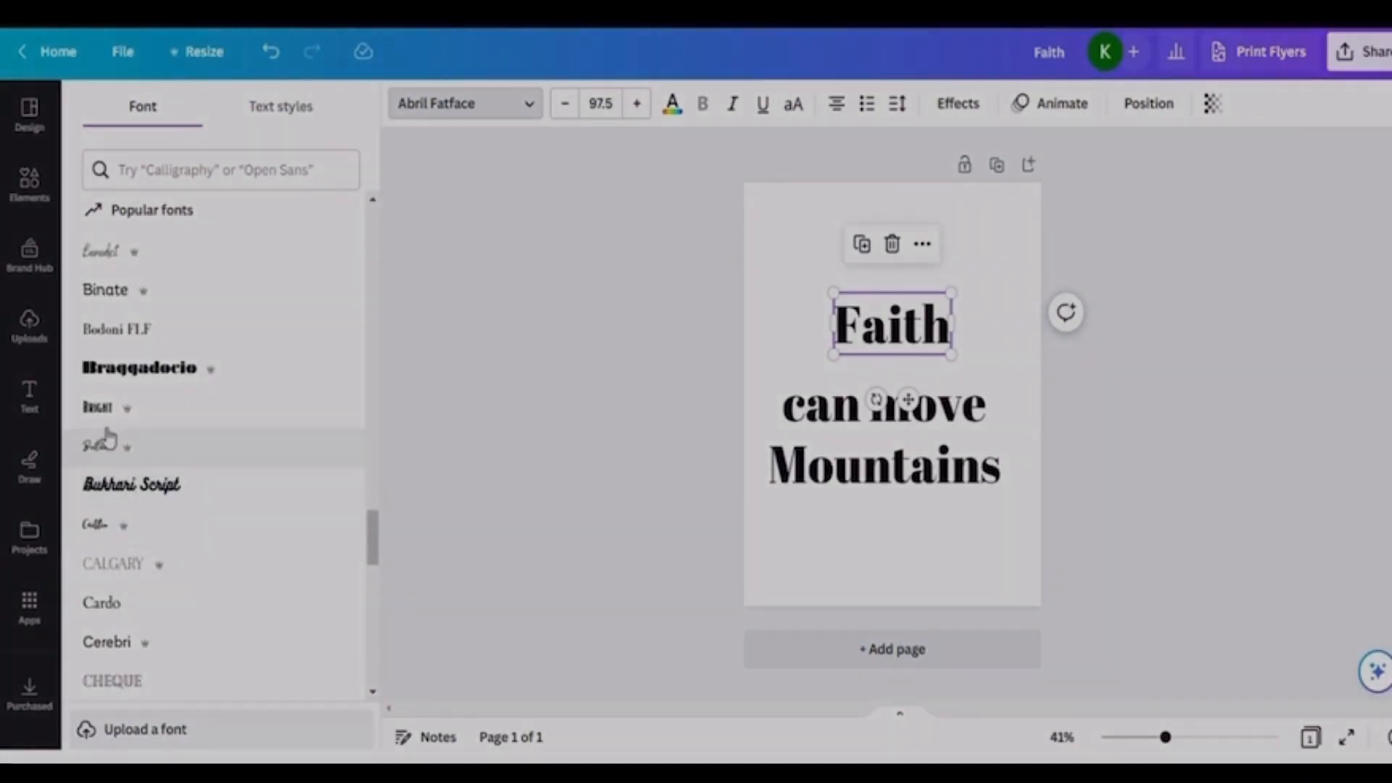
pyautogui.click(100, 408)
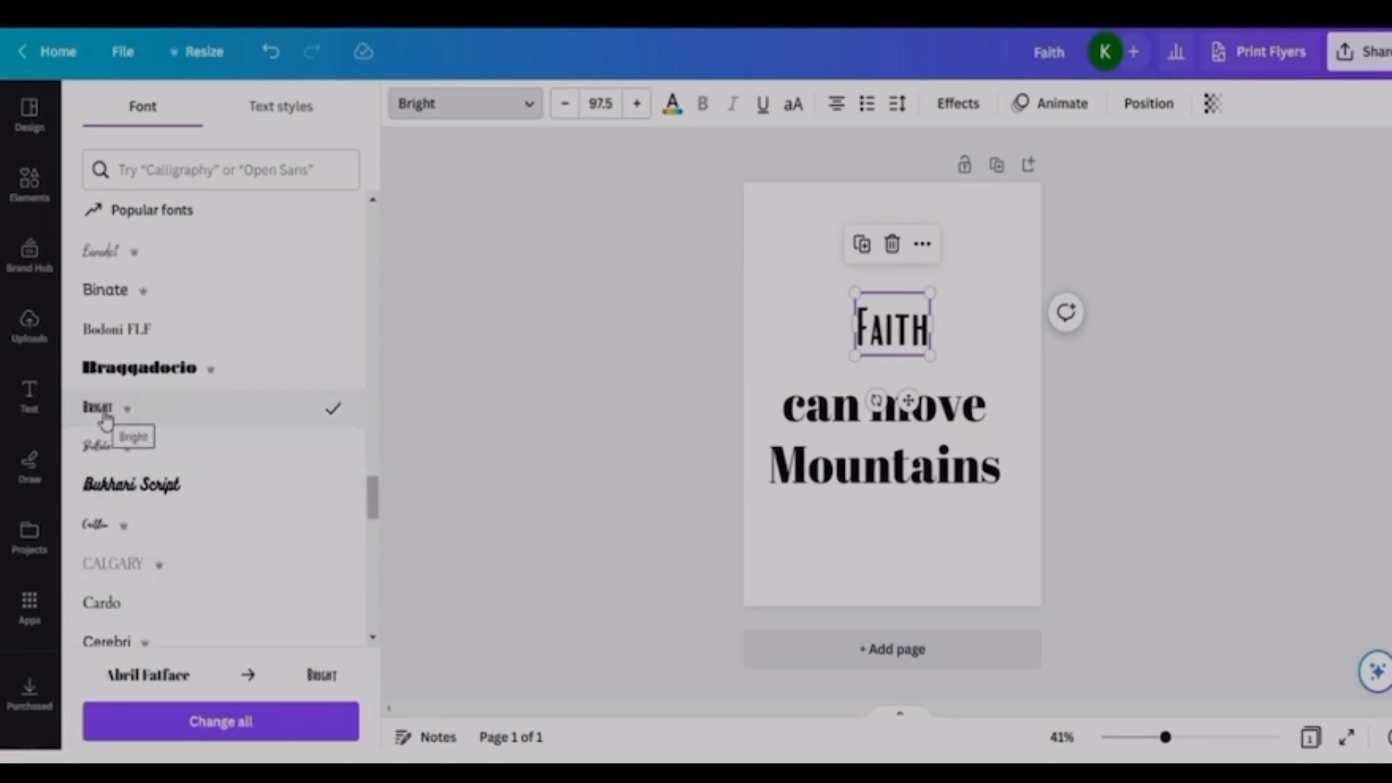
# - Set the font of the "can move" line to Bright and deselect it
pyautogui.click(889, 402)
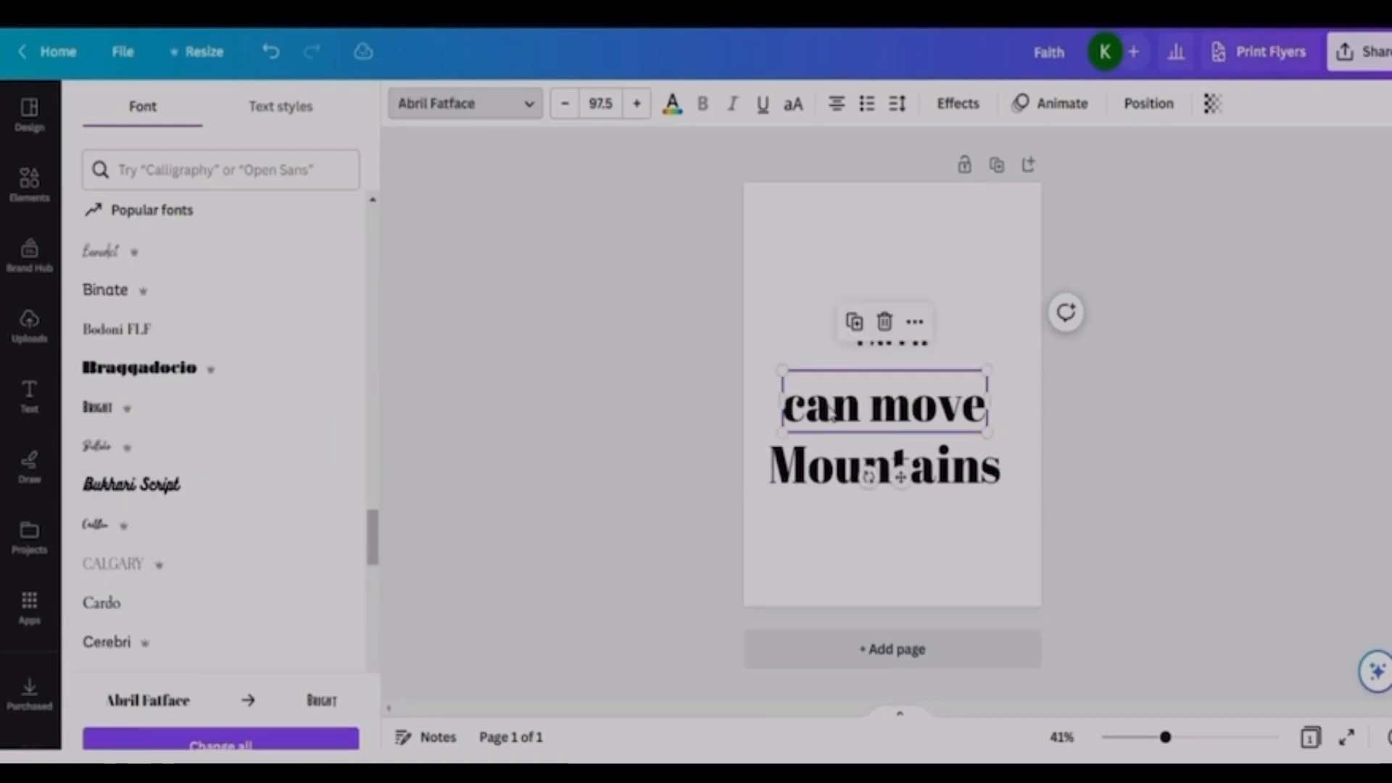
pyautogui.click(99, 408)
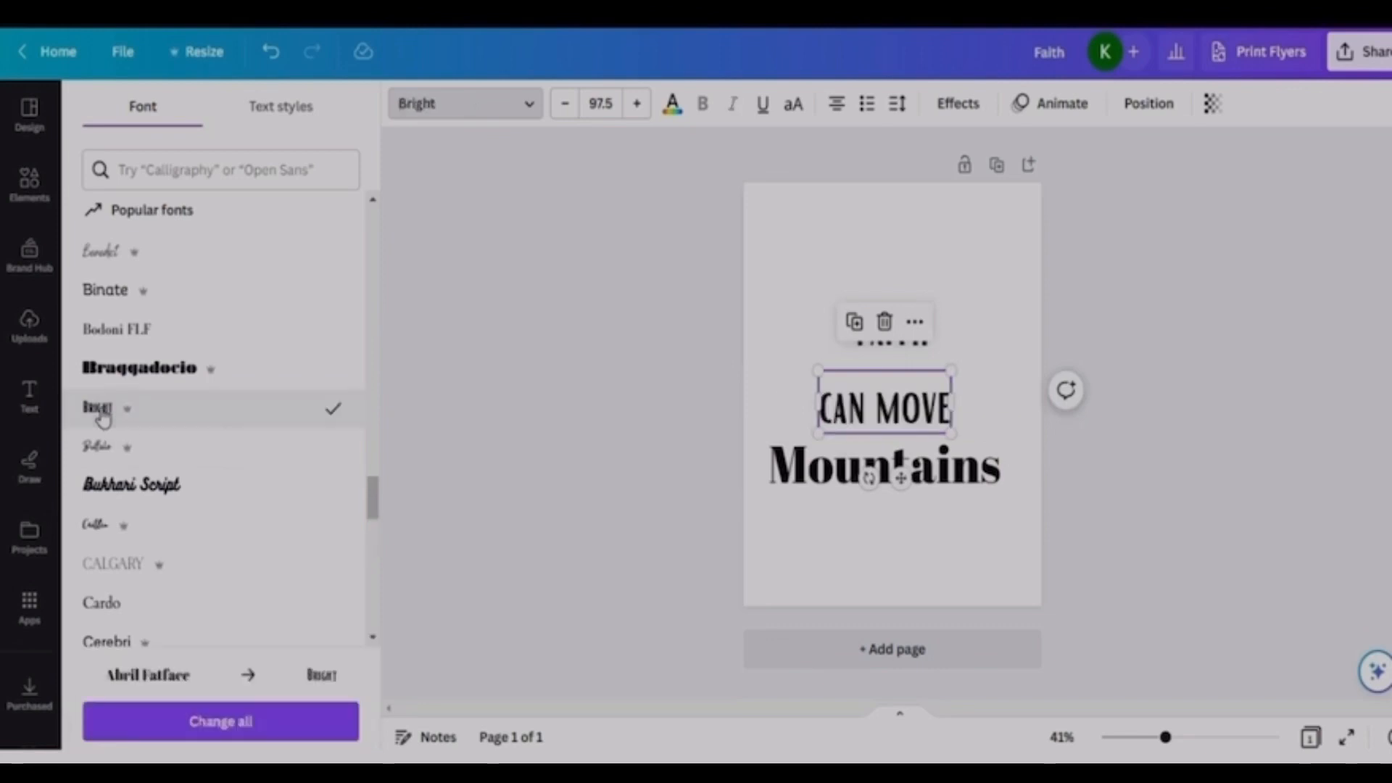
pyautogui.click(1011, 351)
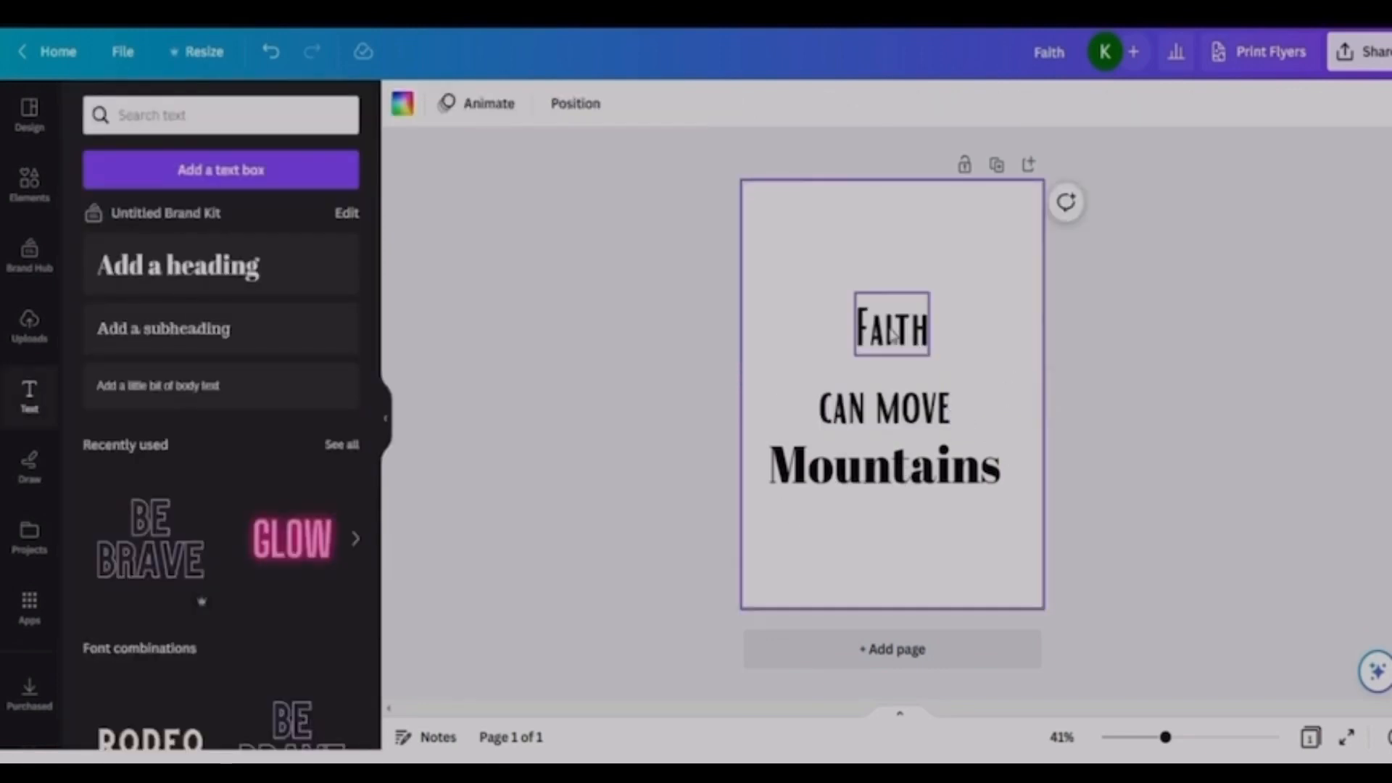
# - Filter the fonts by Handwriting and set the "Faith" line's font to Apricots
pyautogui.click(892, 324)
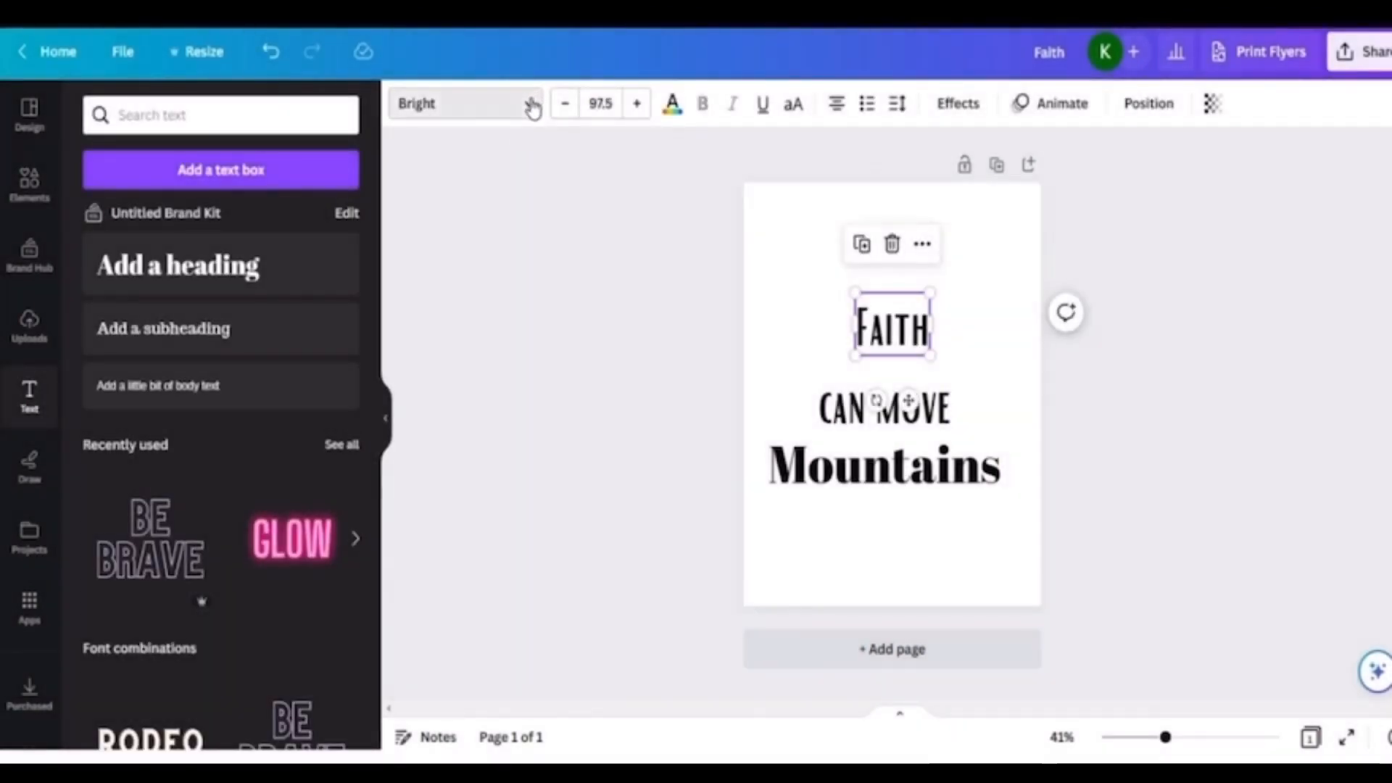
pyautogui.click(533, 106)
pyautogui.click(204, 174)
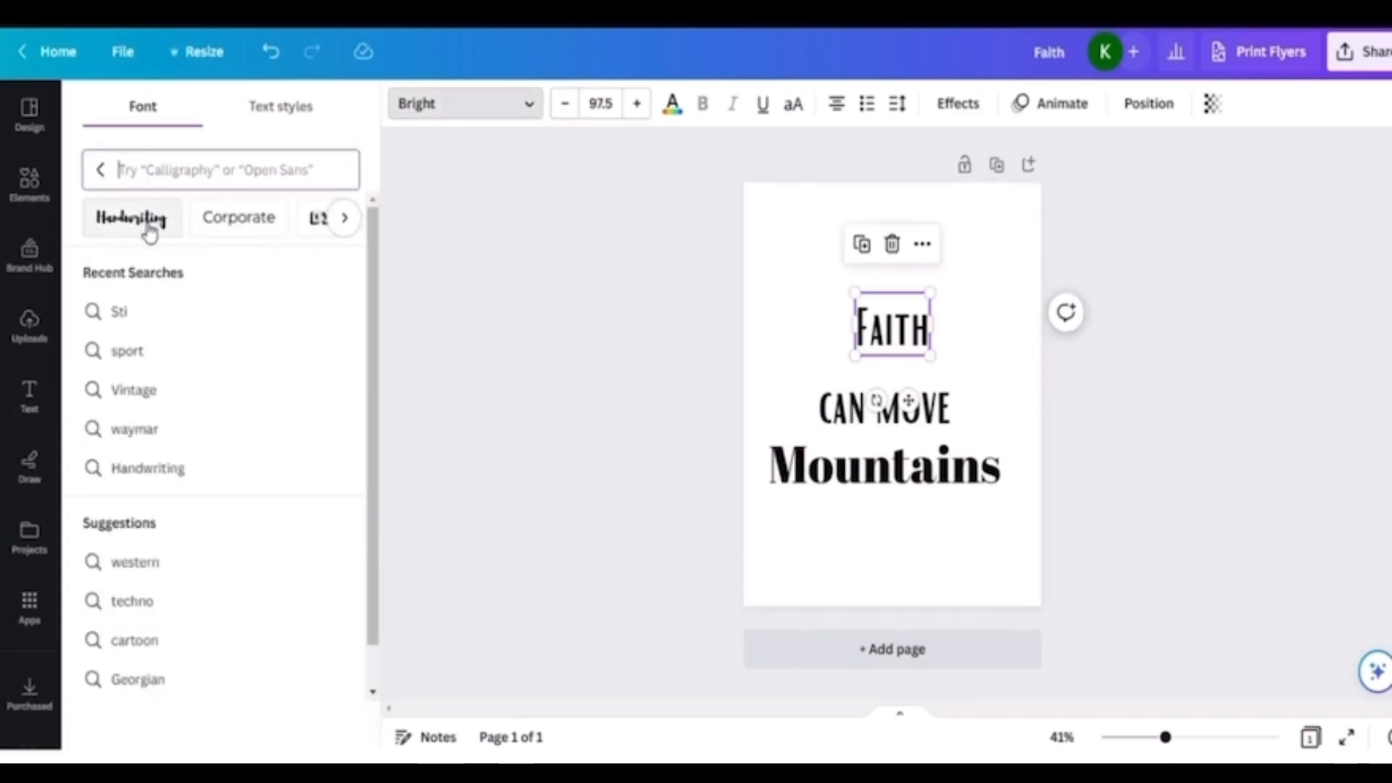
pyautogui.click(149, 231)
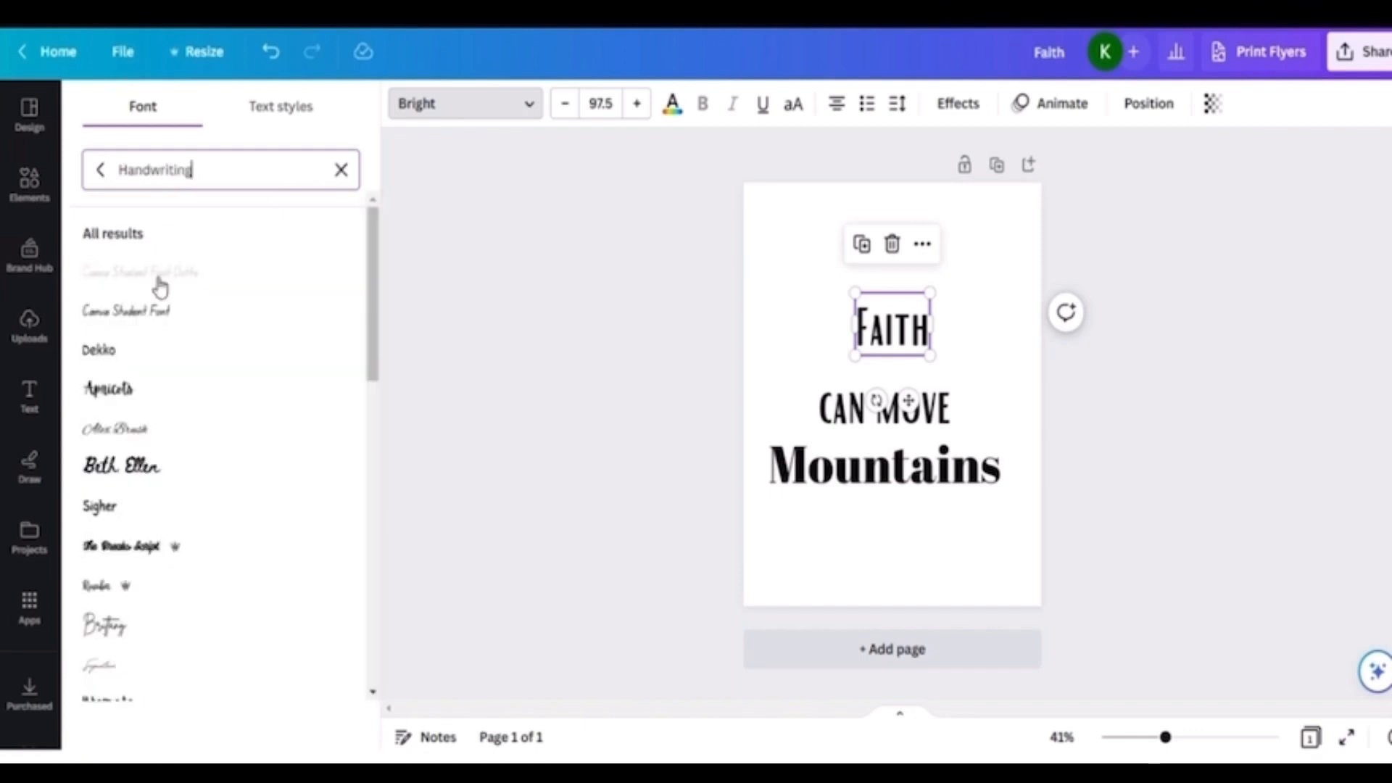
pyautogui.click(137, 394)
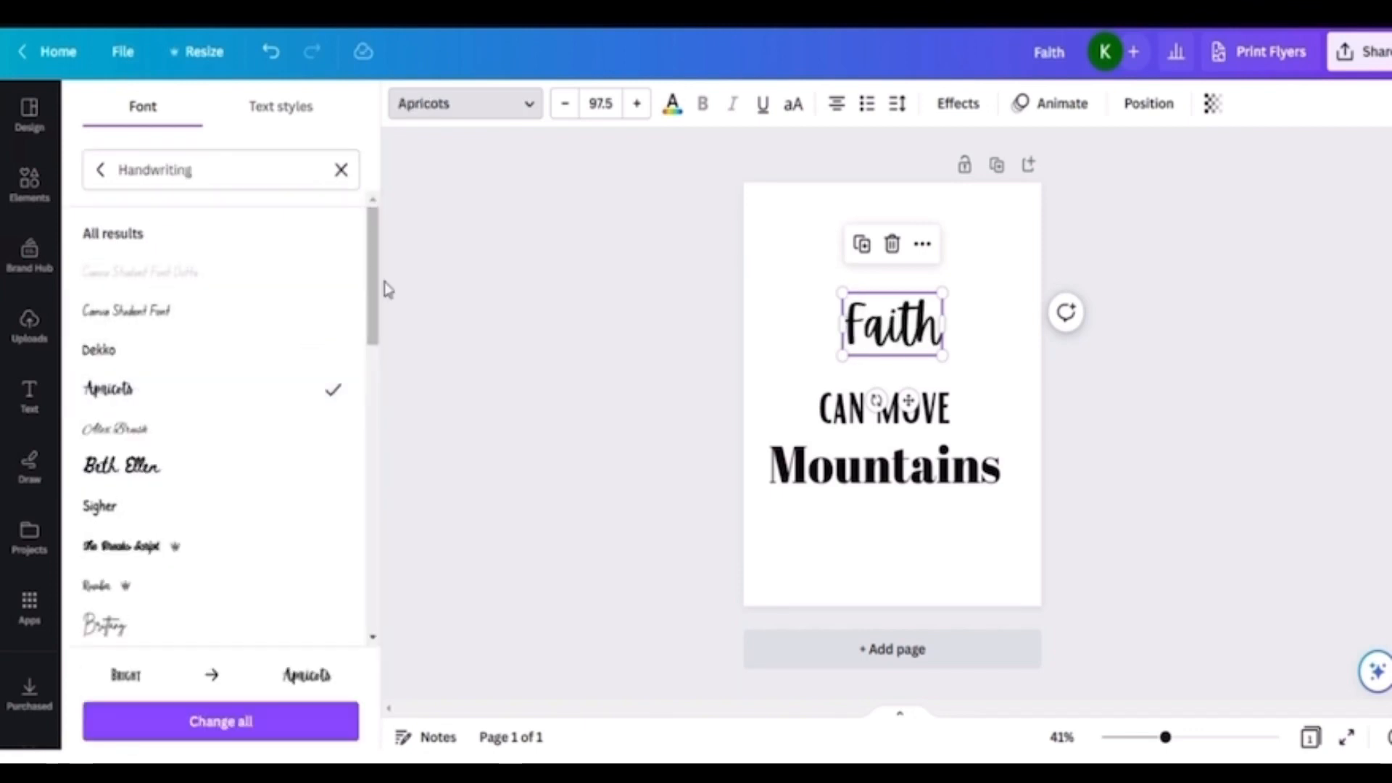
# - Try the Rumba handwriting font on the "Faith" line and undo the change
pyautogui.moveTo(372, 286); pyautogui.dragTo(372, 345)
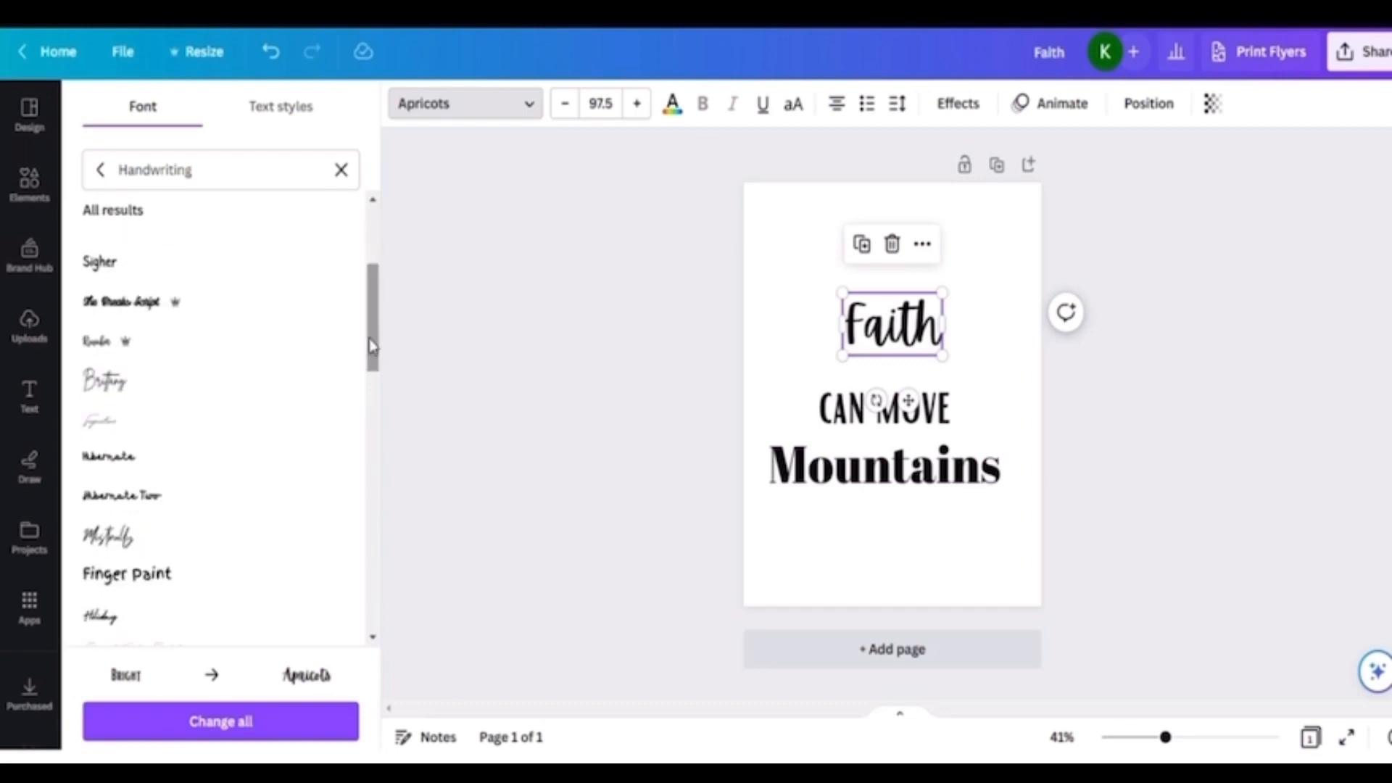
pyautogui.click(97, 348)
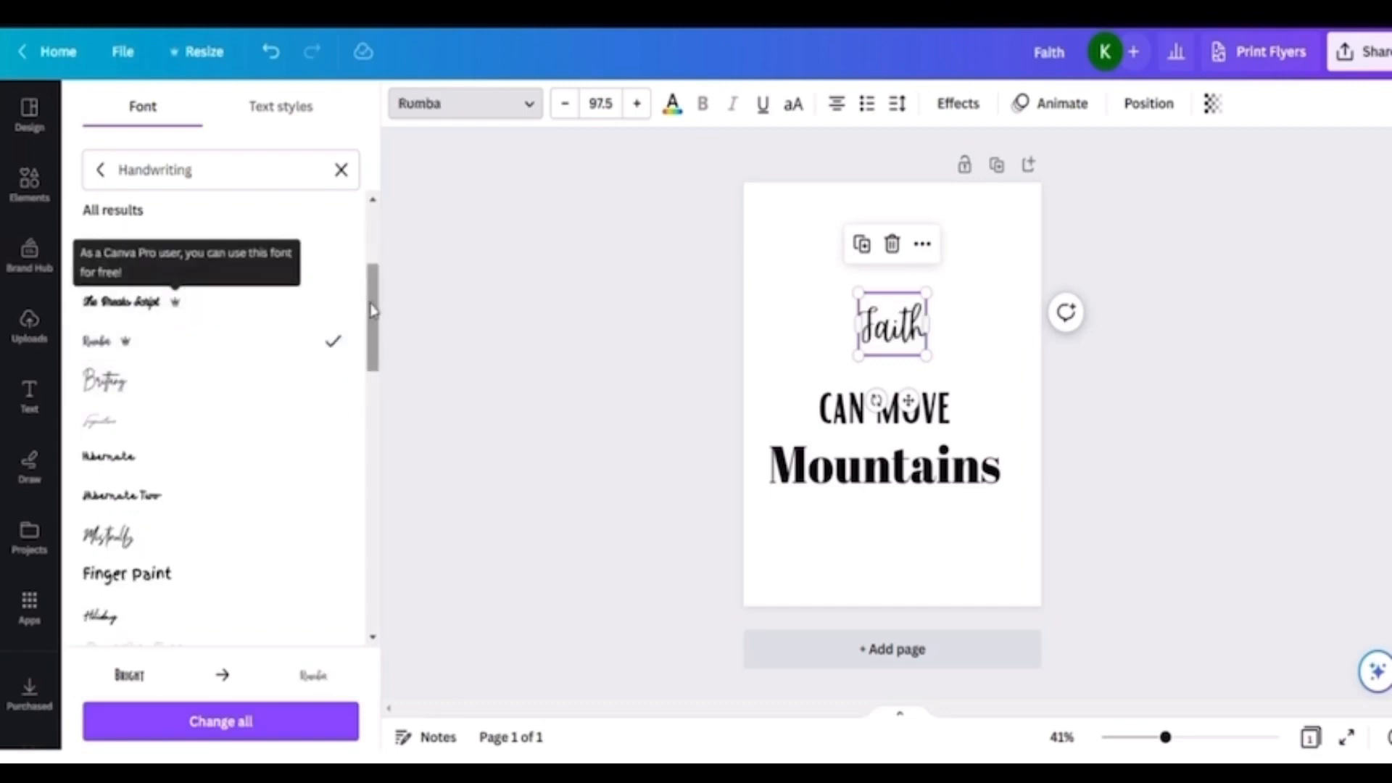
pyautogui.moveTo(372, 288); pyautogui.dragTo(373, 259)
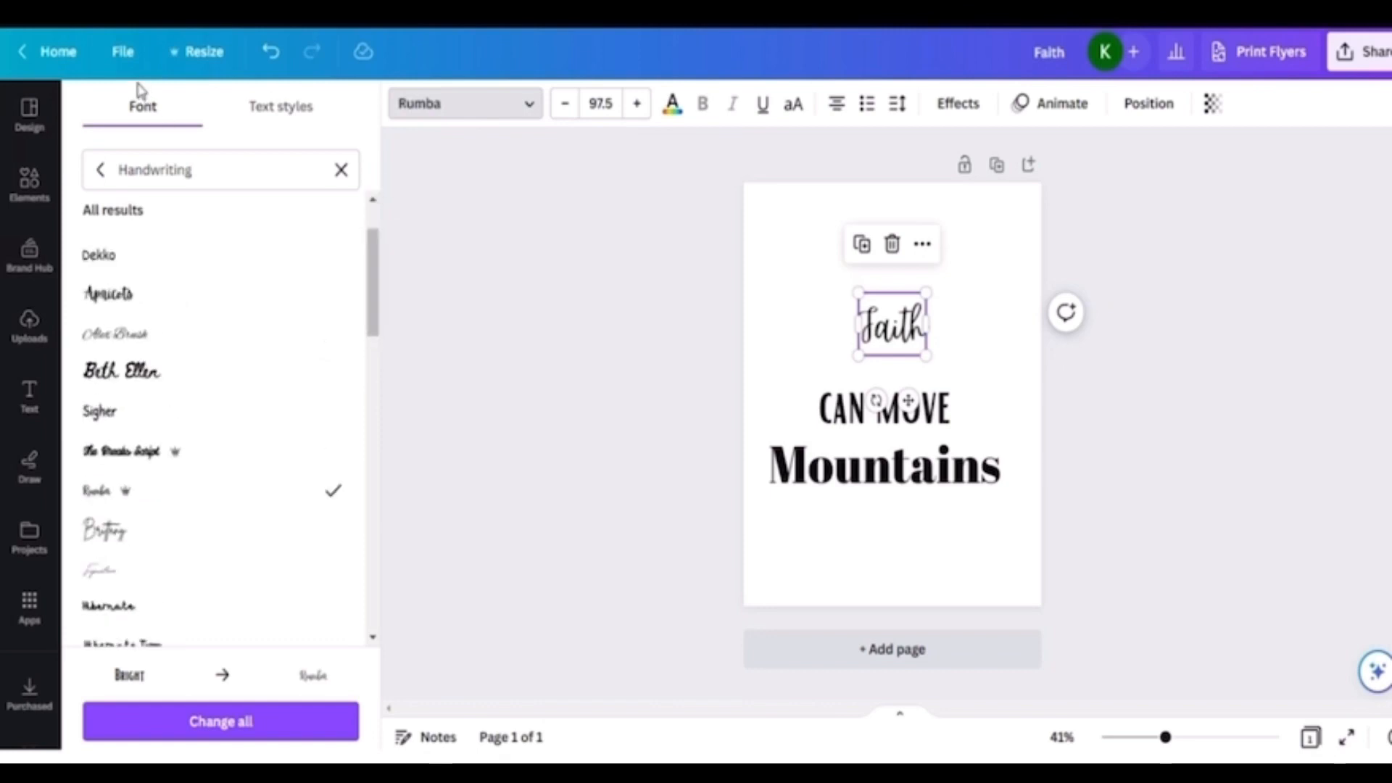
pyautogui.click(272, 52)
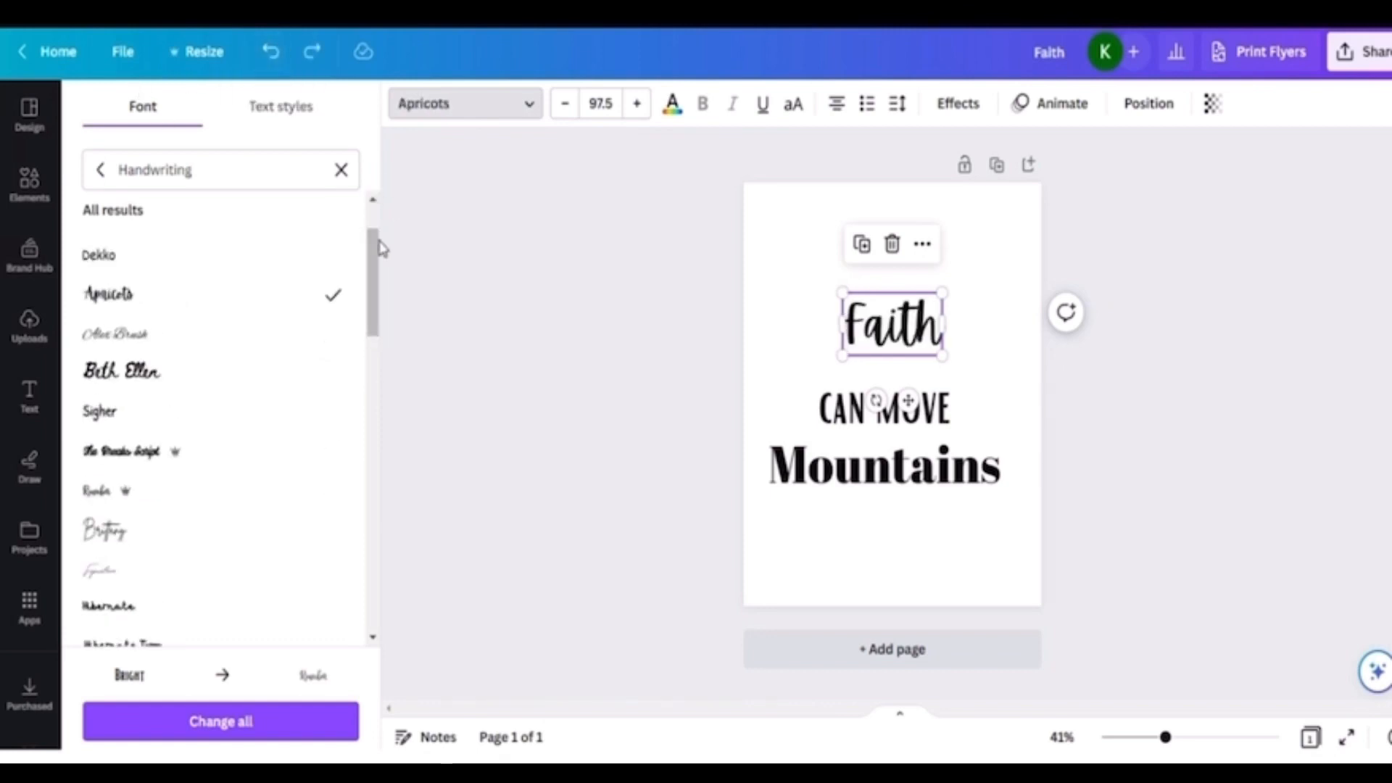
# - Try the Amsterdam Two font on the "Faith" line and undo the change
pyautogui.moveTo(376, 240); pyautogui.dragTo(374, 427)
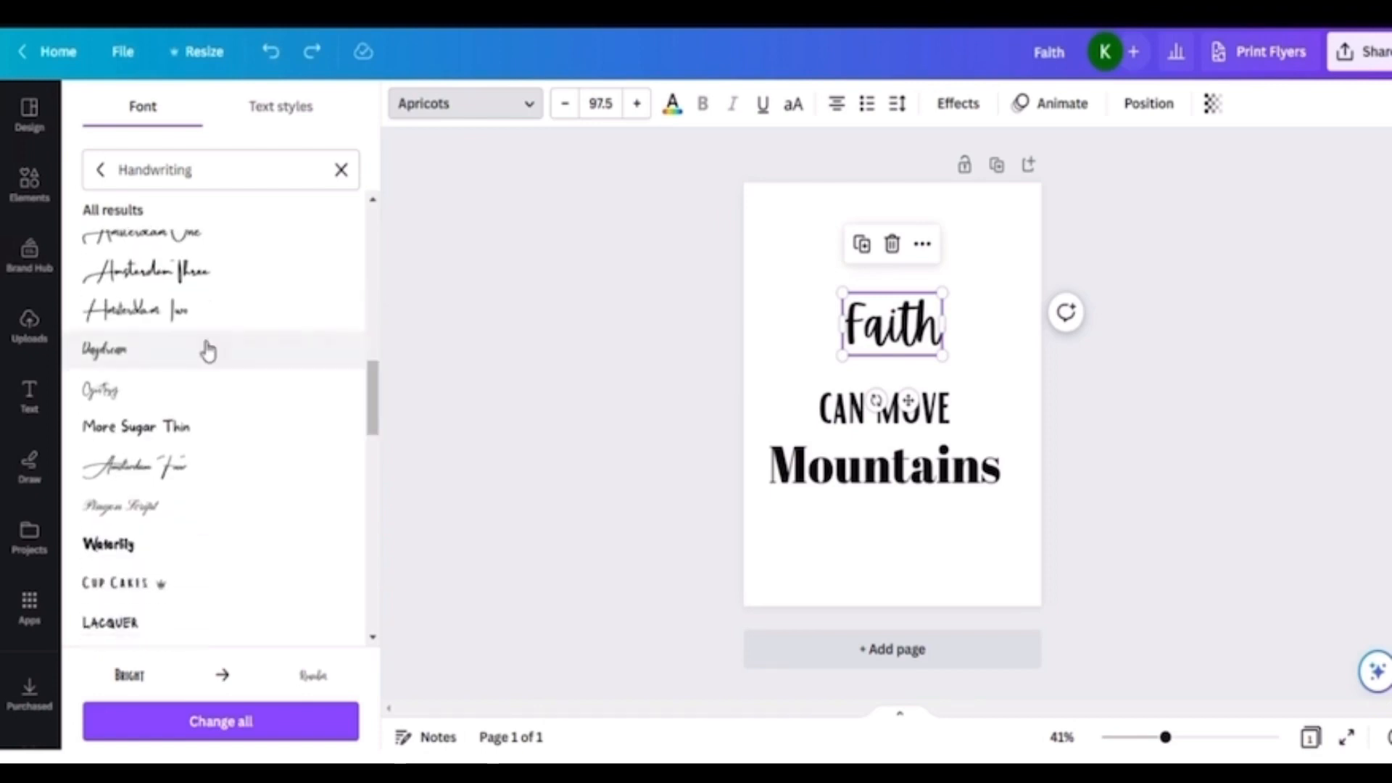
pyautogui.click(138, 321)
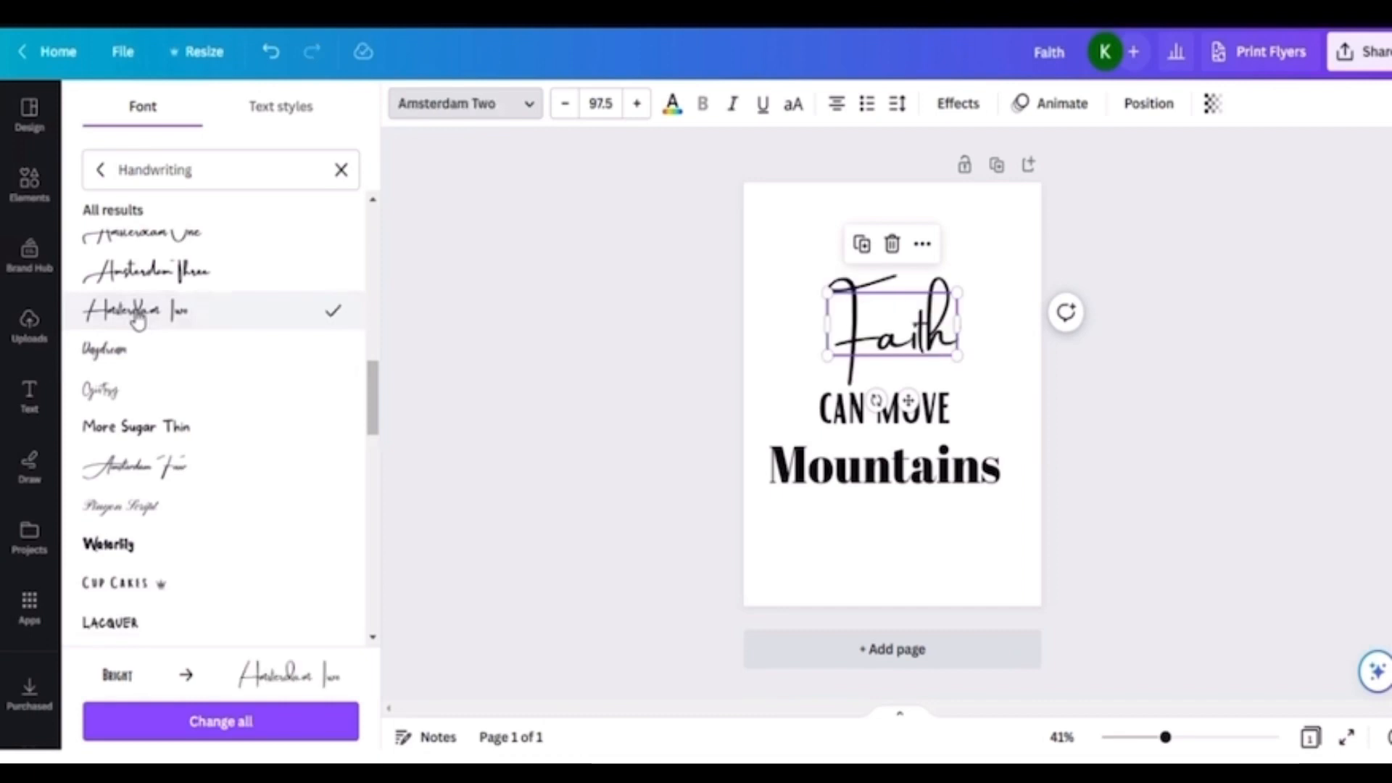
pyautogui.click(268, 52)
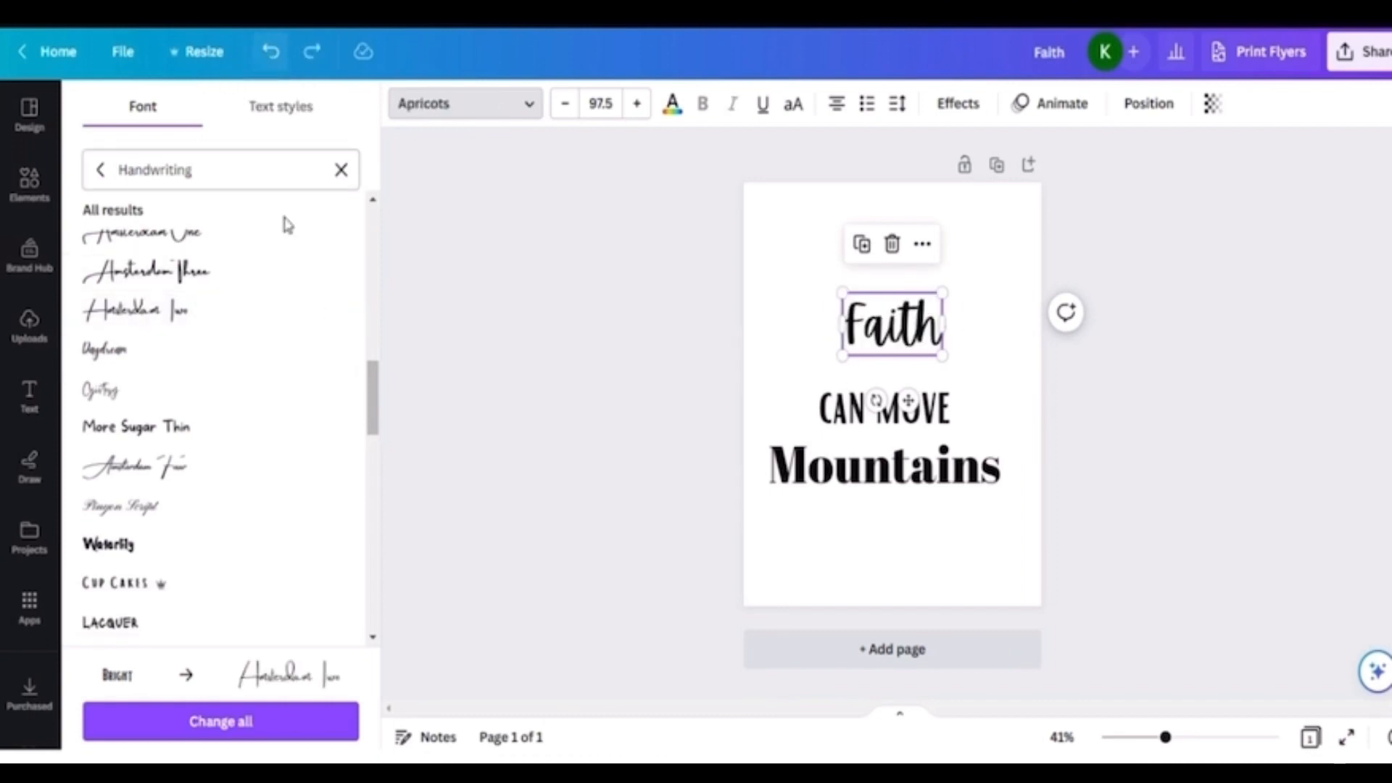
# - Try the Playlist Script font on the "Faith" line and undo the change
pyautogui.moveTo(375, 379); pyautogui.dragTo(369, 550)
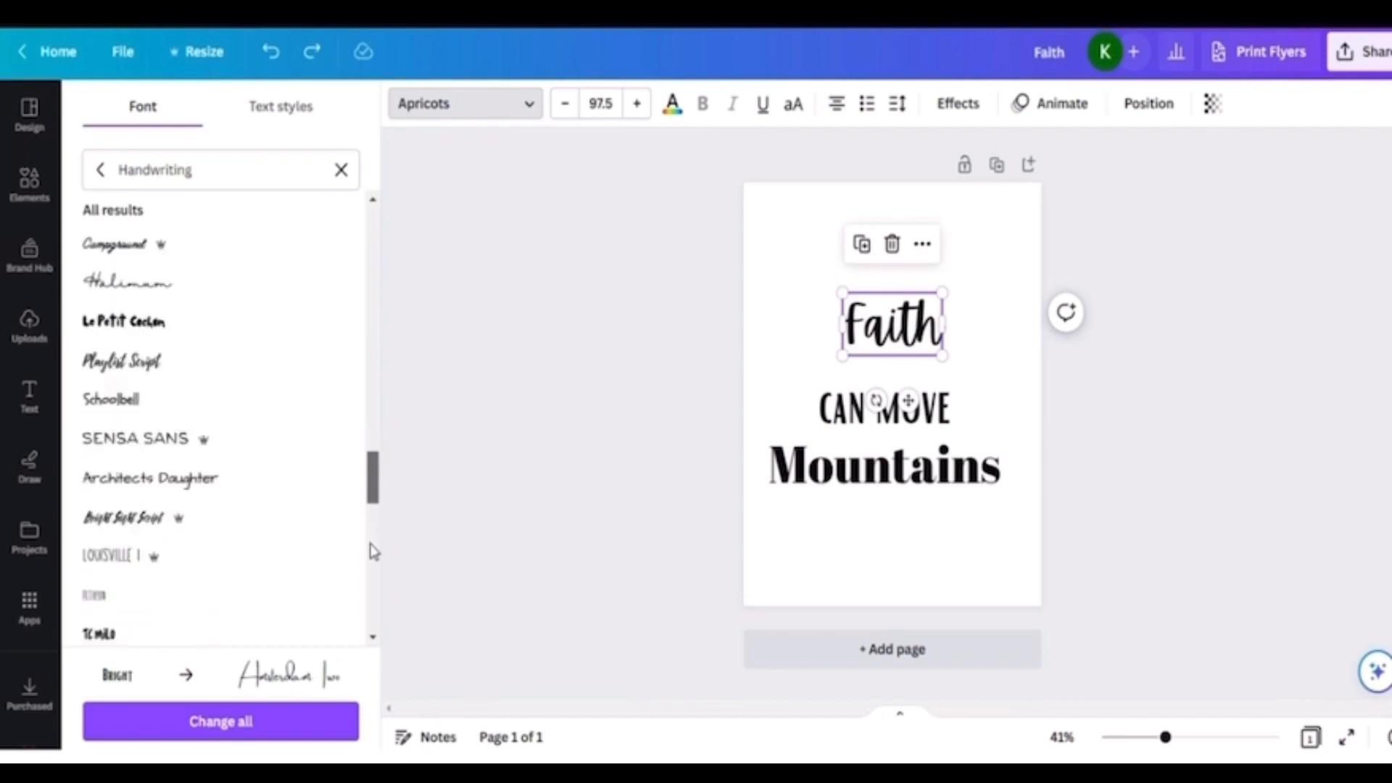
pyautogui.click(111, 362)
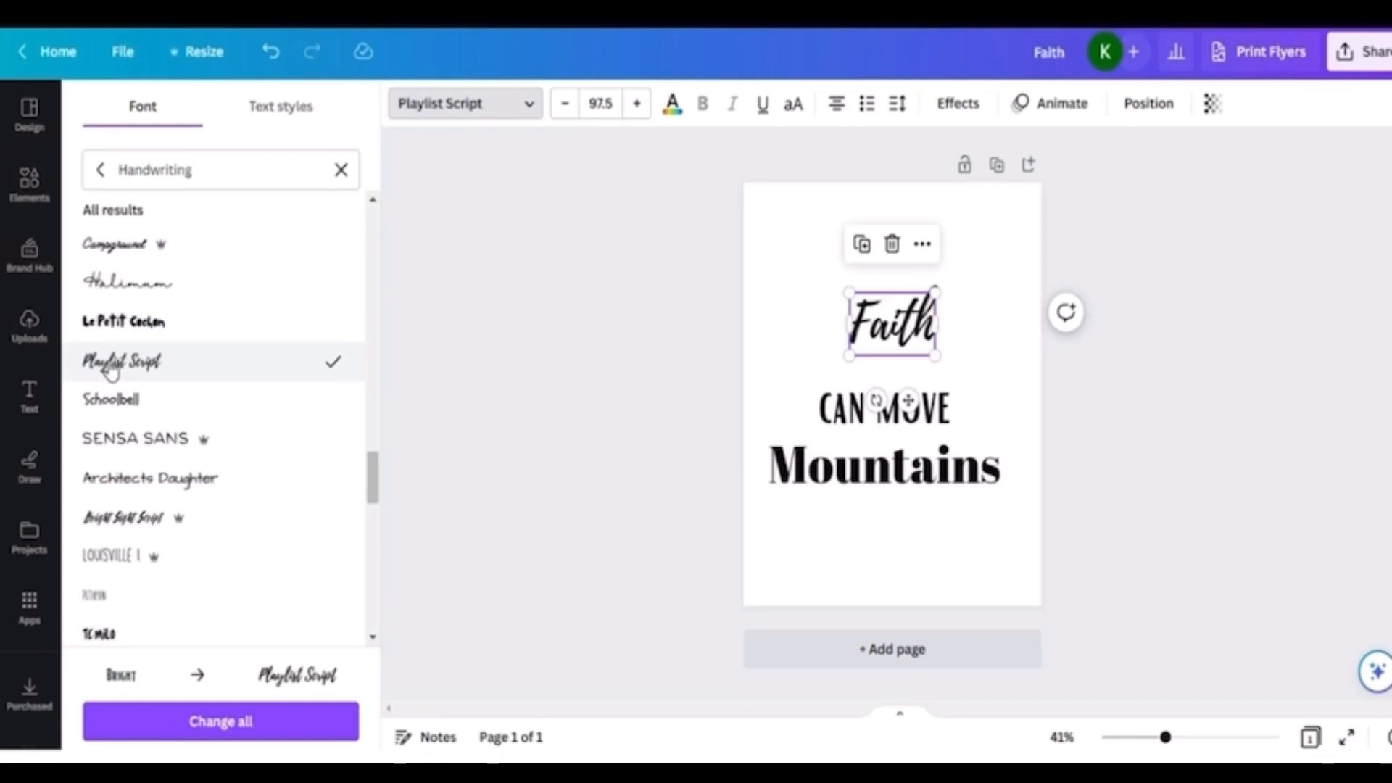
pyautogui.click(270, 64)
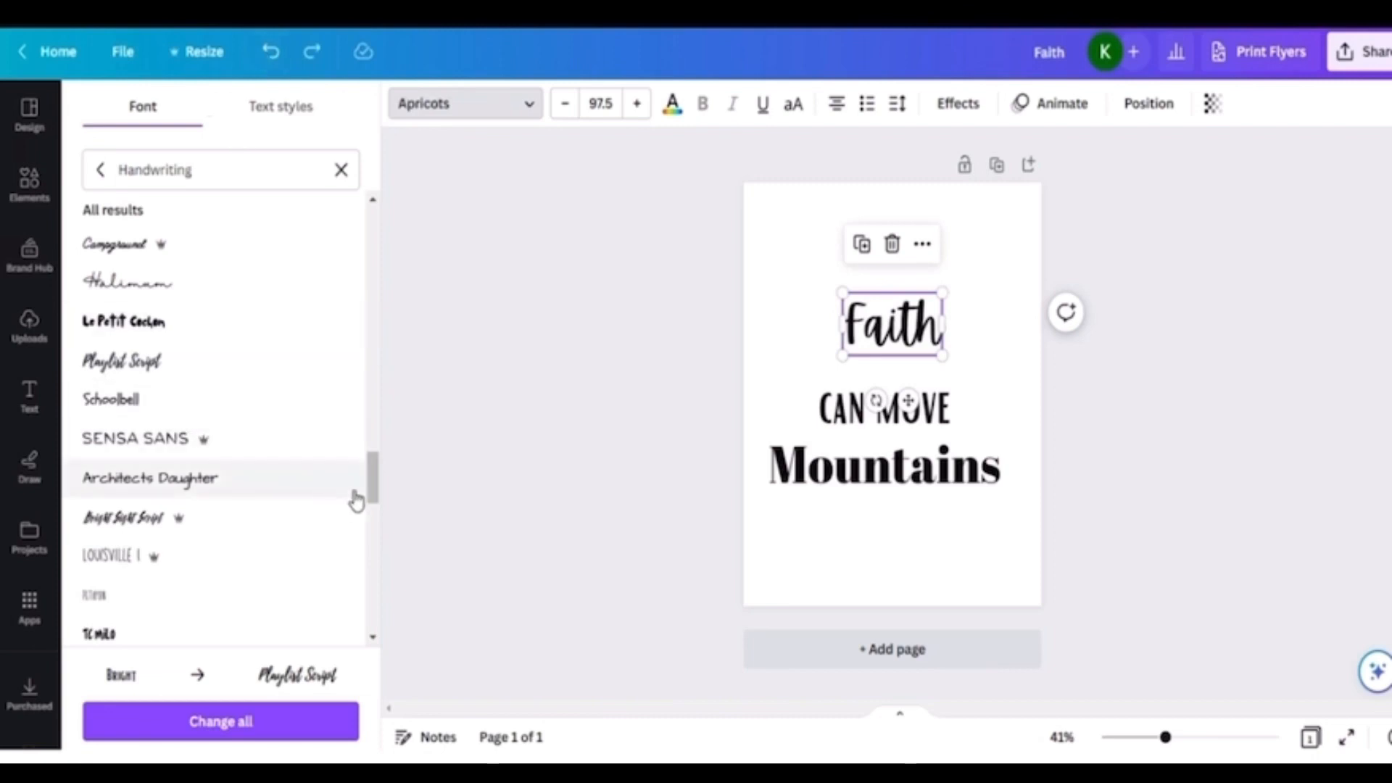
# - Try the Faithful font on the "Faith" line and undo the change
pyautogui.scroll(-1, 373, 501)
pyautogui.scroll(-4, 373, 500)
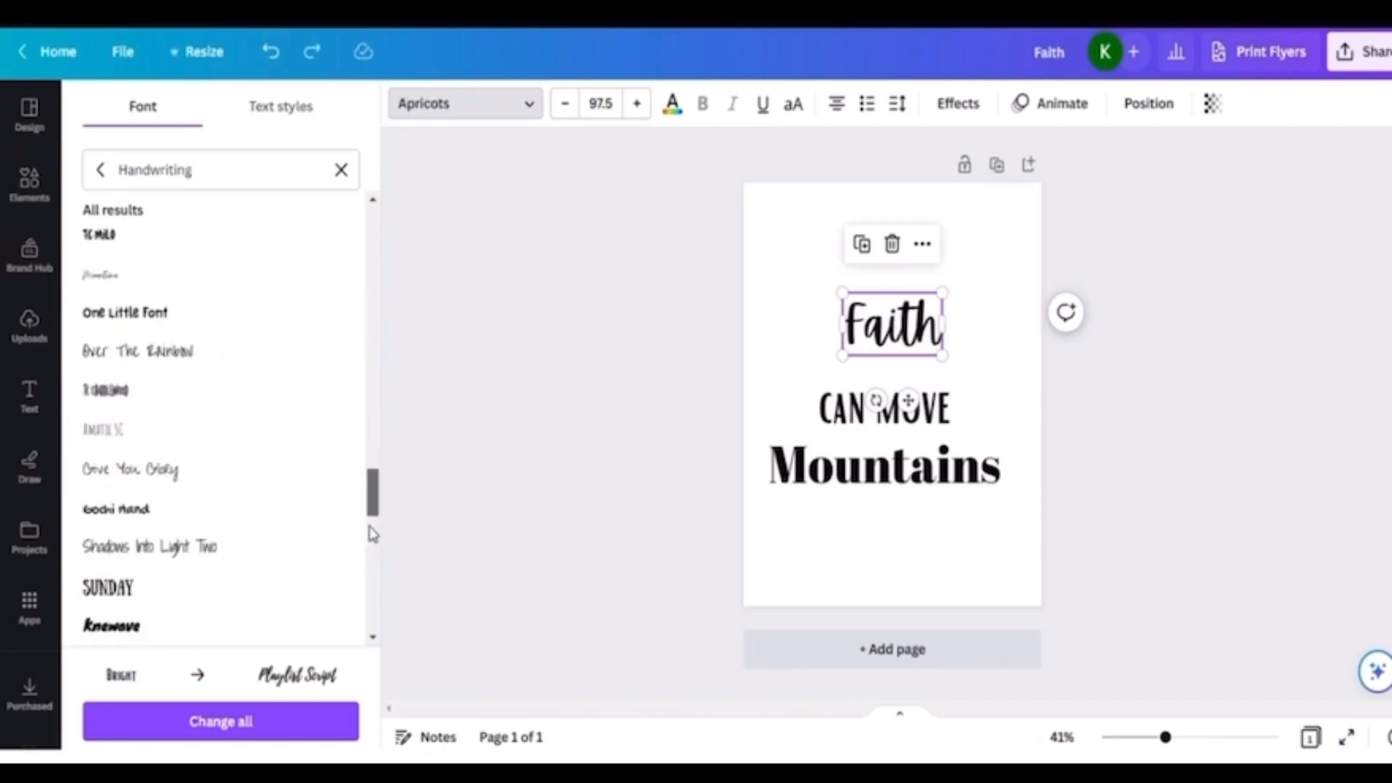
pyautogui.scroll(-2, 373, 534)
pyautogui.scroll(-5, 373, 545)
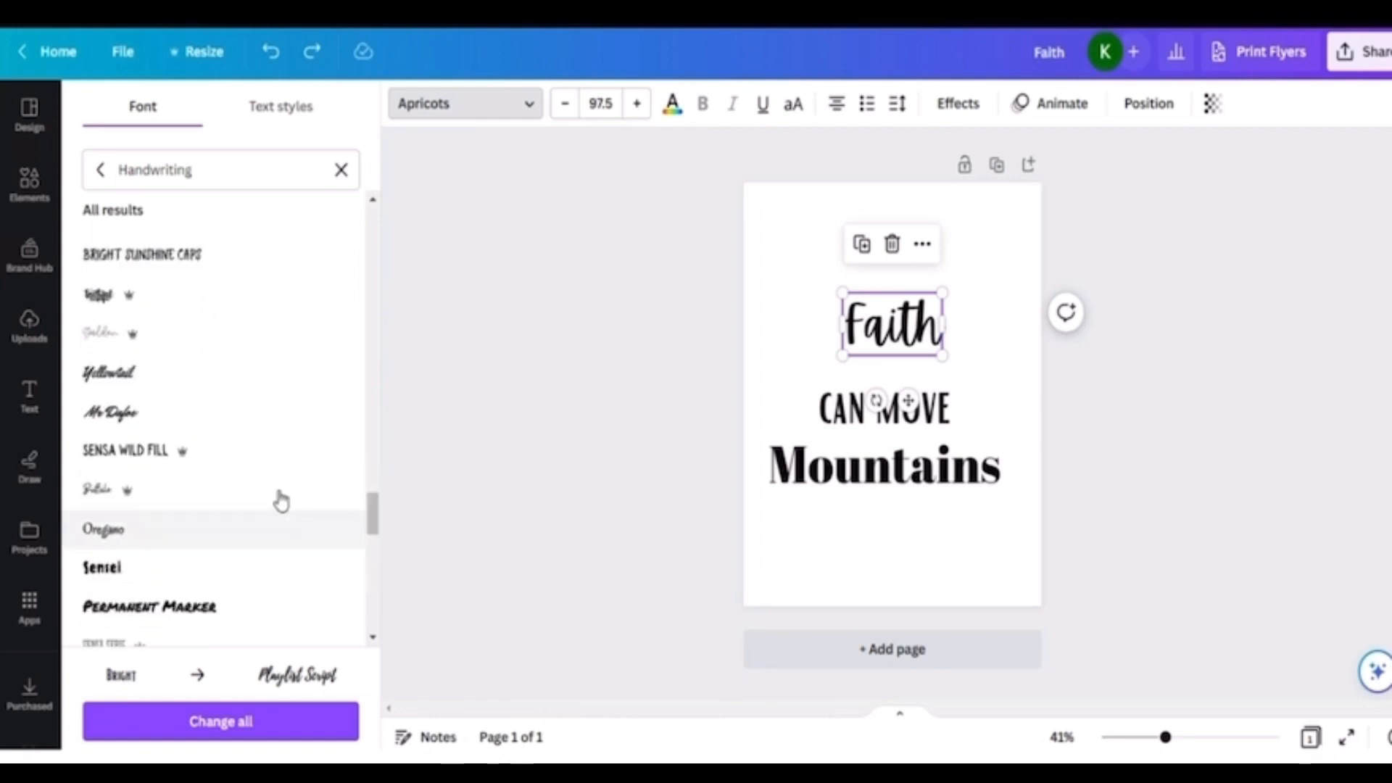
pyautogui.click(97, 309)
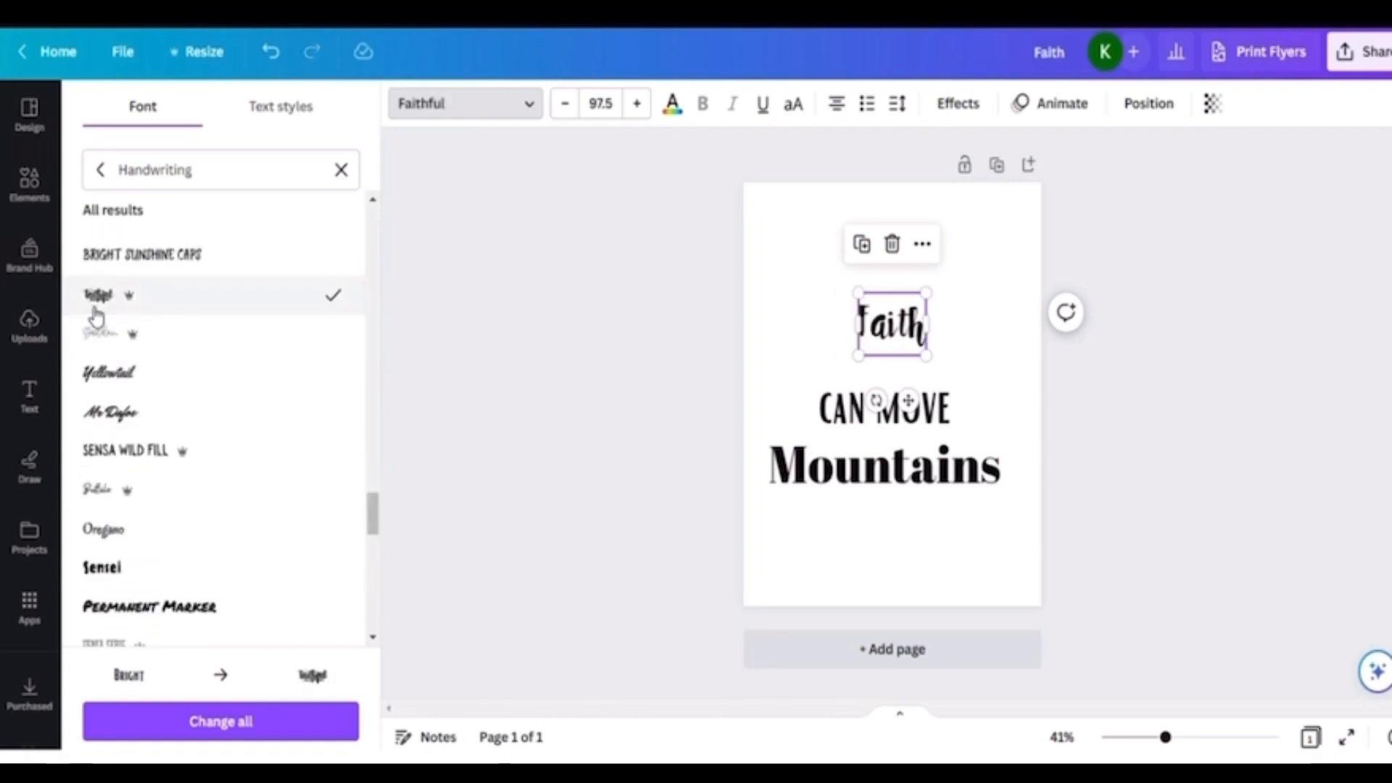
pyautogui.click(270, 59)
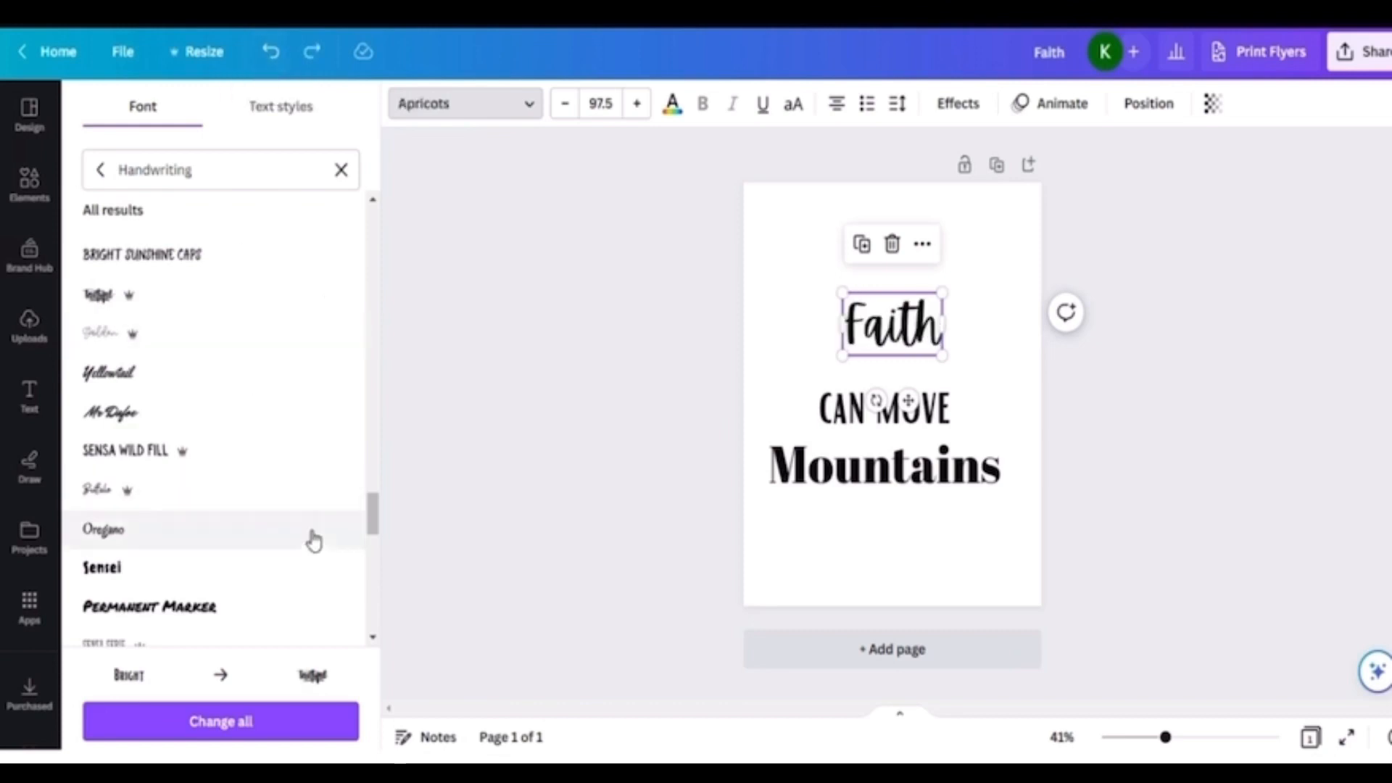
# - Set the "Faith" line's font to Amazone from the handwriting fonts and deselect the text
pyautogui.scroll(-2, 377, 536)
pyautogui.scroll(-1, 377, 536)
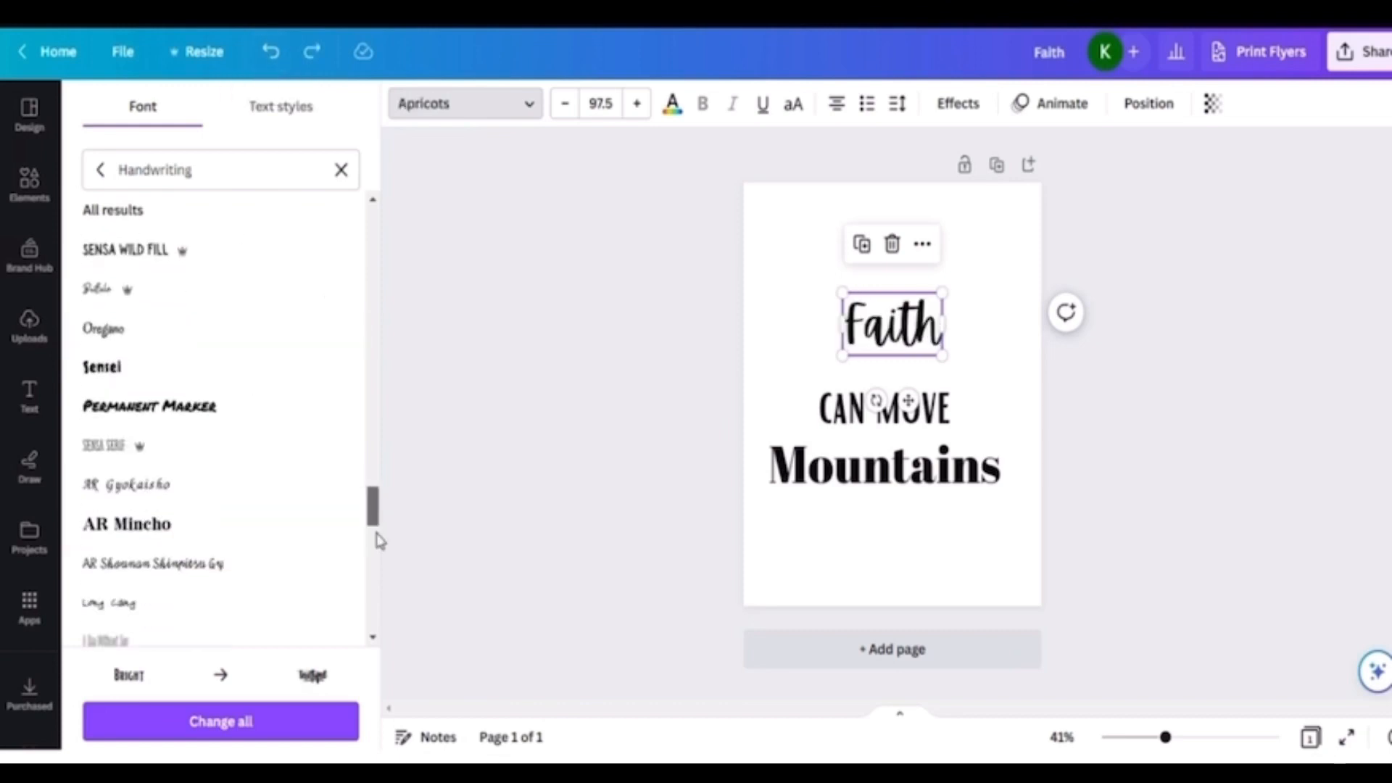
pyautogui.scroll(-7, 377, 543)
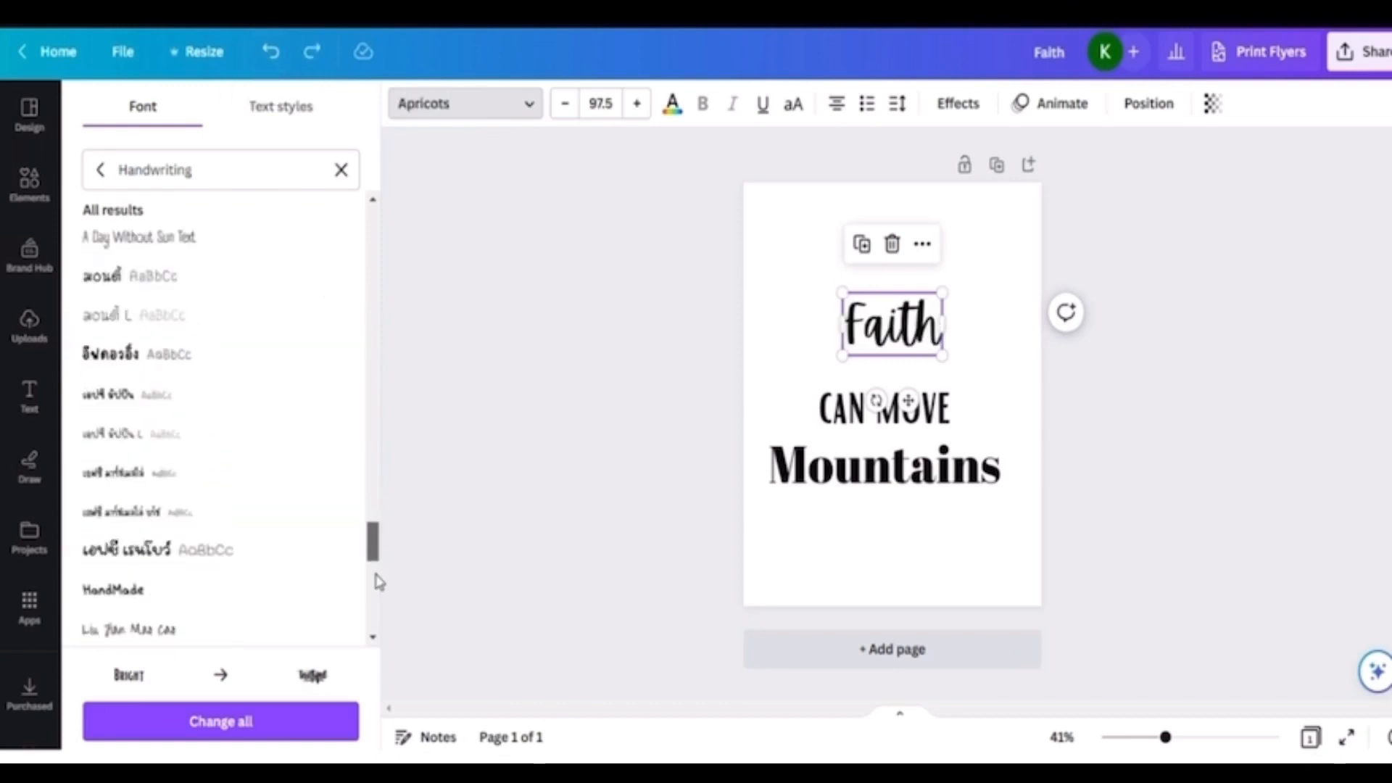
pyautogui.scroll(-10, 377, 588)
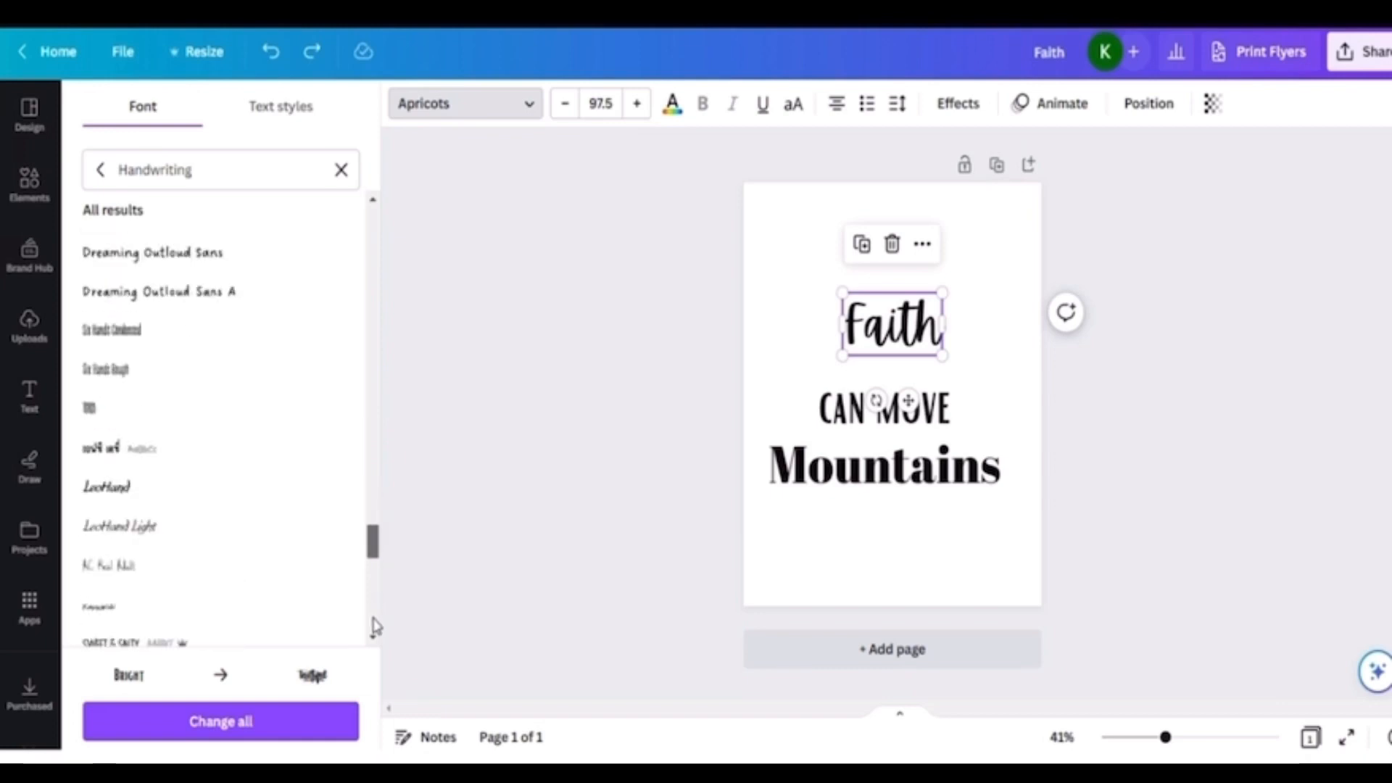
pyautogui.scroll(-4, 374, 638)
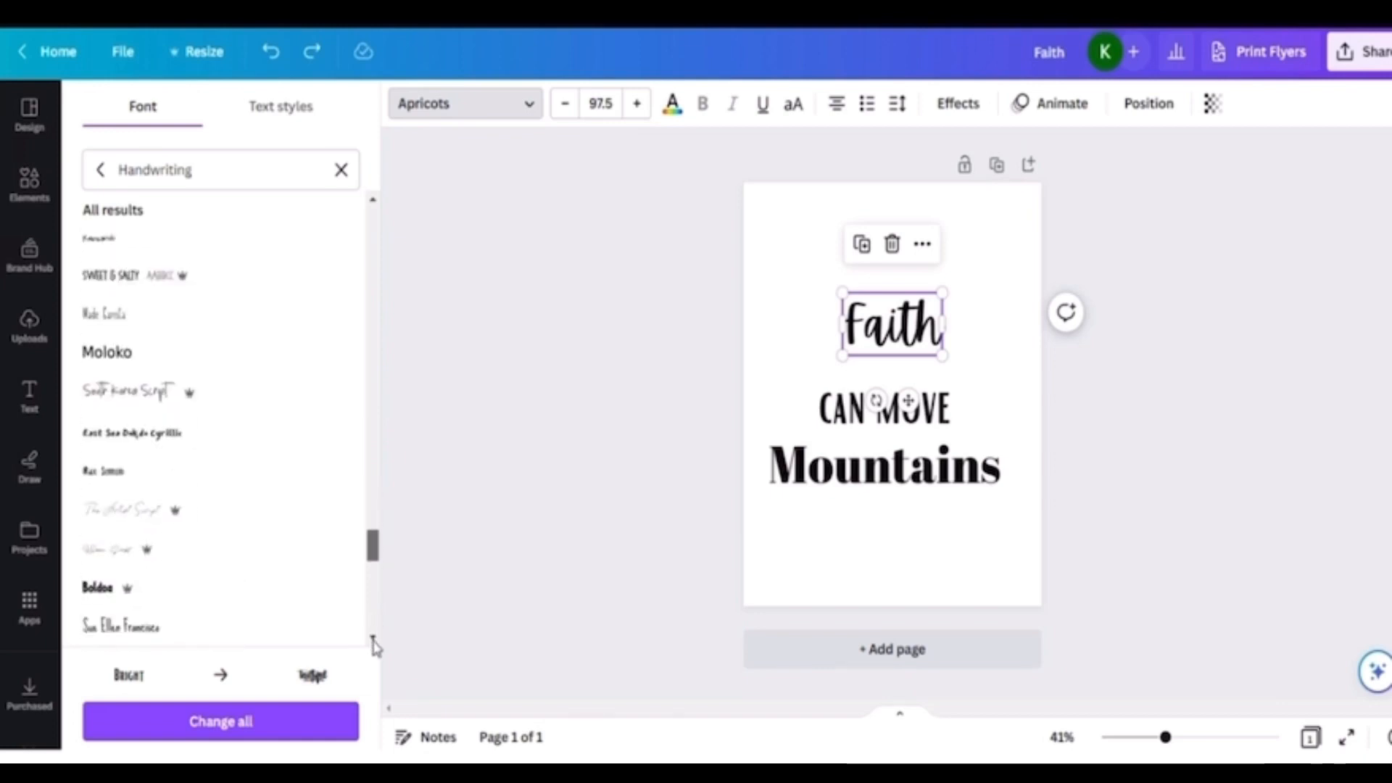
pyautogui.scroll(-5, 374, 647)
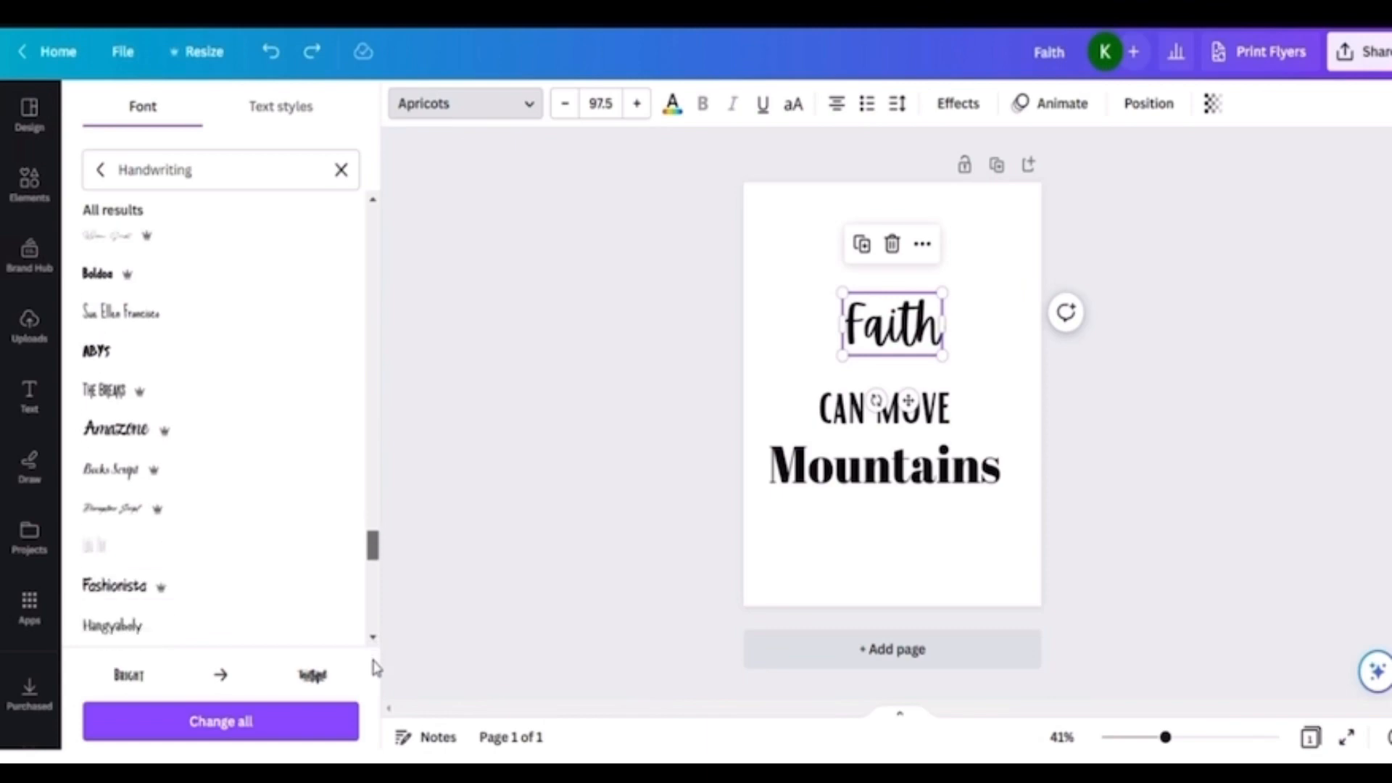
pyautogui.click(103, 439)
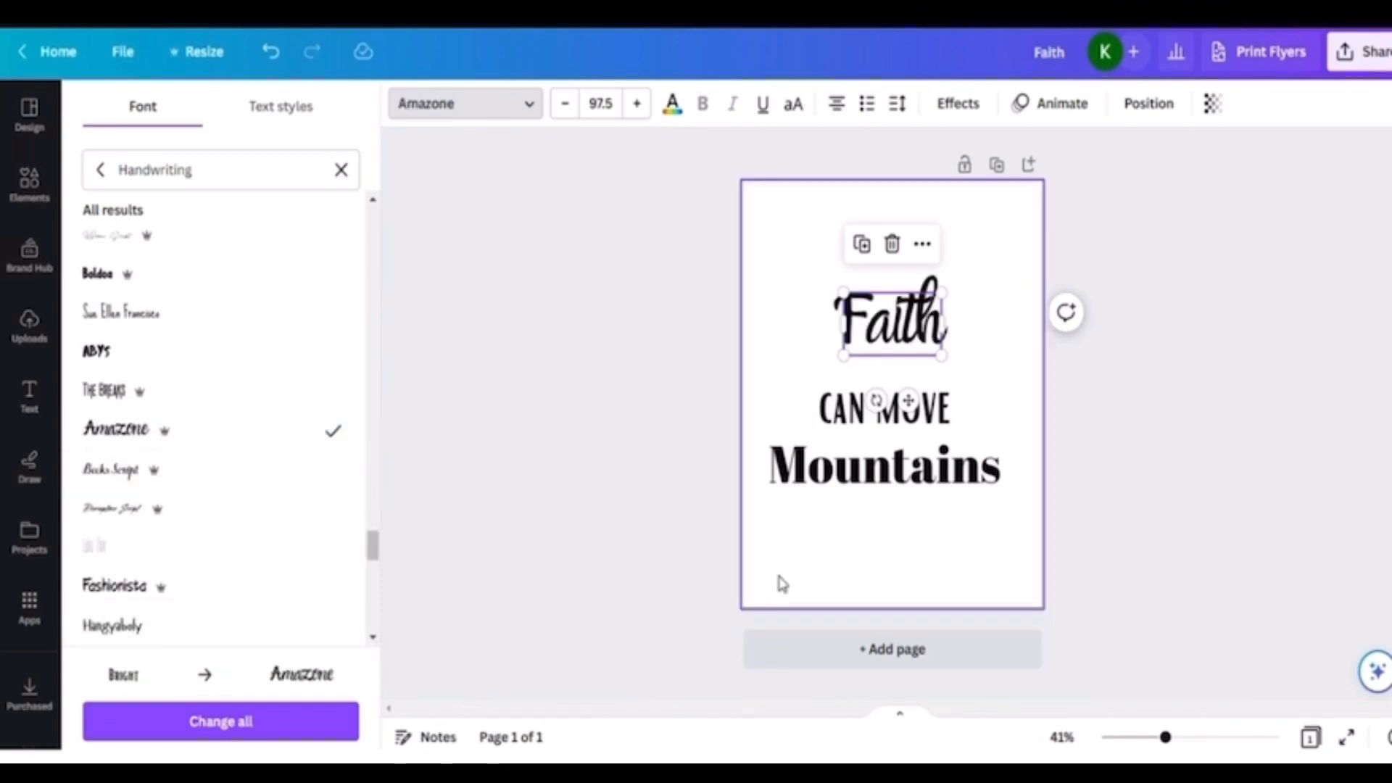
pyautogui.click(826, 561)
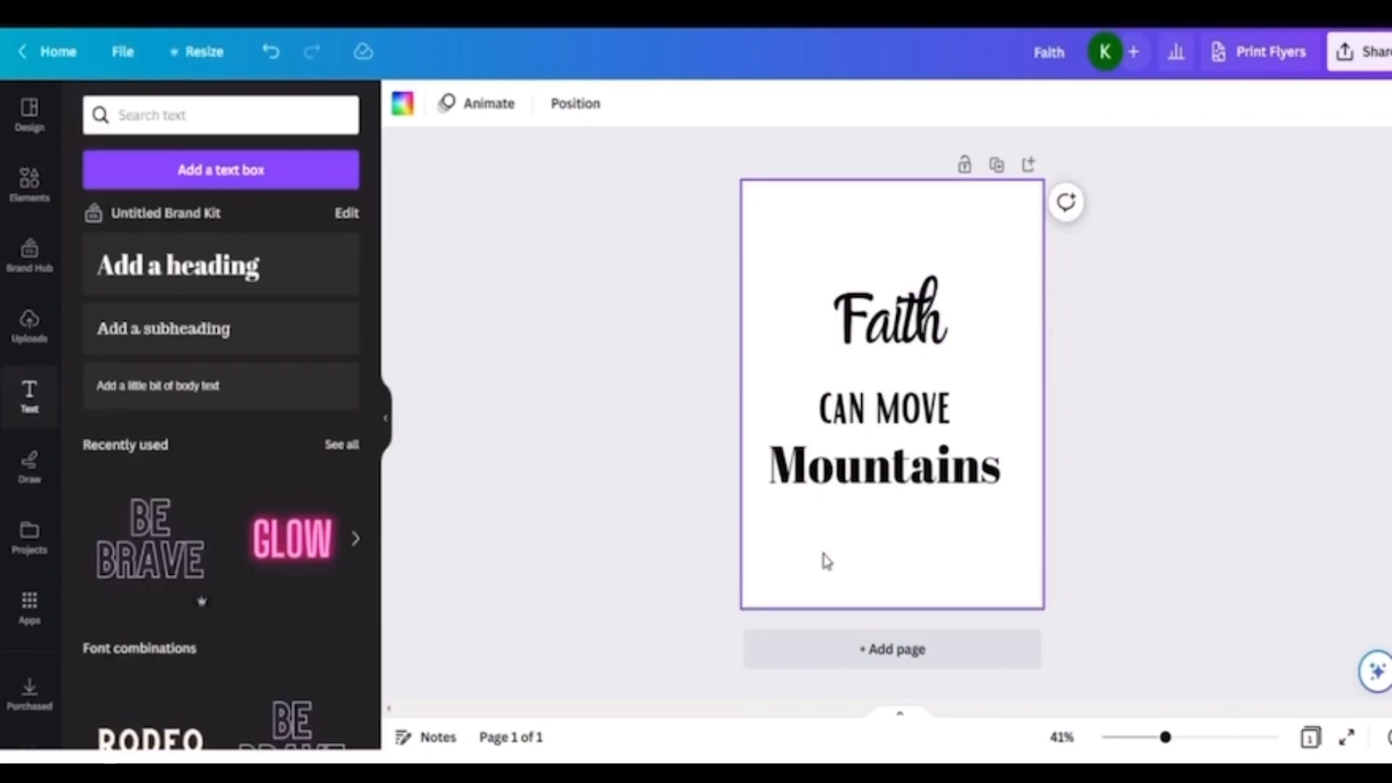
# - Move the "Faith" line down close above "CAN MOVE" and set the "Mountains" line's font to Amazone
pyautogui.click(917, 326)
pyautogui.moveTo(908, 322); pyautogui.dragTo(896, 347)
pyautogui.click(928, 497)
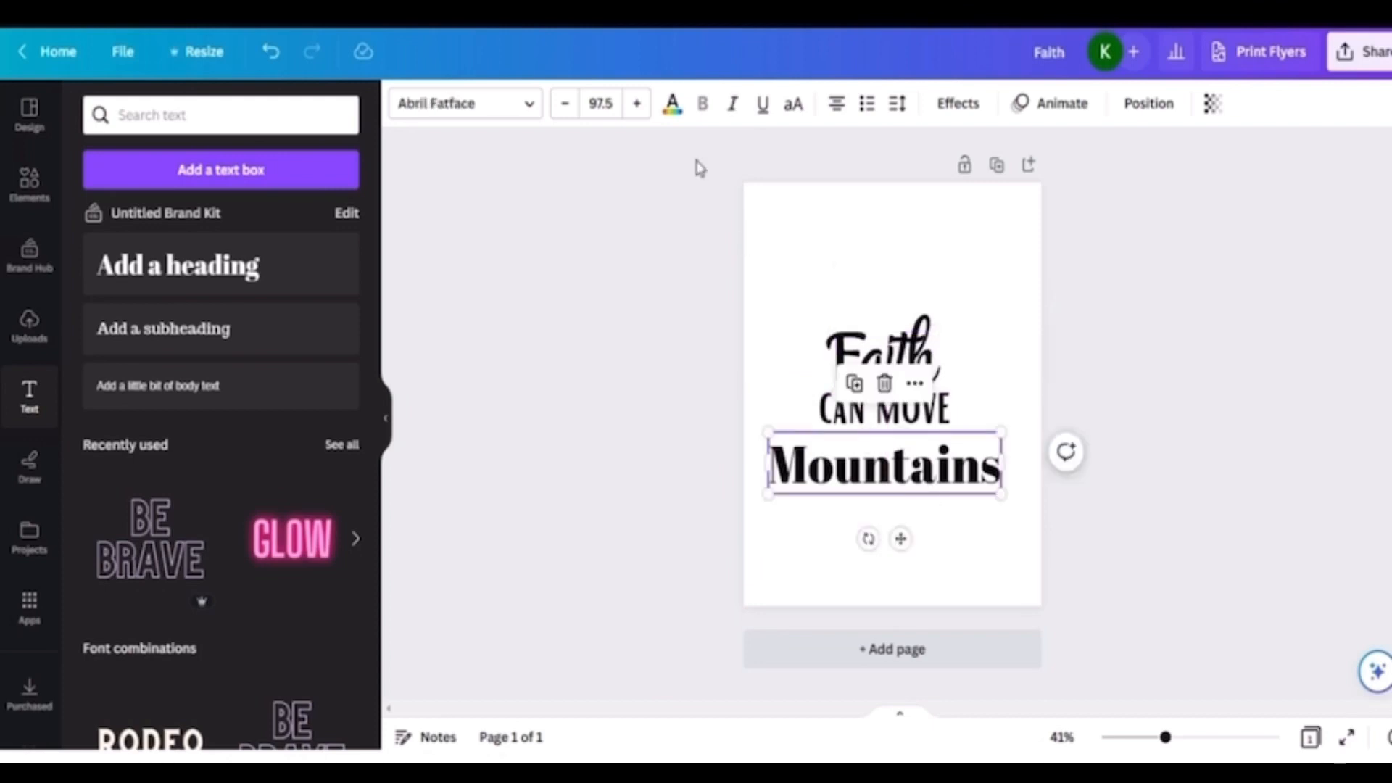
pyautogui.click(537, 108)
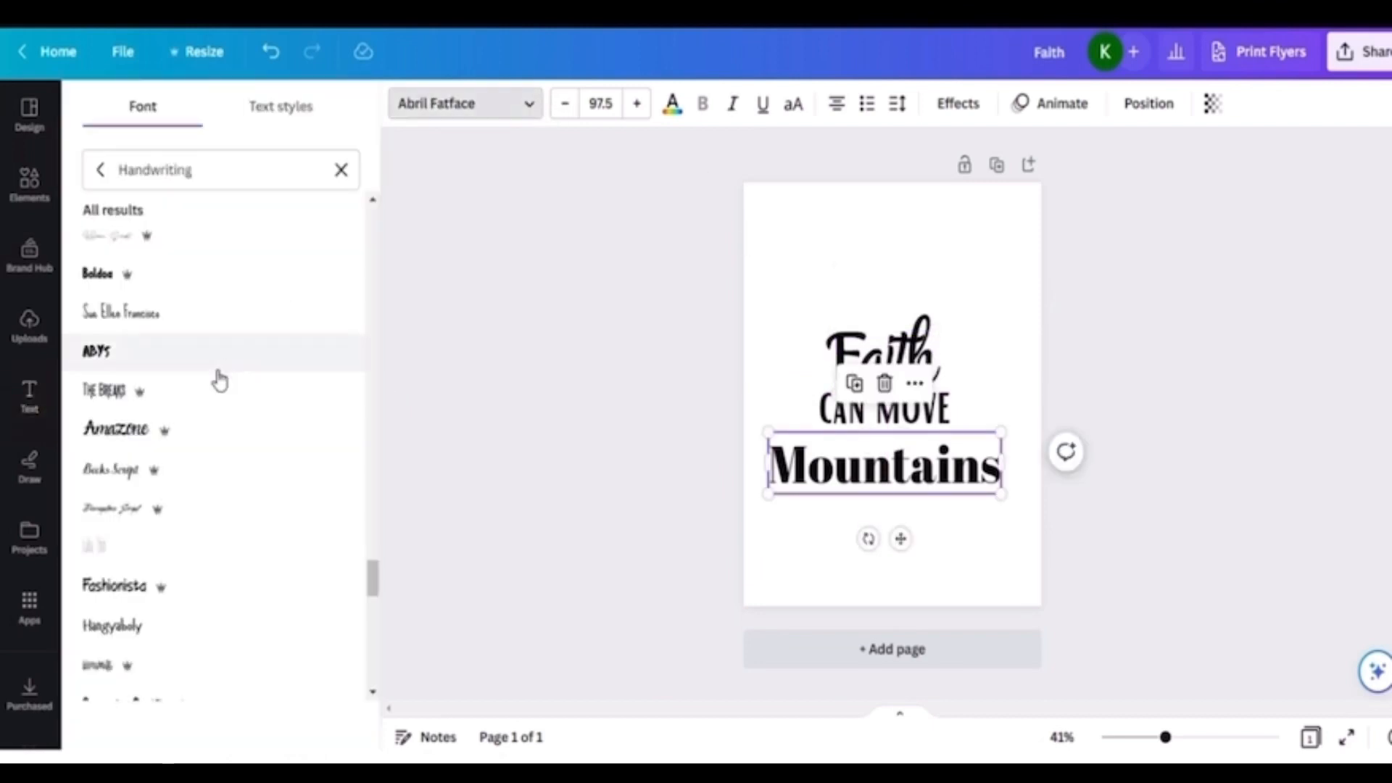
pyautogui.click(123, 435)
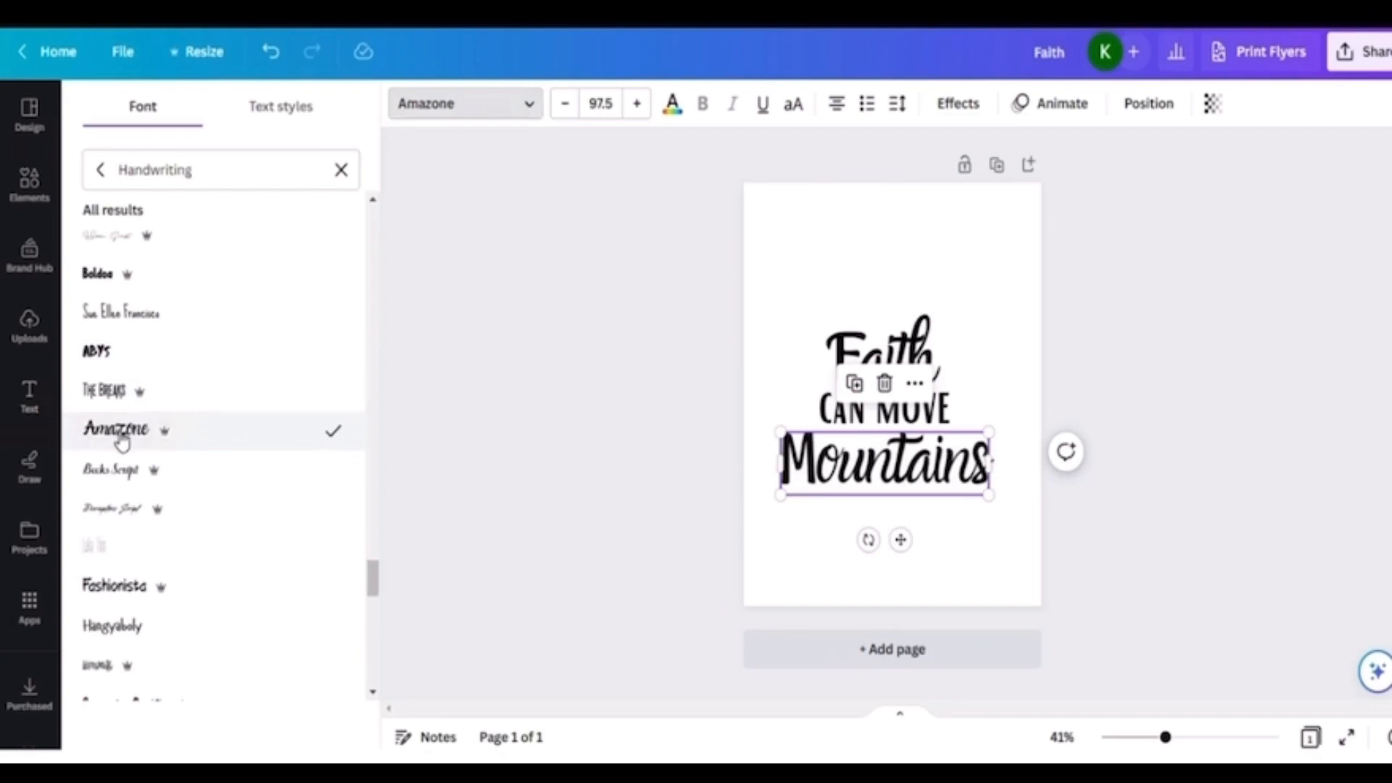
pyautogui.click(794, 513)
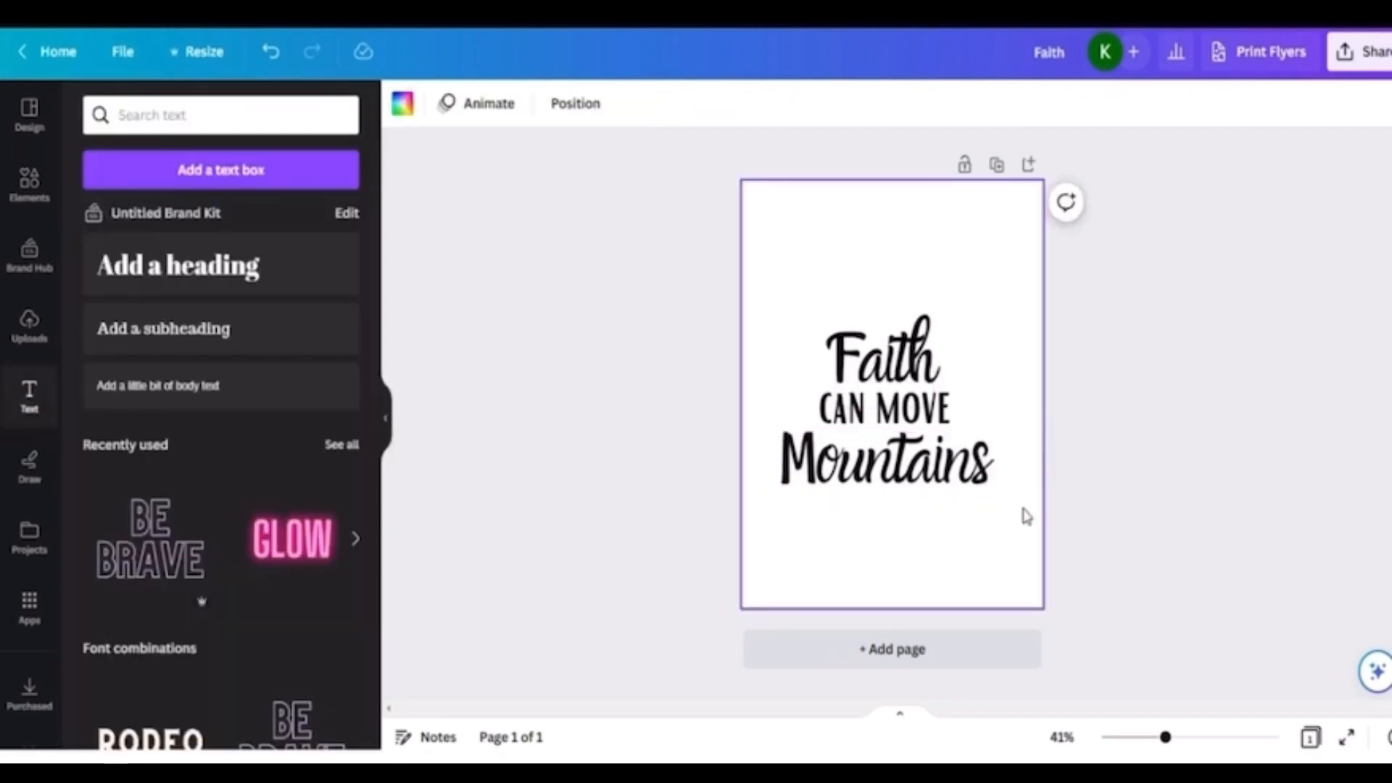
# - Shift the "Mountains" and "CAN MOVE" lines slightly right so both are centred on the page
pyautogui.moveTo(922, 464); pyautogui.dragTo(929, 461)
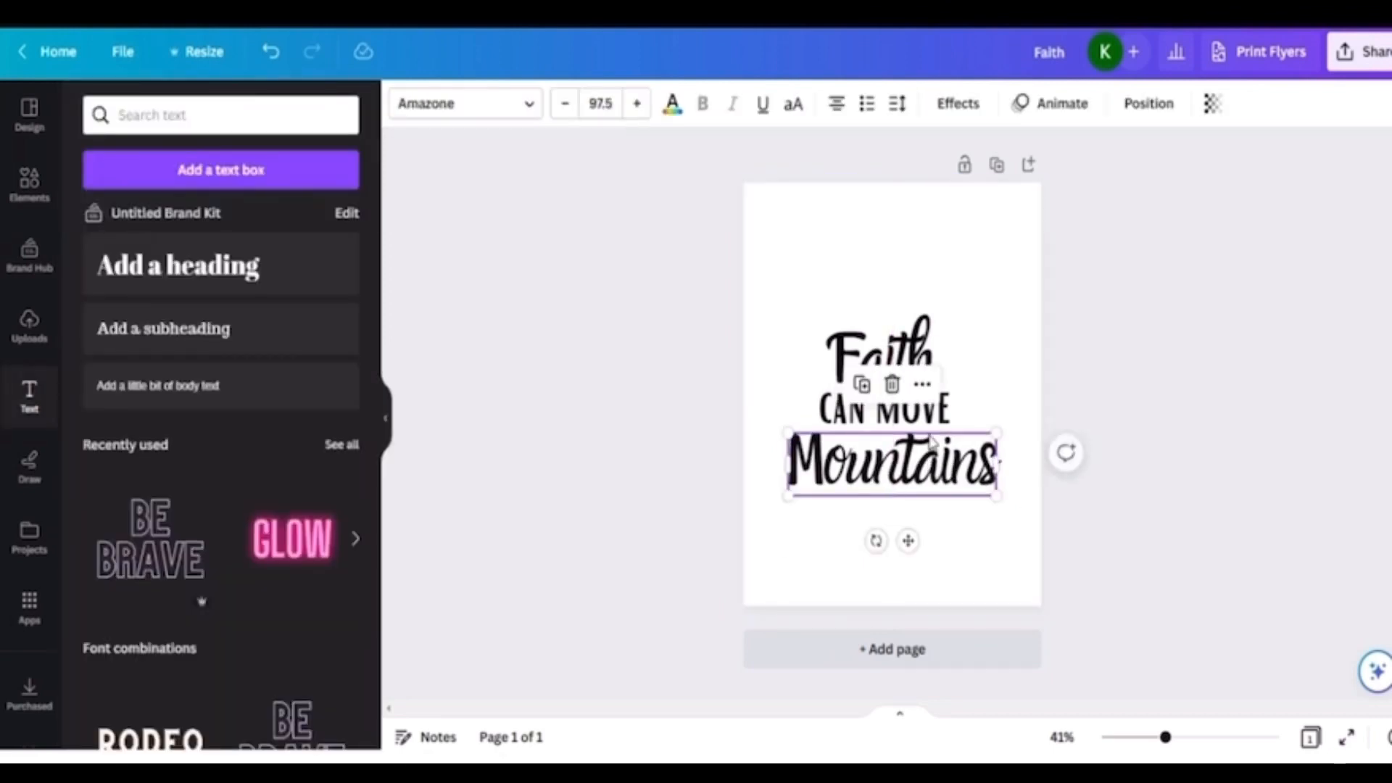
pyautogui.click(937, 402)
pyautogui.moveTo(911, 409); pyautogui.dragTo(919, 410)
pyautogui.click(975, 532)
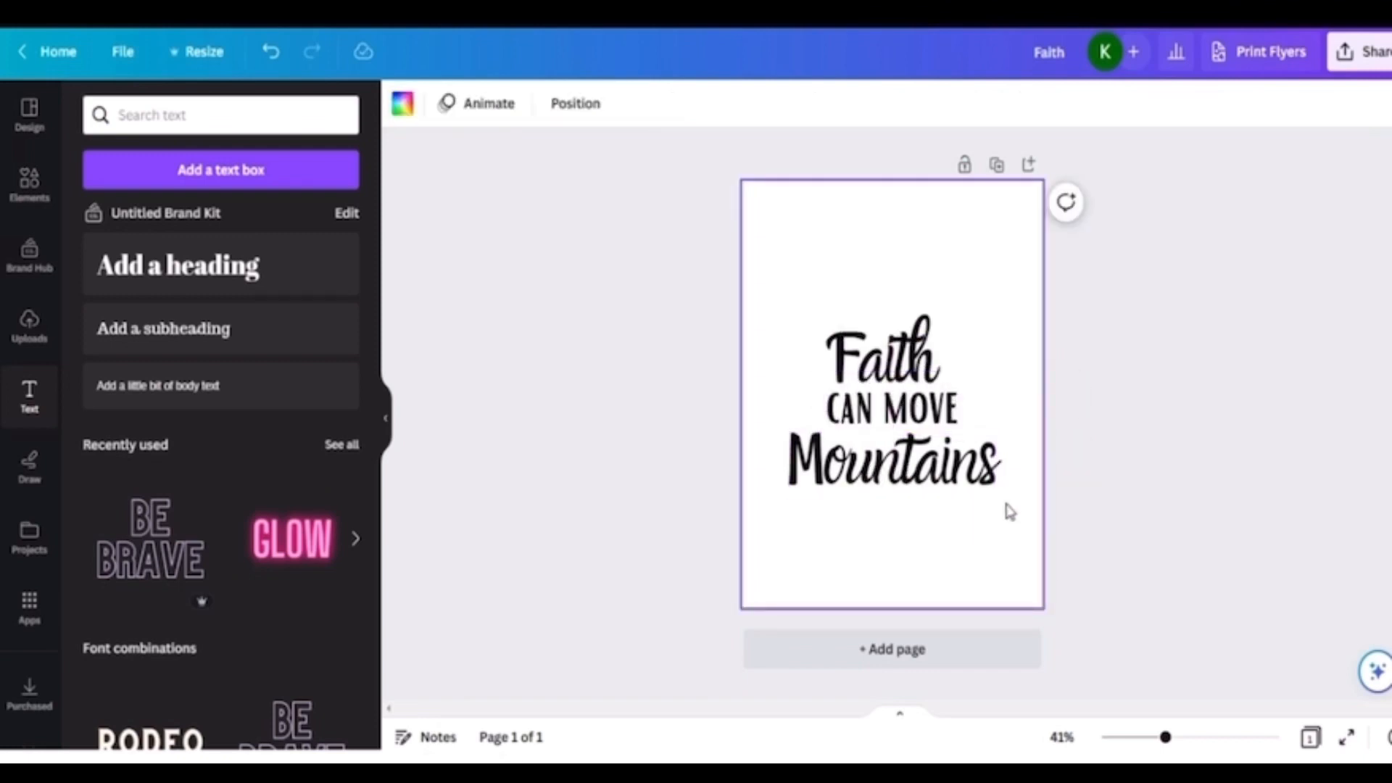
# - Scale all three text lines down together to about 4.9 wide by 3.5 high
pyautogui.moveTo(1011, 518); pyautogui.dragTo(774, 293)
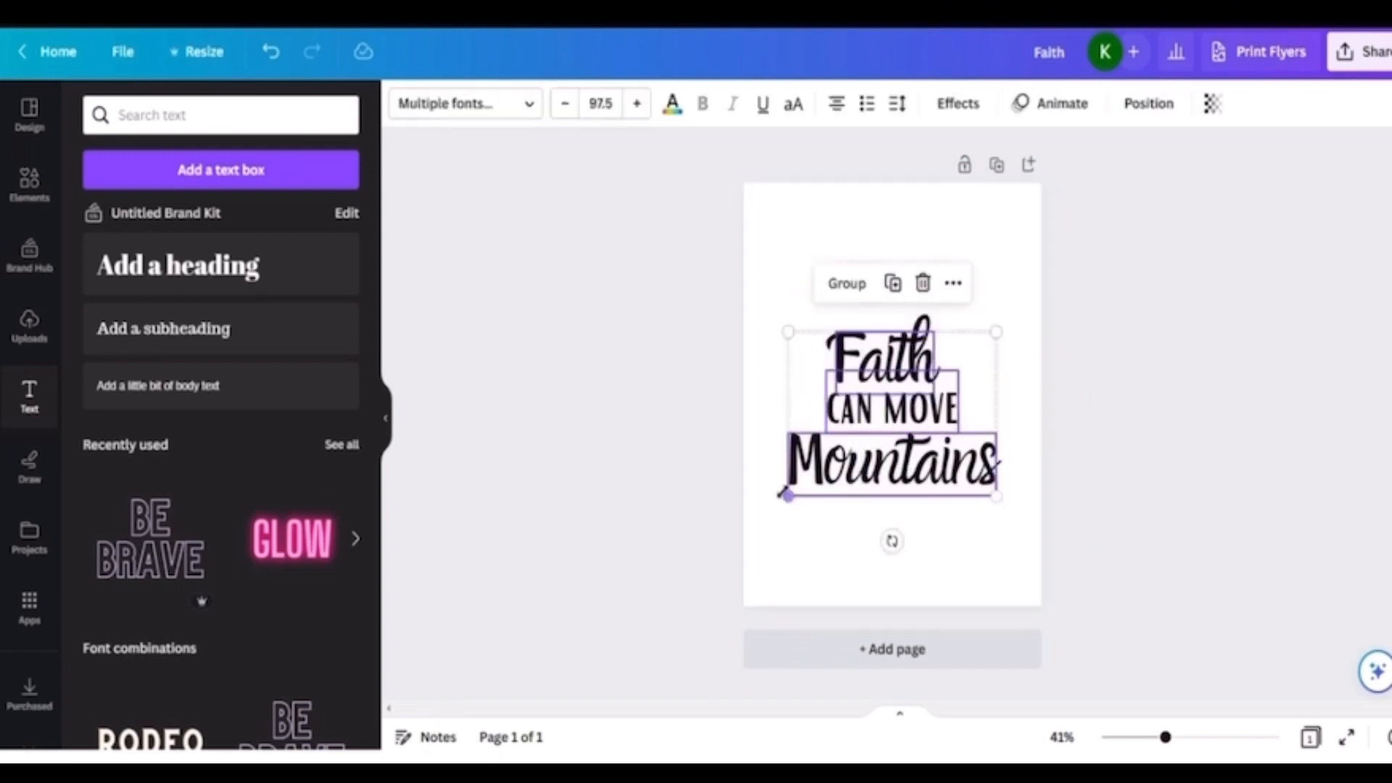
pyautogui.moveTo(790, 496); pyautogui.dragTo(824, 467)
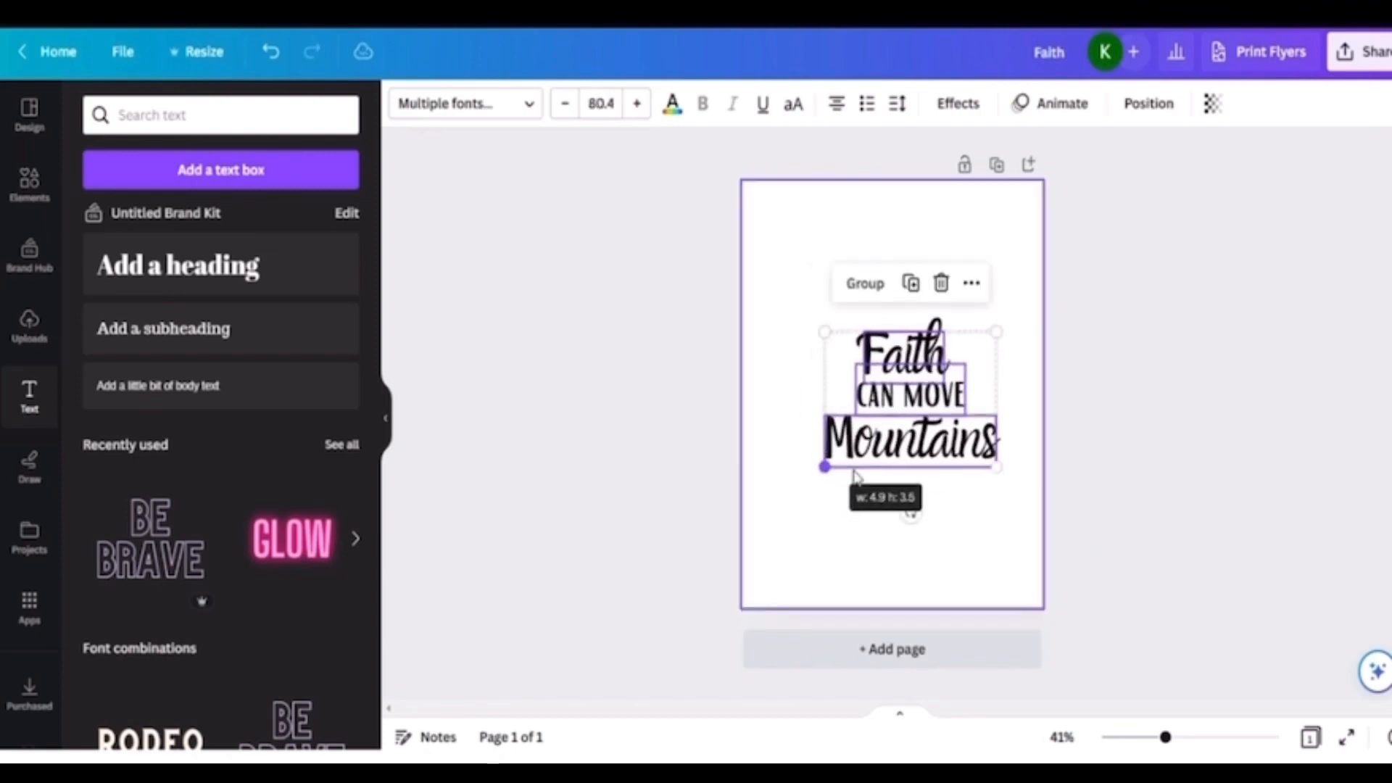
pyautogui.click(968, 548)
# - Centre the three text lines on the page and bring "Mountains" closer beneath "CAN MOVE"
pyautogui.moveTo(886, 375); pyautogui.dragTo(896, 304)
pyautogui.click(978, 544)
pyautogui.click(941, 541)
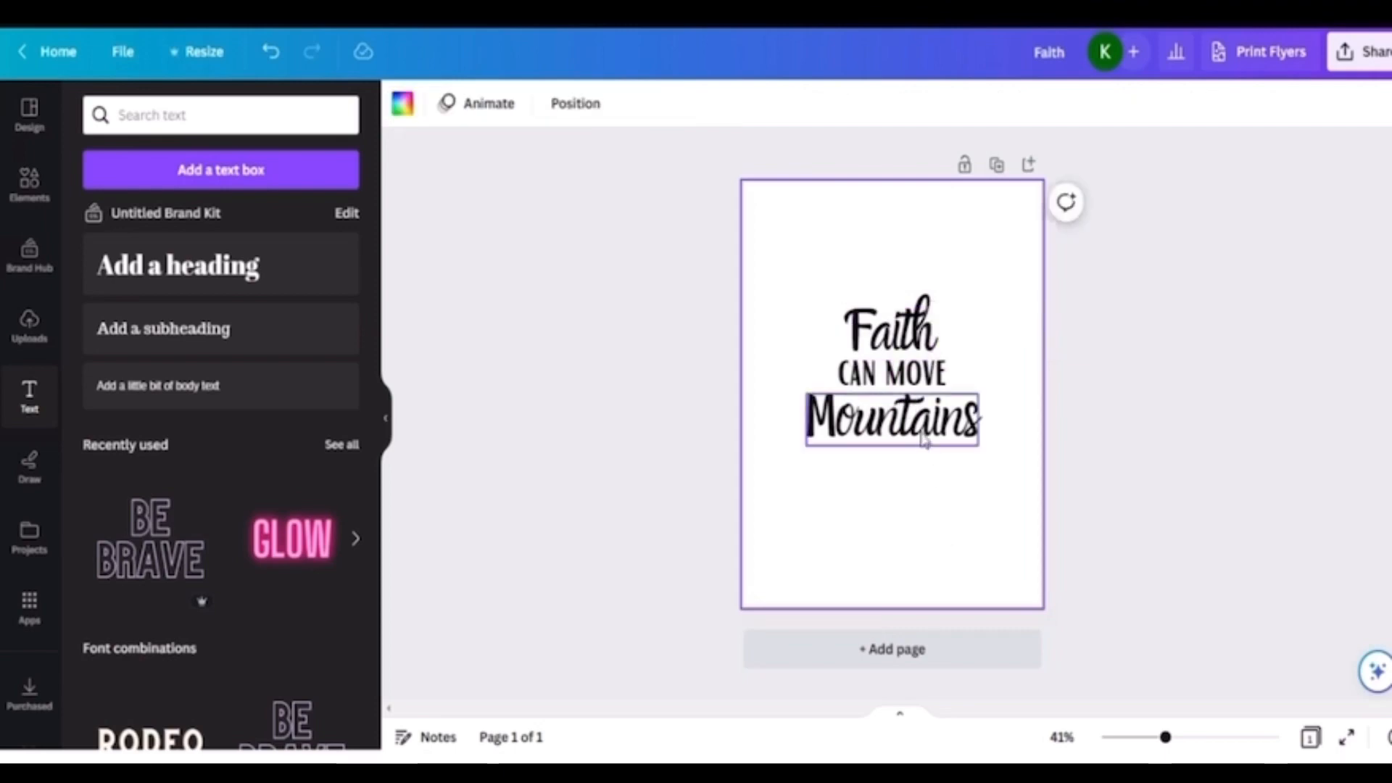
pyautogui.moveTo(923, 439); pyautogui.dragTo(924, 440)
pyautogui.click(947, 503)
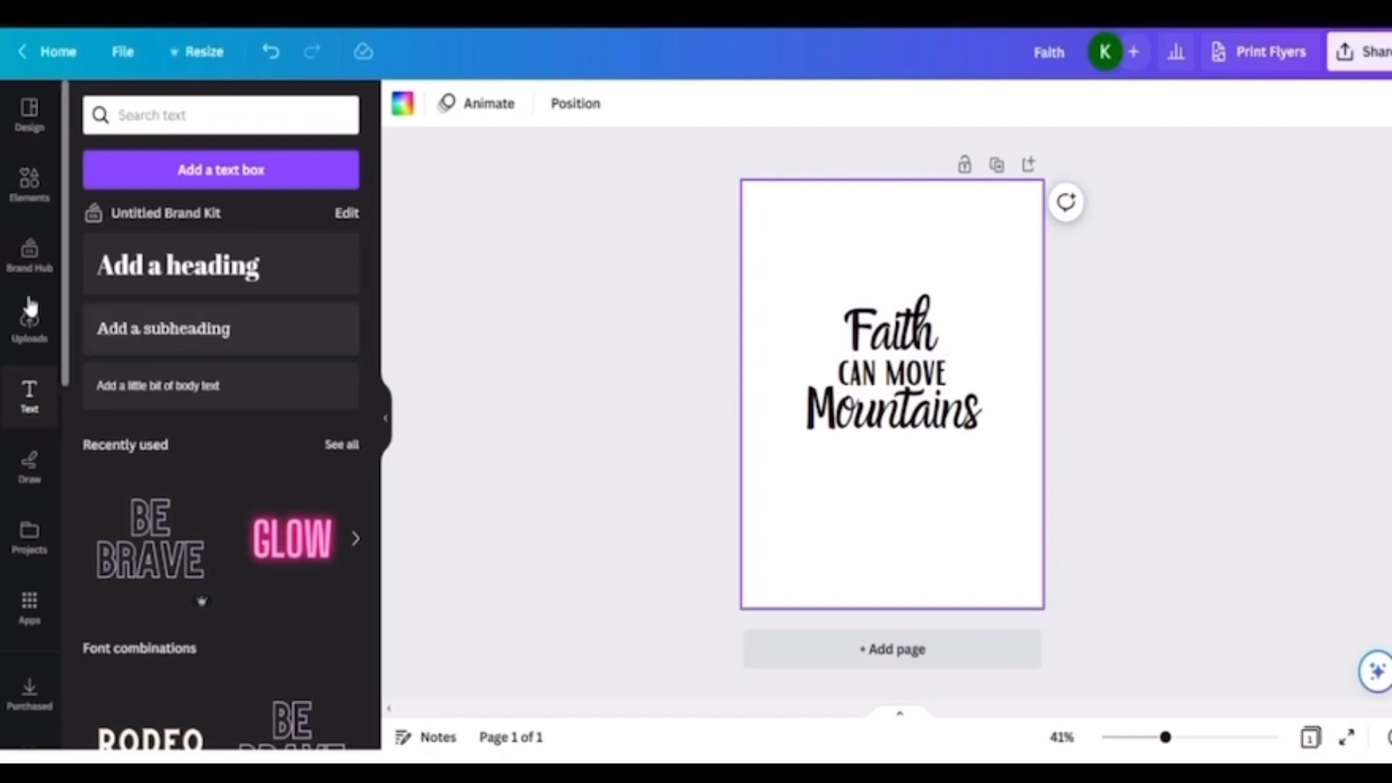
# - Search the design elements for "mountain" and limit the results to graphics
pyautogui.click(29, 187)
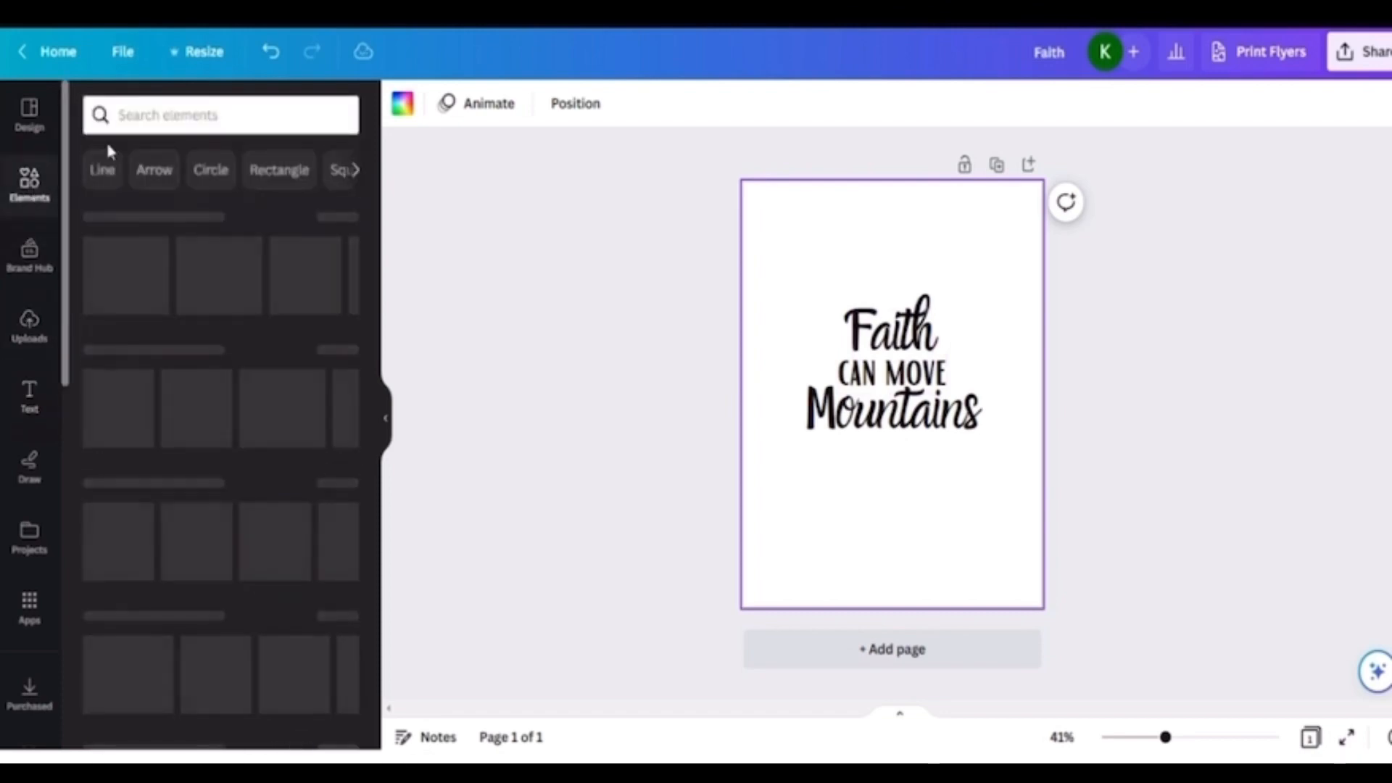
pyautogui.click(189, 116)
pyautogui.write('m')
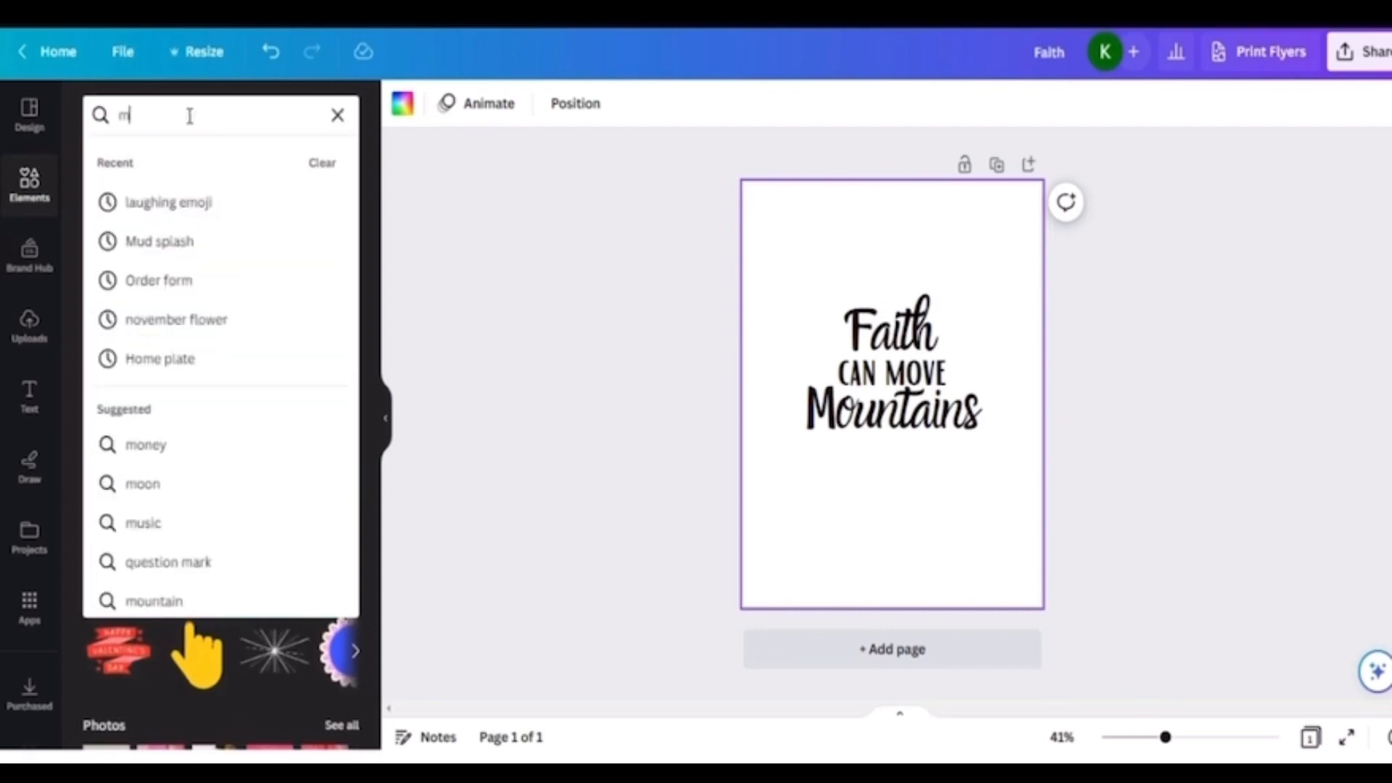
pyautogui.write('ount')
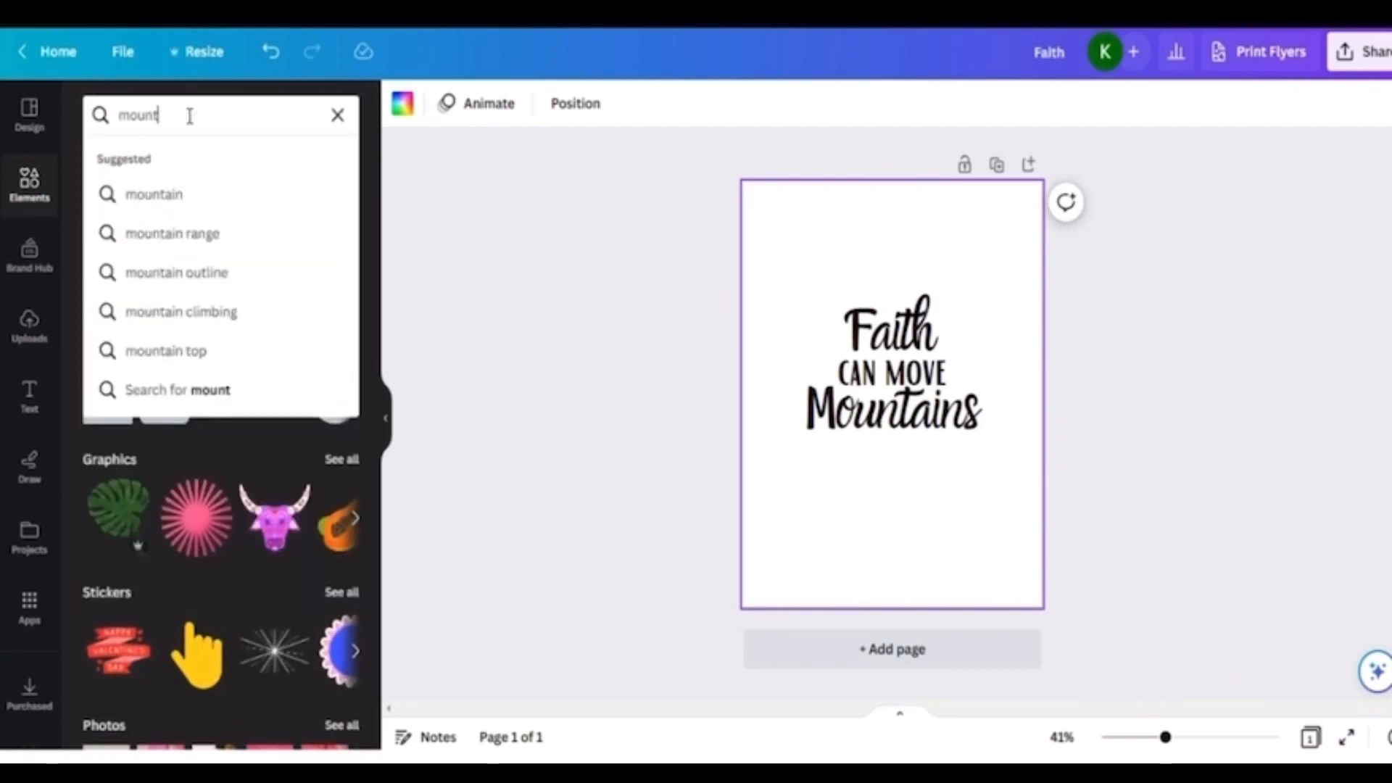
pyautogui.click(166, 193)
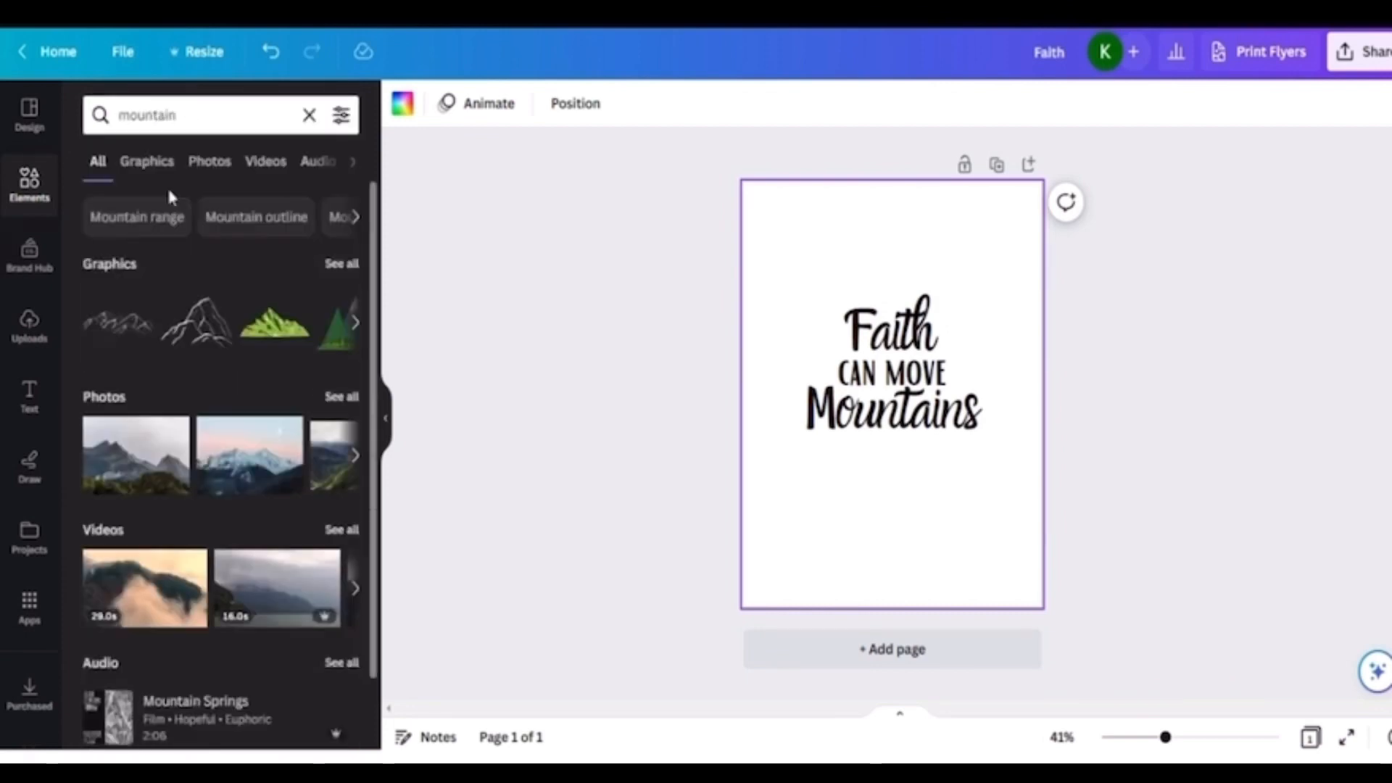
pyautogui.click(148, 161)
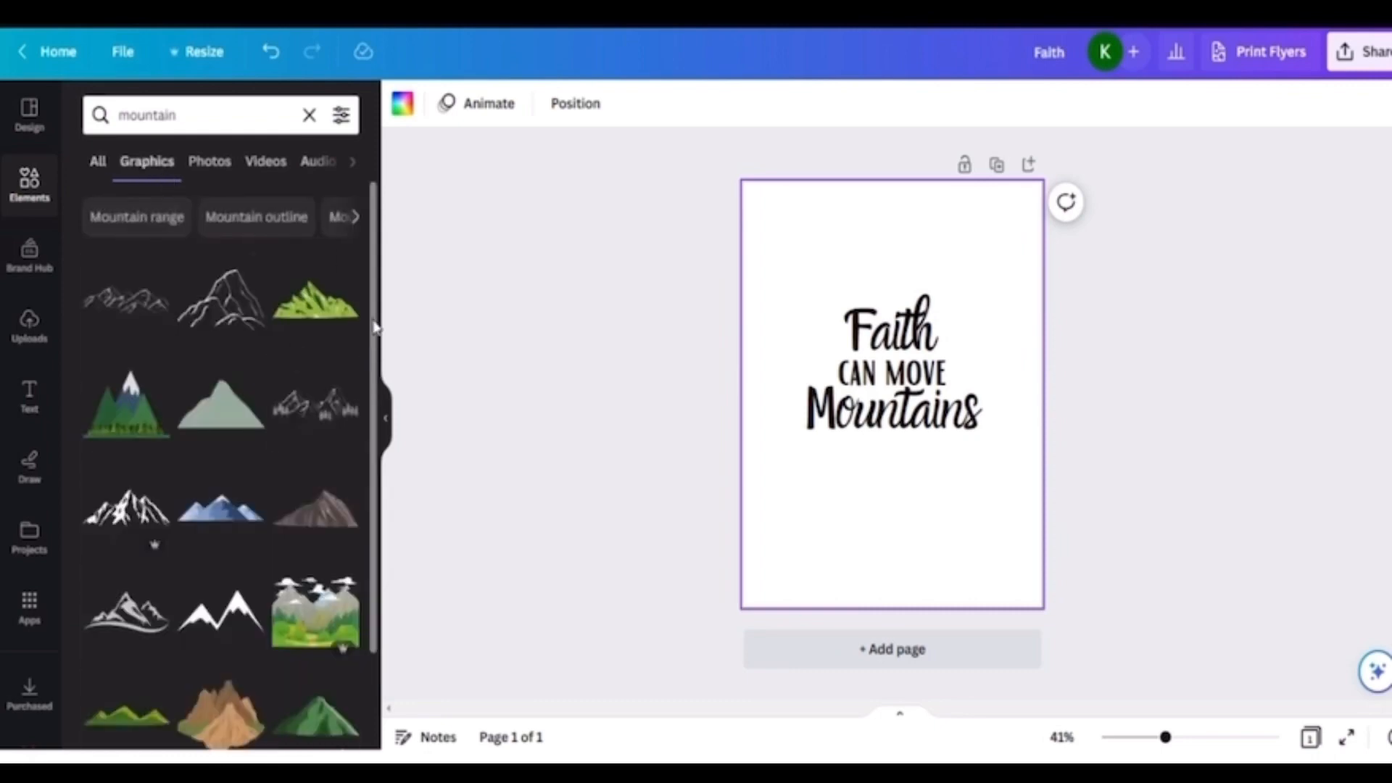
# - Add the single-peak mountain line drawing above and right of the text, with "Mountains" placed directly under "CAN MOVE"
pyautogui.click(229, 312)
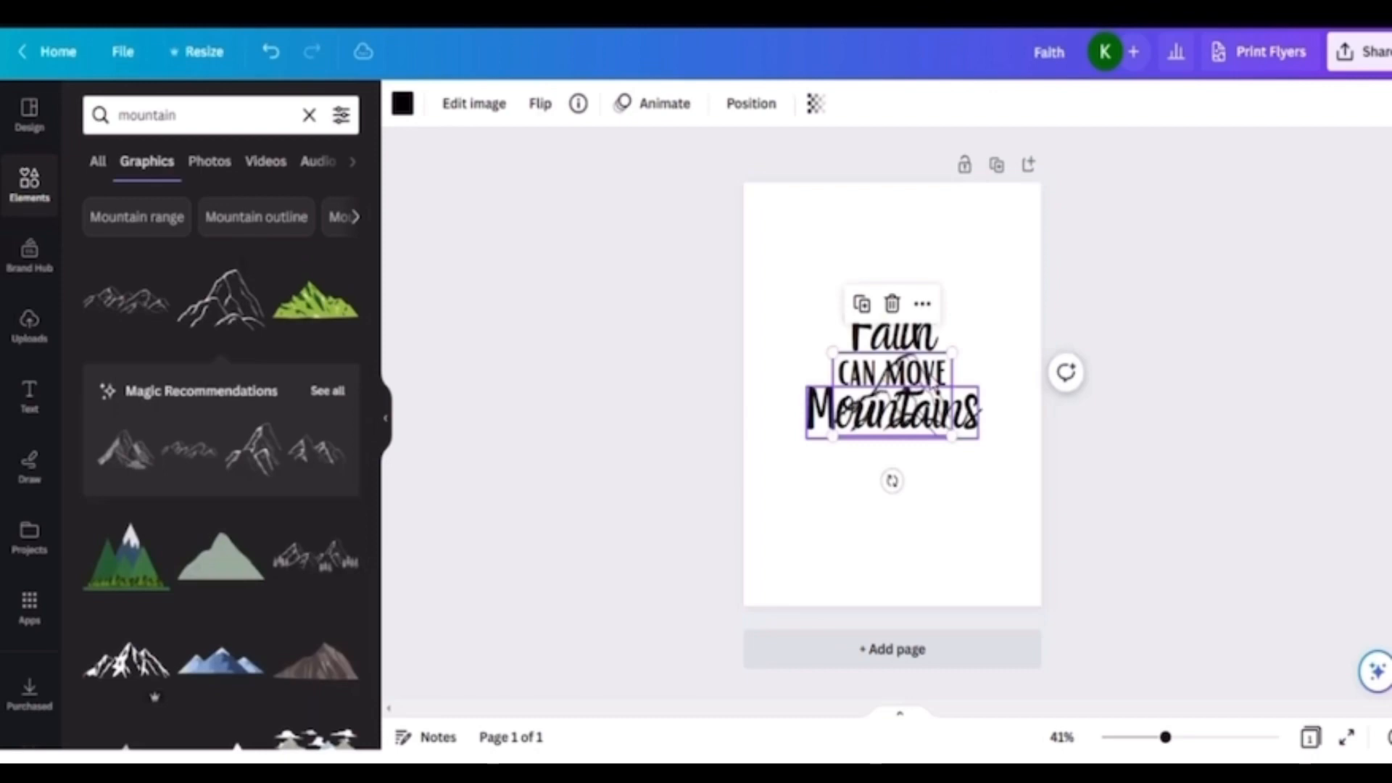
pyautogui.click(970, 351)
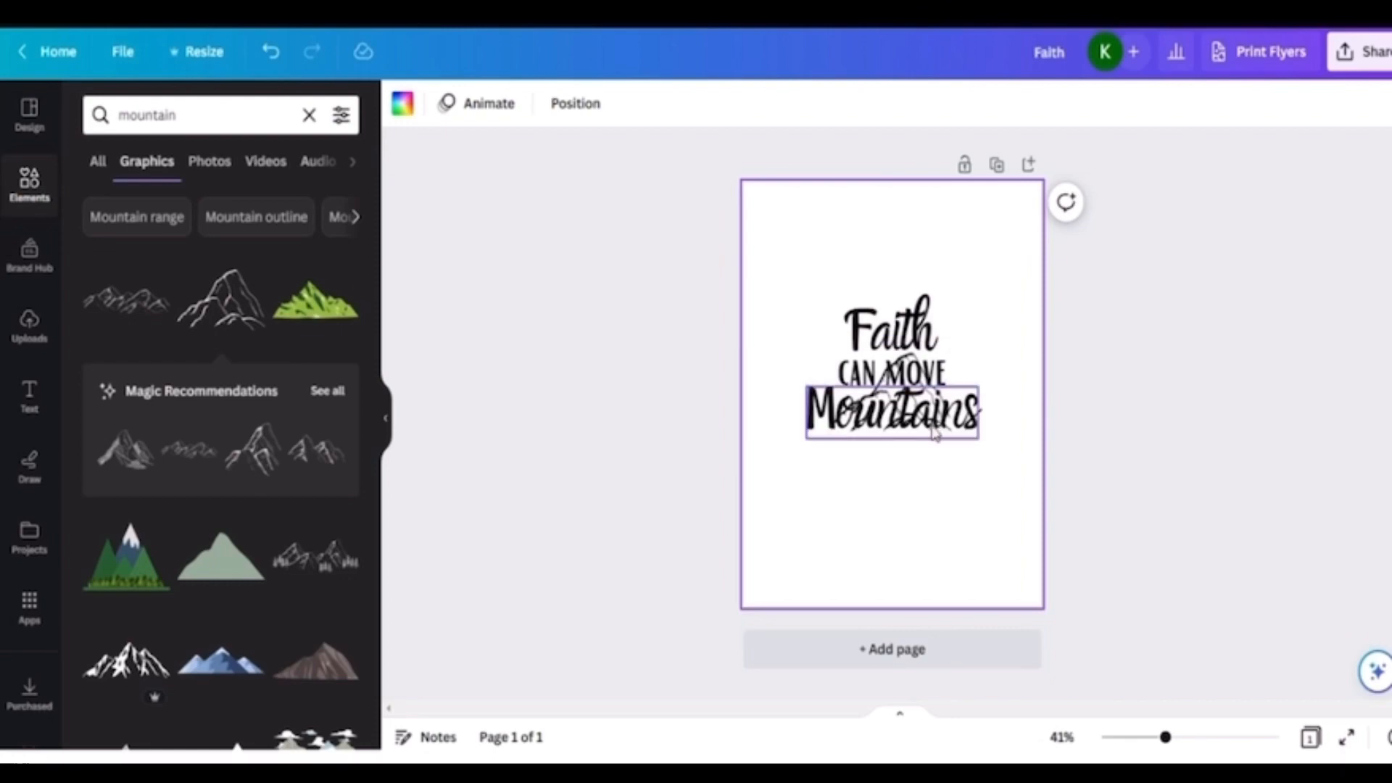
pyautogui.moveTo(935, 428); pyautogui.dragTo(935, 496)
pyautogui.click(959, 427)
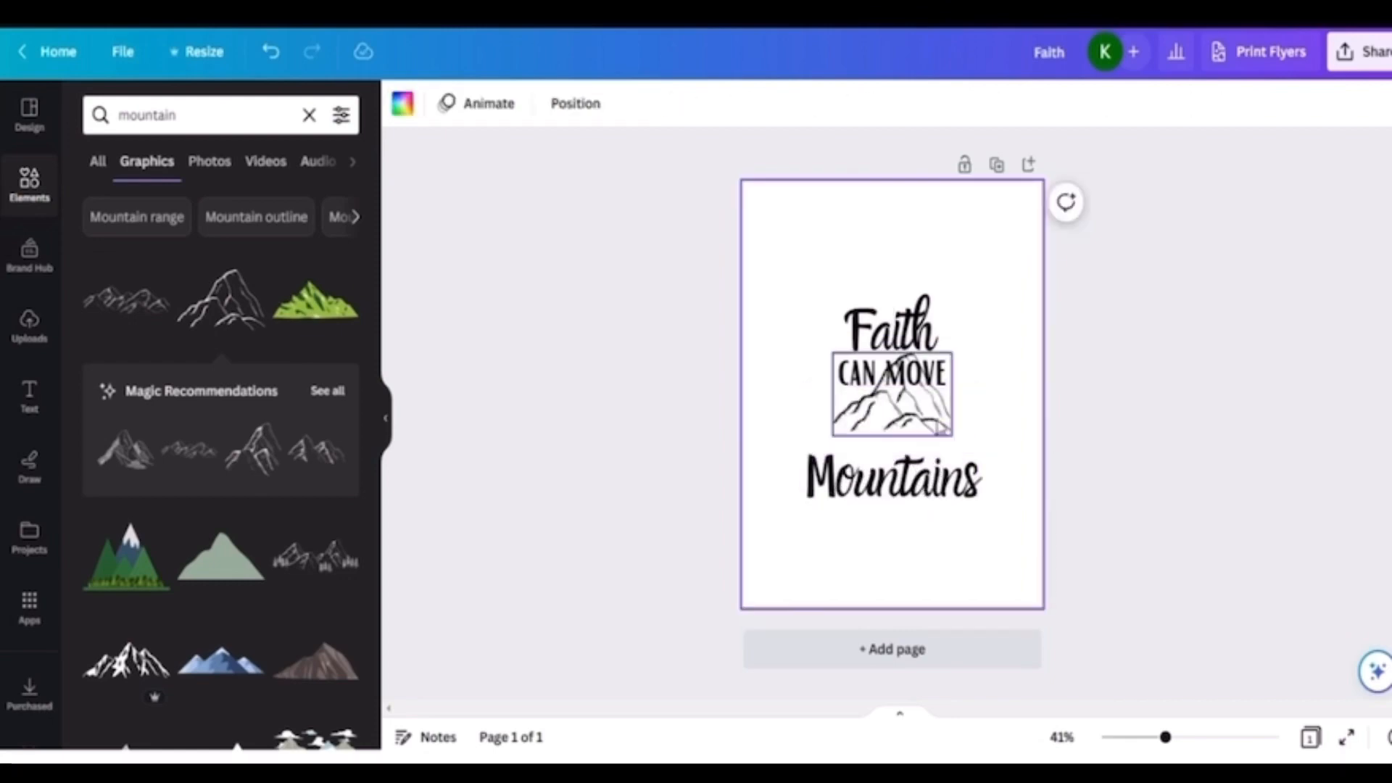
pyautogui.moveTo(935, 413); pyautogui.dragTo(1014, 274)
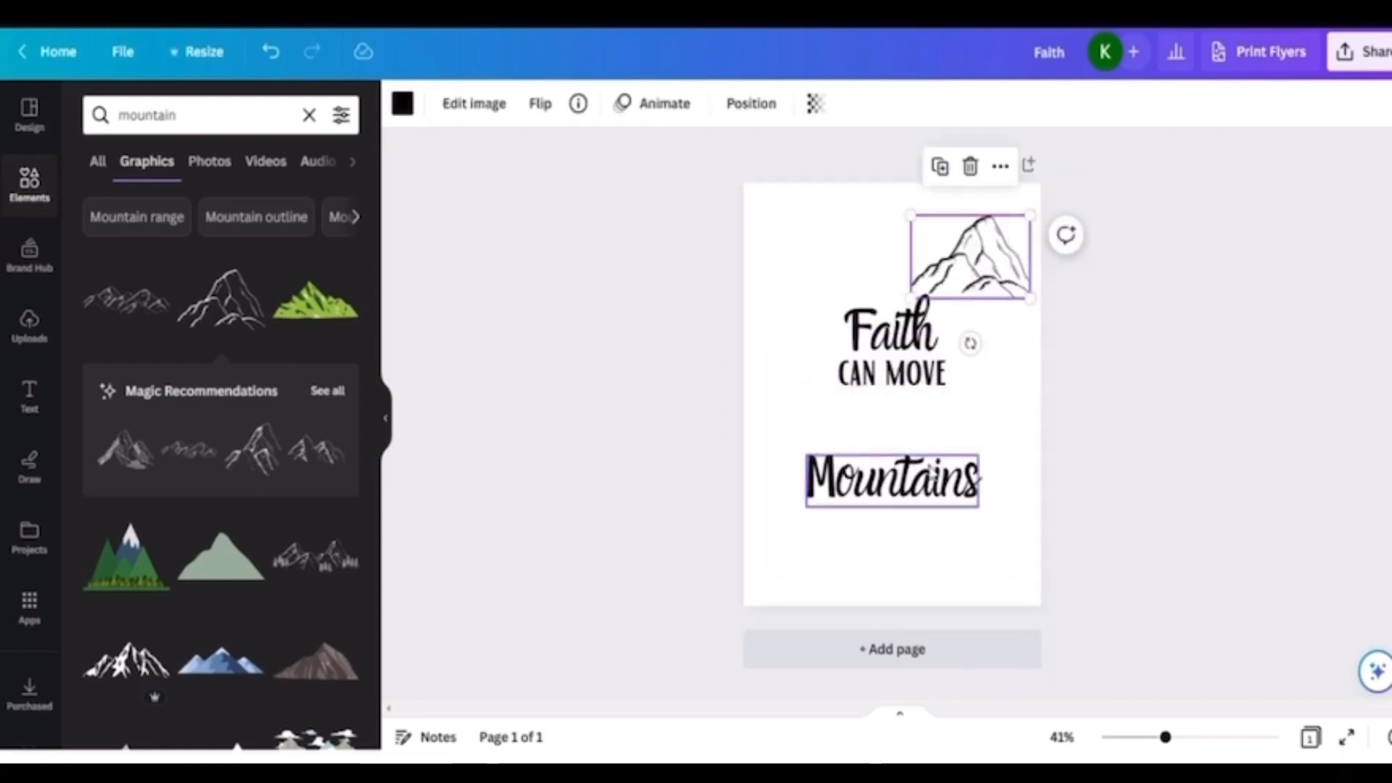
pyautogui.moveTo(912, 478); pyautogui.dragTo(907, 425)
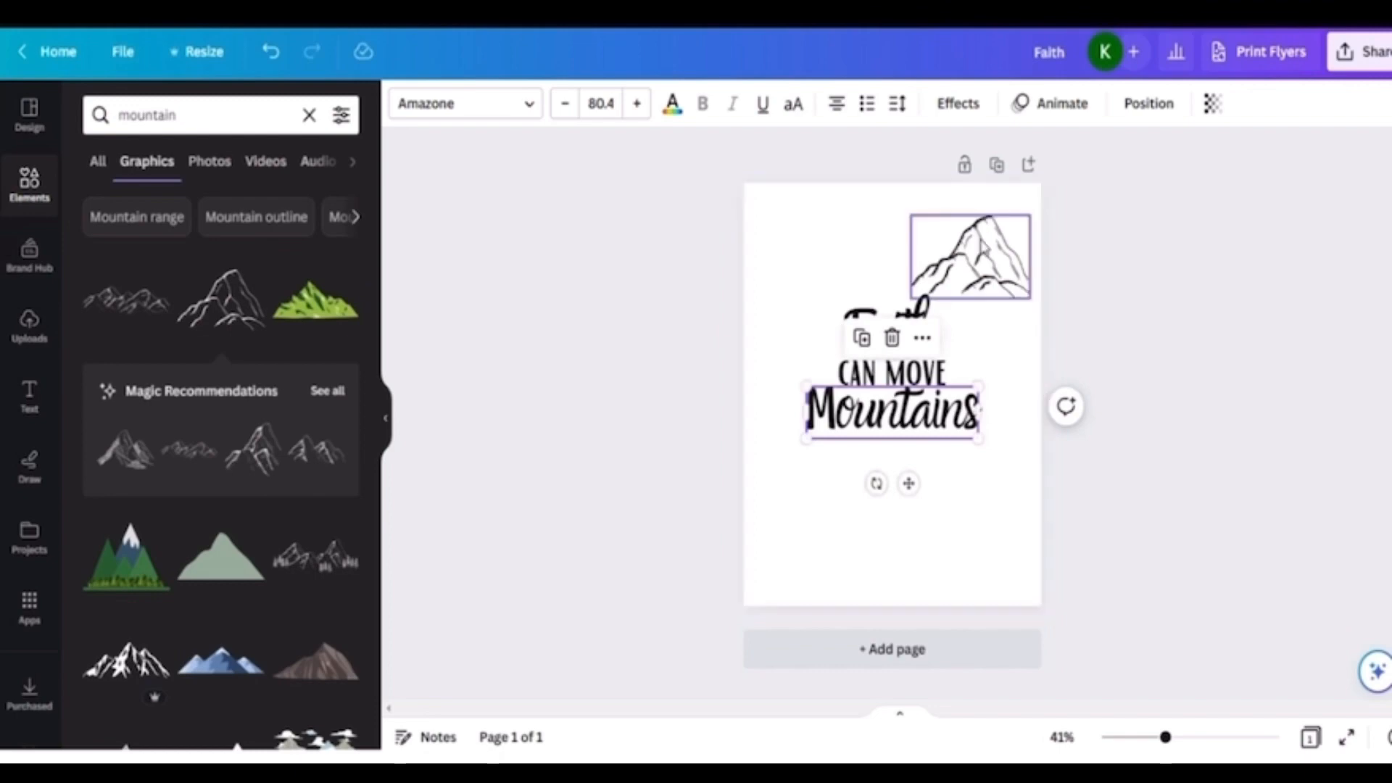
# - Move the mountain drawing to the left of "Faith" and shrink it to fit beside the word
pyautogui.moveTo(975, 246); pyautogui.dragTo(798, 313)
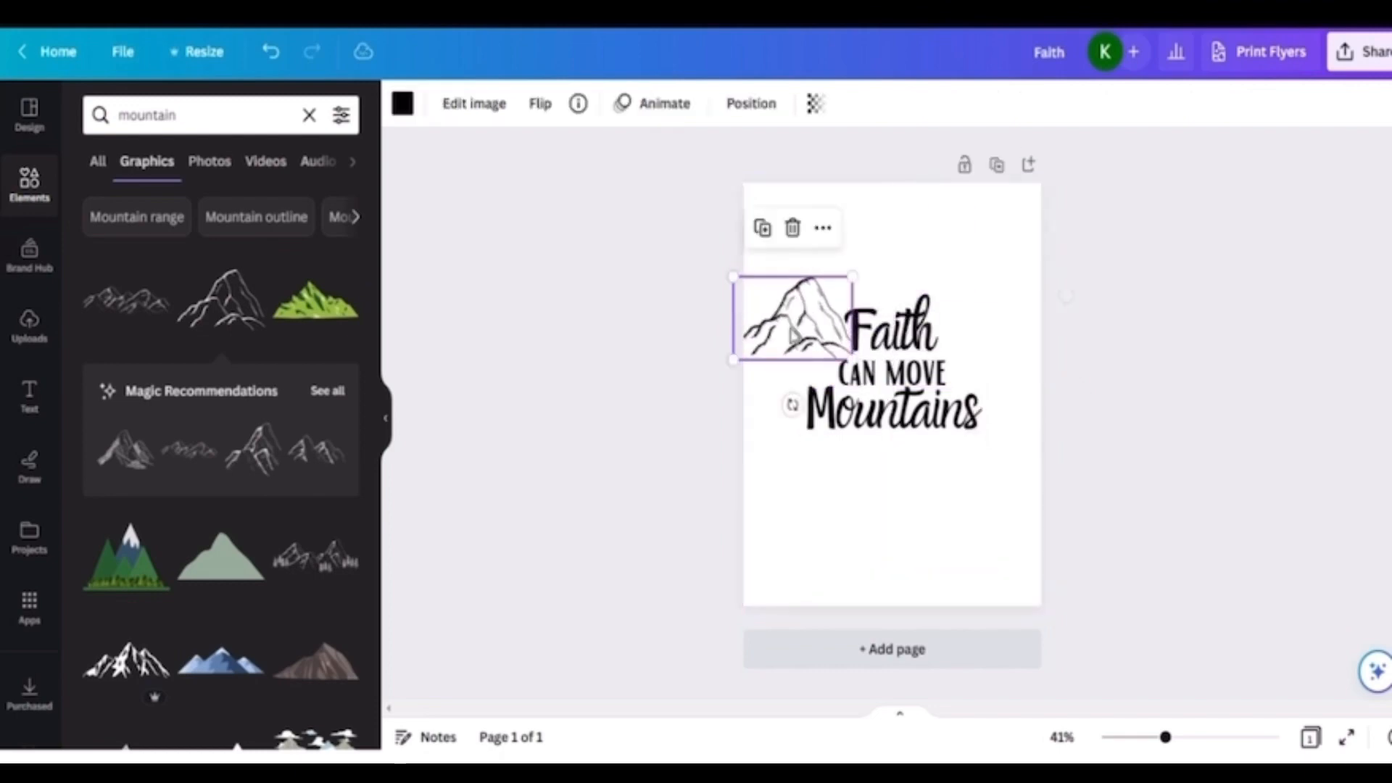
pyautogui.moveTo(736, 358); pyautogui.dragTo(819, 330)
pyautogui.click(851, 533)
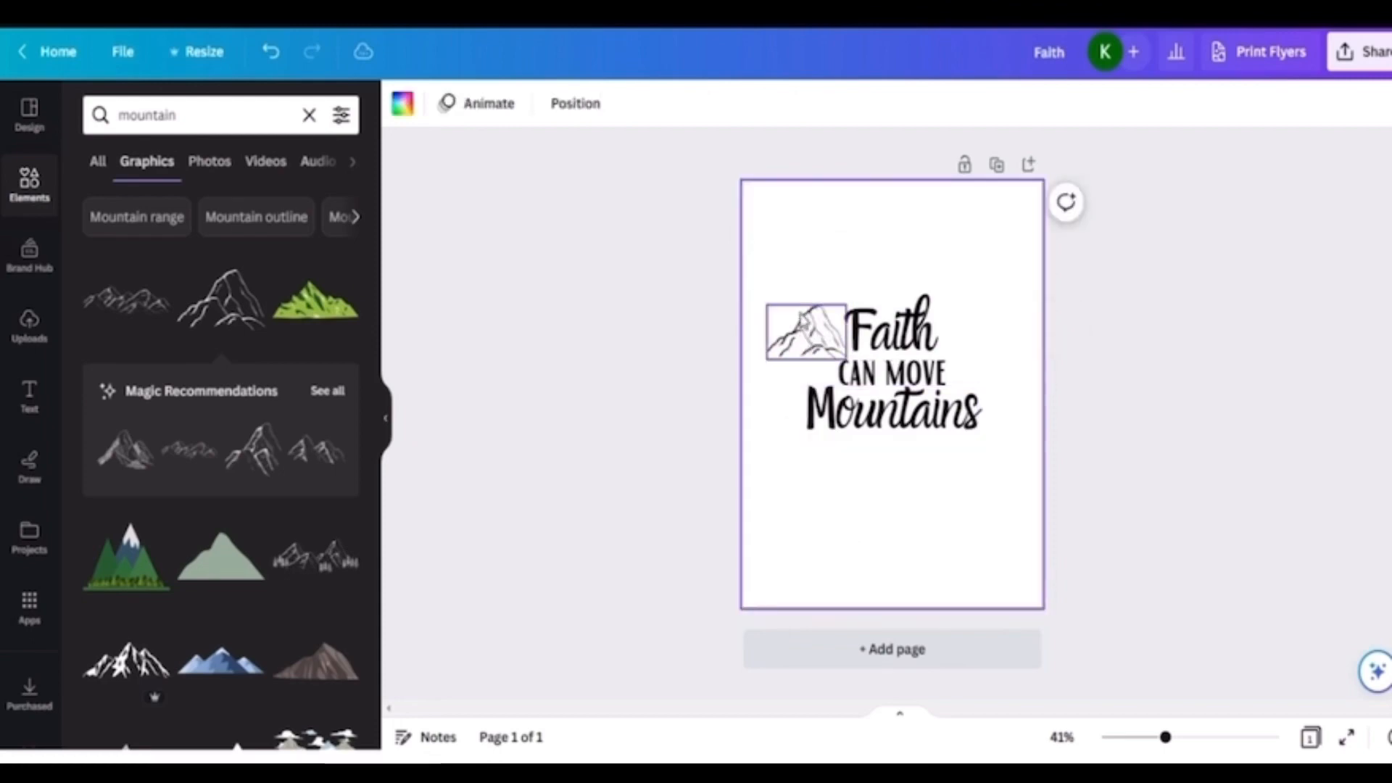
# - Duplicate the mountain drawing and place the copy to the right of "Faith"
pyautogui.click(804, 330)
pyautogui.click(776, 257)
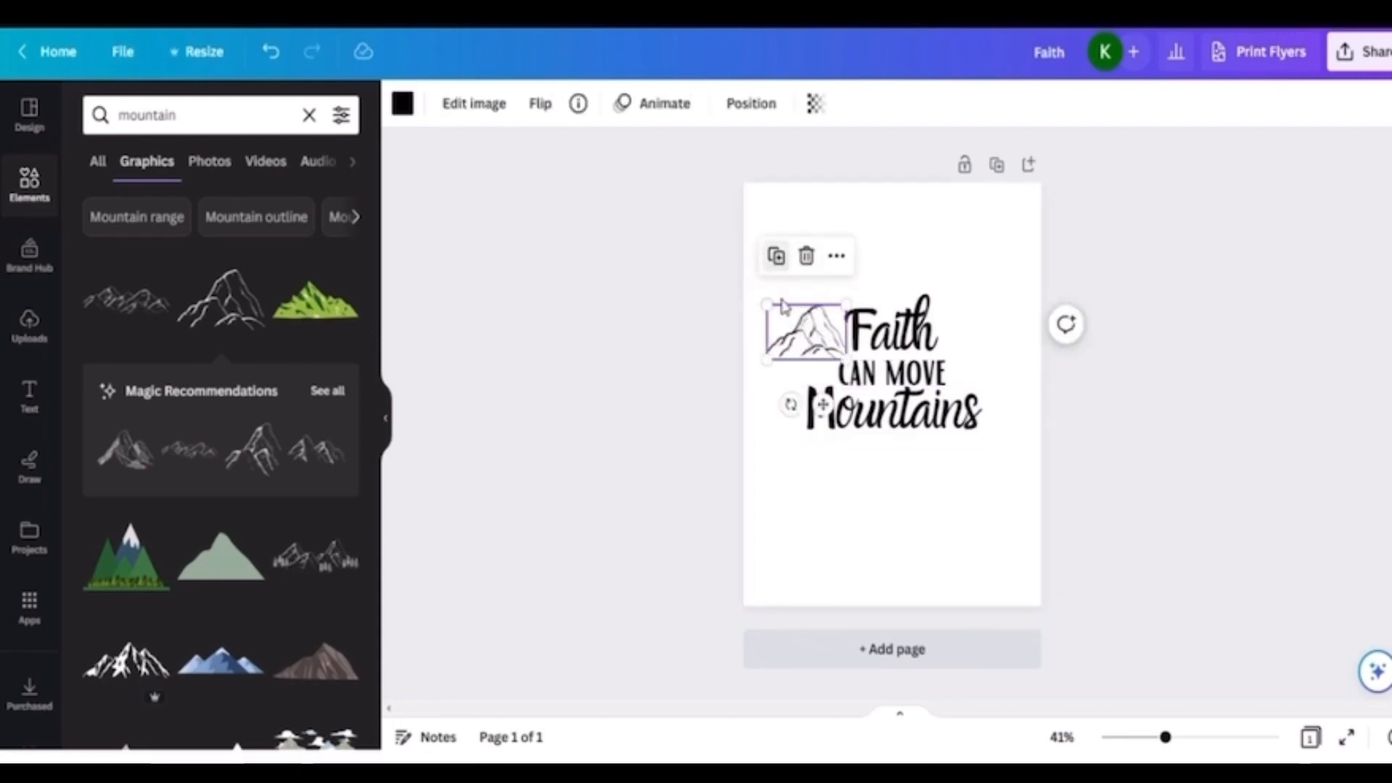
pyautogui.moveTo(828, 411); pyautogui.dragTo(986, 296)
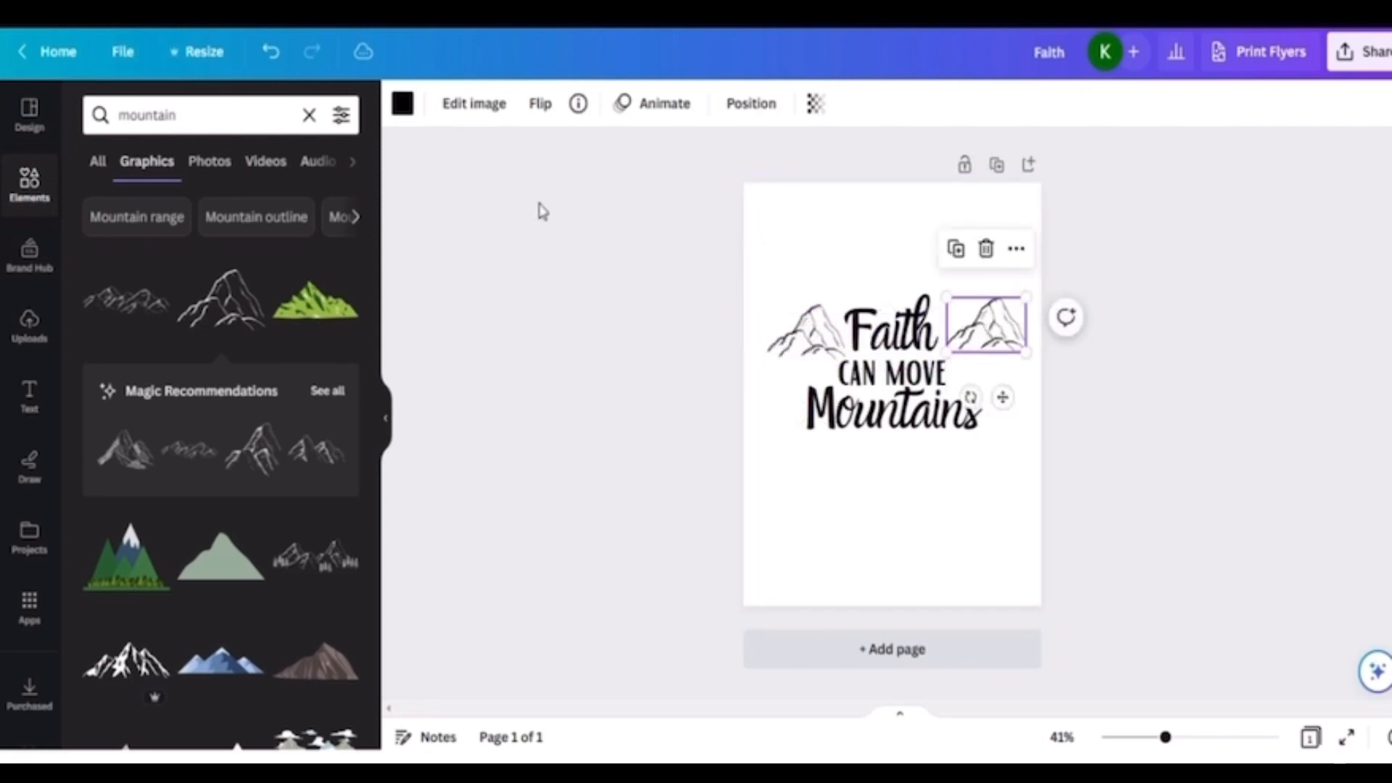
# - Flip the right mountain horizontally and align it level with the left one beside "Faith"
pyautogui.click(541, 108)
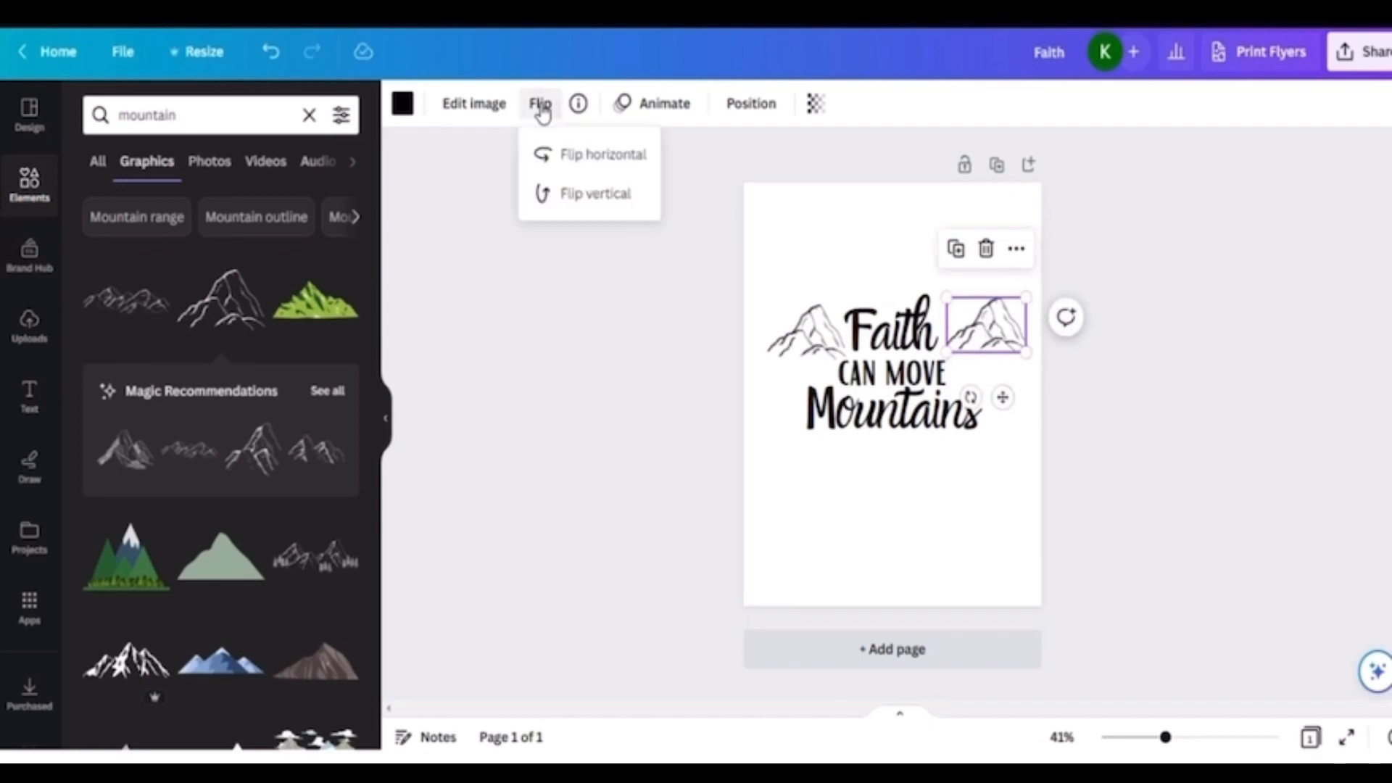
pyautogui.click(564, 155)
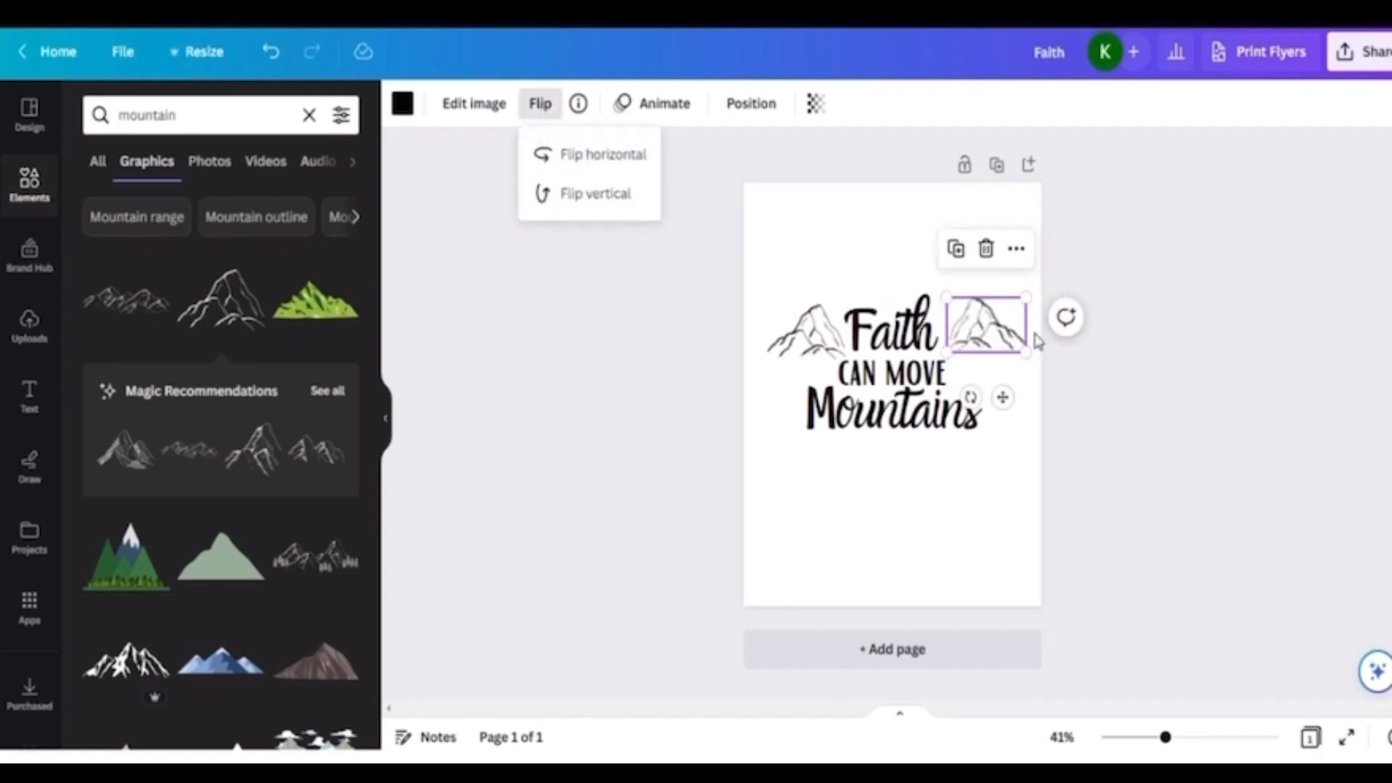
pyautogui.moveTo(998, 332); pyautogui.dragTo(982, 337)
pyautogui.click(1053, 488)
pyautogui.click(985, 332)
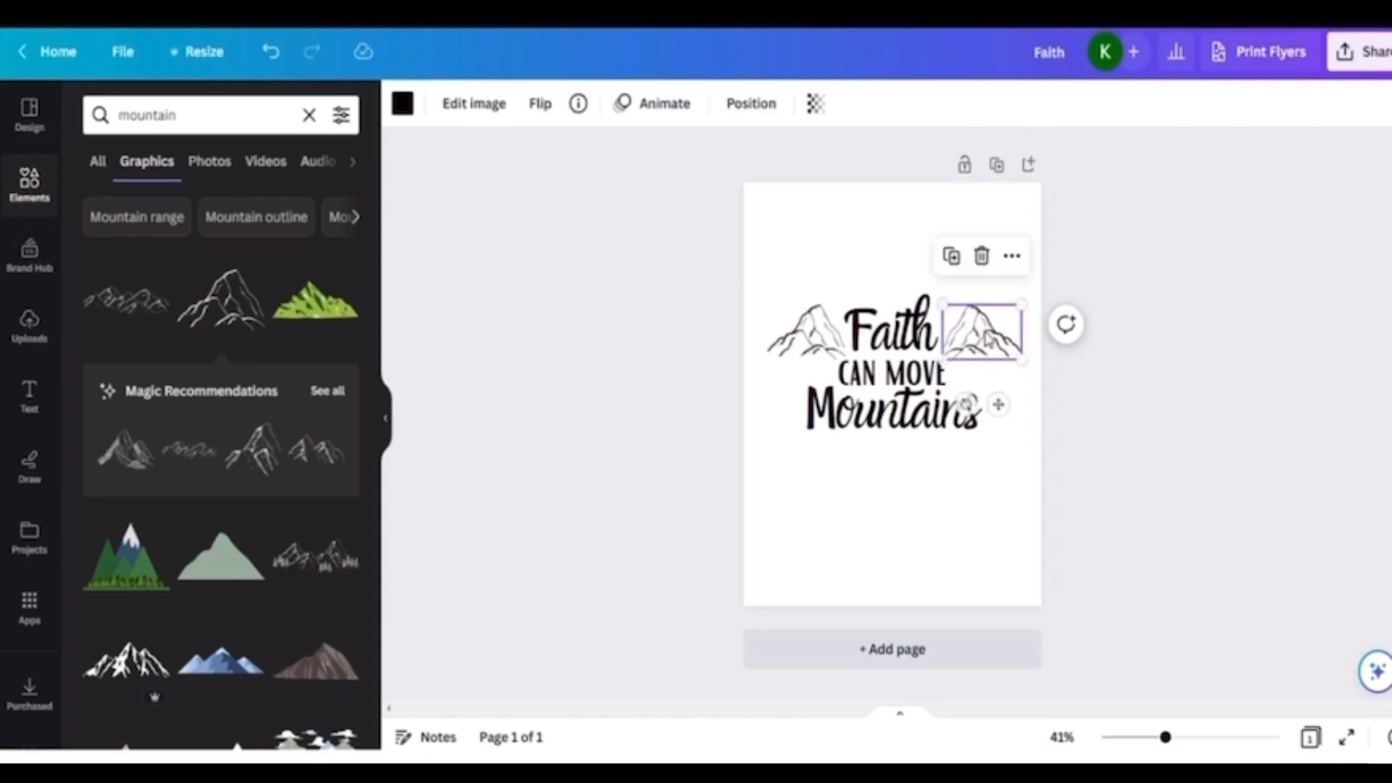
pyautogui.click(970, 494)
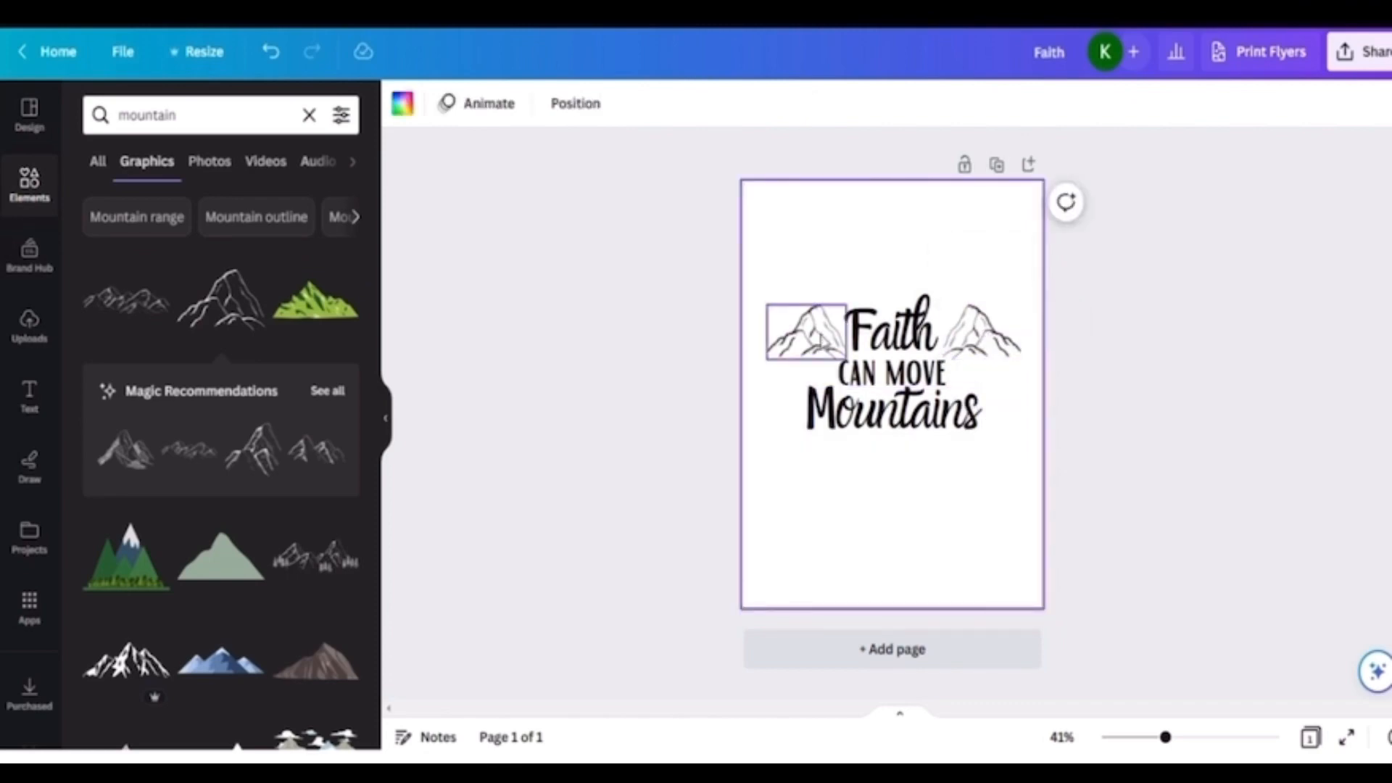
# - Lower both mountains and spread them slightly outward so their bases flank the "CAN MOVE" line
pyautogui.click(813, 333)
pyautogui.moveTo(794, 349); pyautogui.dragTo(803, 342)
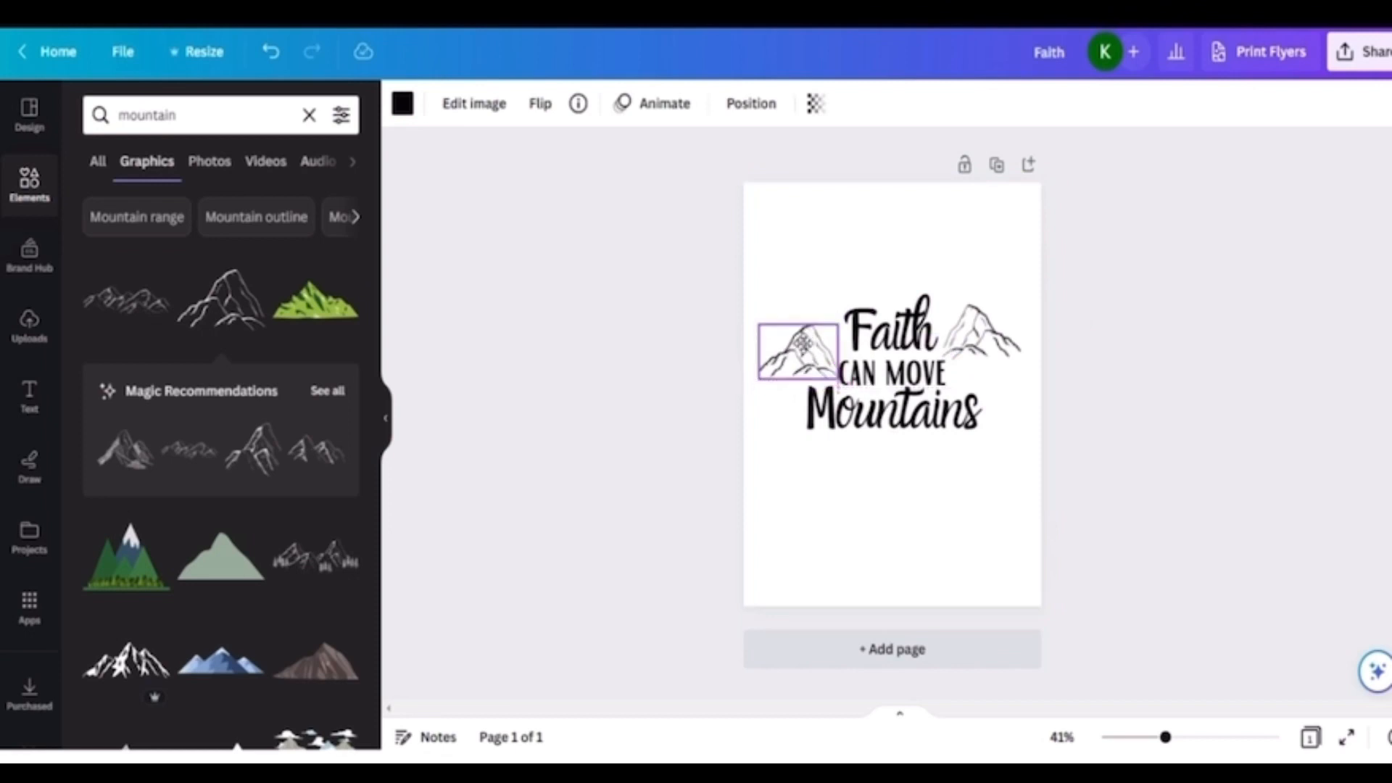
pyautogui.click(998, 321)
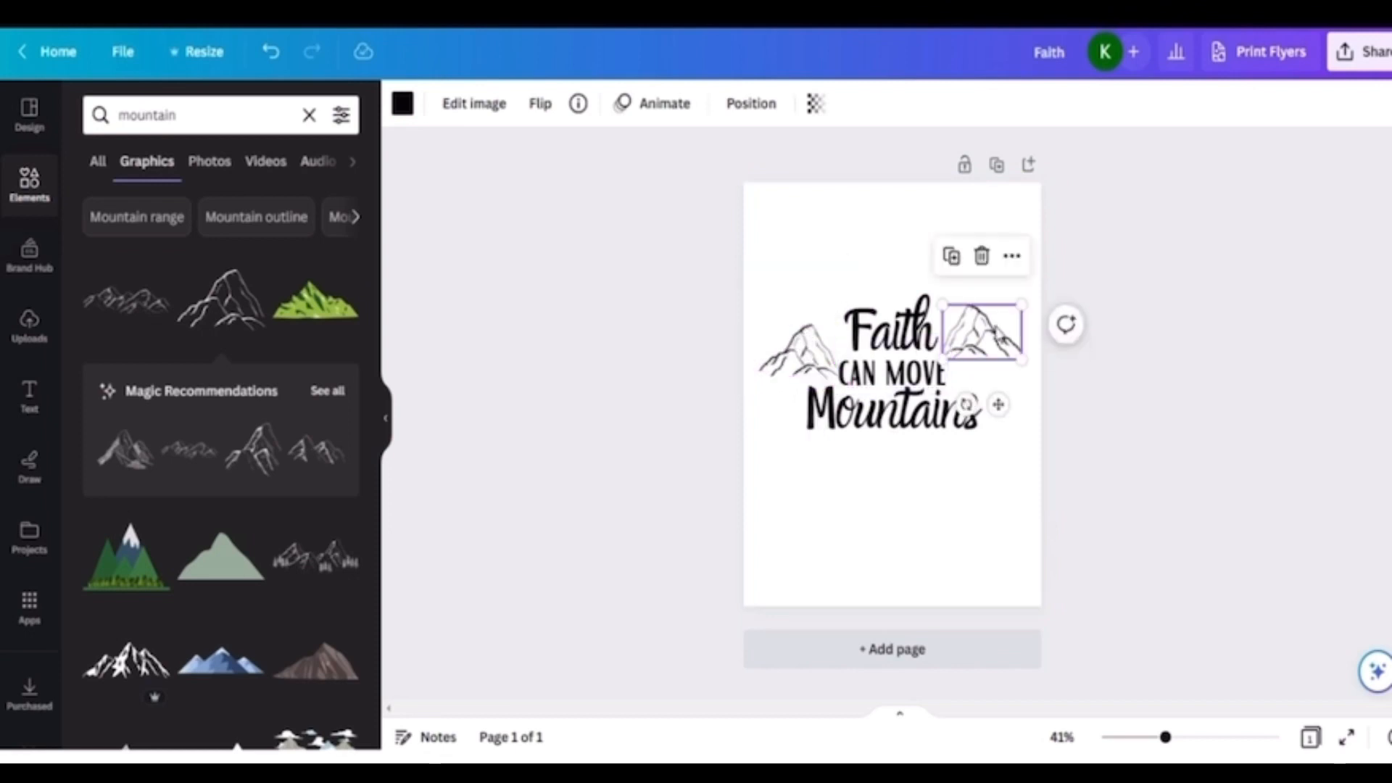
pyautogui.moveTo(998, 320); pyautogui.dragTo(1001, 342)
pyautogui.click(980, 535)
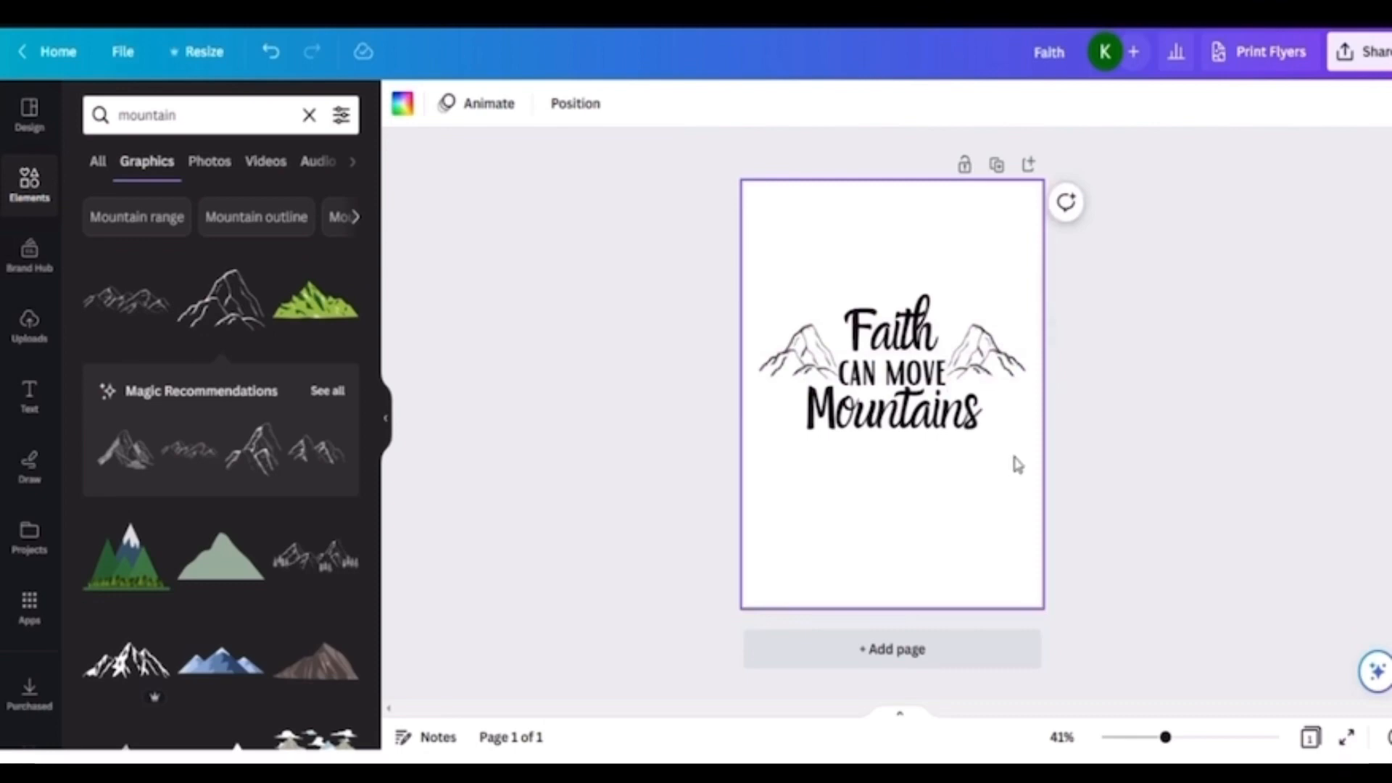
# - Duplicate the complete text and mountain design, placing one copy at the page's top and the other below it
pyautogui.moveTo(1018, 465); pyautogui.dragTo(761, 261)
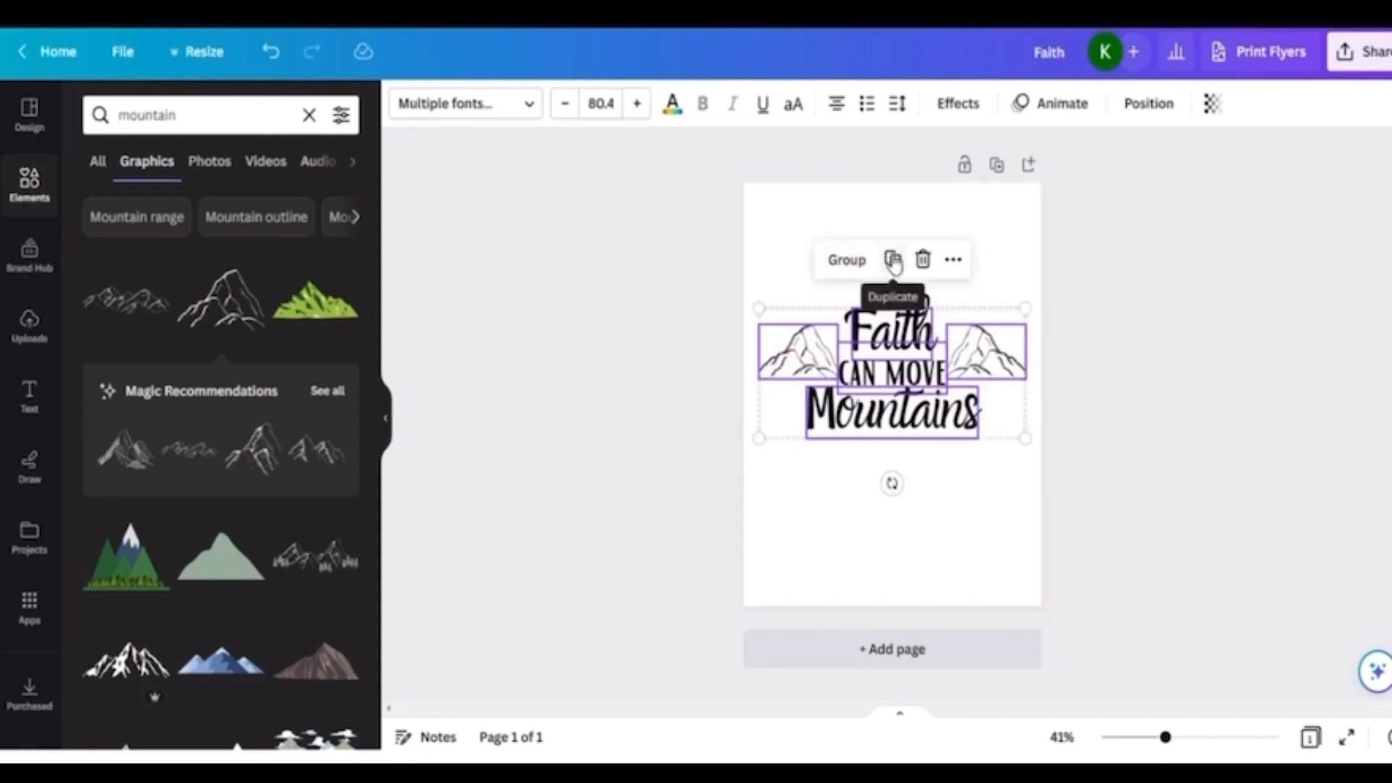
pyautogui.moveTo(896, 368); pyautogui.dragTo(908, 424)
pyautogui.click(887, 176)
pyautogui.click(1010, 565)
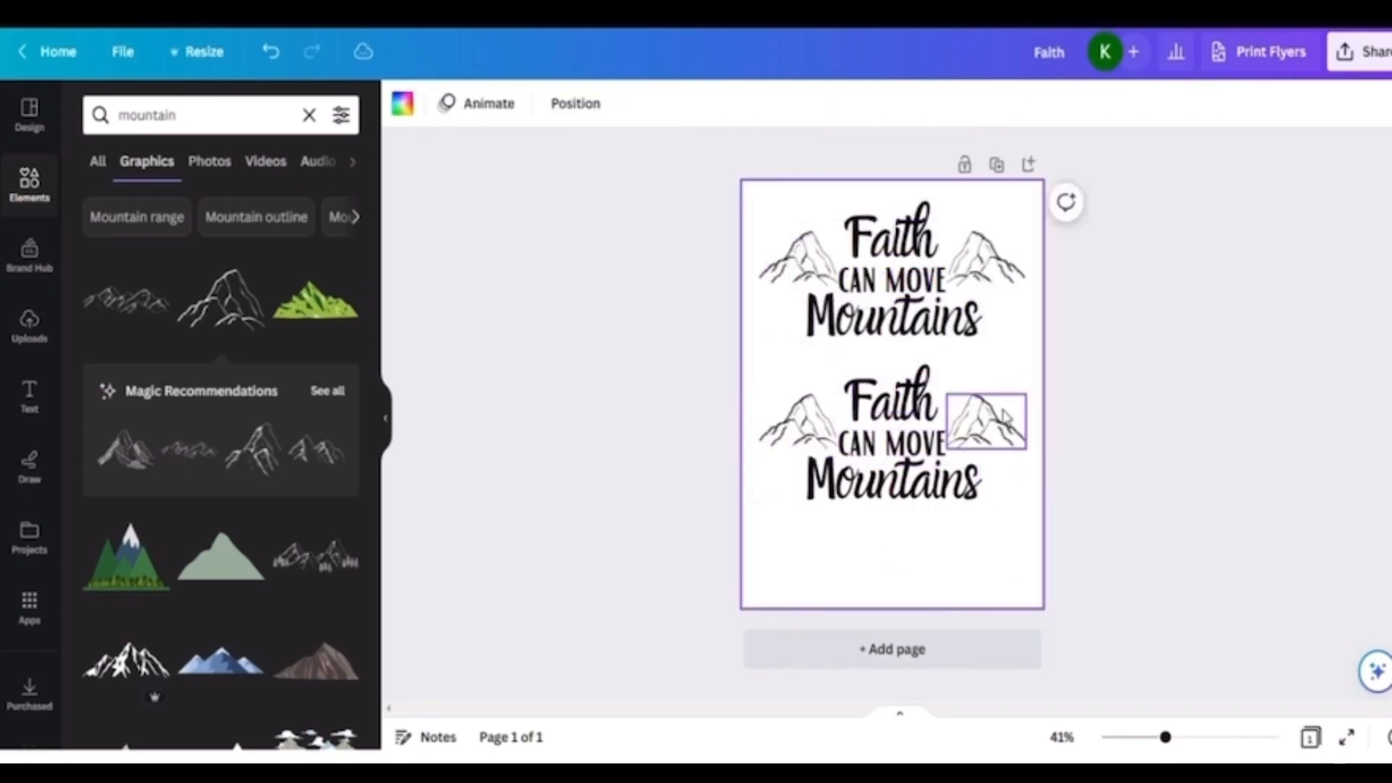
# - Delete the right and left mountain drawings from the lower copy of the design
pyautogui.click(1006, 418)
pyautogui.press('Delete')
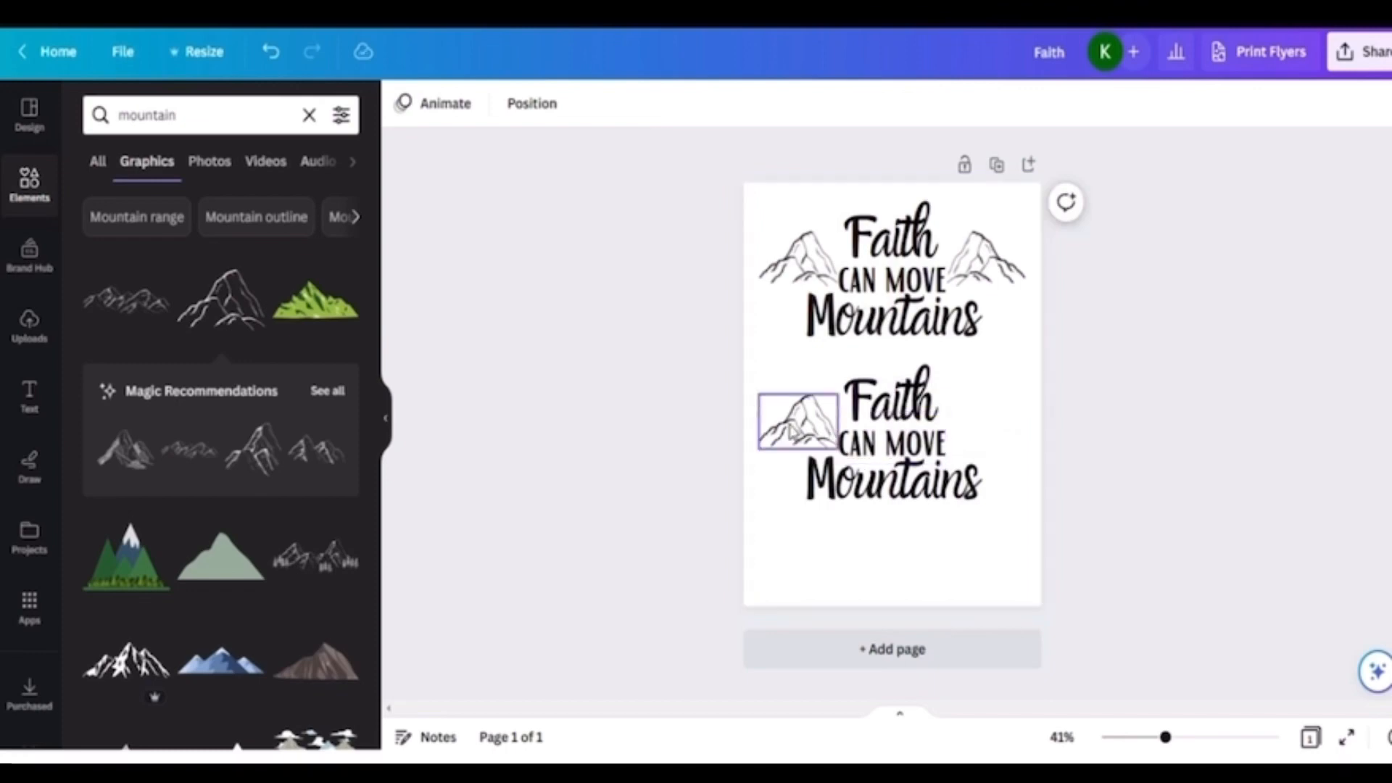
pyautogui.click(793, 427)
pyautogui.press('Delete')
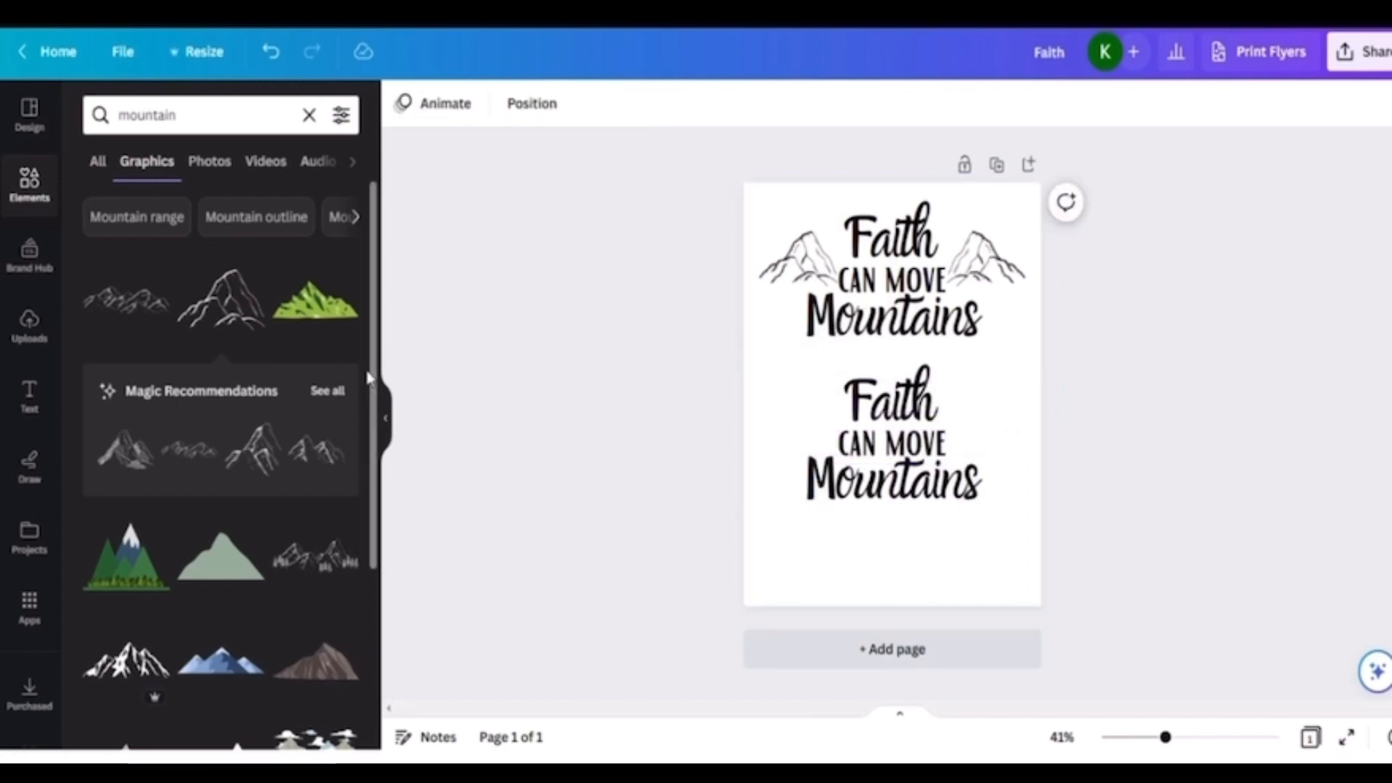
# - Insert the solid black twin-peak graphic and shrink it to fit left of the lower "Faith" text
pyautogui.scroll(-1, 373, 387)
pyautogui.moveTo(373, 388); pyautogui.dragTo(374, 497)
pyautogui.scroll(-1, 312, 507)
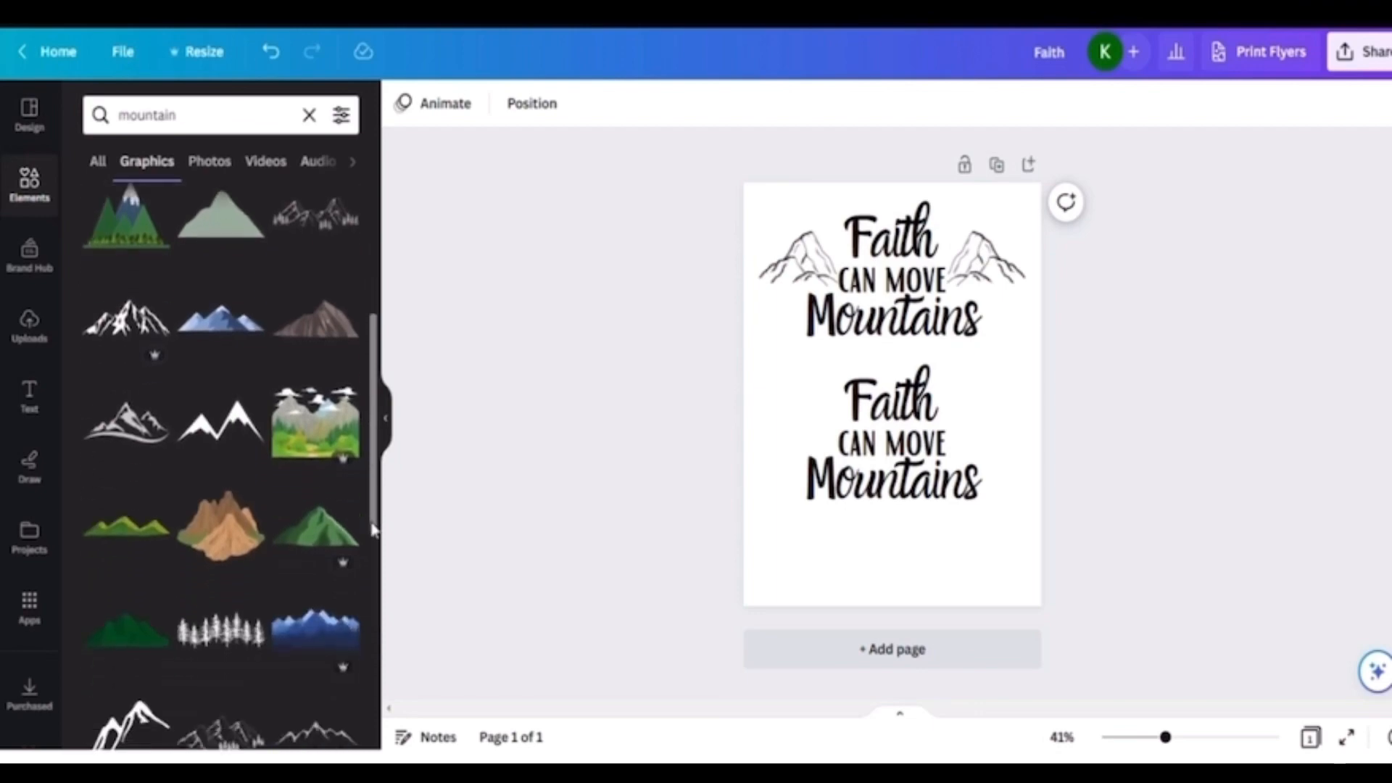
pyautogui.click(219, 435)
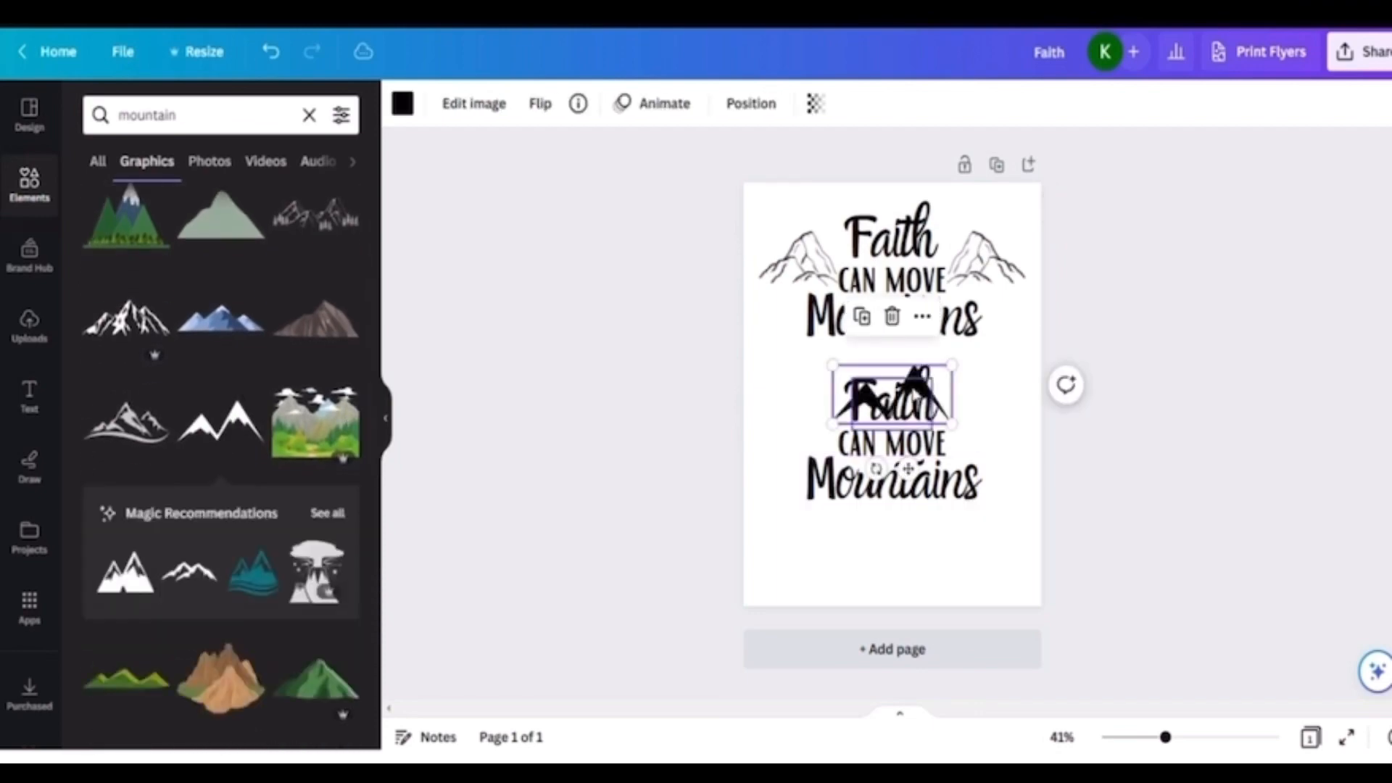
pyautogui.moveTo(935, 383); pyautogui.dragTo(841, 401)
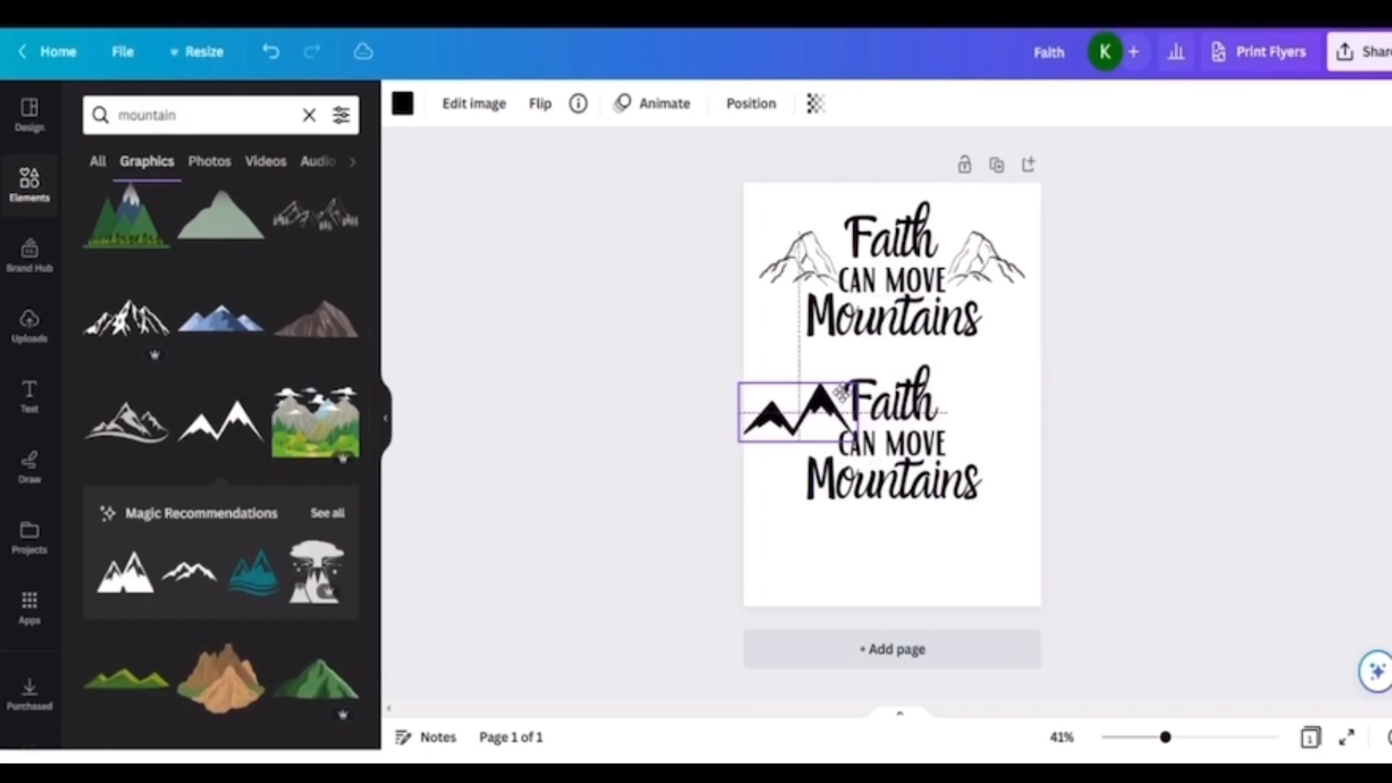
pyautogui.moveTo(736, 442); pyautogui.dragTo(762, 430)
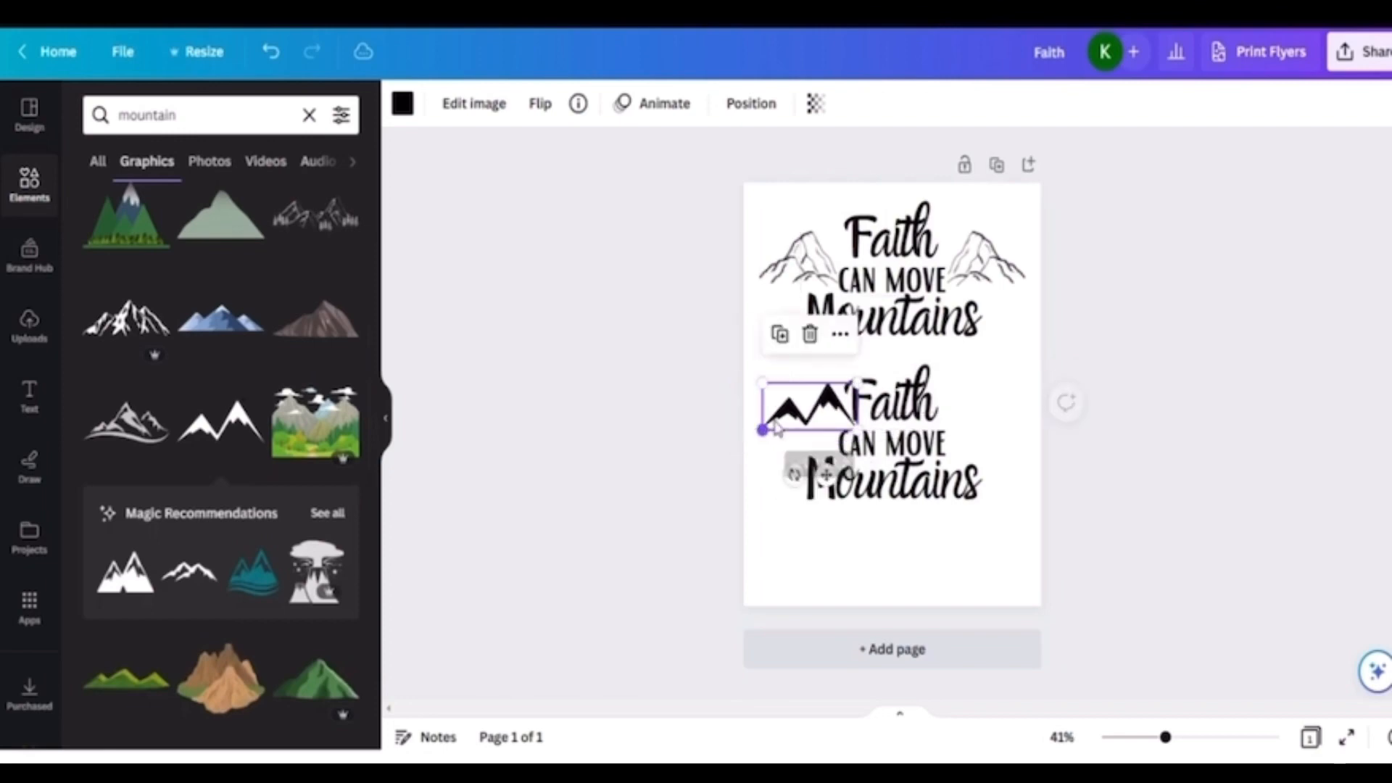
pyautogui.moveTo(821, 395); pyautogui.dragTo(817, 401)
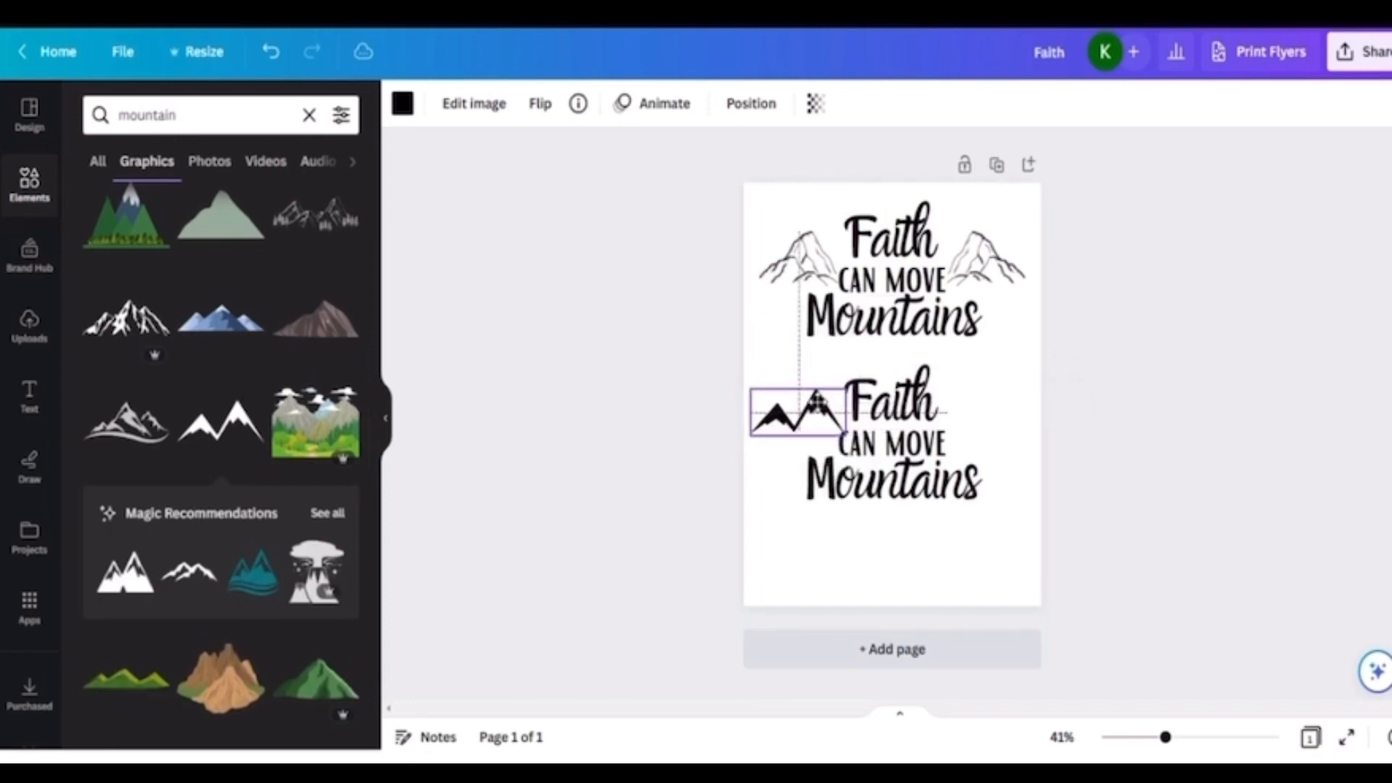
pyautogui.click(892, 550)
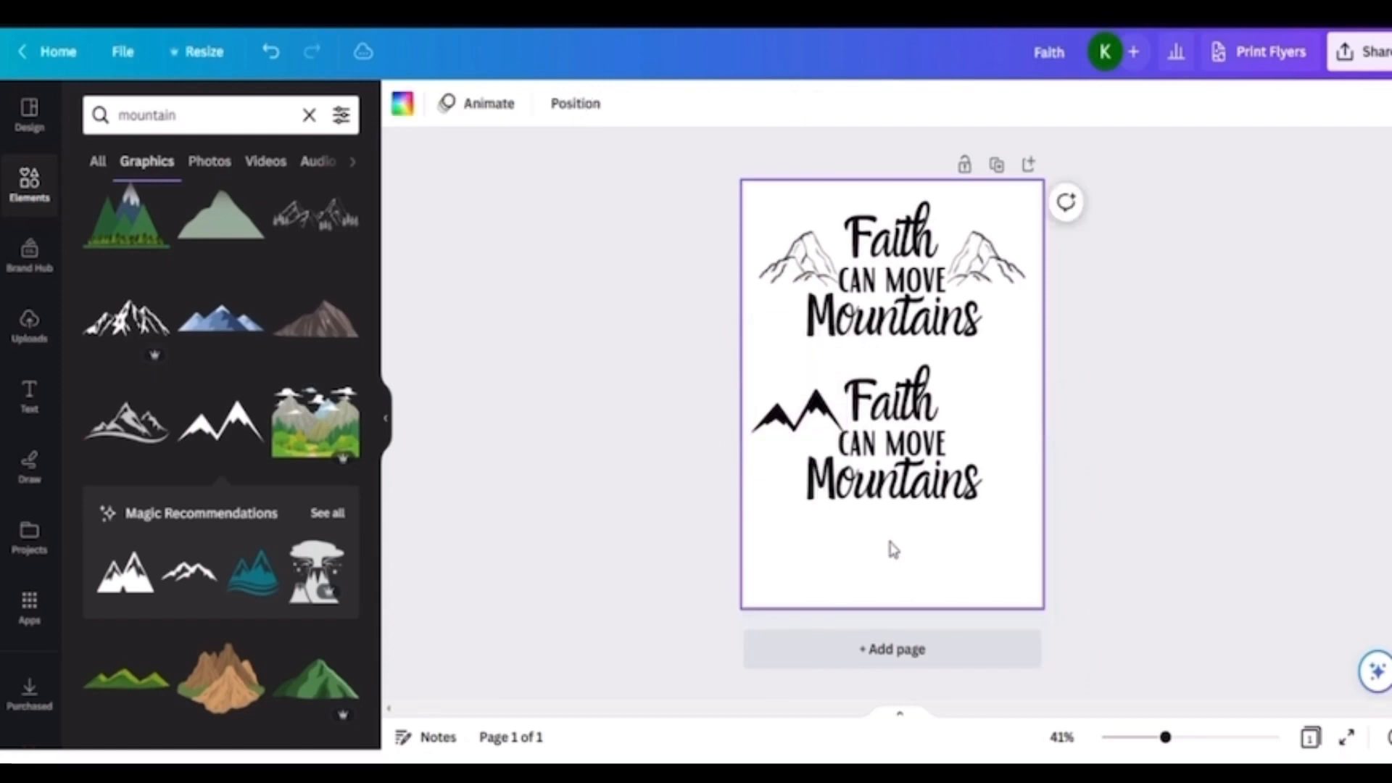
# - Duplicate the twin-peak graphic to the right of the lower "Faith" and flip the copy horizontally
pyautogui.click(795, 418)
pyautogui.click(767, 341)
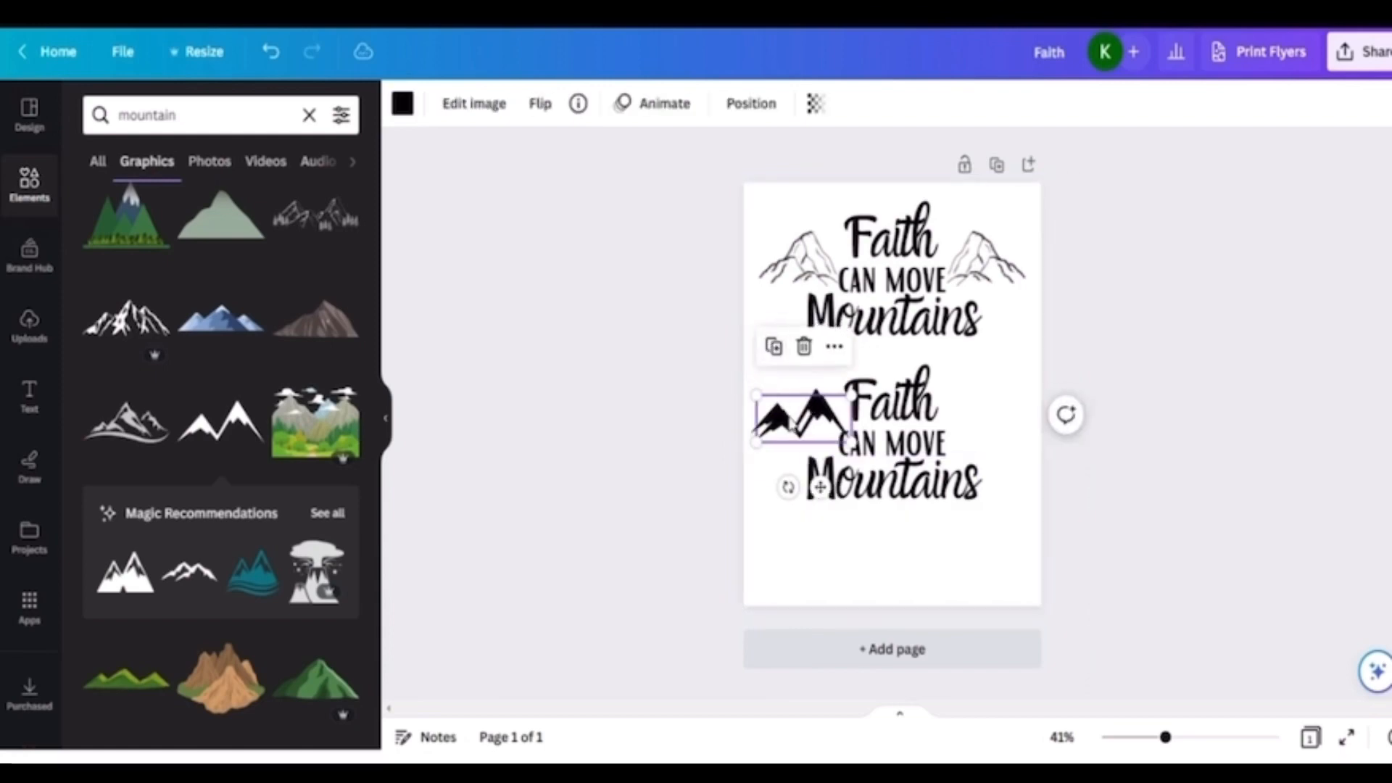
pyautogui.moveTo(788, 414); pyautogui.dragTo(978, 417)
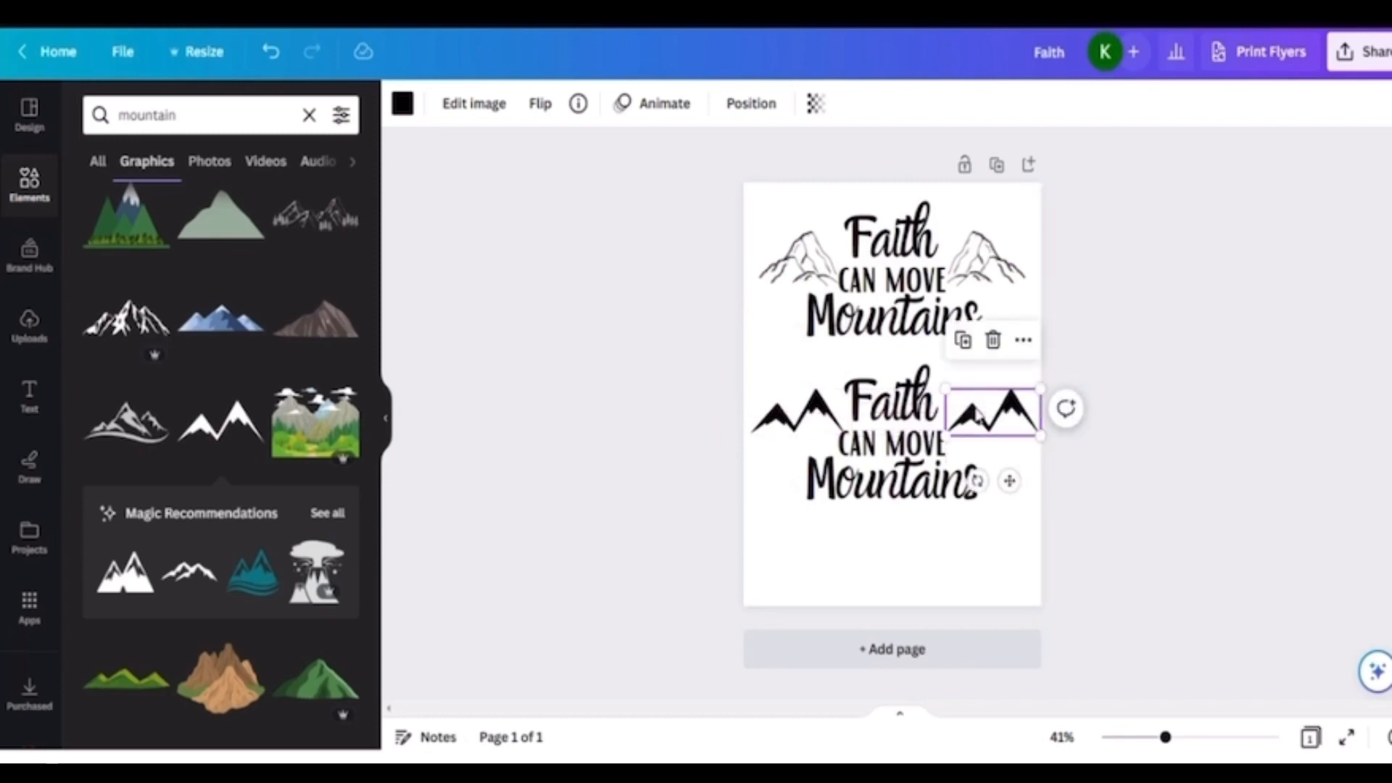
pyautogui.click(936, 584)
pyautogui.click(998, 426)
pyautogui.click(540, 107)
pyautogui.click(569, 161)
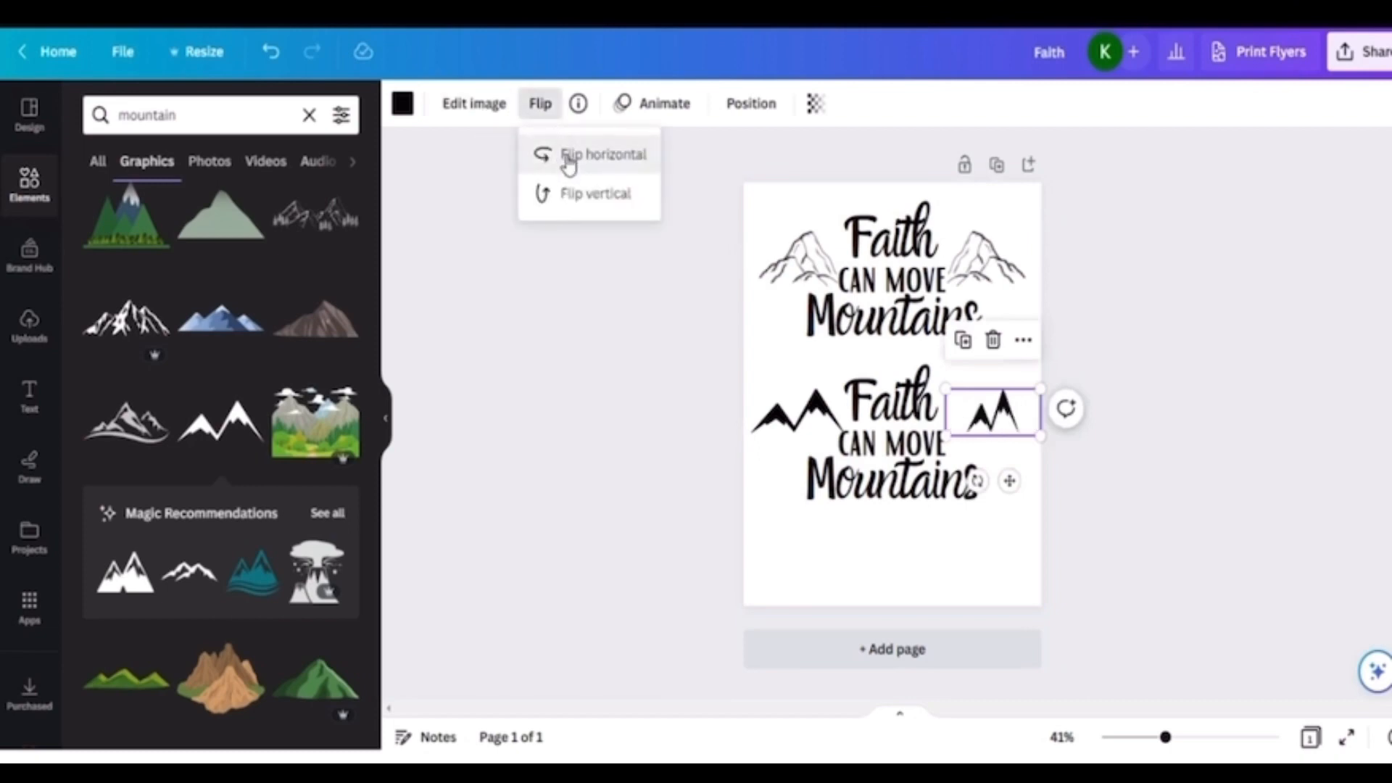
pyautogui.click(880, 582)
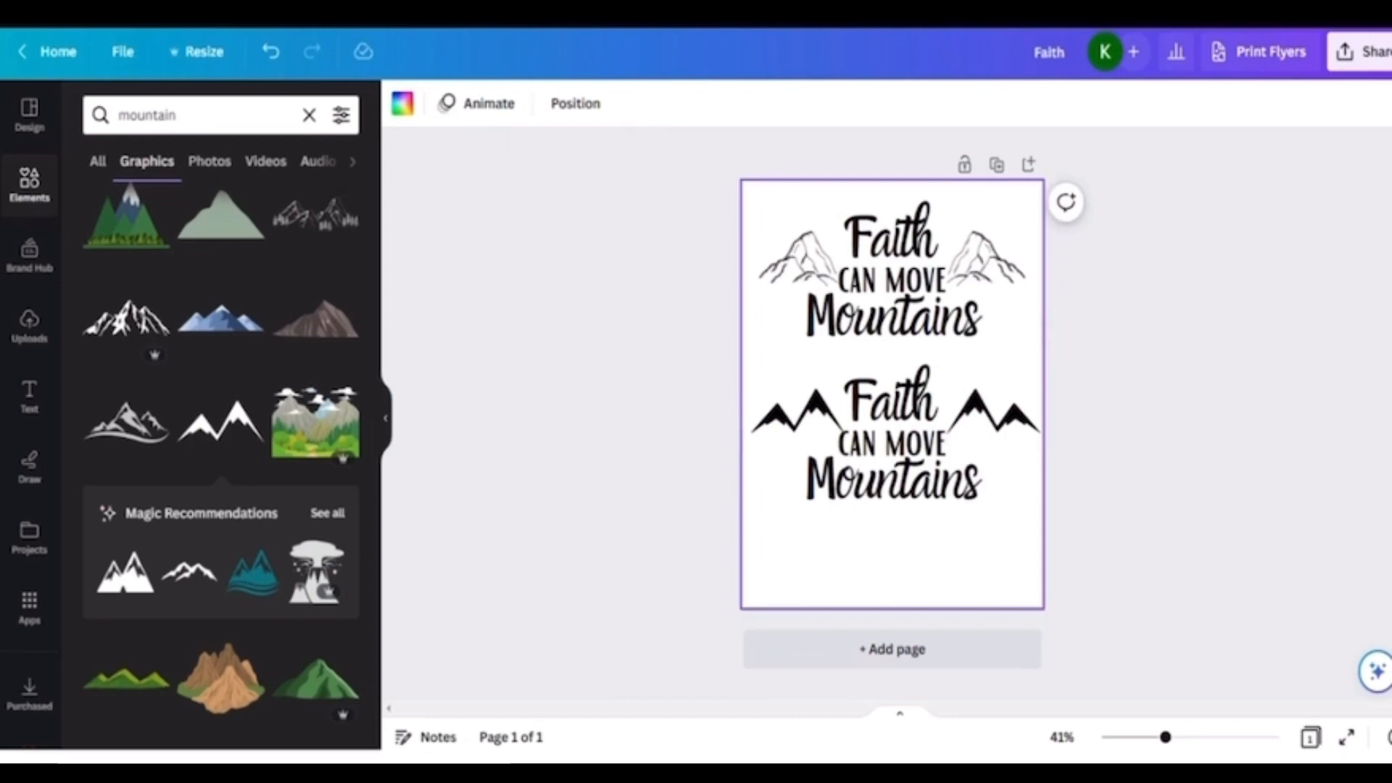
# - Delete both twin-peak graphics flanking the lower design
pyautogui.scroll(-1, 221, 464)
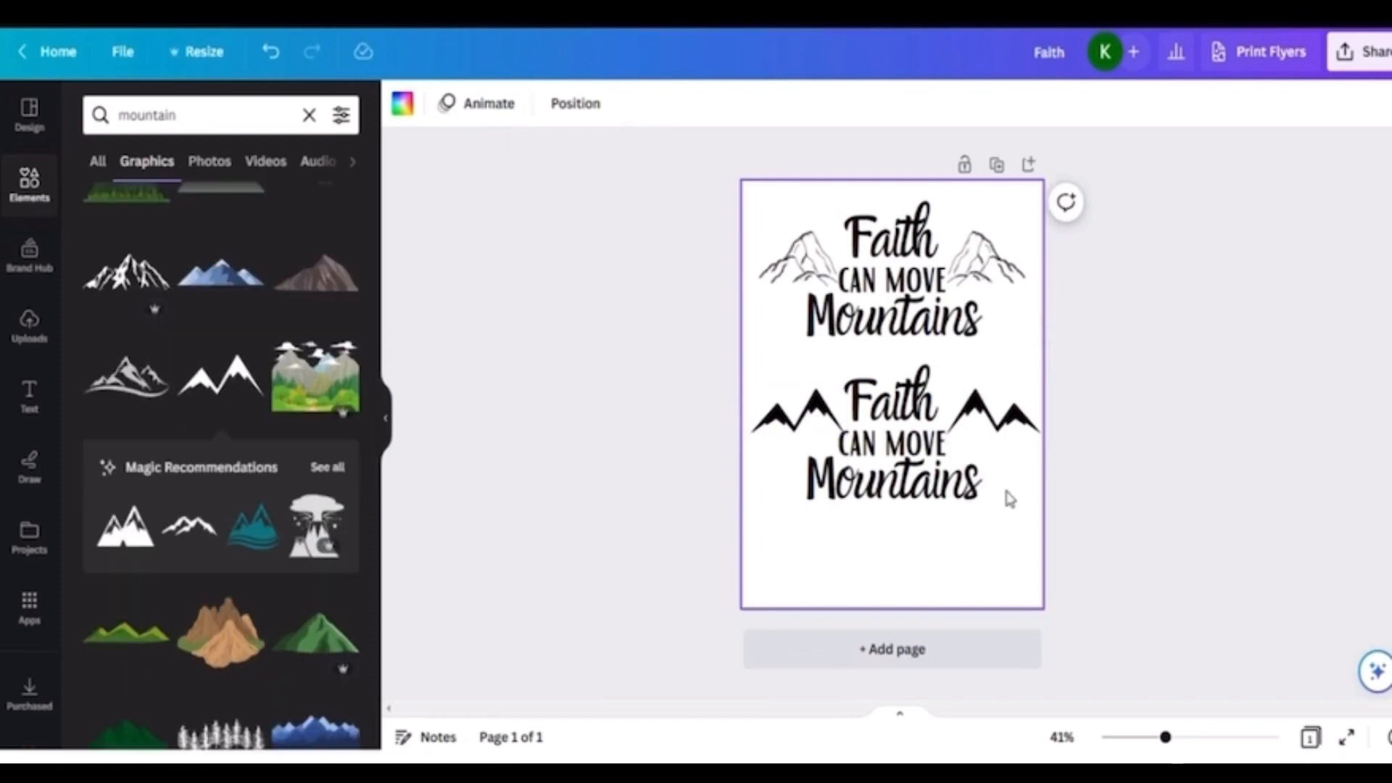
pyautogui.click(1013, 426)
pyautogui.press('Delete')
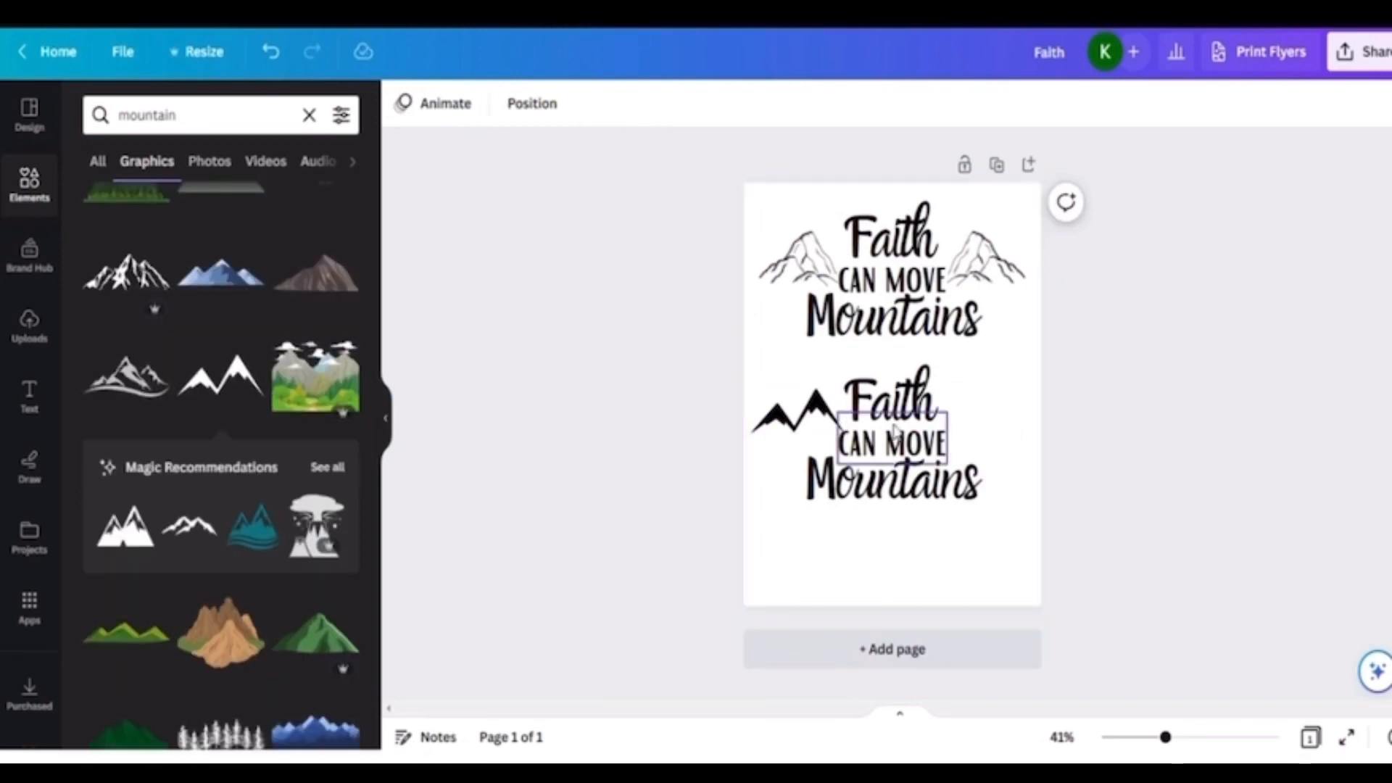
pyautogui.click(799, 418)
pyautogui.press('Delete')
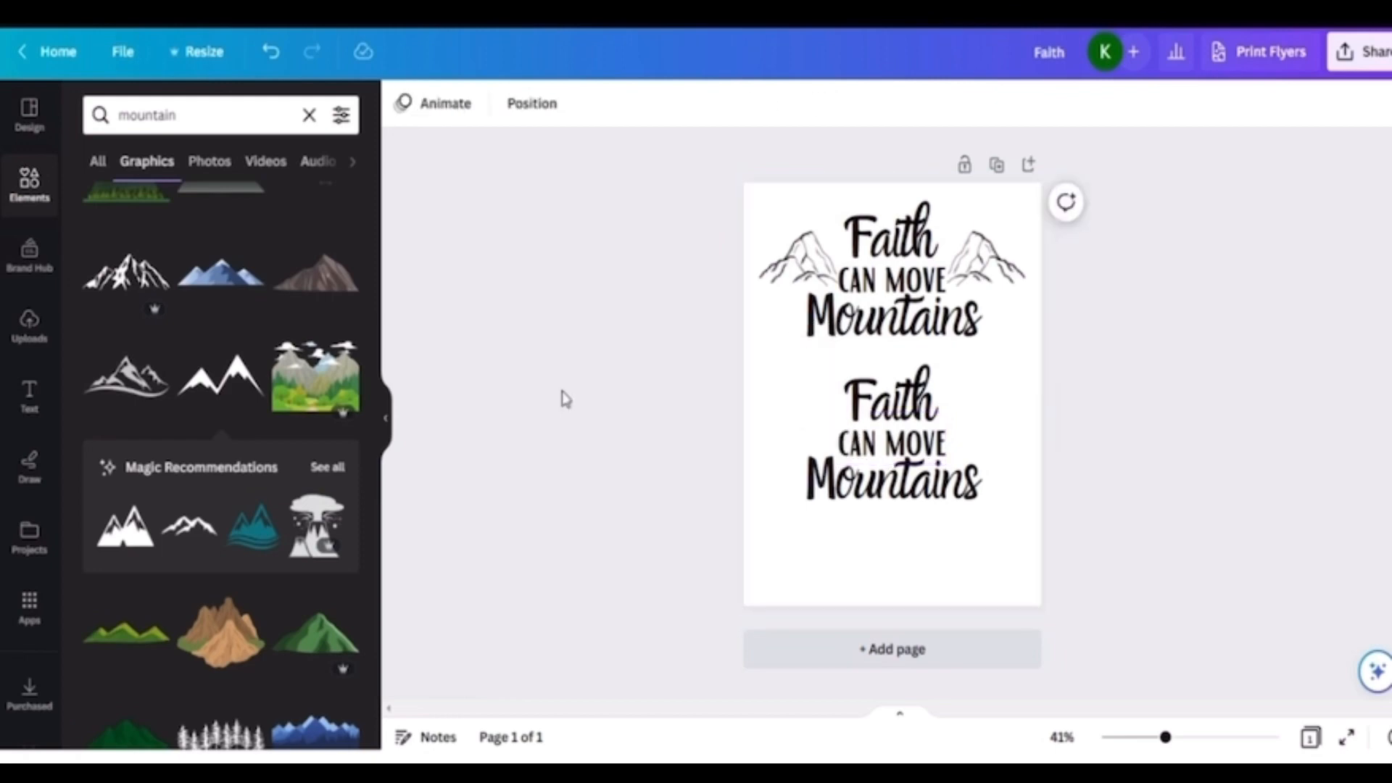
# - Insert the steep black brush-style mountain, shrunk and tilted counterclockwise, left of the lower "Faith" text
pyautogui.moveTo(374, 464); pyautogui.dragTo(373, 625)
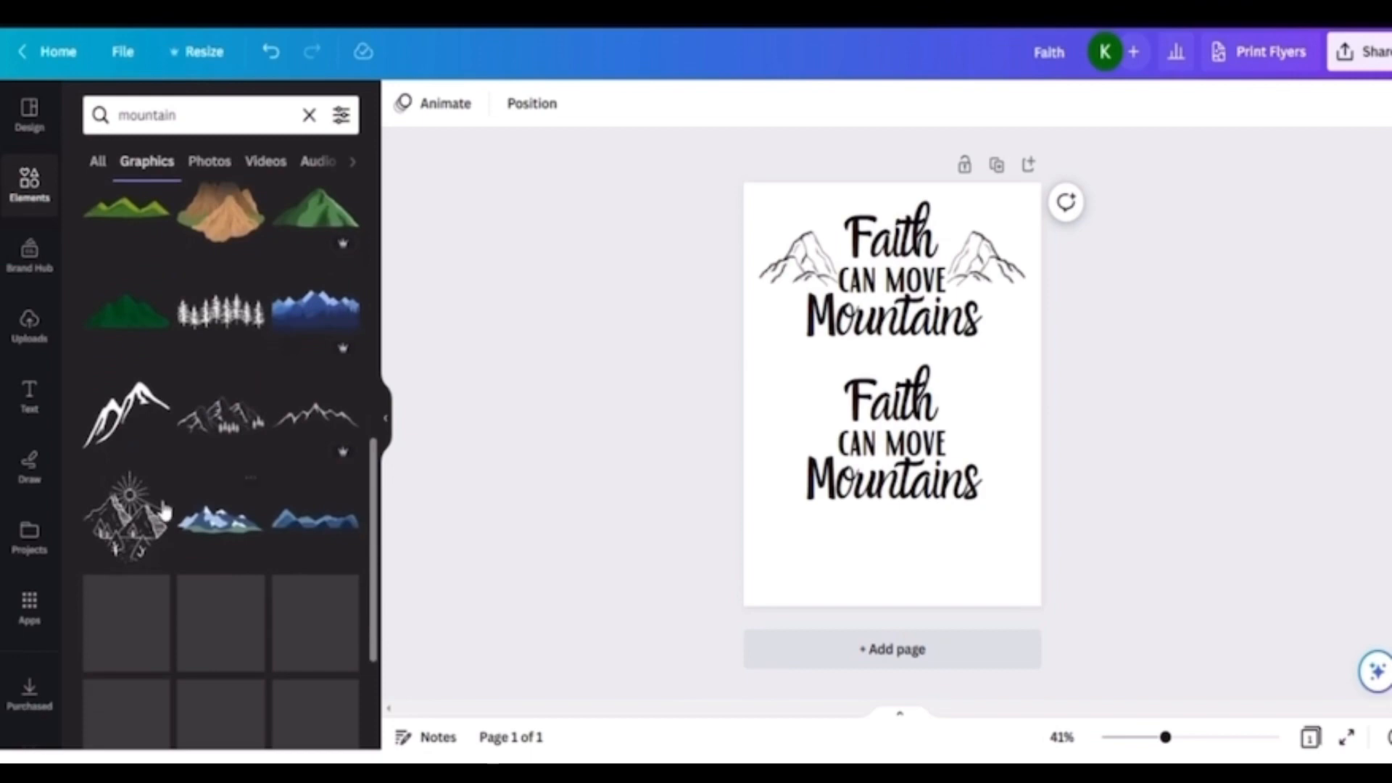
pyautogui.click(134, 424)
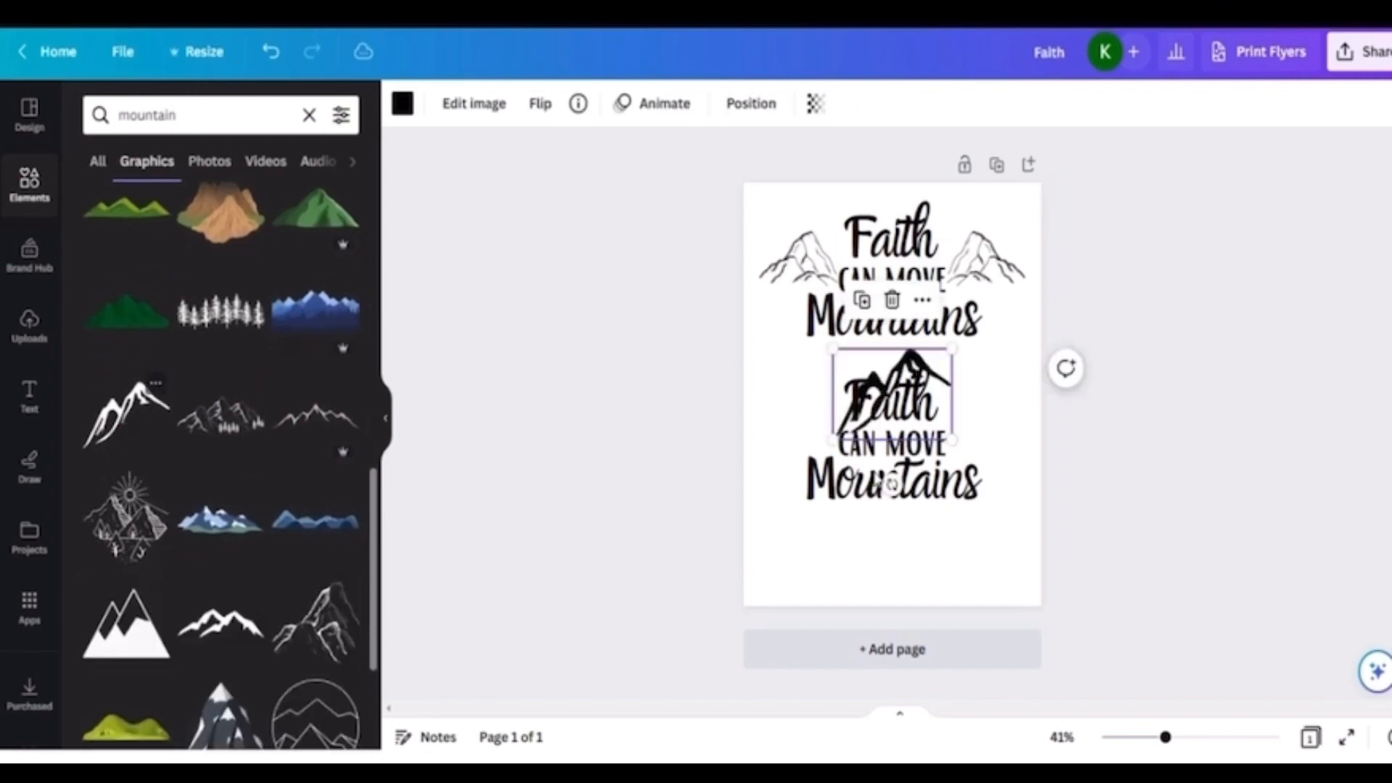
pyautogui.moveTo(935, 368); pyautogui.dragTo(834, 375)
pyautogui.moveTo(732, 448); pyautogui.dragTo(787, 417)
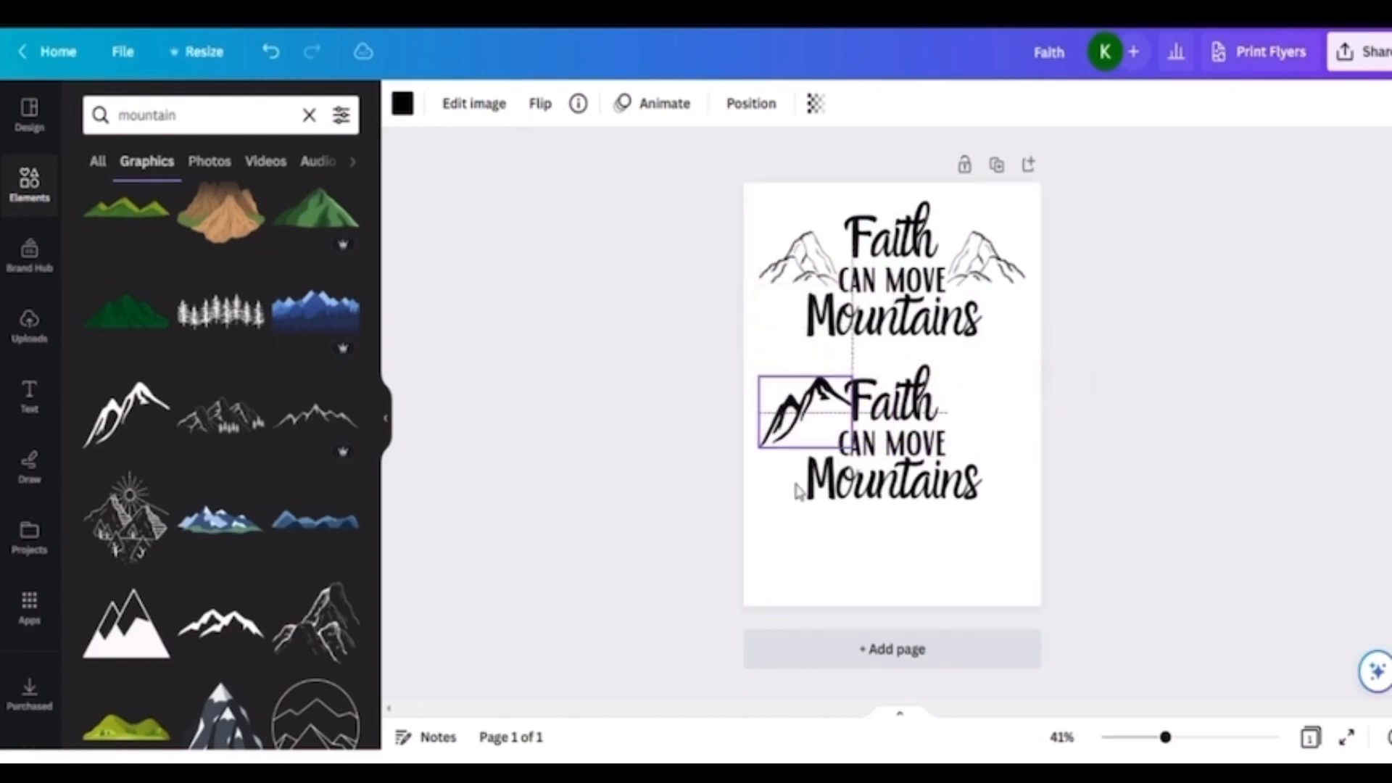
pyautogui.moveTo(802, 480); pyautogui.dragTo(831, 493)
pyautogui.moveTo(807, 388); pyautogui.dragTo(811, 401)
pyautogui.click(897, 588)
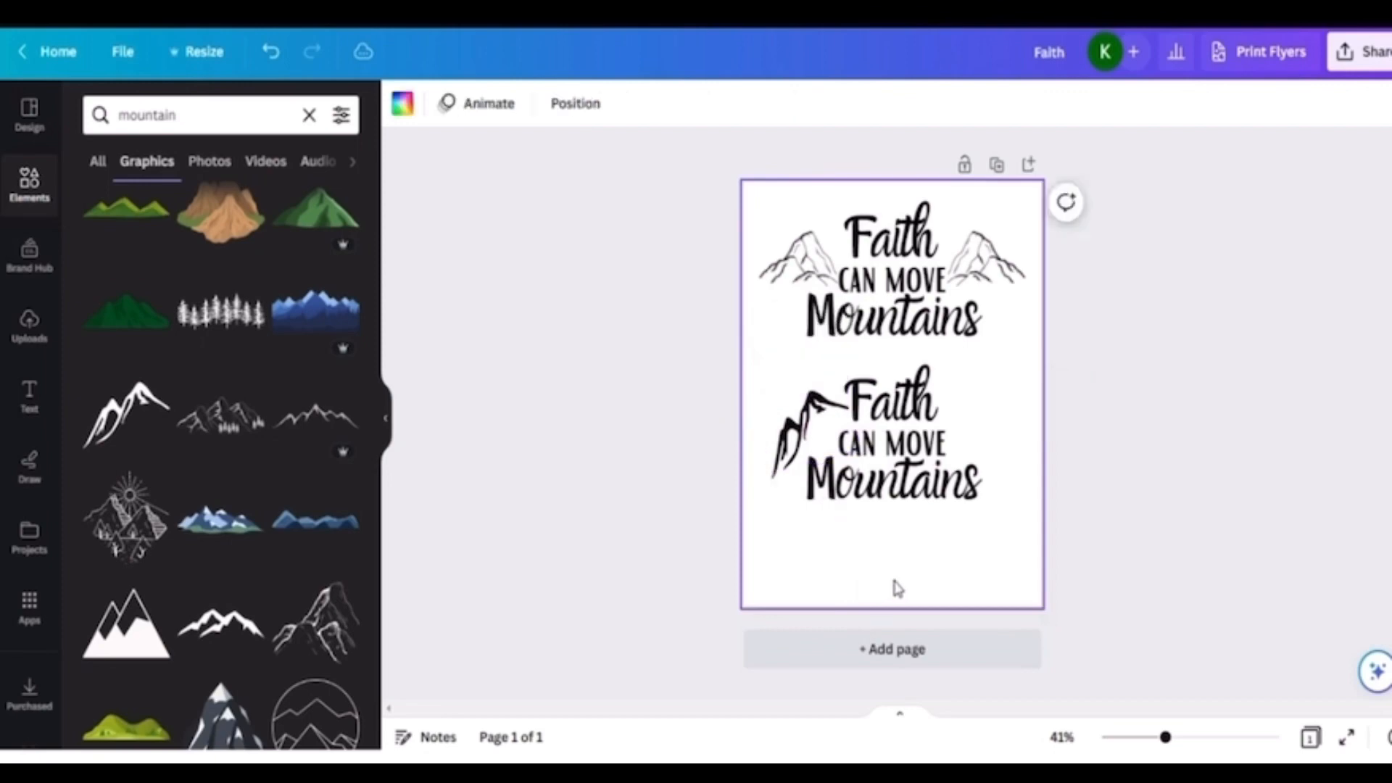
# - Reduce the tilt of the brush-style mountain to -8°
pyautogui.click(823, 457)
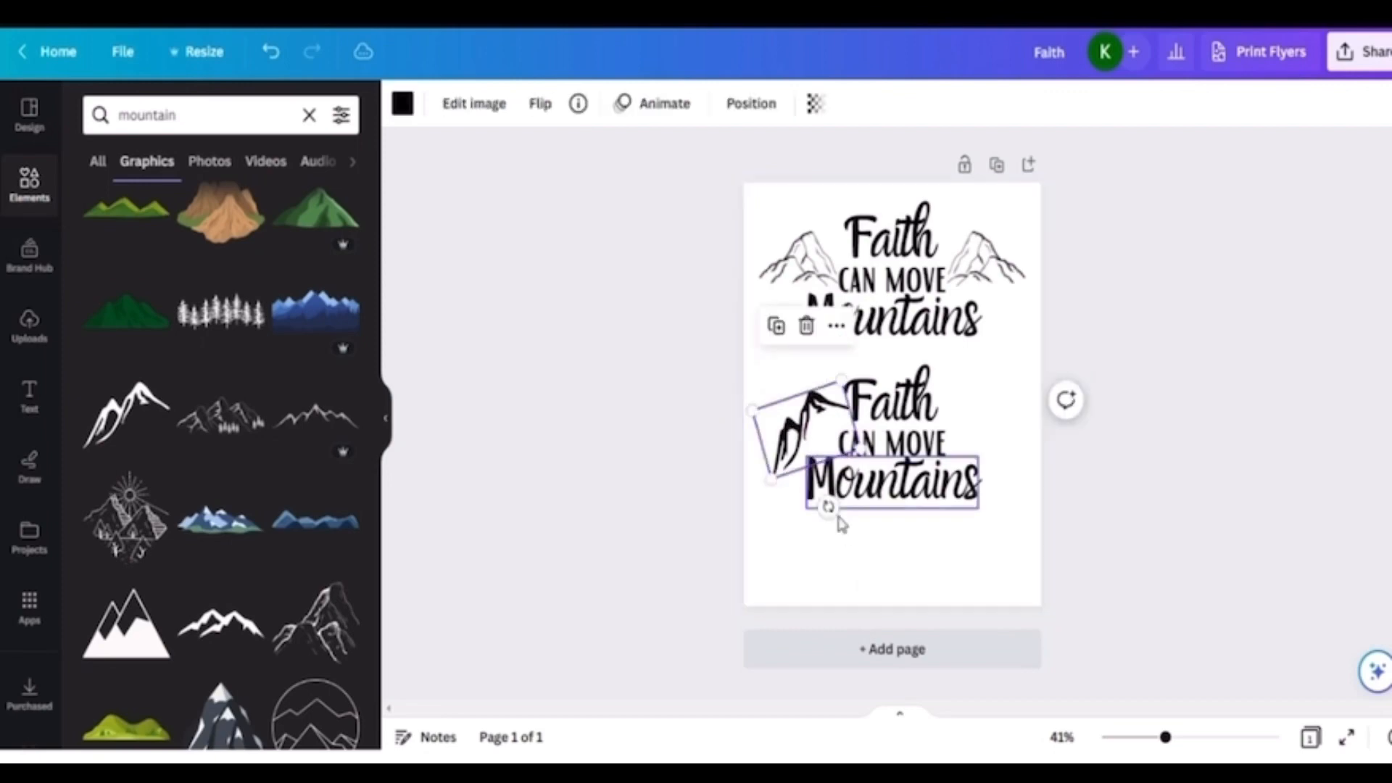
pyautogui.moveTo(827, 507); pyautogui.dragTo(817, 509)
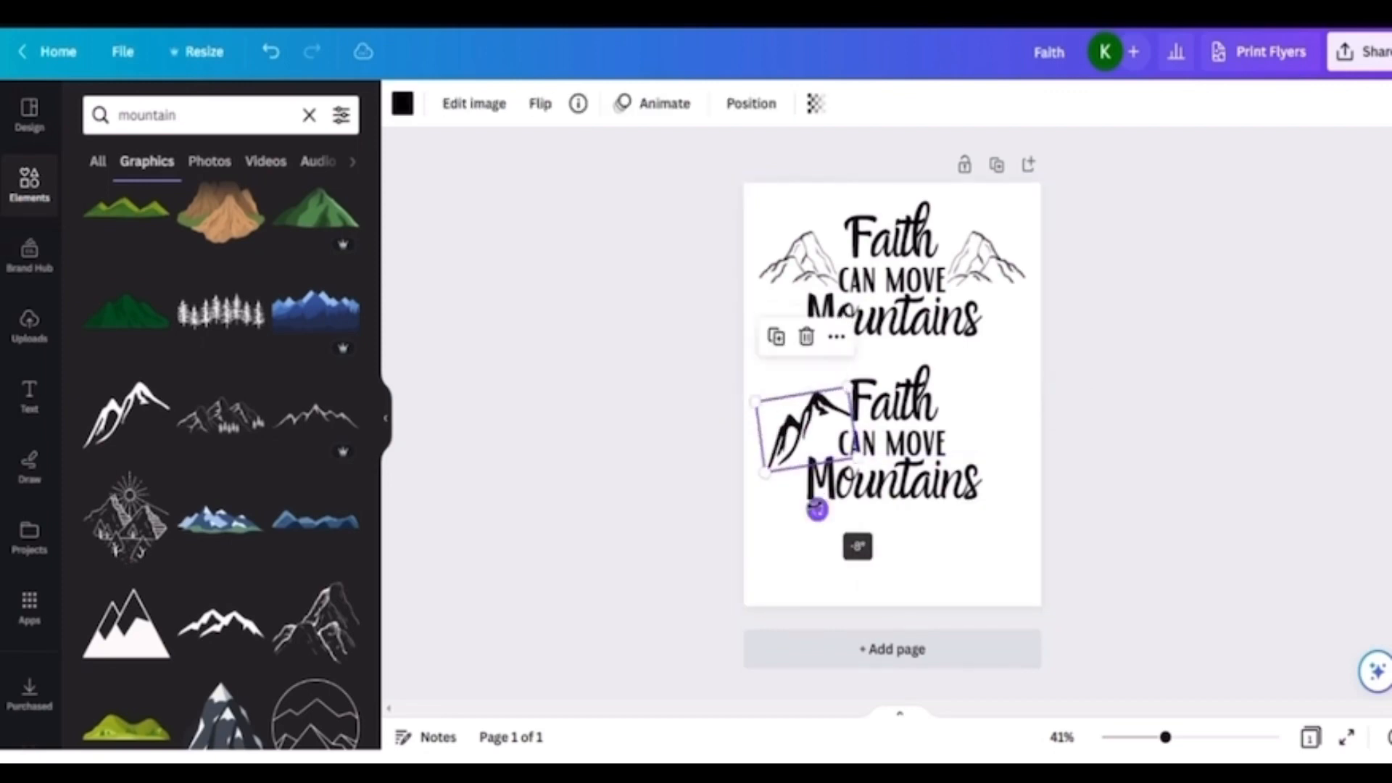
pyautogui.click(950, 500)
pyautogui.click(957, 596)
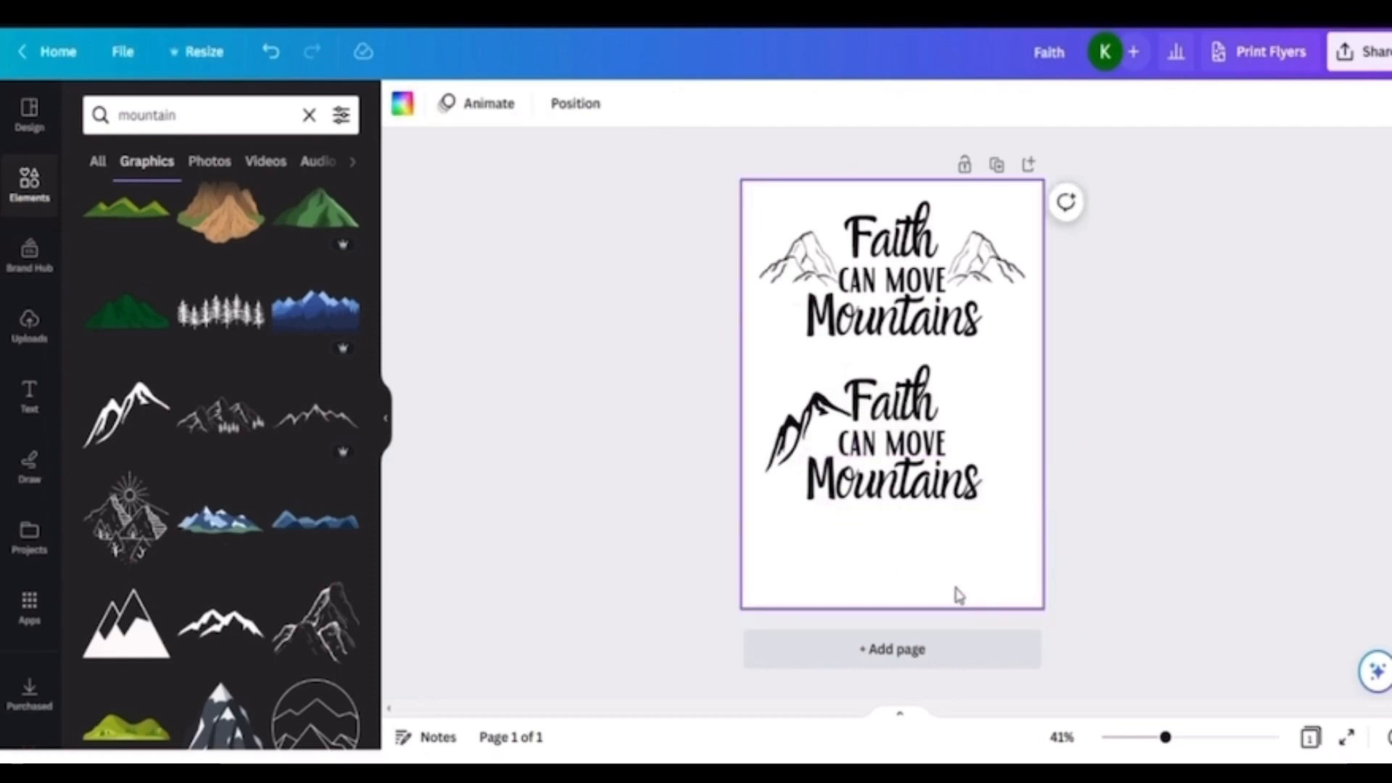
# - Duplicate the brush-style mountain to the right of the lower "Faith" and flip the copy horizontally
pyautogui.click(789, 438)
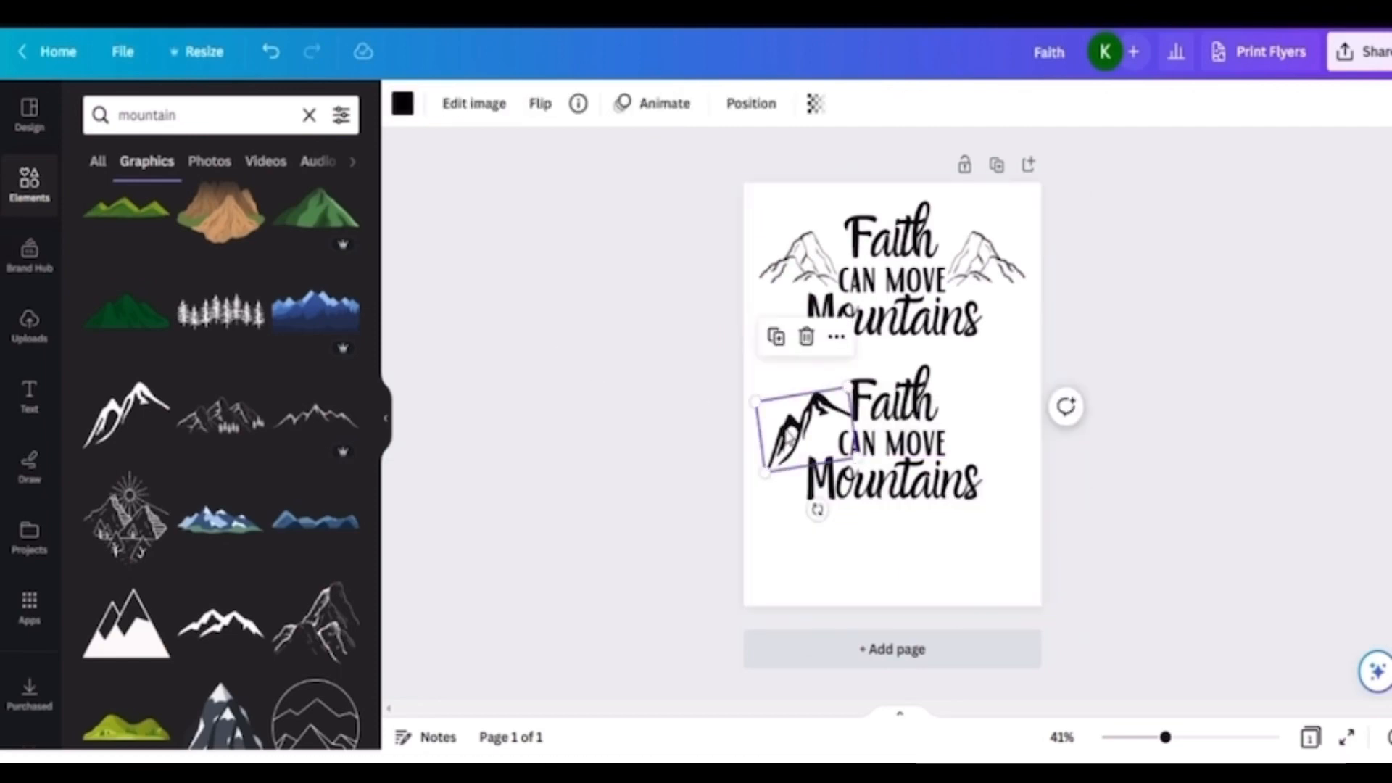
pyautogui.click(775, 336)
pyautogui.moveTo(798, 435); pyautogui.dragTo(980, 419)
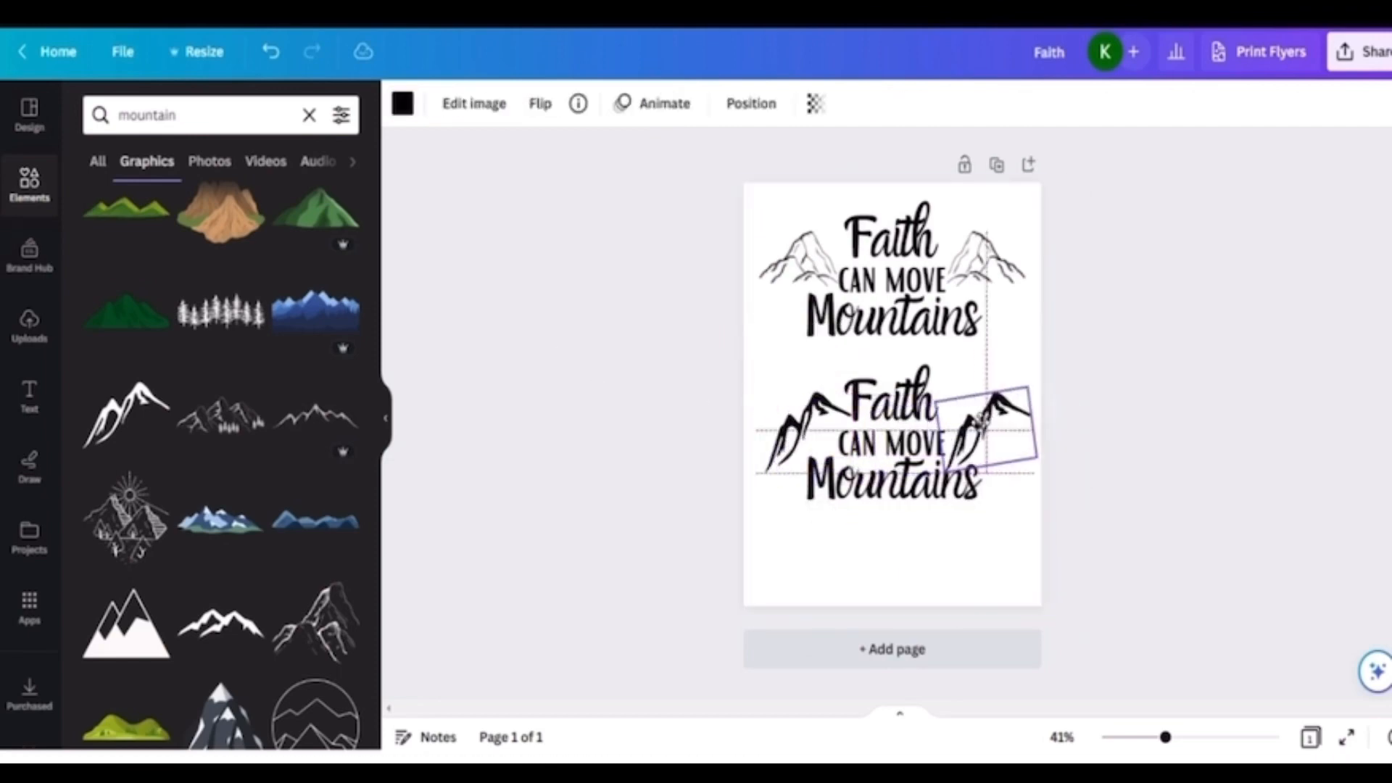
pyautogui.click(538, 101)
pyautogui.click(553, 153)
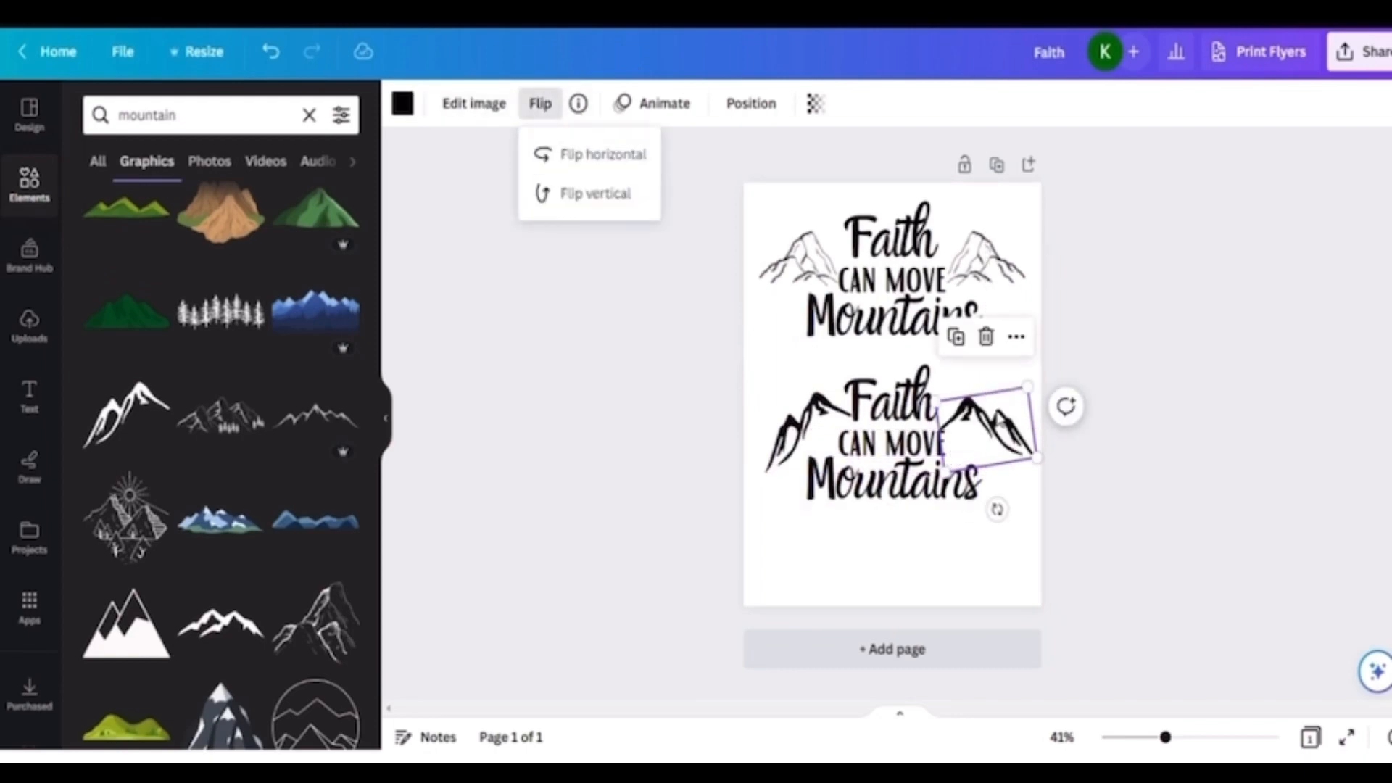
# - Tilt the right brush-style mountain clockwise and fine-tune both mountains so their slopes mirror each other around the lower text
pyautogui.moveTo(996, 508); pyautogui.dragTo(971, 507)
pyautogui.click(808, 444)
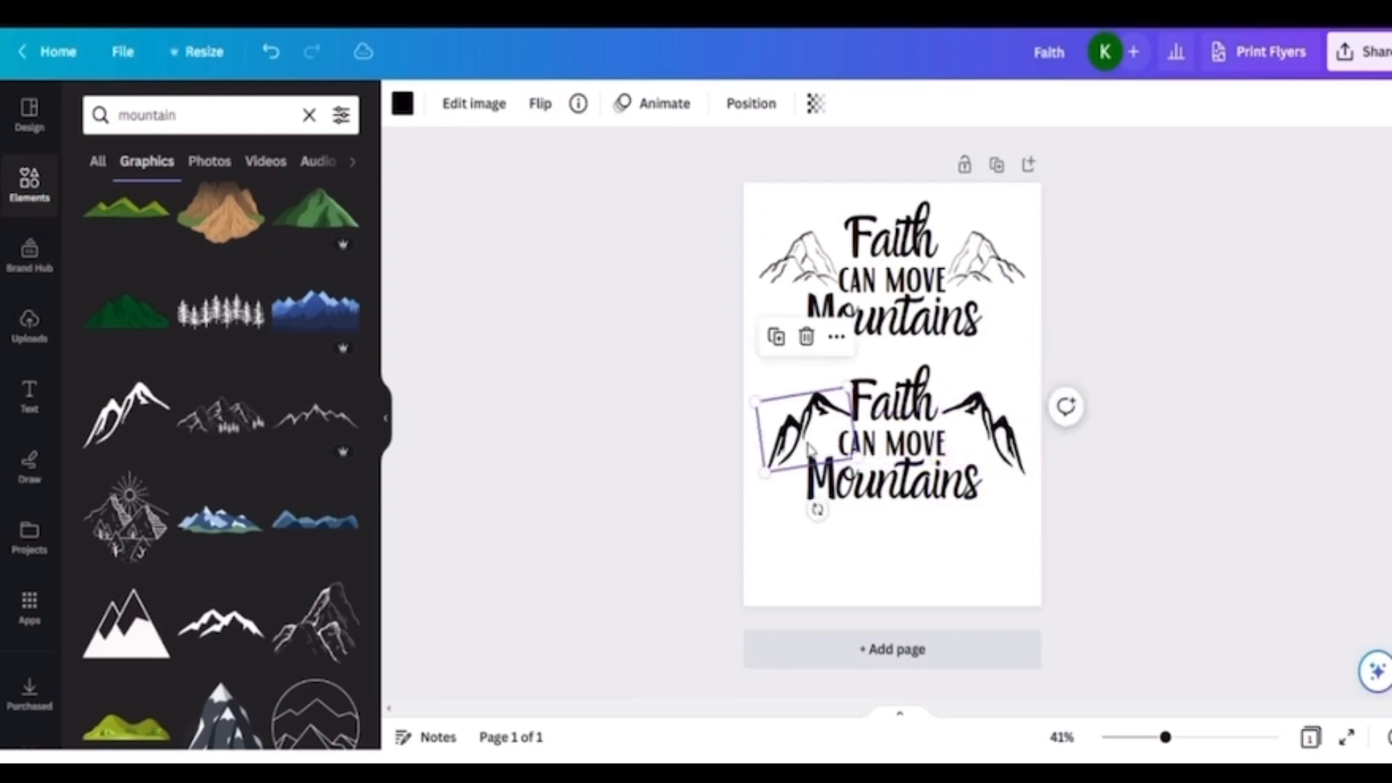
pyautogui.moveTo(816, 506); pyautogui.dragTo(816, 505)
pyautogui.click(999, 433)
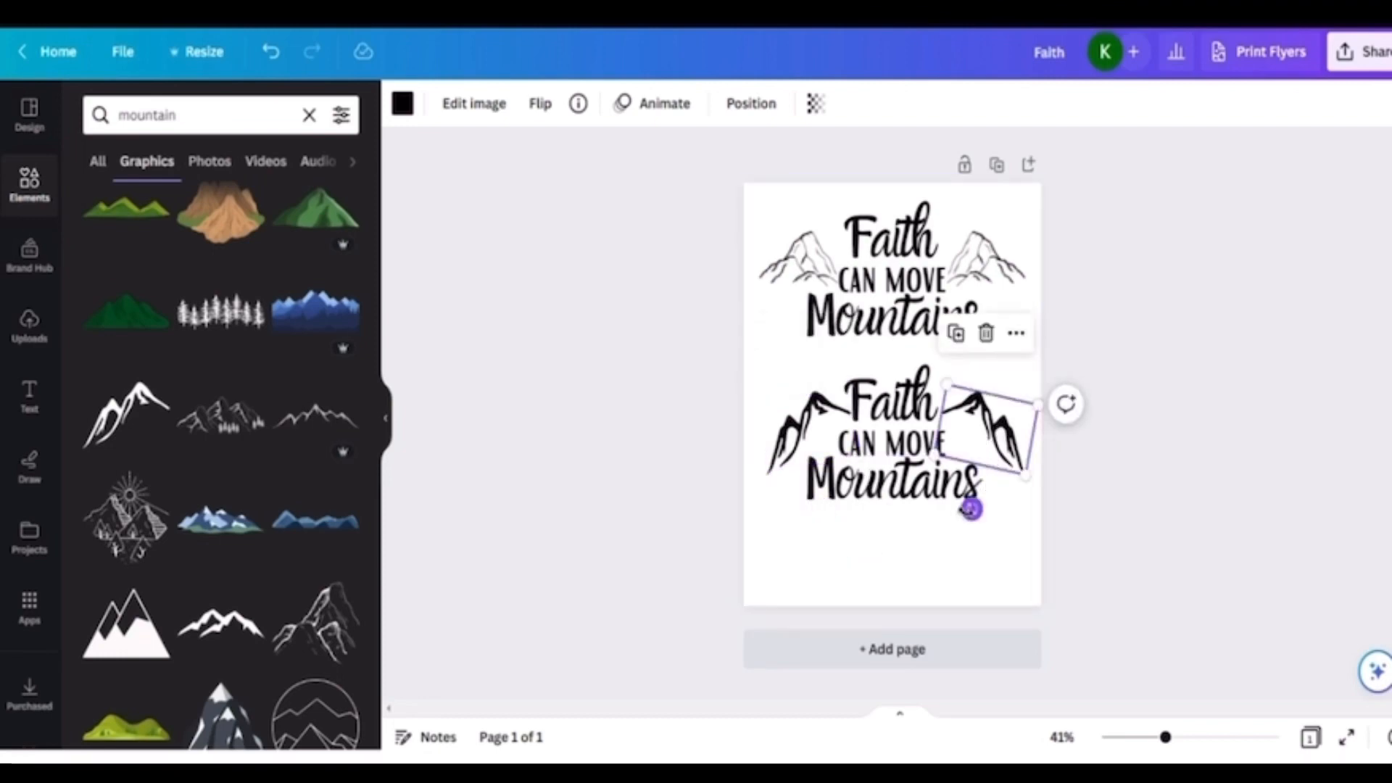
pyautogui.moveTo(971, 509); pyautogui.dragTo(967, 511)
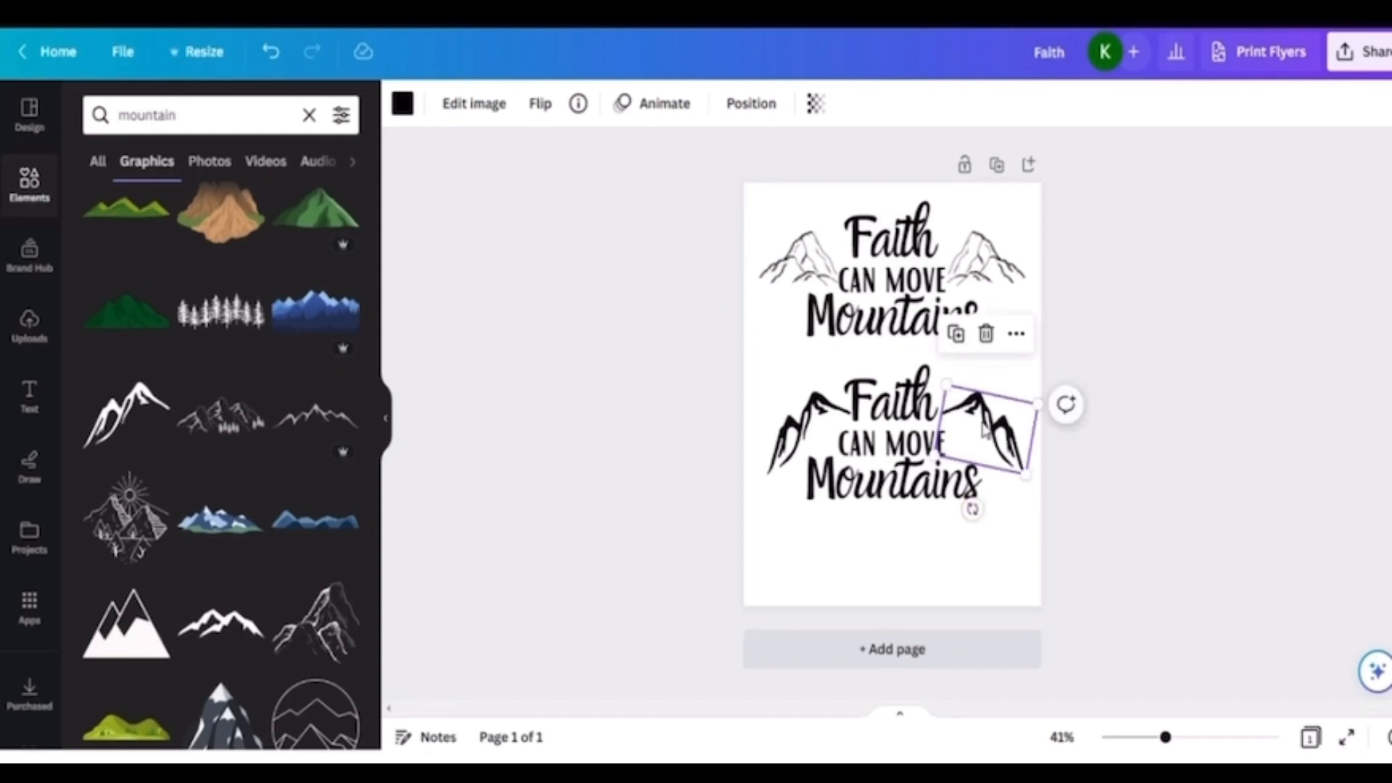
pyautogui.moveTo(984, 429); pyautogui.dragTo(983, 420)
pyautogui.click(1013, 550)
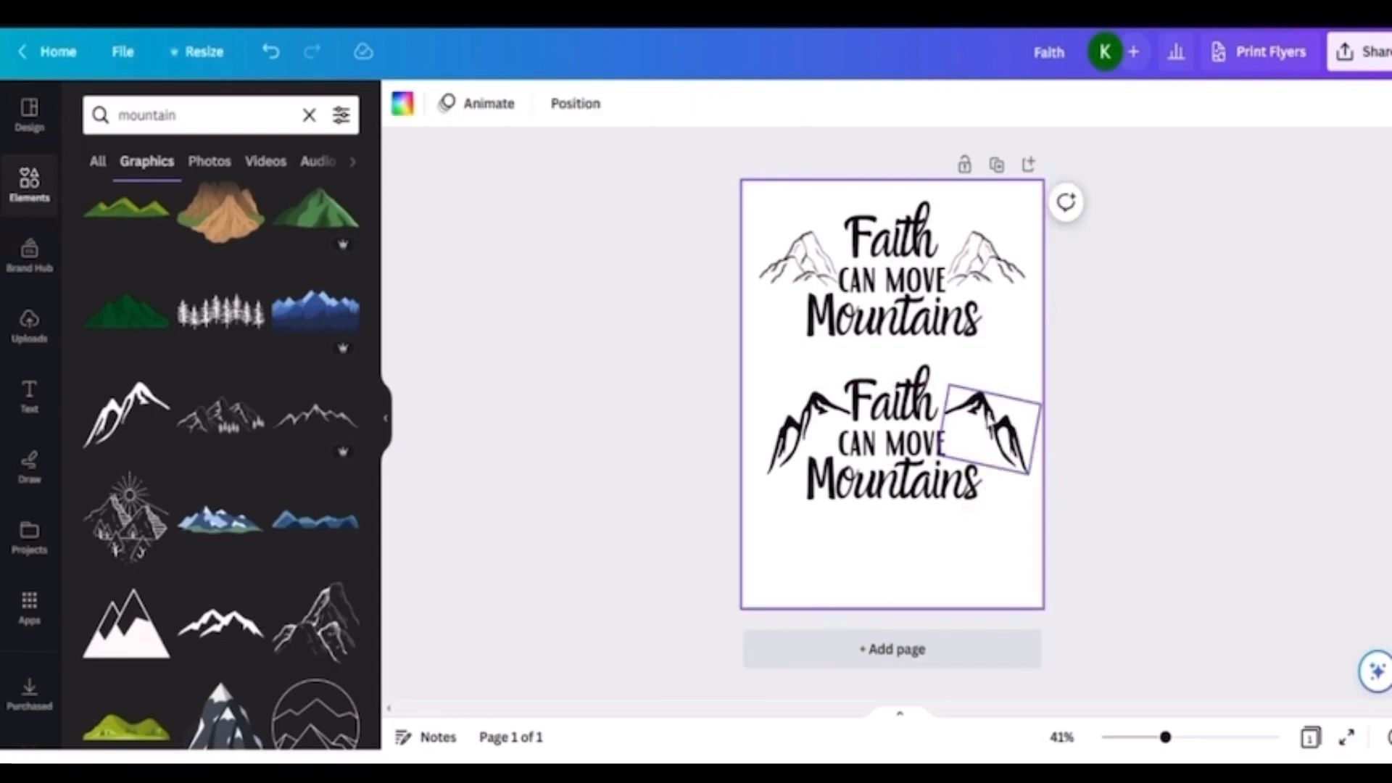
# - Straighten both brush-style mountains to remove their tilt and align the right one level with the left
pyautogui.click(987, 434)
pyautogui.moveTo(973, 506); pyautogui.dragTo(978, 508)
pyautogui.click(814, 406)
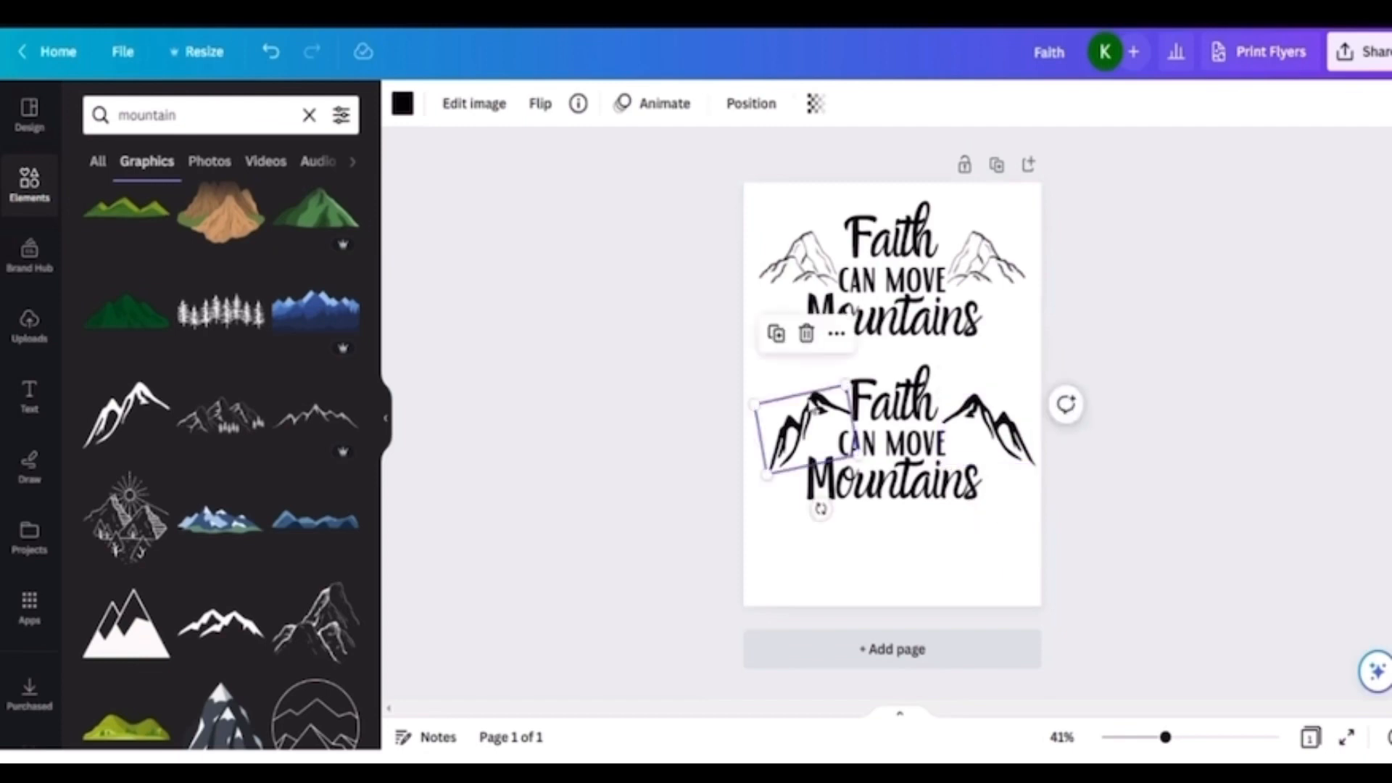
pyautogui.moveTo(819, 509); pyautogui.dragTo(805, 515)
pyautogui.click(957, 563)
pyautogui.click(1007, 435)
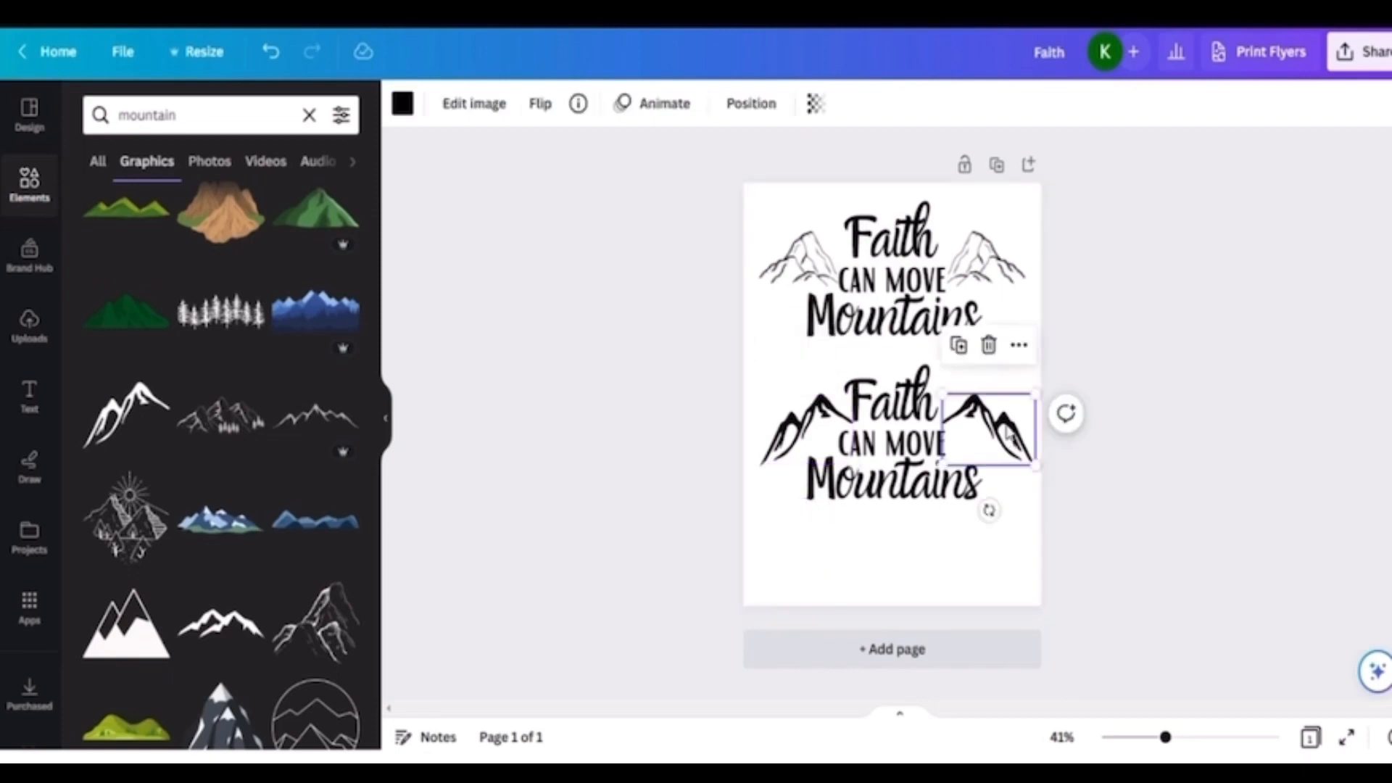
pyautogui.moveTo(1008, 435)
pyautogui.mouseDown()
pyautogui.moveTo(1016, 416)
pyautogui.moveTo(1006, 419)
pyautogui.mouseUp()
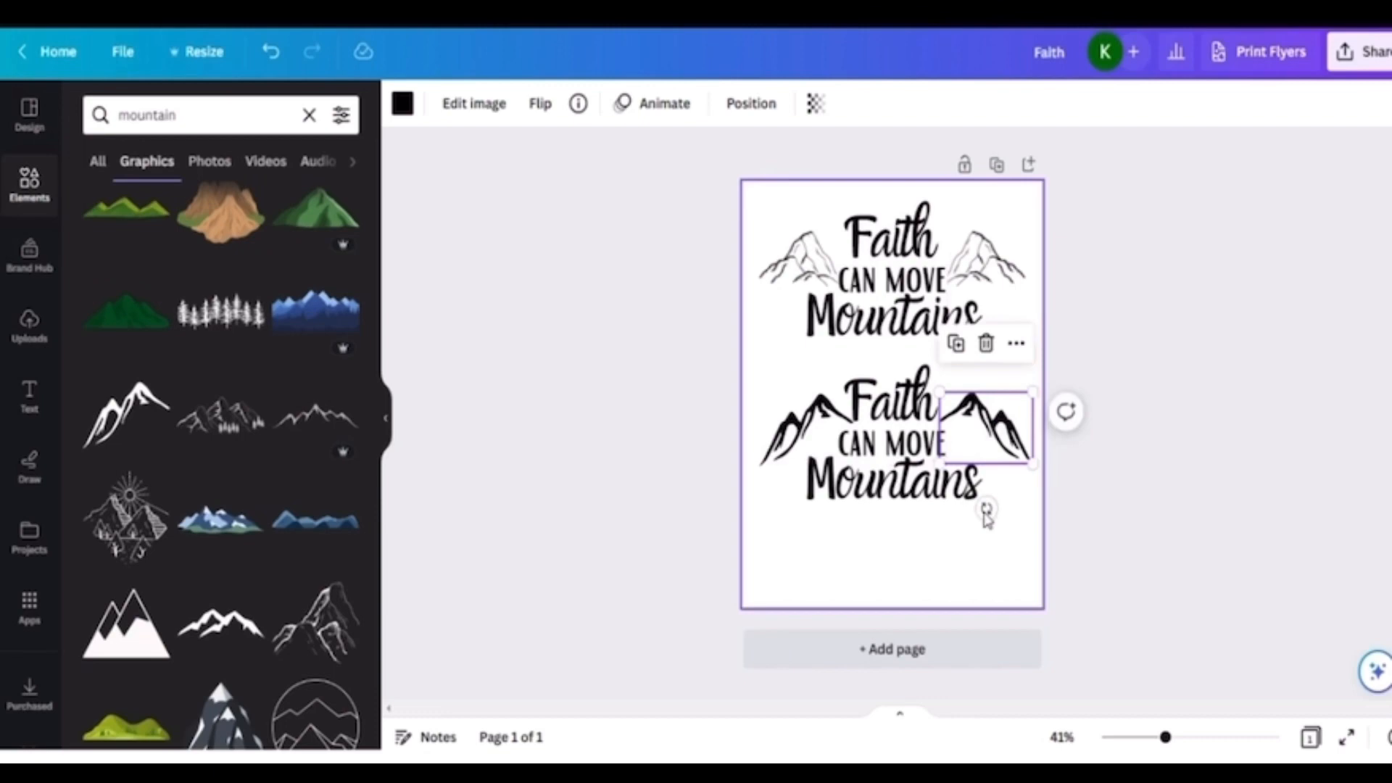
pyautogui.click(940, 593)
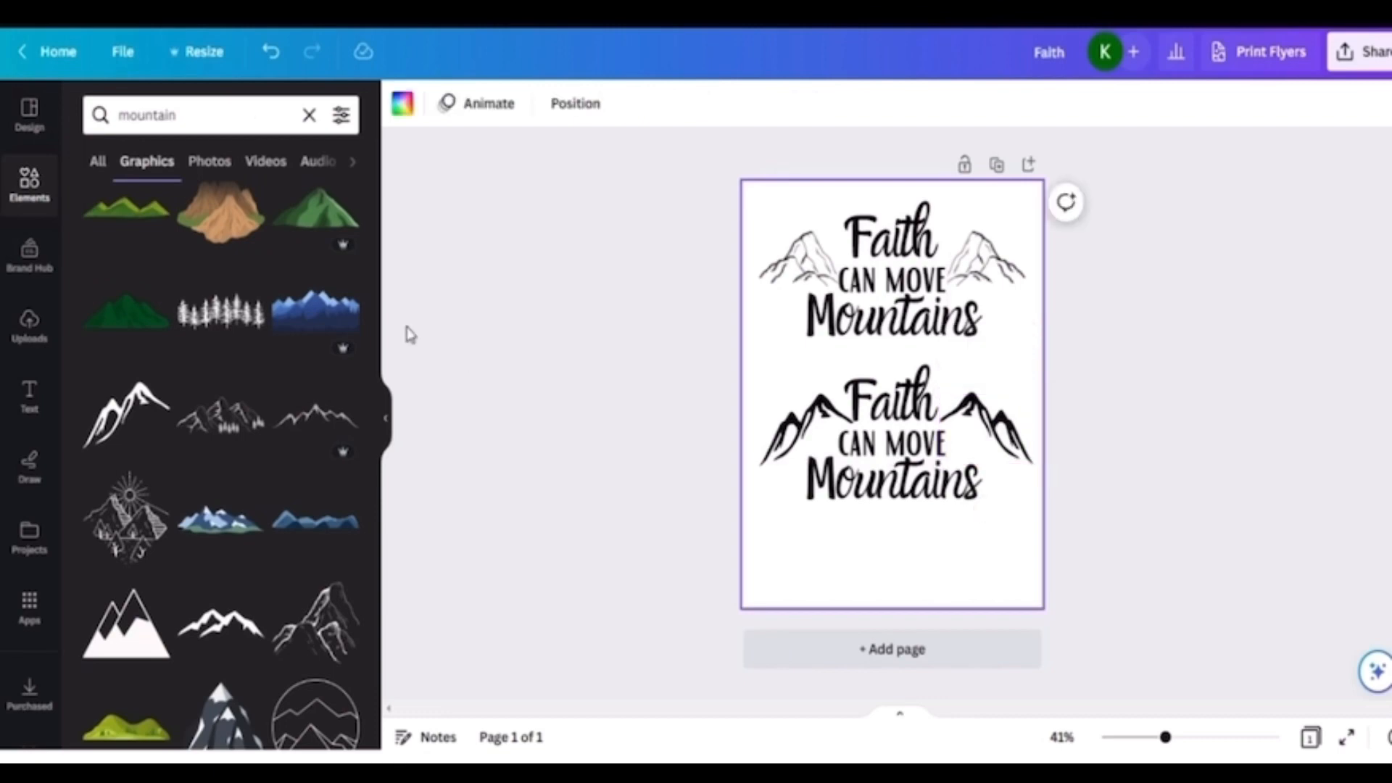
# - Enlarge the lower "Faith" to font size 105 and reposition it above "CAN MOVE" between the two mountains
pyautogui.scroll(-1, 220, 465)
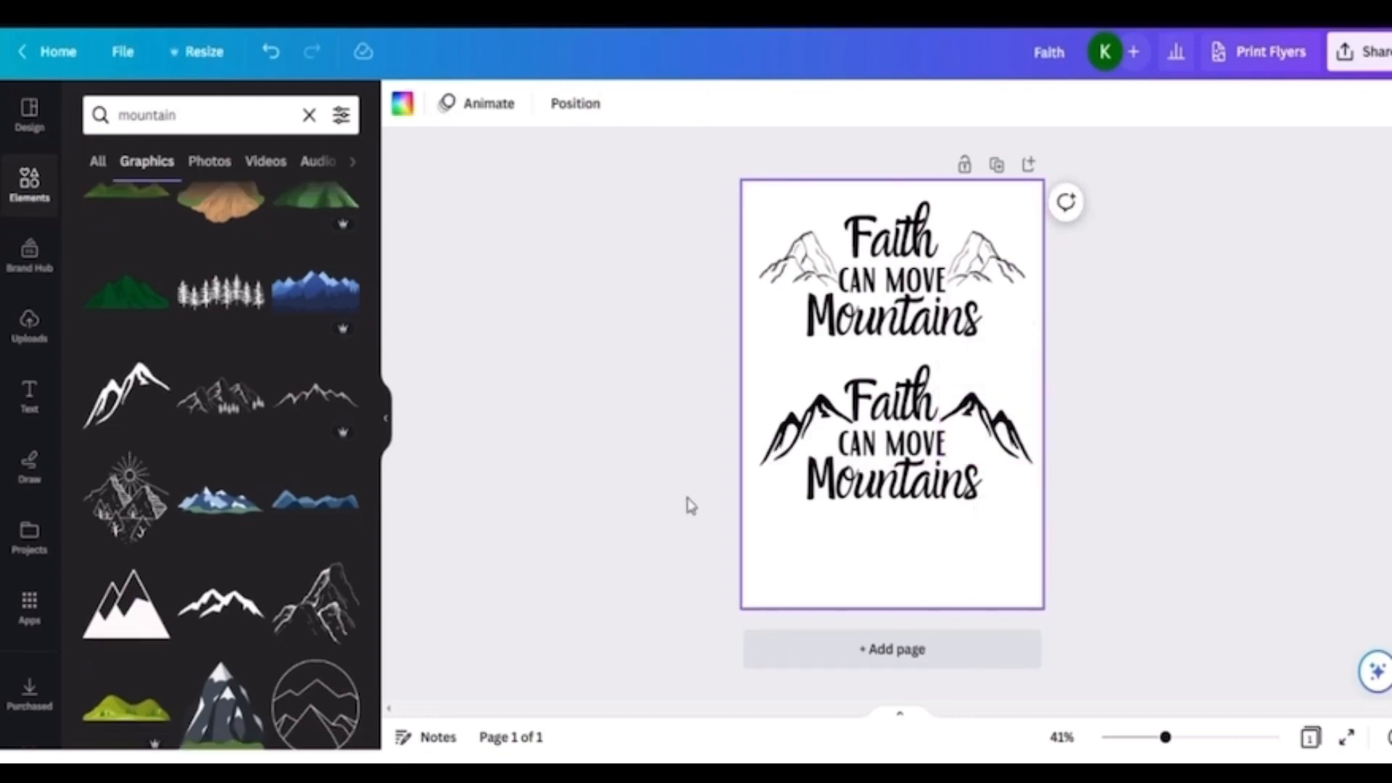
pyautogui.click(892, 402)
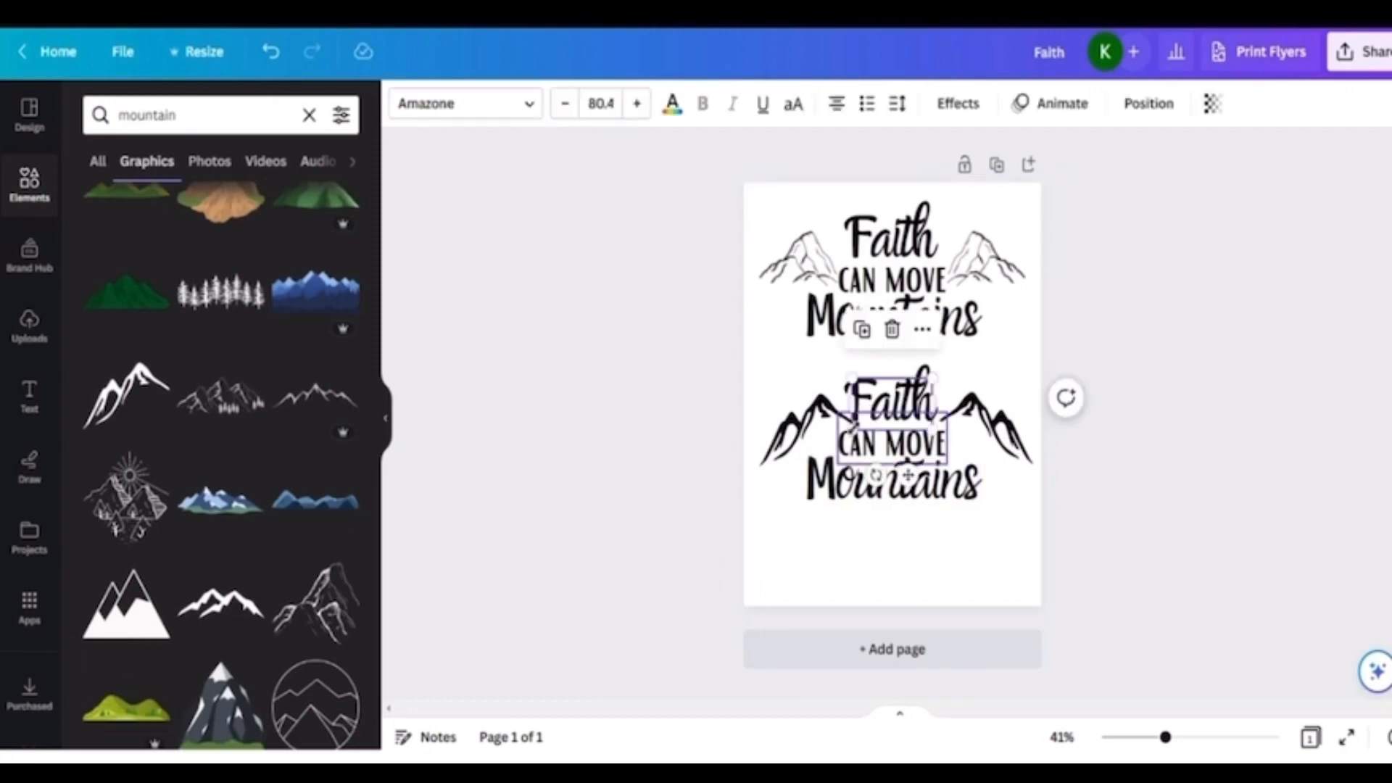
pyautogui.moveTo(852, 428); pyautogui.dragTo(828, 446)
pyautogui.moveTo(893, 403); pyautogui.dragTo(880, 393)
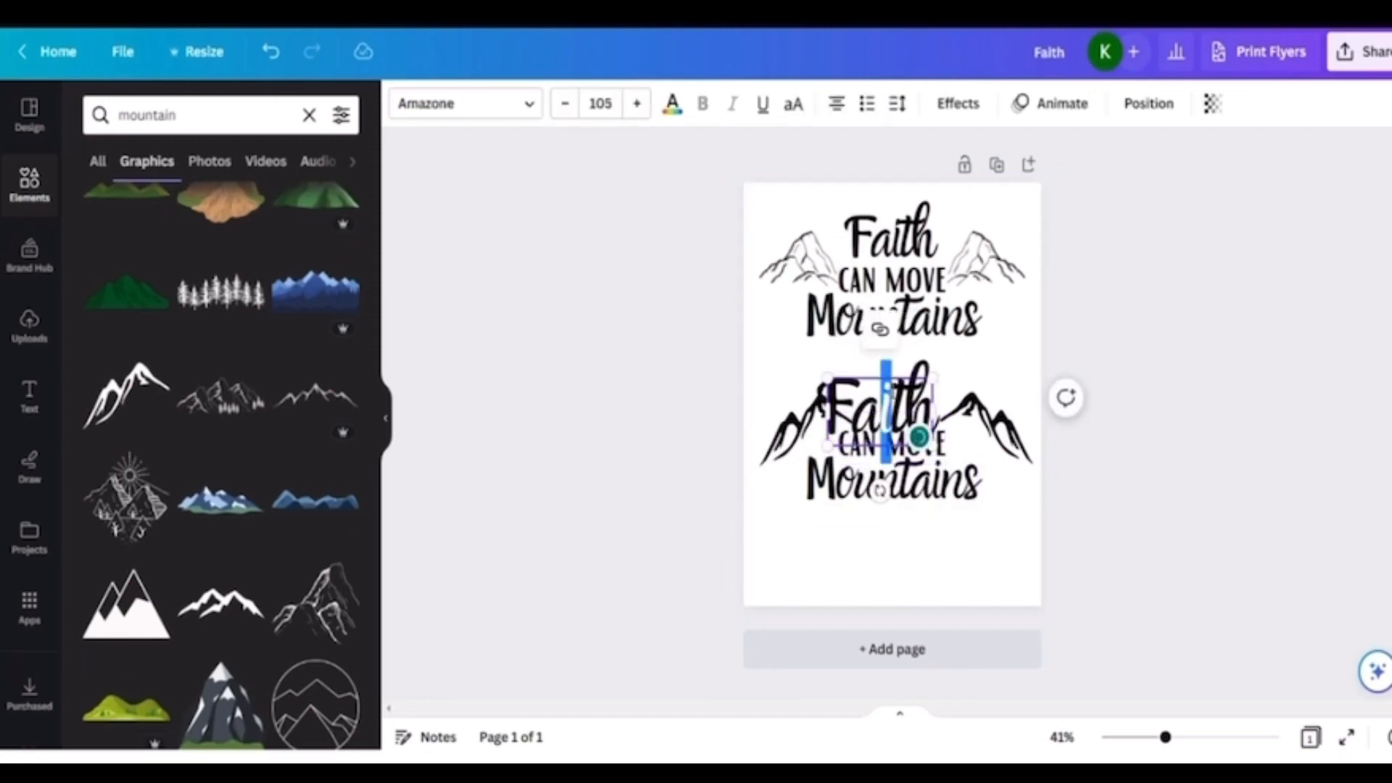
pyautogui.click(1032, 375)
pyautogui.click(891, 392)
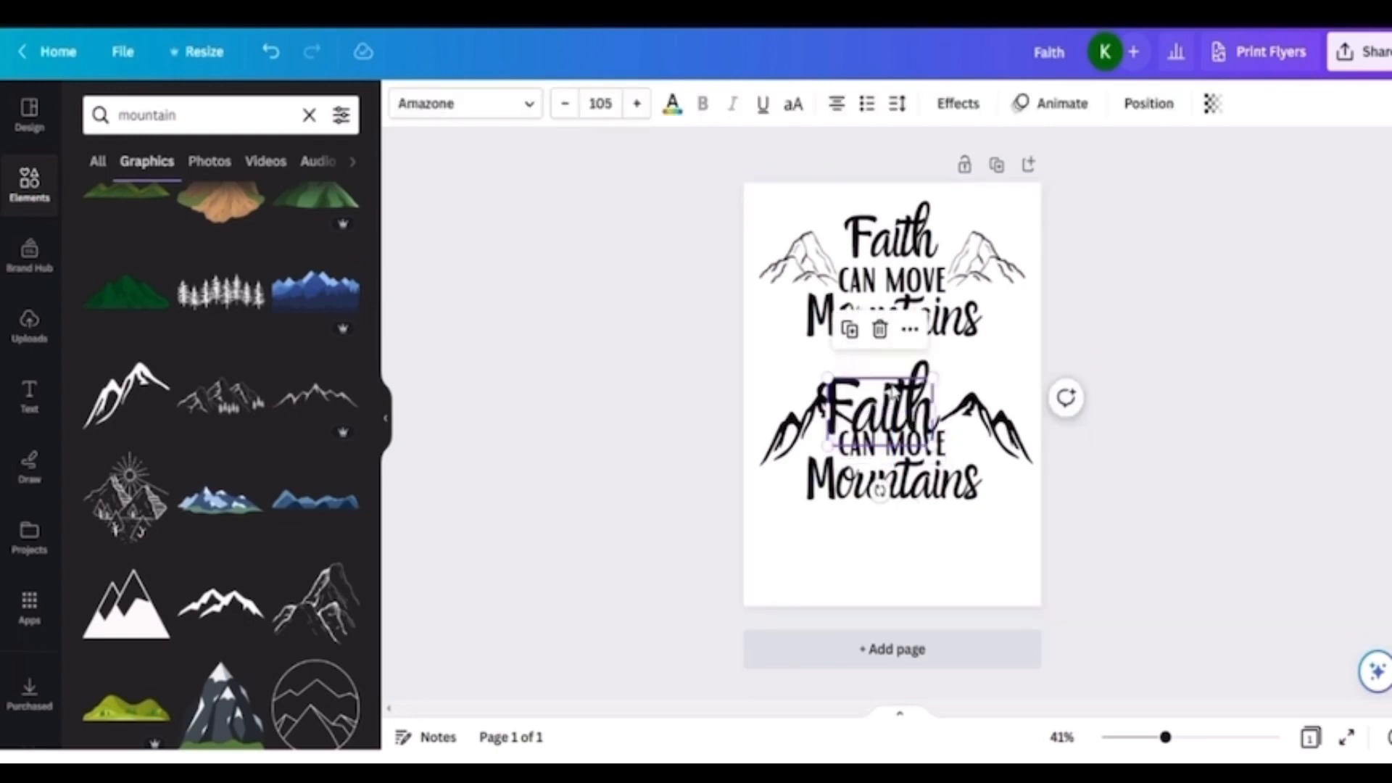
pyautogui.moveTo(896, 397); pyautogui.dragTo(907, 380)
# - Enlarge the lower "Mountains" to font size 116 and center it beneath "CAN MOVE"
pyautogui.click(953, 497)
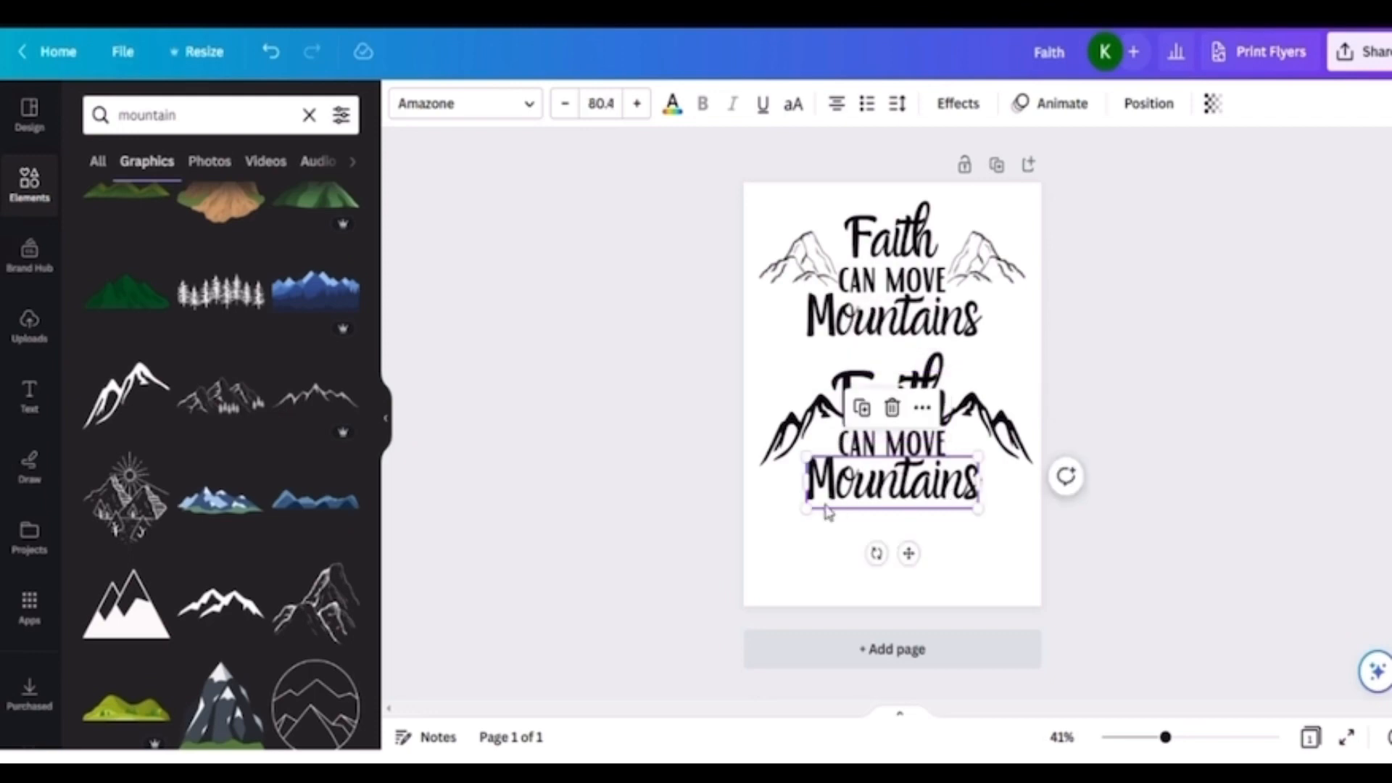
pyautogui.moveTo(805, 509); pyautogui.dragTo(732, 530)
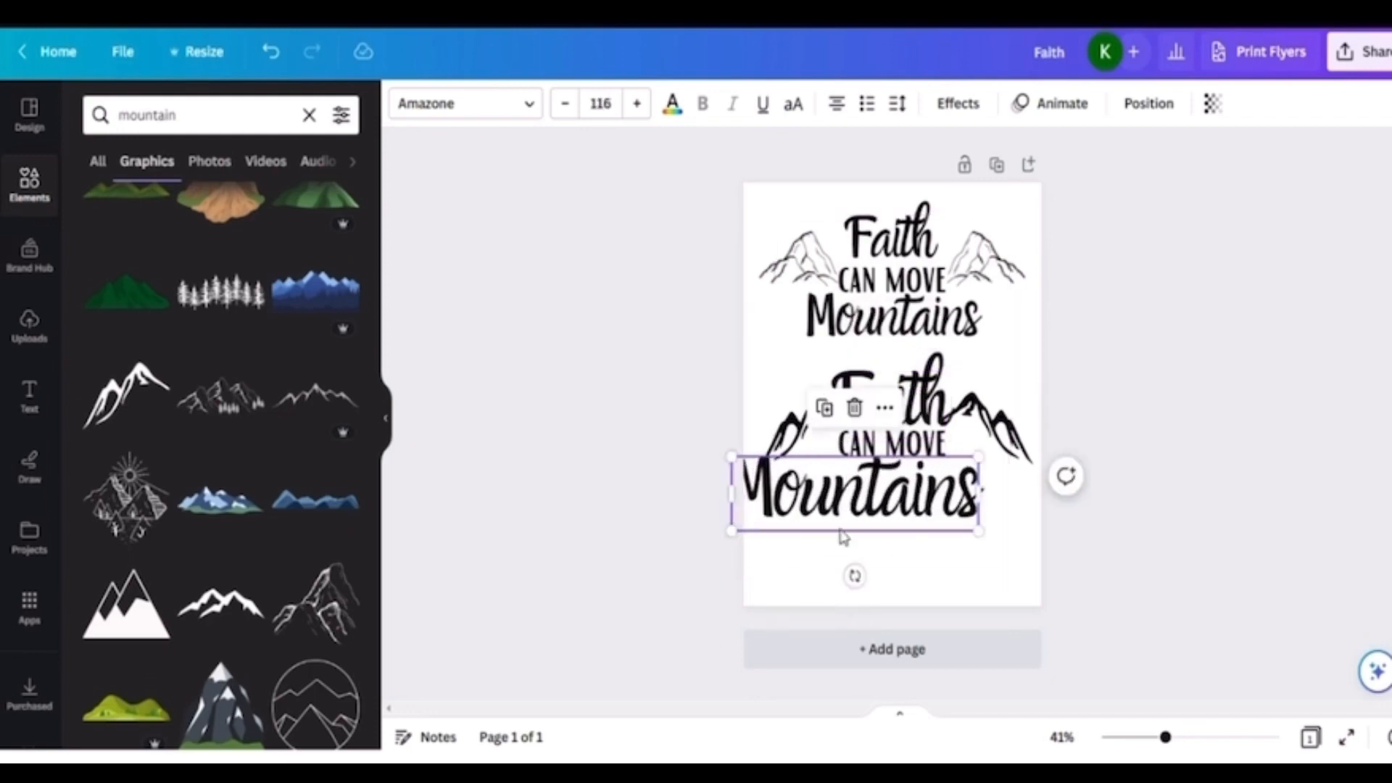
pyautogui.moveTo(853, 484); pyautogui.dragTo(888, 483)
pyautogui.click(997, 577)
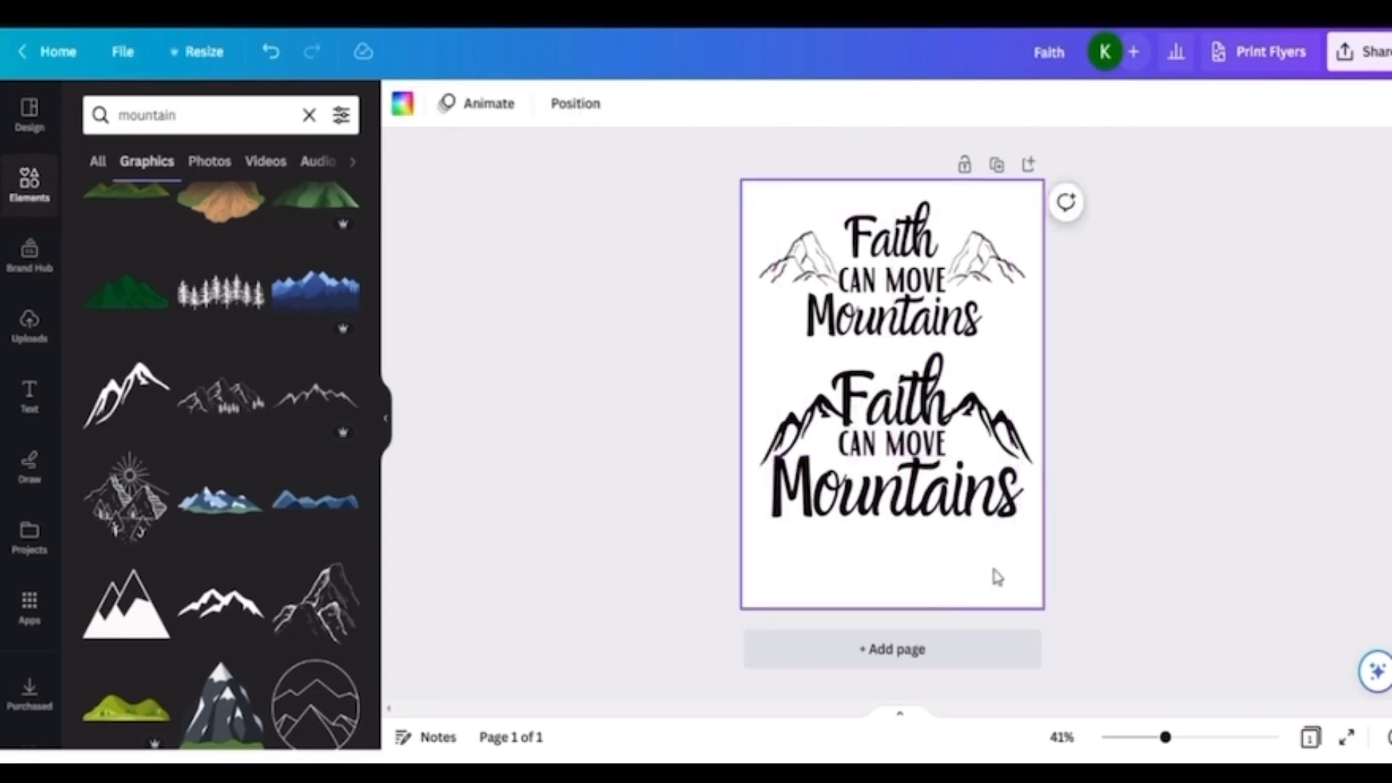
pyautogui.click(959, 503)
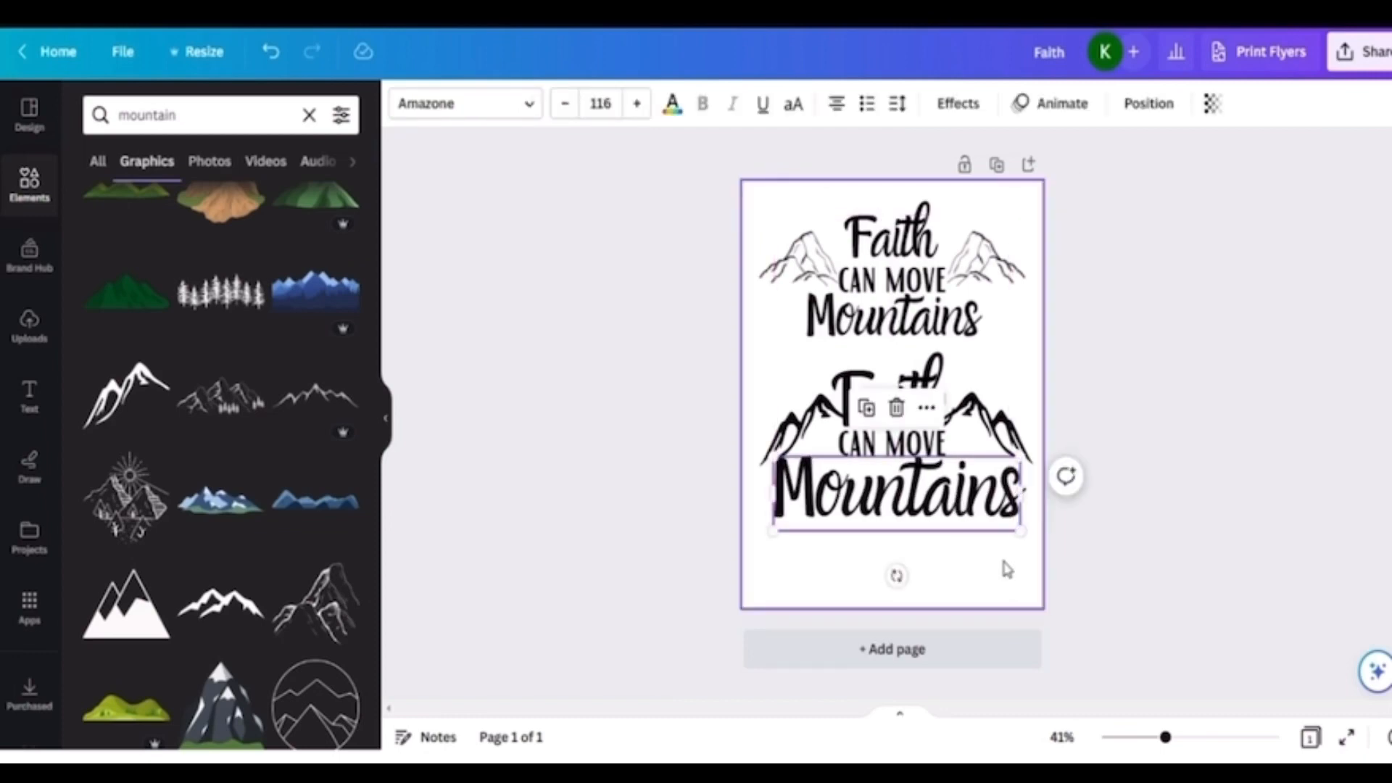
pyautogui.click(1002, 590)
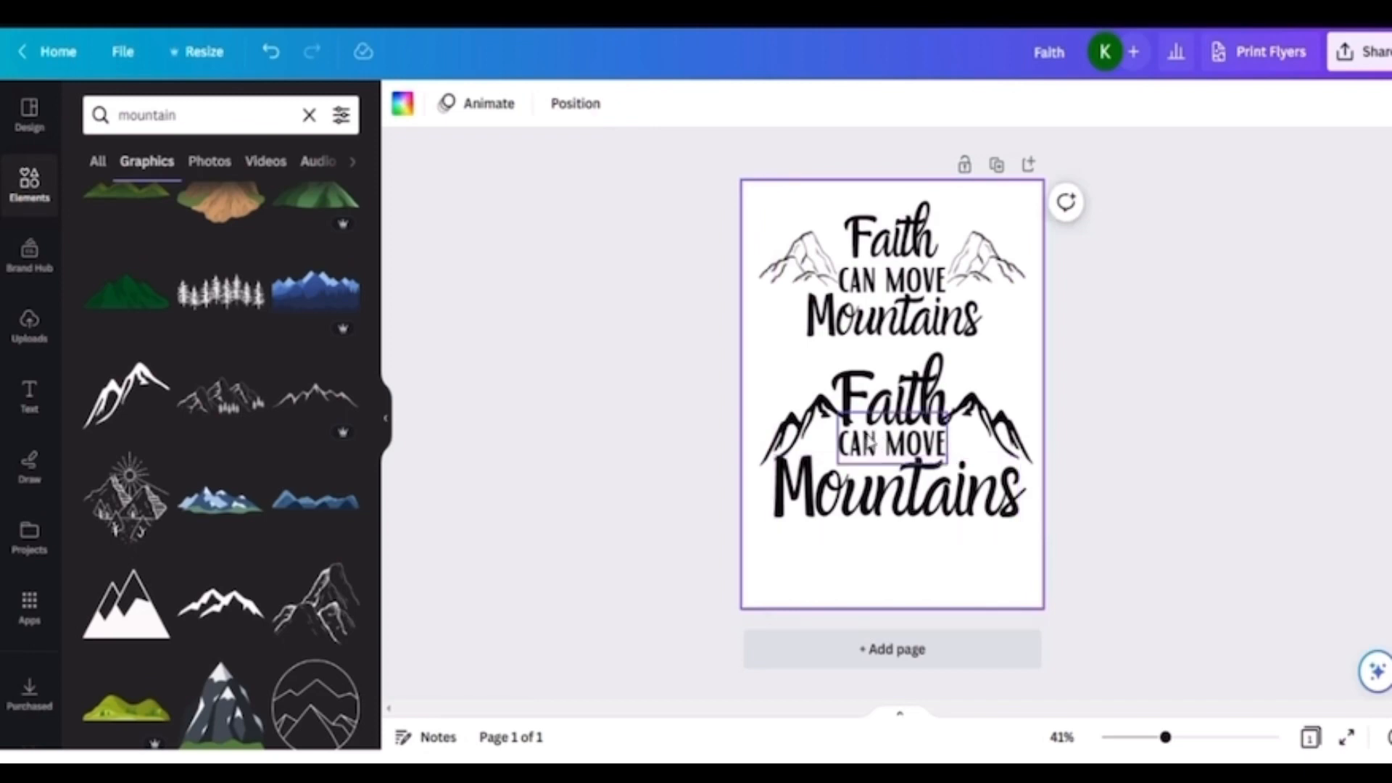
# - Reduce the font size of the lower "Faith" to about 98
pyautogui.click(899, 399)
pyautogui.click(565, 109)
pyautogui.click(565, 109)
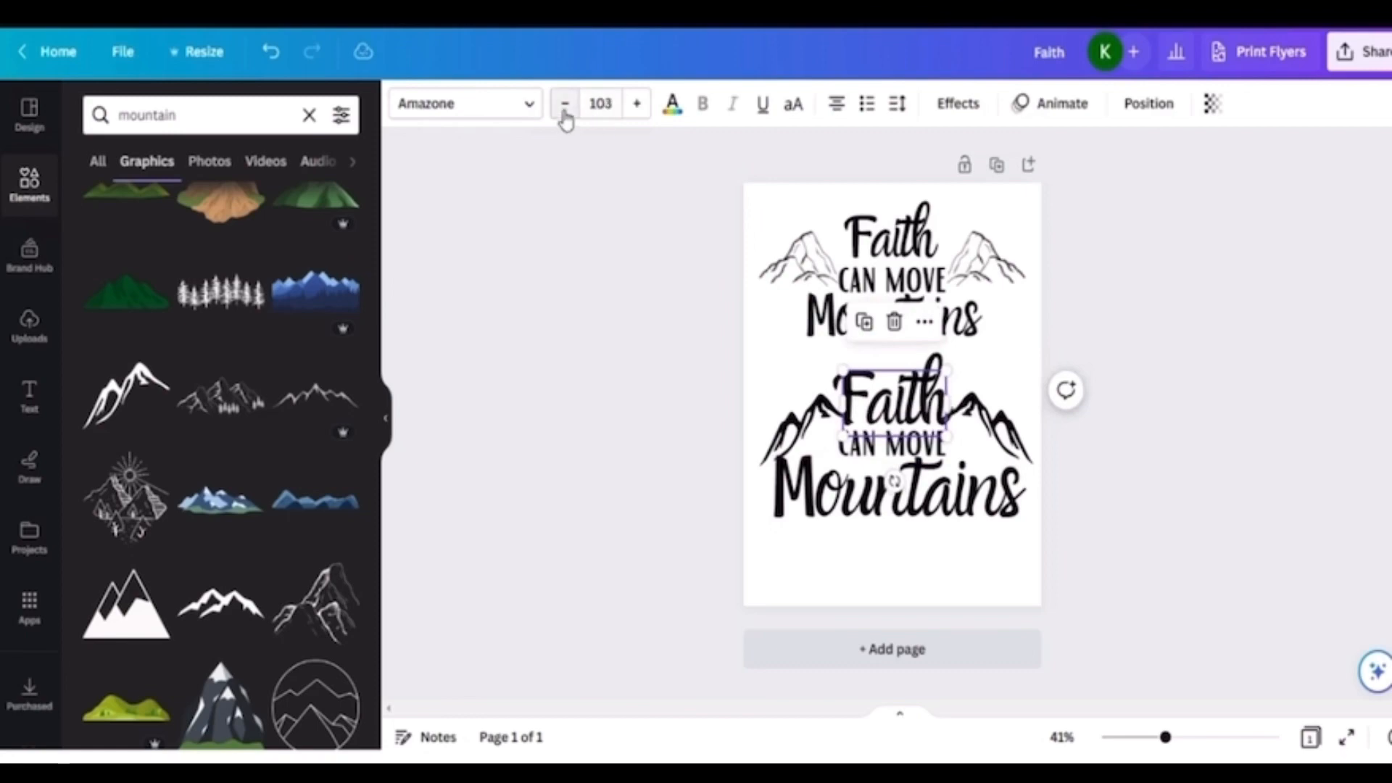
pyautogui.click(565, 108)
pyautogui.click(565, 109)
pyautogui.click(565, 108)
pyautogui.click(565, 109)
pyautogui.click(565, 111)
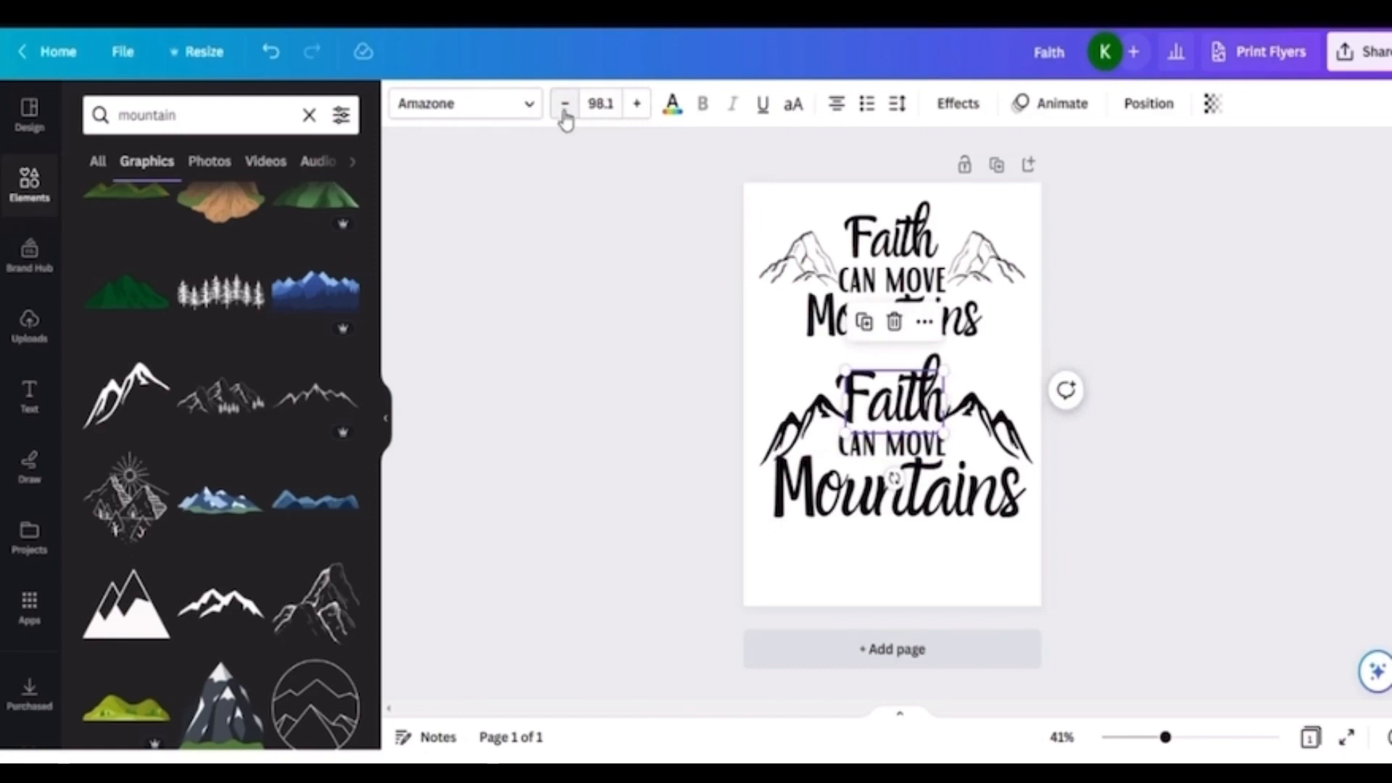
pyautogui.click(565, 111)
pyautogui.click(829, 555)
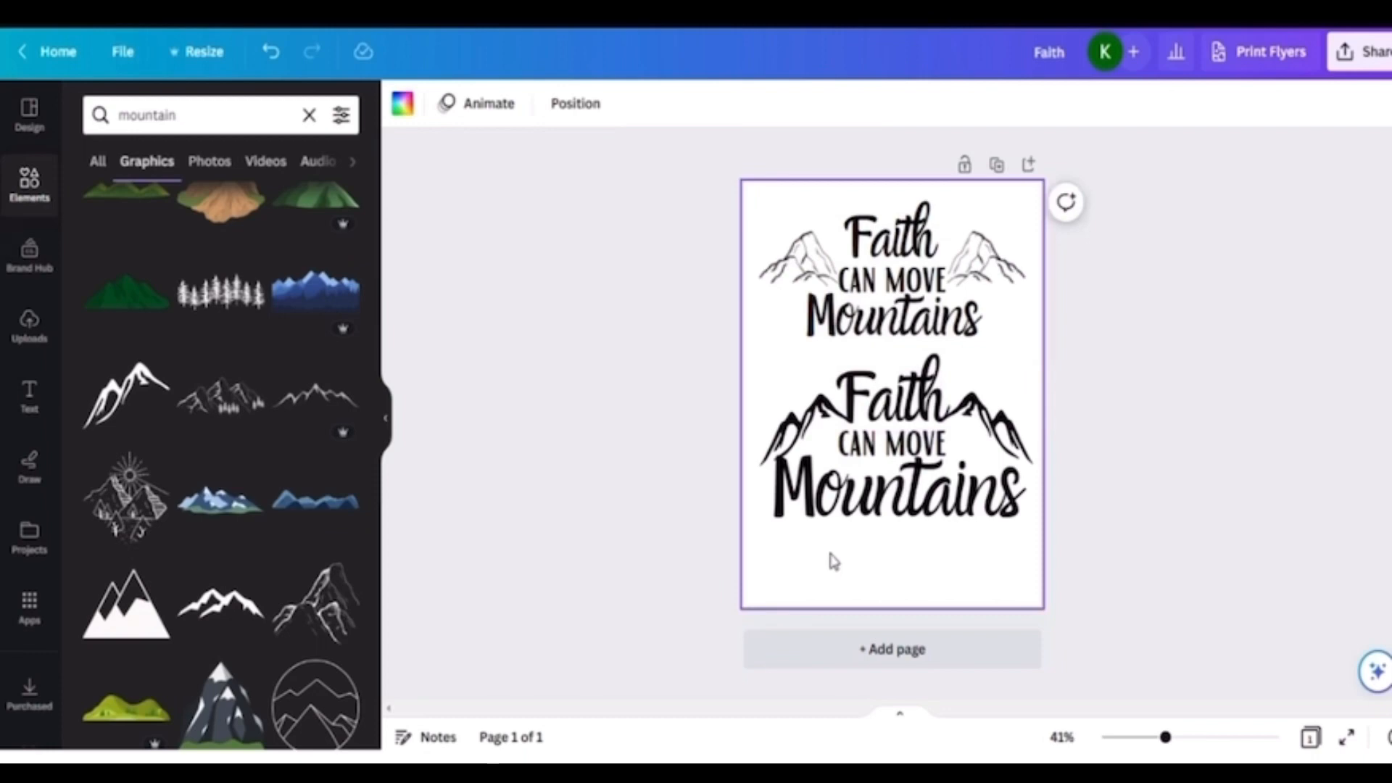
# - Tilt the left brush-style mountain slightly clockwise and the right one about 4° counterclockwise so they mirror each other
pyautogui.click(816, 425)
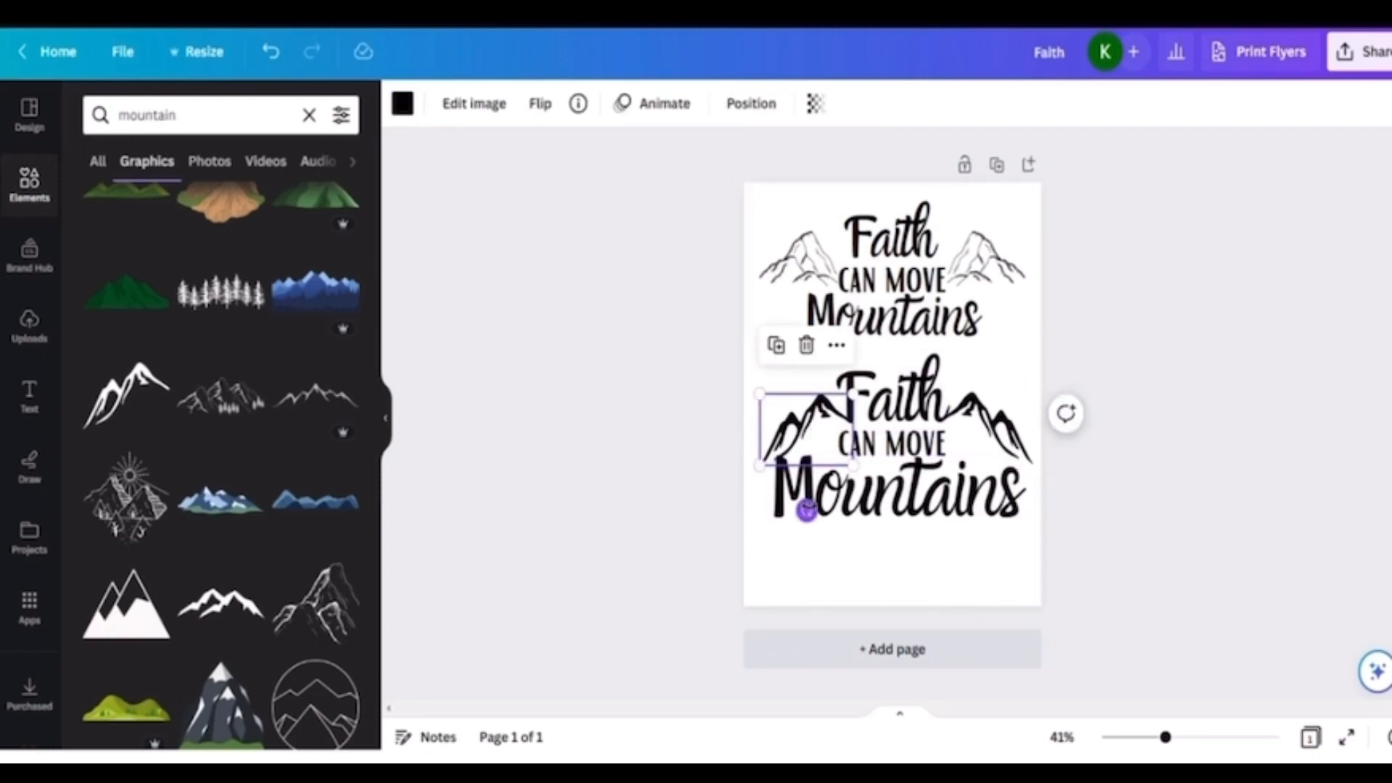
pyautogui.moveTo(806, 511); pyautogui.dragTo(806, 511)
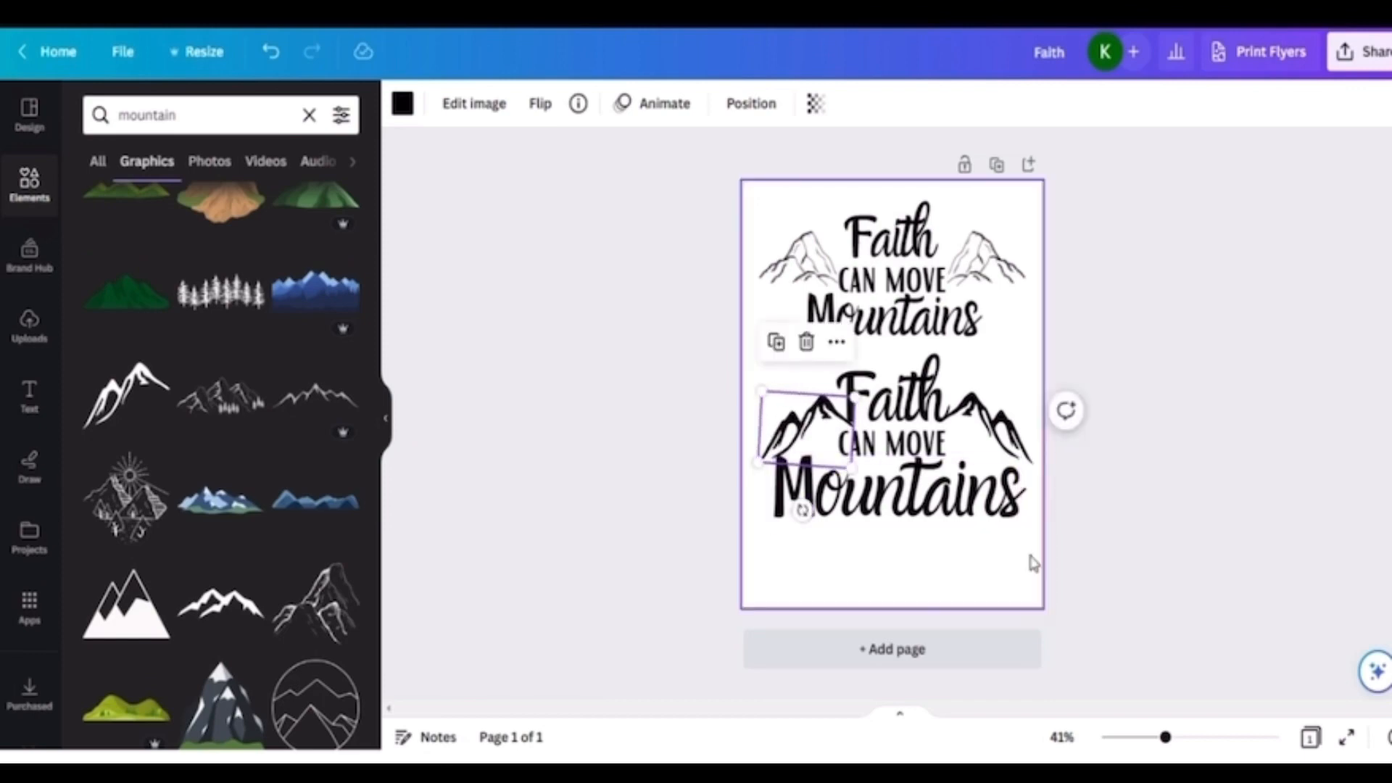
pyautogui.click(1033, 561)
pyautogui.click(1014, 415)
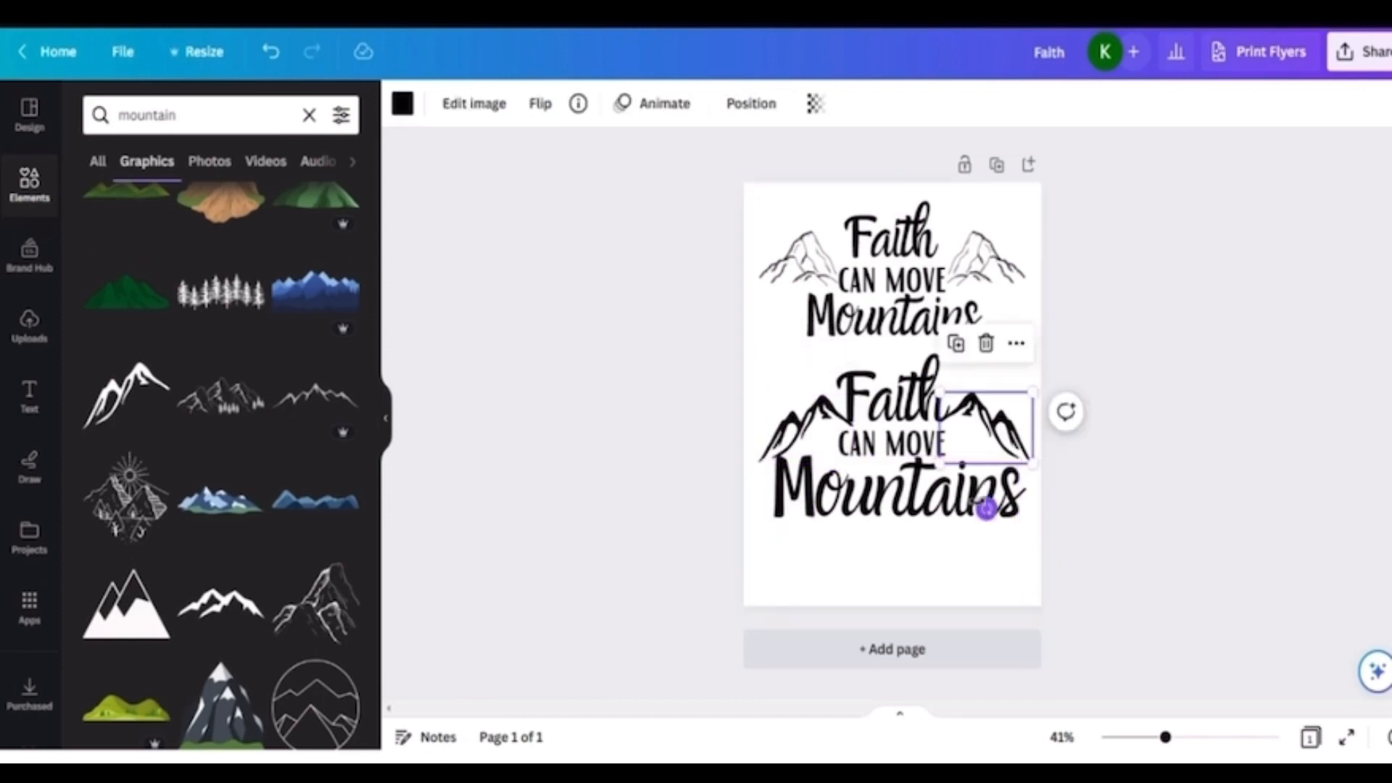
pyautogui.moveTo(987, 508); pyautogui.dragTo(991, 508)
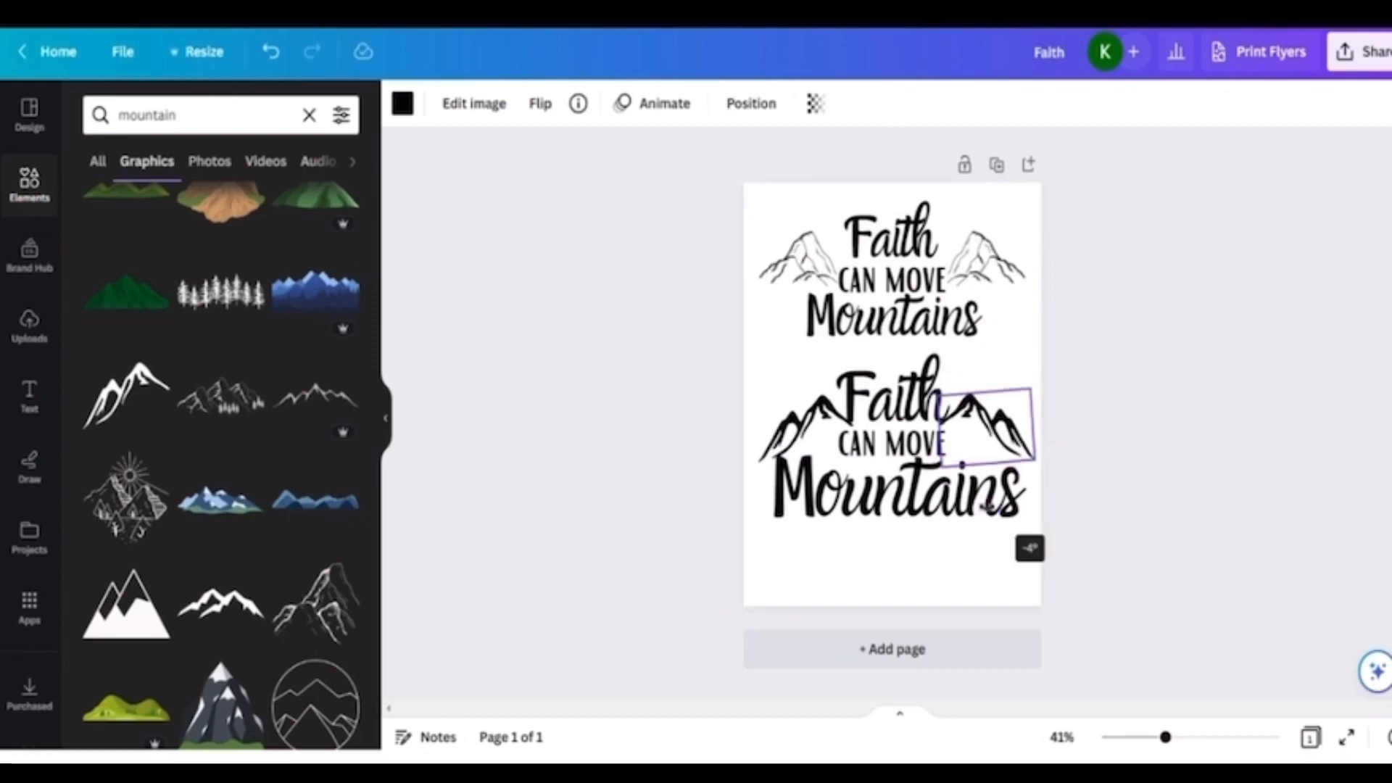
pyautogui.moveTo(987, 505); pyautogui.dragTo(990, 500)
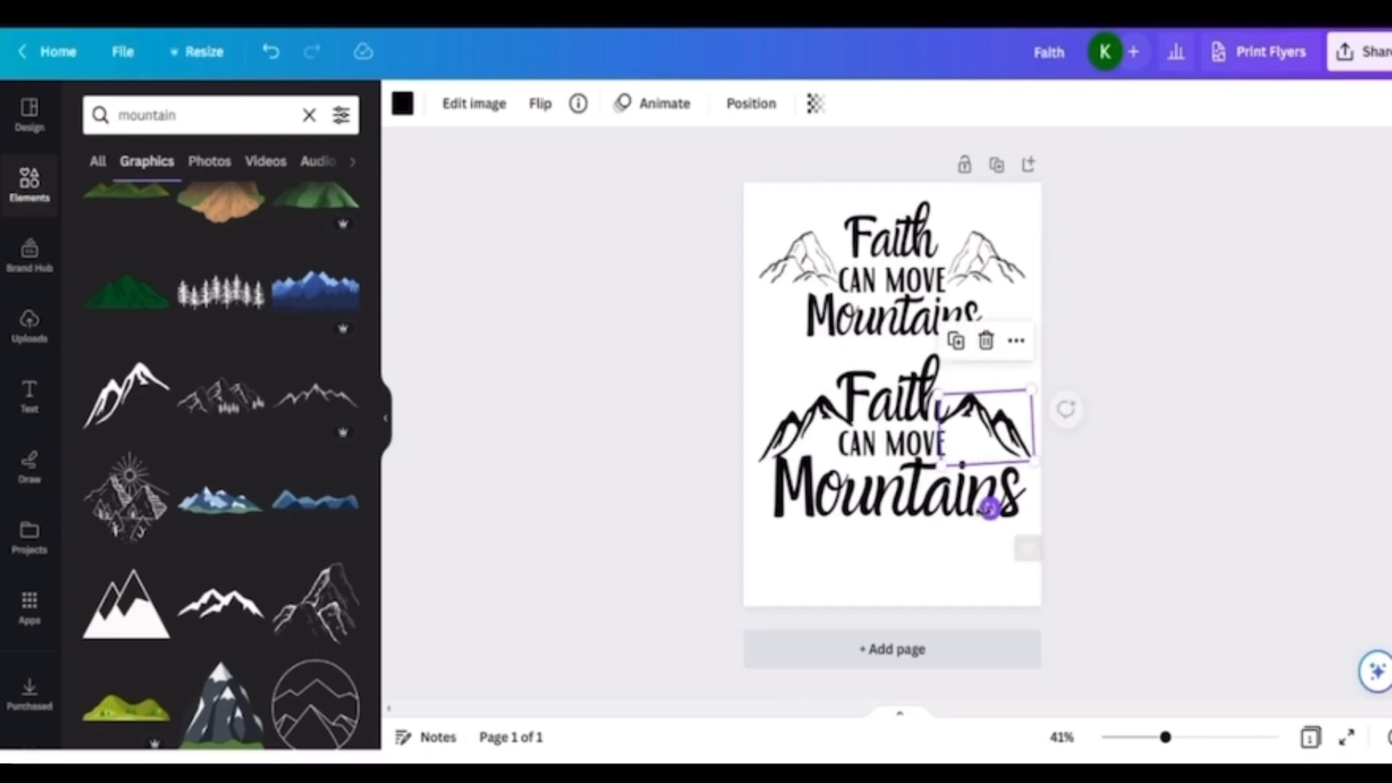
pyautogui.click(934, 586)
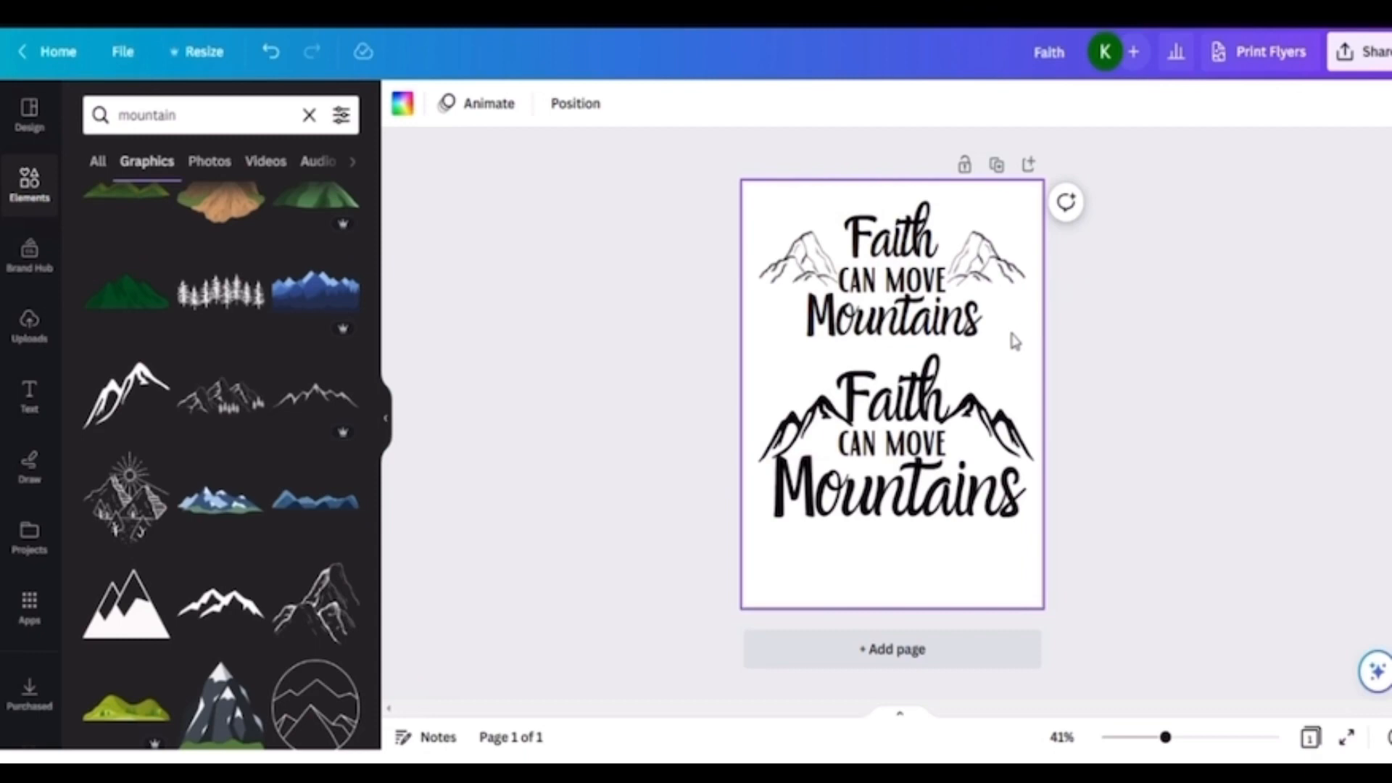
# - Delete the whole upper design variation with the outline mountains and its text
pyautogui.moveTo(1015, 342); pyautogui.dragTo(753, 210)
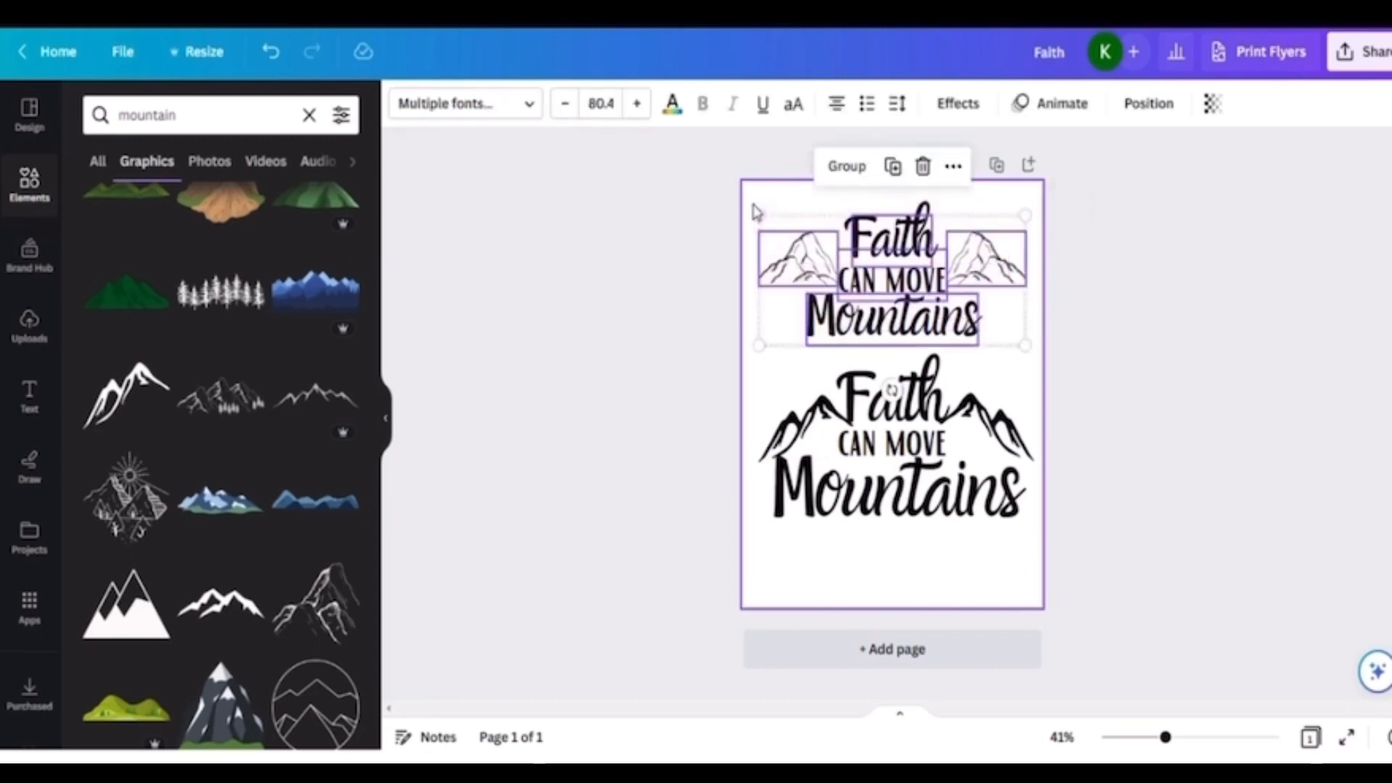
pyautogui.press('Delete')
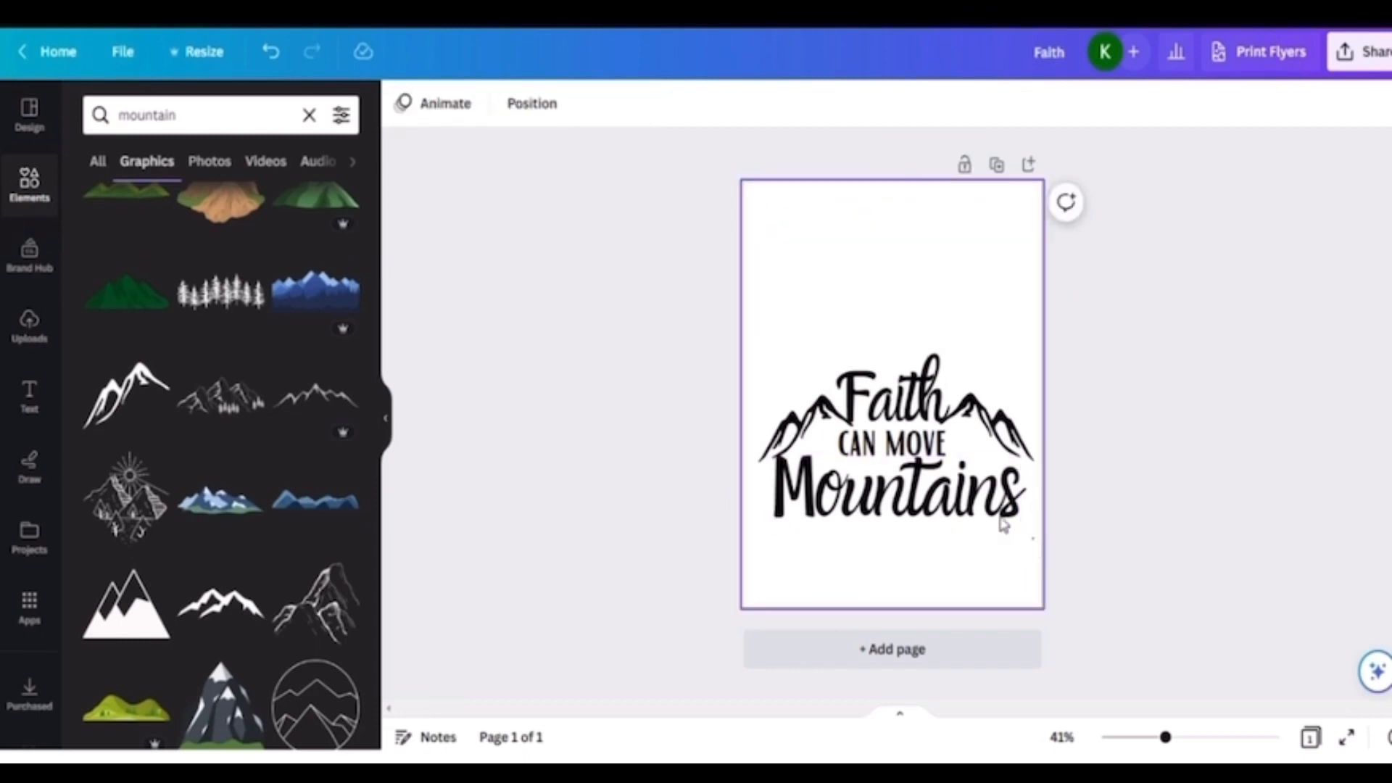
# - Group the remaining text and brush-style mountains and move the group into the upper half of the page
pyautogui.moveTo(1035, 540); pyautogui.dragTo(746, 326)
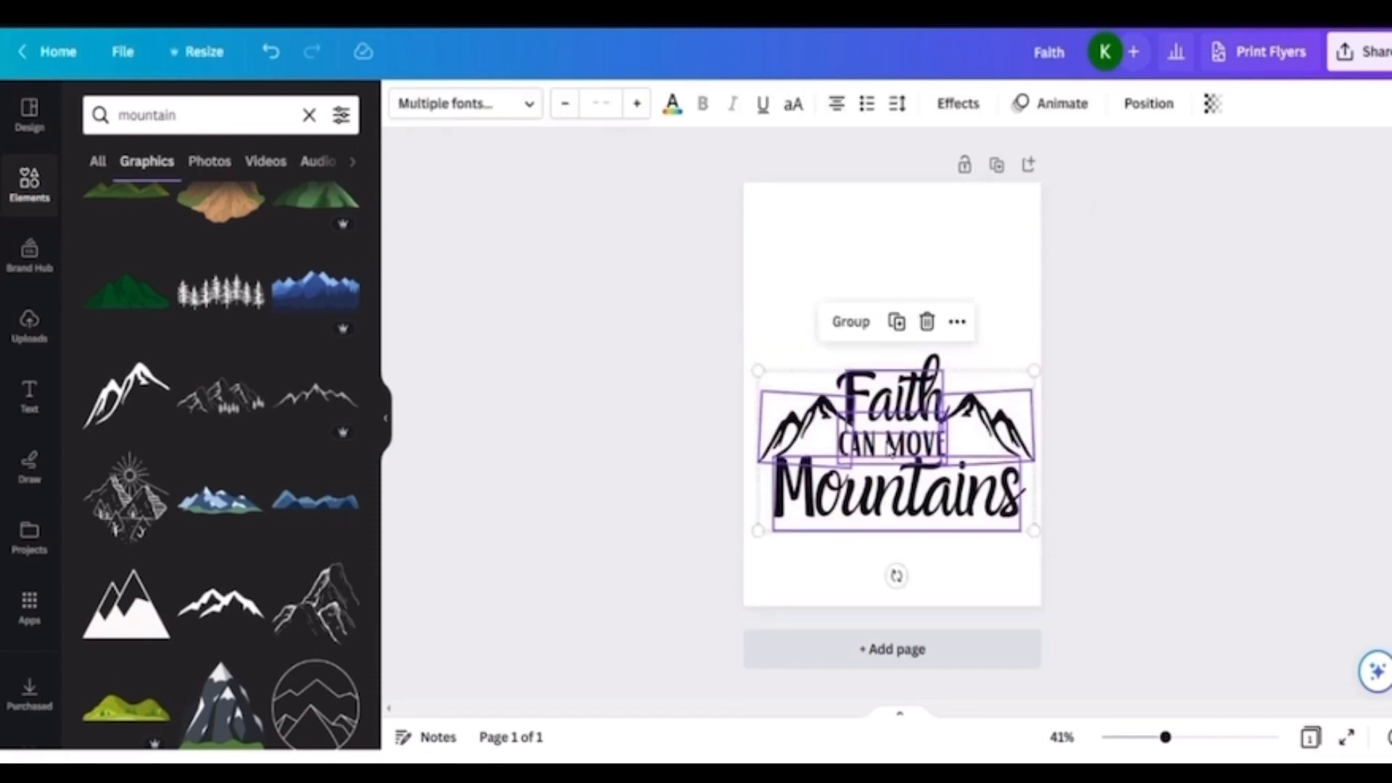
pyautogui.click(851, 323)
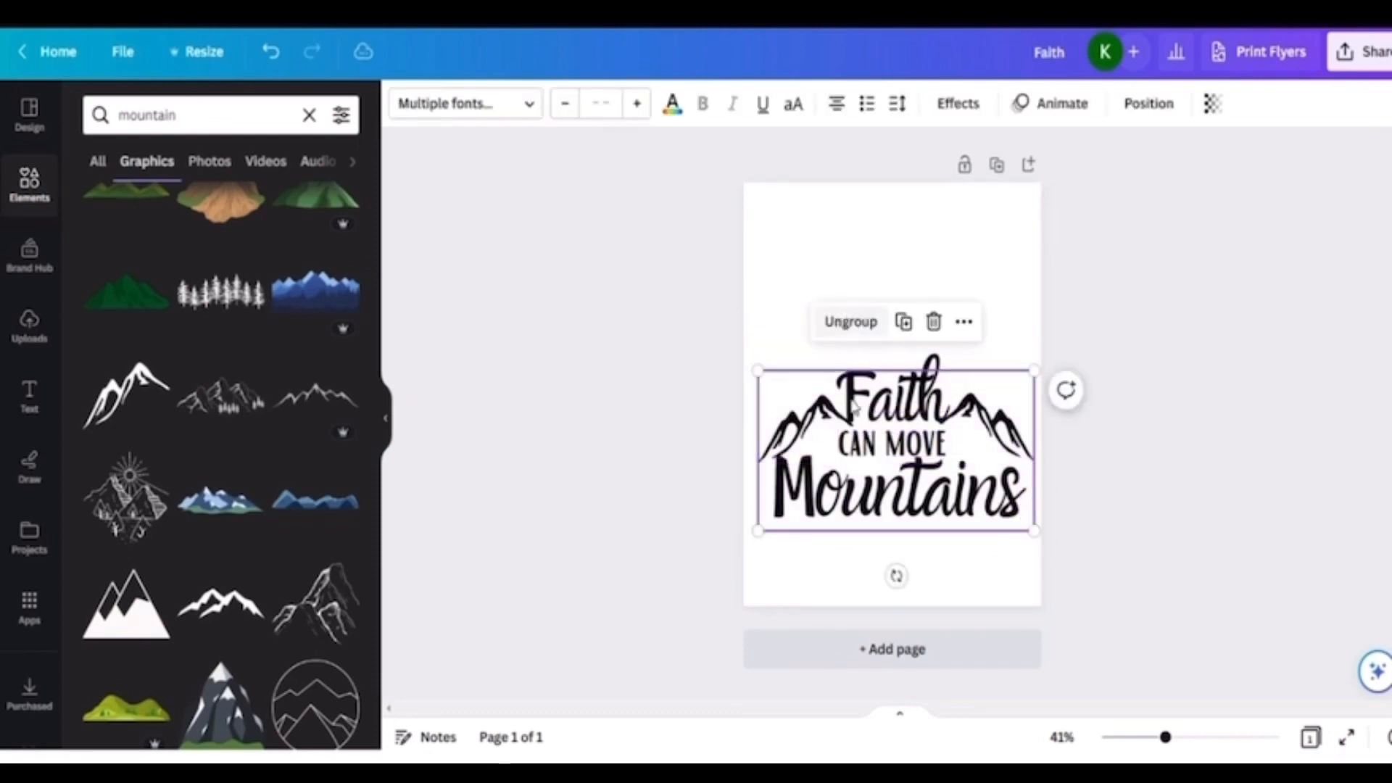
pyautogui.moveTo(886, 462); pyautogui.dragTo(882, 341)
pyautogui.click(954, 446)
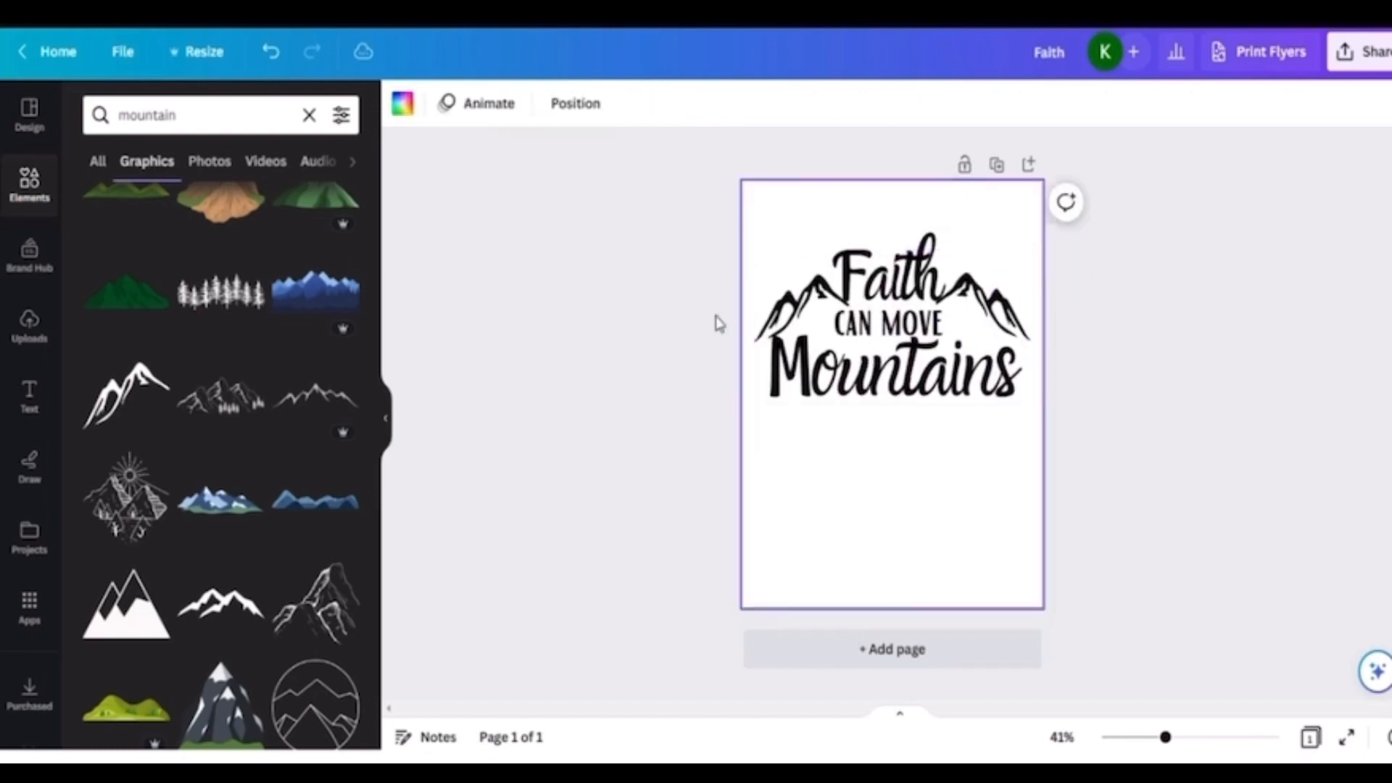
# - Add a heading reading "Matthew 17:20" directly below "Mountains"
pyautogui.click(30, 392)
pyautogui.click(171, 282)
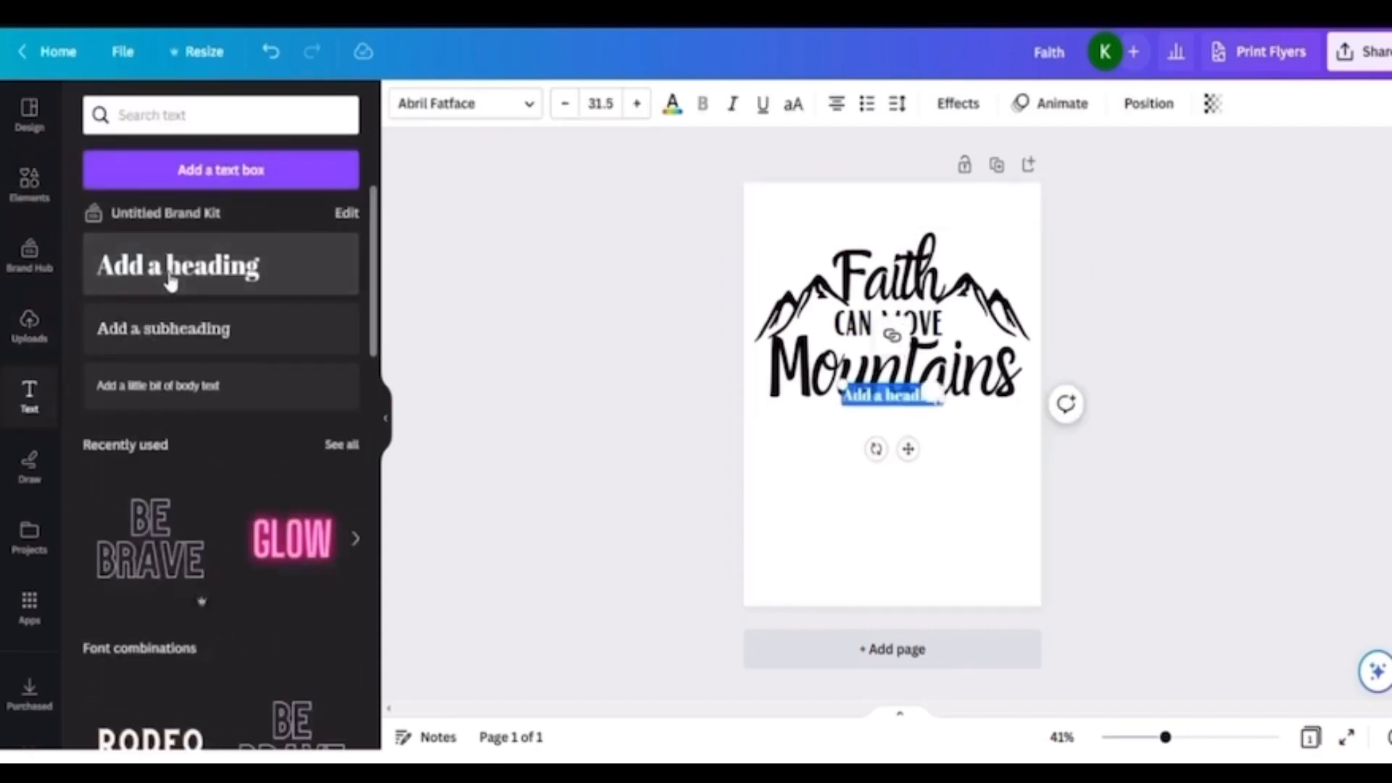
pyautogui.moveTo(908, 449); pyautogui.dragTo(908, 474)
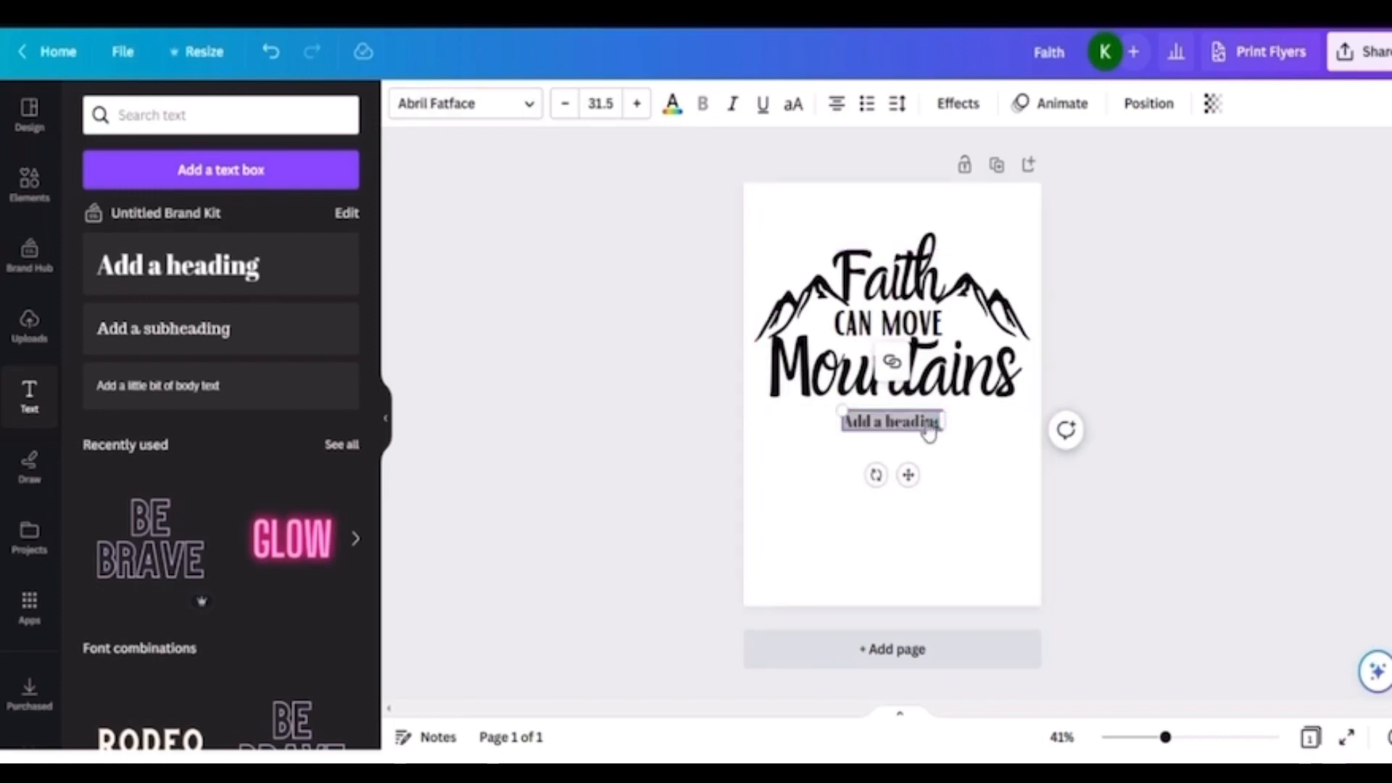
pyautogui.click(872, 421)
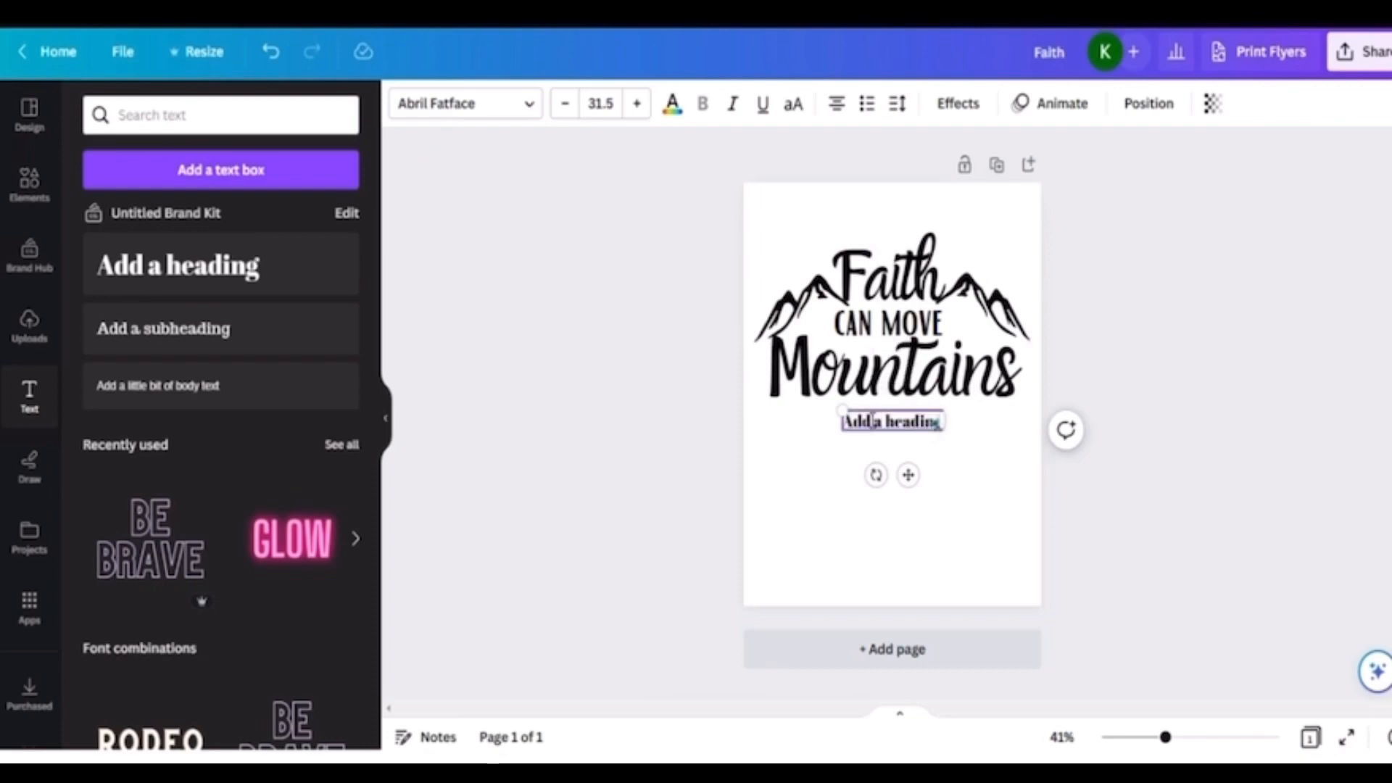
pyautogui.hotkey('ctrl', 'a')
pyautogui.write('Mo')
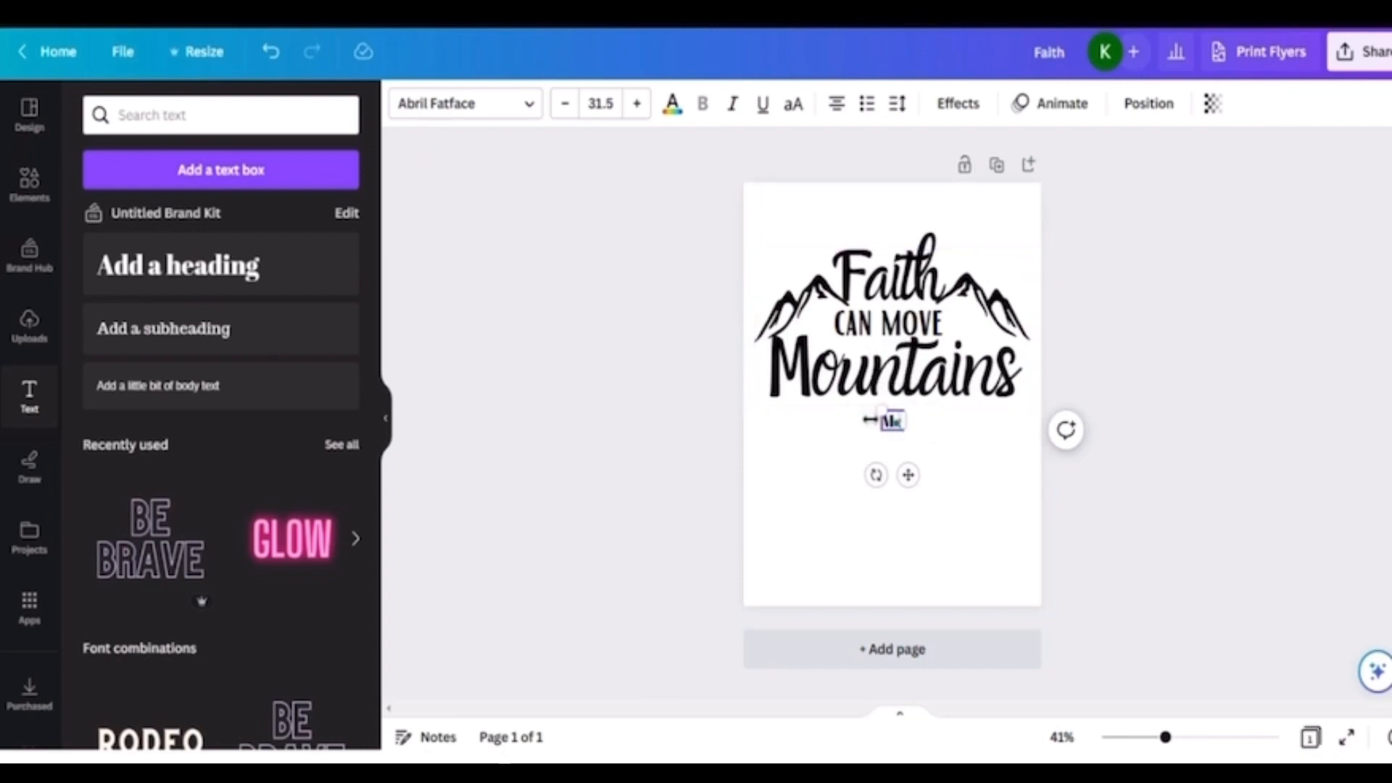
pyautogui.write('tthew')
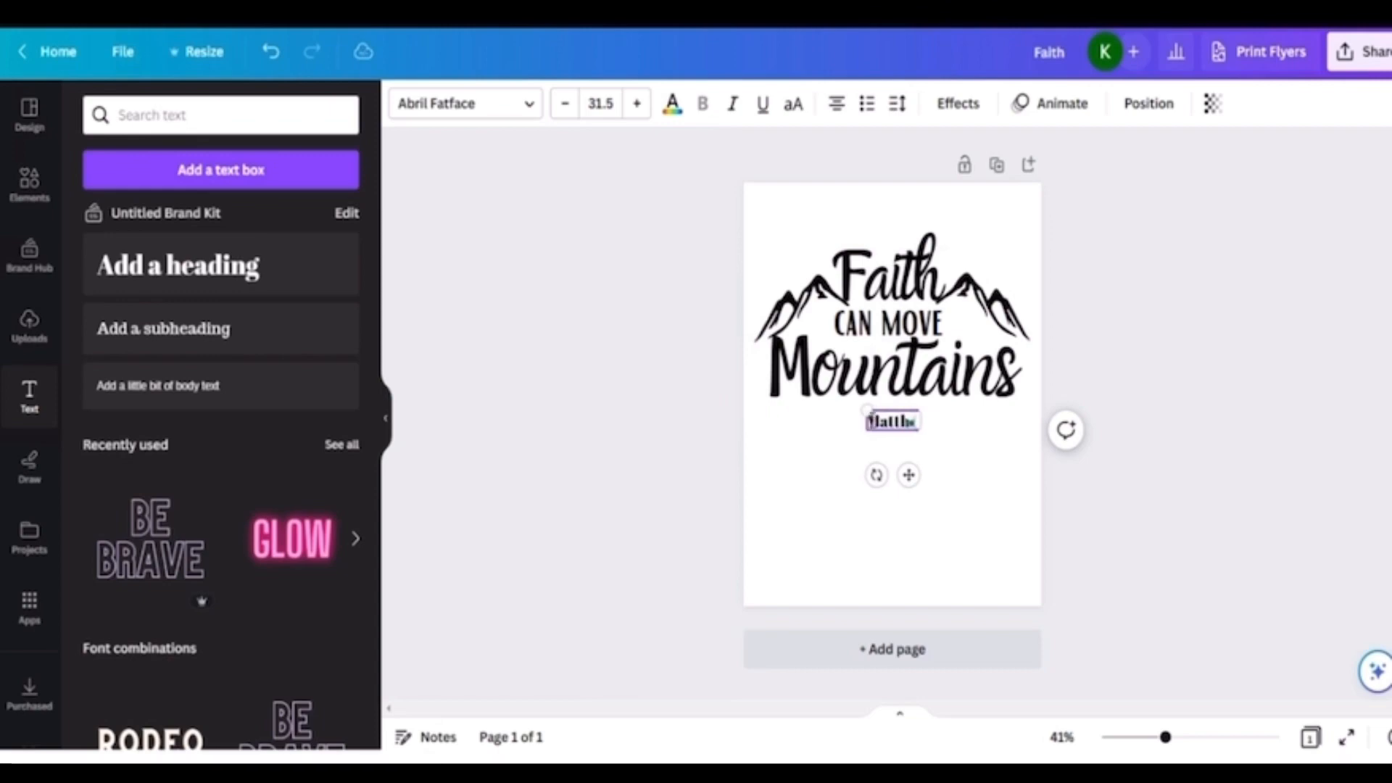
pyautogui.write(' 17')
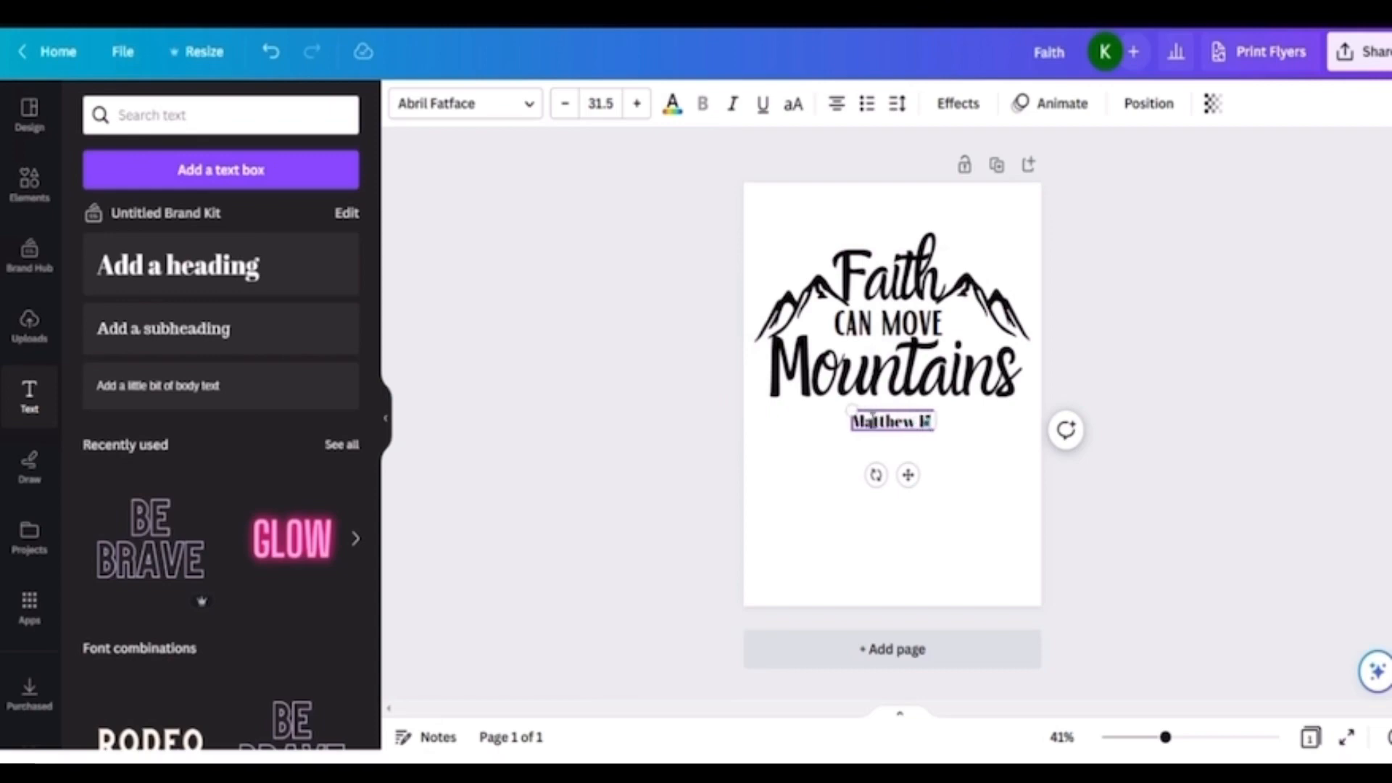
pyautogui.write(':20')
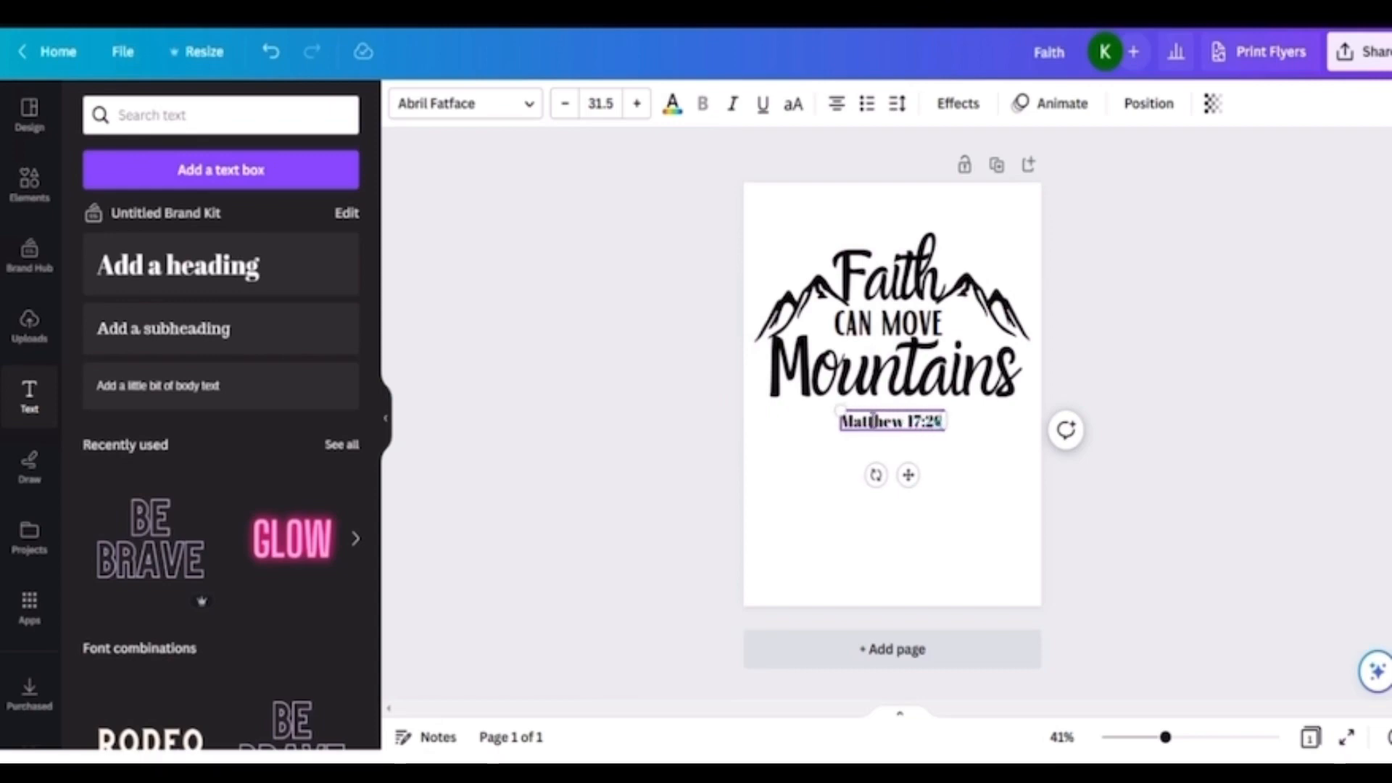
pyautogui.click(817, 511)
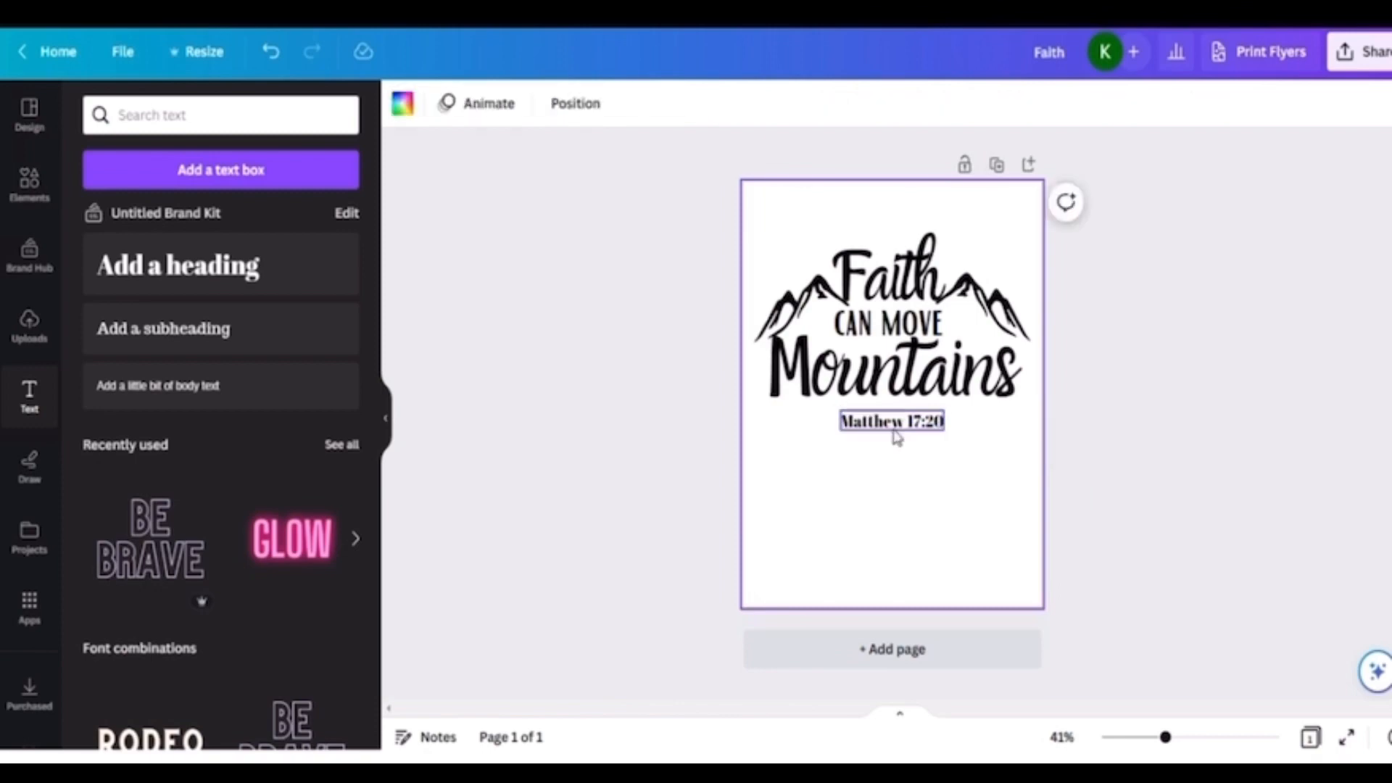
# - Nudge the "Matthew 17:20" text up slightly, closer to "Mountains"
pyautogui.click(902, 429)
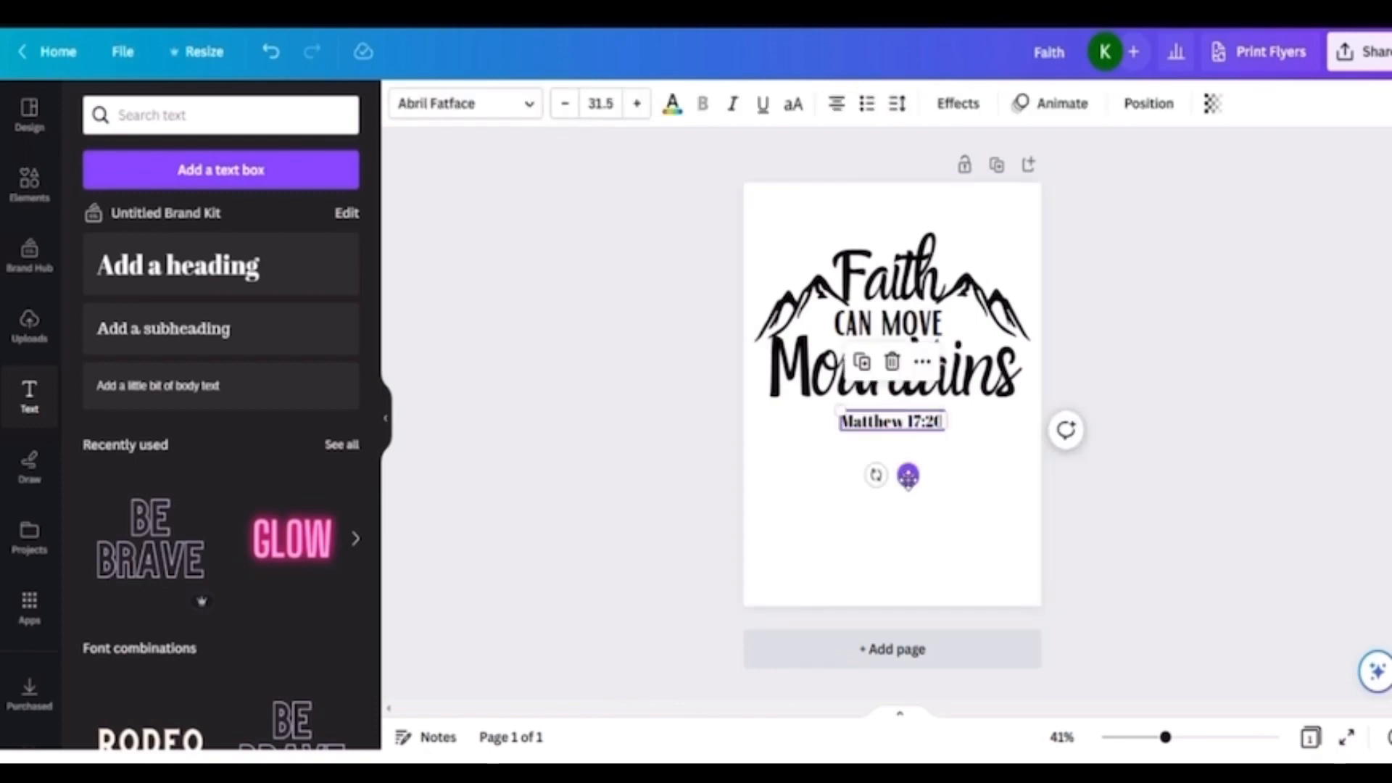
pyautogui.moveTo(907, 473); pyautogui.dragTo(907, 480)
pyautogui.press('Up')
pyautogui.press('Up')
pyautogui.press('Up')
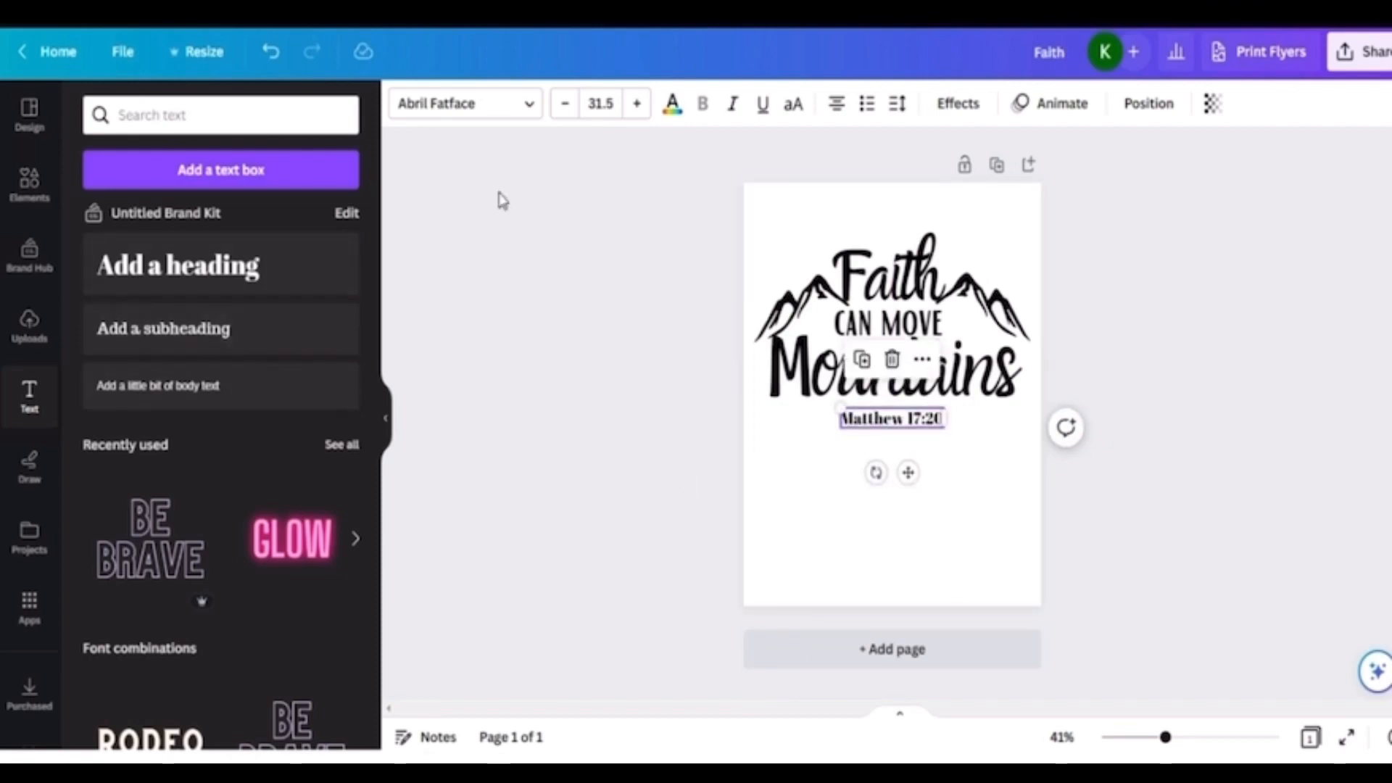
# - Change the "Matthew 17:20" text to the Kavivanar handwriting font and move it slightly lower below "Mountains"
pyautogui.click(528, 106)
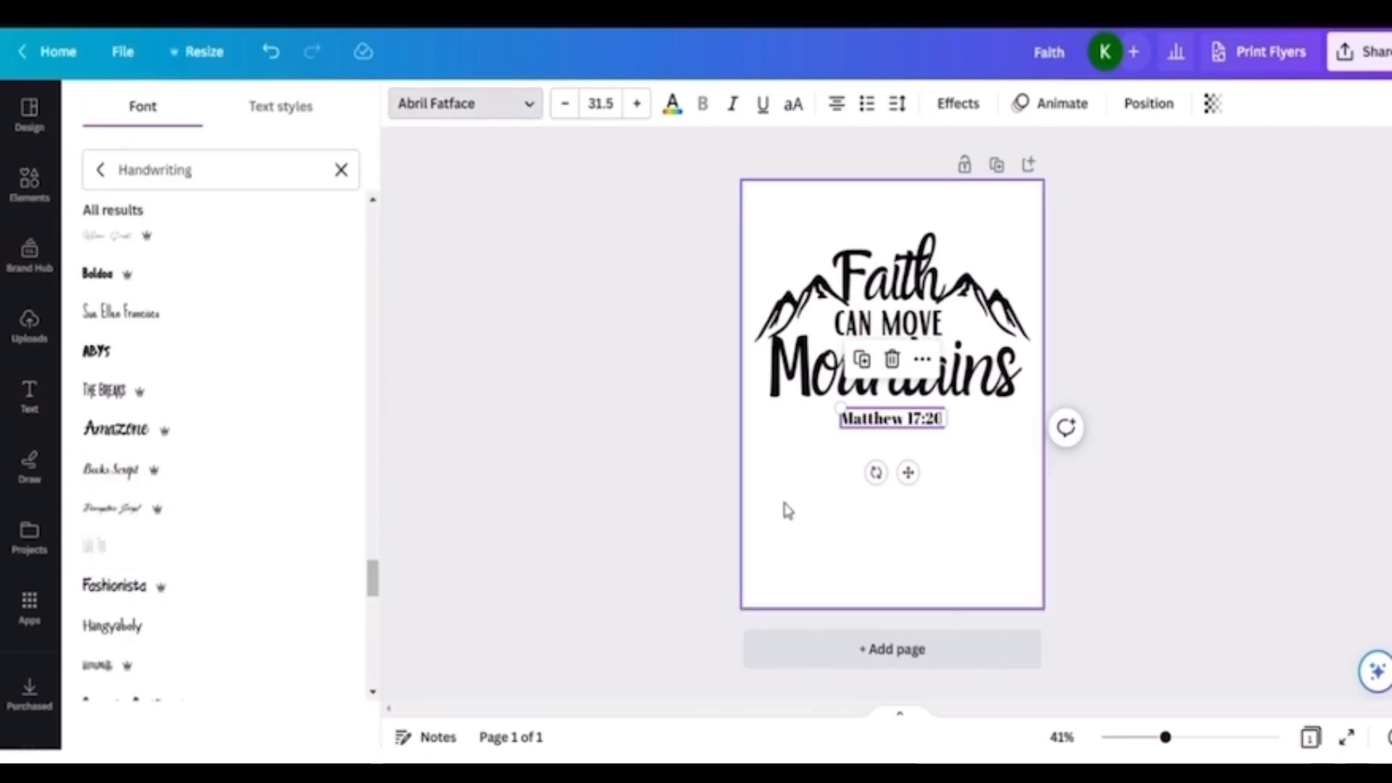
pyautogui.click(772, 384)
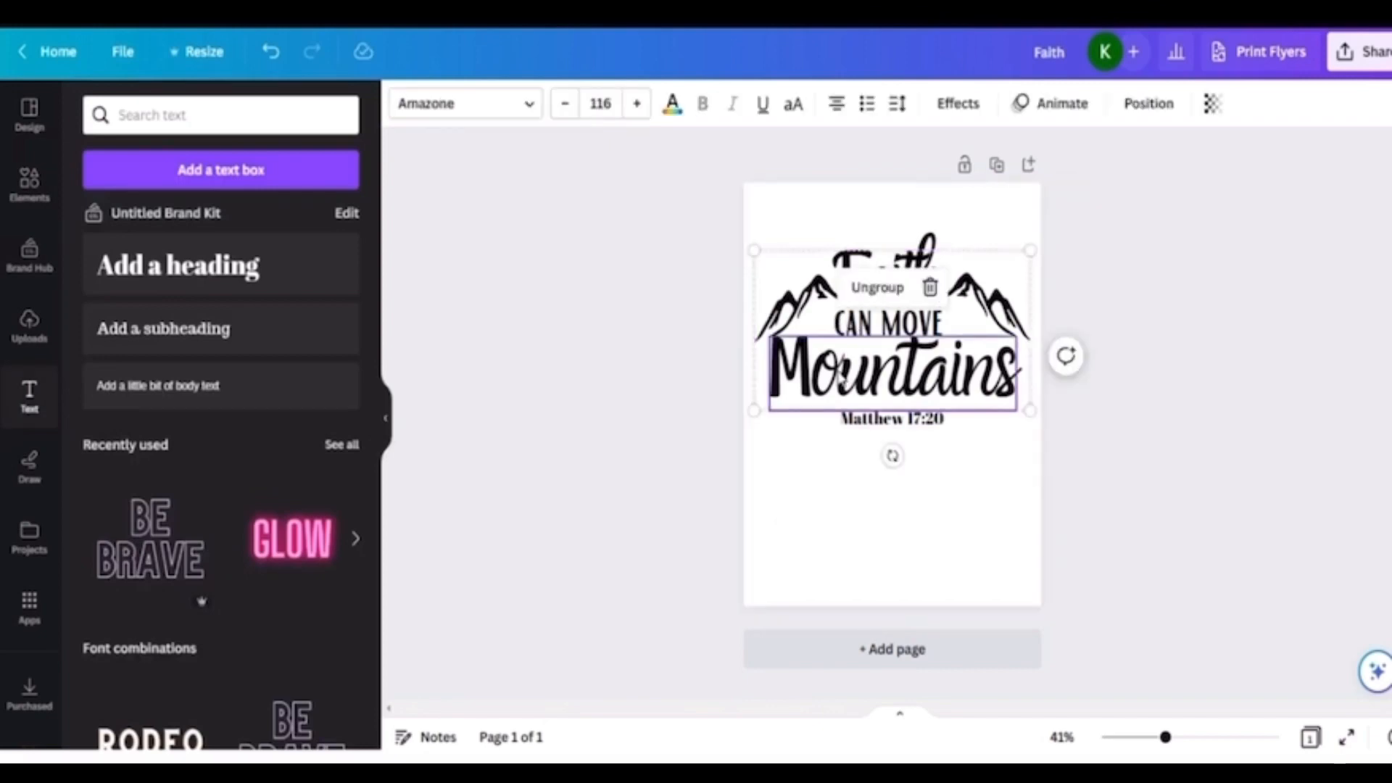
pyautogui.click(868, 425)
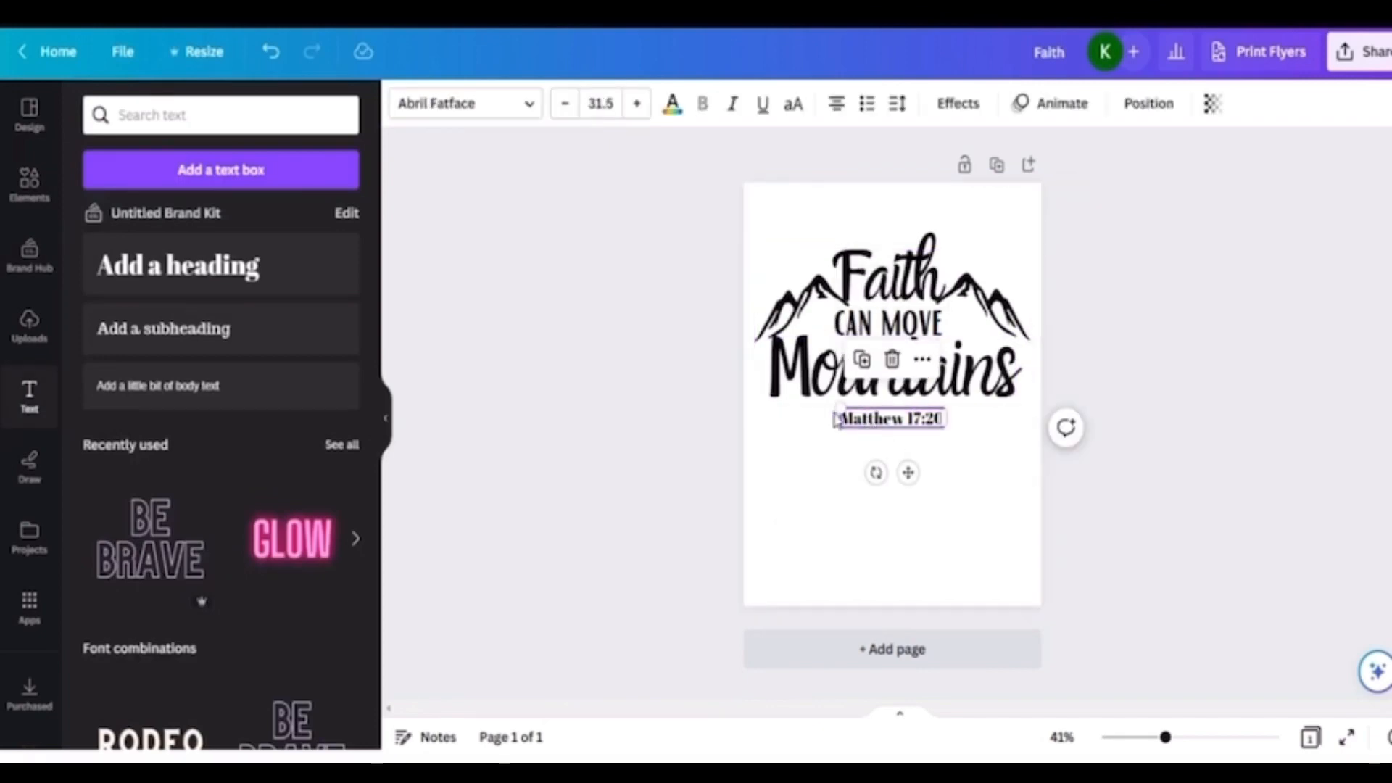
pyautogui.click(529, 107)
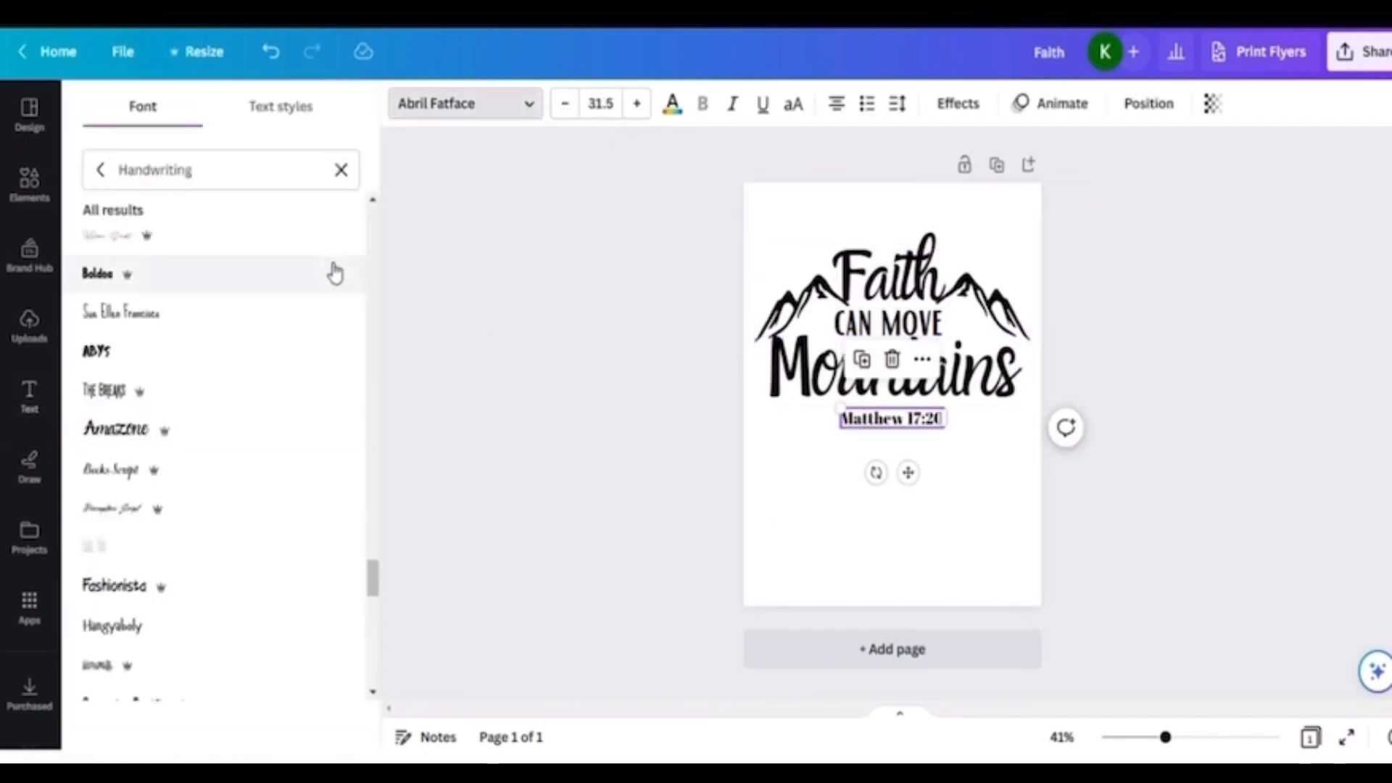
pyautogui.click(152, 317)
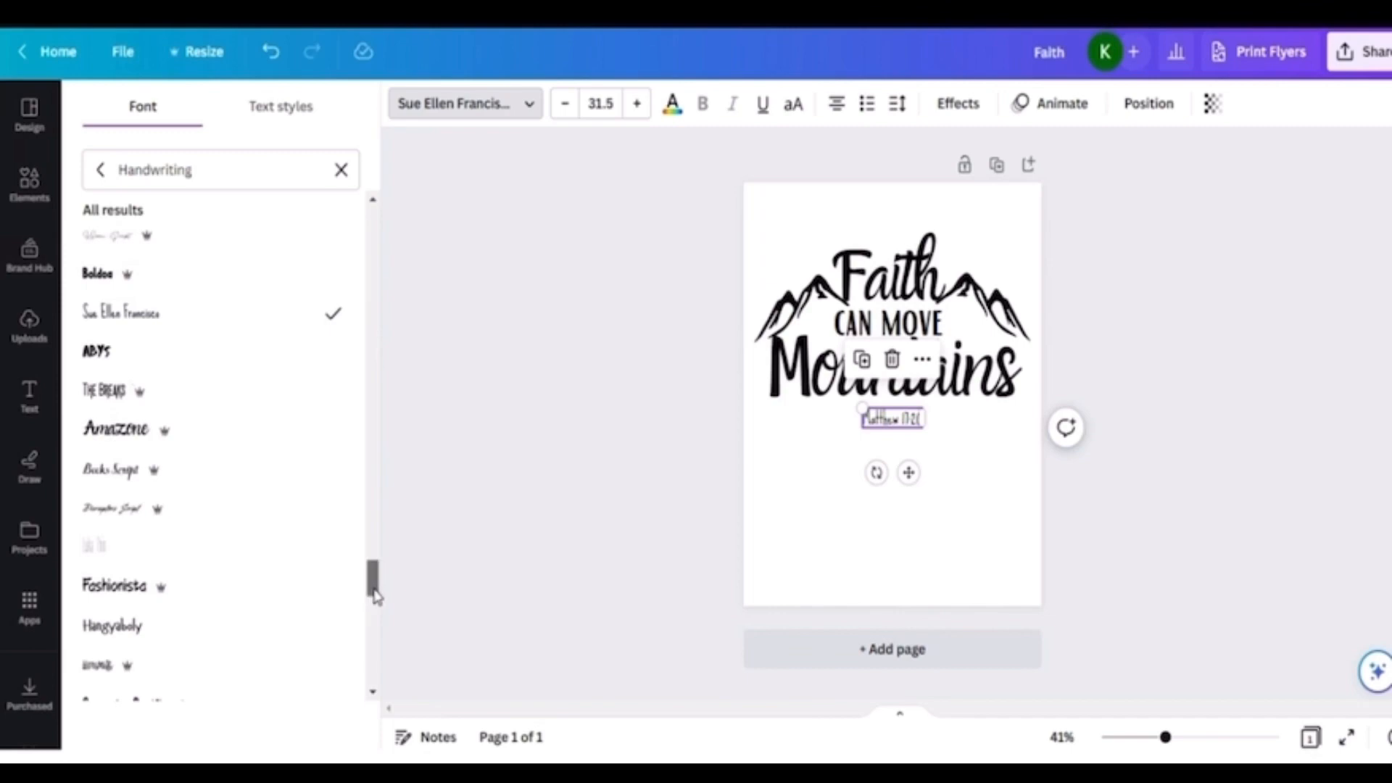
pyautogui.scroll(-6, 374, 601)
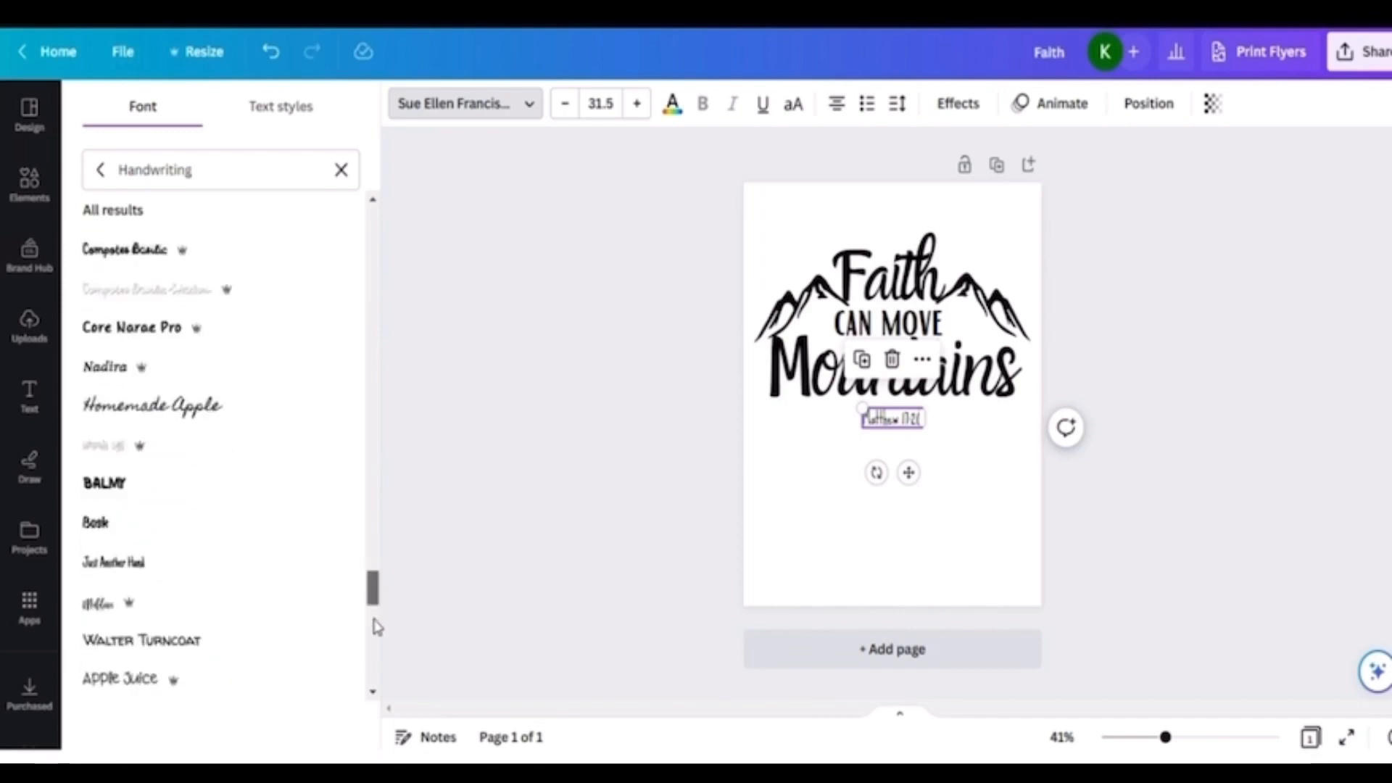
pyautogui.scroll(-3, 376, 630)
pyautogui.scroll(-5, 374, 641)
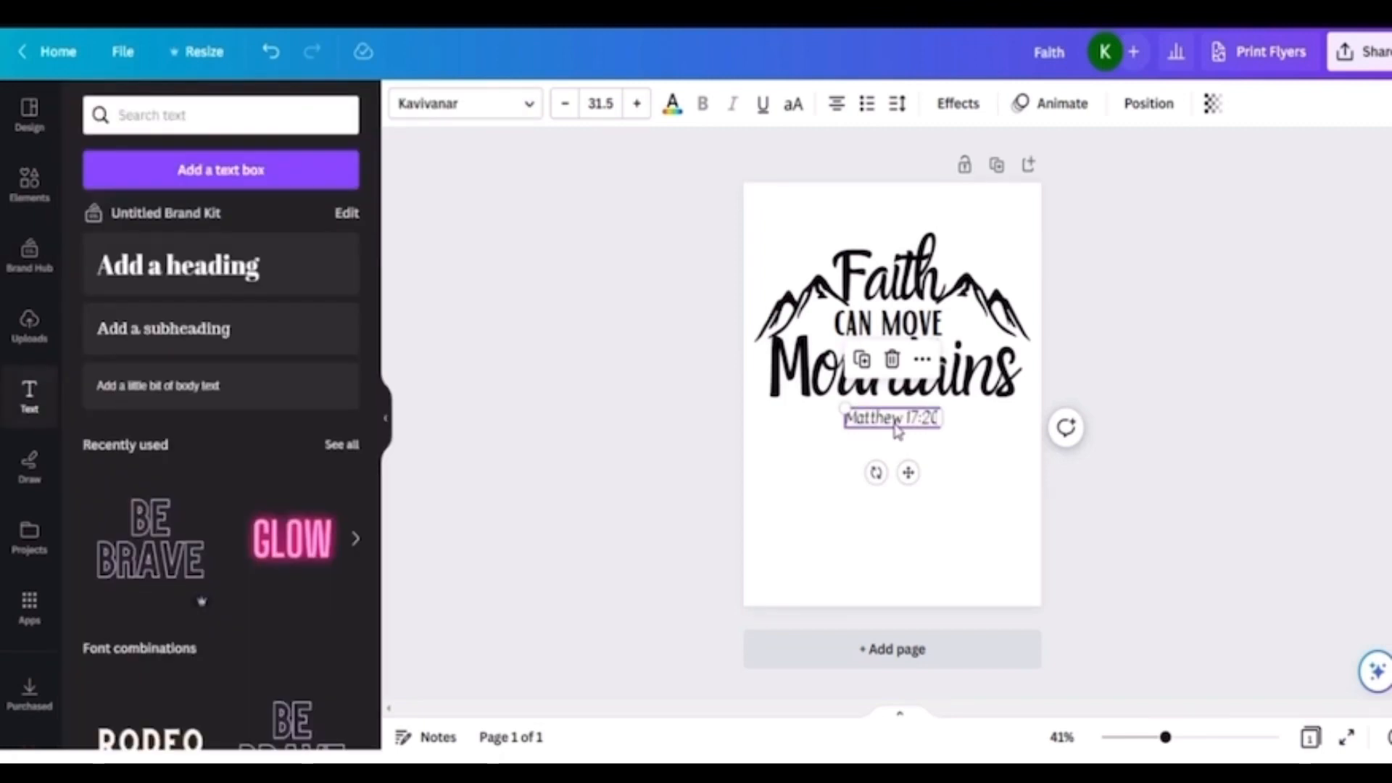
pyautogui.click(962, 538)
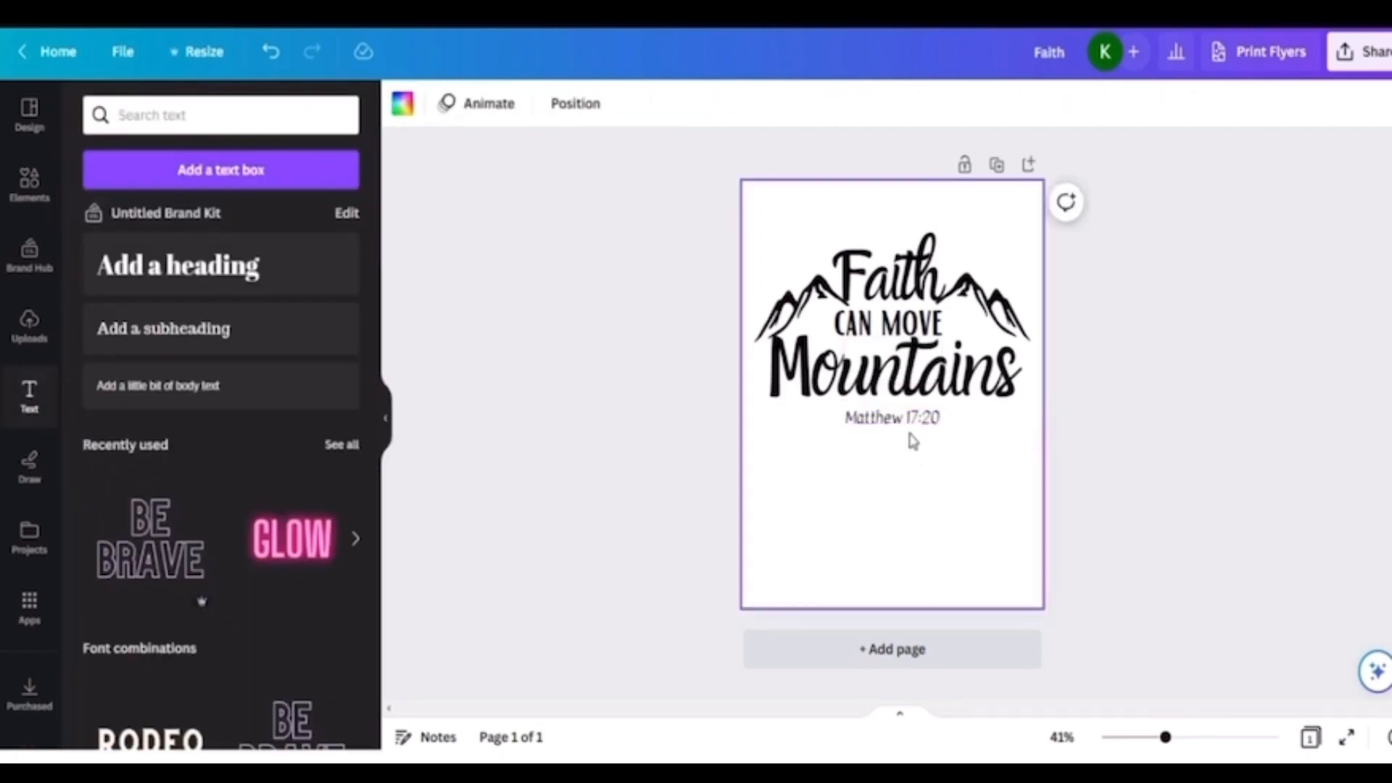
pyautogui.moveTo(901, 416); pyautogui.dragTo(903, 426)
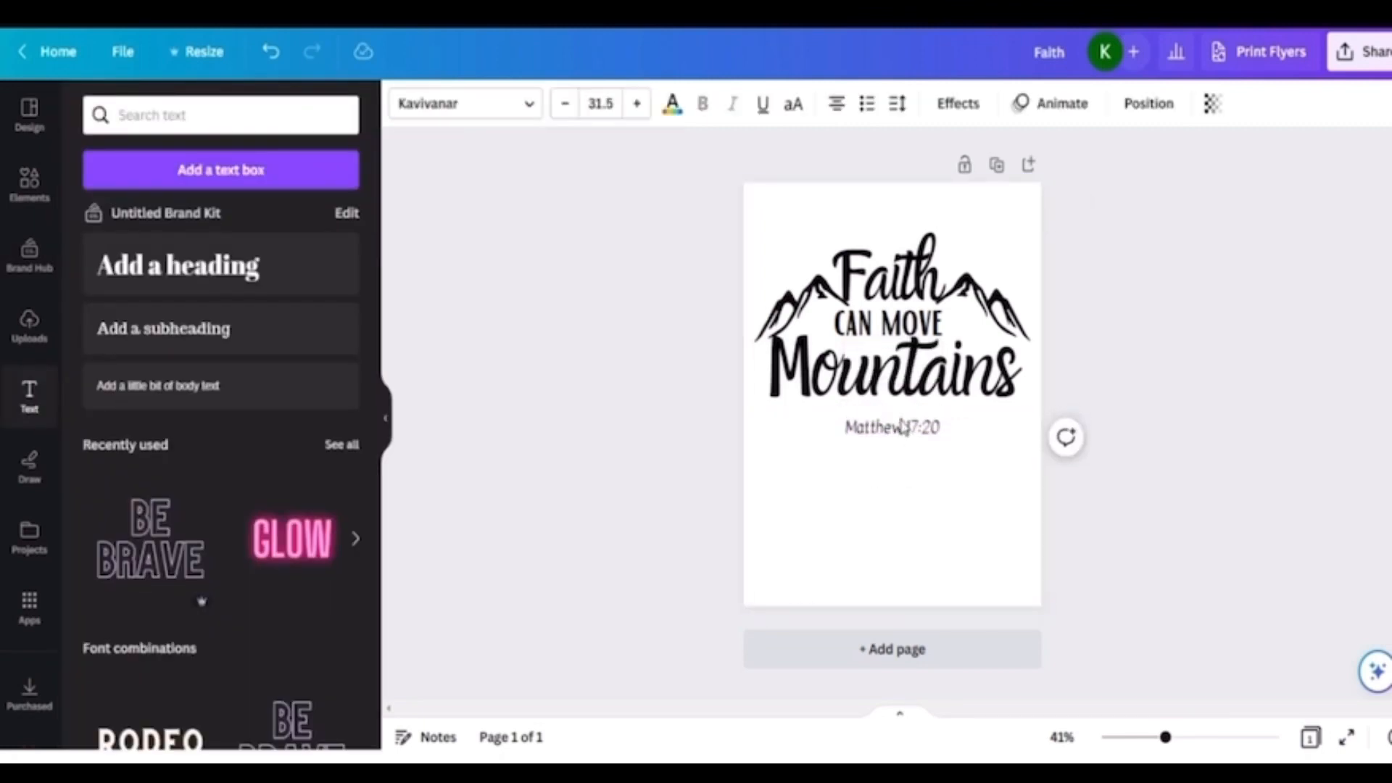
pyautogui.click(800, 515)
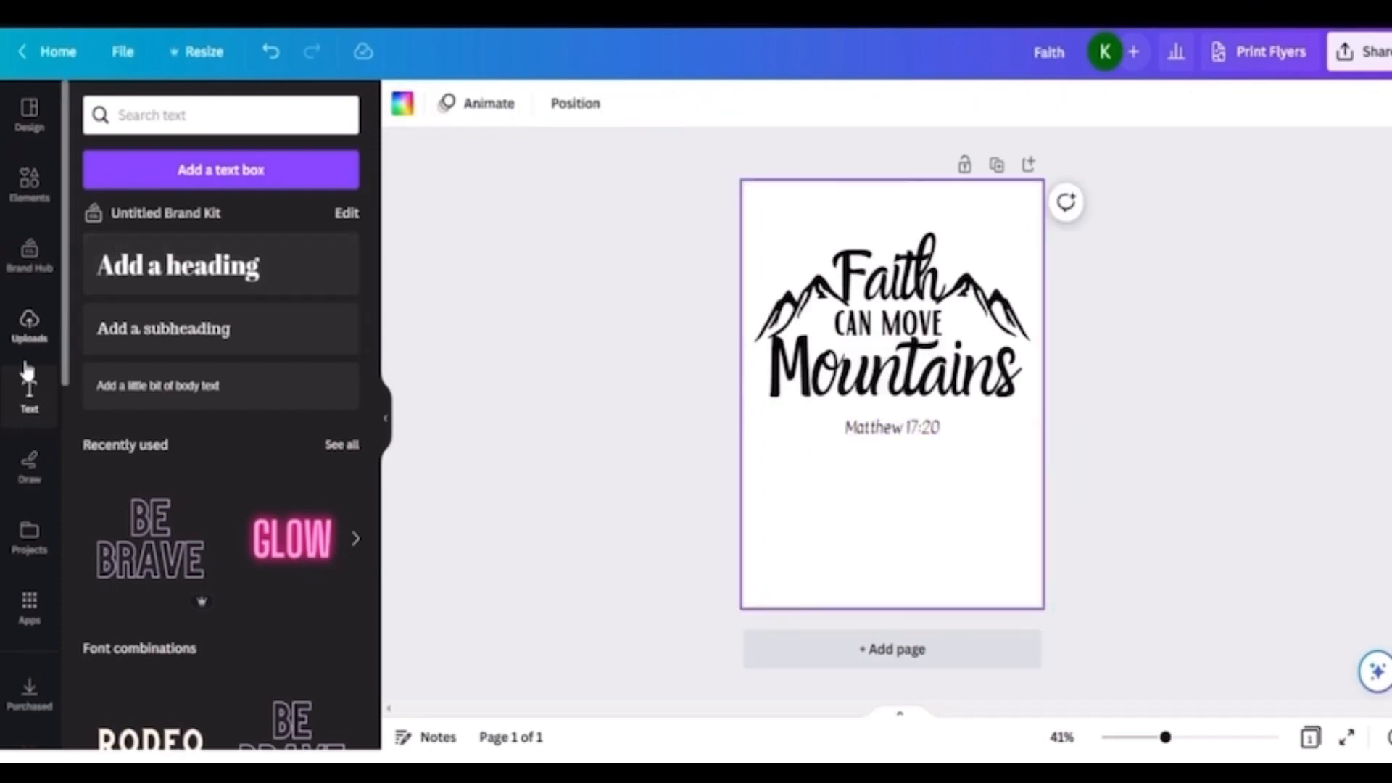
# - Search the graphics for "dot line" and place a dotted line between "Mountains" and "Matthew 17:20"
pyautogui.click(30, 180)
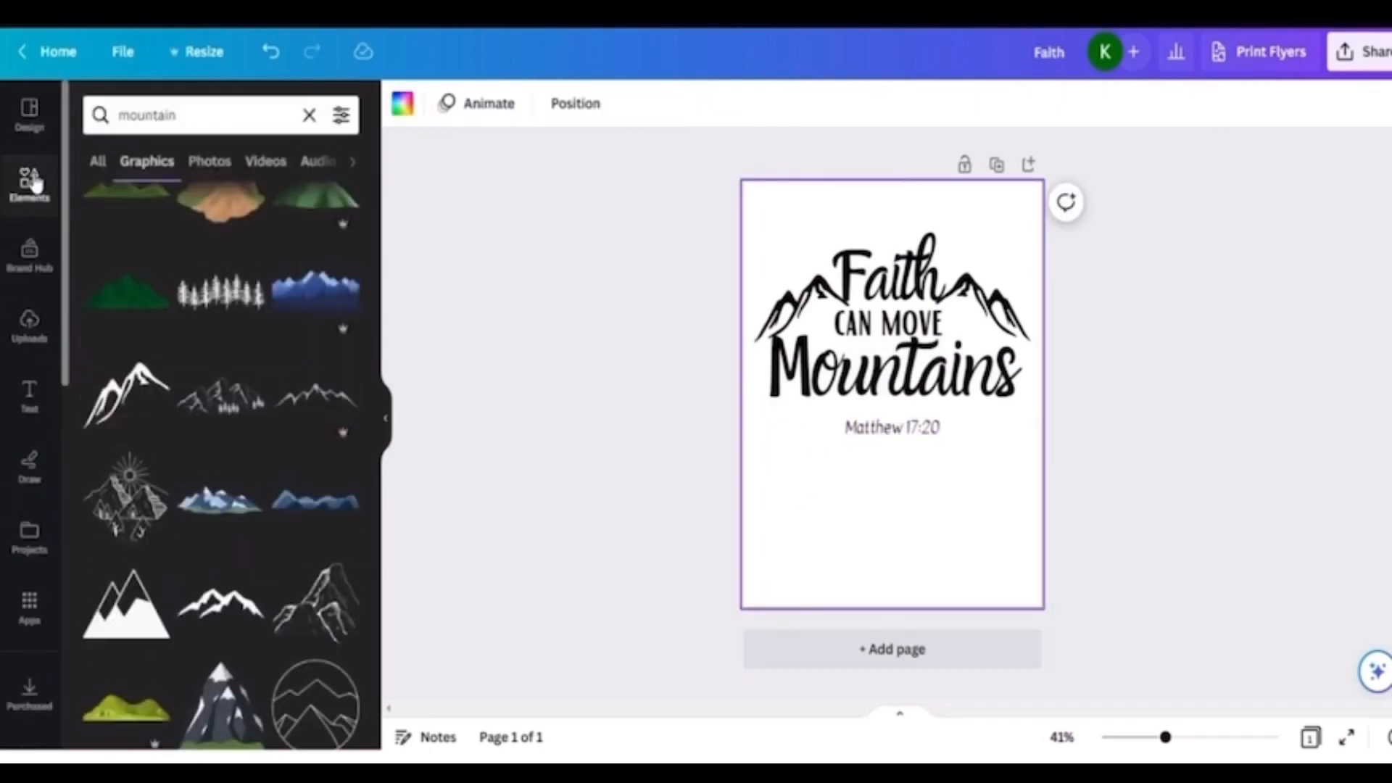
pyautogui.click(201, 113)
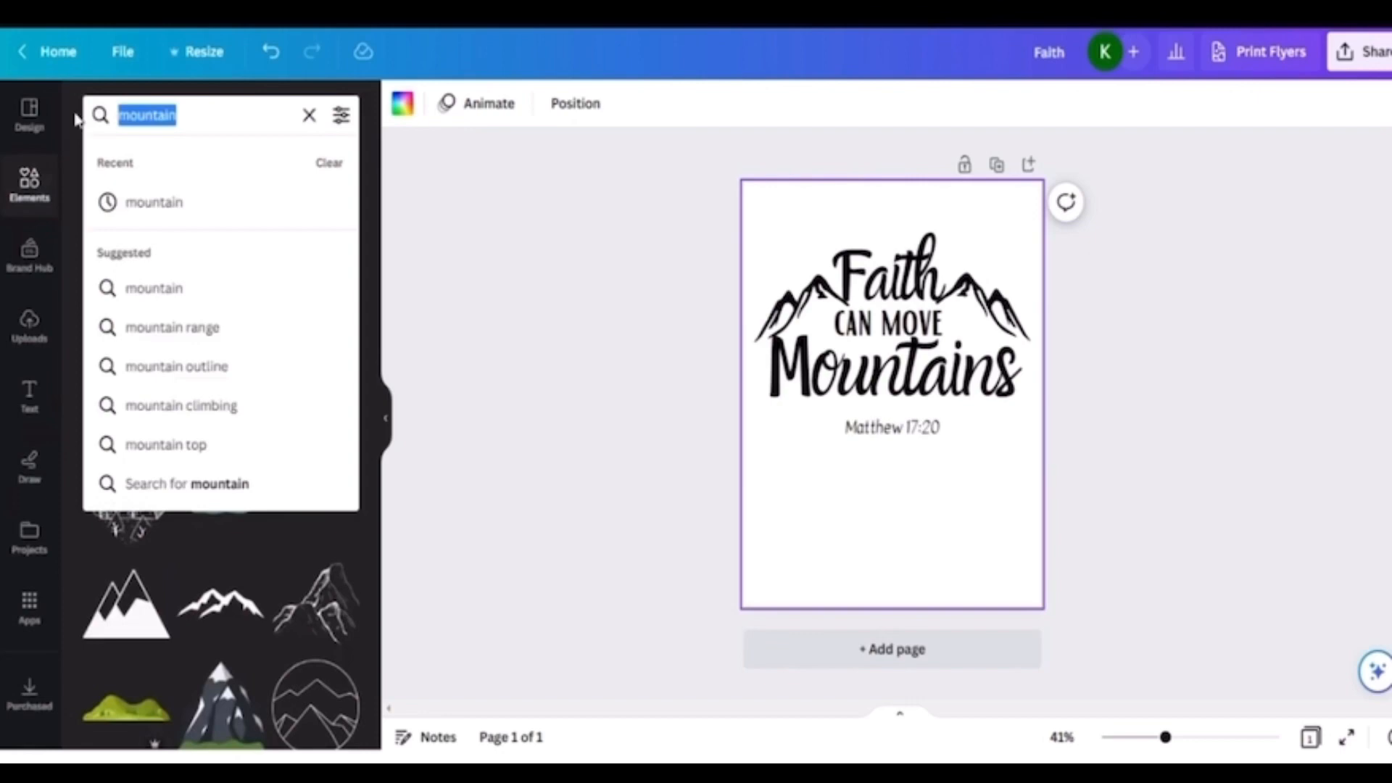
pyautogui.write('dot line')
pyautogui.press('Return')
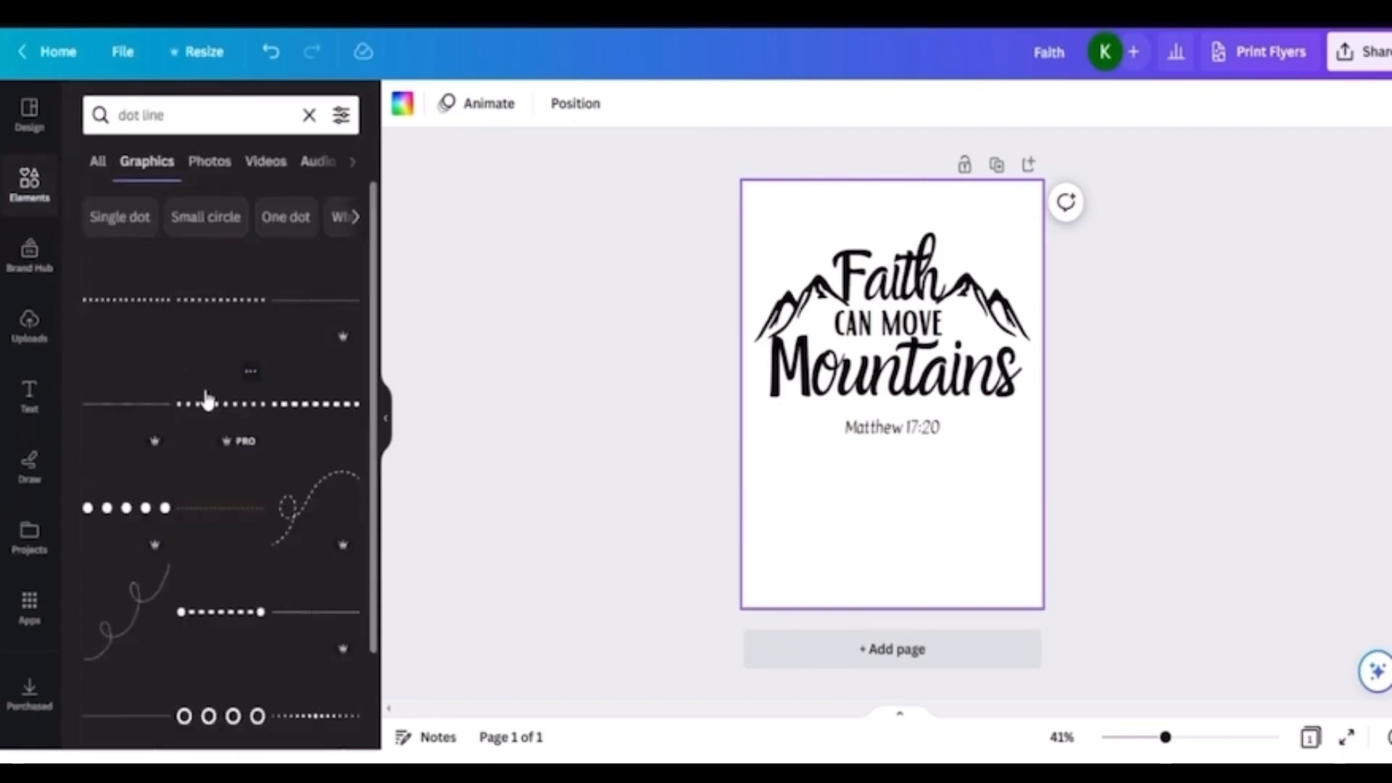
pyautogui.click(220, 305)
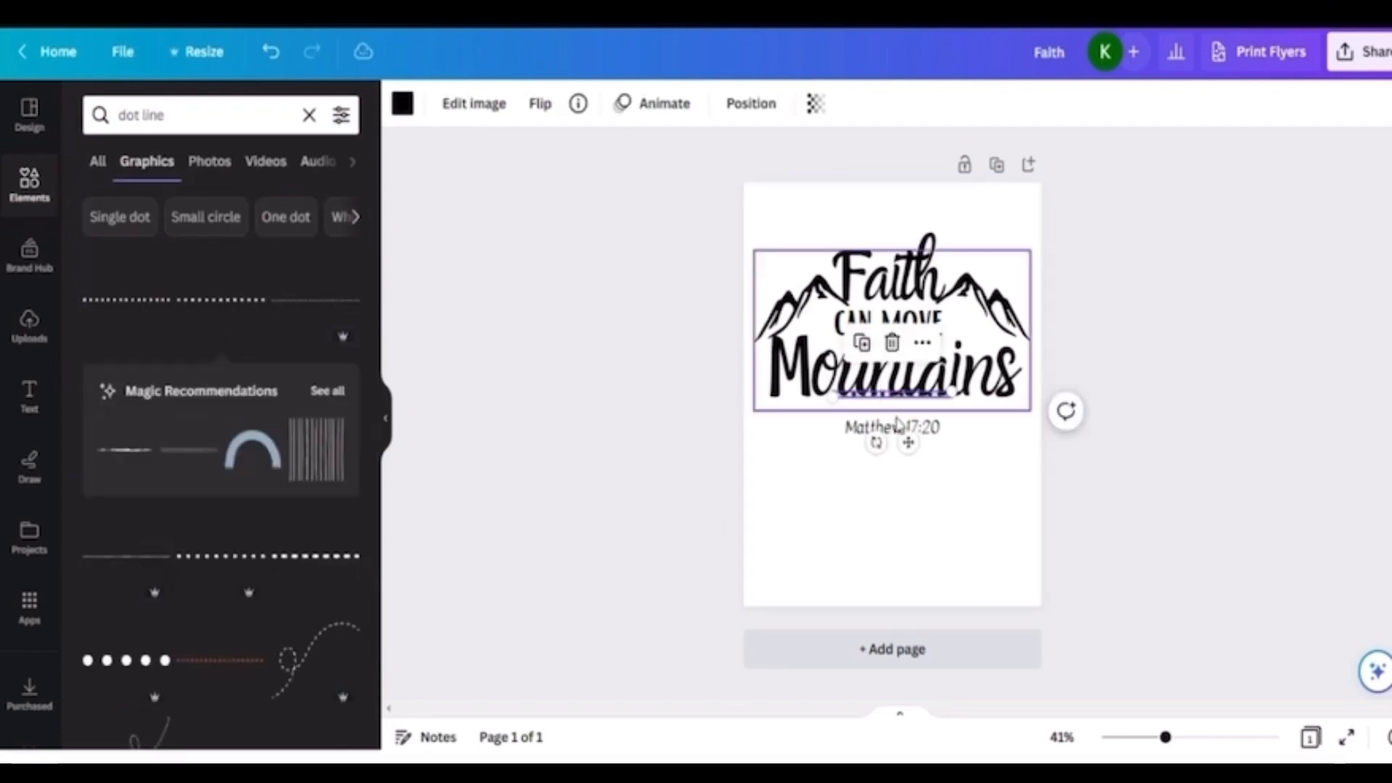
pyautogui.moveTo(907, 442); pyautogui.dragTo(907, 457)
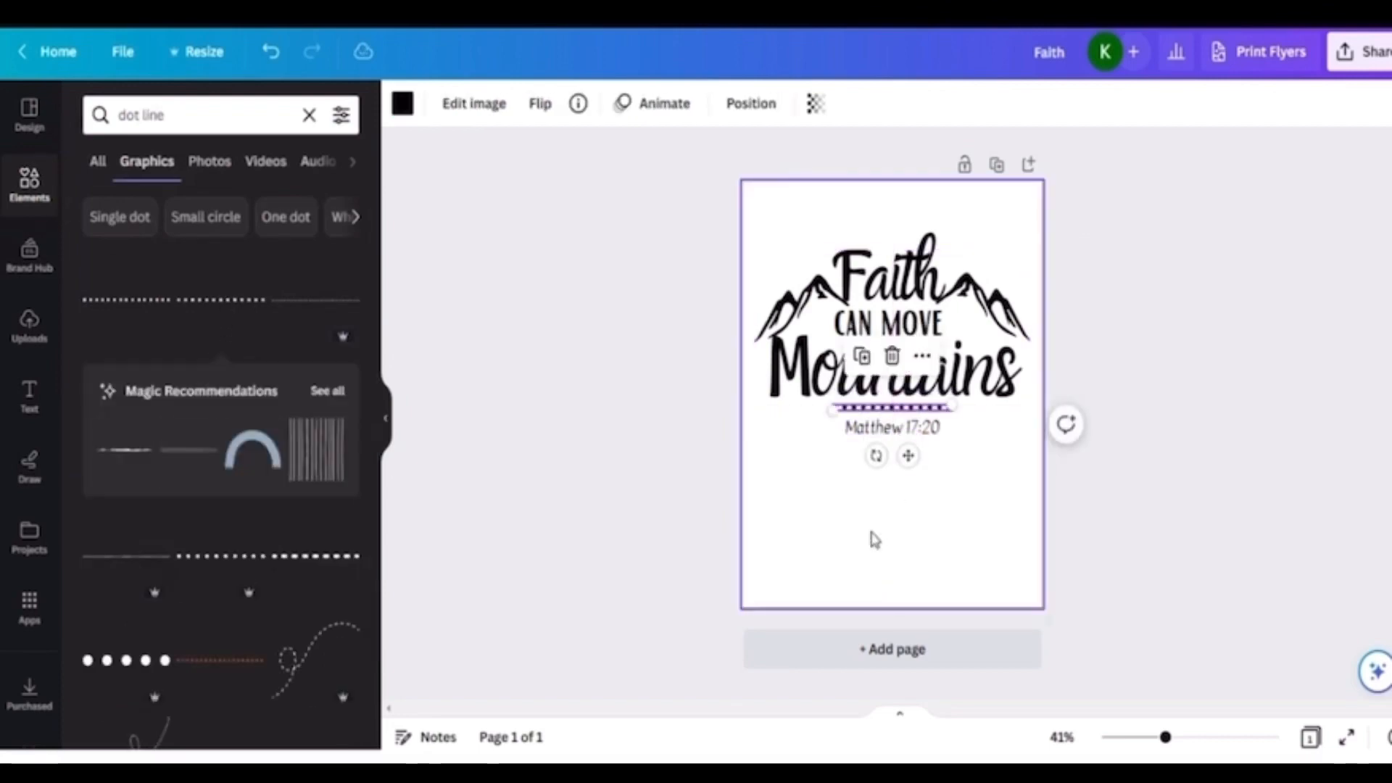
pyautogui.click(865, 461)
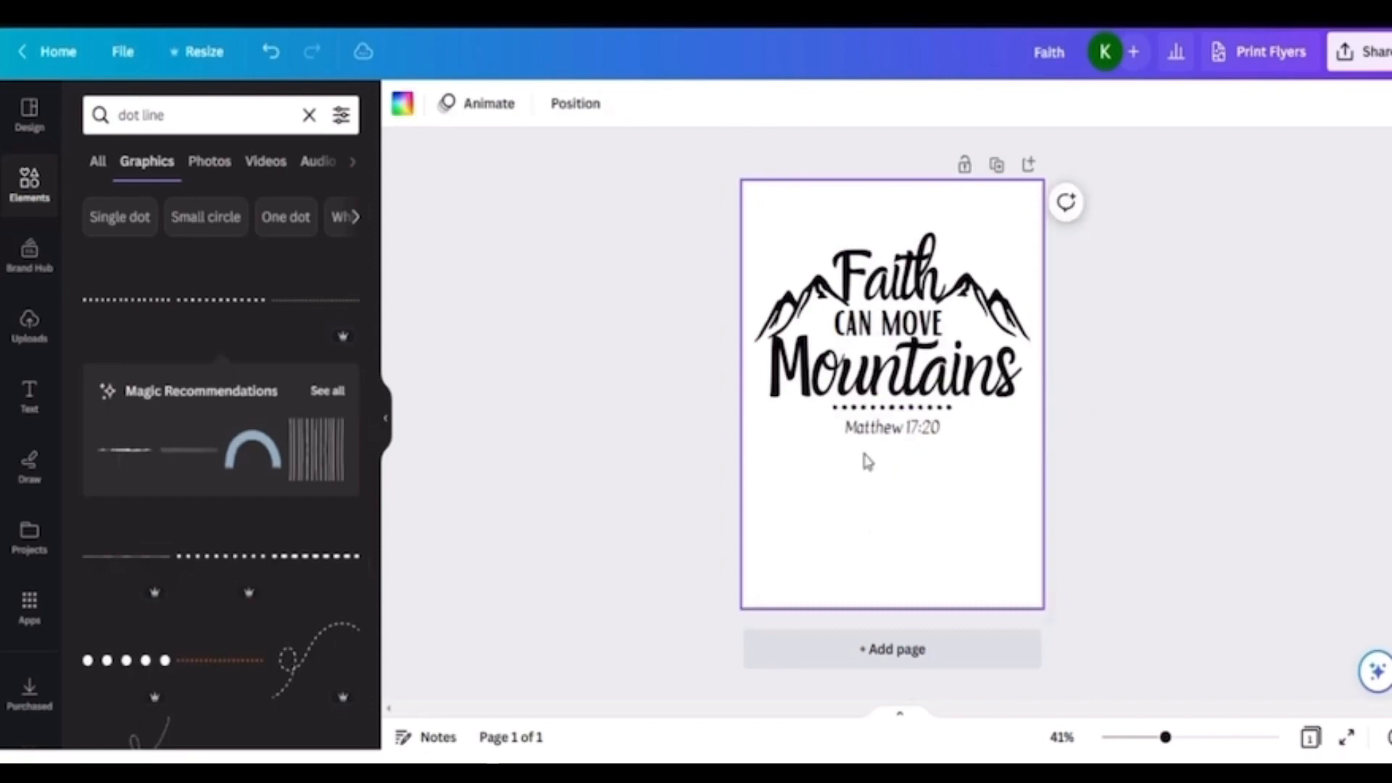
# - Enlarge the dotted line to nearly the width of "Mountains" and center it under the word
pyautogui.click(871, 408)
pyautogui.moveTo(831, 409); pyautogui.dragTo(759, 450)
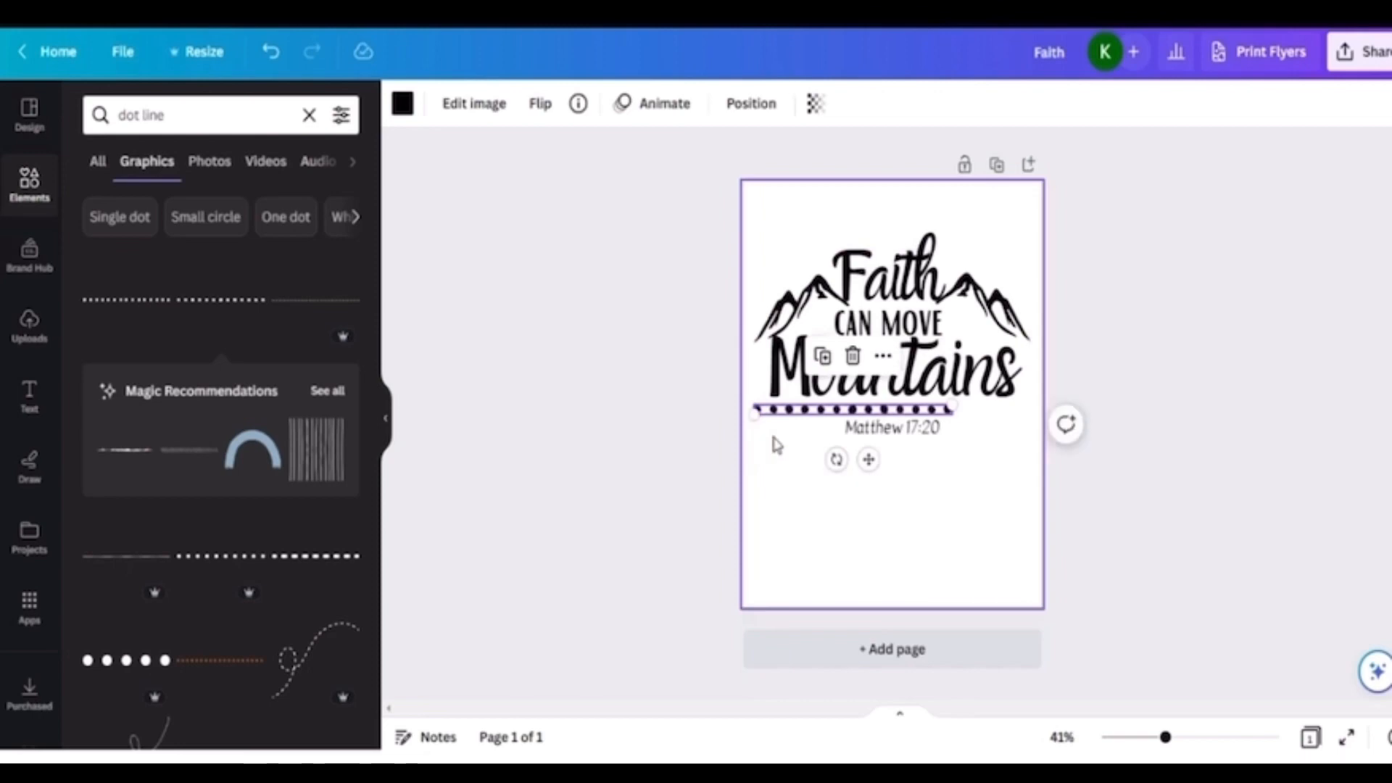
pyautogui.moveTo(867, 457); pyautogui.dragTo(909, 465)
pyautogui.click(996, 556)
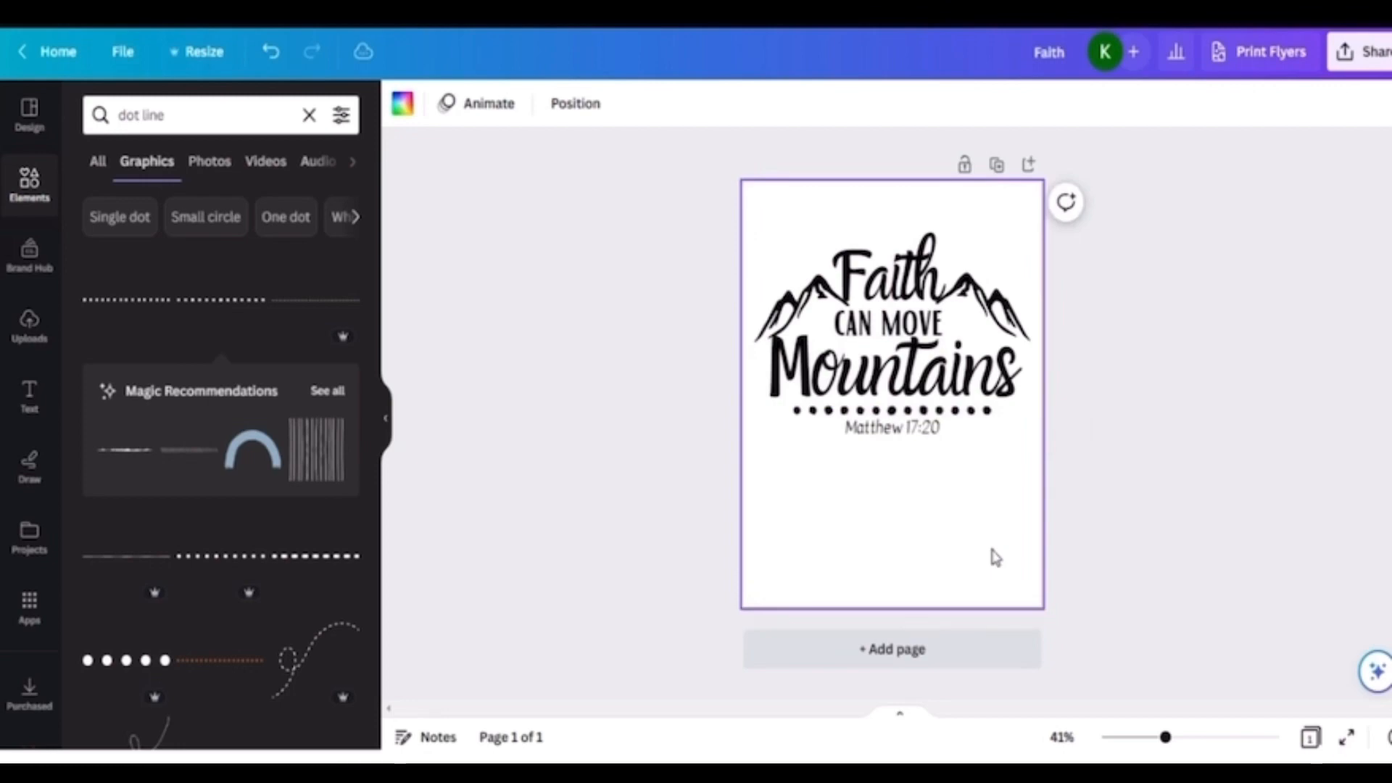
# - Move the dotted line down to the empty page area and add a feathered straight arrow found by searching the graphics for "arrow"
pyautogui.moveTo(952, 415); pyautogui.dragTo(952, 543)
pyautogui.moveTo(222, 127); pyautogui.dragTo(108, 113)
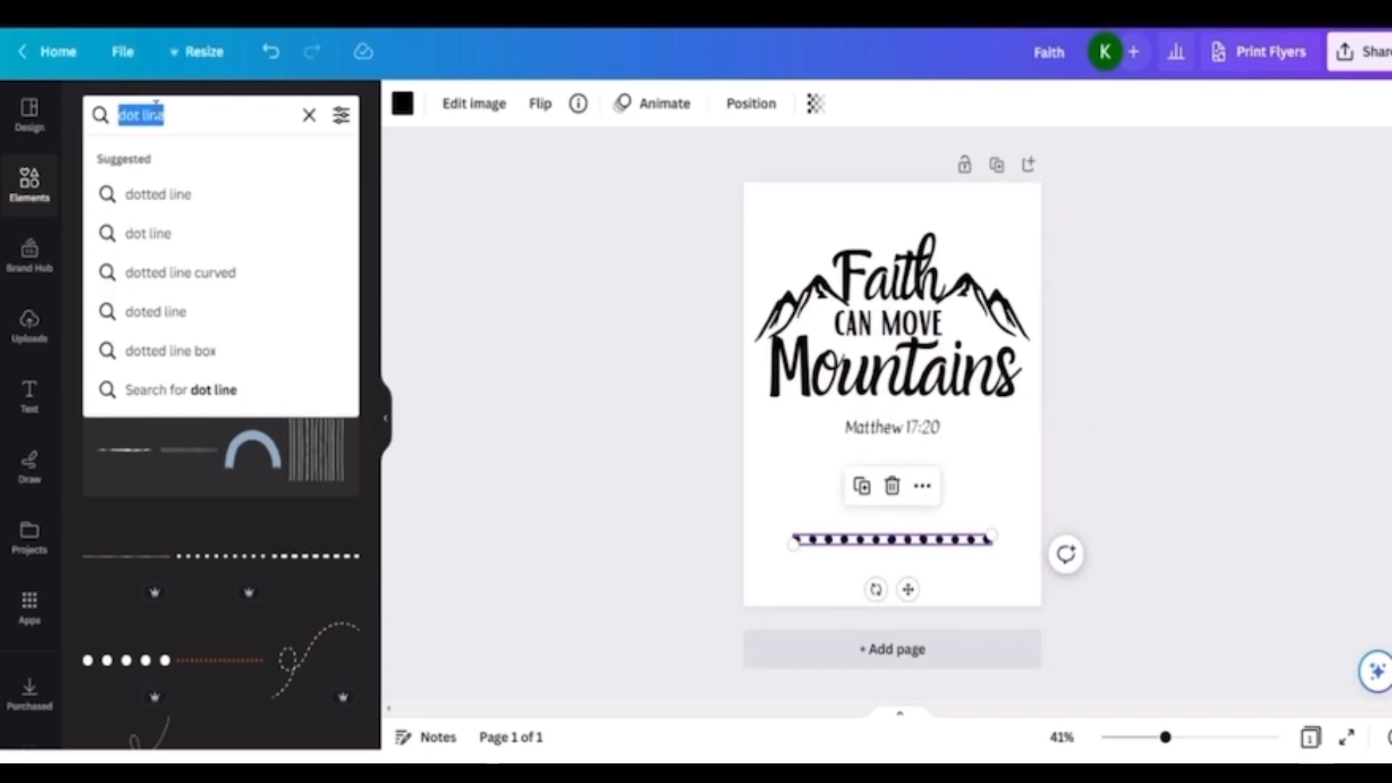
pyautogui.write('arrow')
pyautogui.press('Return')
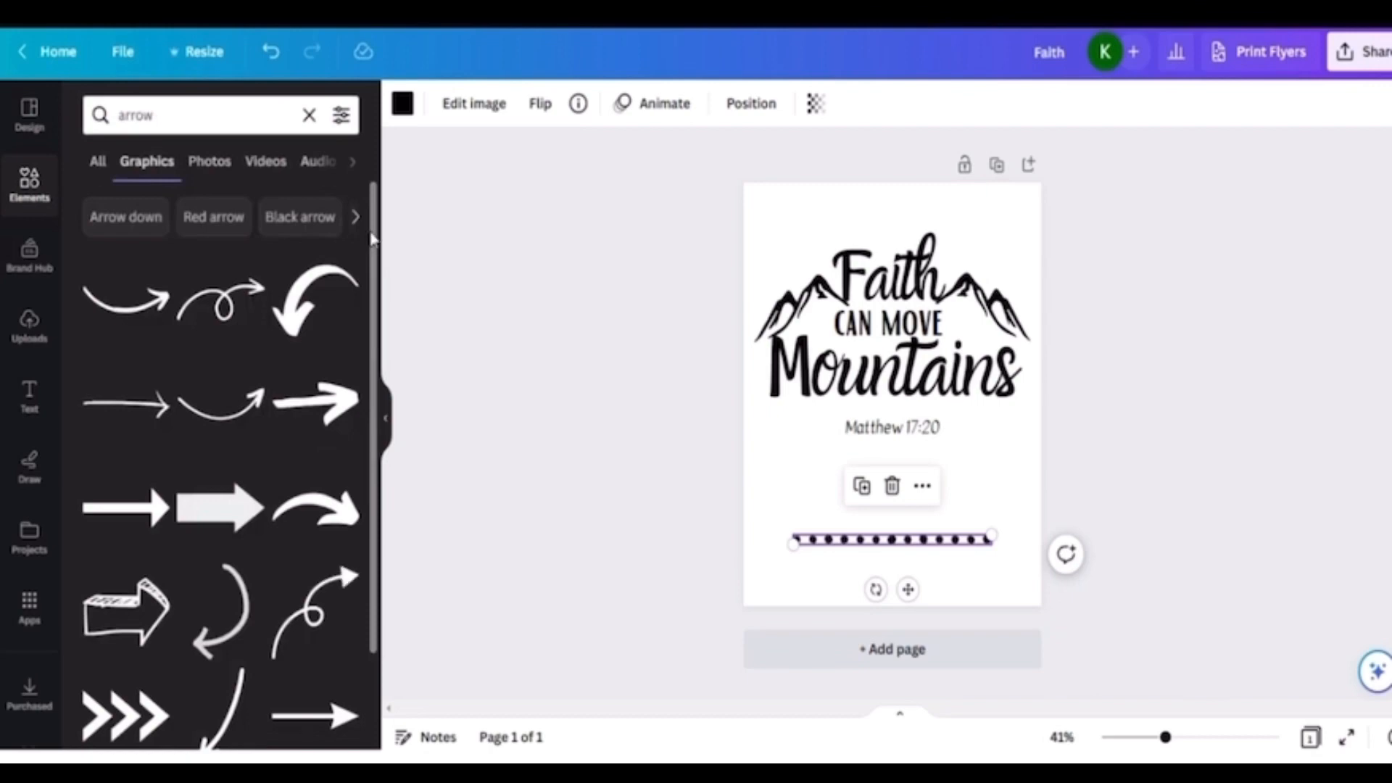
pyautogui.moveTo(371, 240); pyautogui.dragTo(371, 589)
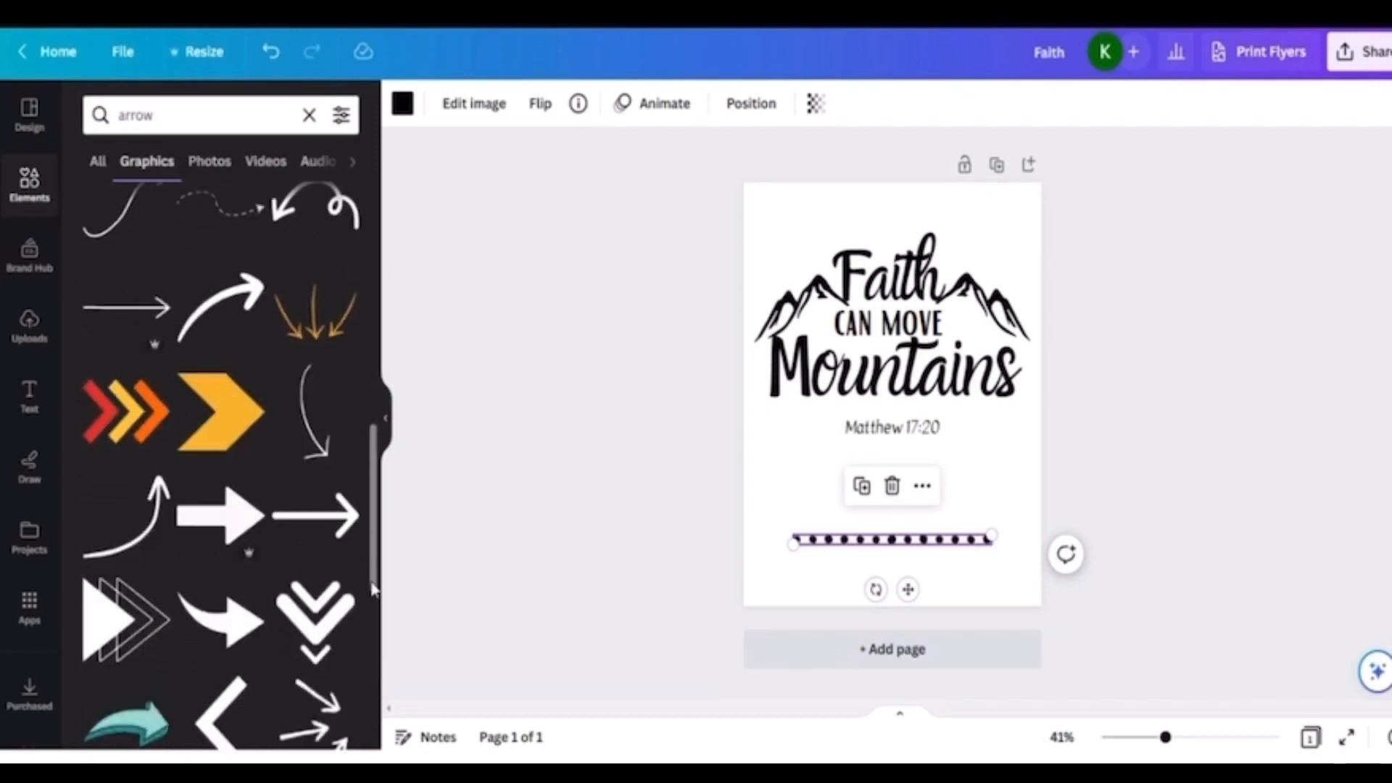
pyautogui.scroll(-4, 374, 569)
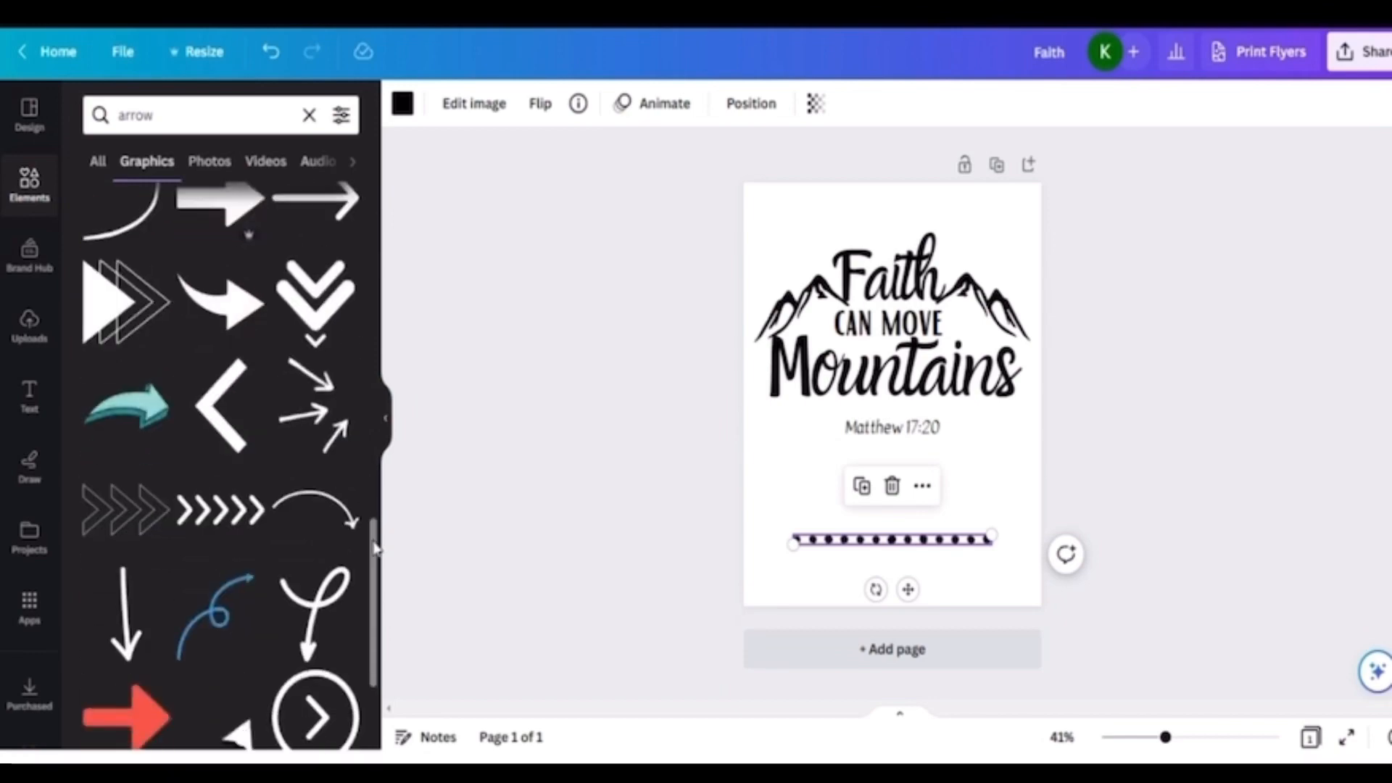
pyautogui.moveTo(375, 549); pyautogui.dragTo(390, 747)
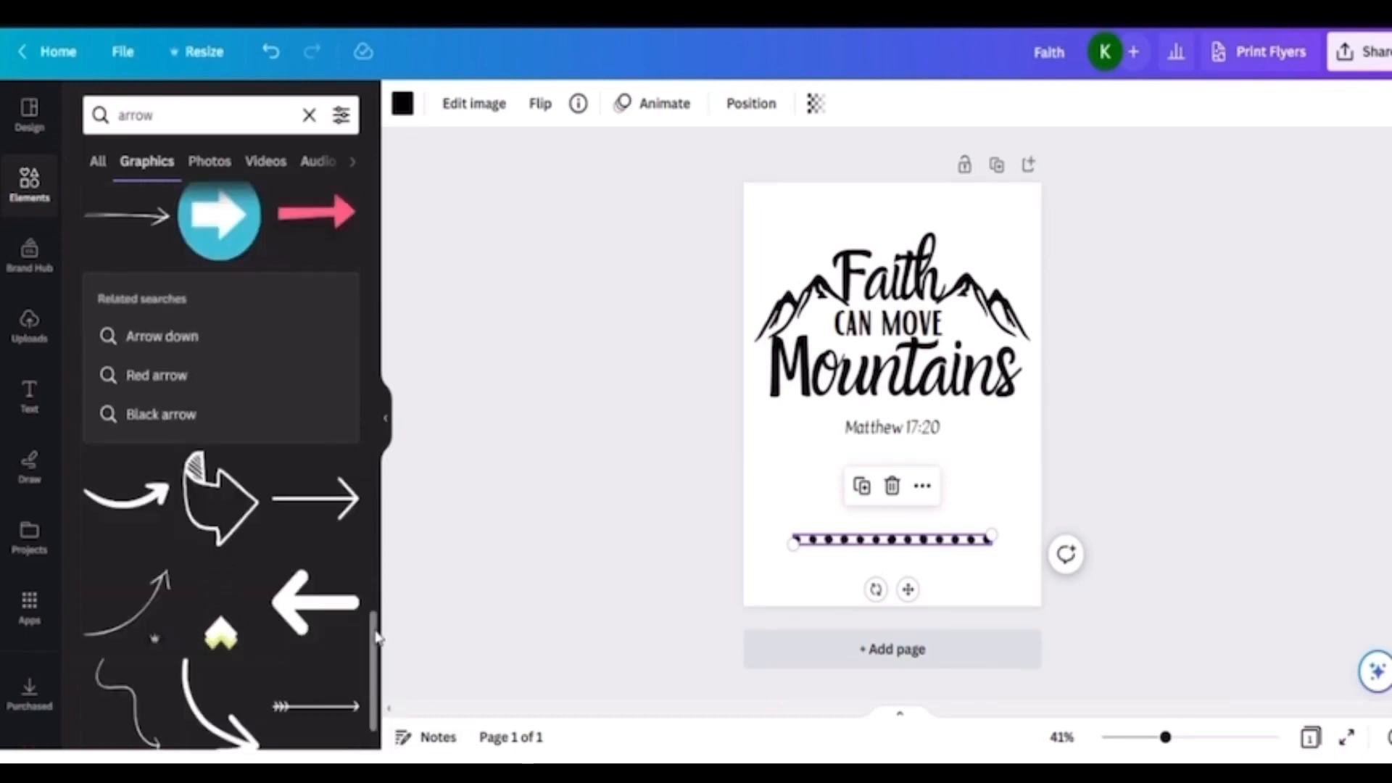
pyautogui.scroll(-3, 377, 636)
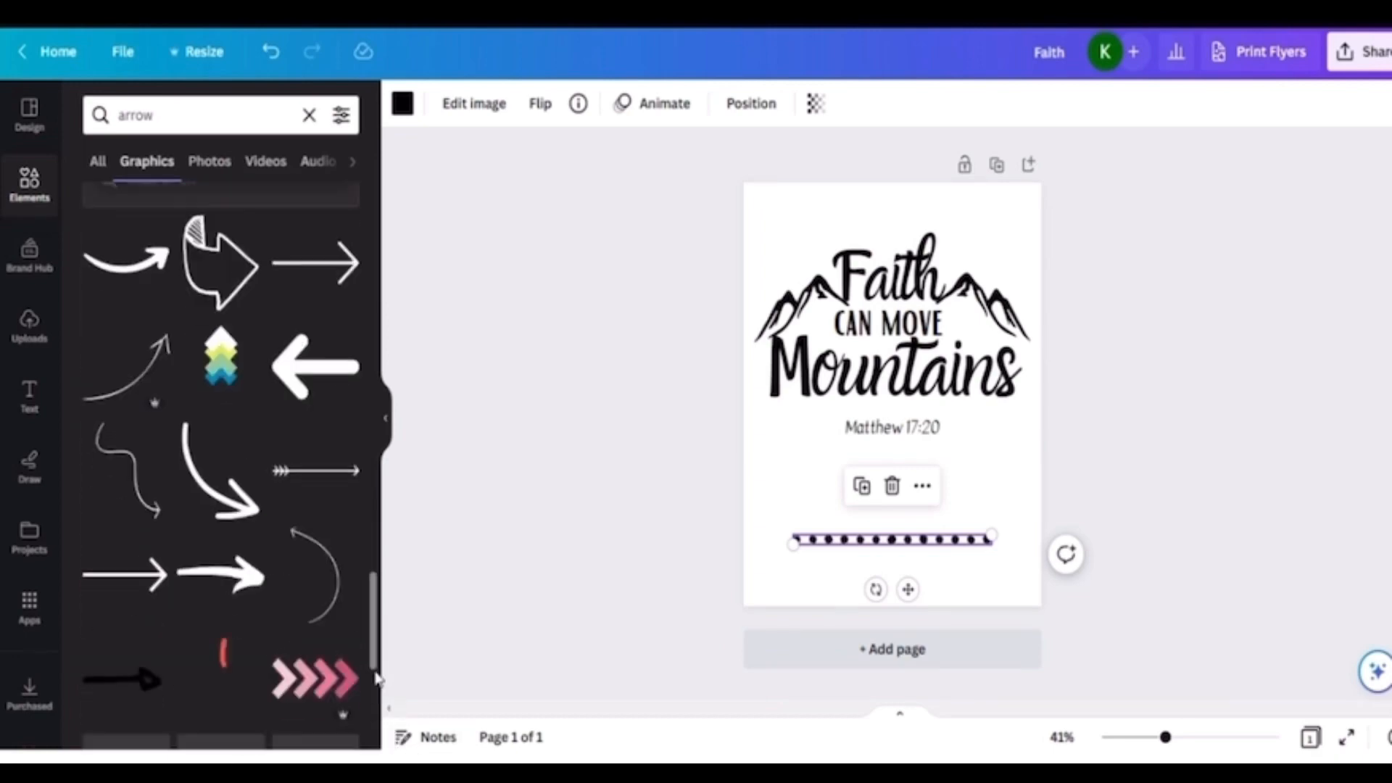
pyautogui.click(312, 473)
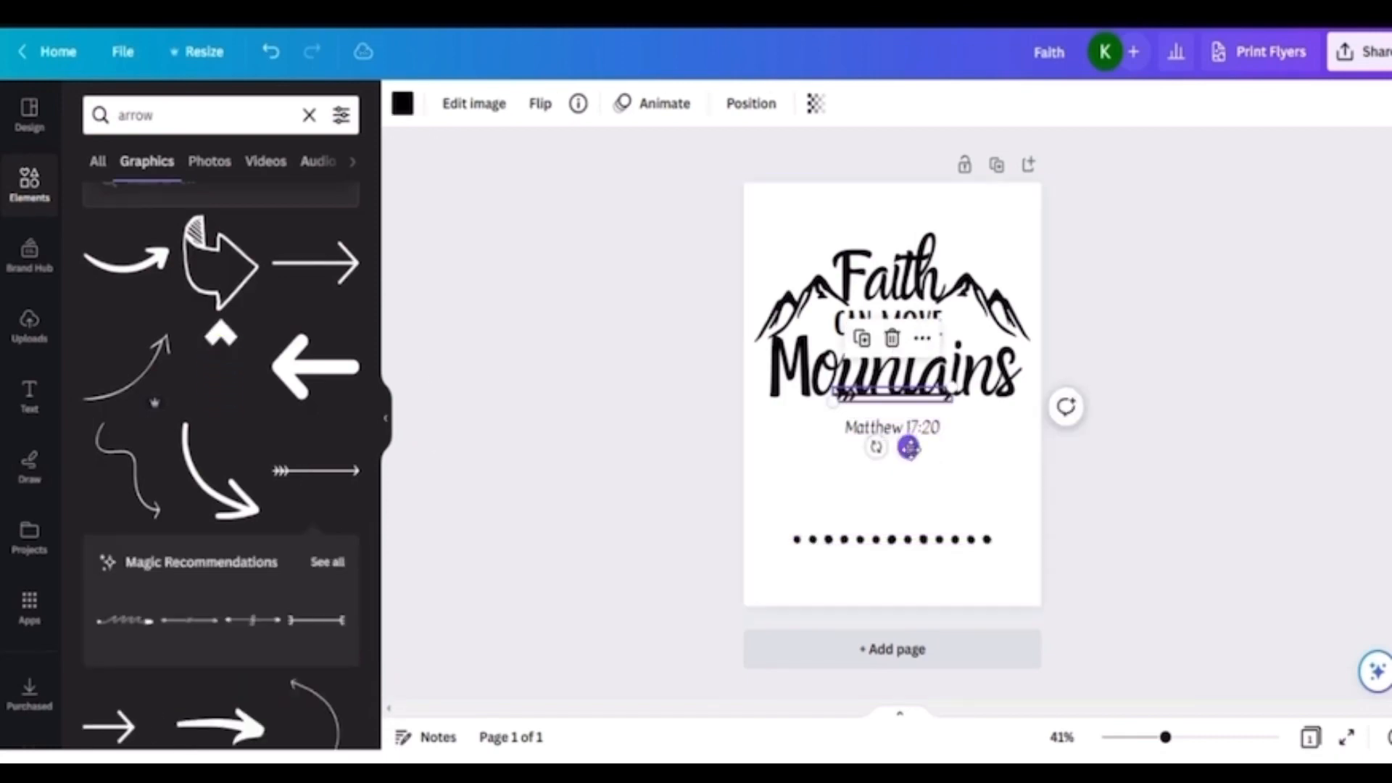
# - Try the arrow as the divider between "Mountains" and "Matthew 17:20", enlarging it and centering it there
pyautogui.moveTo(908, 447); pyautogui.dragTo(910, 462)
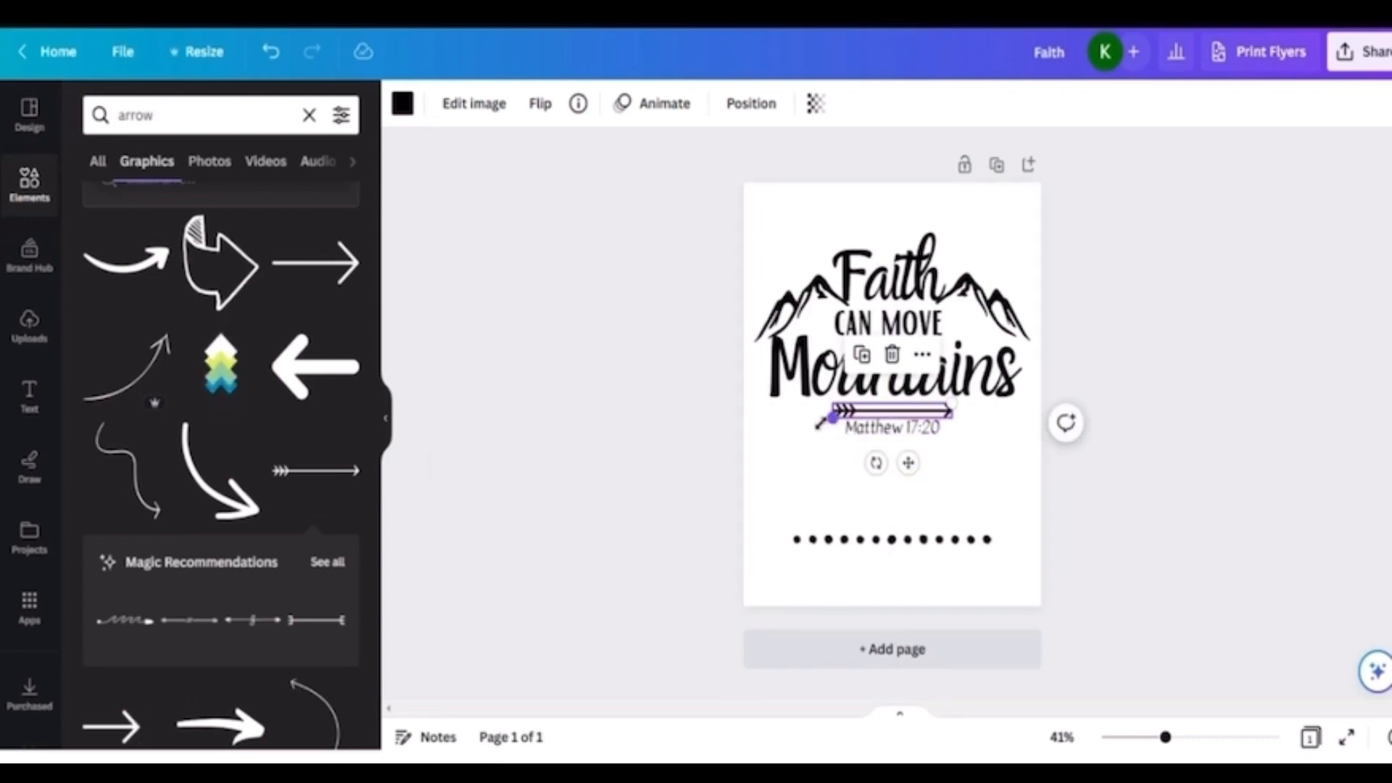
pyautogui.moveTo(823, 421); pyautogui.dragTo(773, 450)
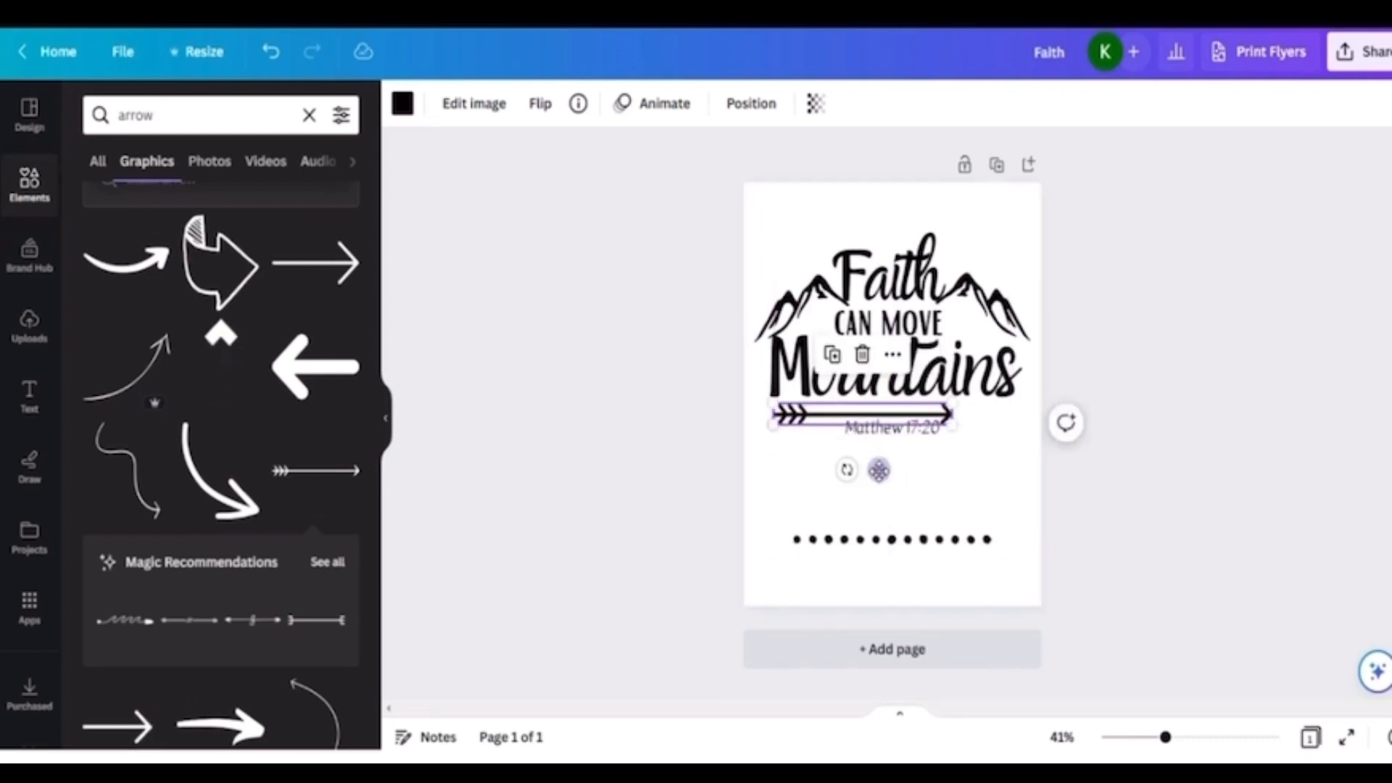
pyautogui.moveTo(880, 470); pyautogui.dragTo(910, 469)
pyautogui.click(1029, 500)
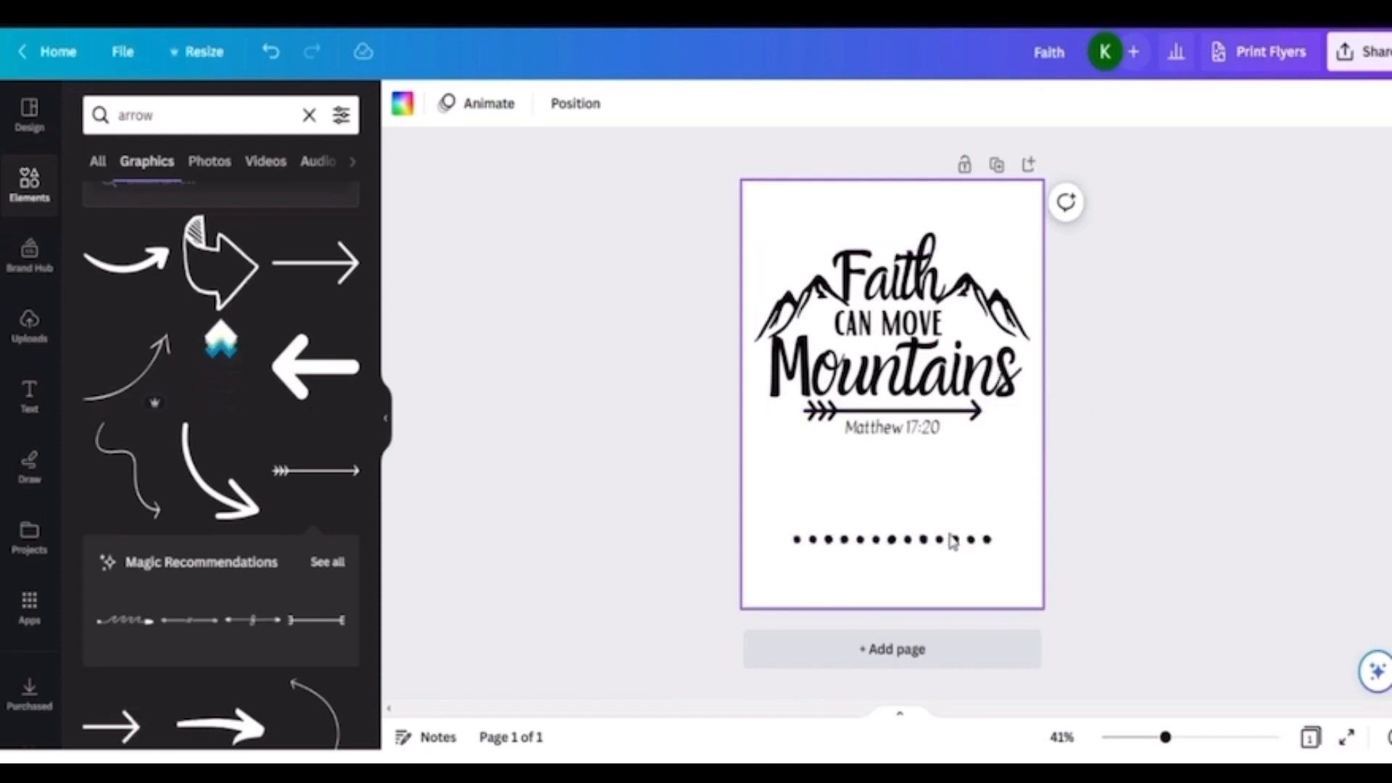
pyautogui.click(959, 421)
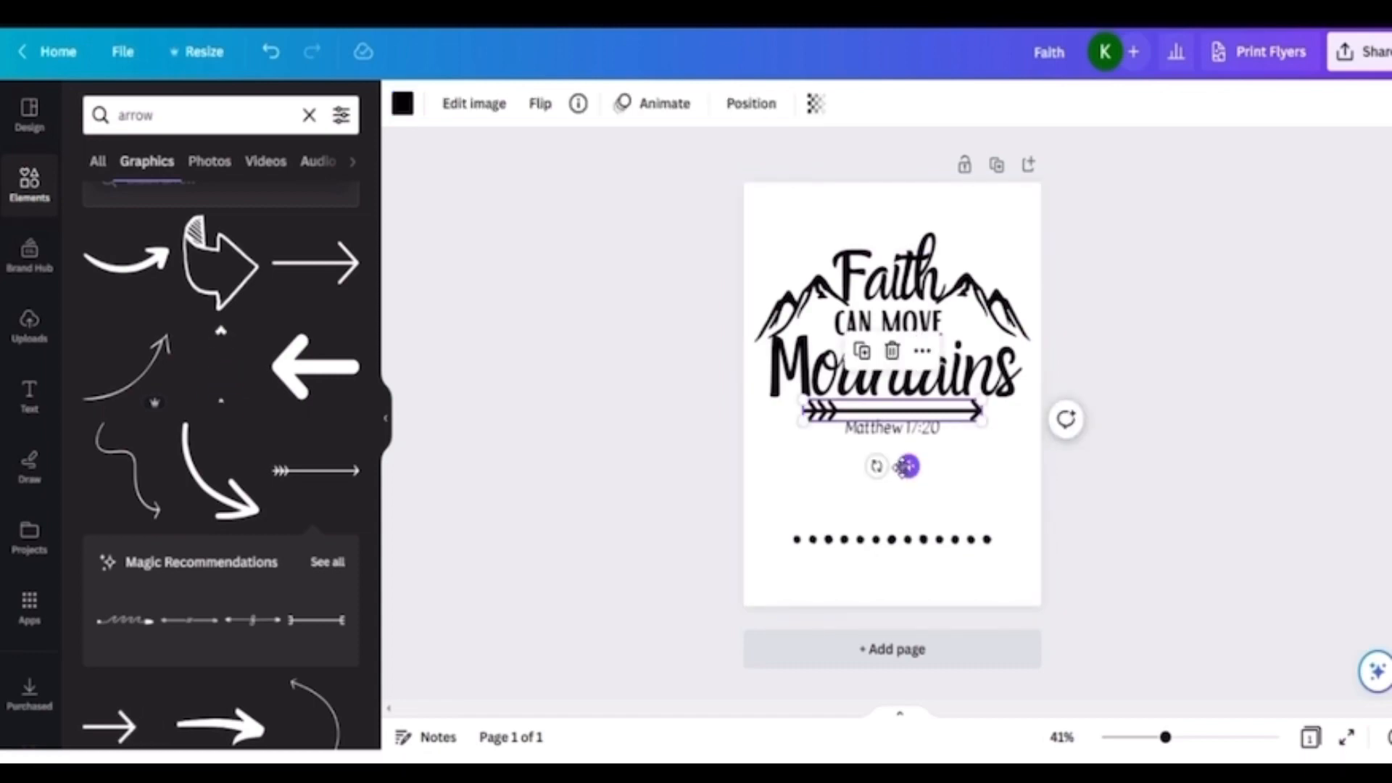
pyautogui.moveTo(911, 466)
pyautogui.mouseDown()
pyautogui.moveTo(910, 543)
pyautogui.moveTo(909, 459)
pyautogui.mouseUp()
# - Put the dotted line back between "Mountains" and "Matthew 17:20" and delete the arrow
pyautogui.click(954, 547)
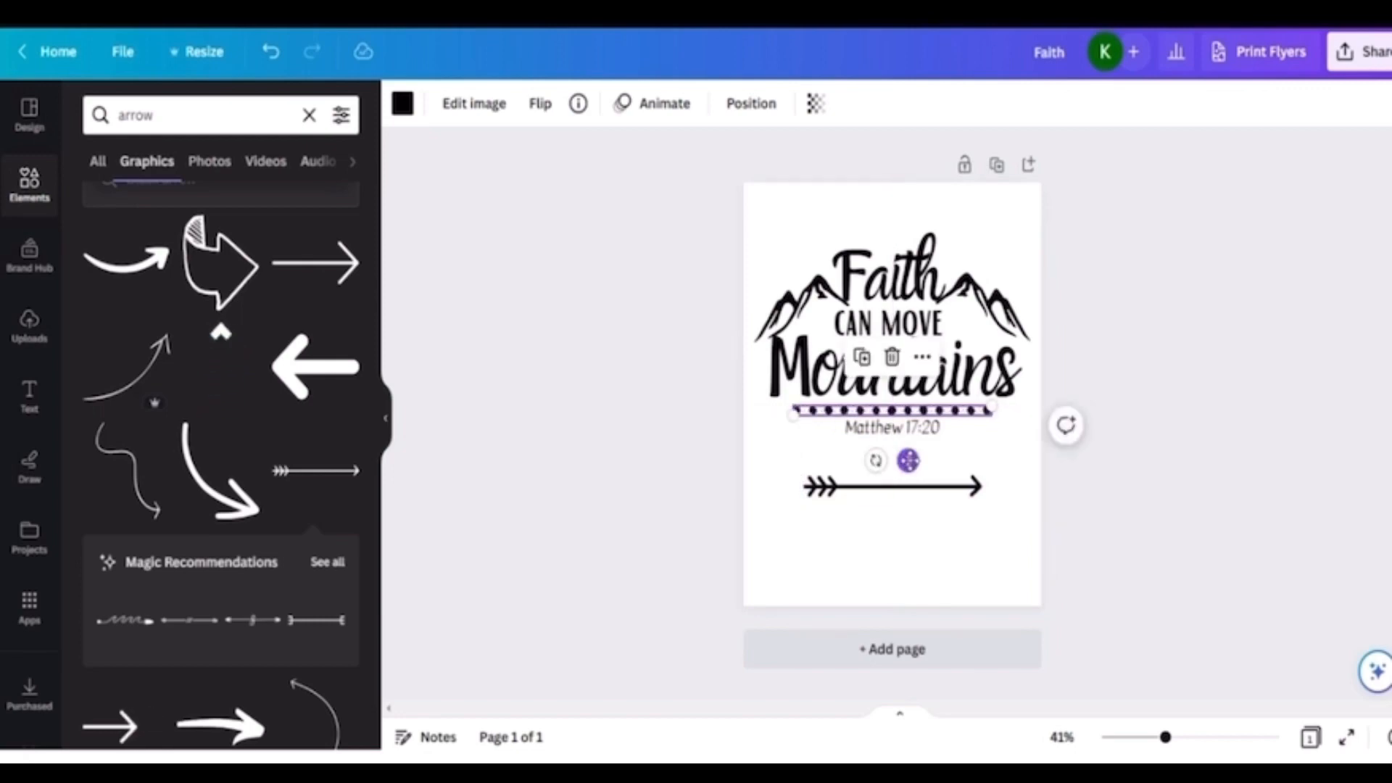
pyautogui.click(972, 572)
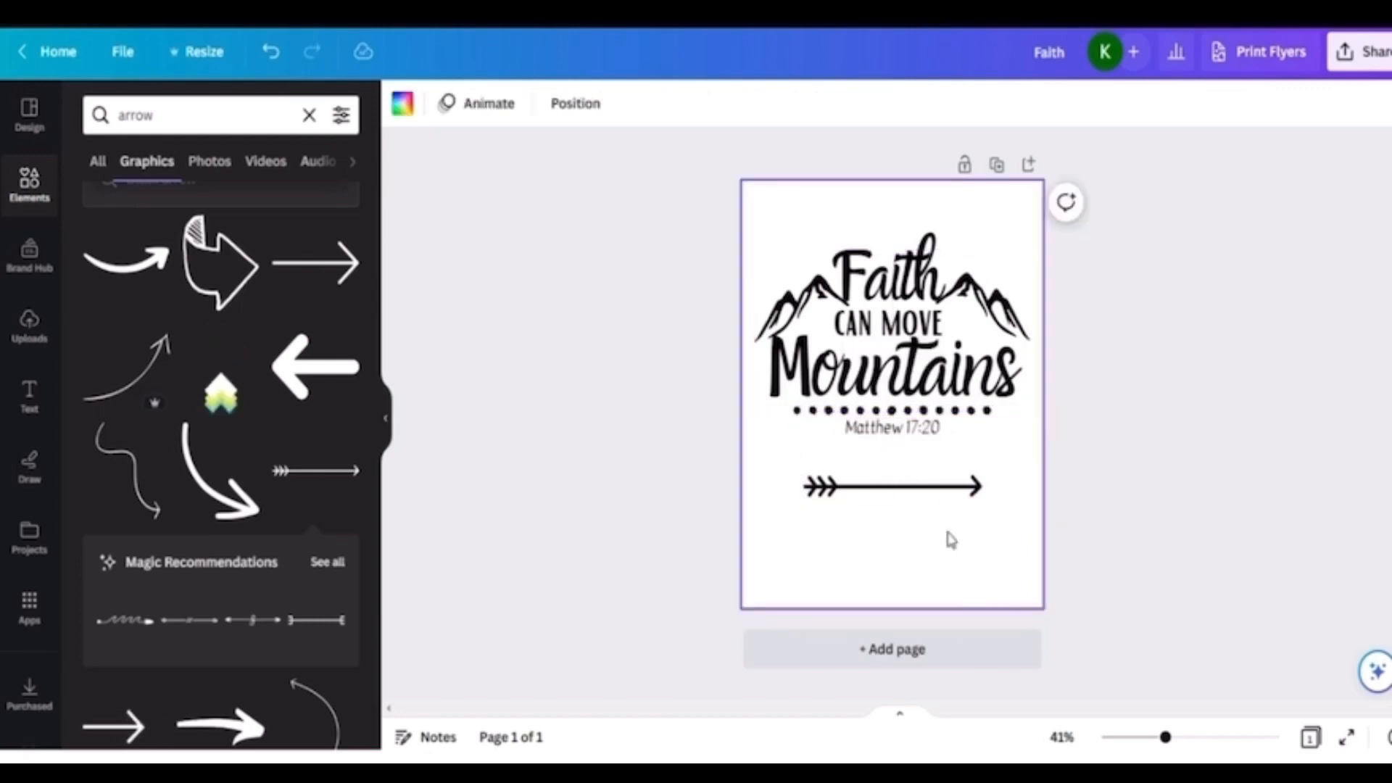
pyautogui.click(943, 486)
pyautogui.press('Delete')
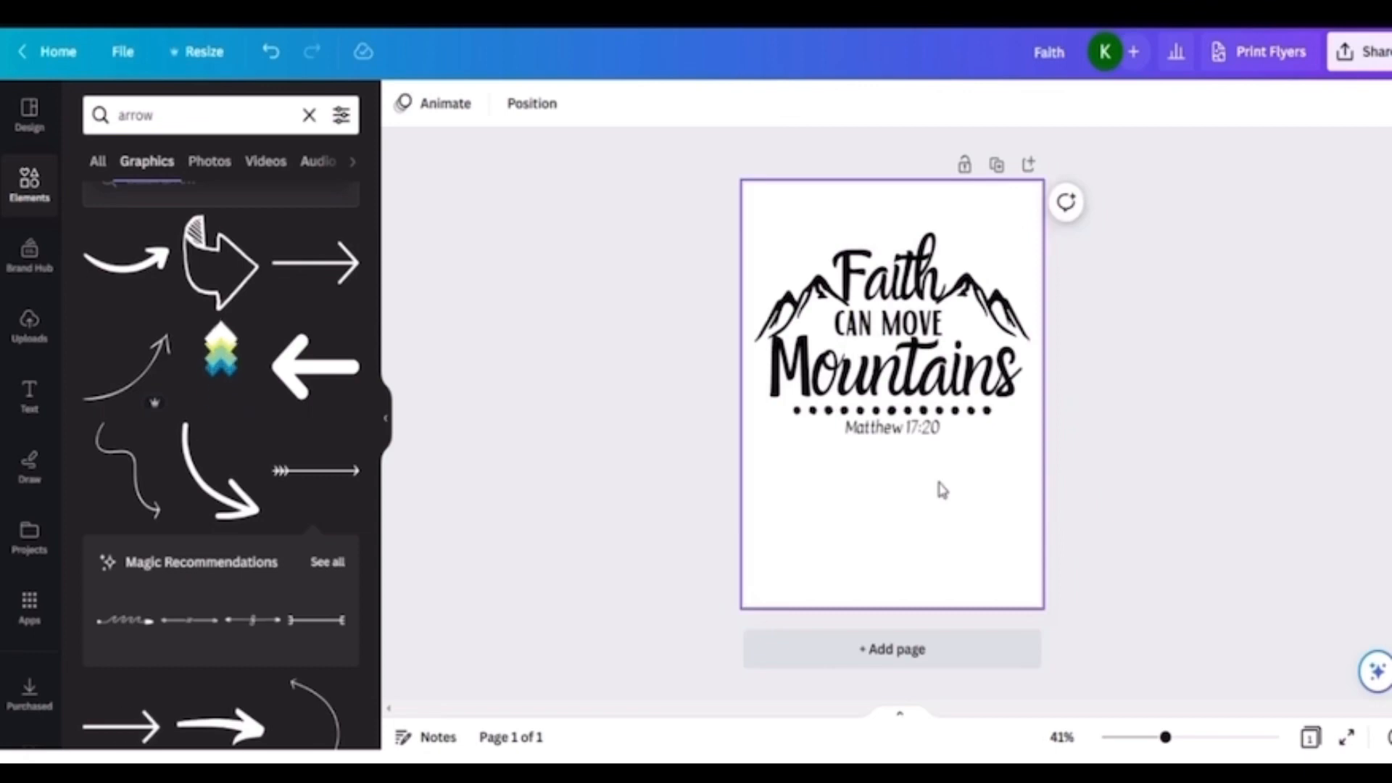
pyautogui.click(952, 556)
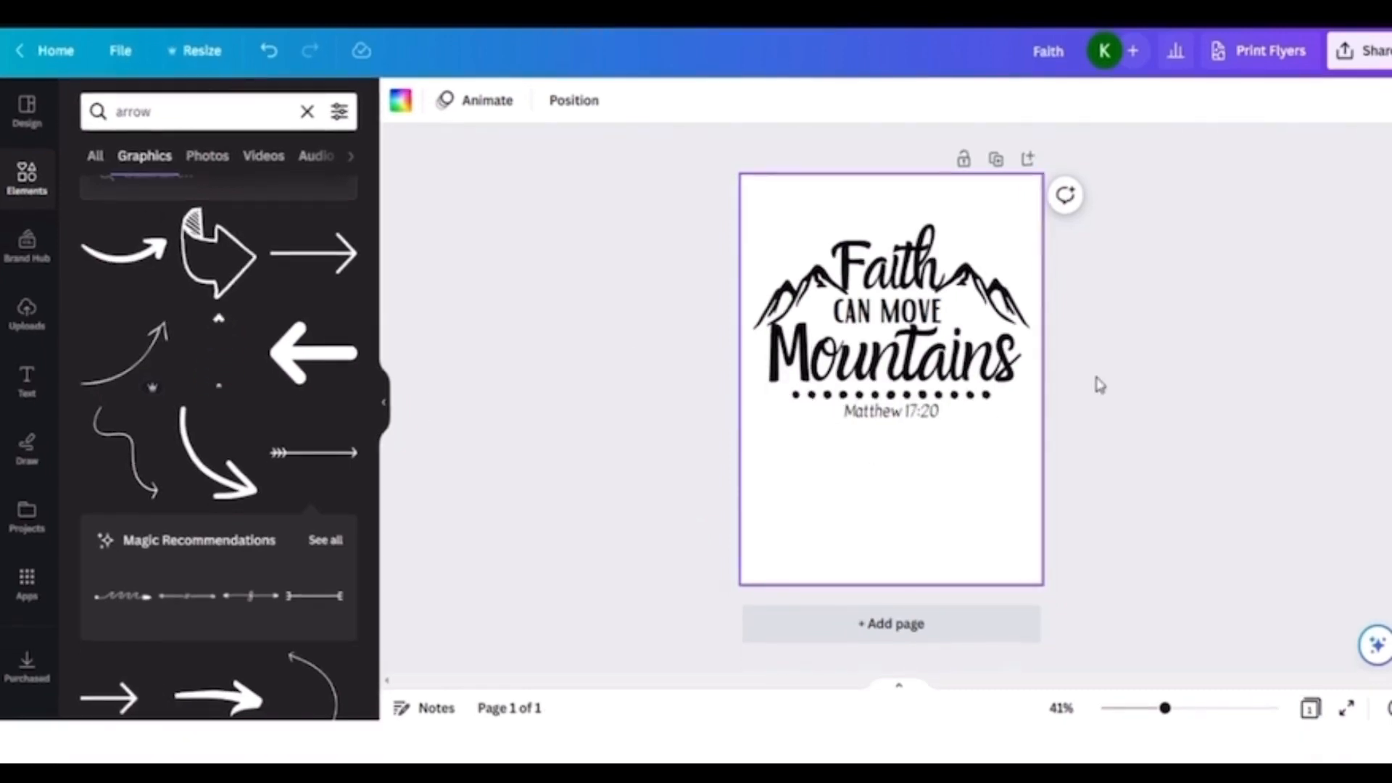
# - Download the design as a PNG with a transparent background
pyautogui.click(1363, 64)
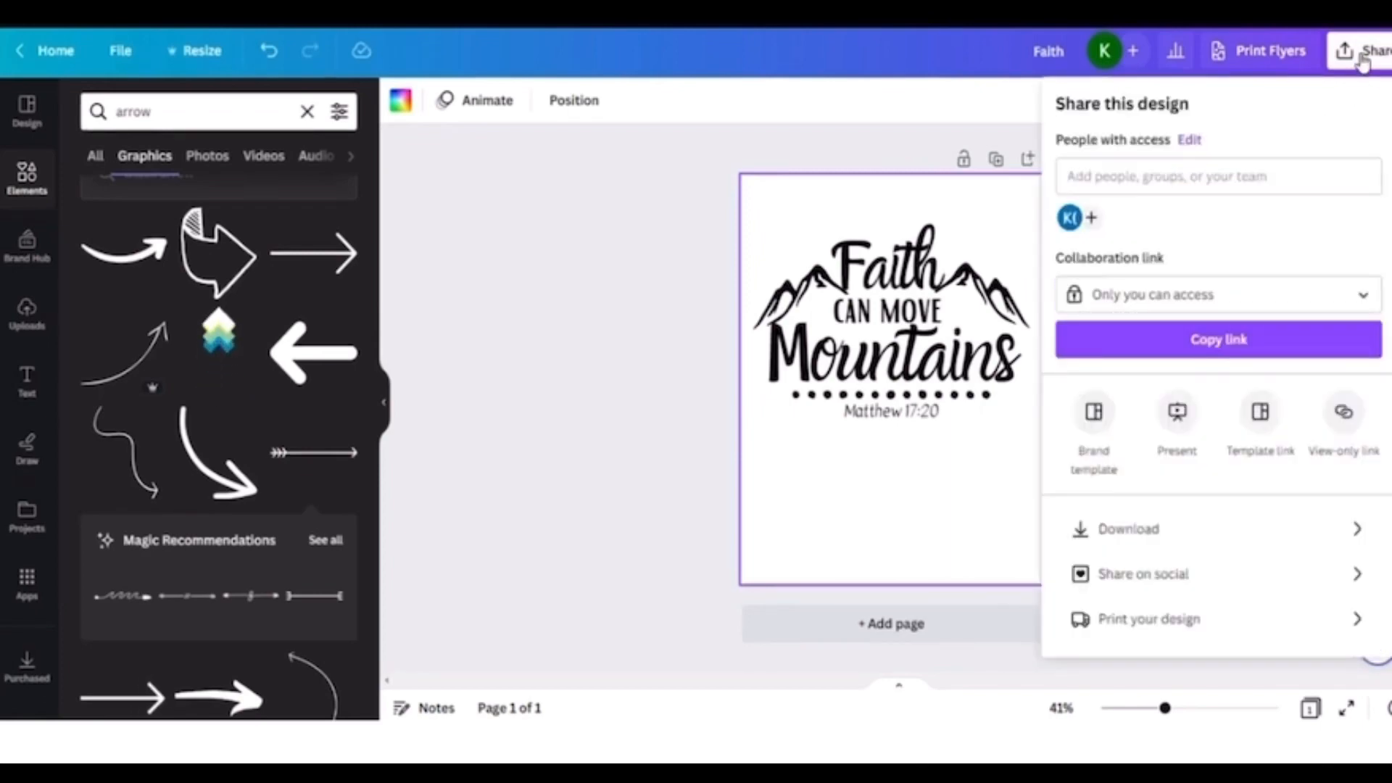
pyautogui.click(1128, 536)
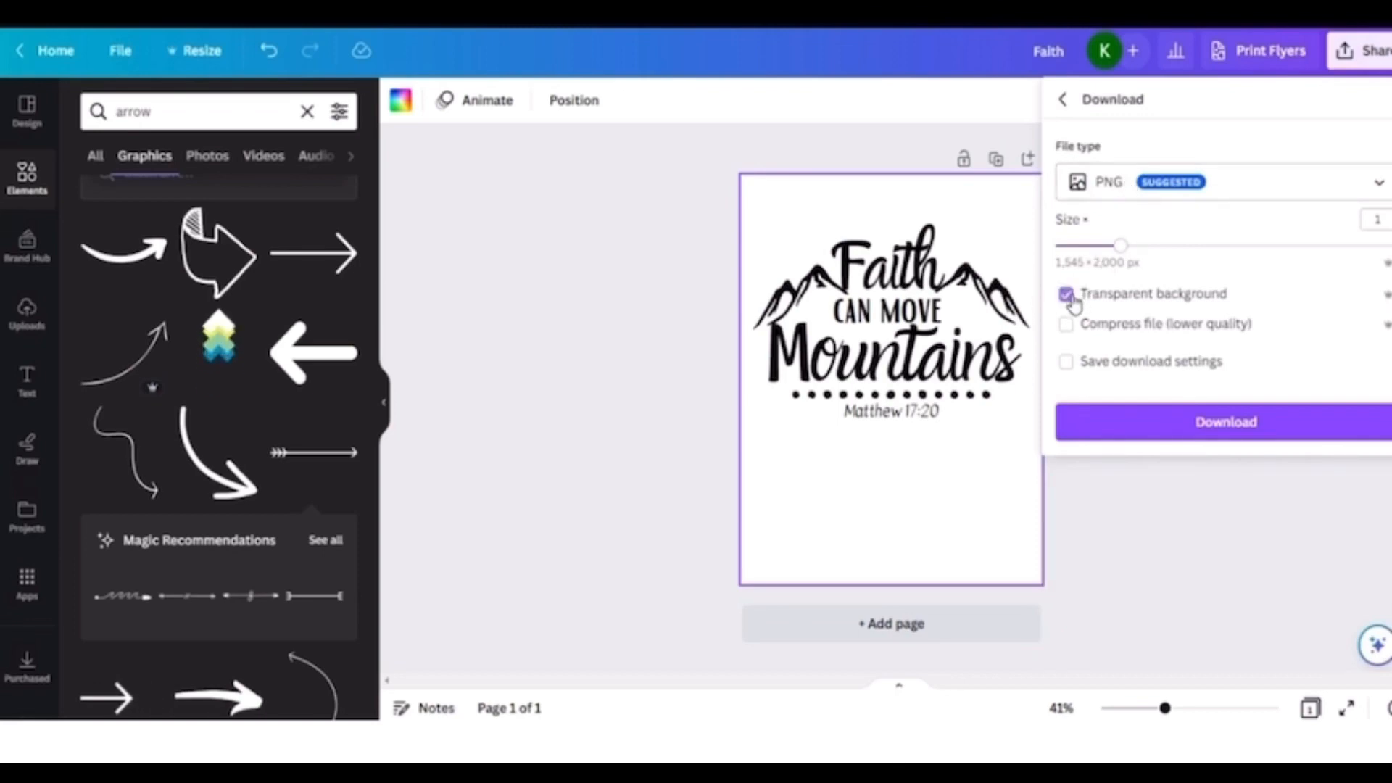
pyautogui.click(1266, 427)
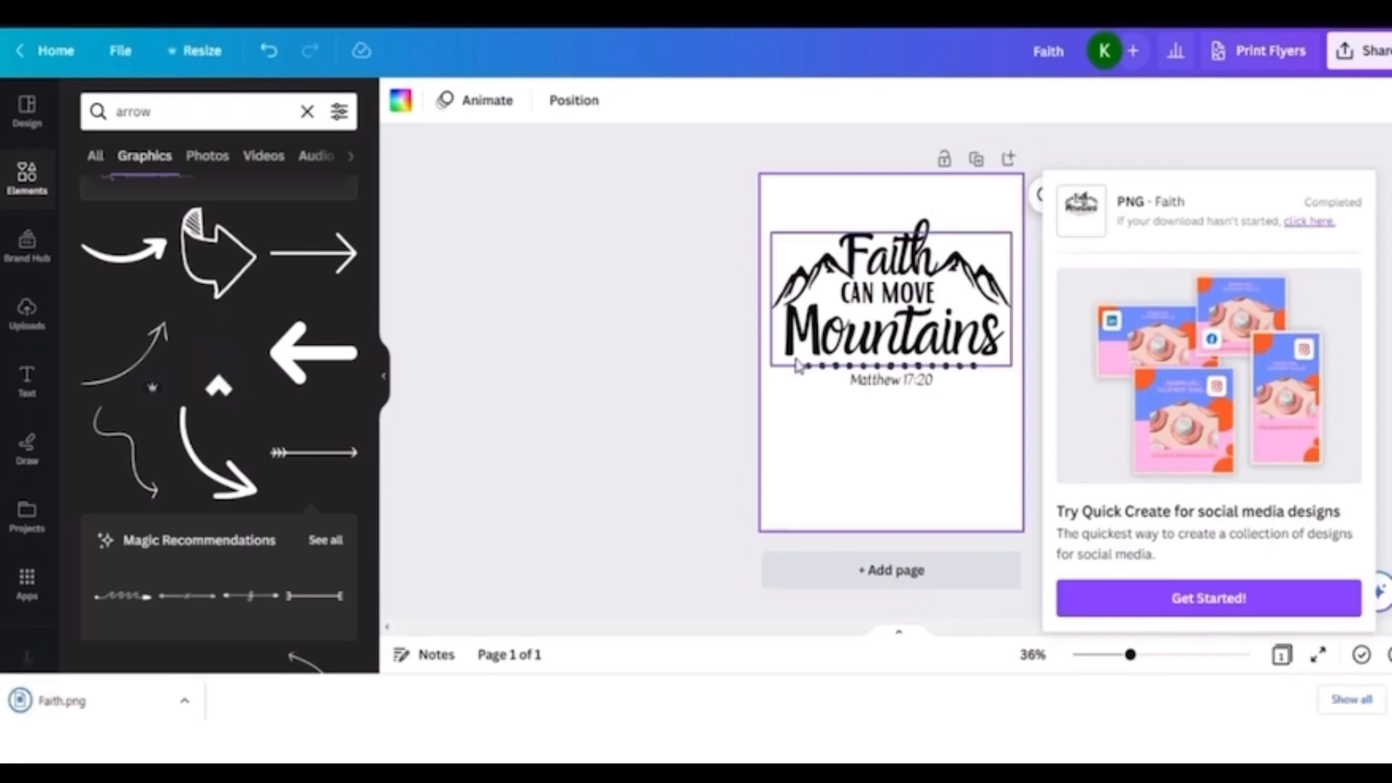
pyautogui.click(615, 287)
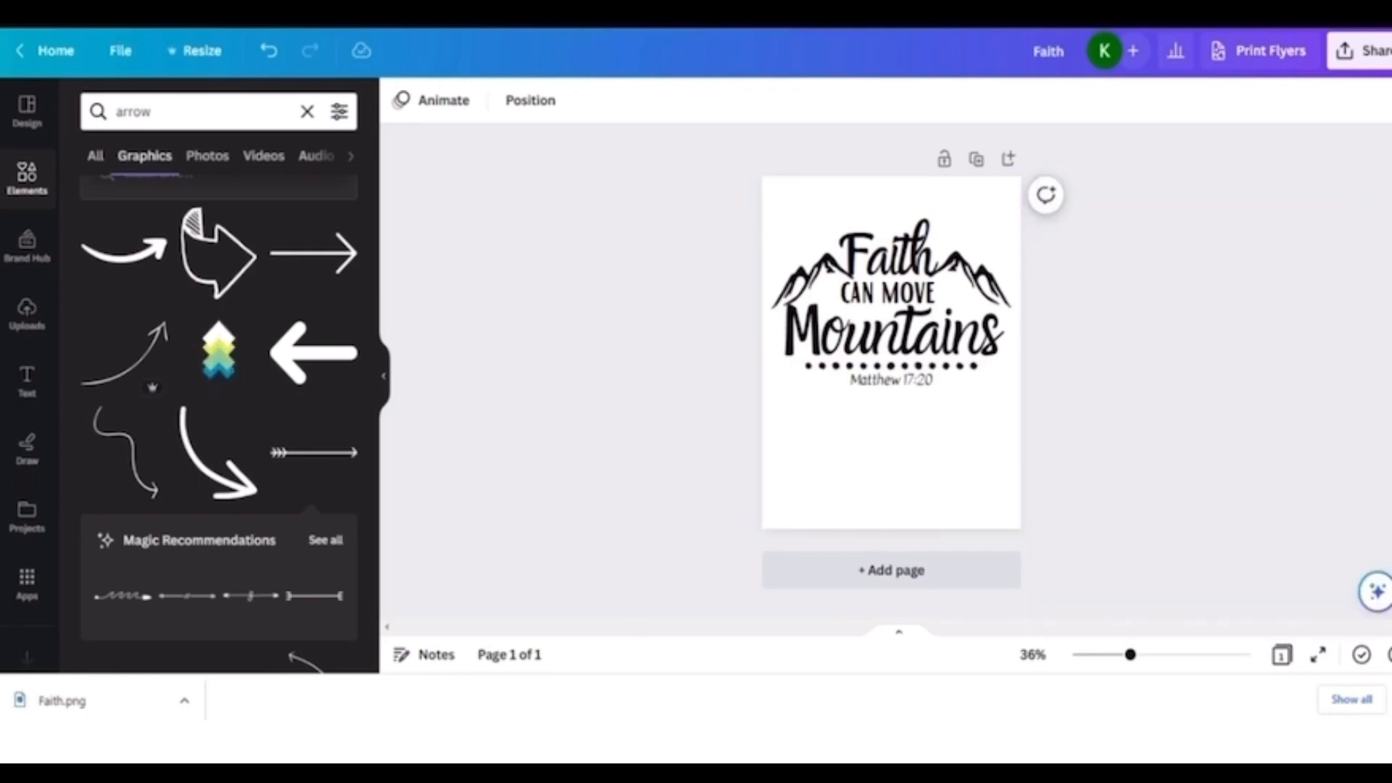
# - Check the exported Faith image in the Downloads folder, then close the folder
pyautogui.click(651, 747)
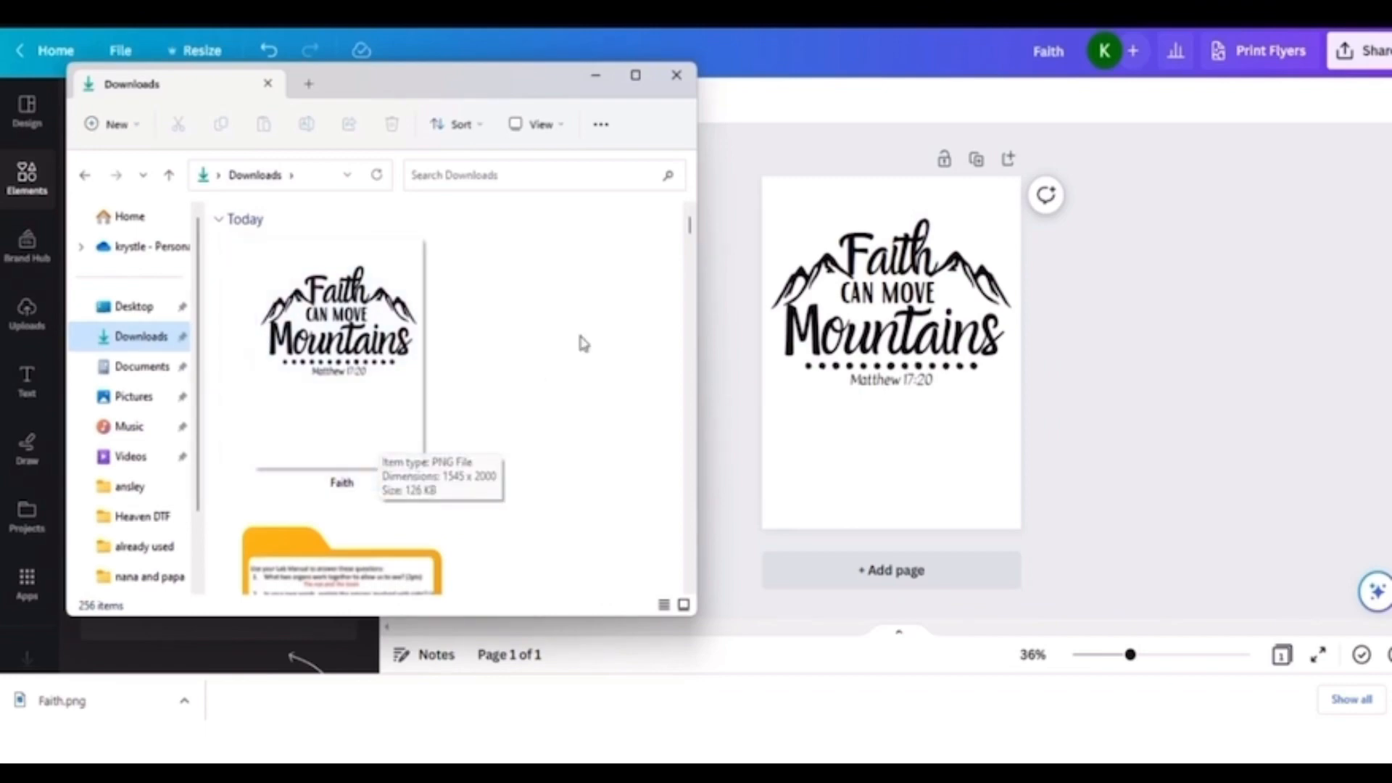
pyautogui.click(676, 75)
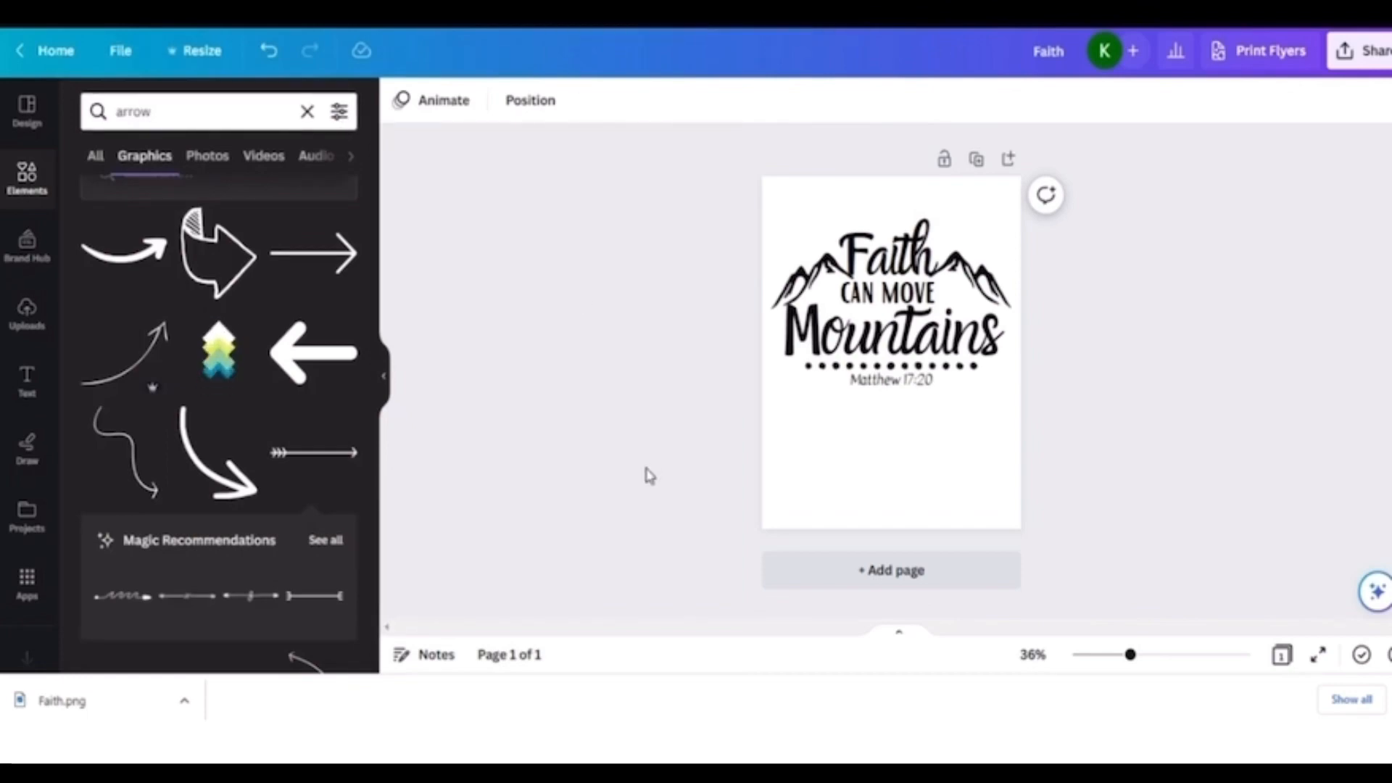
# - Add a blank second page and search the elements for "circle", showing all matching graphics
pyautogui.click(841, 572)
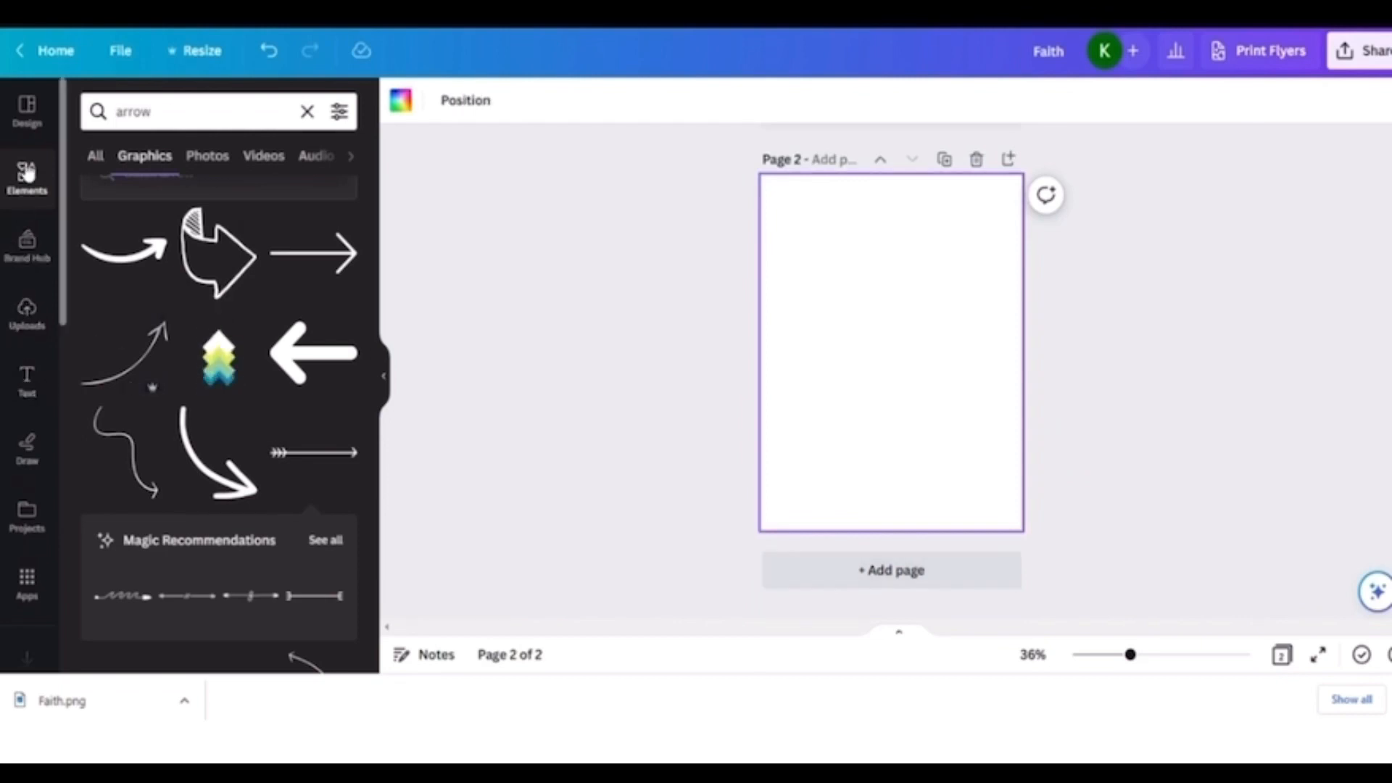
pyautogui.click(22, 202)
pyautogui.click(203, 110)
pyautogui.click(204, 106)
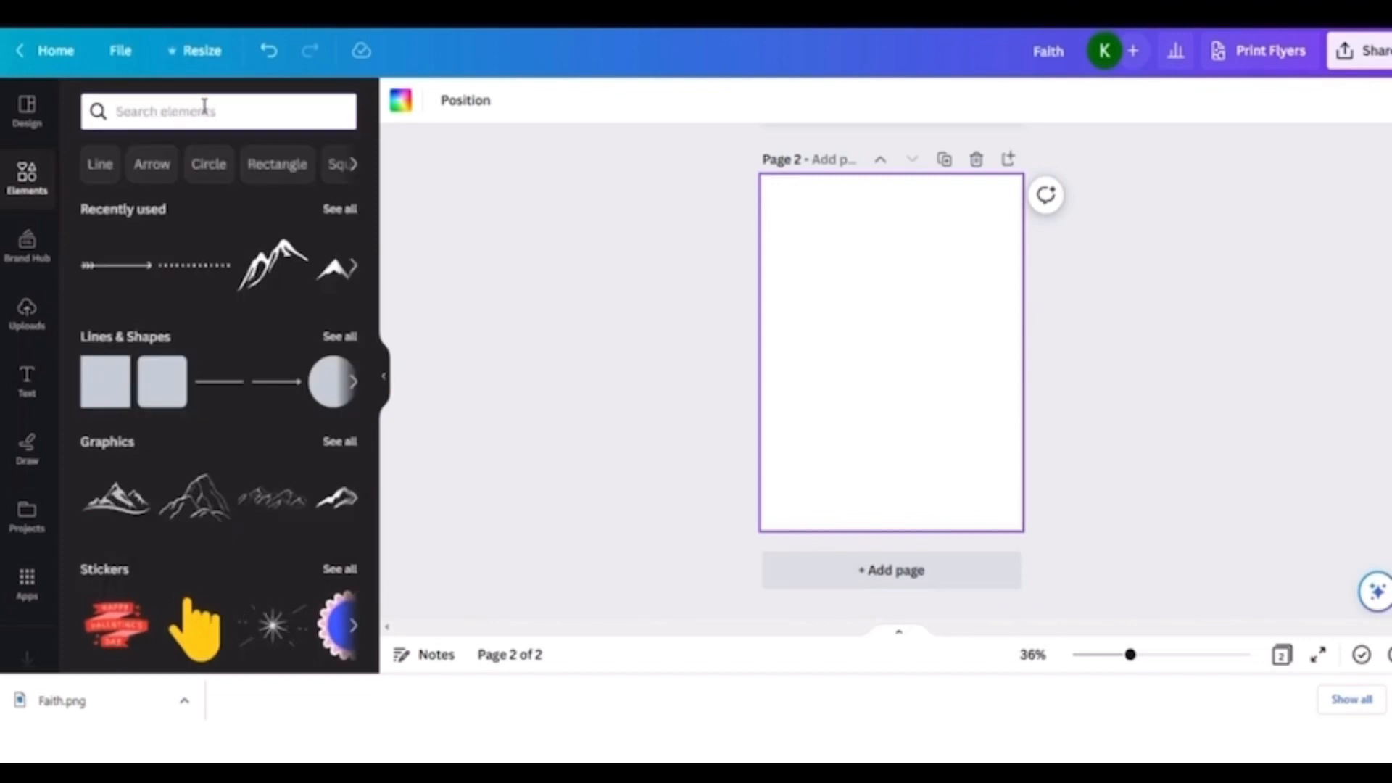
pyautogui.write('circle')
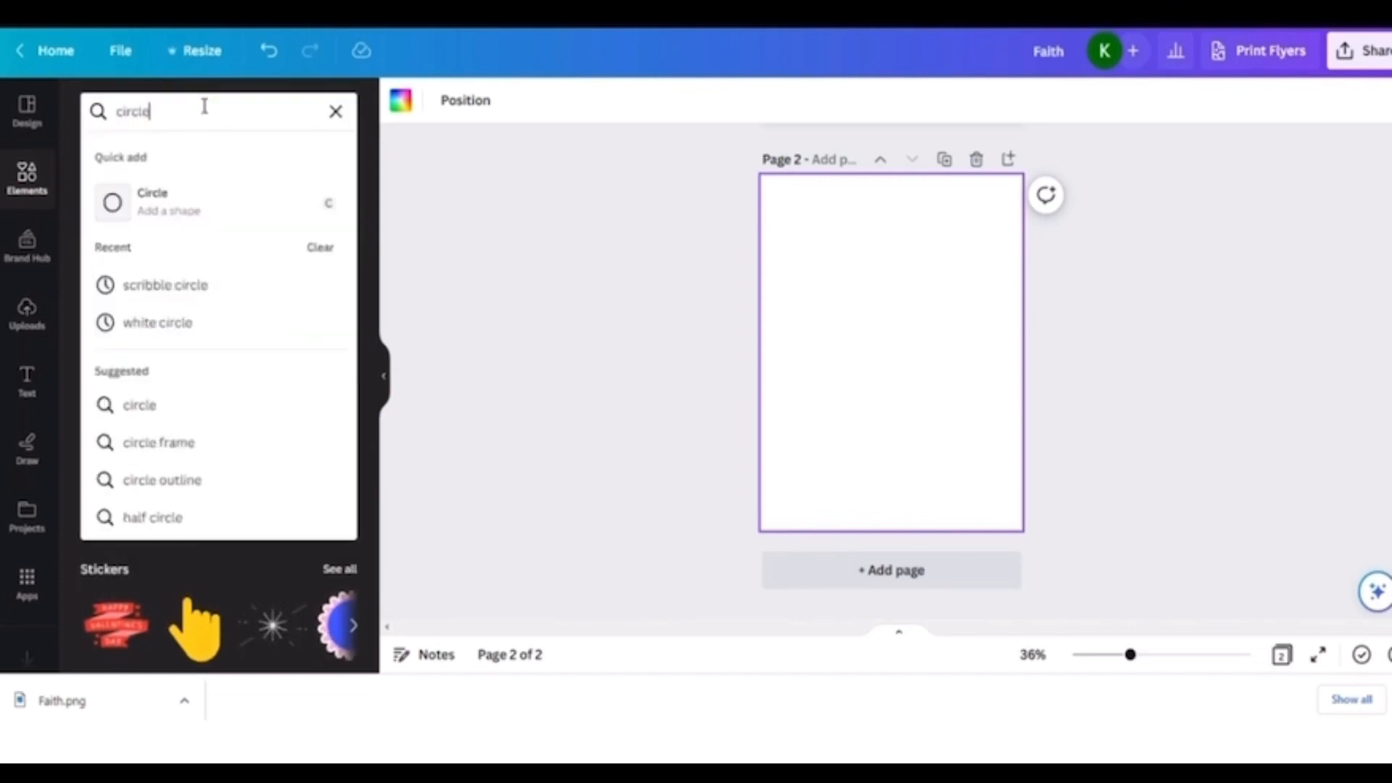
pyautogui.press('Return')
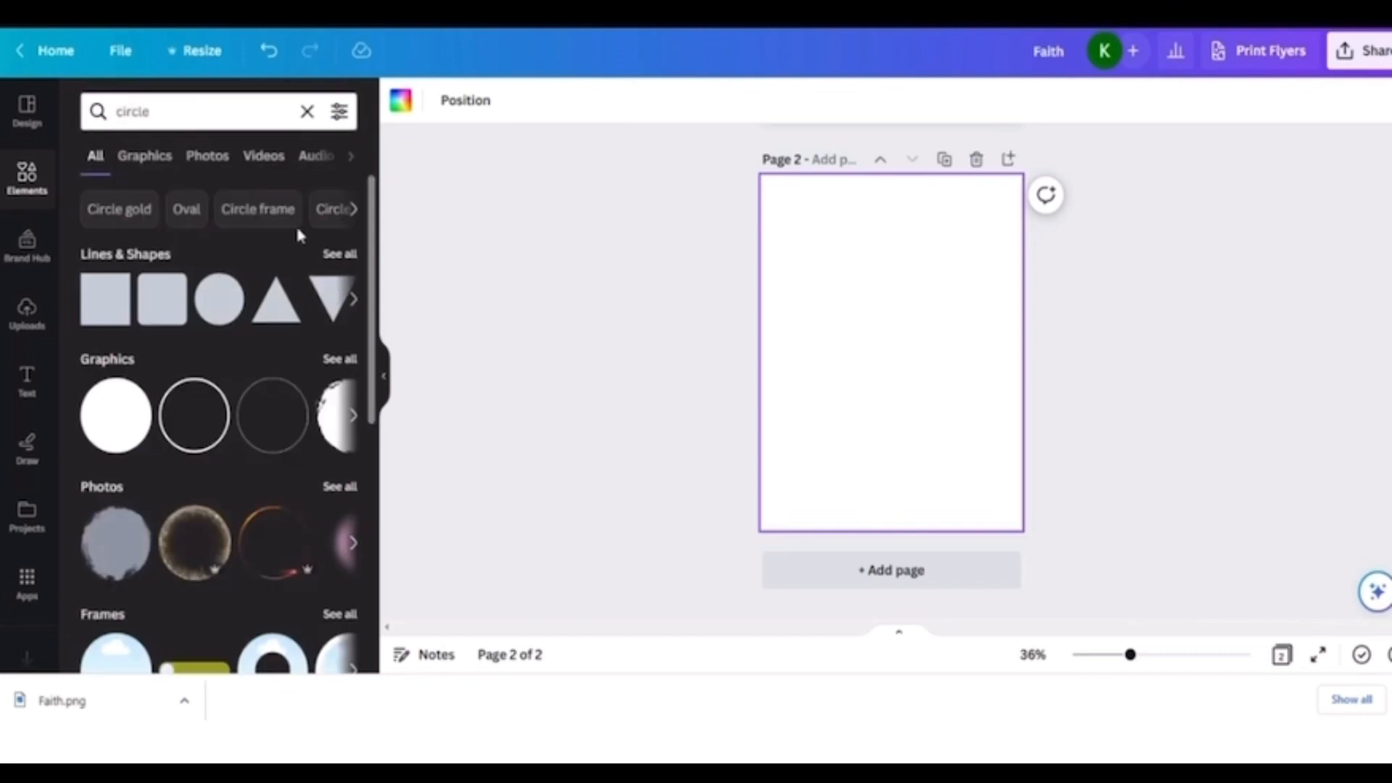
pyautogui.moveTo(371, 232)
pyautogui.mouseDown()
pyautogui.moveTo(370, 456)
pyautogui.moveTo(370, 234)
pyautogui.mouseUp()
pyautogui.click(340, 359)
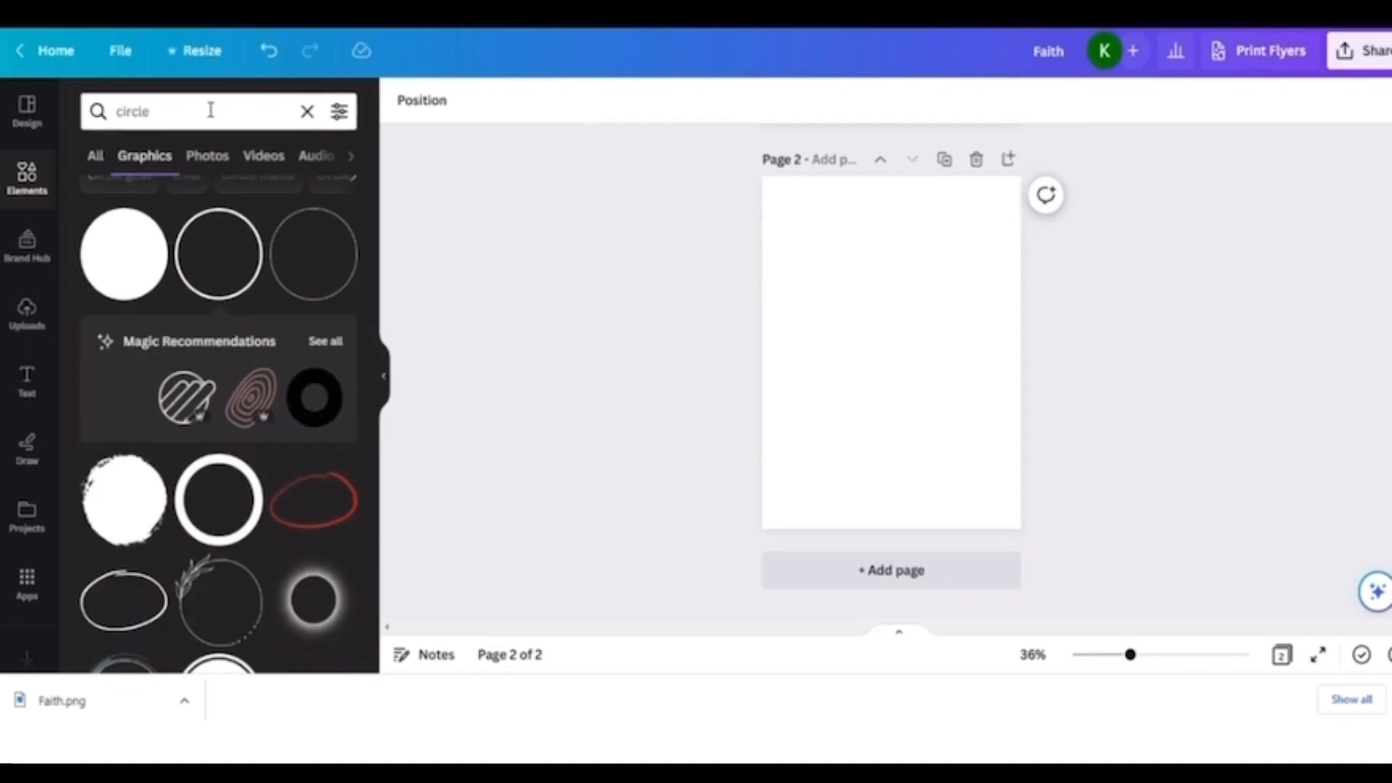
# - Insert two copies of the medium-weight circle outline on page 2 and move the second toward the page's lower right
pyautogui.click(217, 258)
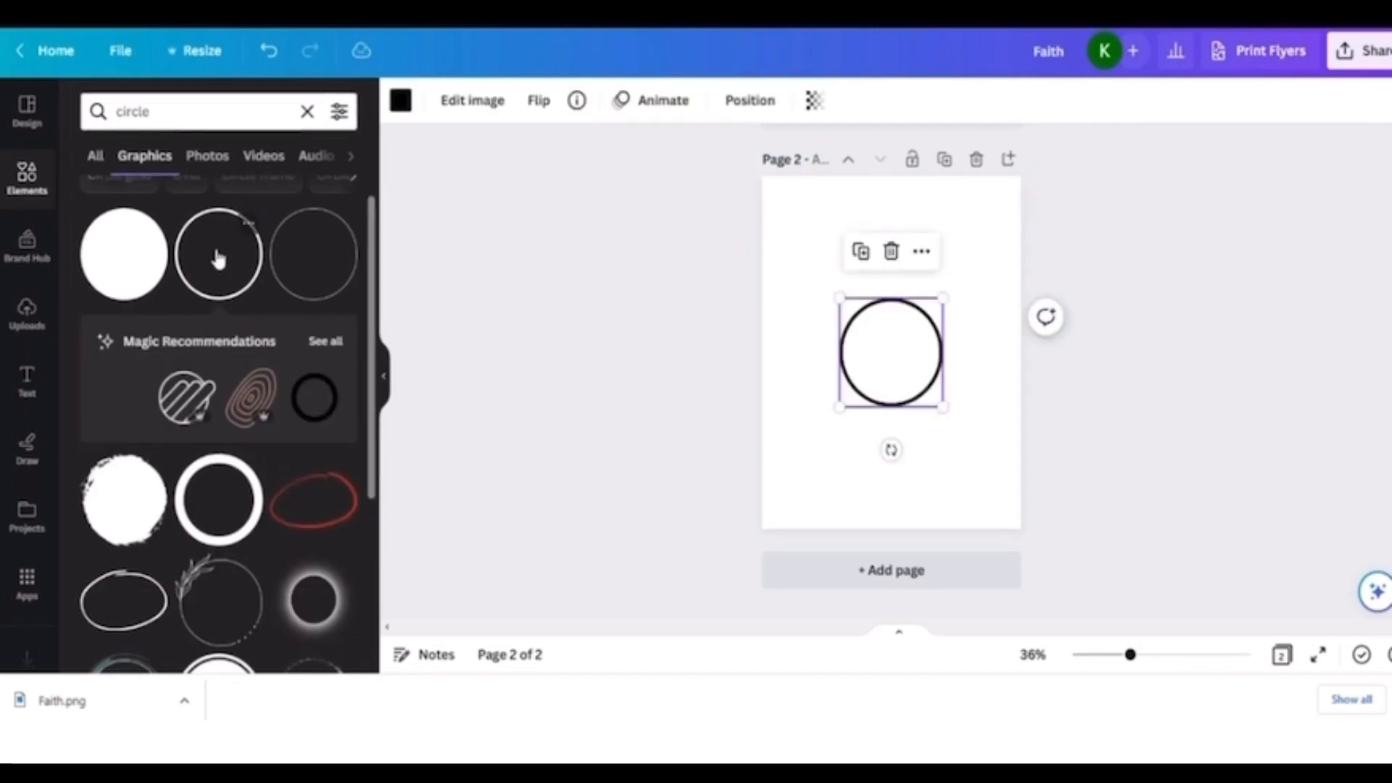
pyautogui.click(218, 259)
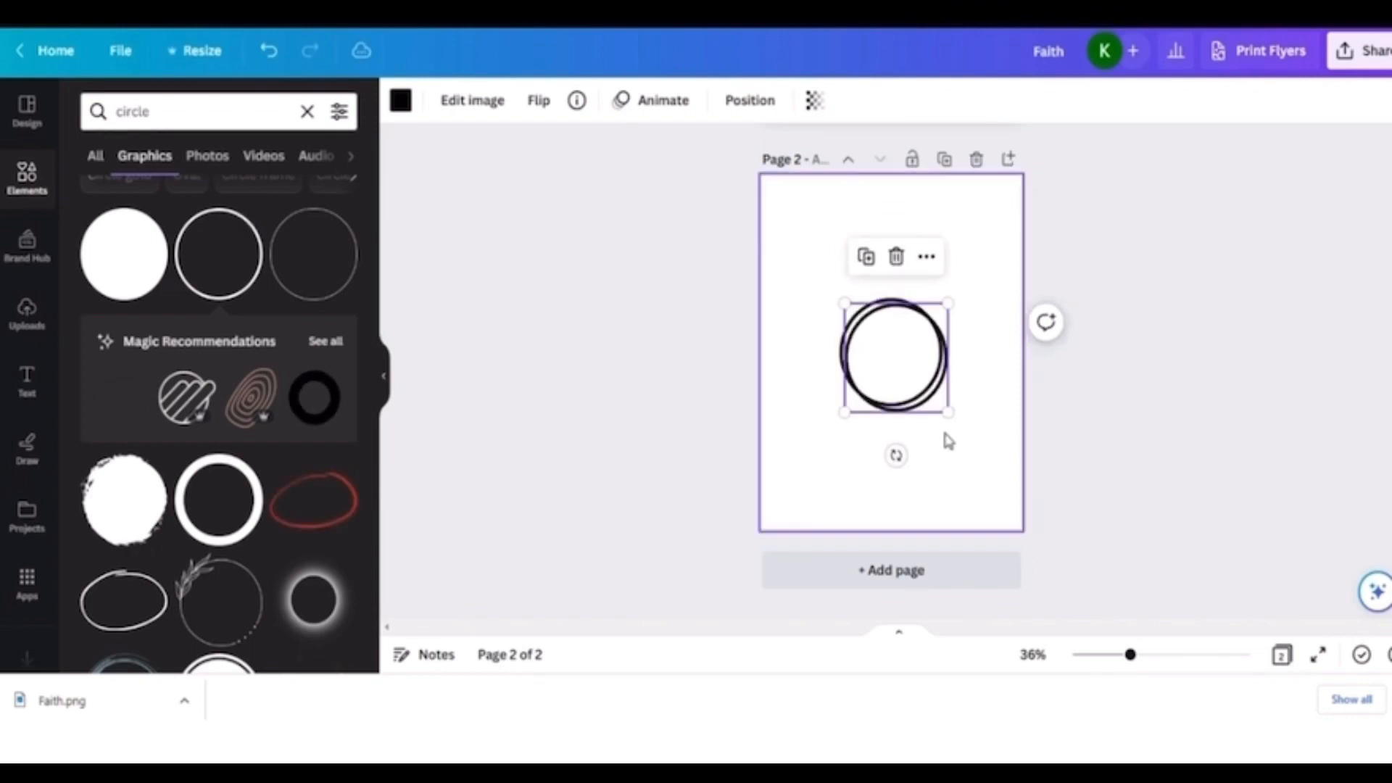
pyautogui.moveTo(901, 339); pyautogui.dragTo(959, 444)
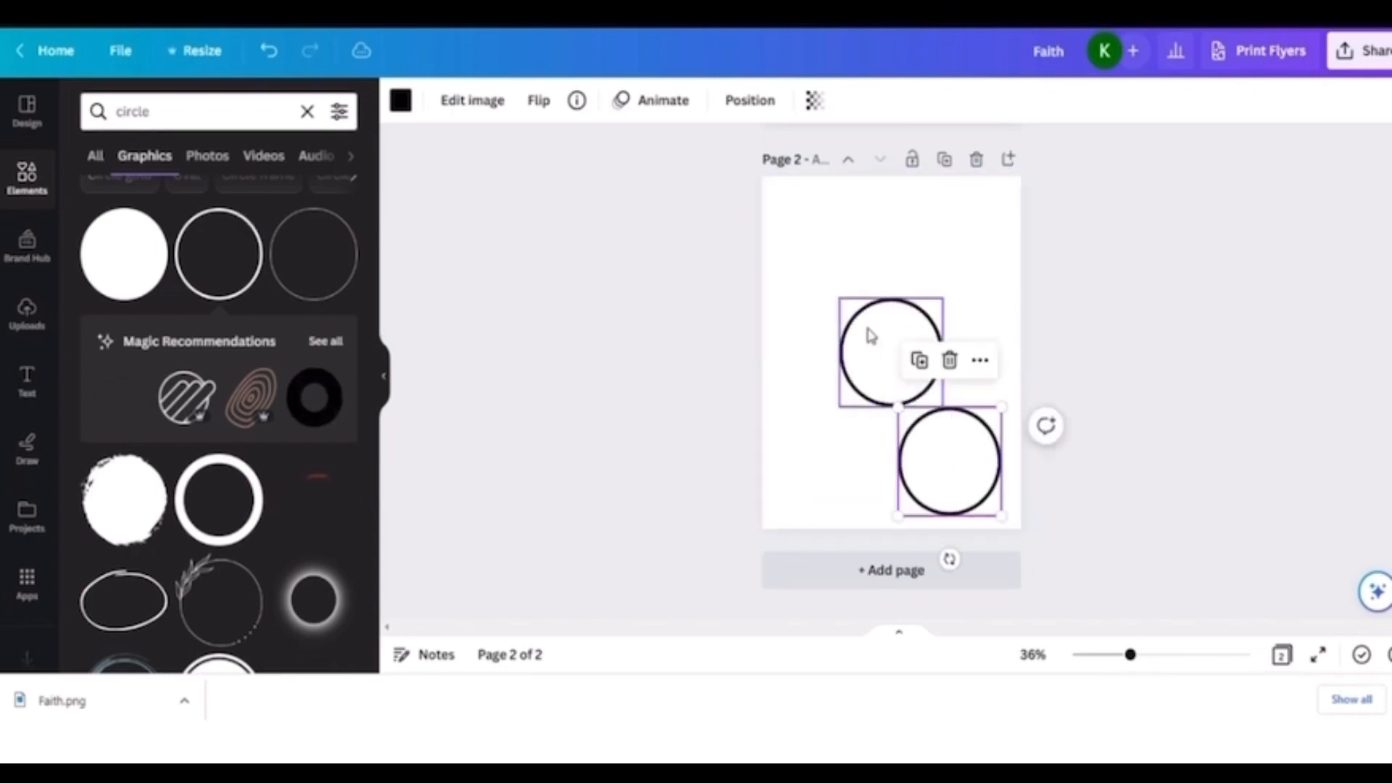
# - Enlarge the first circle to most of the page width, centre it horizontally in the upper part, and move the smaller circle below it
pyautogui.moveTo(871, 335); pyautogui.dragTo(912, 243)
pyautogui.moveTo(884, 319); pyautogui.dragTo(785, 462)
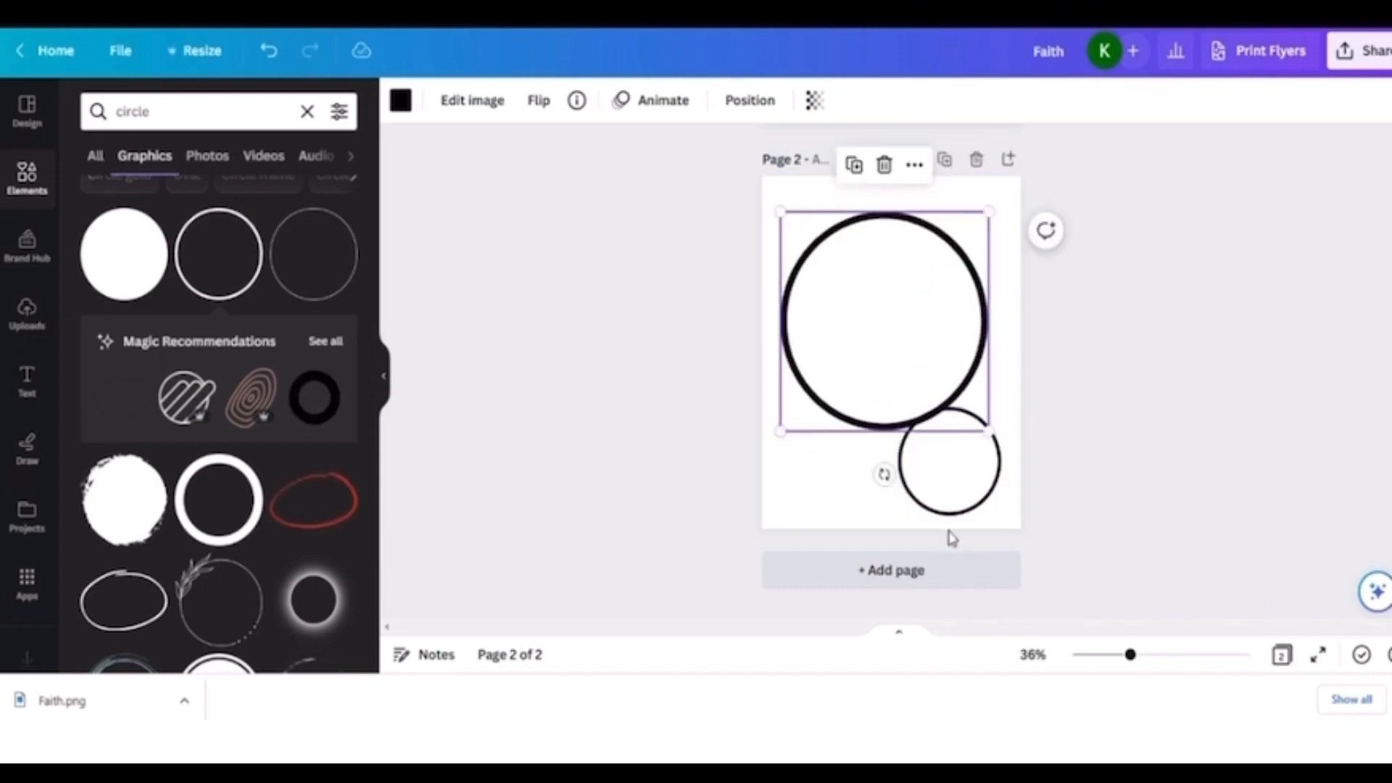
pyautogui.click(942, 507)
pyautogui.moveTo(932, 466); pyautogui.dragTo(924, 520)
pyautogui.click(926, 308)
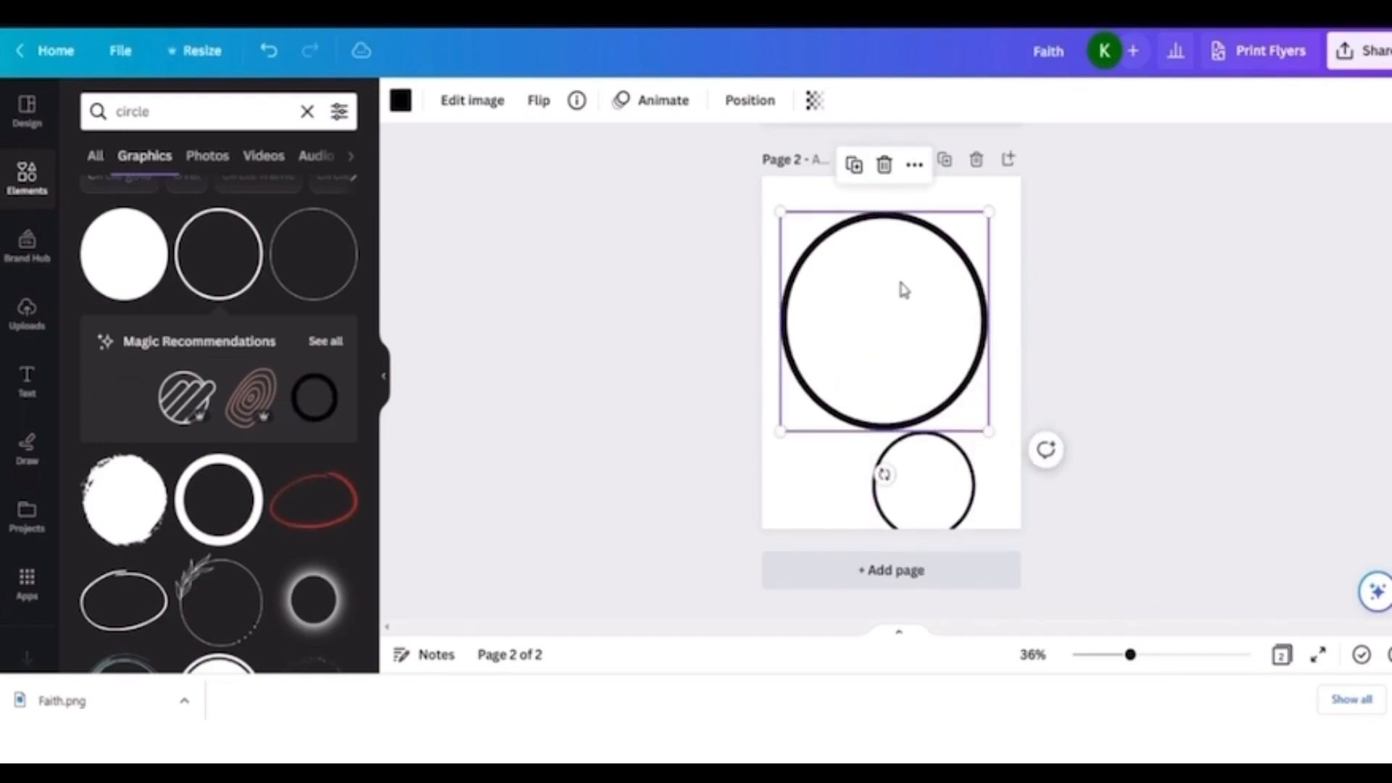
pyautogui.moveTo(902, 289); pyautogui.dragTo(899, 286)
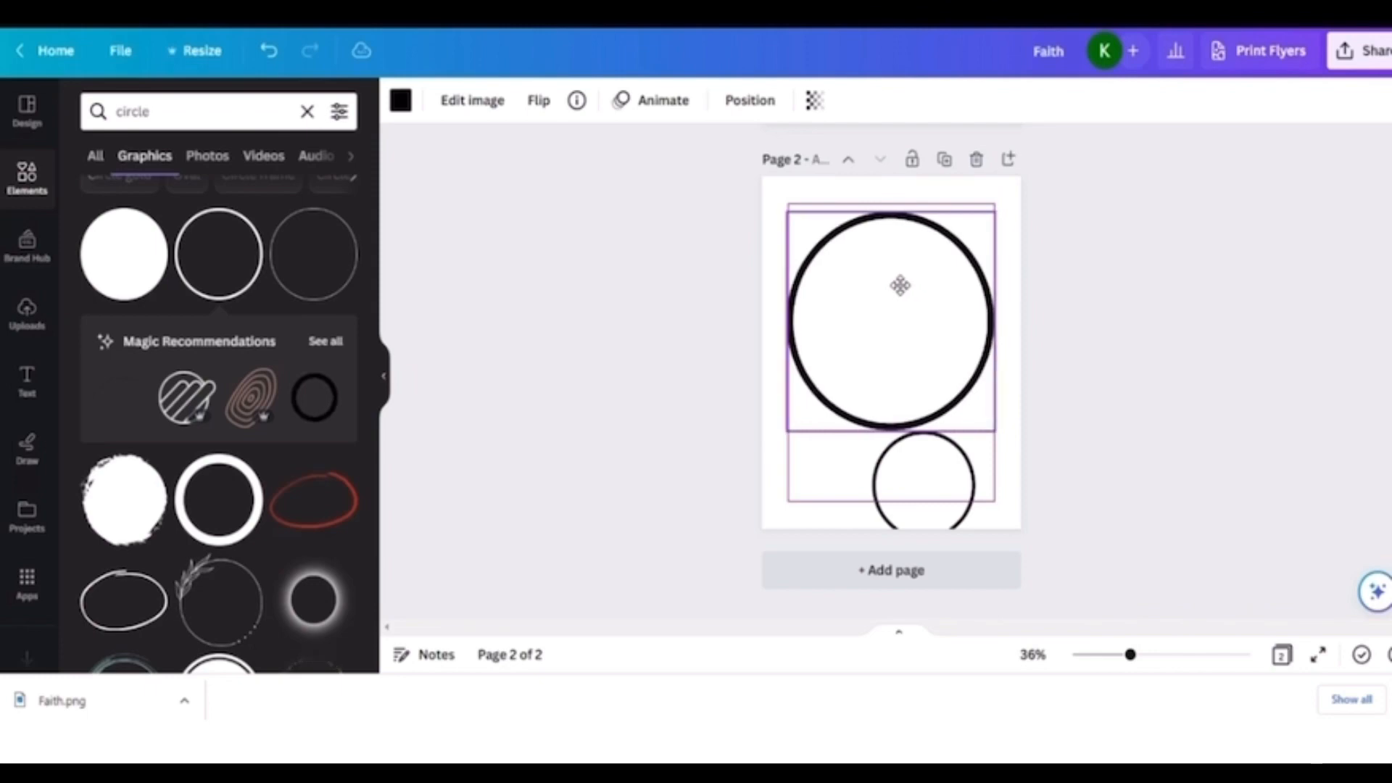
pyautogui.click(902, 289)
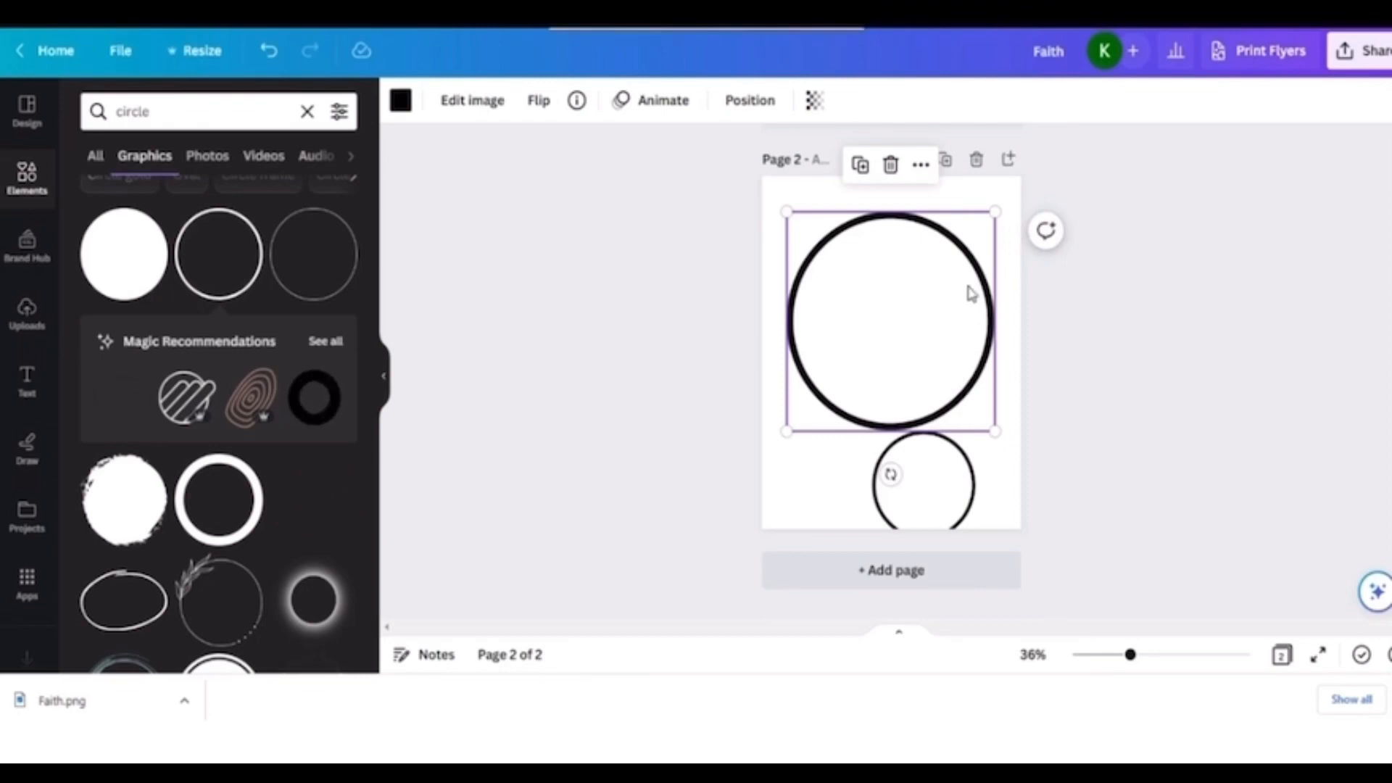
pyautogui.click(1094, 361)
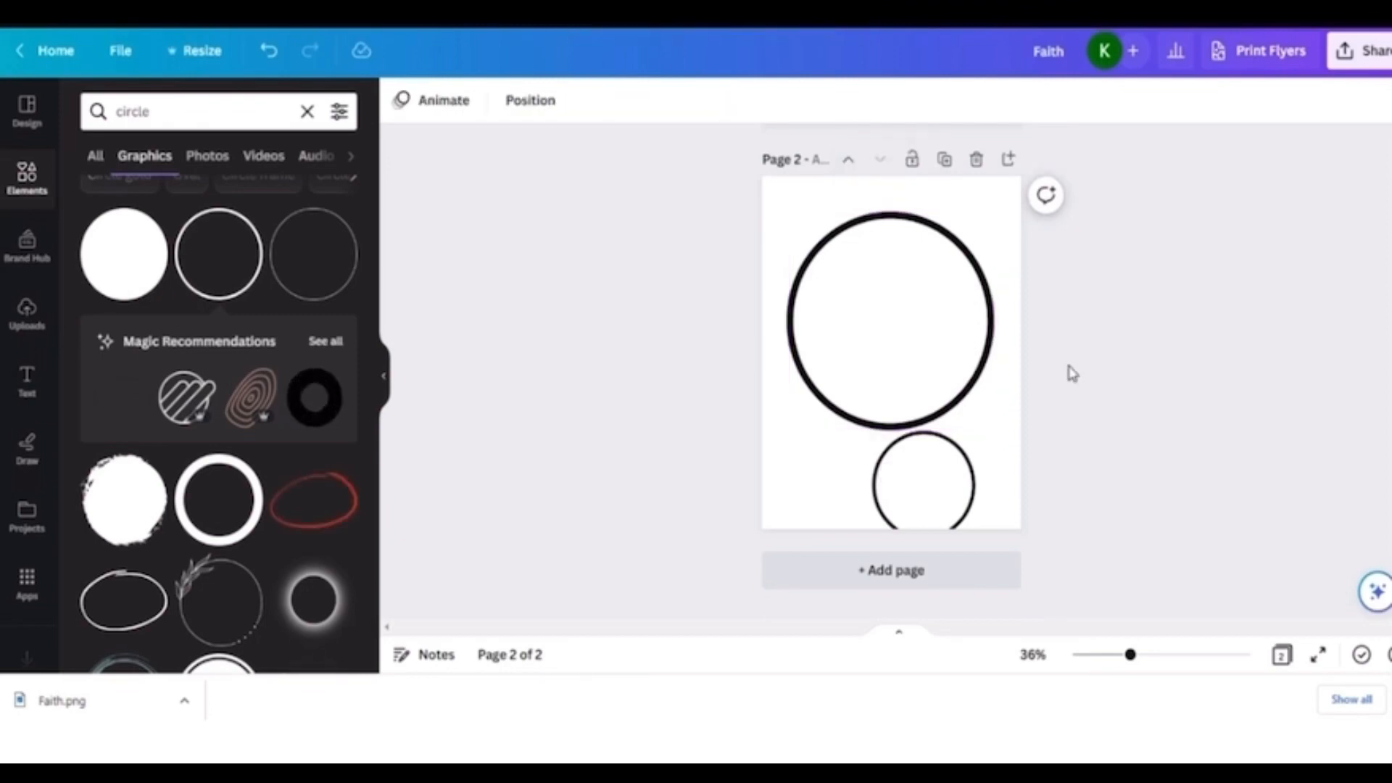
# - Enlarge the smaller circle to about 4.4 by 4.4 and centre it inside the large circle
pyautogui.click(944, 479)
pyautogui.moveTo(942, 488); pyautogui.dragTo(964, 393)
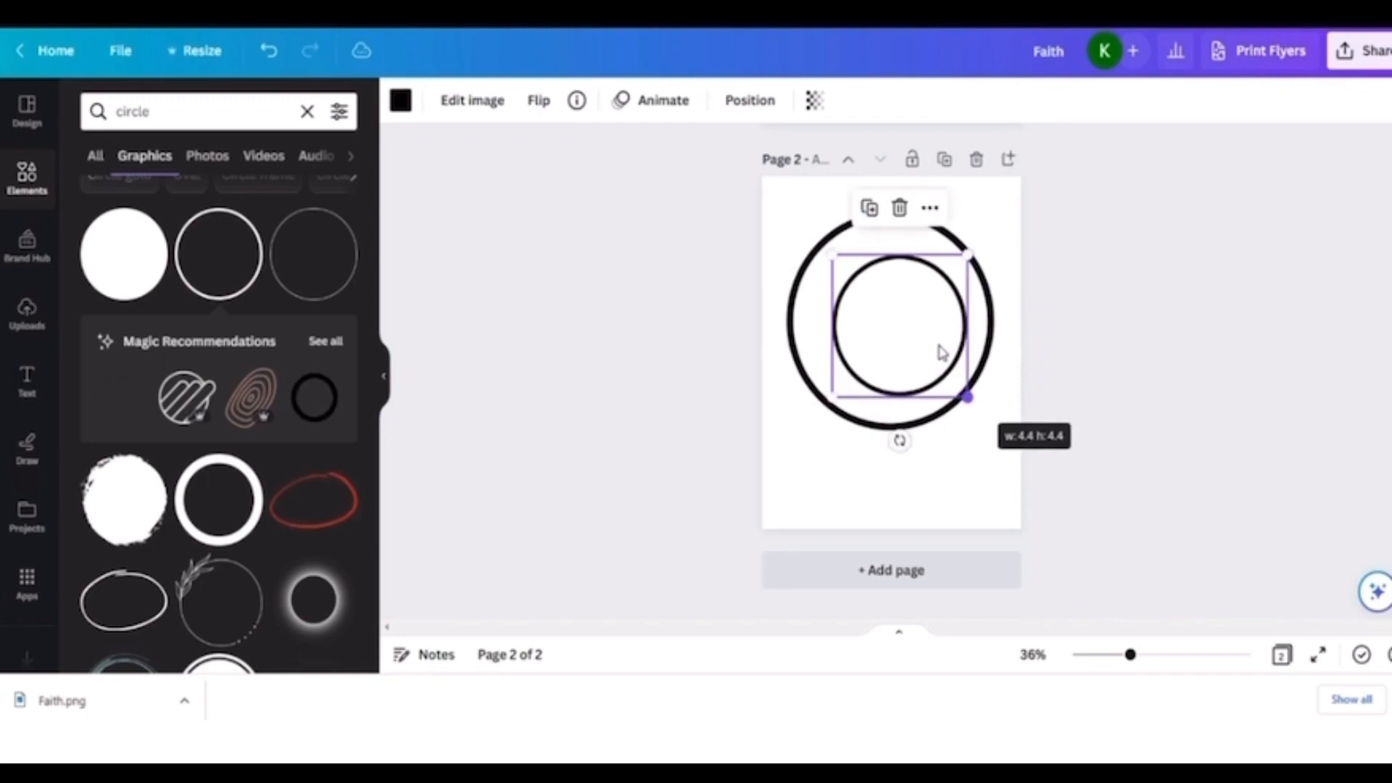
pyautogui.moveTo(907, 336); pyautogui.dragTo(901, 323)
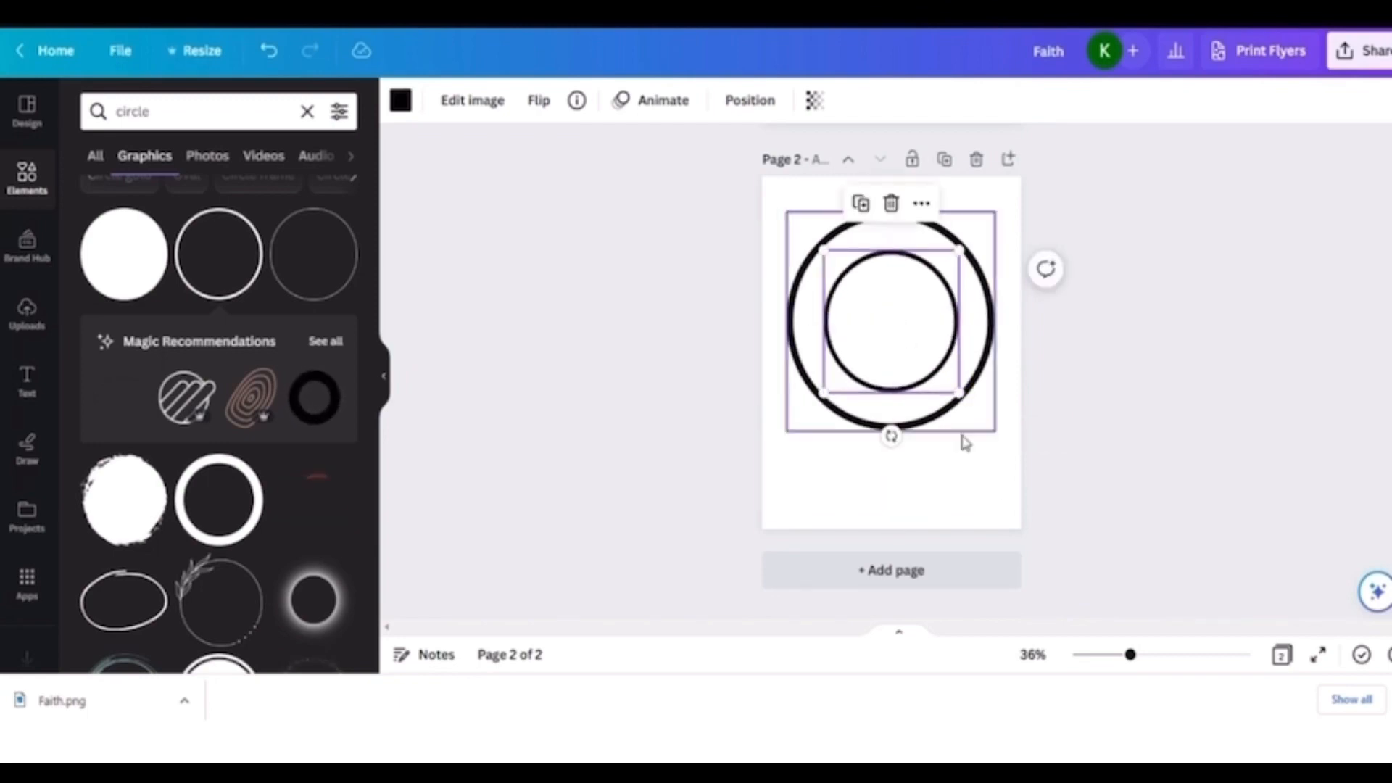
pyautogui.click(1011, 522)
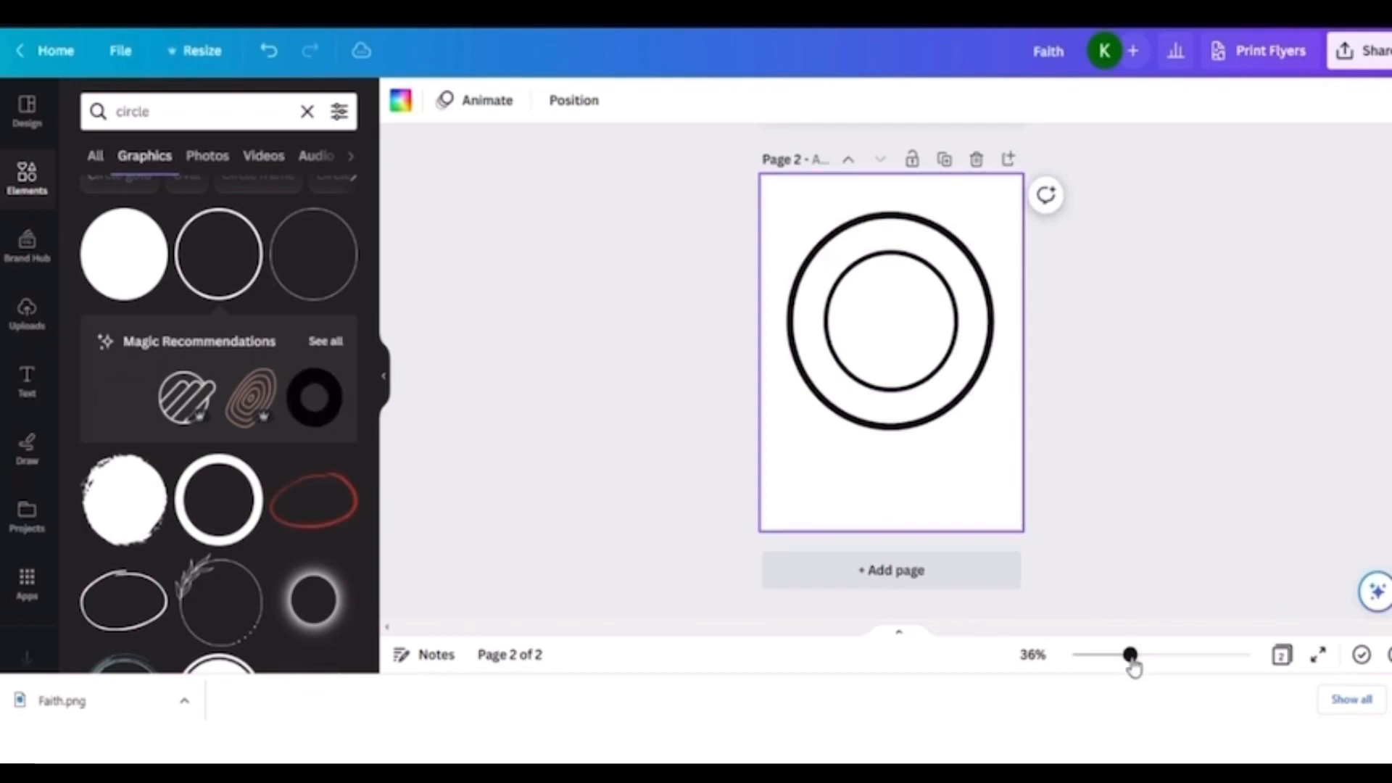
# - Add a text box, enlarge its text to about size 34.7, and centre it inside the two circles
pyautogui.moveTo(1130, 656); pyautogui.dragTo(1155, 667)
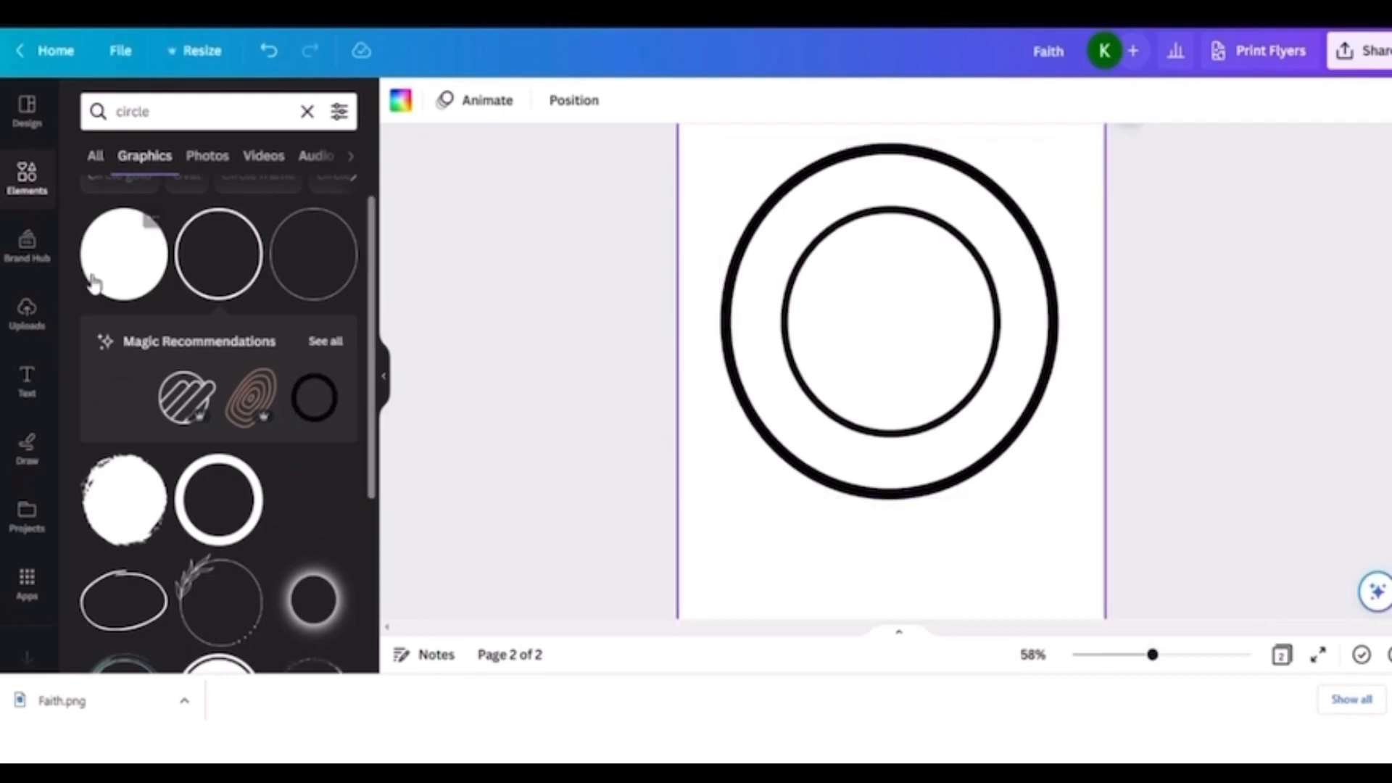
pyautogui.click(26, 378)
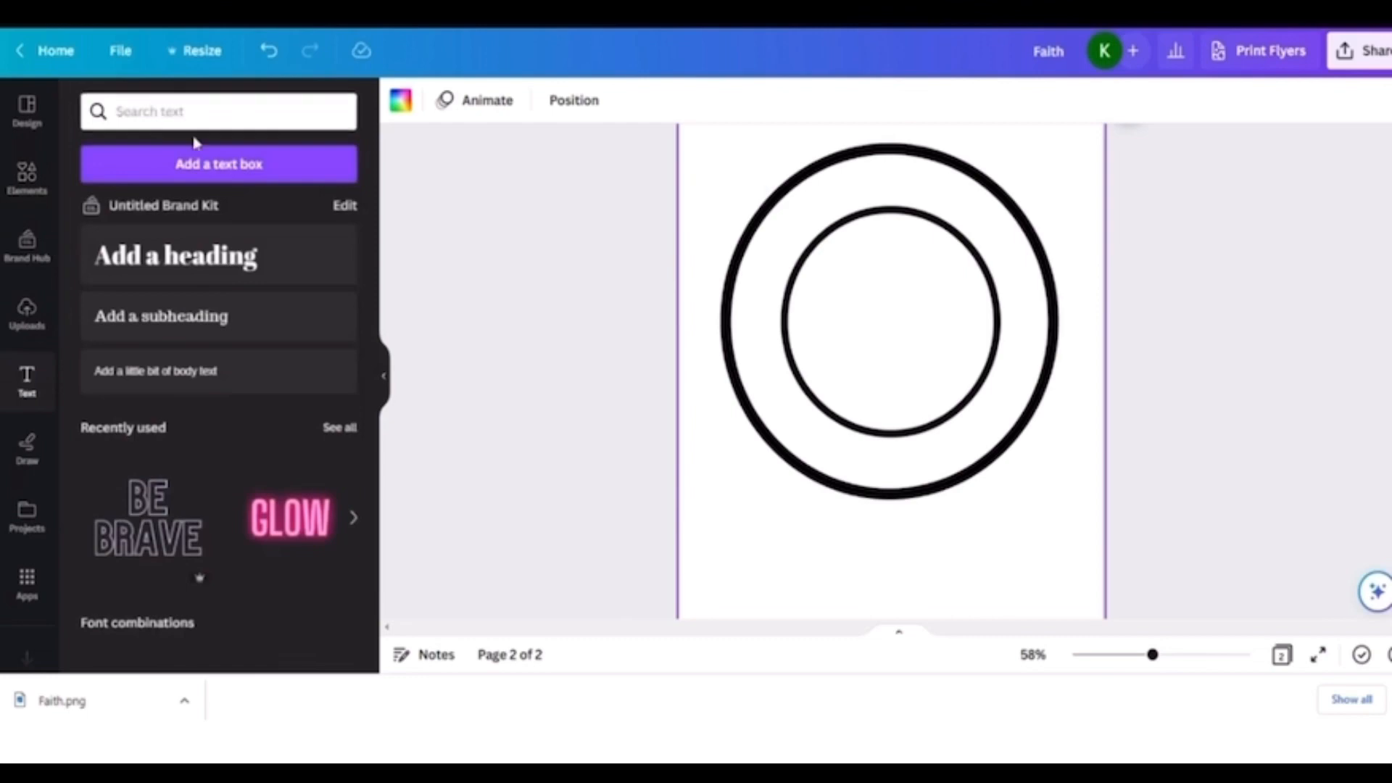
pyautogui.click(280, 165)
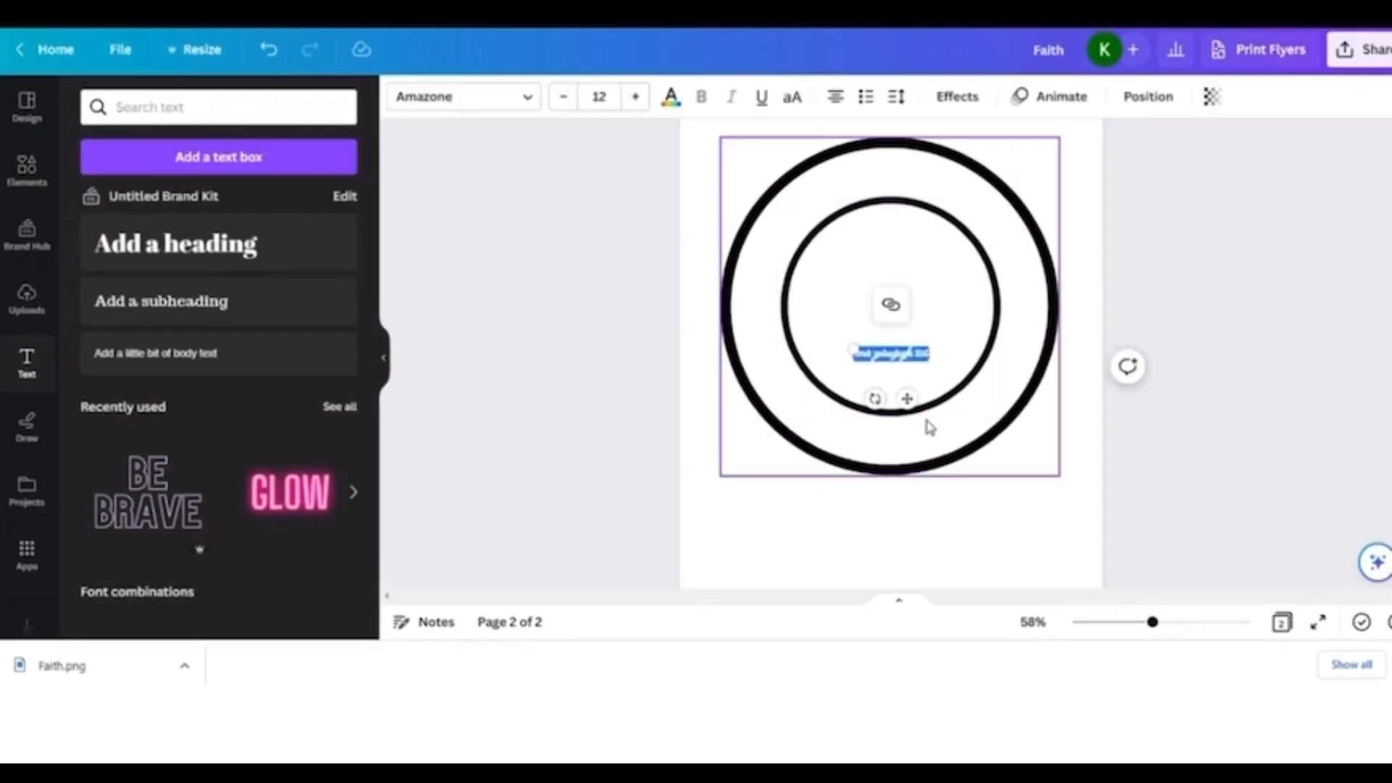
pyautogui.moveTo(849, 348); pyautogui.dragTo(711, 324)
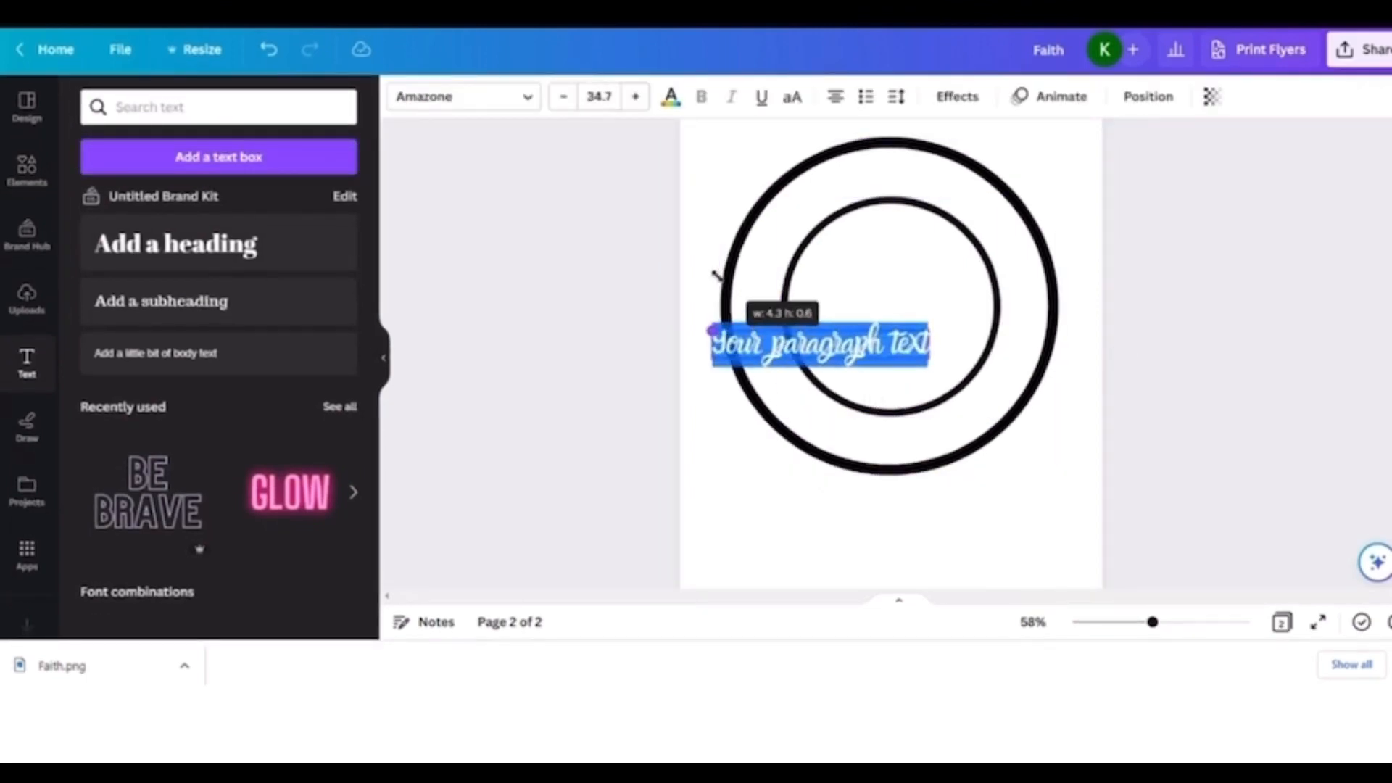
pyautogui.moveTo(830, 399); pyautogui.dragTo(906, 361)
pyautogui.click(903, 306)
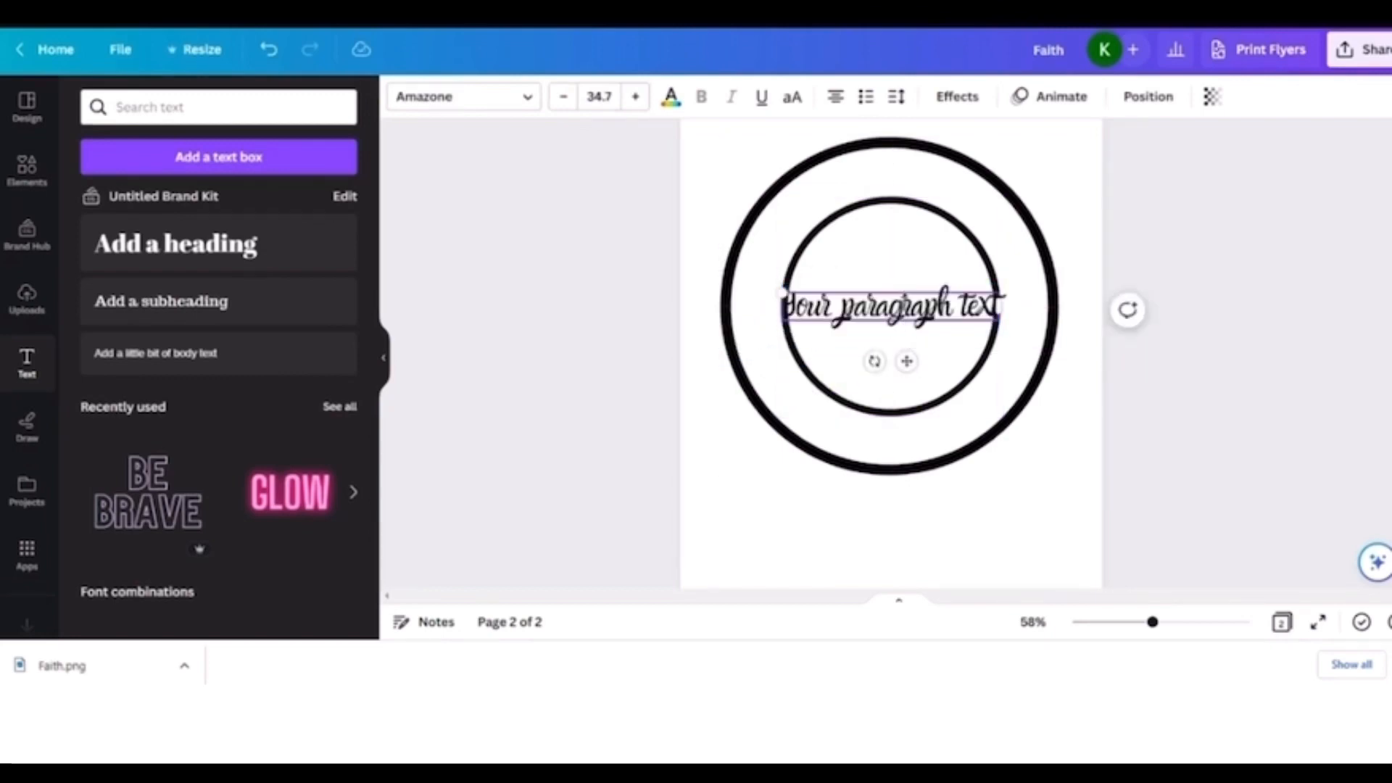
# - Replace the placeholder text in the centre of the circles with "Offical Member"
pyautogui.hotkey('ctrl', 'a')
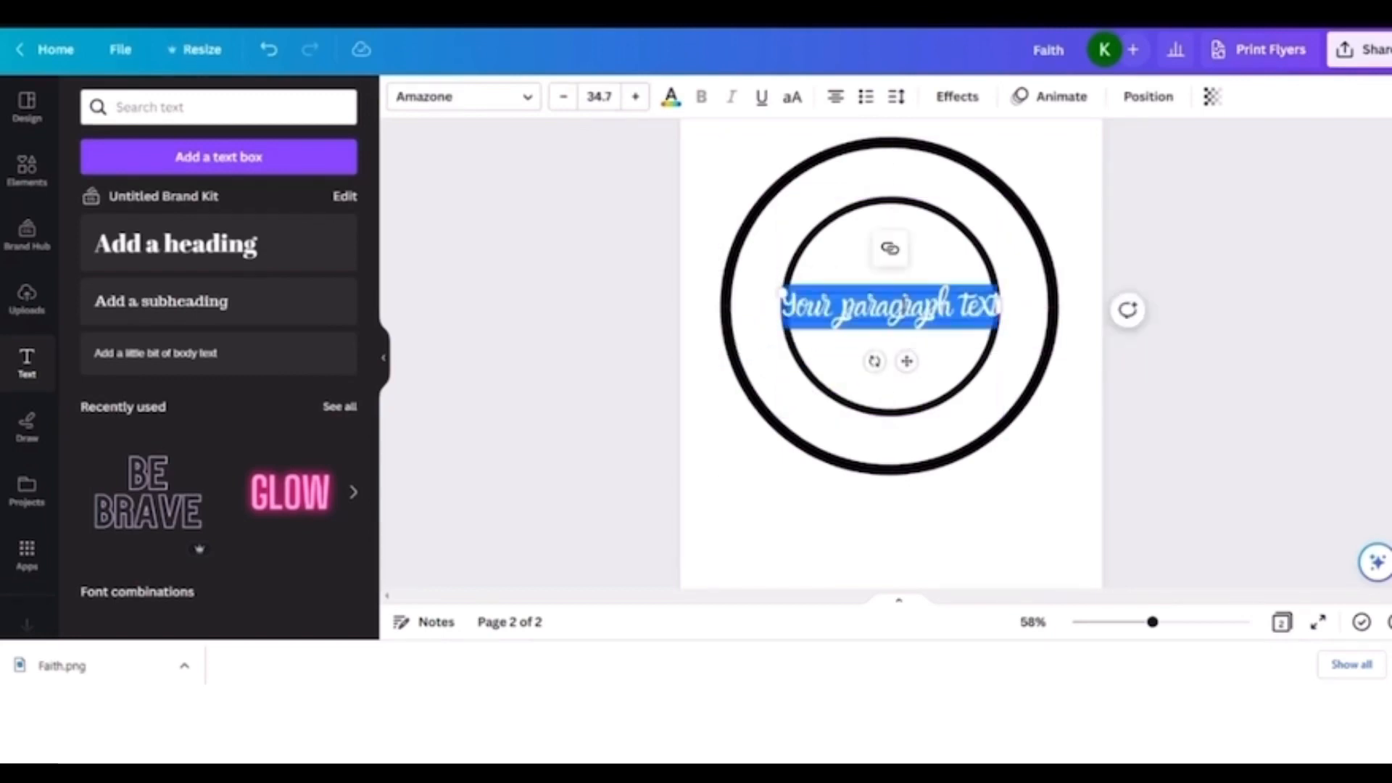
pyautogui.write('Offic')
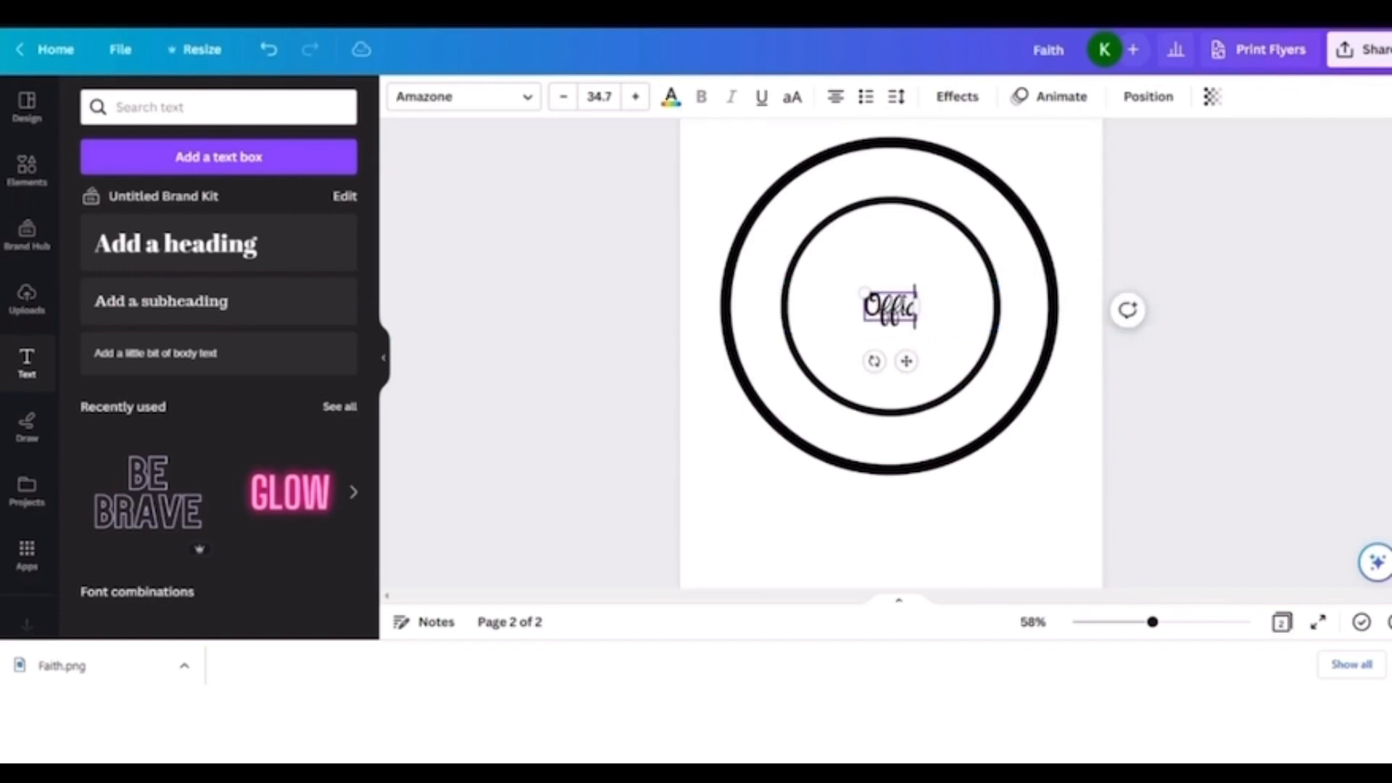
pyautogui.write('al M')
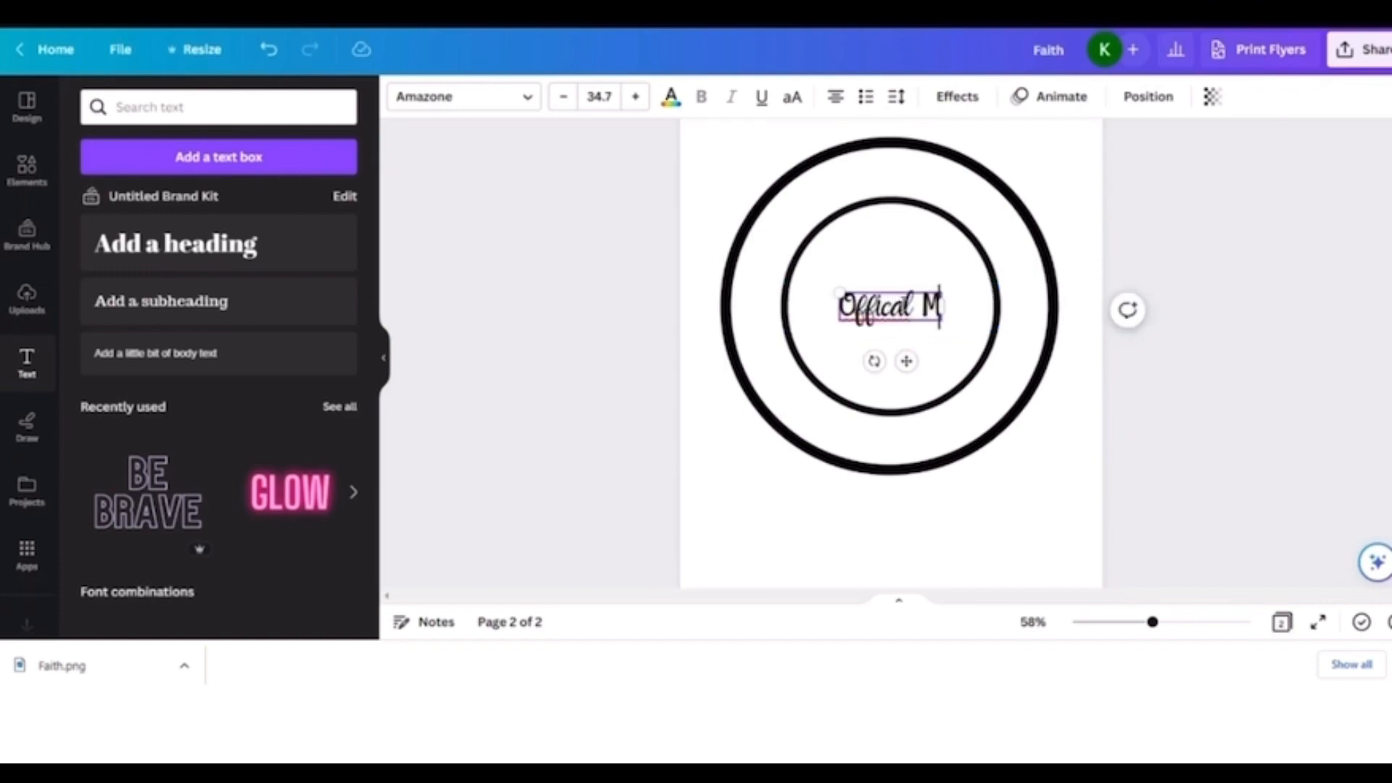
pyautogui.write('ember')
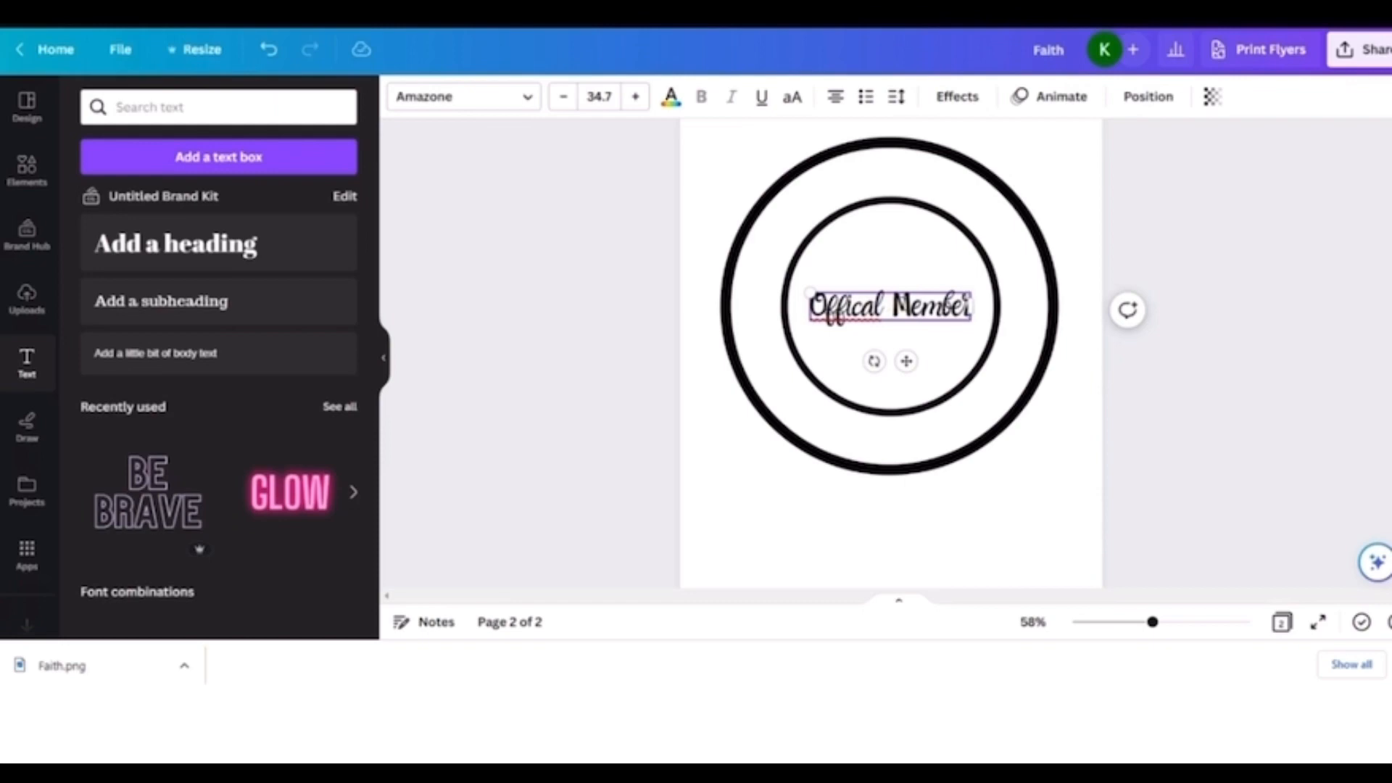
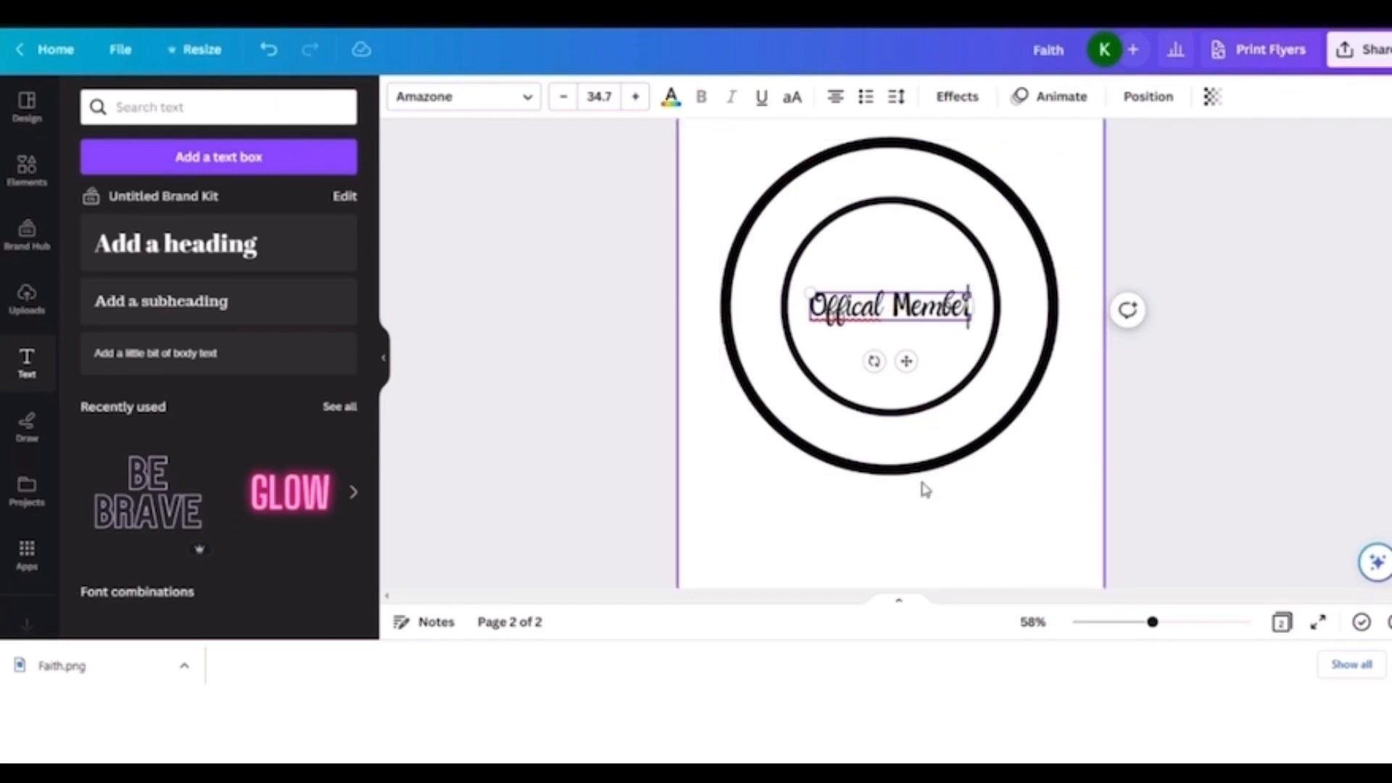
# - Search the fonts for "Display" and apply Futura Display to the "Offical Member" text
pyautogui.click(531, 102)
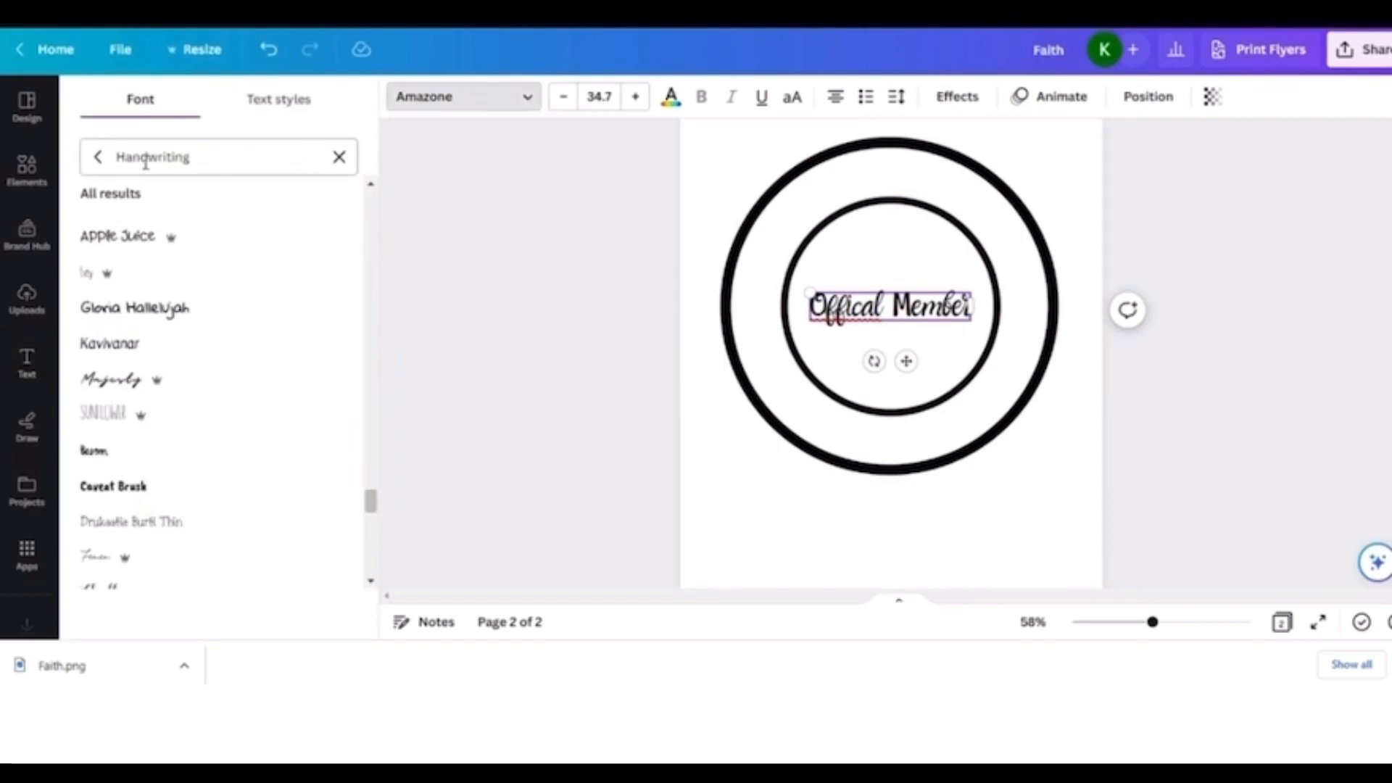
pyautogui.click(98, 157)
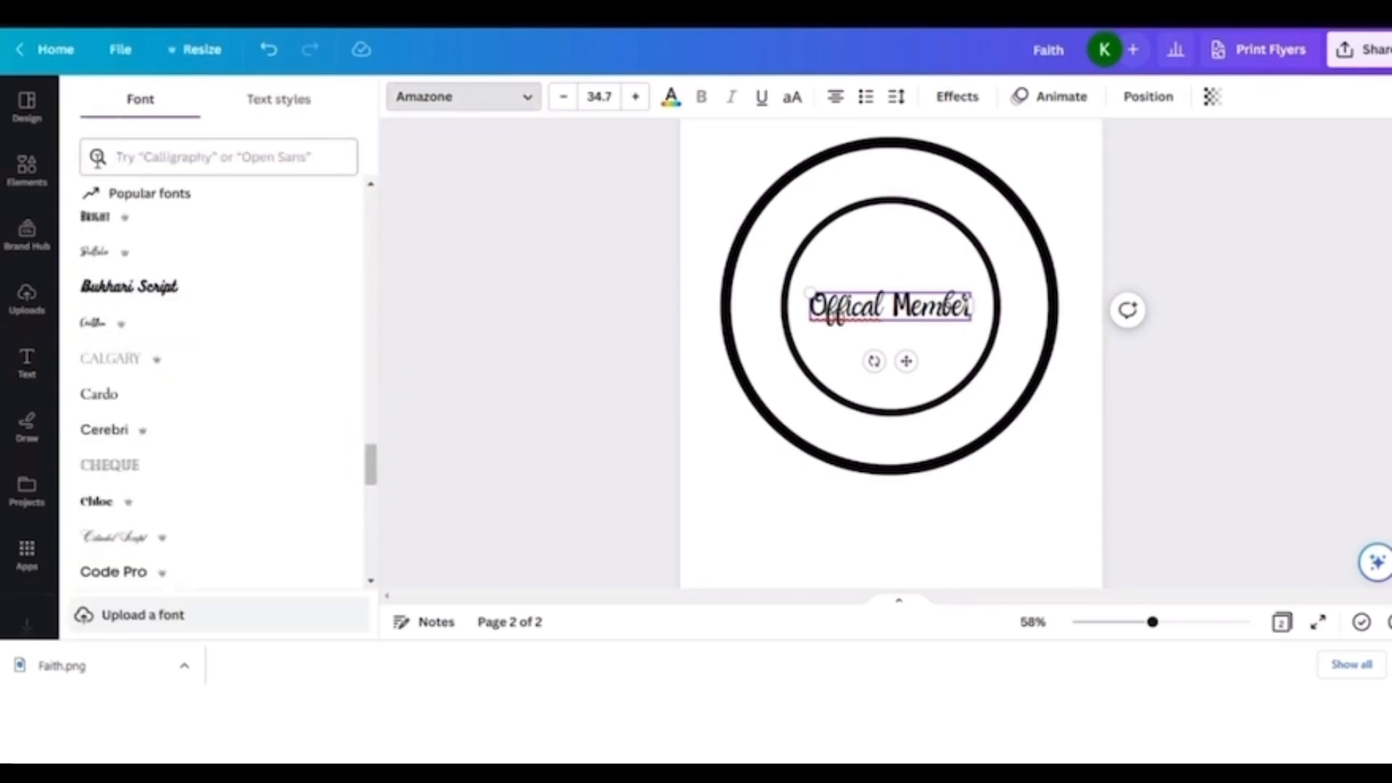
pyautogui.click(185, 162)
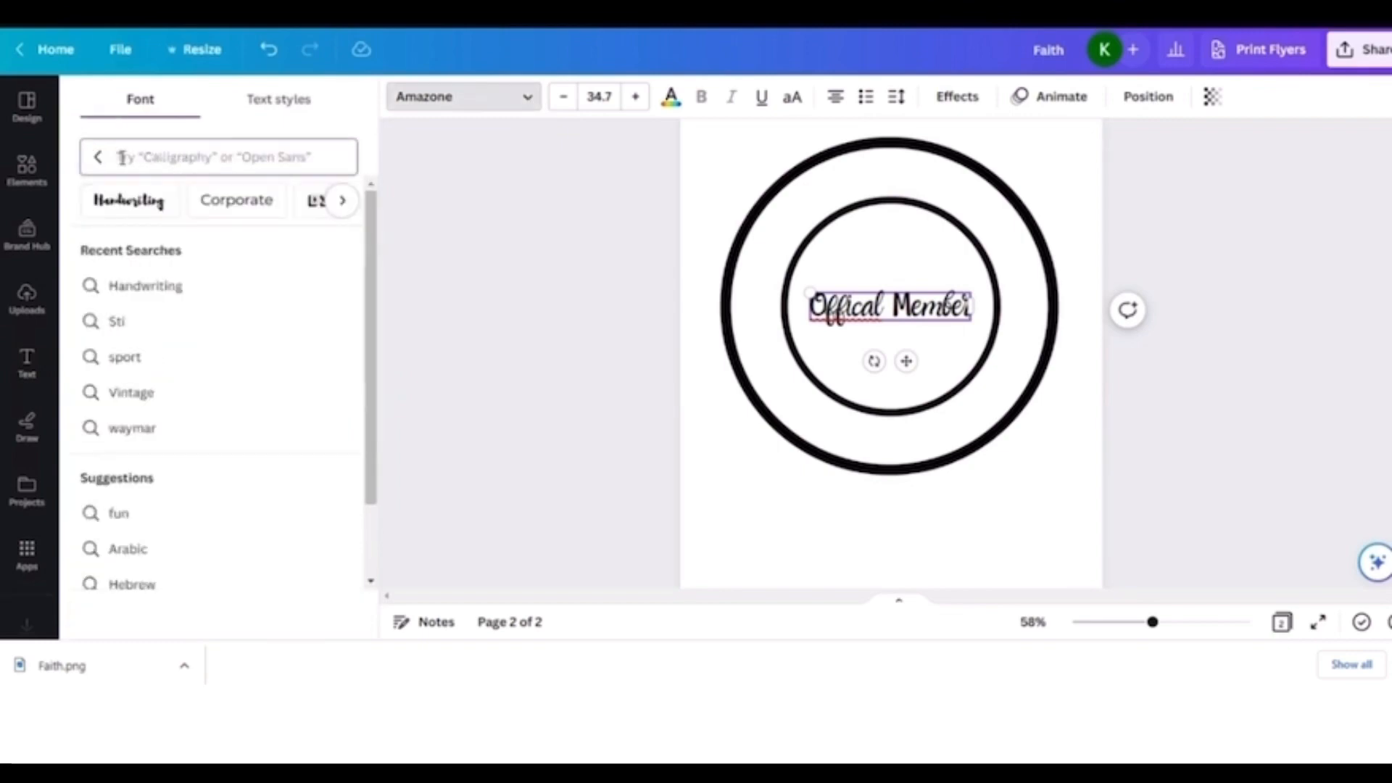
pyautogui.write('Display')
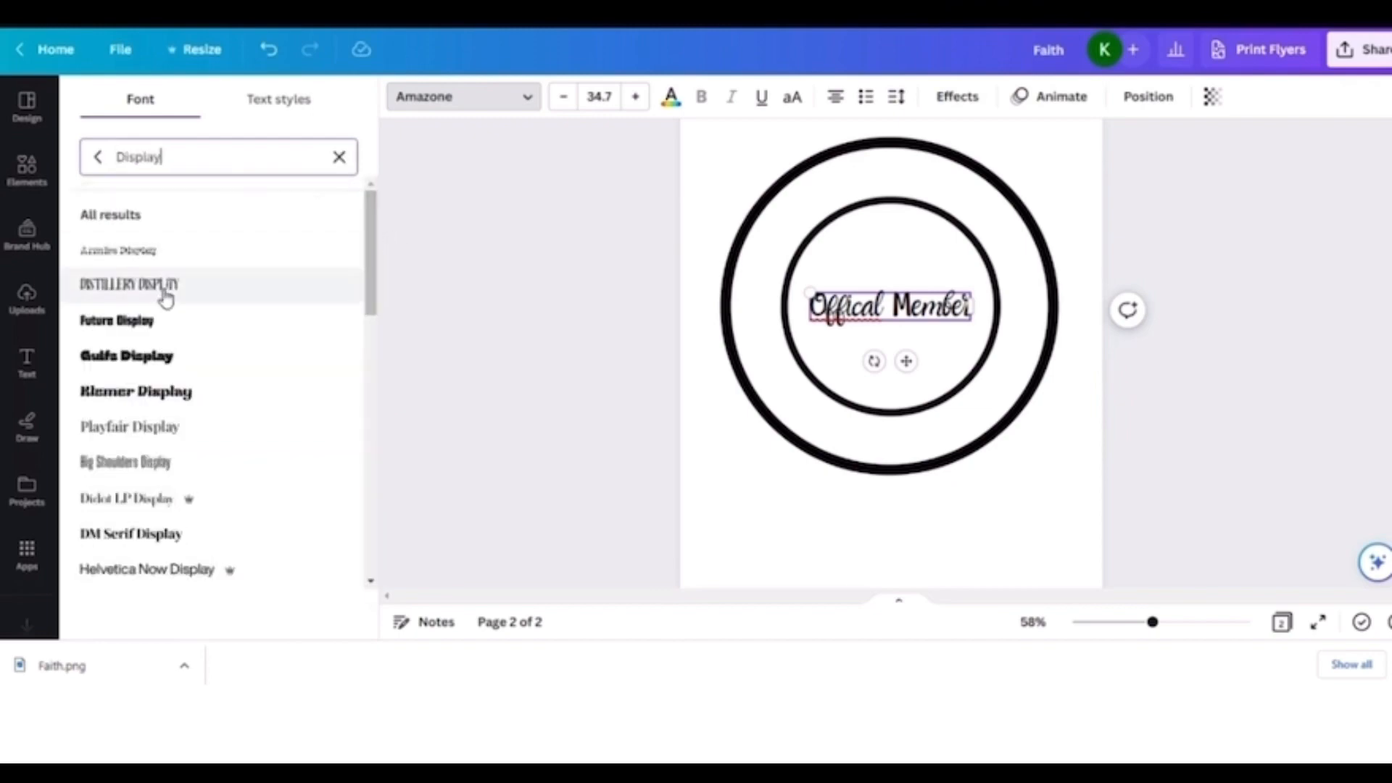
pyautogui.click(145, 323)
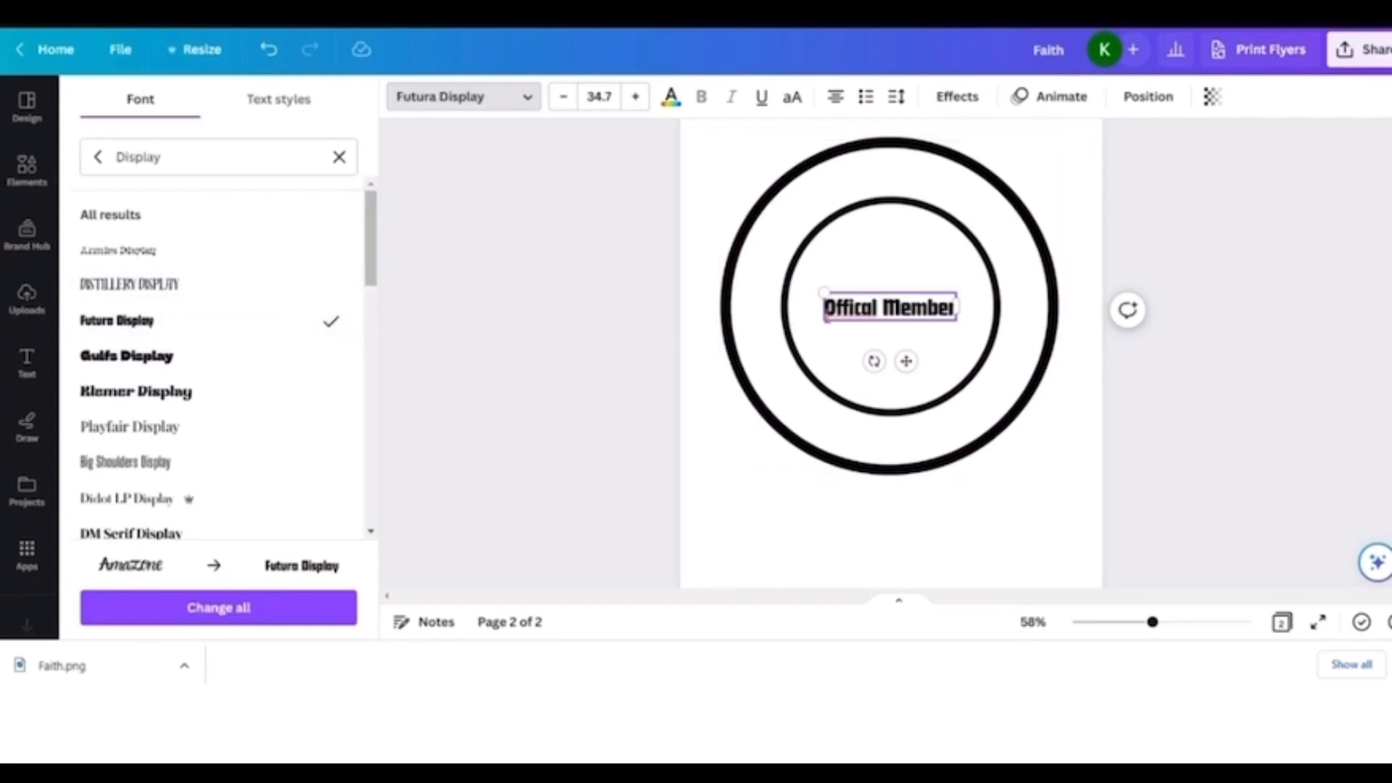
# - Enlarge the "Offical Member" text to size 56 and re-centre it across the inner circle
pyautogui.moveTo(787, 266); pyautogui.dragTo(744, 246)
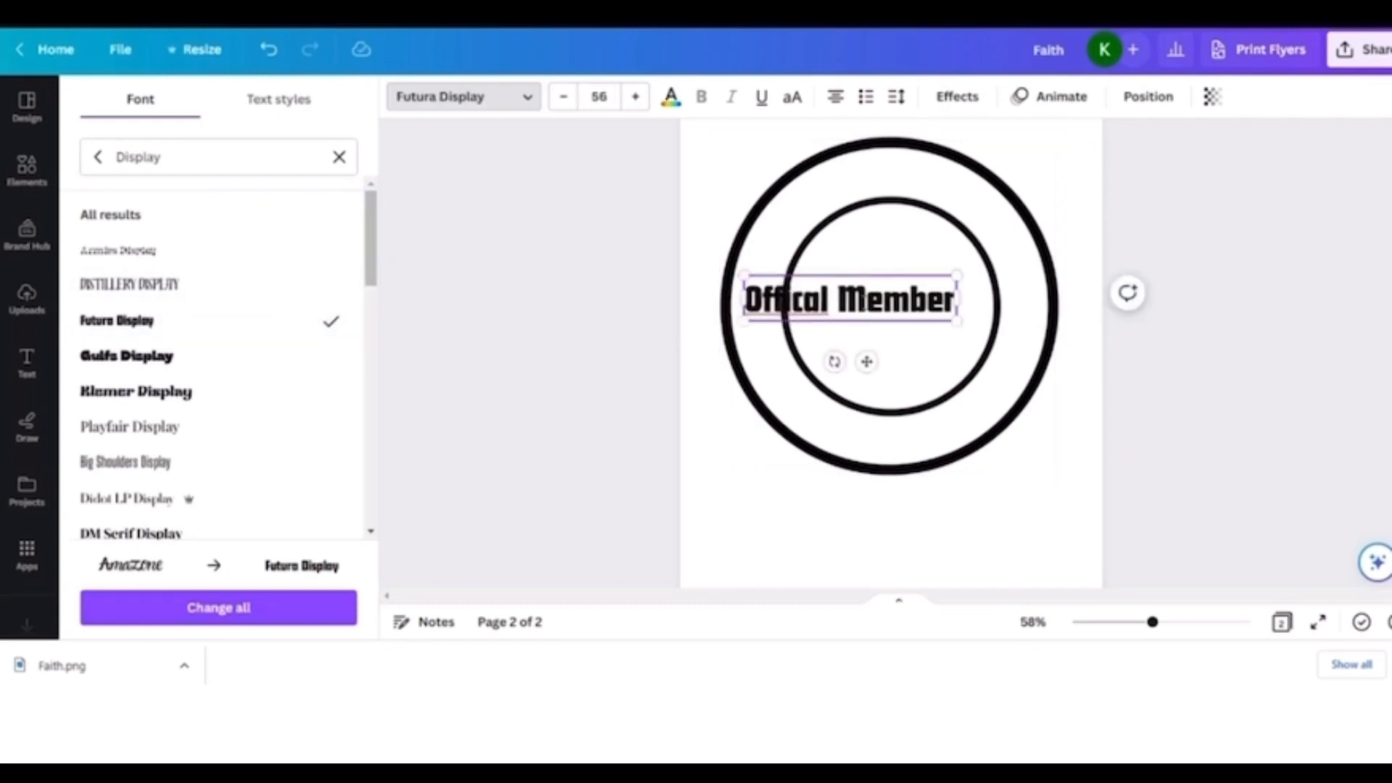
pyautogui.moveTo(865, 361); pyautogui.dragTo(912, 360)
pyautogui.rightClick(831, 303)
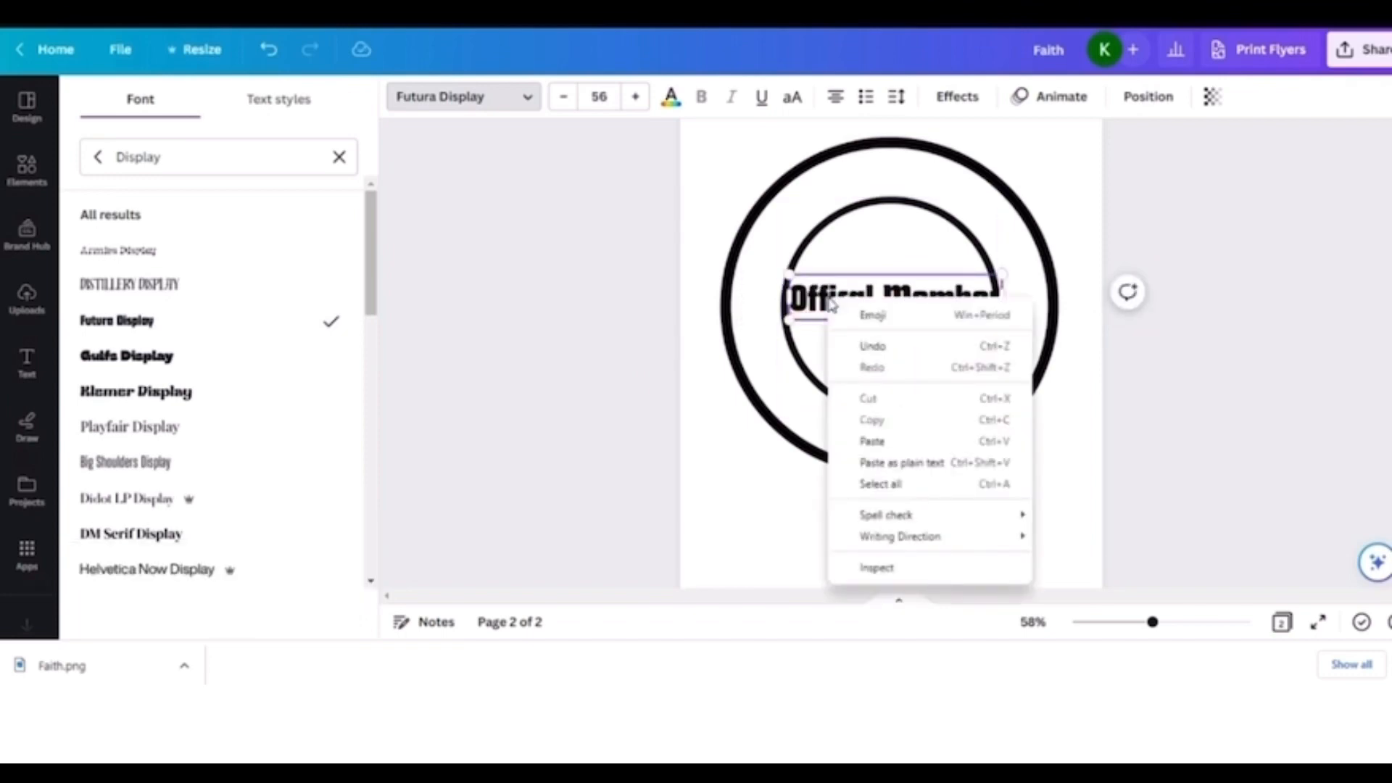
pyautogui.click(797, 355)
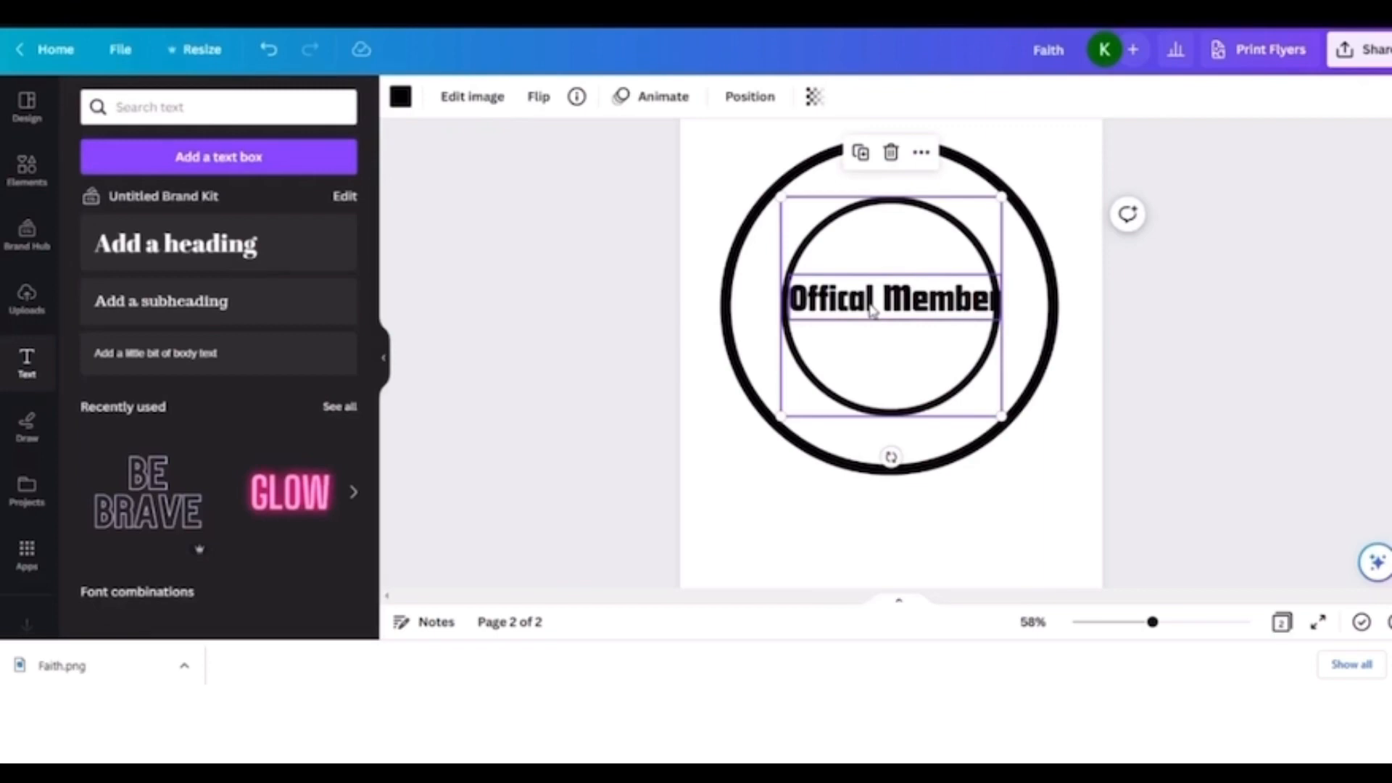
pyautogui.click(867, 500)
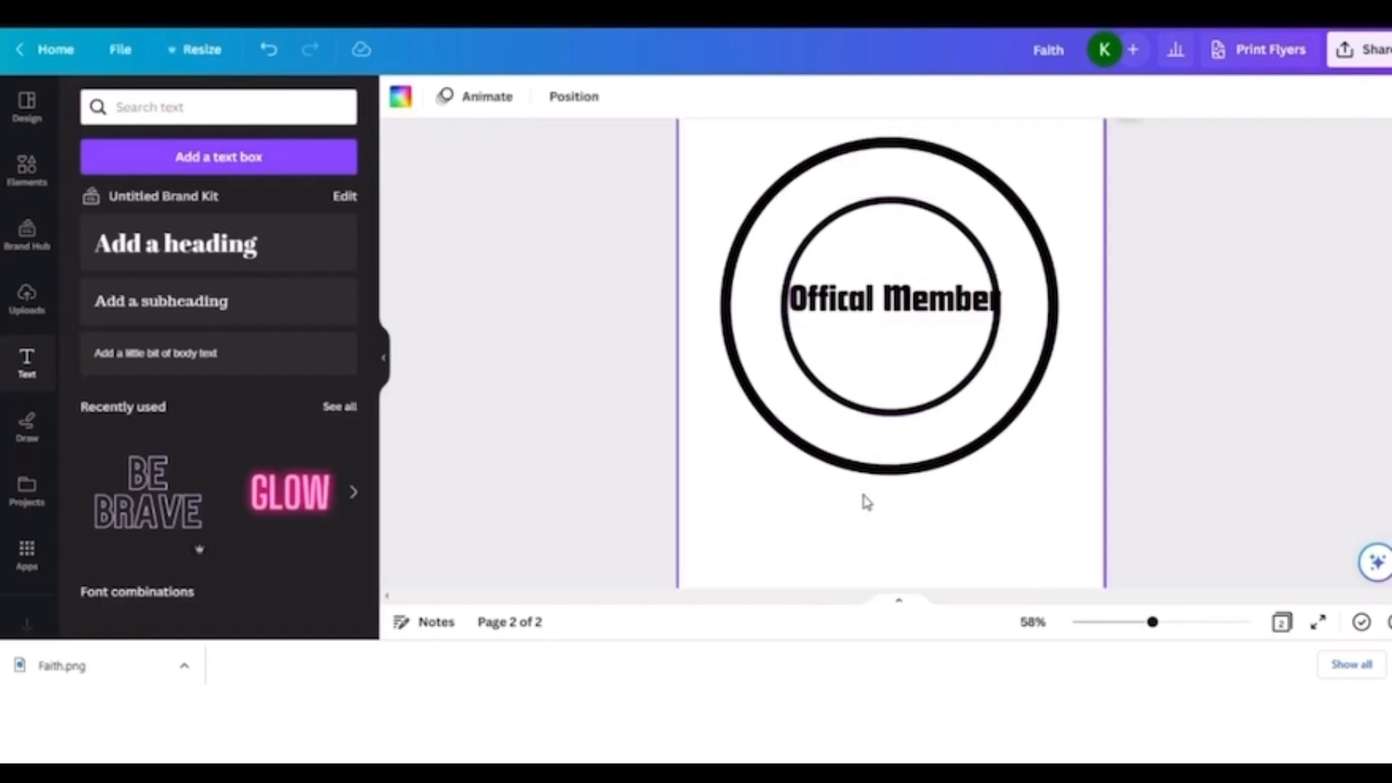
# - Apply the Curve shape effect to the "Offical Member" text and move it to the upper part of the ring between the circles
pyautogui.click(892, 316)
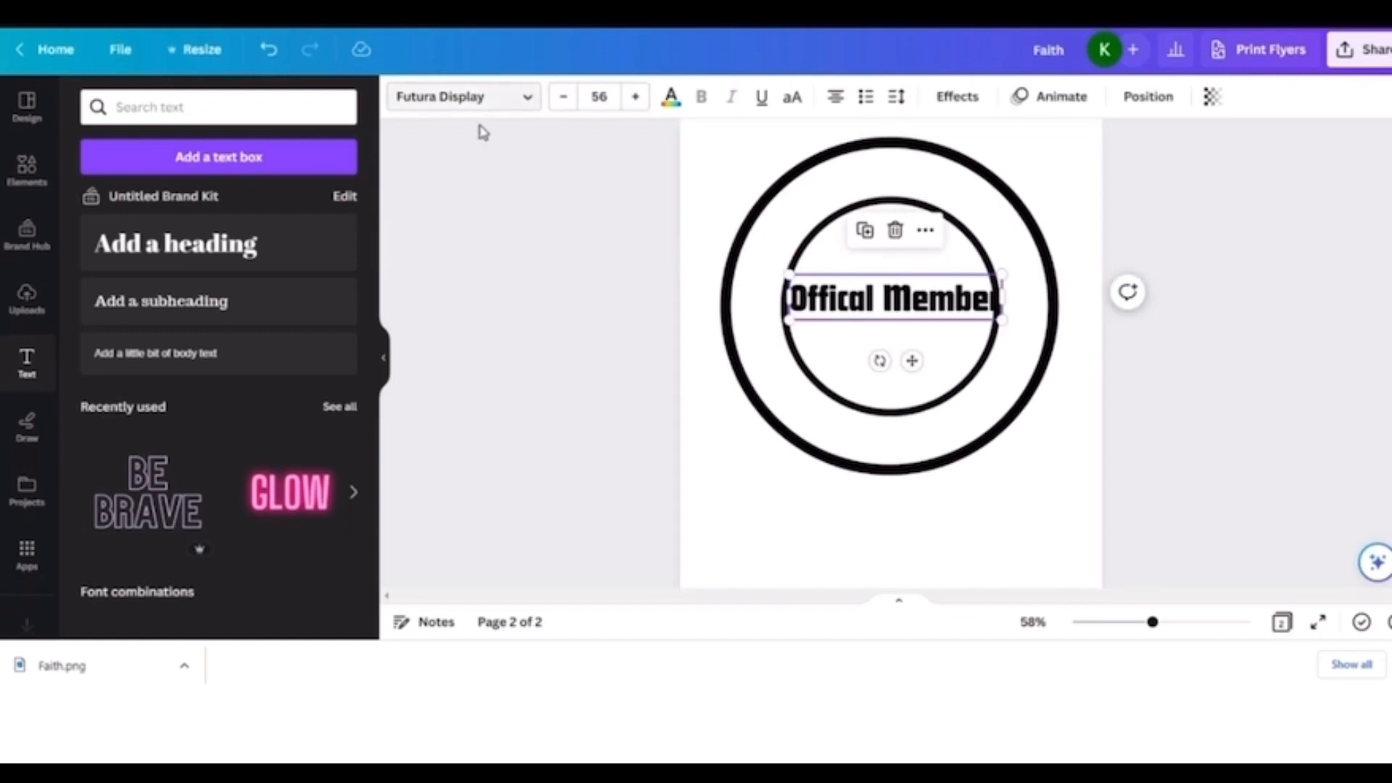
pyautogui.click(956, 109)
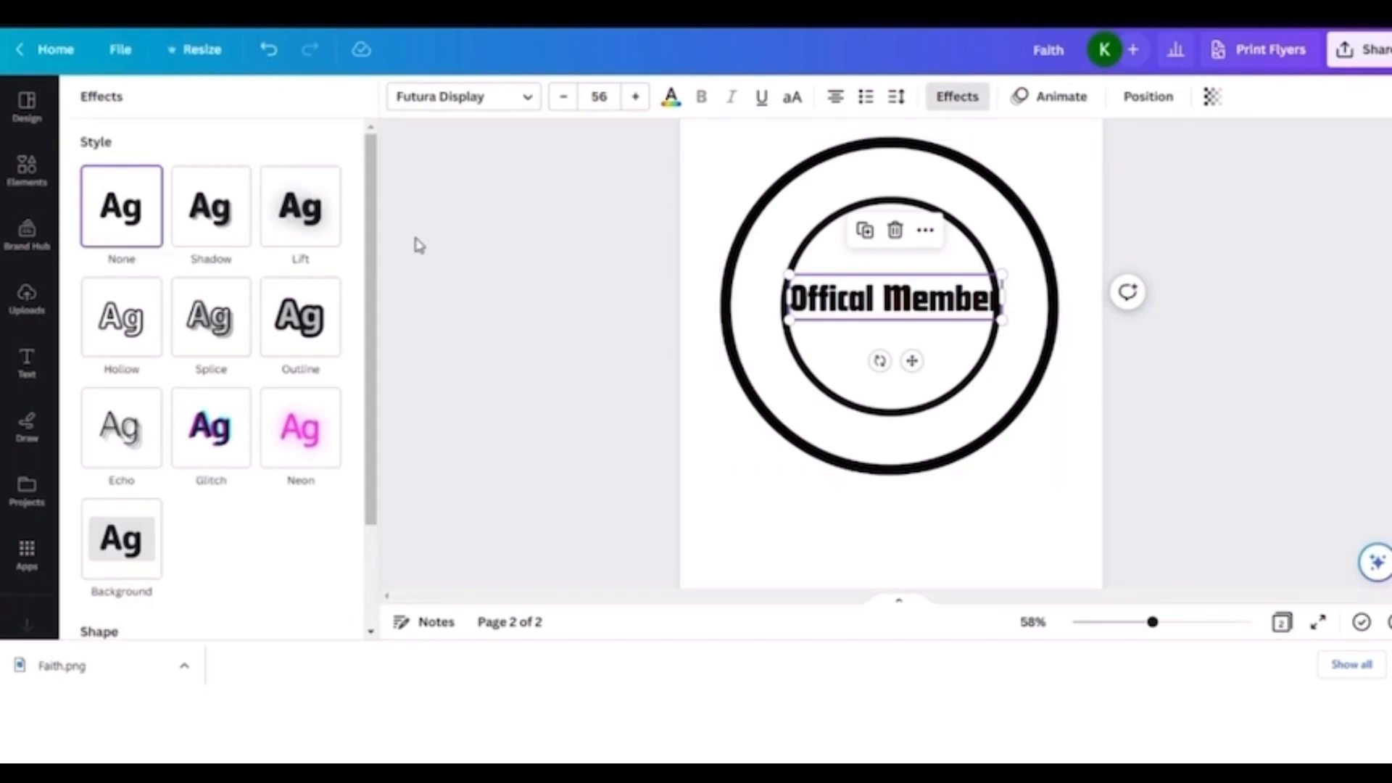
pyautogui.scroll(-3, 358, 301)
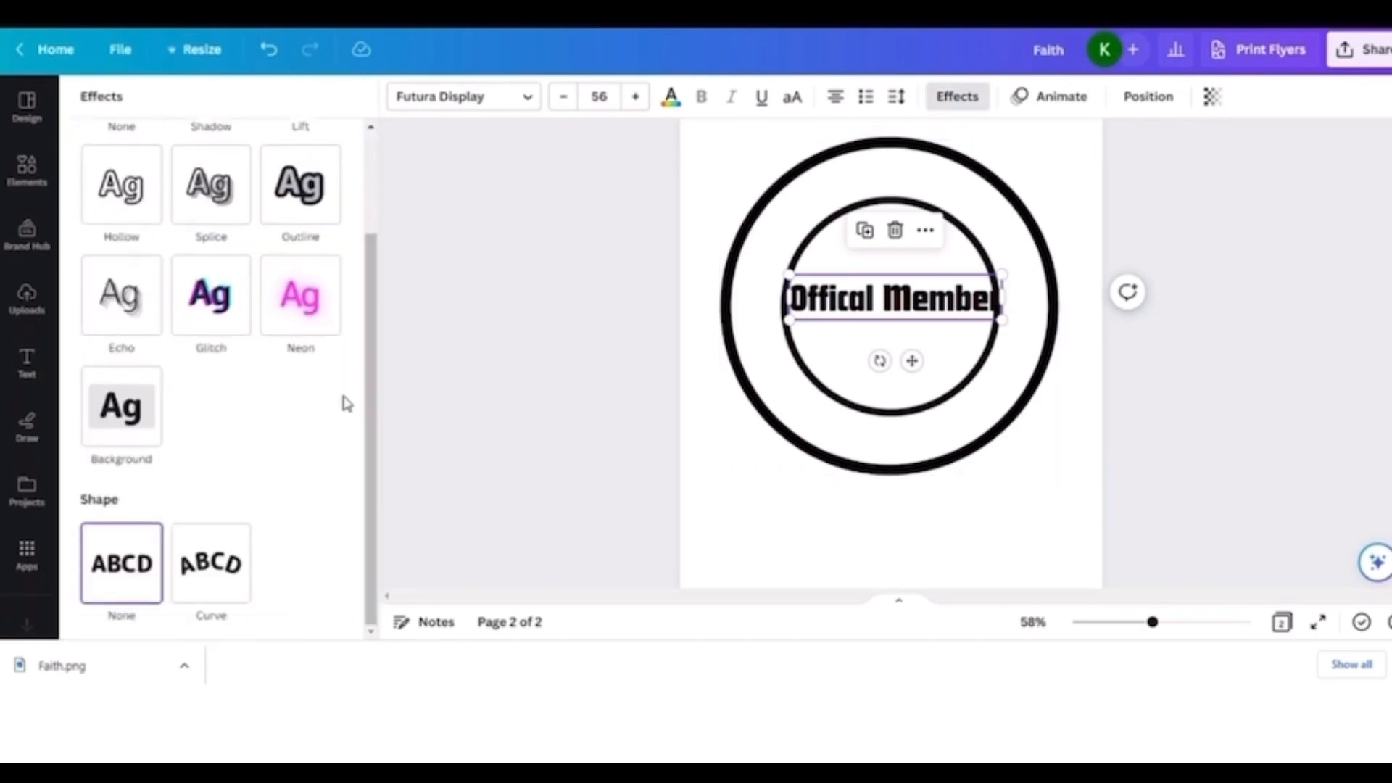
pyautogui.click(218, 569)
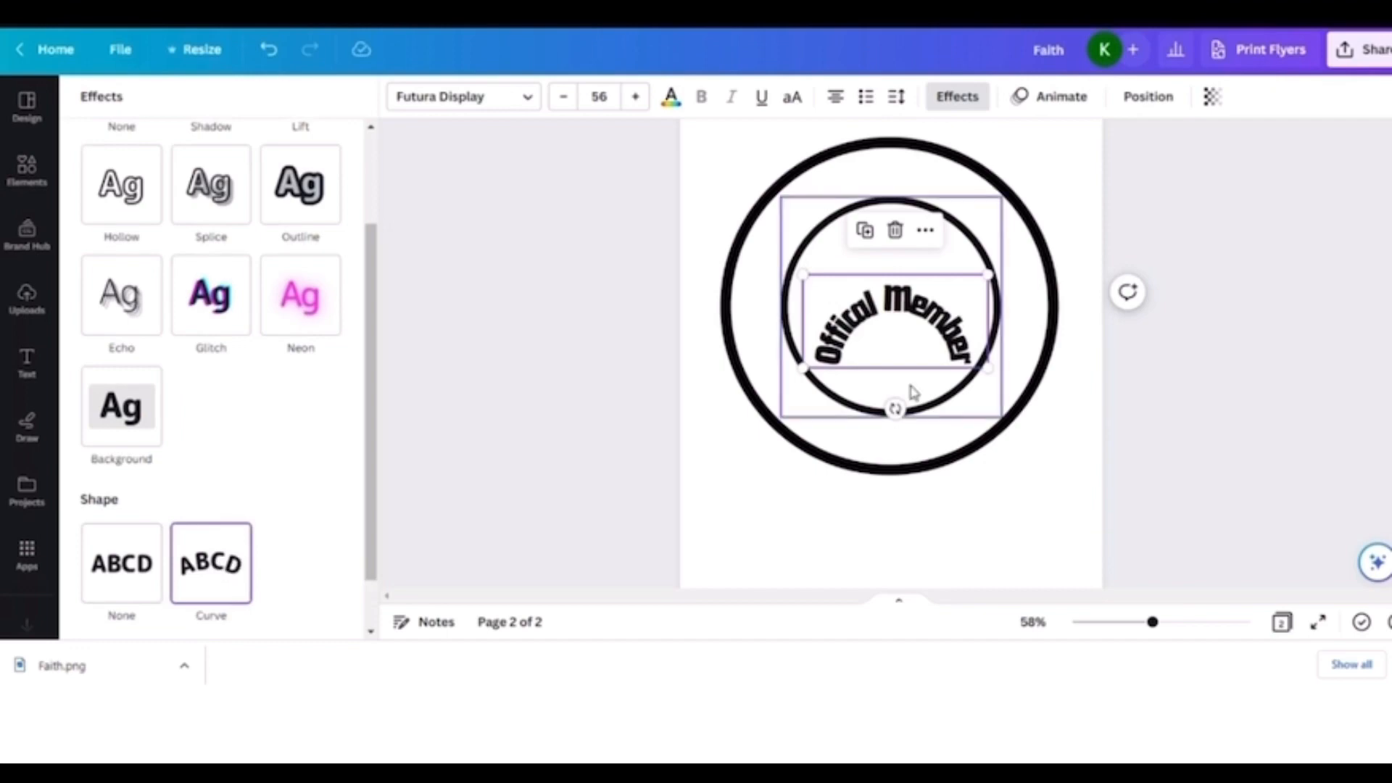
pyautogui.moveTo(915, 330); pyautogui.dragTo(906, 202)
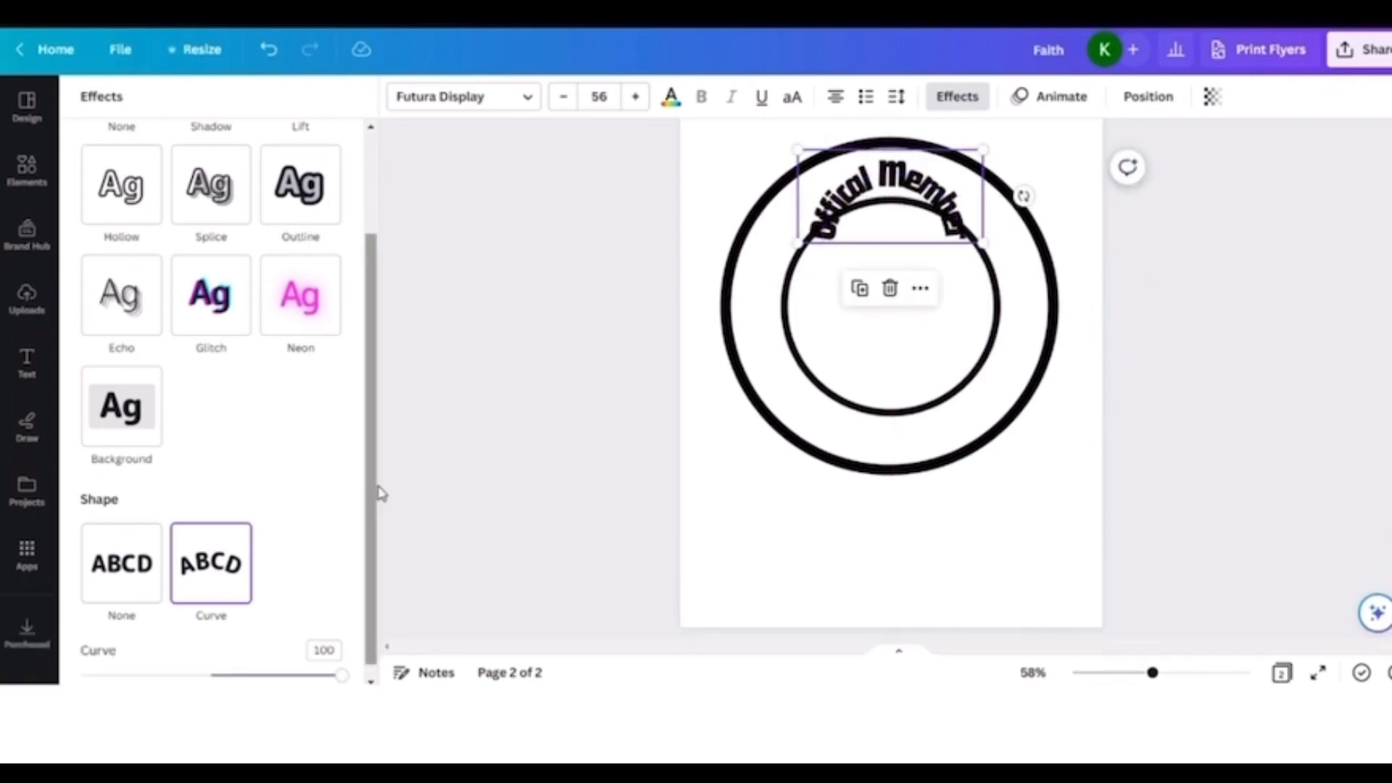
# - Set the "Offical Member" curve to 68 and enlarge the text to about size 83.7, centred over the upper part of the ring
pyautogui.moveTo(372, 488); pyautogui.dragTo(361, 589)
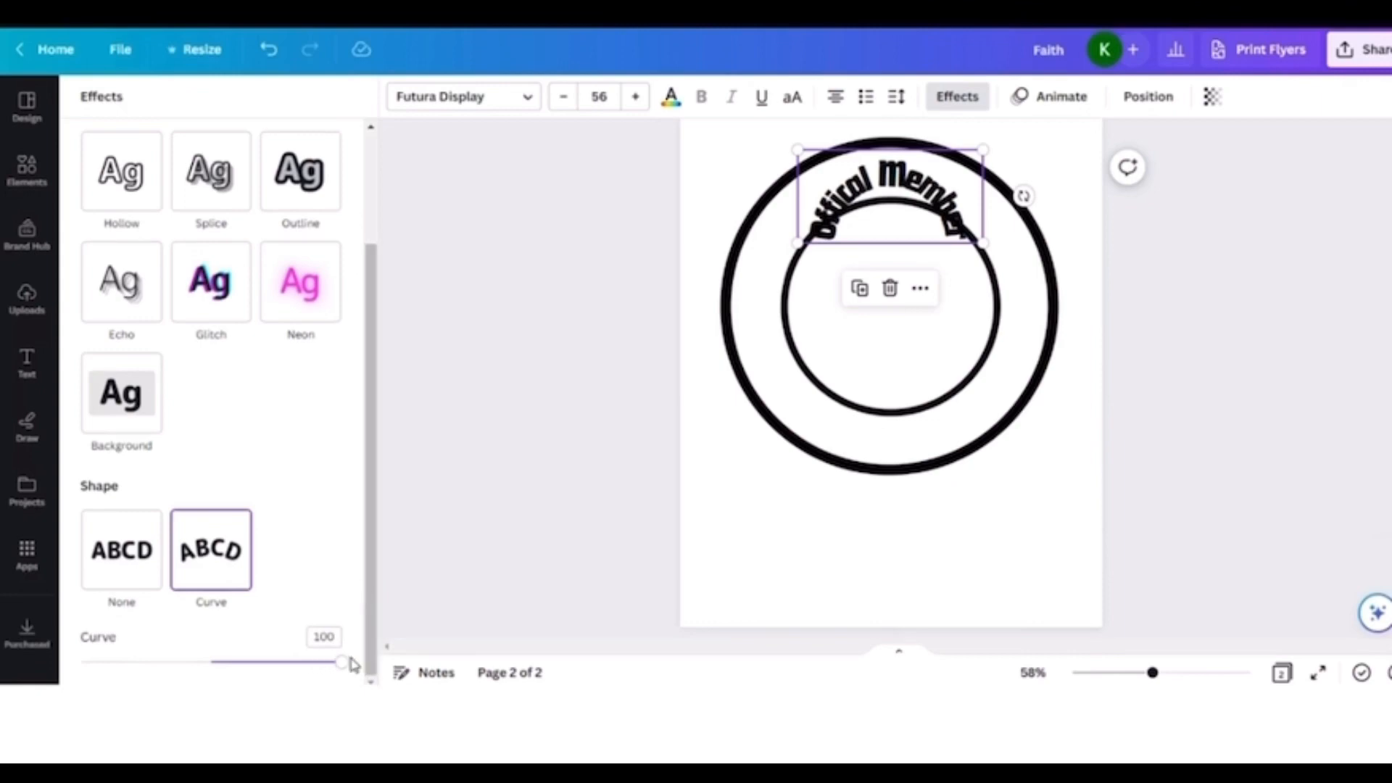
pyautogui.moveTo(345, 667); pyautogui.dragTo(301, 669)
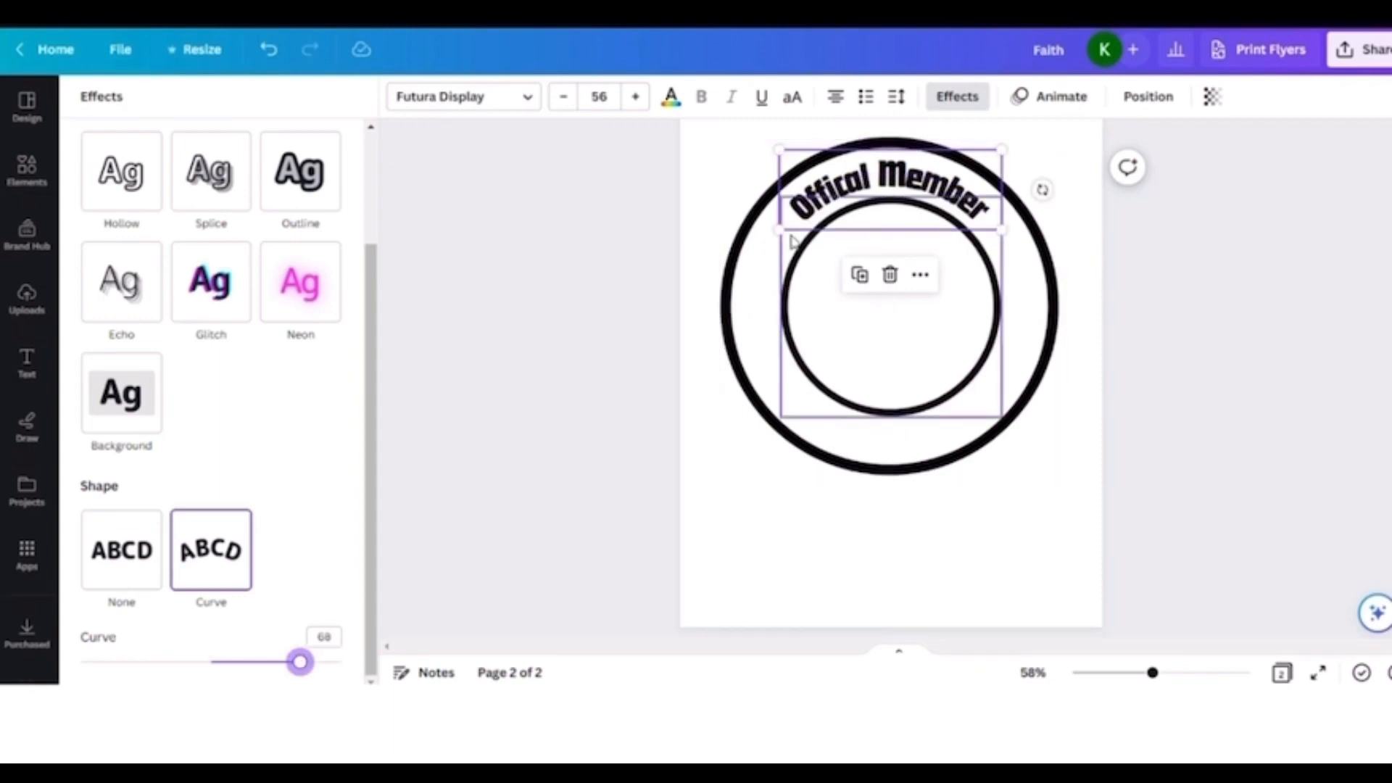
pyautogui.moveTo(779, 230); pyautogui.dragTo(720, 413)
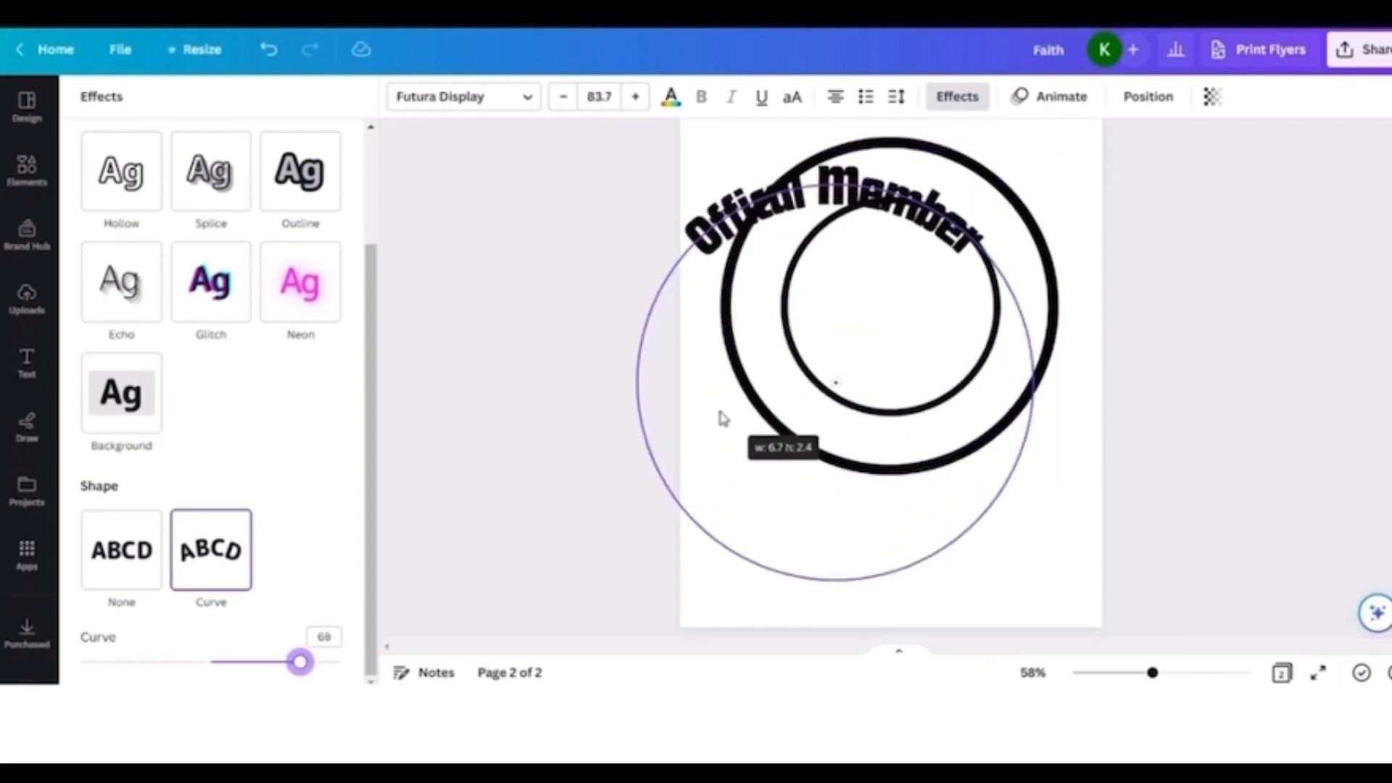
pyautogui.moveTo(874, 196); pyautogui.dragTo(926, 167)
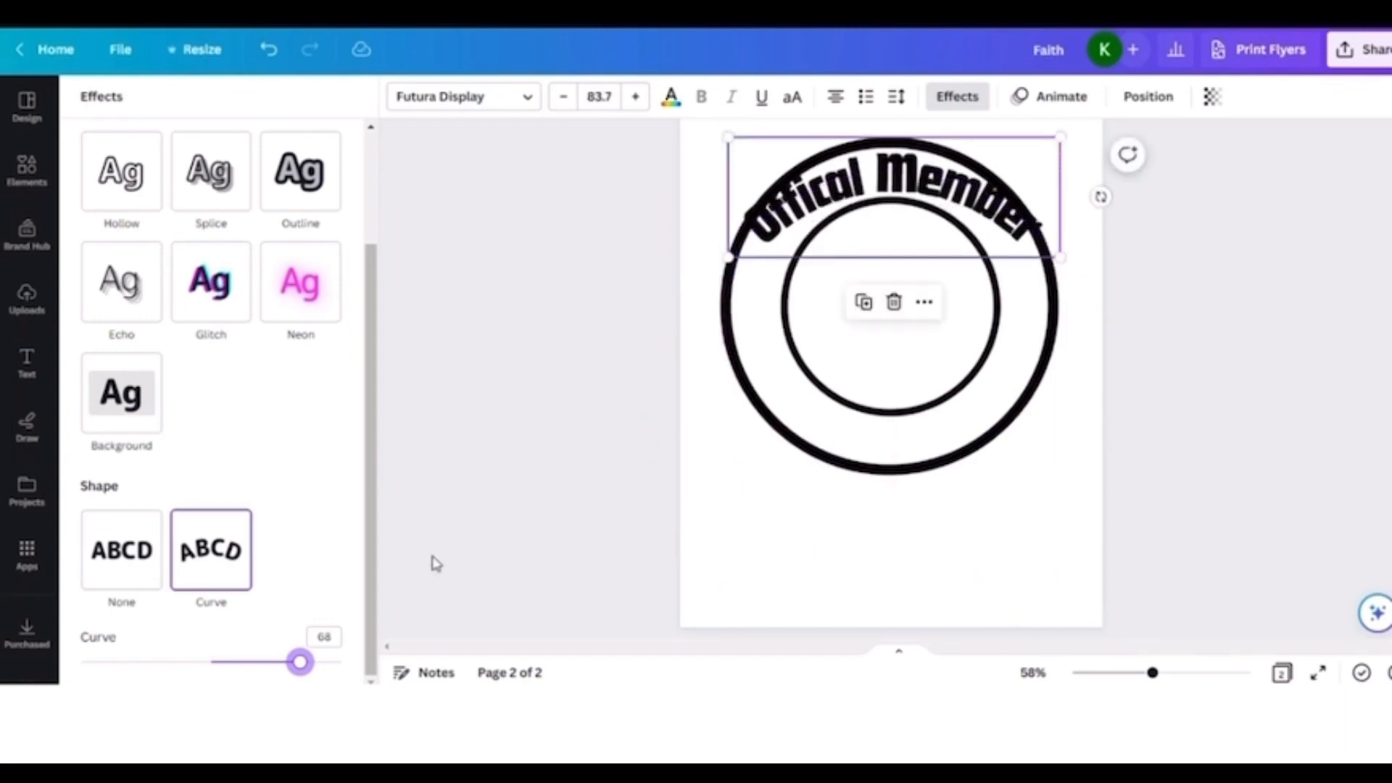
# - Set the curve of the "Offical Member" text to 86 so it follows the ring between the circles
pyautogui.moveTo(308, 664)
pyautogui.mouseDown()
pyautogui.moveTo(278, 663)
pyautogui.moveTo(321, 671)
pyautogui.mouseUp()
pyautogui.moveTo(317, 668); pyautogui.dragTo(325, 673)
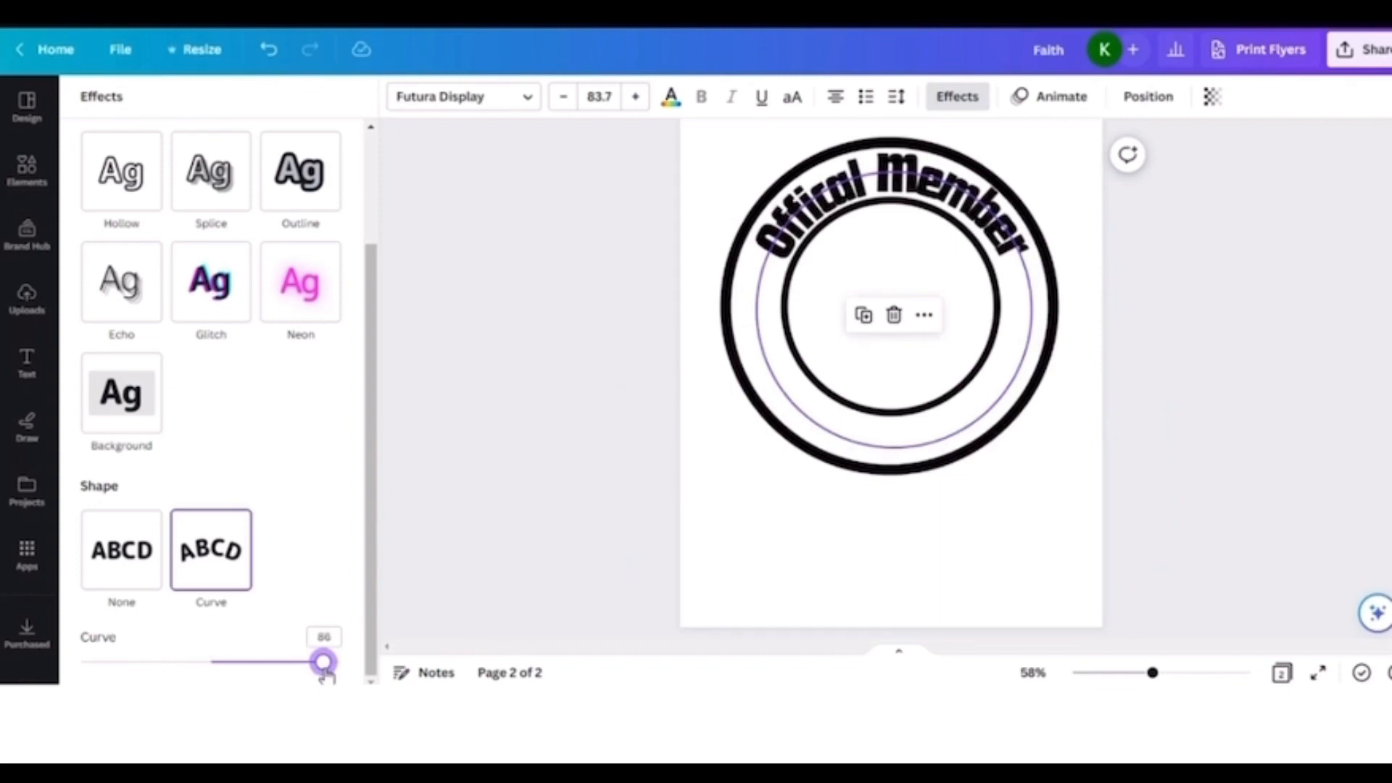
pyautogui.moveTo(325, 674); pyautogui.dragTo(326, 674)
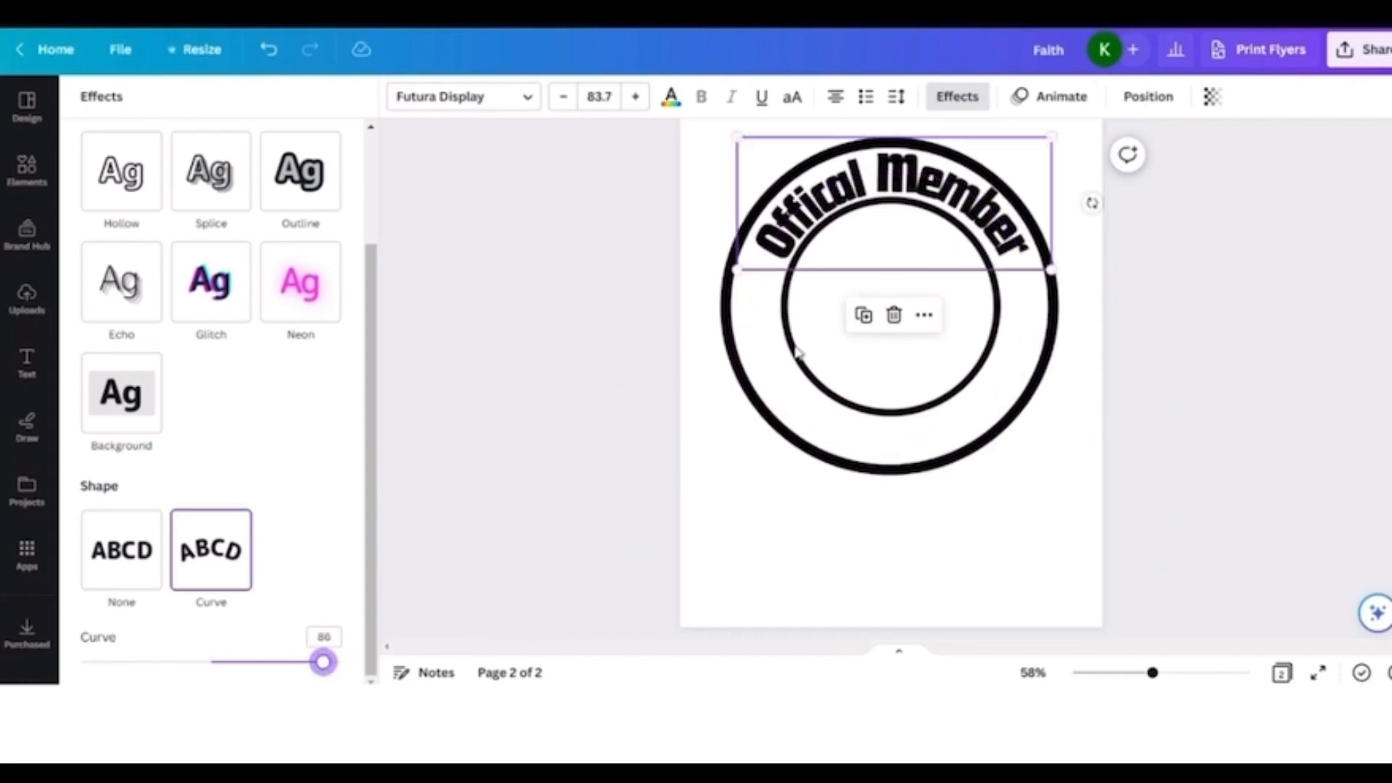
# - Set the letter spacing of the curved "Offical Member" text to 90
pyautogui.click(904, 105)
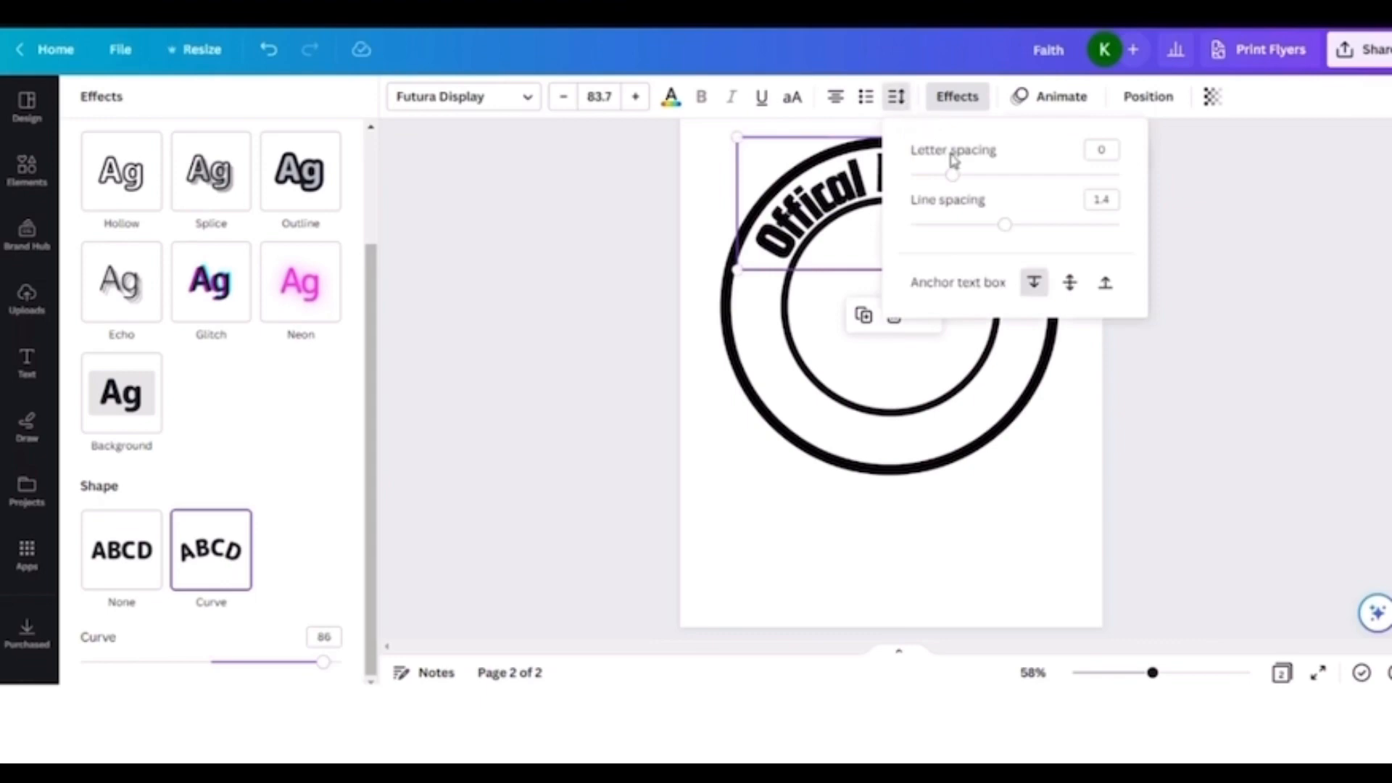
pyautogui.moveTo(953, 182)
pyautogui.mouseDown()
pyautogui.moveTo(1027, 185)
pyautogui.moveTo(973, 180)
pyautogui.mouseUp()
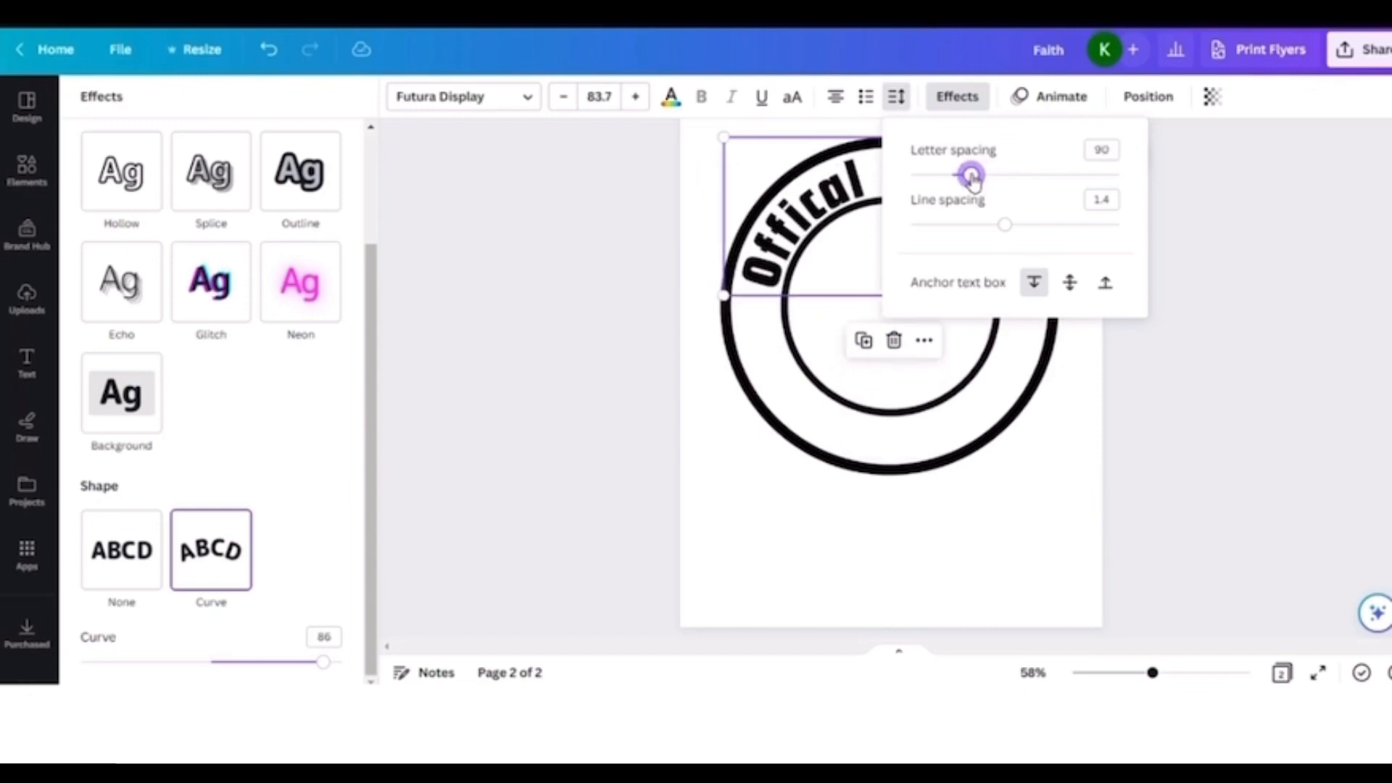
pyautogui.click(1035, 472)
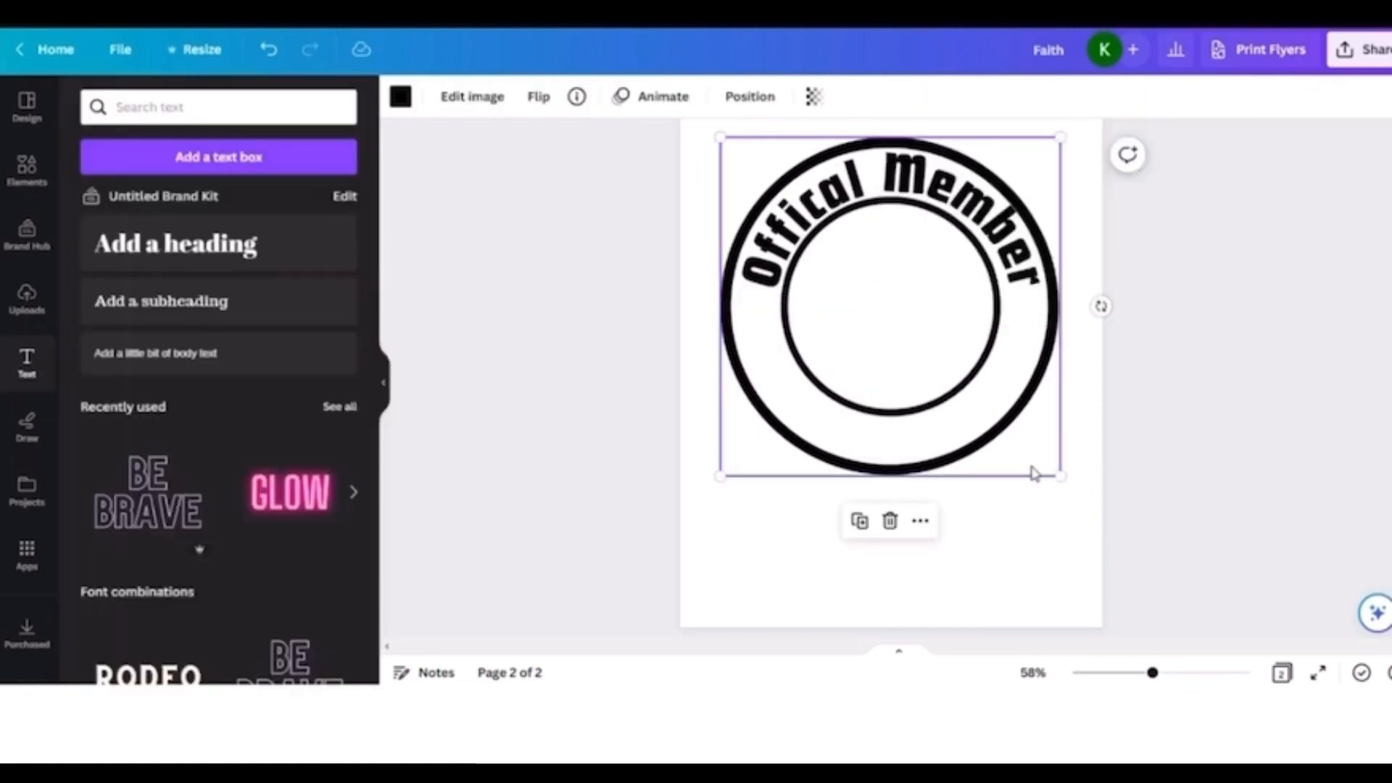
pyautogui.click(1034, 543)
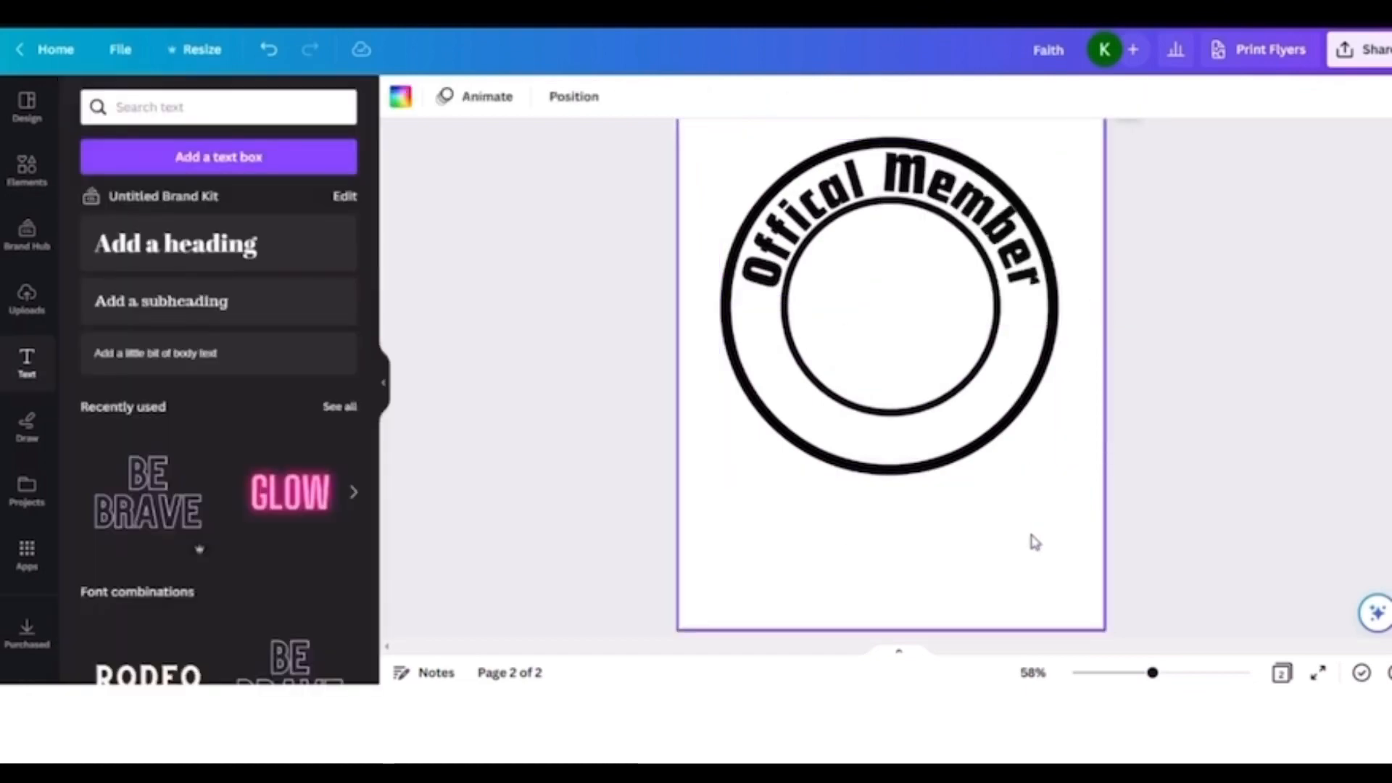
# - Duplicate the curved "Offical Member" text and move the copy over the lower part of the circles
pyautogui.click(915, 183)
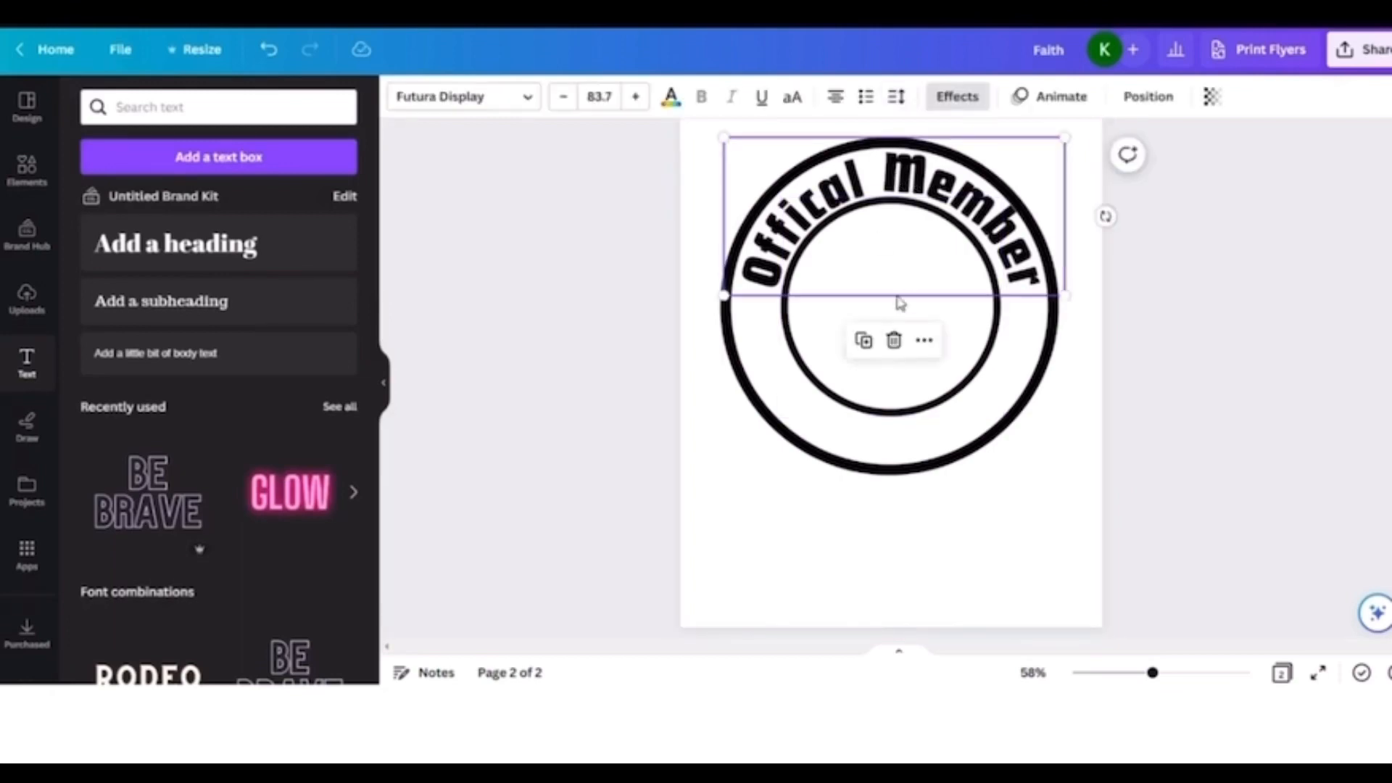
pyautogui.click(863, 340)
pyautogui.moveTo(880, 261); pyautogui.dragTo(907, 468)
# - Replace the duplicated text at the lower part of the circles with "Club"
pyautogui.doubleClick(938, 395)
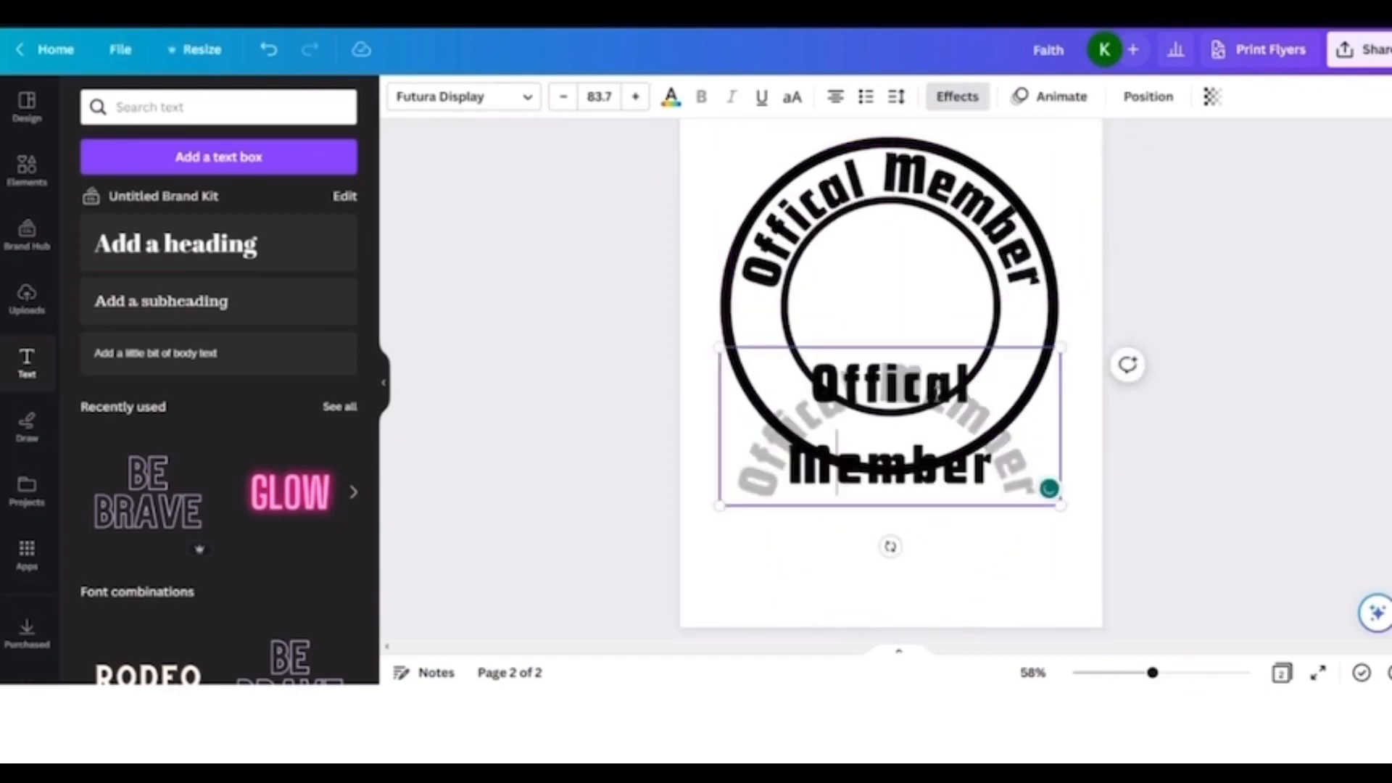
pyautogui.click(988, 461)
pyautogui.press('BackSpace')
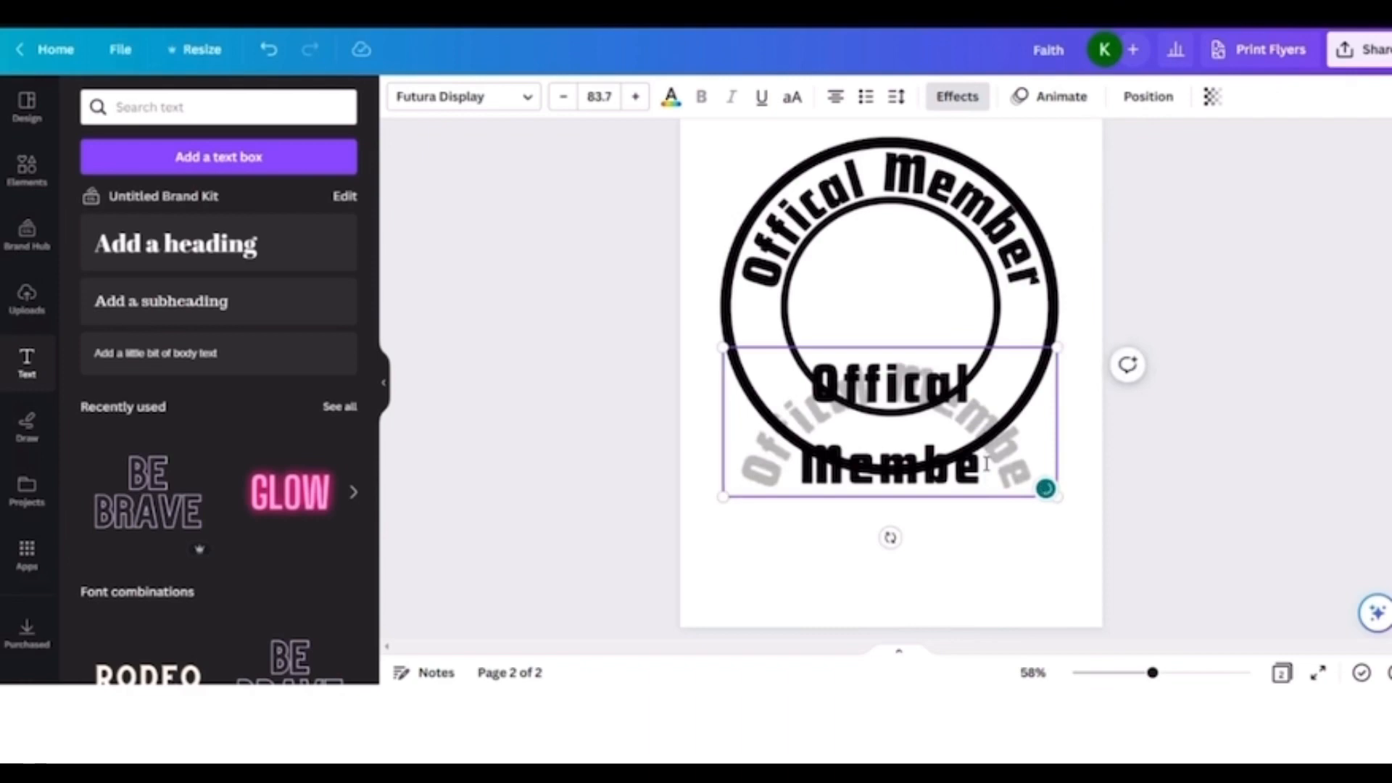
pyautogui.press('BackSpace')
pyautogui.press('BackSpace')
pyautogui.press('BackSpace')
pyautogui.press('BackSpace')
pyautogui.press('BackSpace')
pyautogui.press('BackSpace')
pyautogui.press('BackSpace')
pyautogui.press('BackSpace')
pyautogui.press('BackSpace')
pyautogui.press('BackSpace')
pyautogui.press('BackSpace')
pyautogui.press('BackSpace')
pyautogui.press('BackSpace')
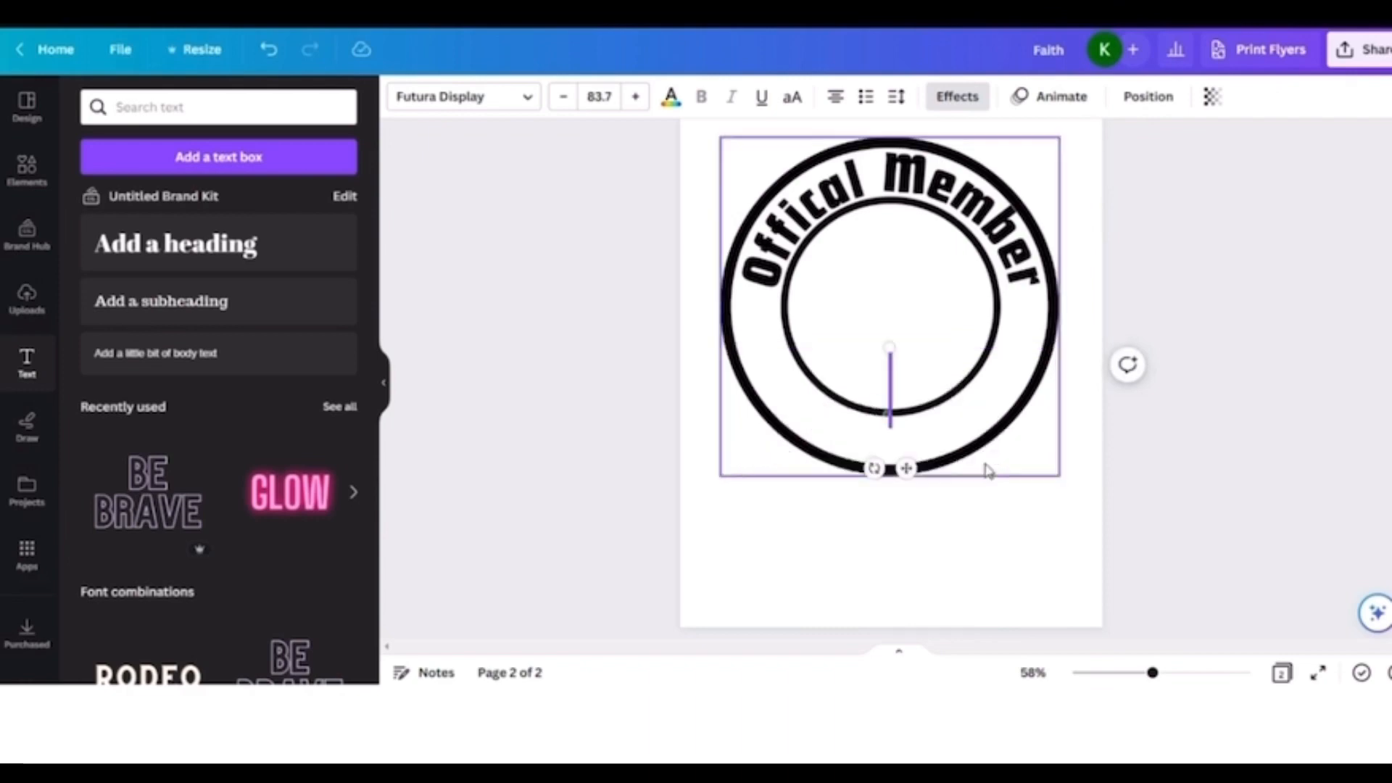
pyautogui.write('Club')
pyautogui.click(892, 467)
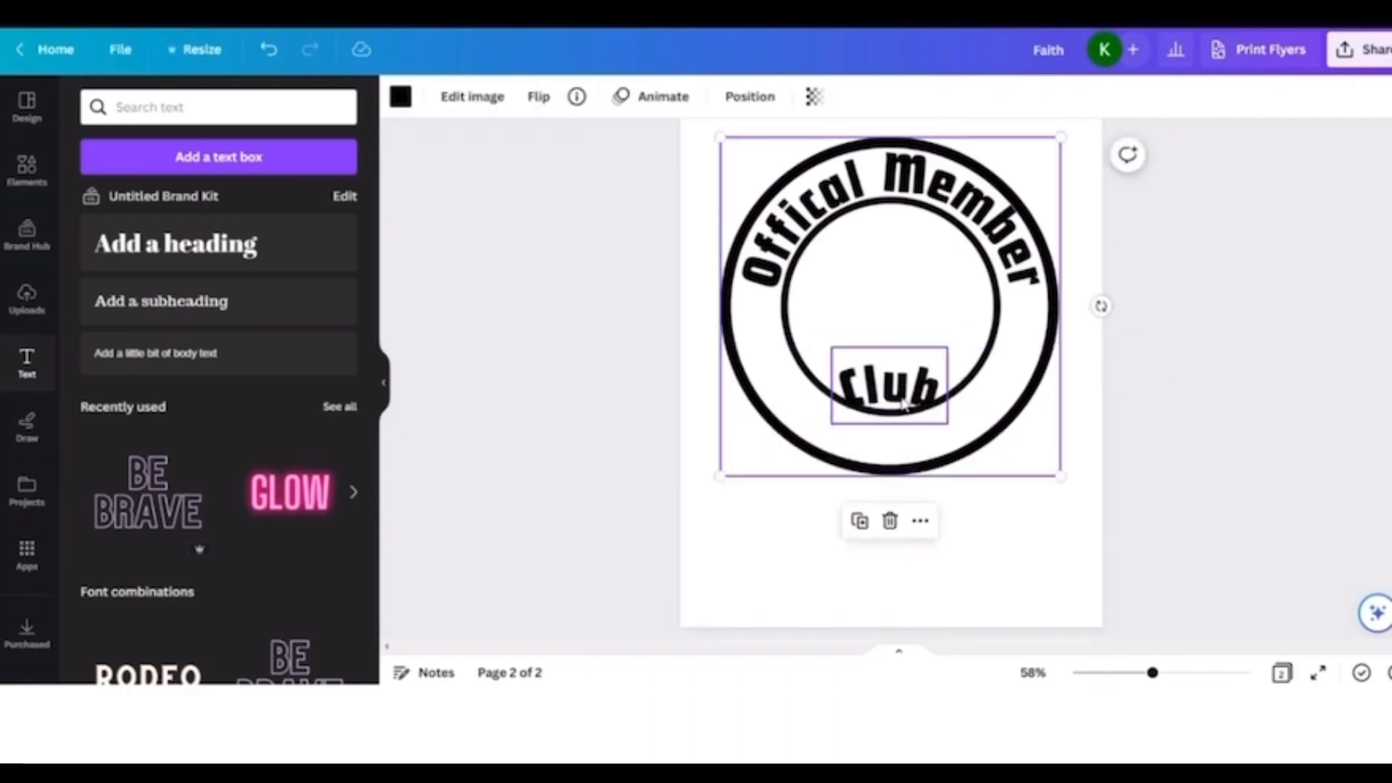
# - Reverse the curve of the "Club" text by setting its curve value to -89
pyautogui.click(904, 406)
pyautogui.doubleClick(901, 404)
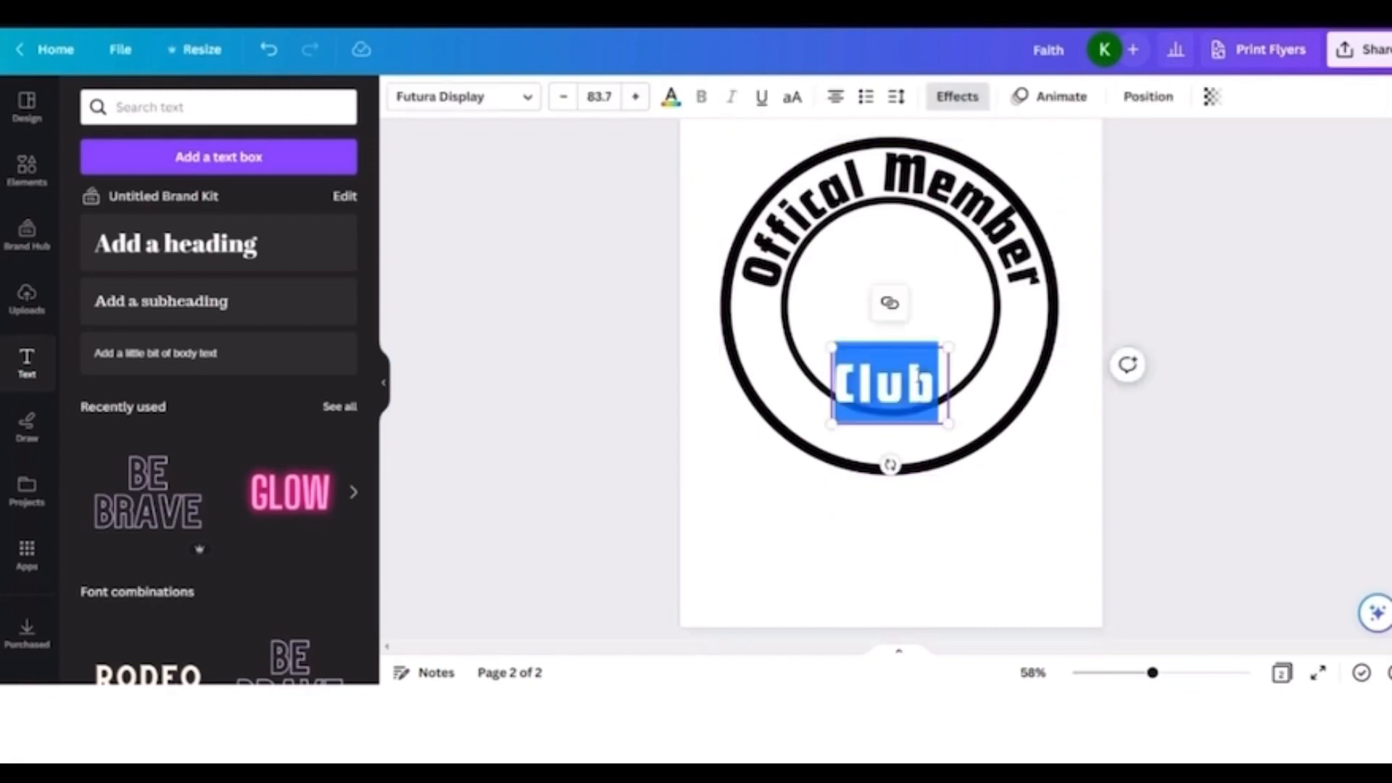
pyautogui.click(957, 96)
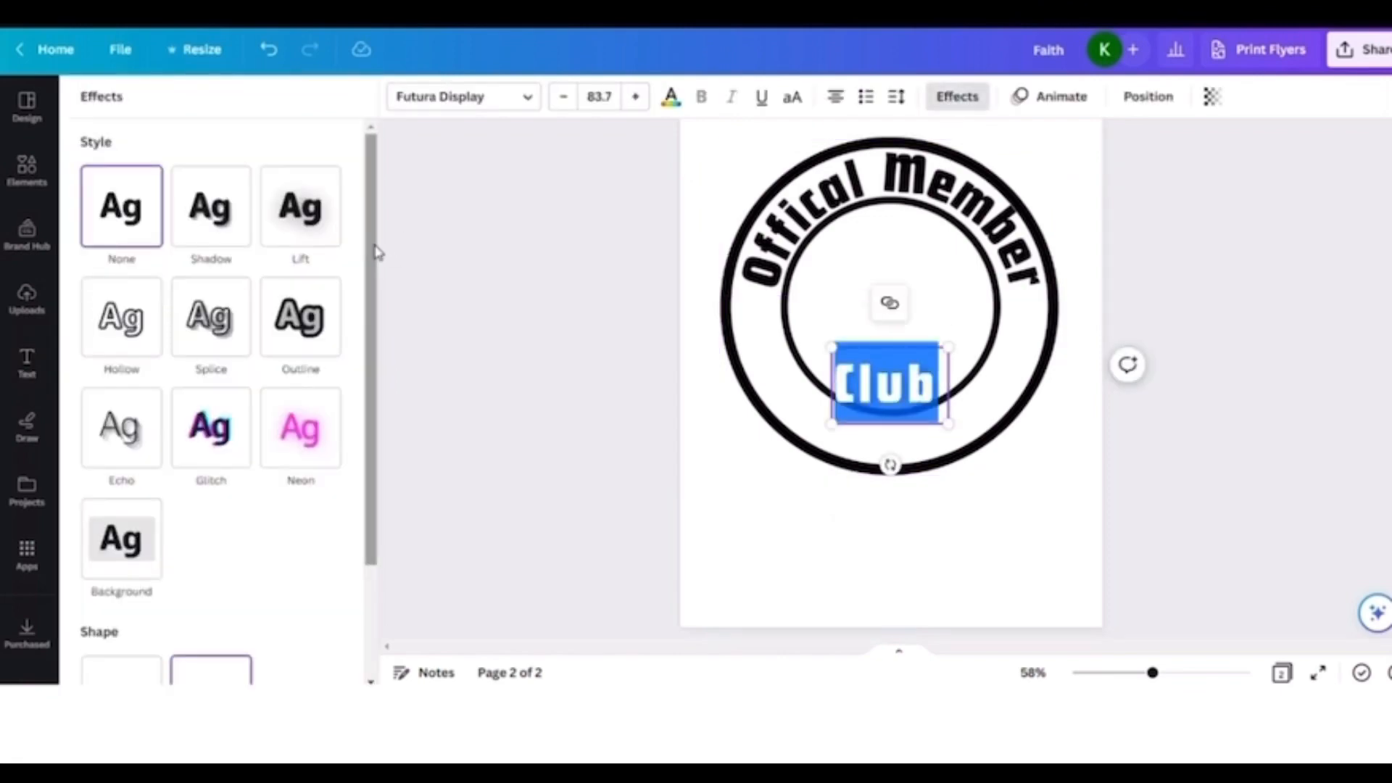
pyautogui.scroll(-3, 363, 326)
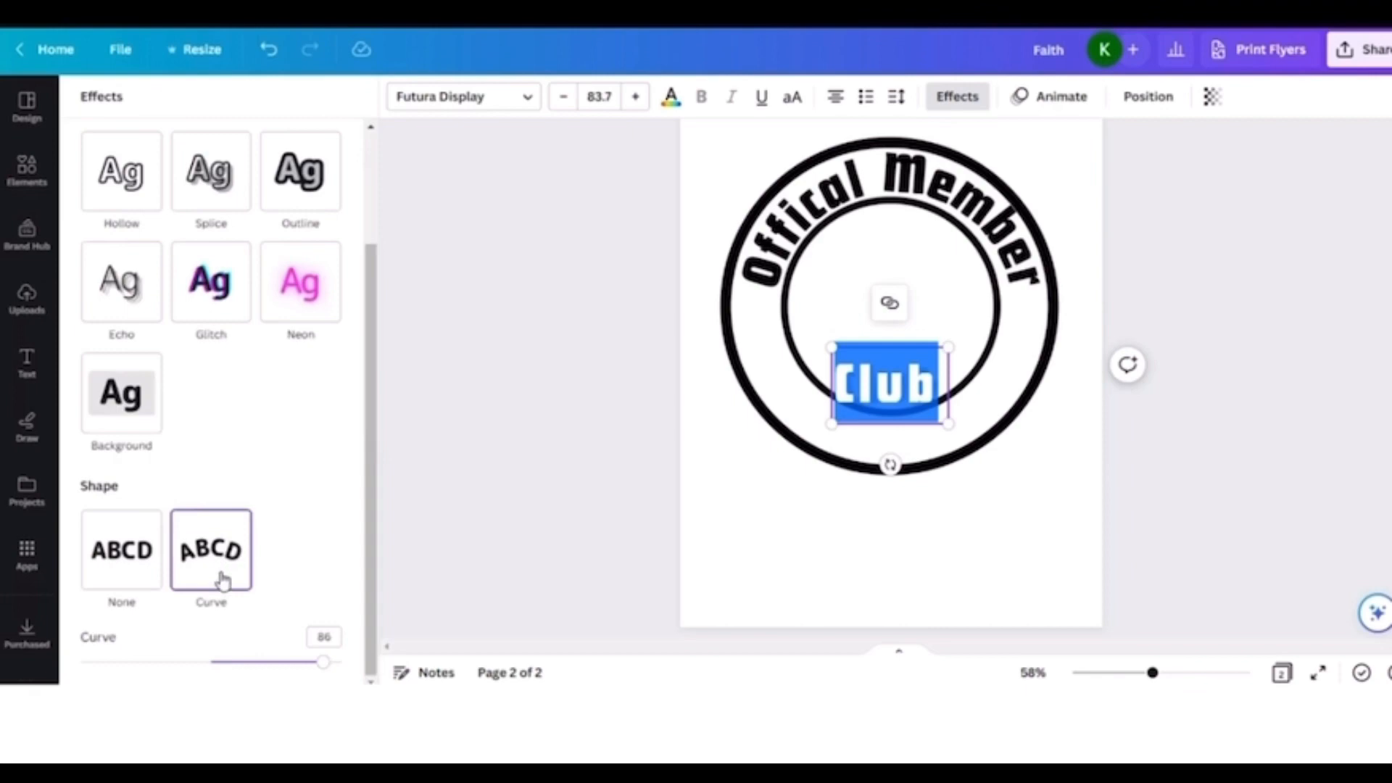
pyautogui.moveTo(326, 664); pyautogui.dragTo(90, 570)
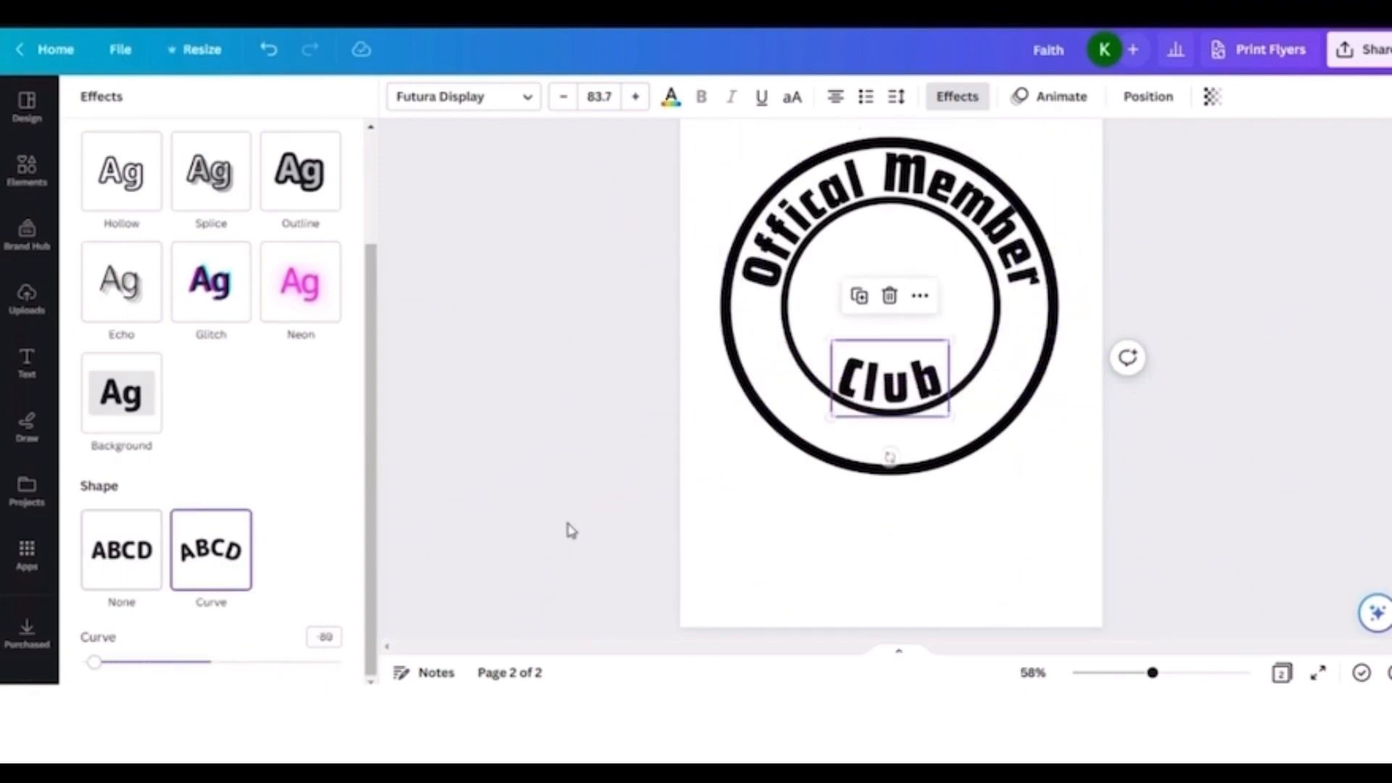
# - Centre the "Club" text in the lower part of the ring and fine-tune its curve to -87
pyautogui.moveTo(887, 392); pyautogui.dragTo(886, 433)
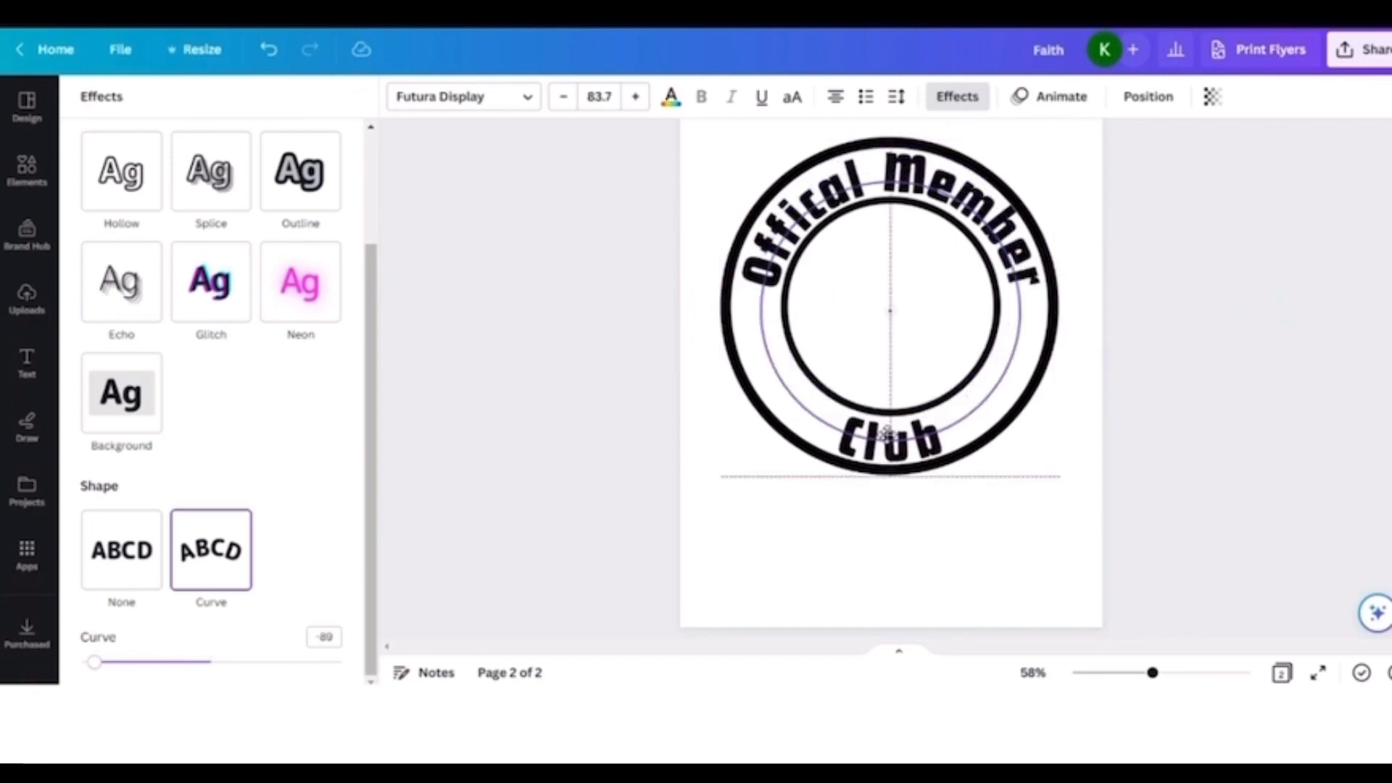
pyautogui.moveTo(886, 433); pyautogui.dragTo(887, 435)
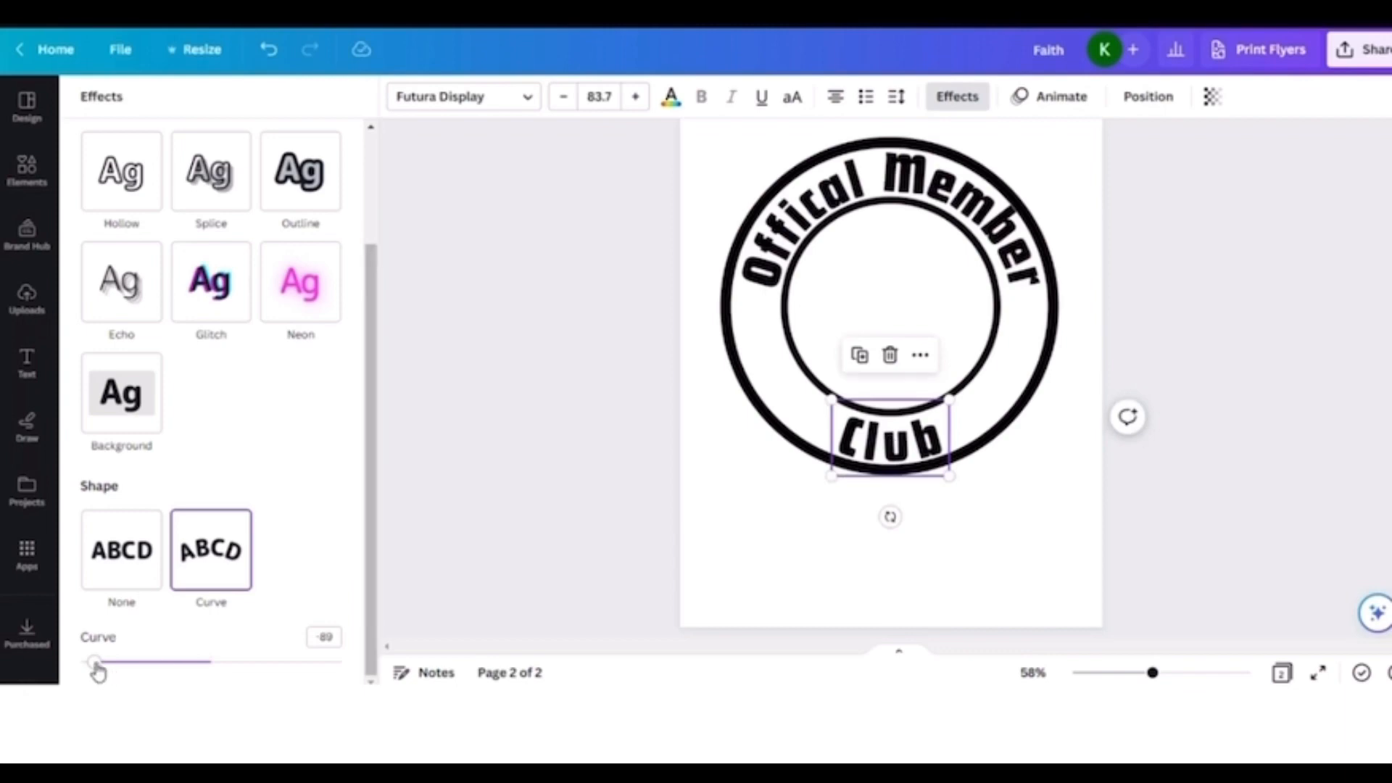
pyautogui.moveTo(99, 671)
pyautogui.mouseDown()
pyautogui.moveTo(160, 672)
pyautogui.moveTo(99, 673)
pyautogui.mouseUp()
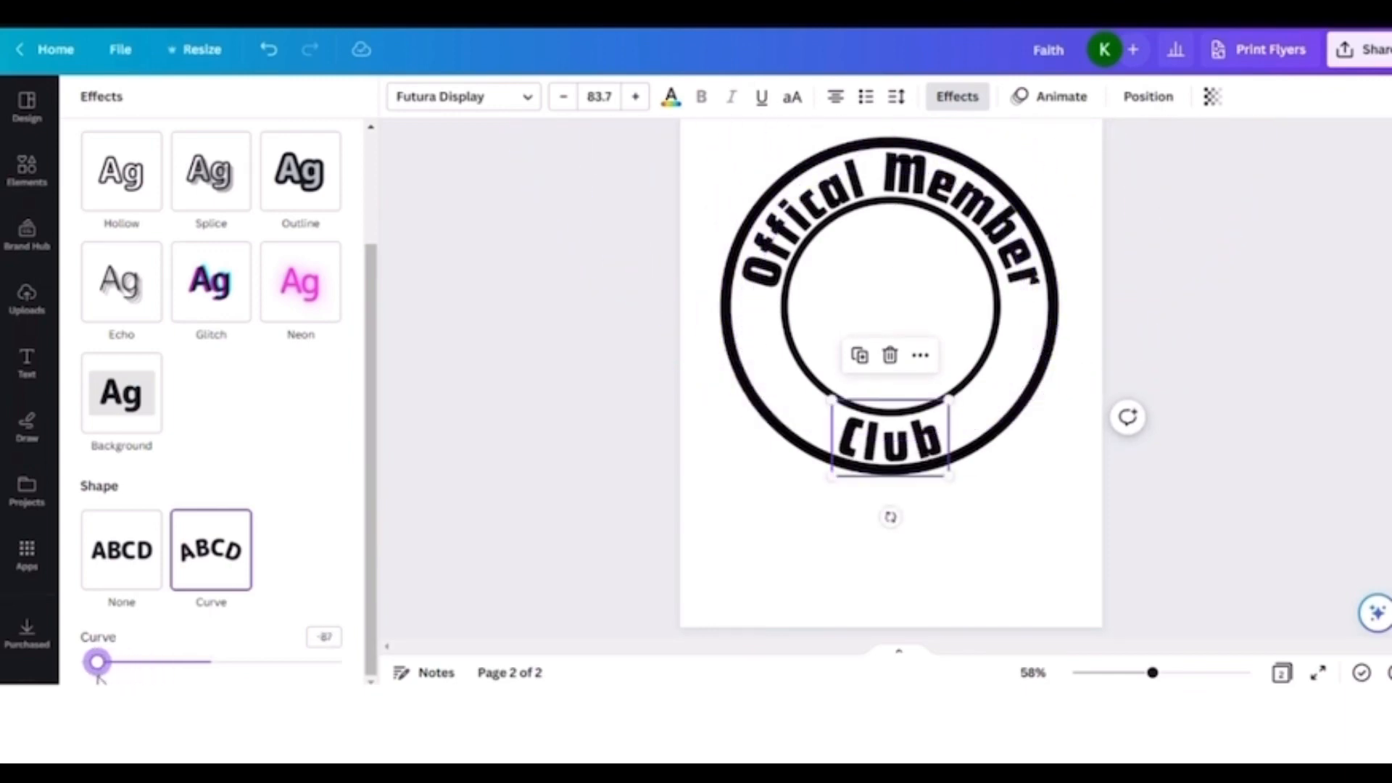
pyautogui.click(928, 464)
pyautogui.click(922, 455)
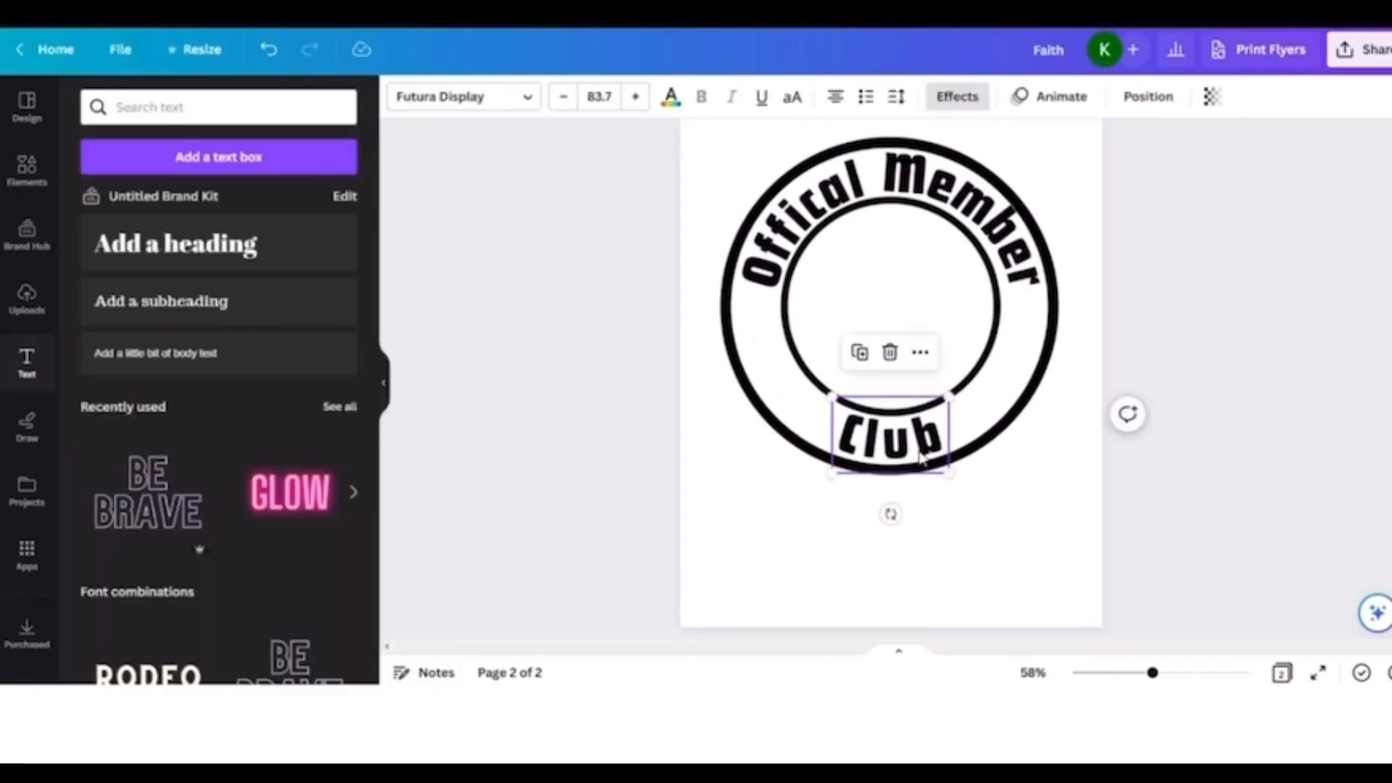
pyautogui.click(1008, 530)
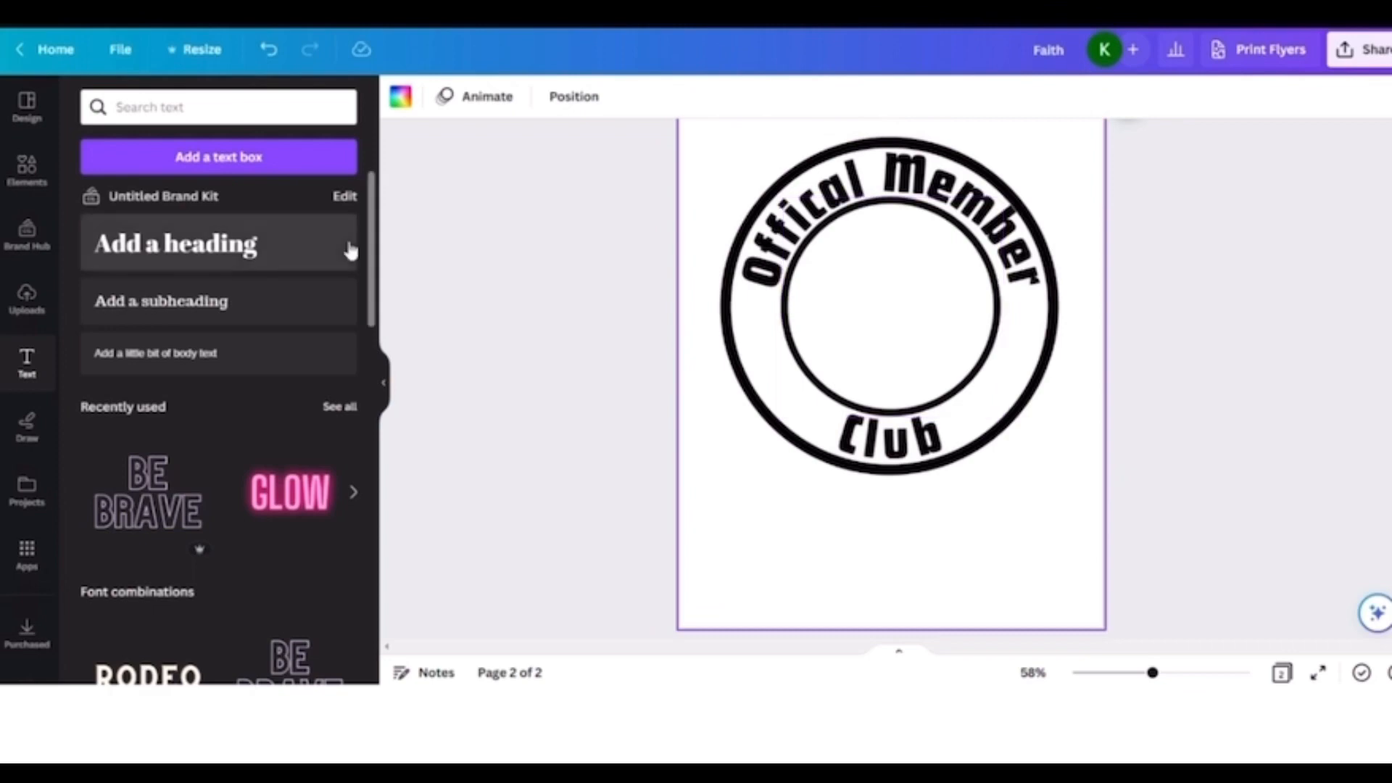
# - Add a text box inside the circles, enlarge it to size 32.8 and replace its text with "BETA"
pyautogui.click(259, 157)
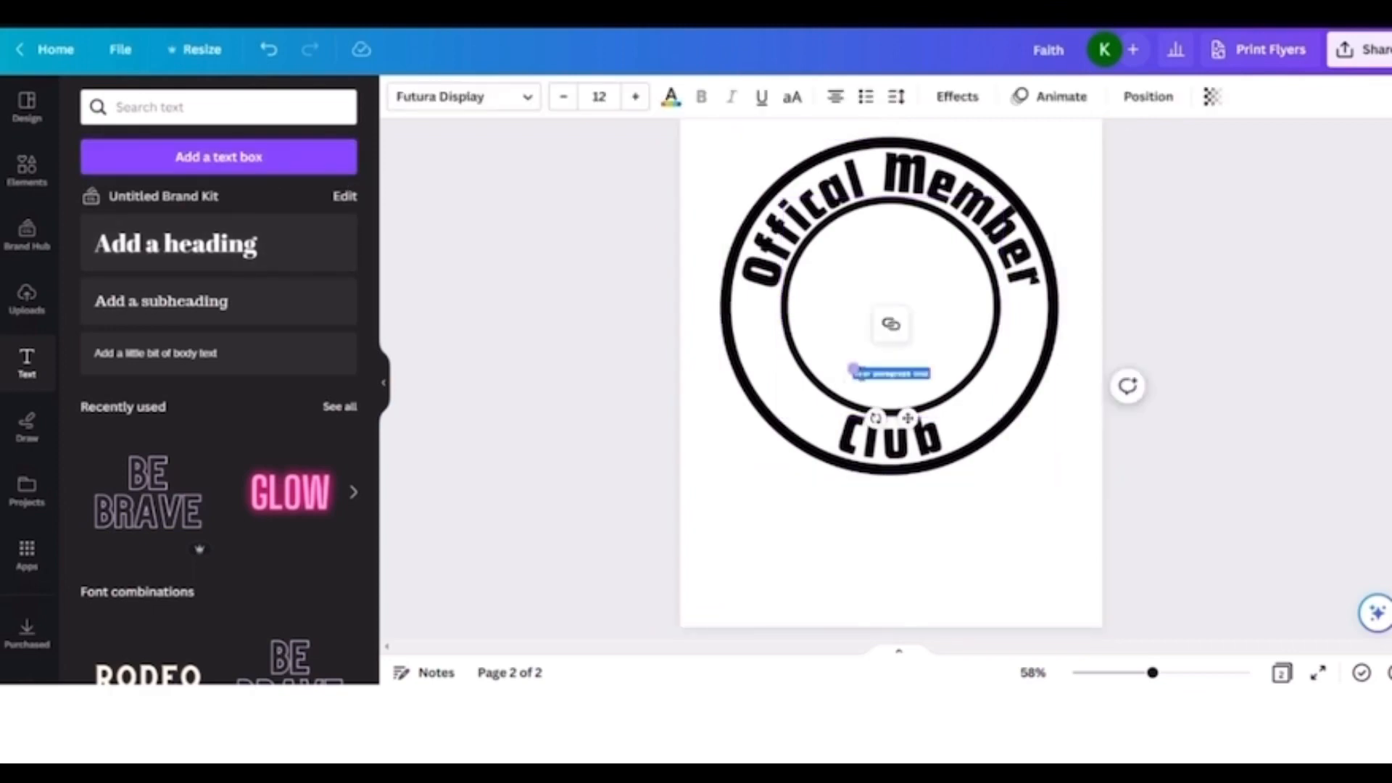
pyautogui.moveTo(852, 369); pyautogui.dragTo(724, 353)
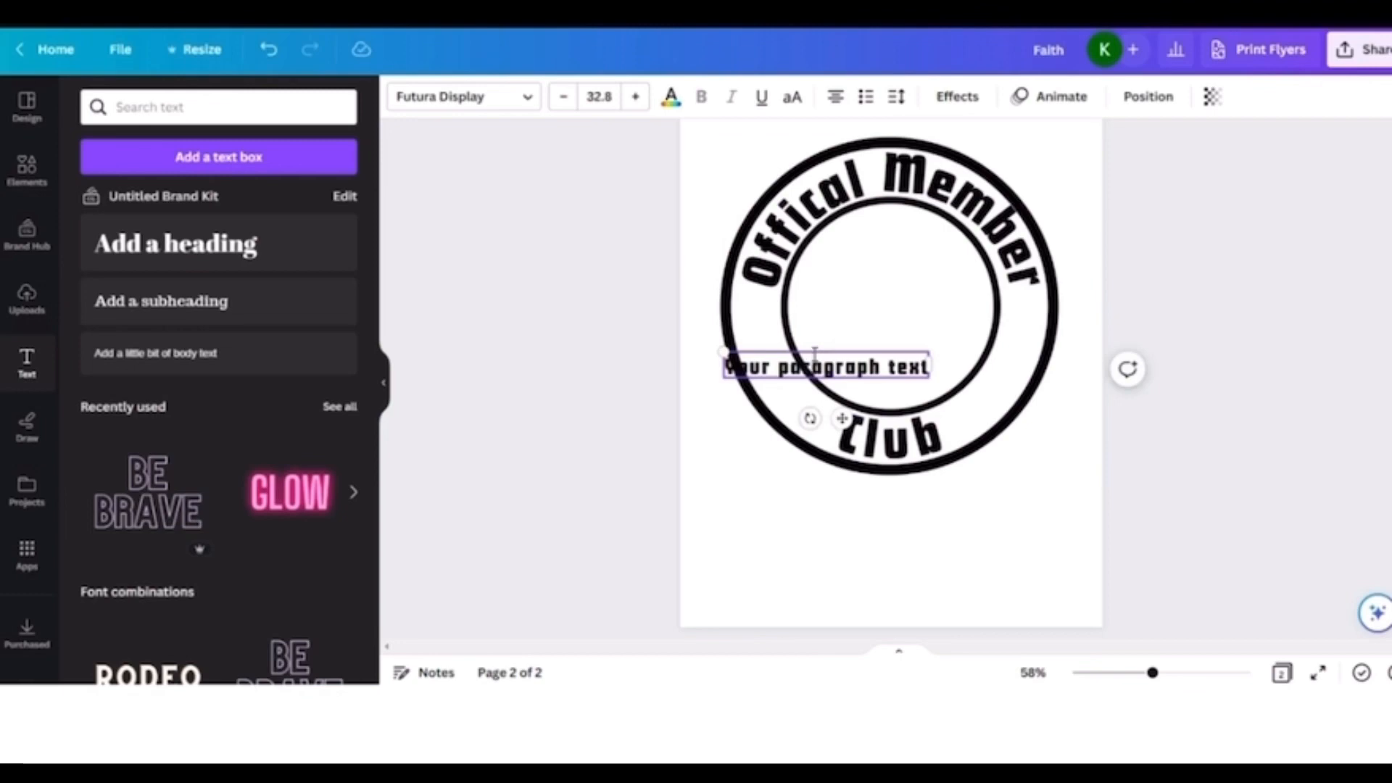
pyautogui.click(815, 355)
pyautogui.hotkey('ctrl', 'a')
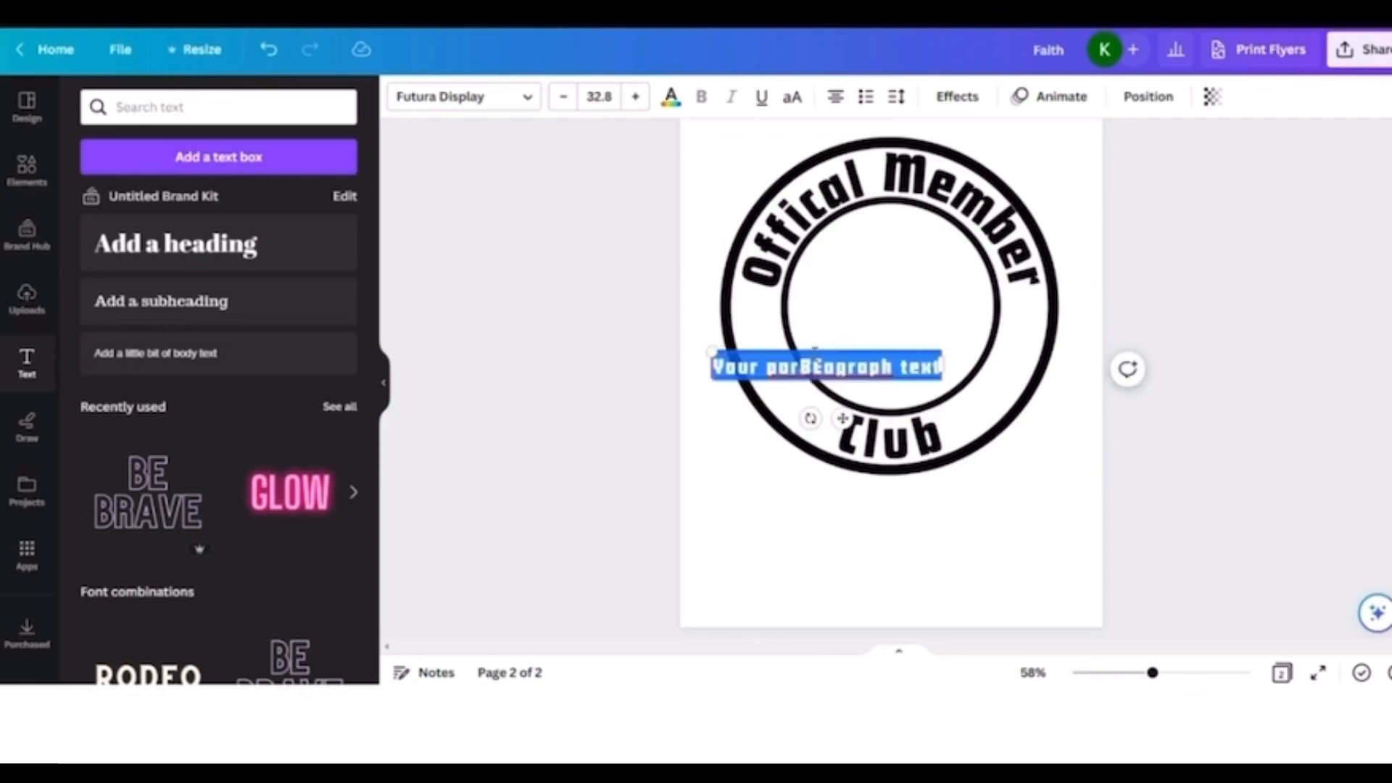
pyautogui.write('B')
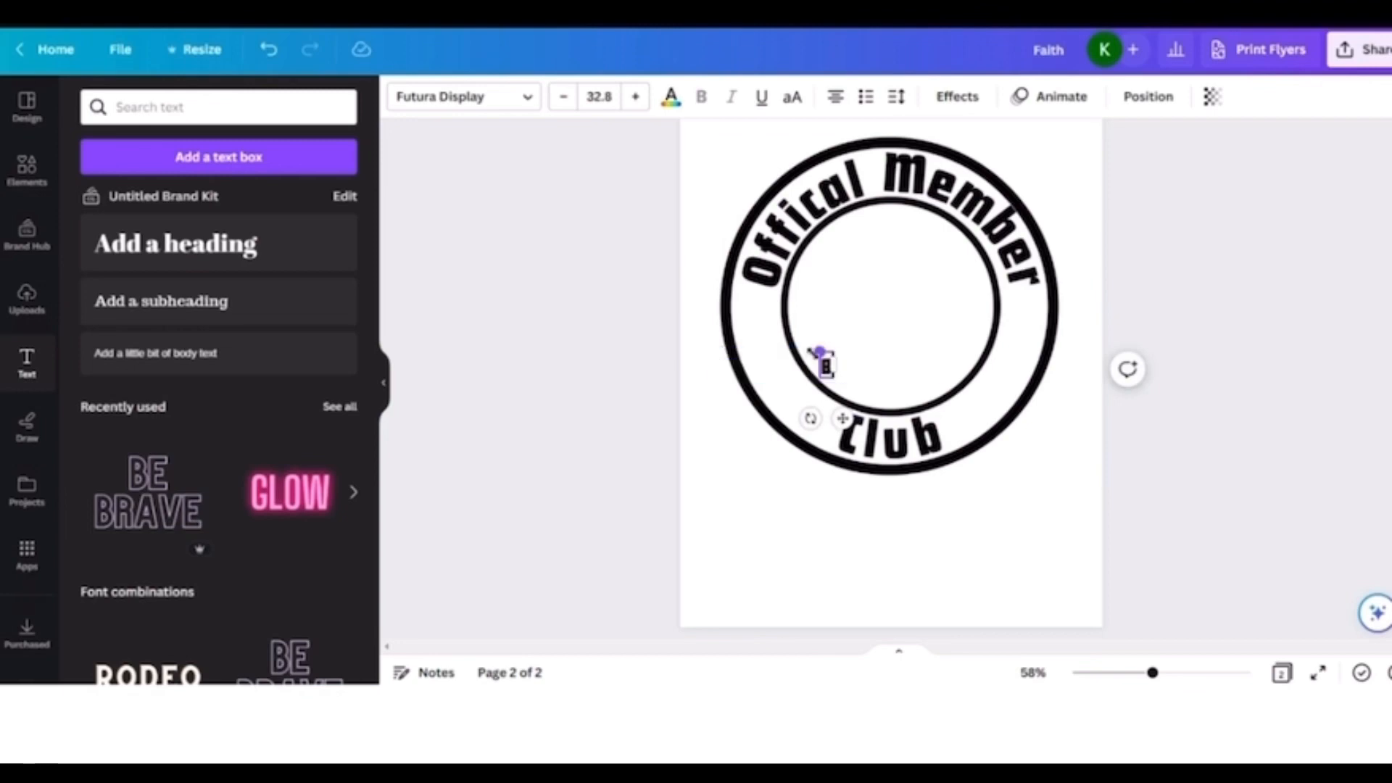
pyautogui.write('ETA')
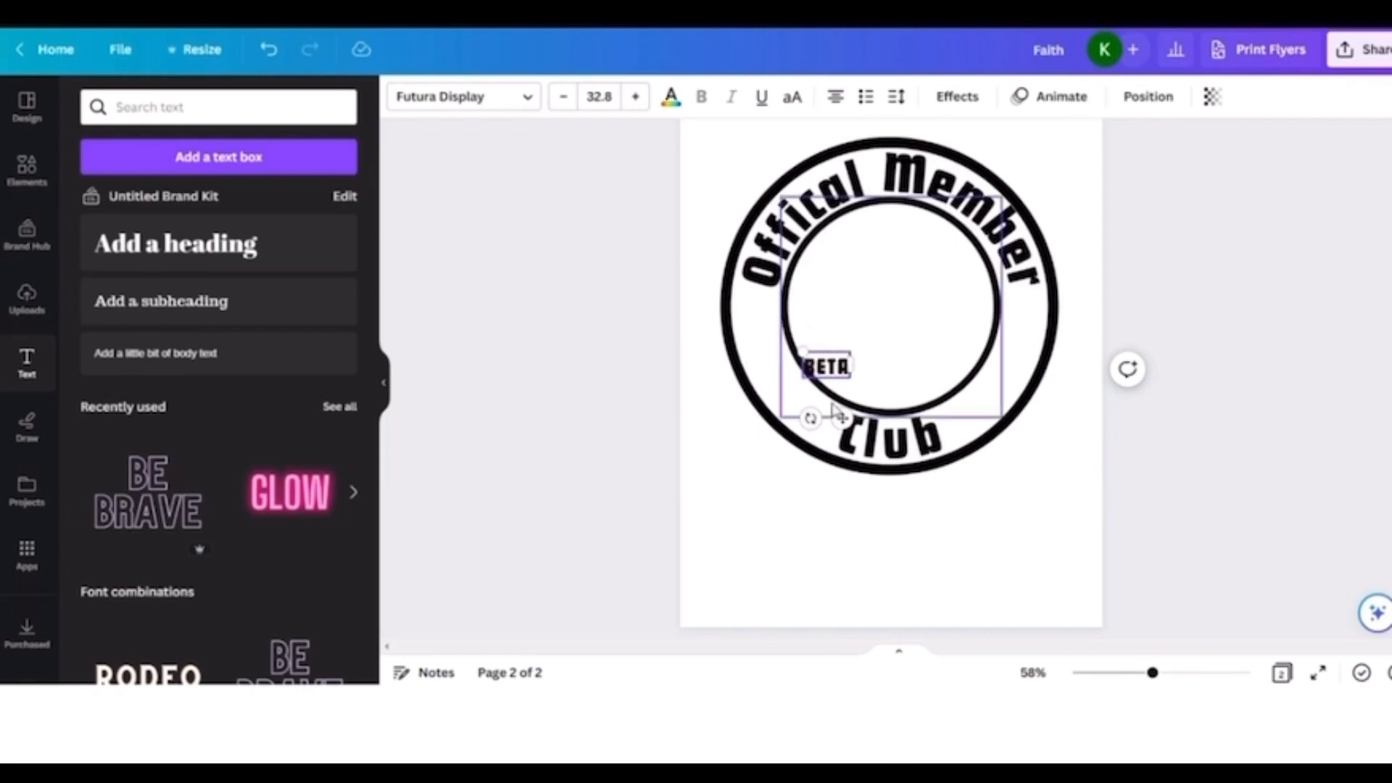
# - Move the "BETA" text up into the inner circle and enlarge it to size 155
pyautogui.scroll(1, 837, 415)
pyautogui.moveTo(839, 416); pyautogui.dragTo(929, 370)
pyautogui.moveTo(885, 304); pyautogui.dragTo(710, 203)
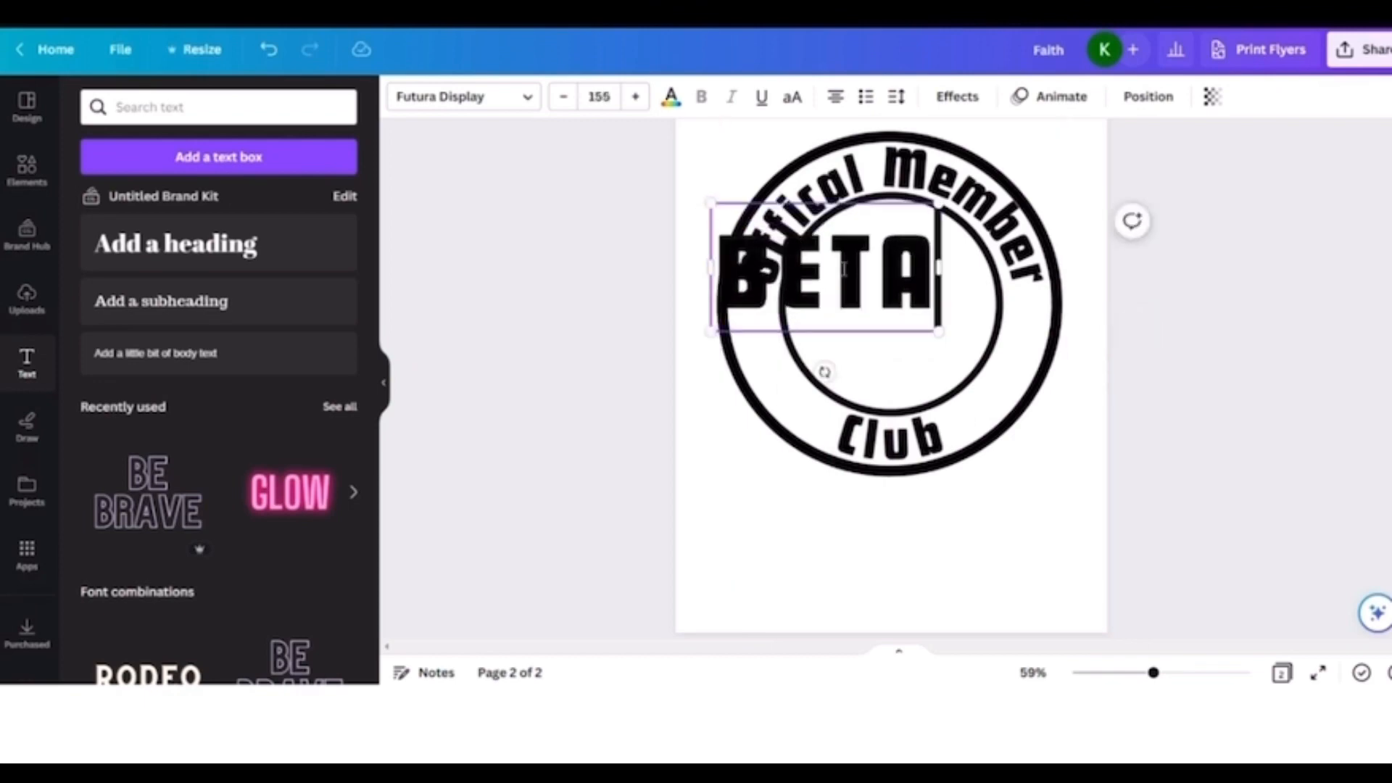
pyautogui.click(954, 426)
pyautogui.moveTo(874, 277); pyautogui.dragTo(928, 324)
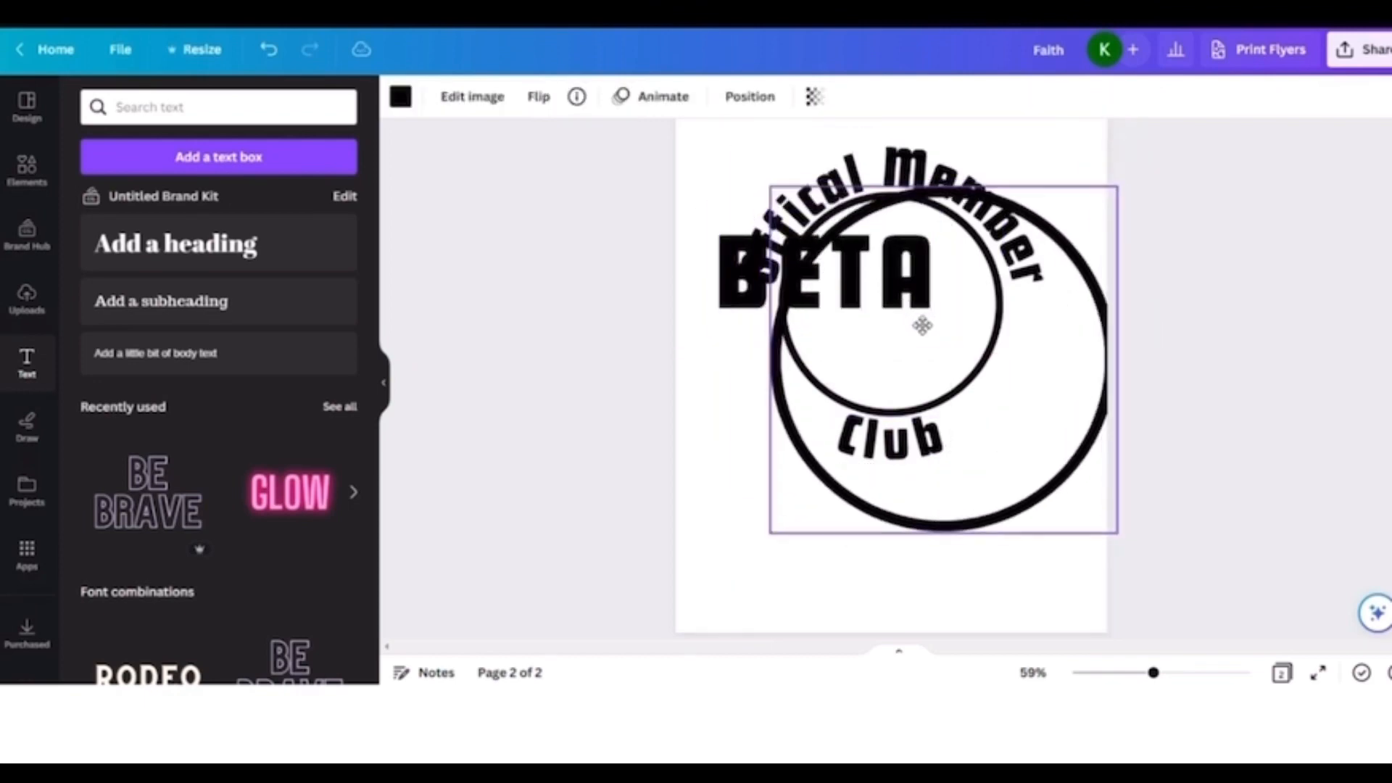
pyautogui.click(269, 48)
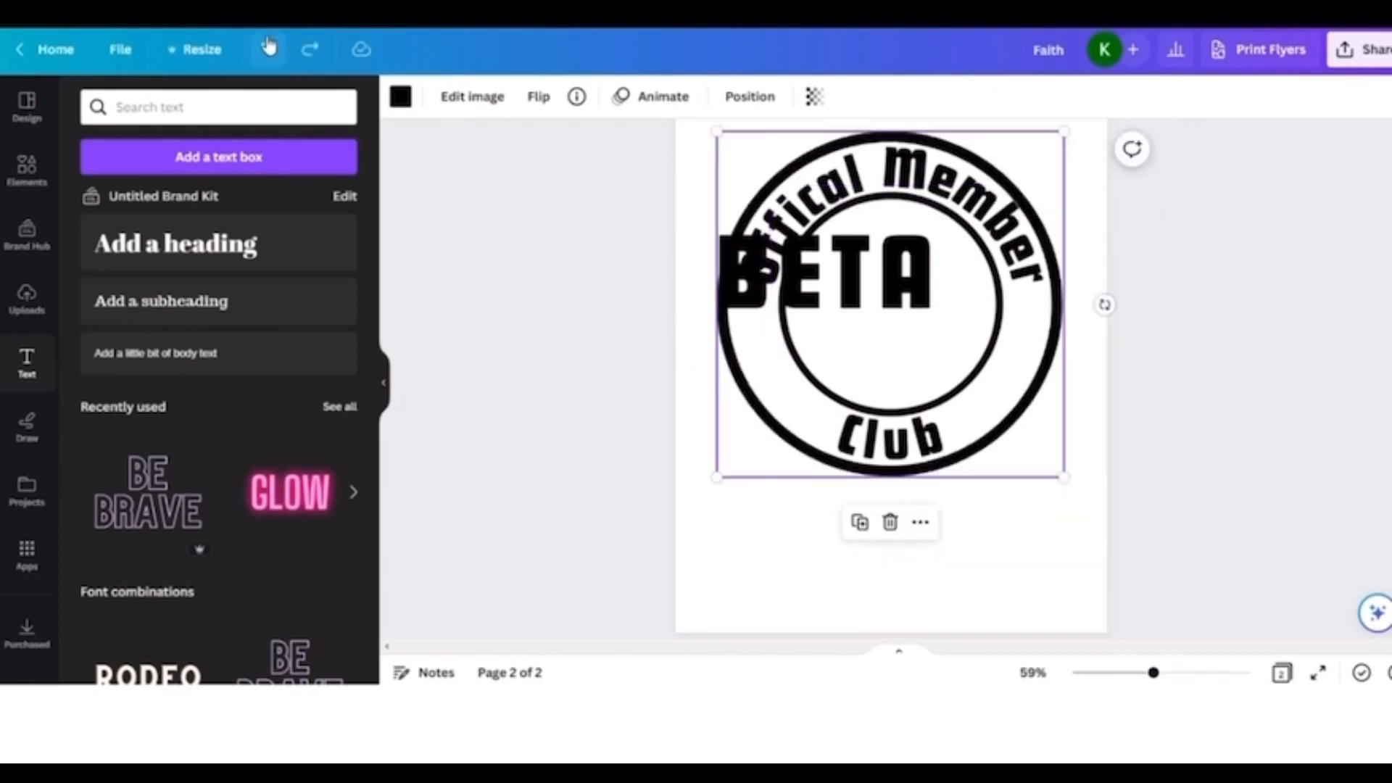
# - Centre the "BETA" text in the inner circle and reduce it to size 129
pyautogui.click(863, 268)
pyautogui.moveTo(863, 268); pyautogui.dragTo(927, 302)
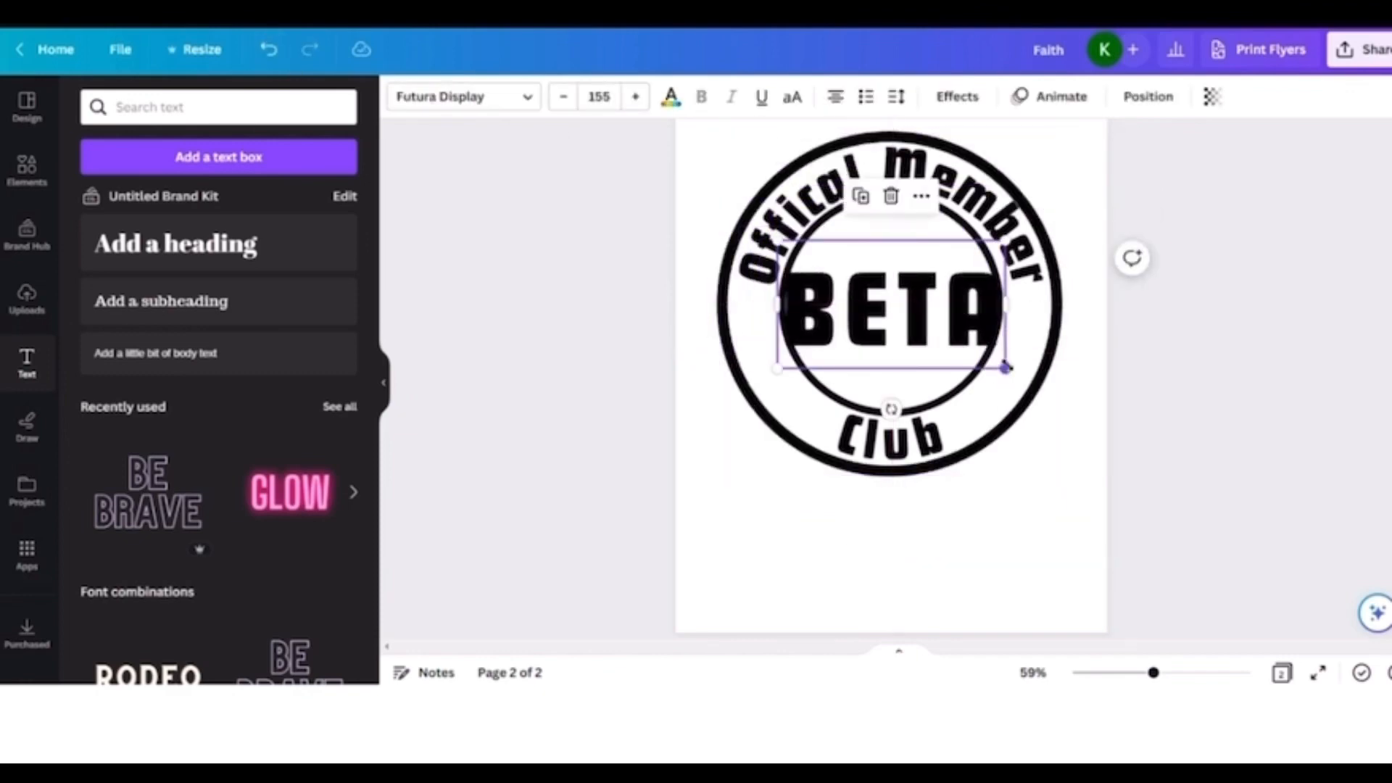
pyautogui.moveTo(1005, 368); pyautogui.dragTo(968, 344)
pyautogui.moveTo(868, 283); pyautogui.dragTo(874, 290)
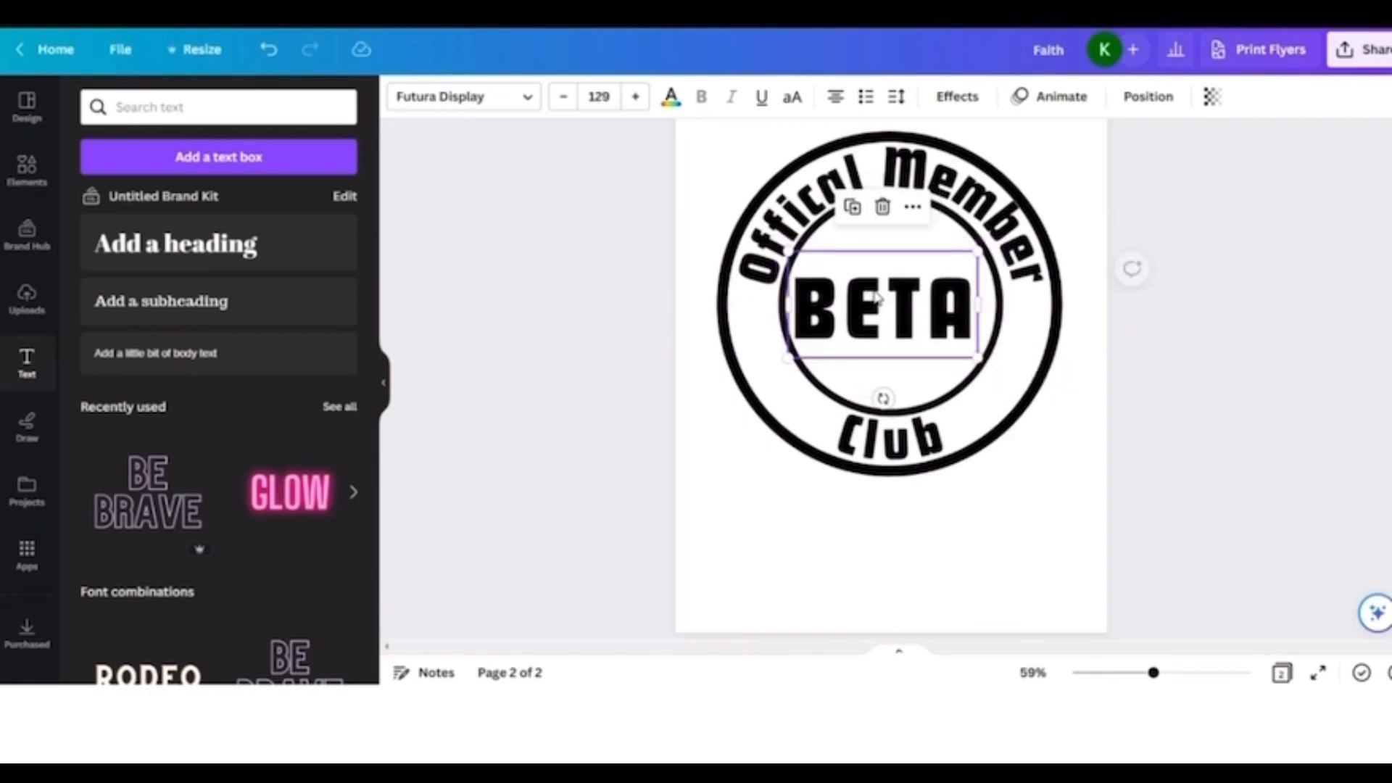
# - Try a thin Big Shoulders Display font, Lemonade Display and Stadio Now Display on the "BETA" text
pyautogui.click(525, 113)
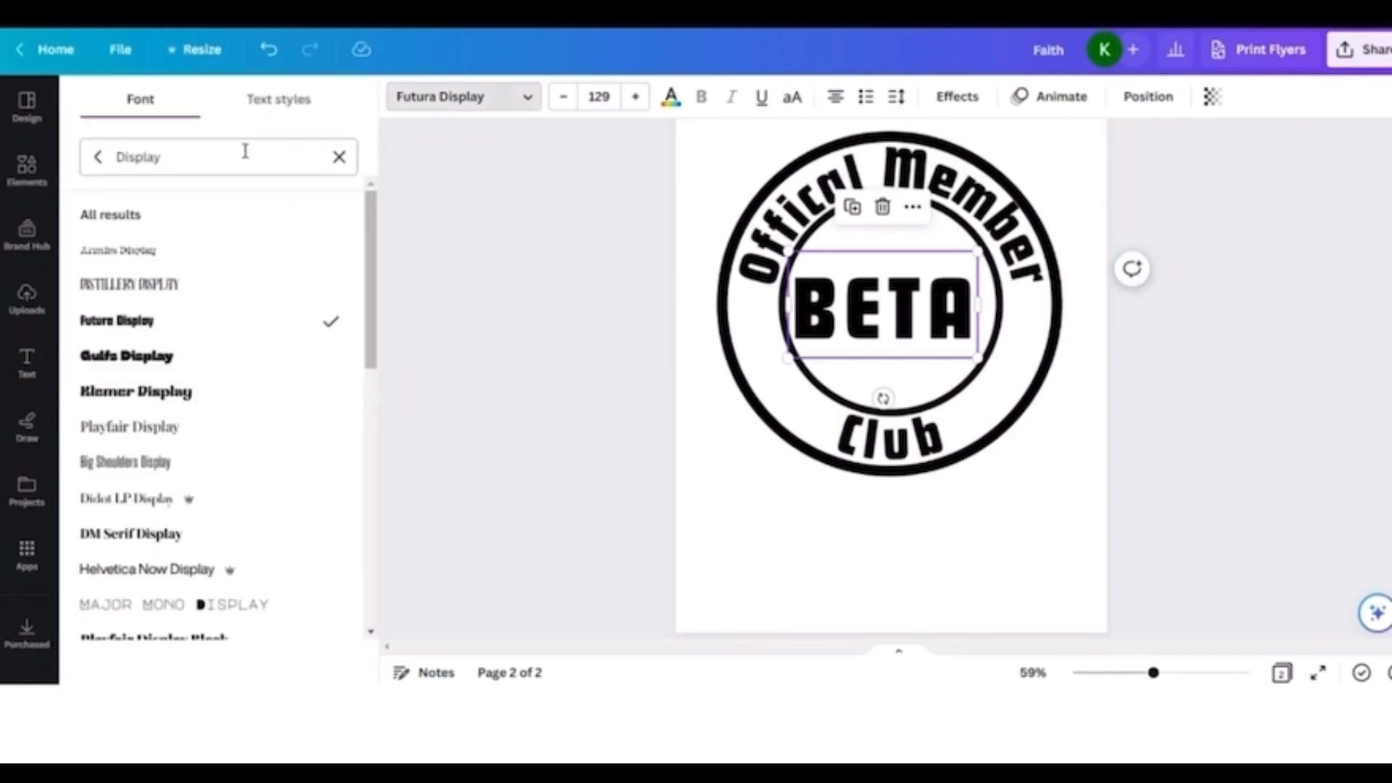
pyautogui.moveTo(370, 230); pyautogui.dragTo(368, 343)
pyautogui.click(110, 236)
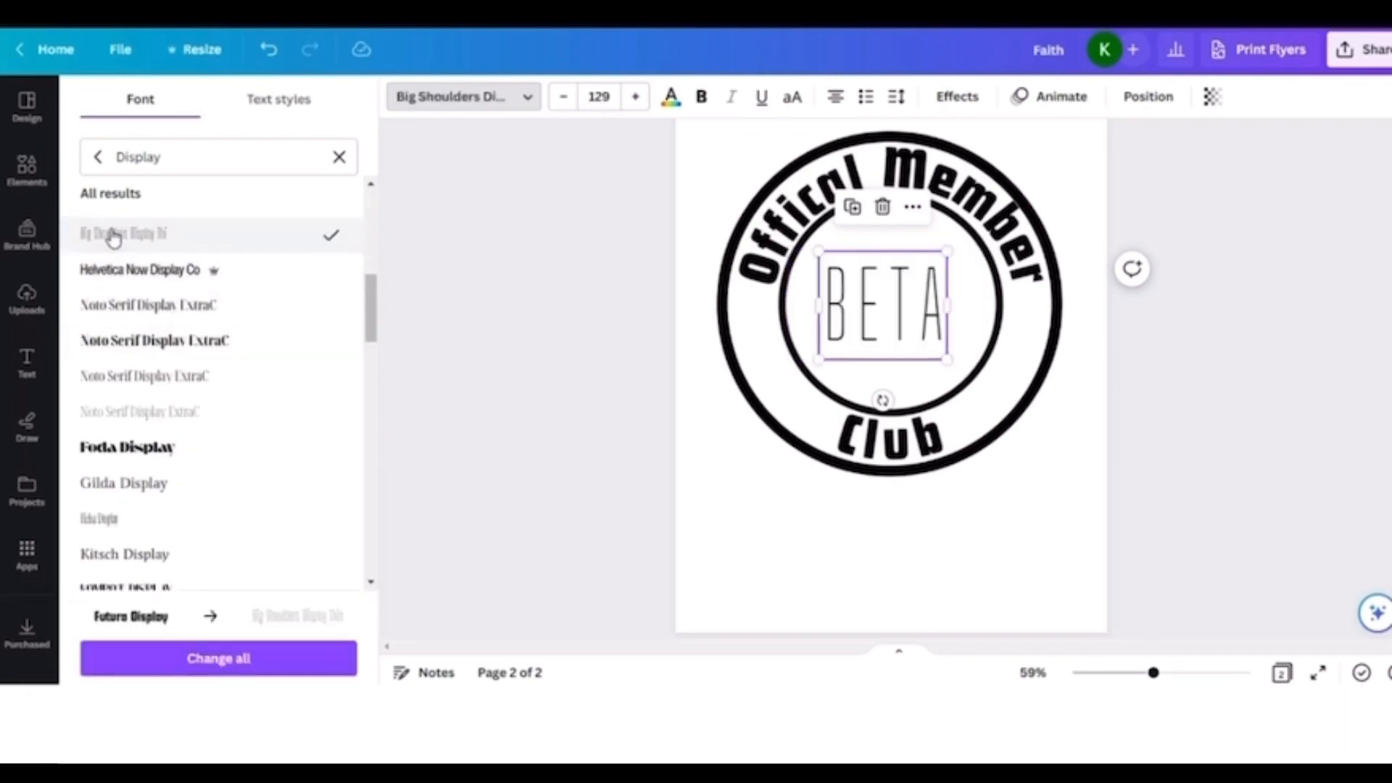
pyautogui.moveTo(369, 322); pyautogui.dragTo(370, 378)
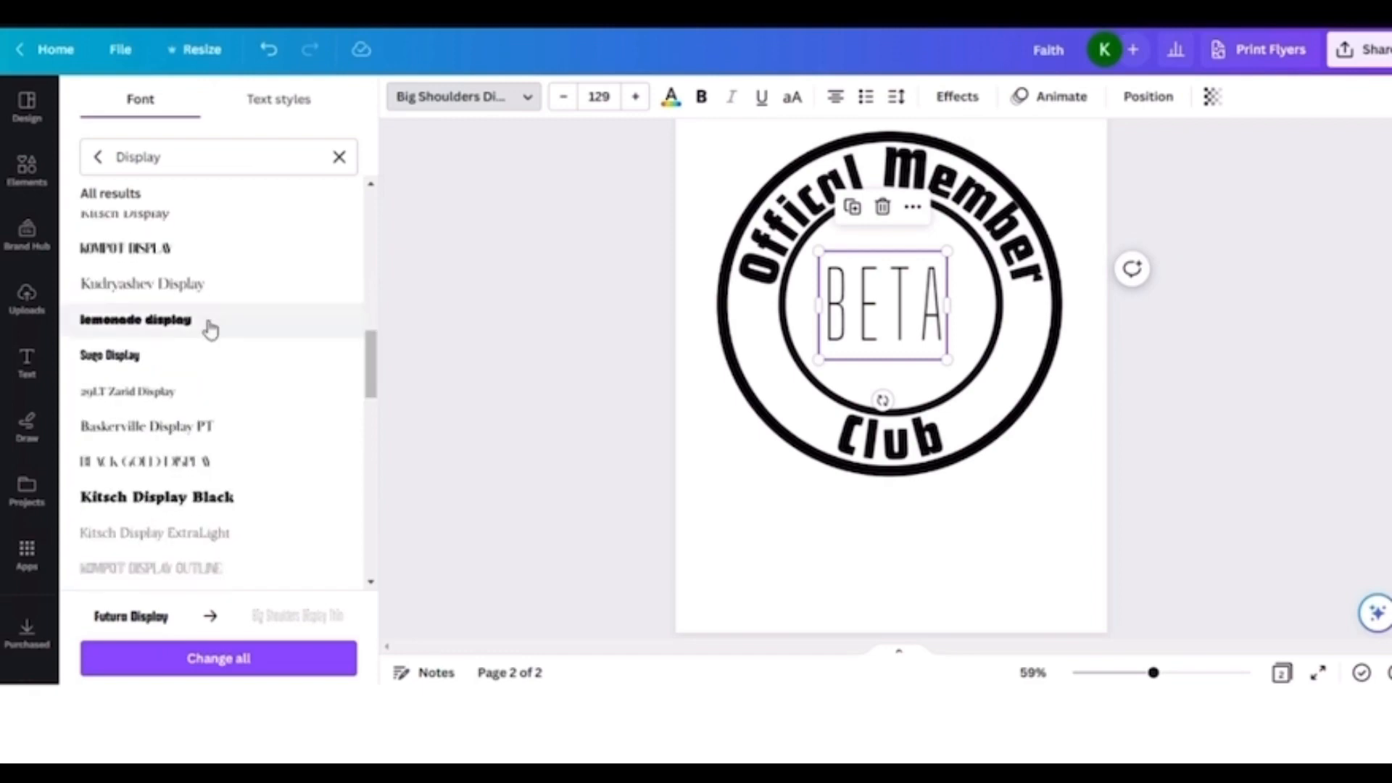
pyautogui.click(164, 327)
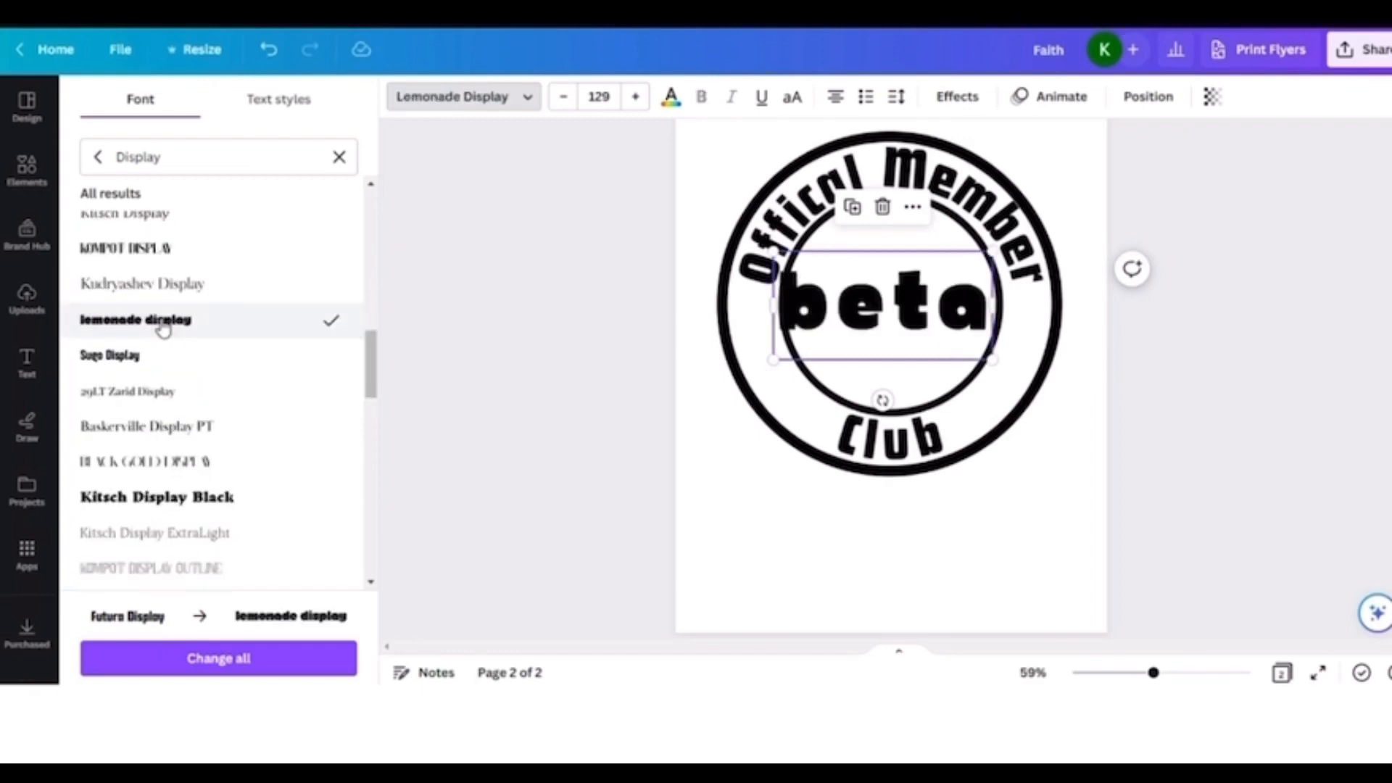
pyautogui.moveTo(370, 388); pyautogui.dragTo(372, 444)
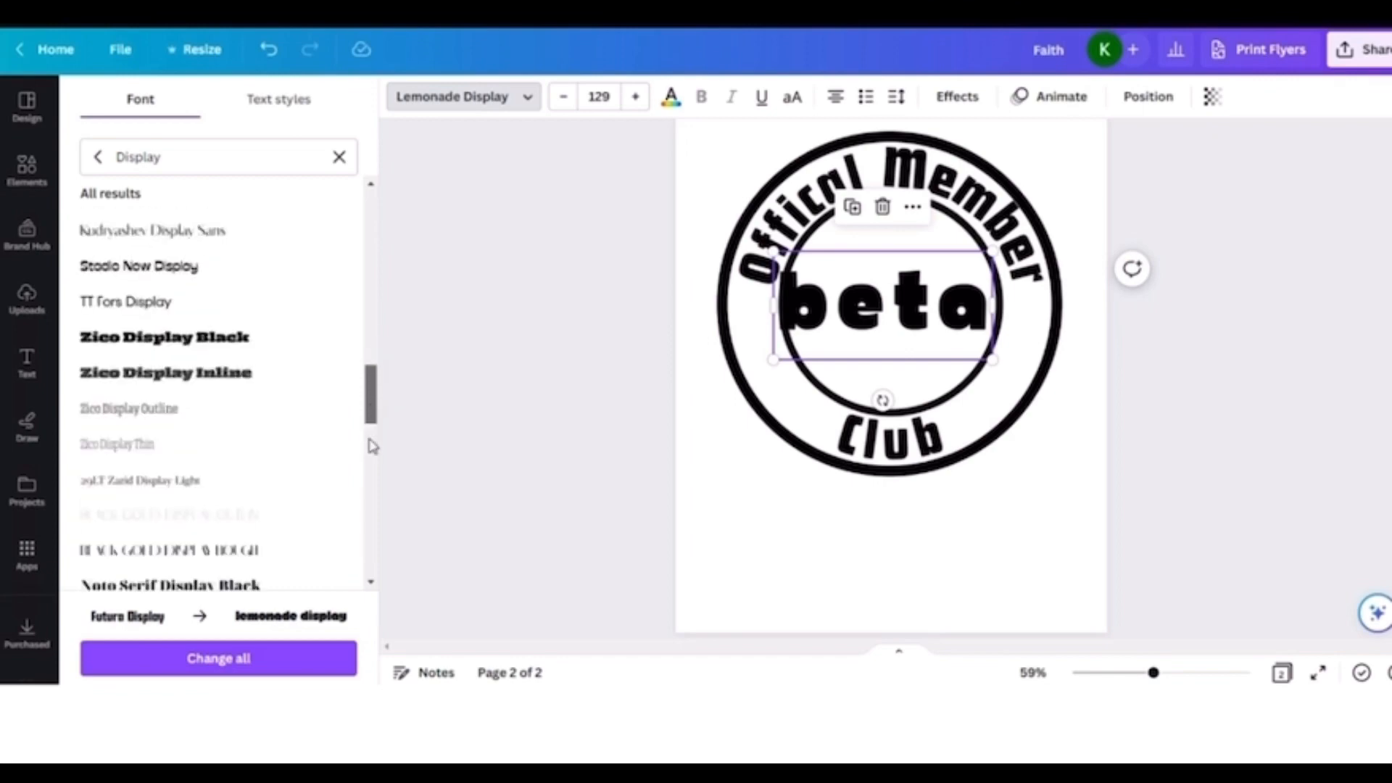
pyautogui.click(135, 265)
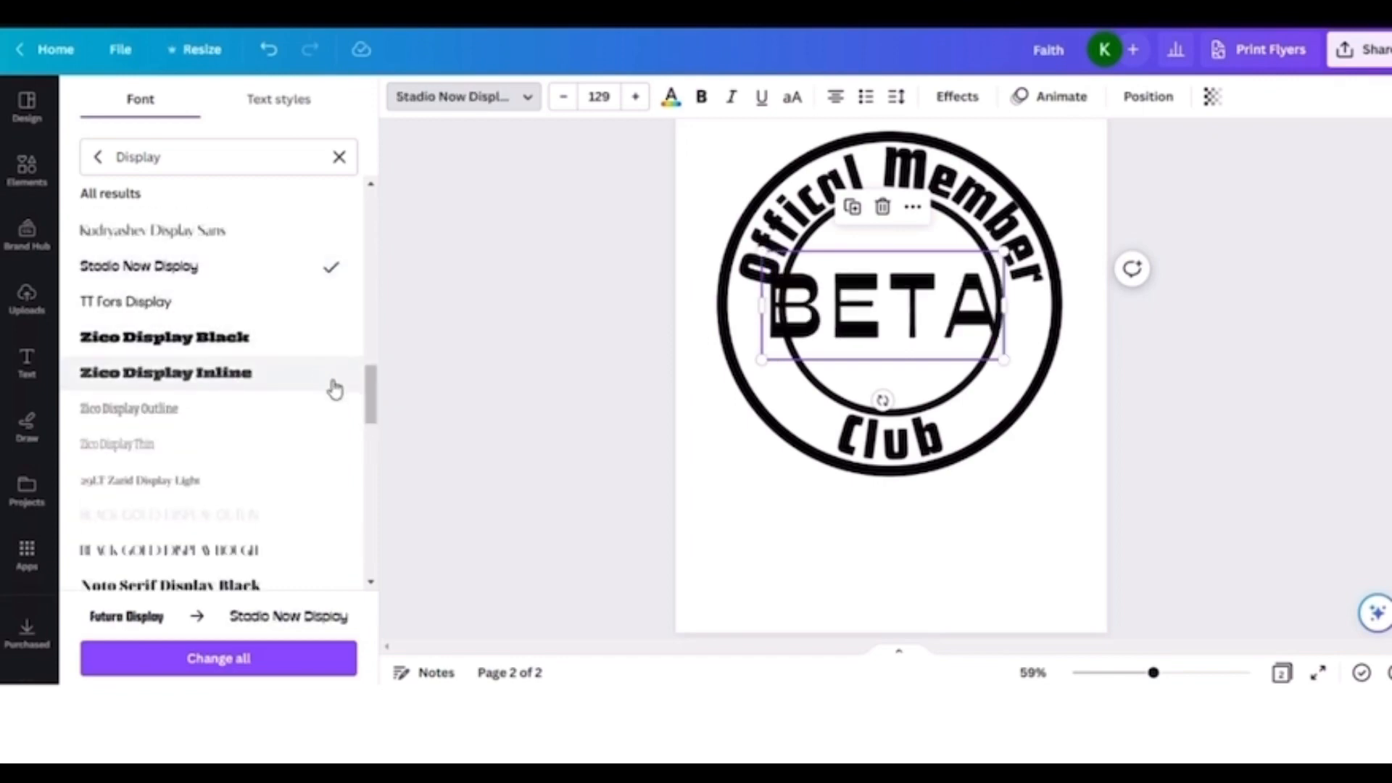
# - Try the Kelin Eator font on "BETA" and shrink the text to size 86.4, centred in the inner circle
pyautogui.moveTo(372, 399); pyautogui.dragTo(392, 507)
pyautogui.click(134, 430)
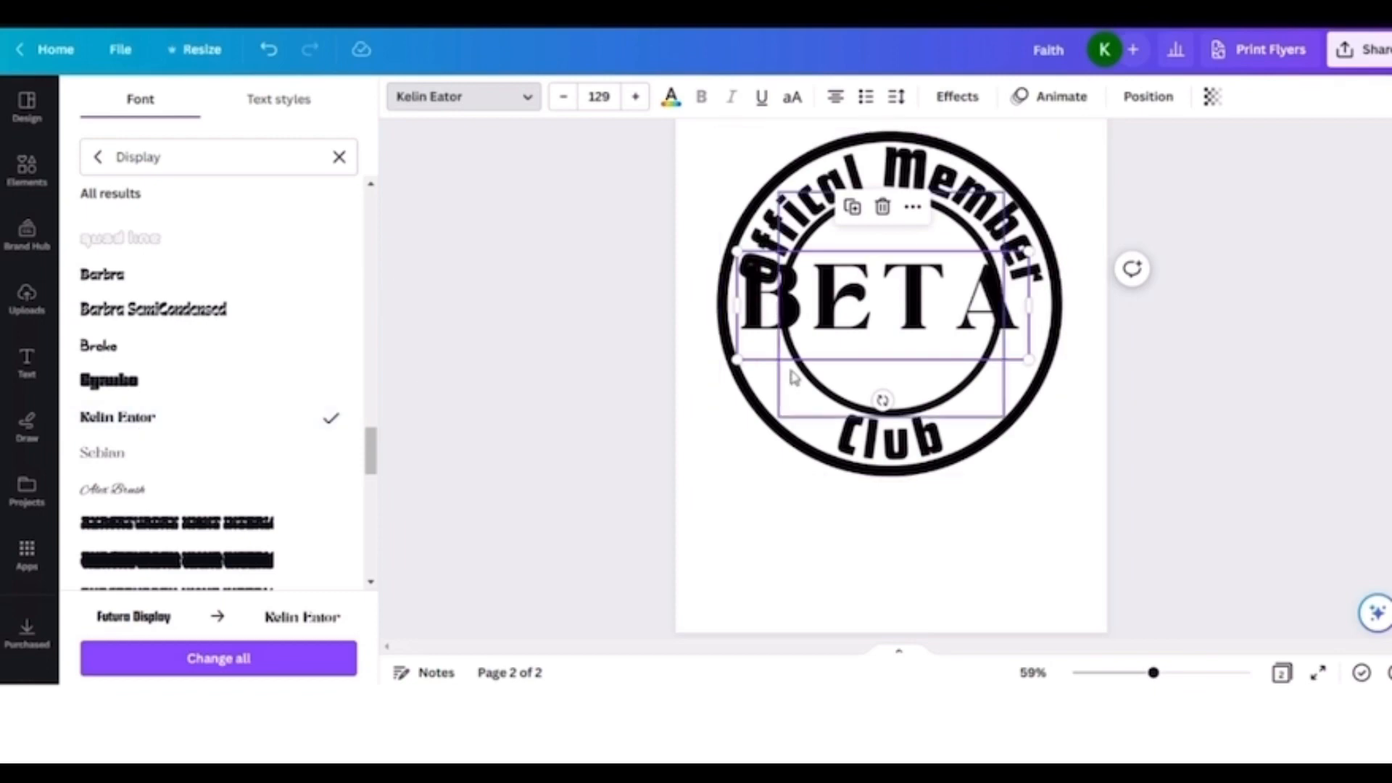
pyautogui.moveTo(735, 360); pyautogui.dragTo(785, 338)
pyautogui.moveTo(913, 306)
pyautogui.mouseDown()
pyautogui.moveTo(888, 337)
pyautogui.moveTo(889, 419)
pyautogui.moveTo(897, 314)
pyautogui.mouseUp()
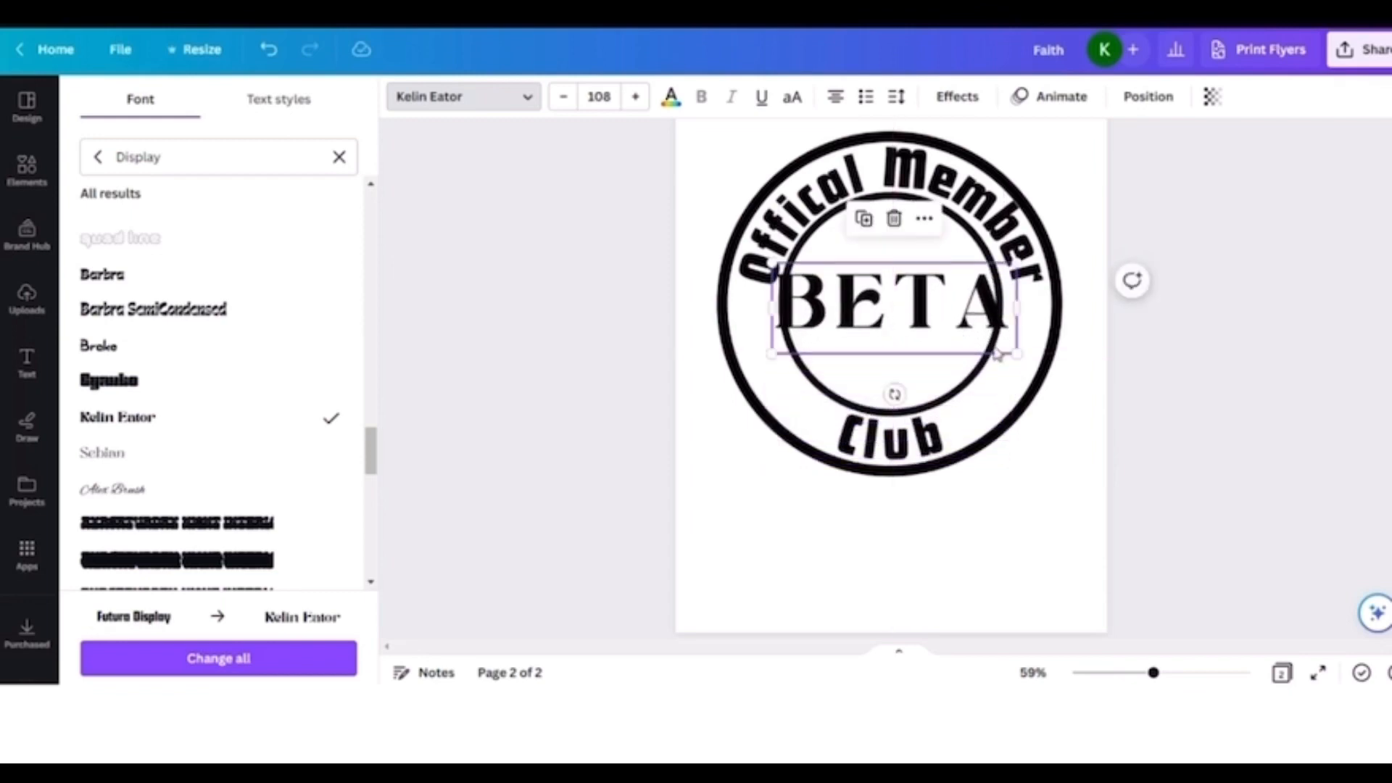
pyautogui.moveTo(1018, 353); pyautogui.dragTo(968, 327)
pyautogui.moveTo(874, 290); pyautogui.dragTo(887, 294)
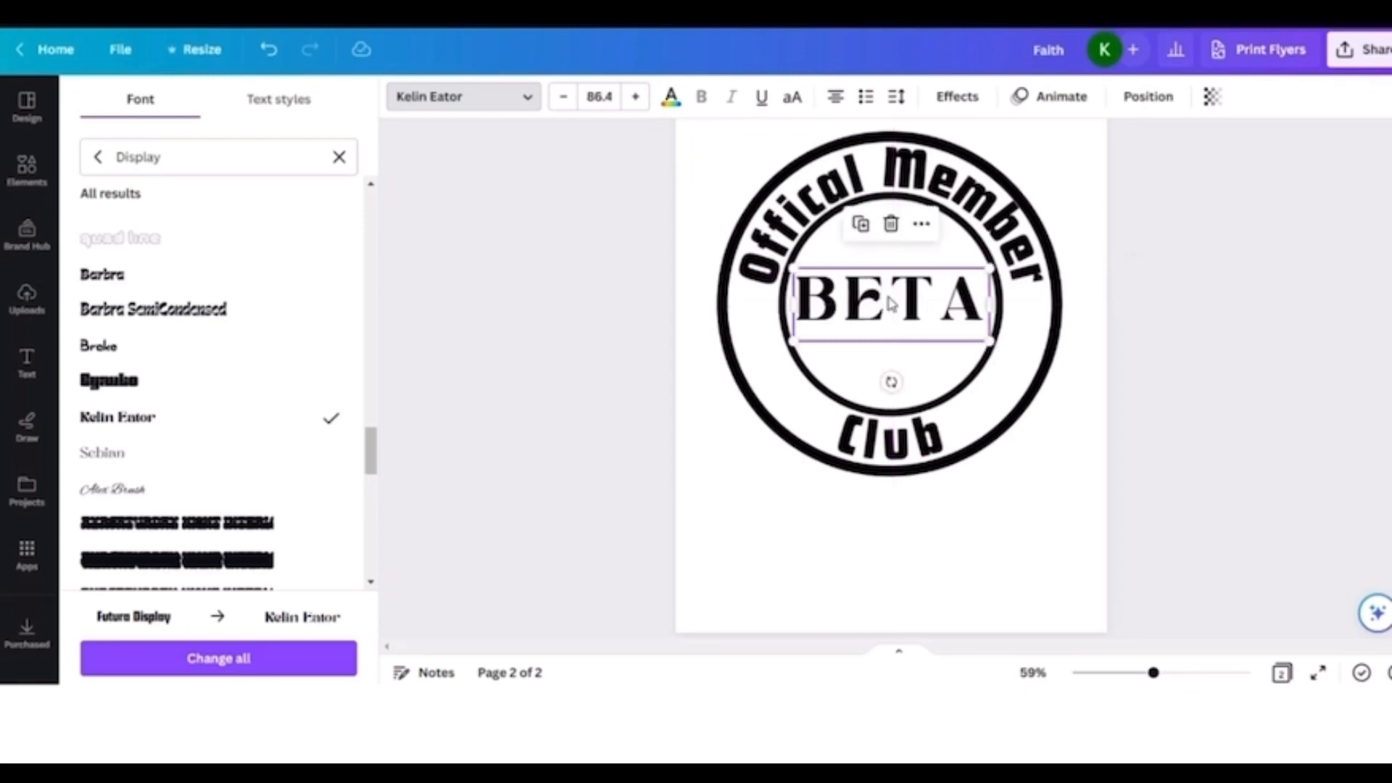
# - Try the Brookshire, Mokoto Glitch 2 and Rundeck Smooth fonts on the "BETA" text
pyautogui.scroll(-1, 371, 475)
pyautogui.scroll(-7, 371, 479)
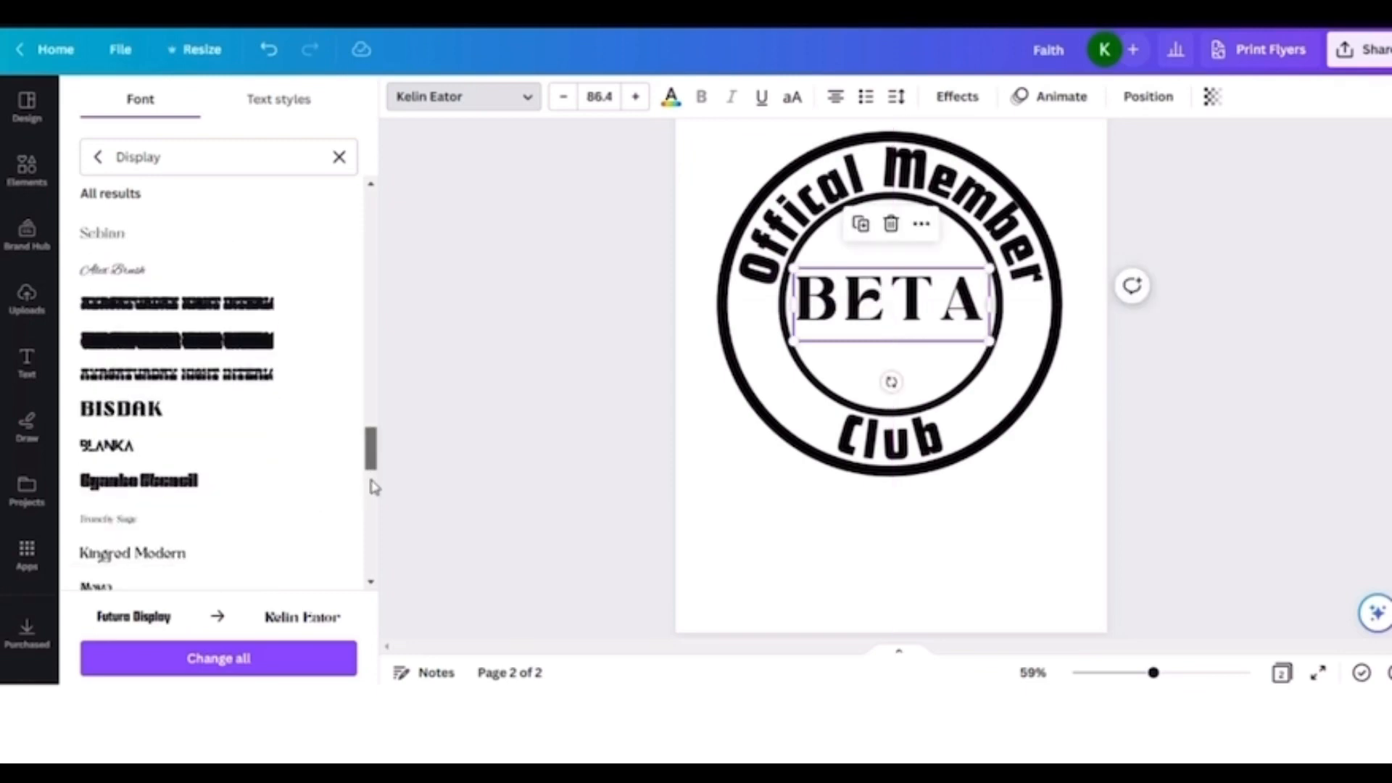
pyautogui.scroll(-5, 373, 513)
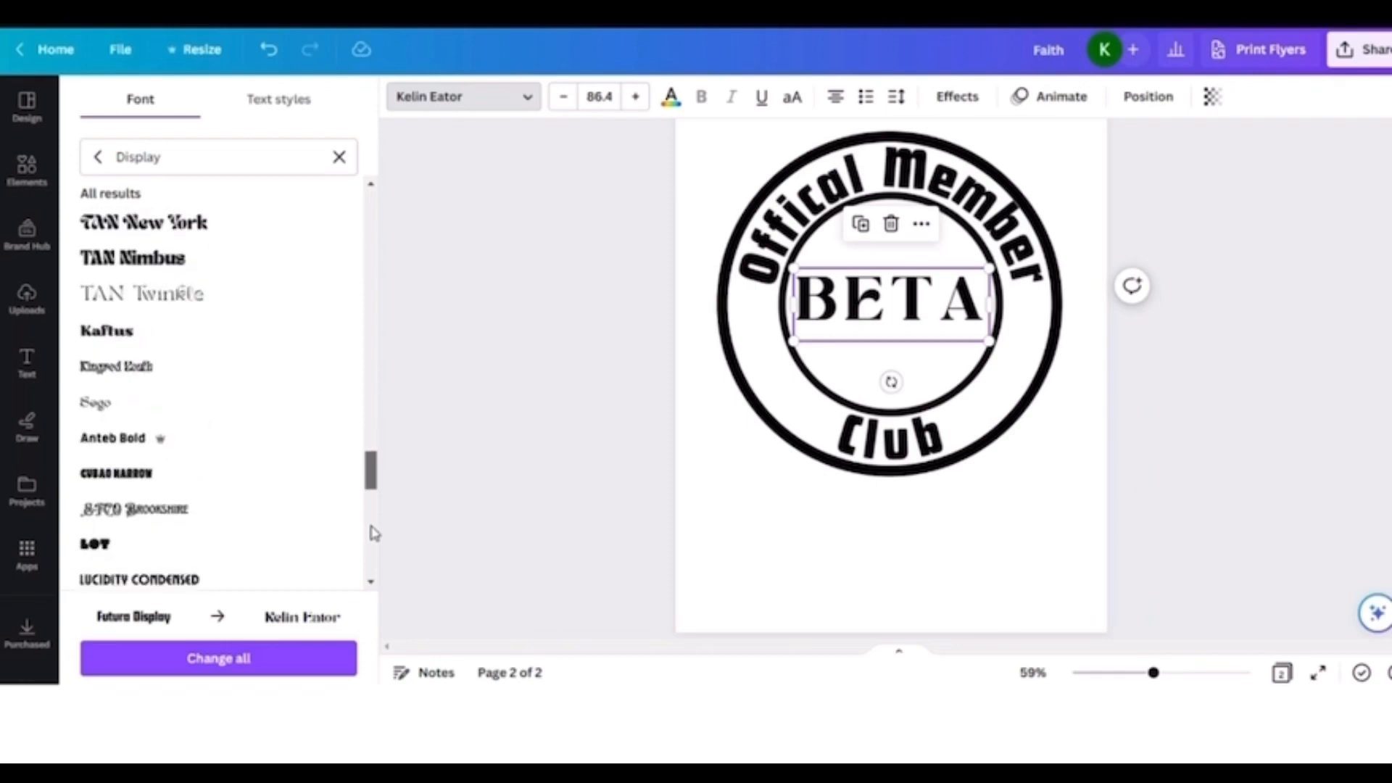
pyautogui.scroll(-2, 371, 548)
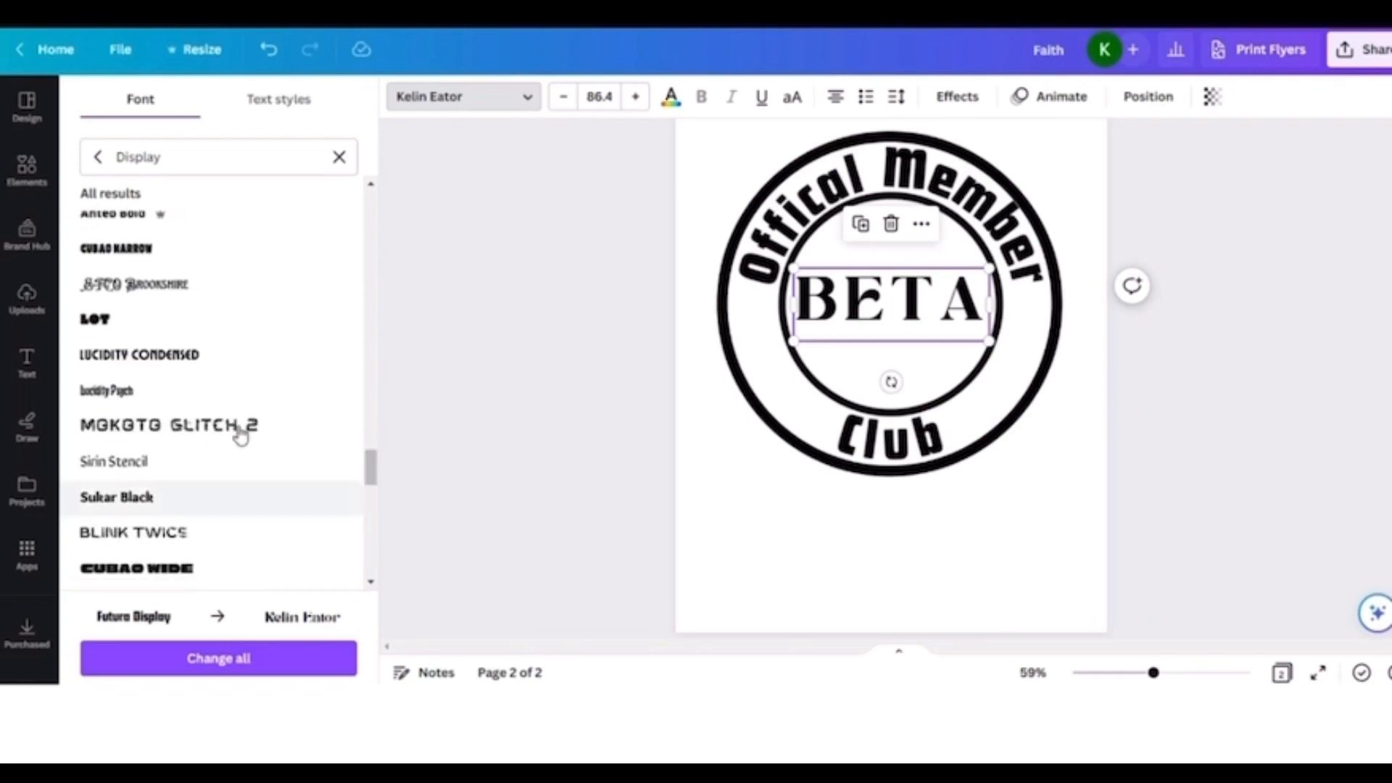
pyautogui.click(149, 289)
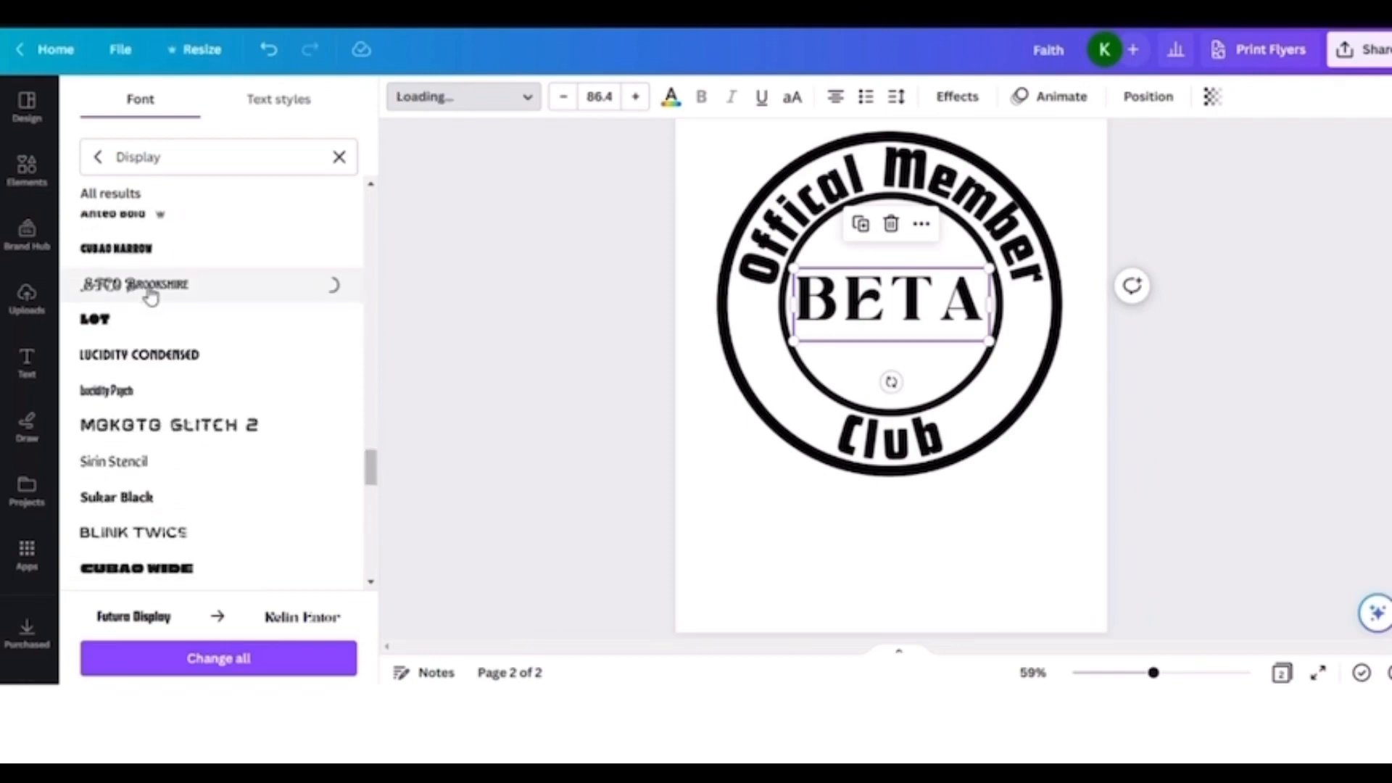
pyautogui.click(148, 435)
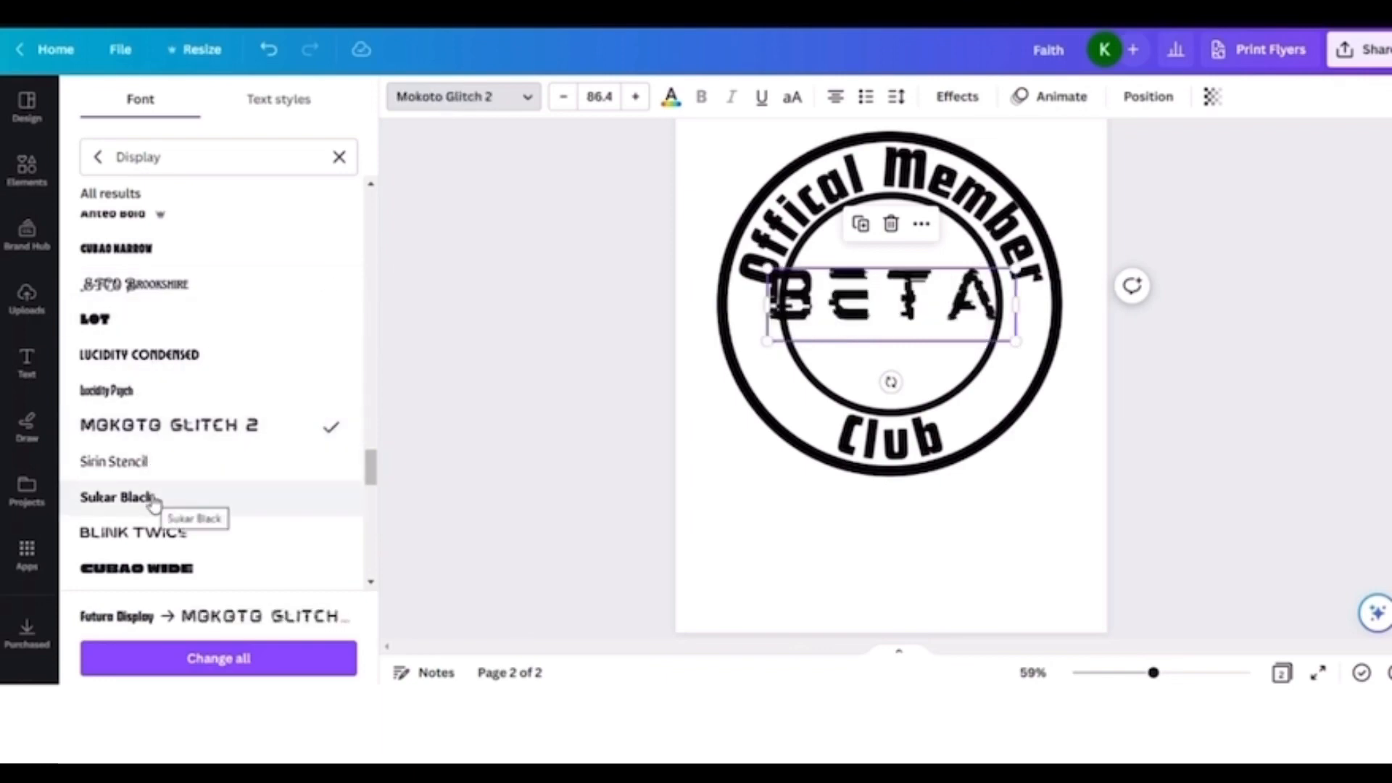
pyautogui.scroll(-3, 371, 492)
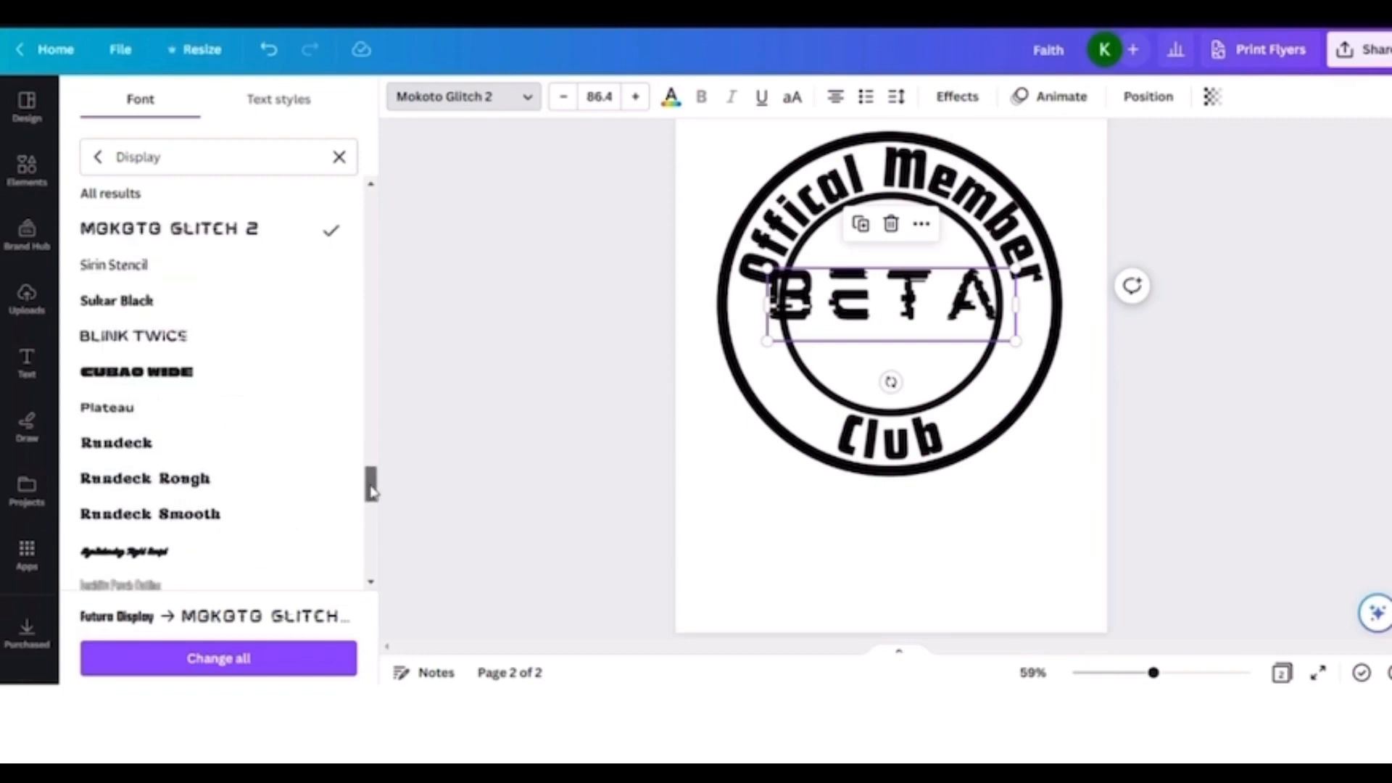
pyautogui.scroll(-2, 372, 496)
pyautogui.click(143, 382)
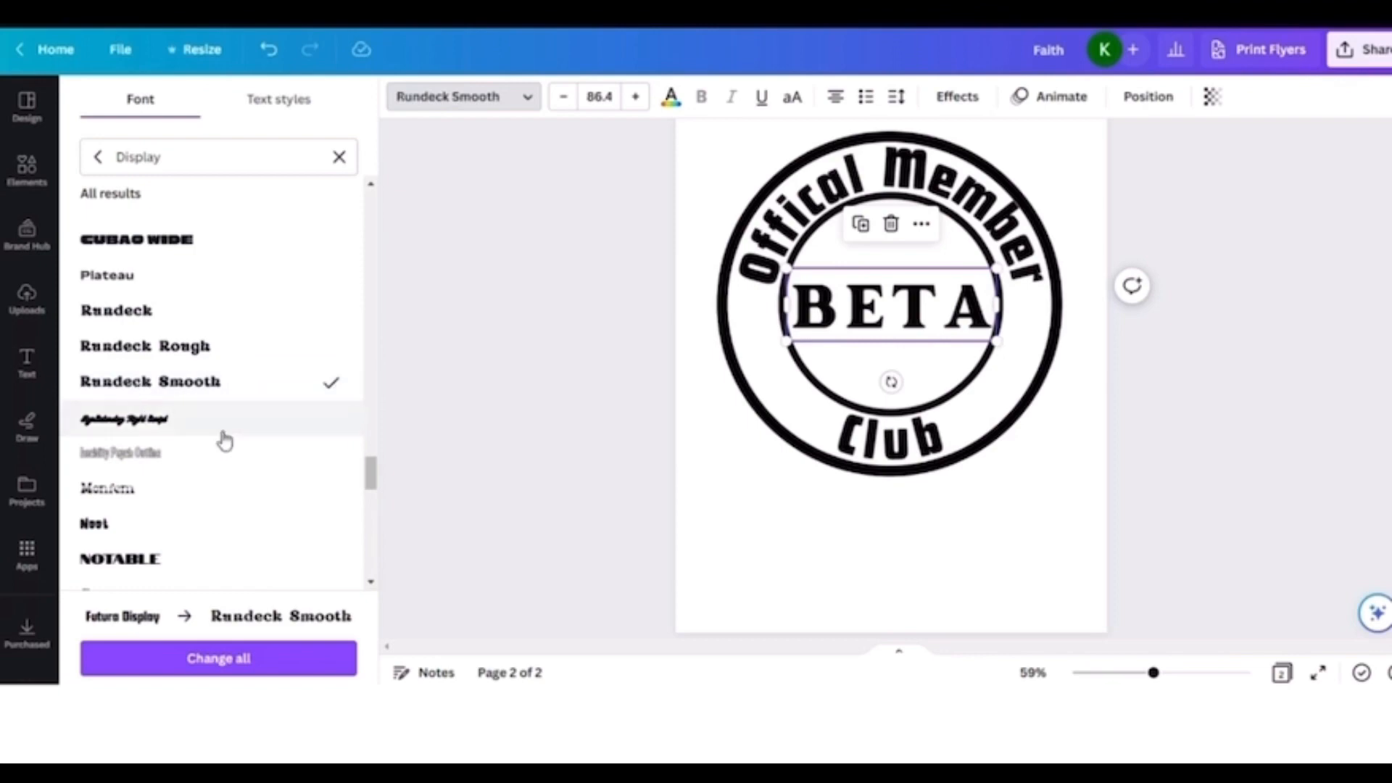
# - Apply the Nectarine font to the "BETA" text
pyautogui.scroll(-7, 372, 478)
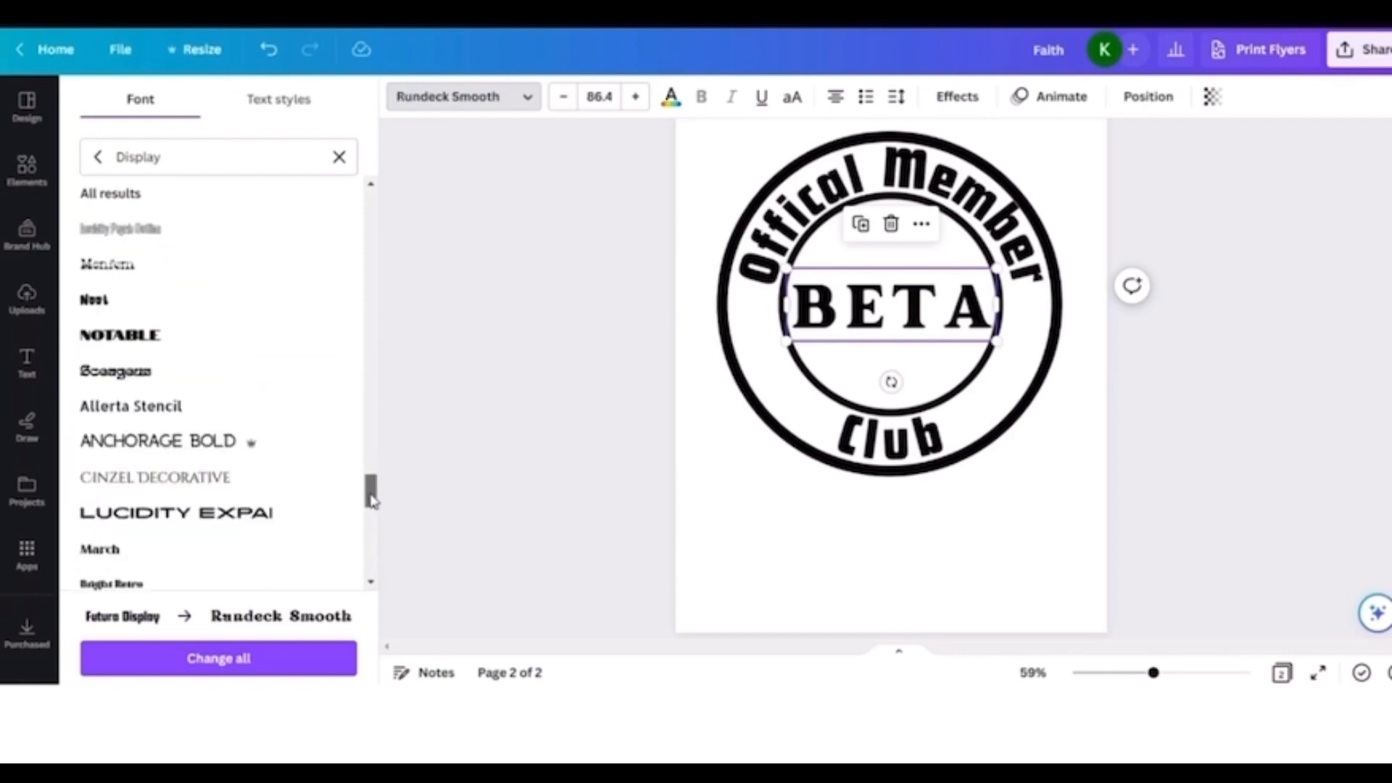
pyautogui.scroll(-2, 371, 518)
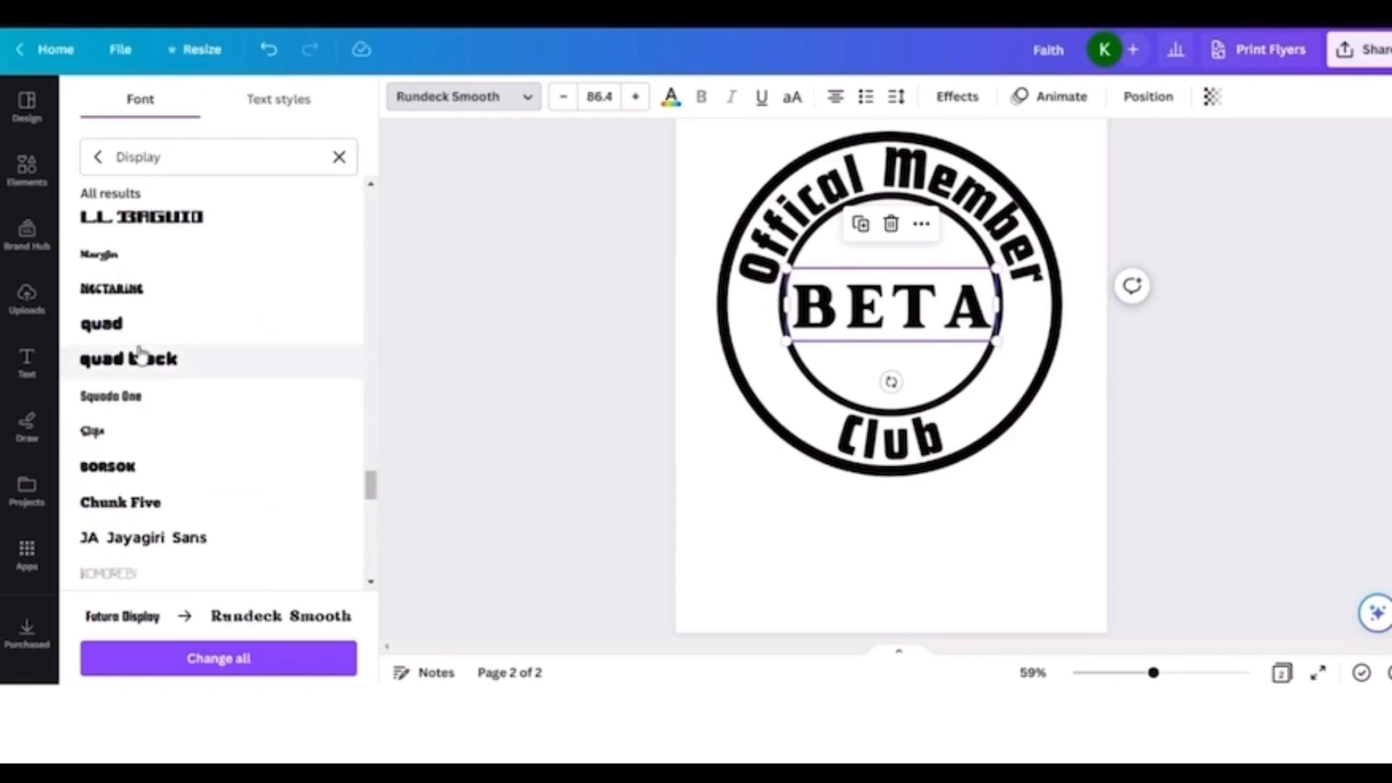
pyautogui.click(133, 298)
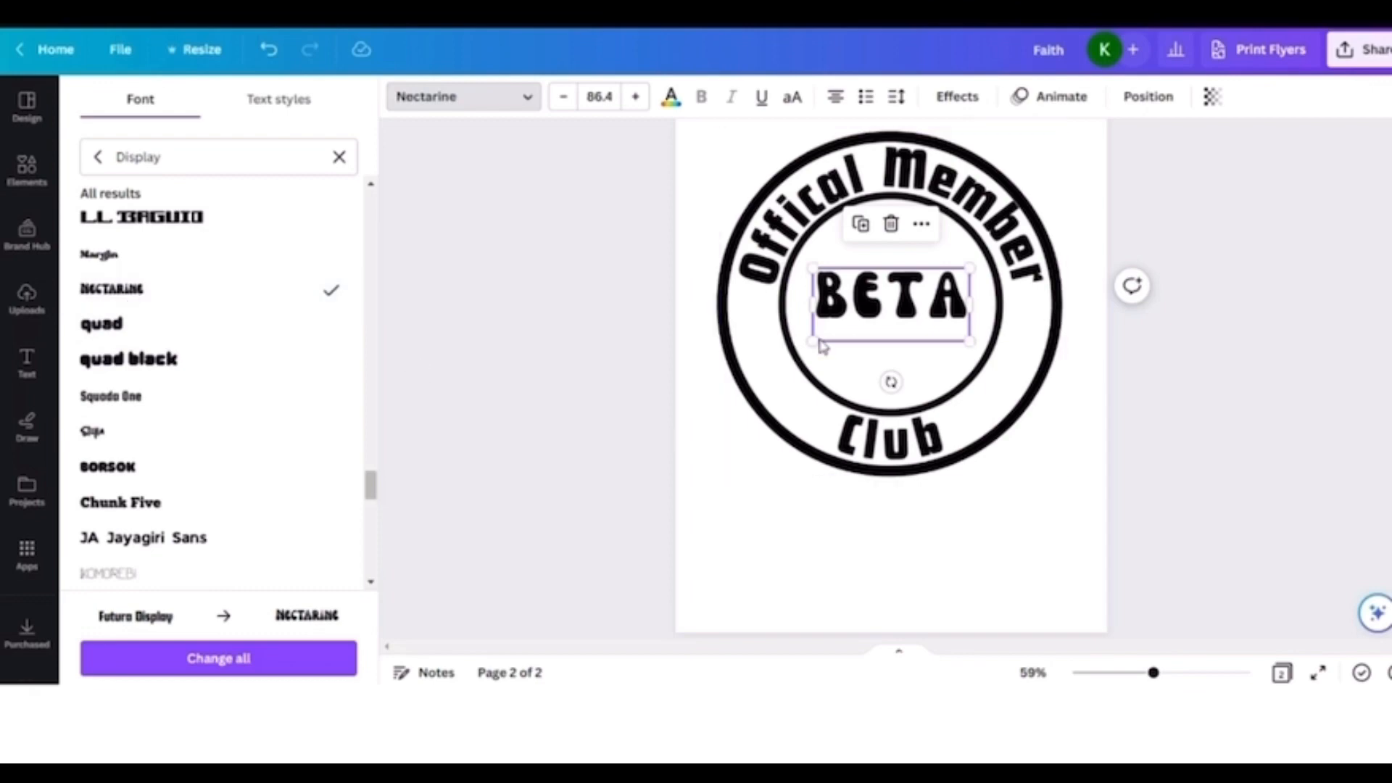
# - Enlarge the "BETA" text to size 102 and centre it inside the inner circle
pyautogui.moveTo(812, 342); pyautogui.dragTo(803, 395)
pyautogui.moveTo(876, 303); pyautogui.dragTo(890, 307)
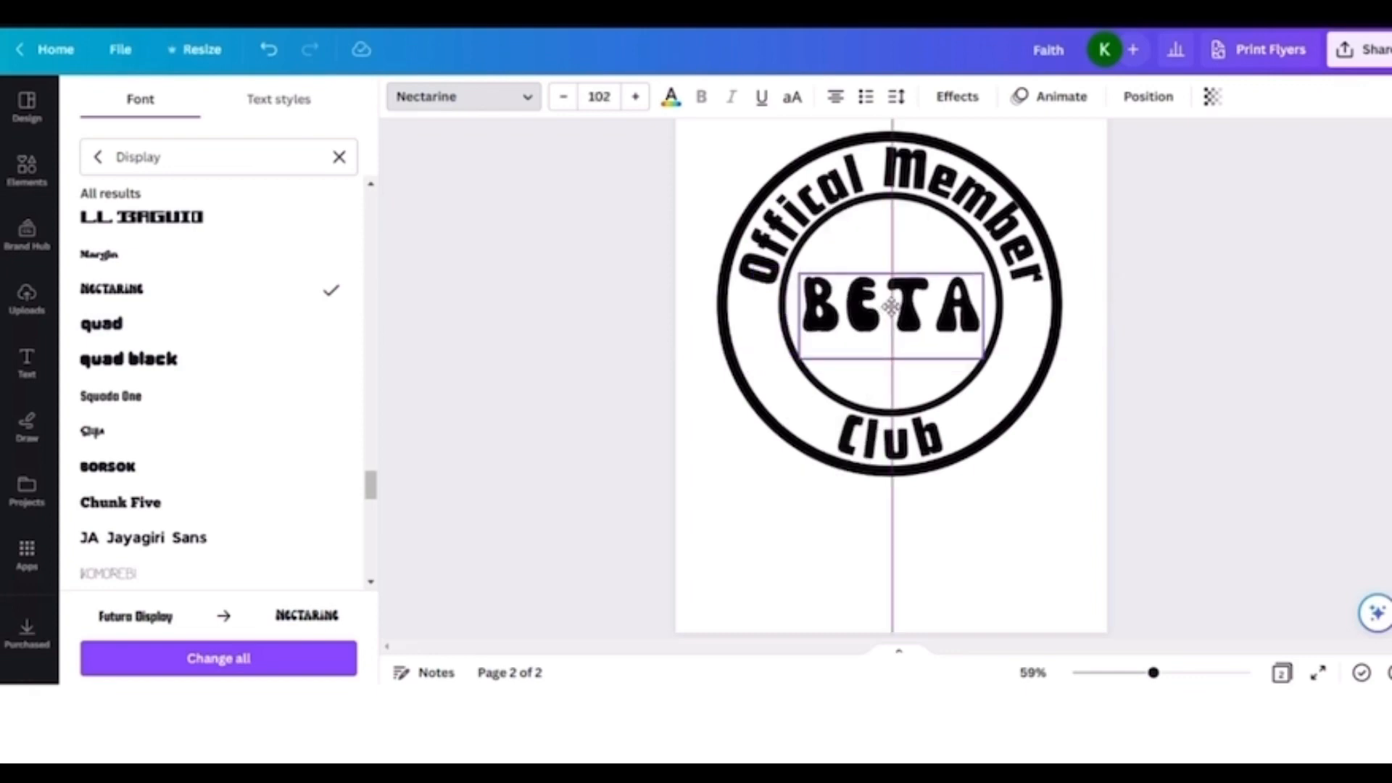
pyautogui.moveTo(895, 312); pyautogui.dragTo(894, 312)
pyautogui.click(1025, 549)
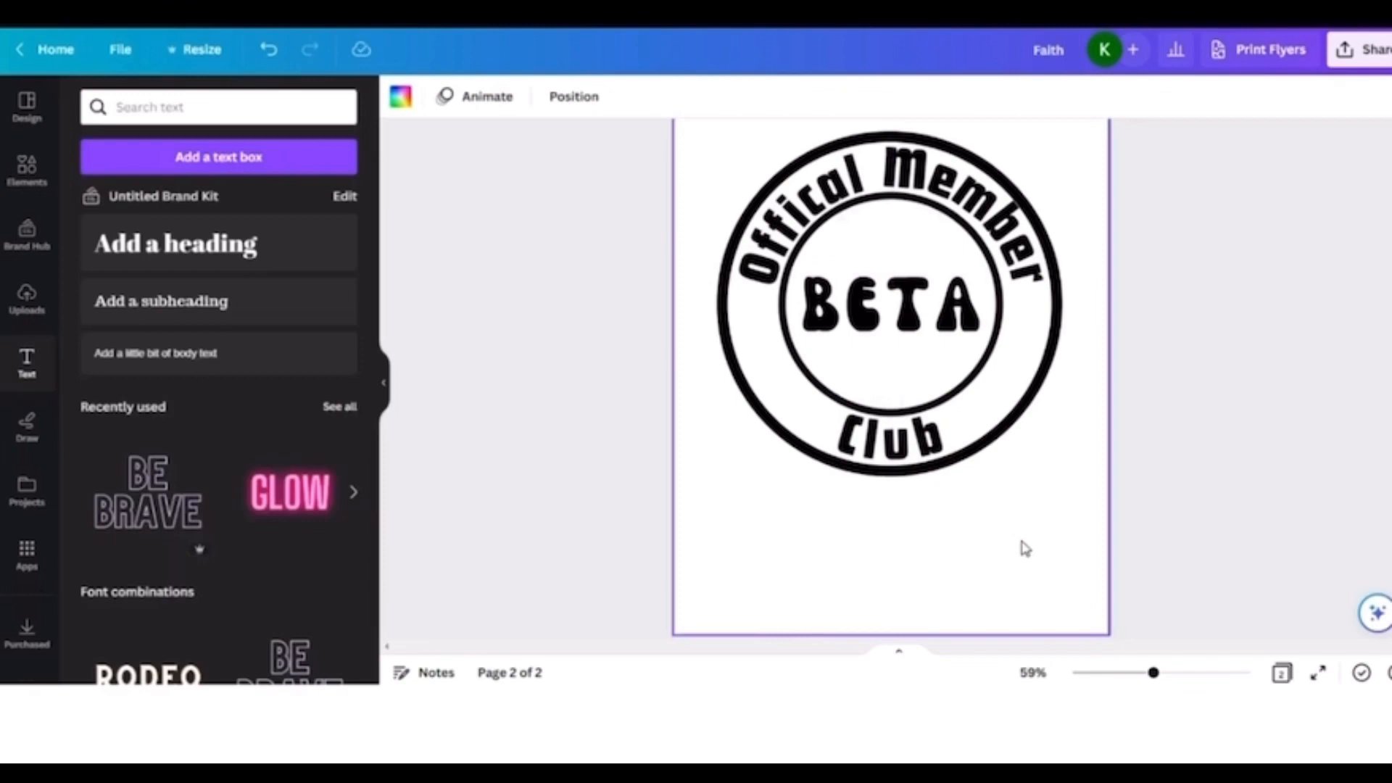
# - Try the "BETA" text at size 192, spread across the full width of the outer circle
pyautogui.click(879, 330)
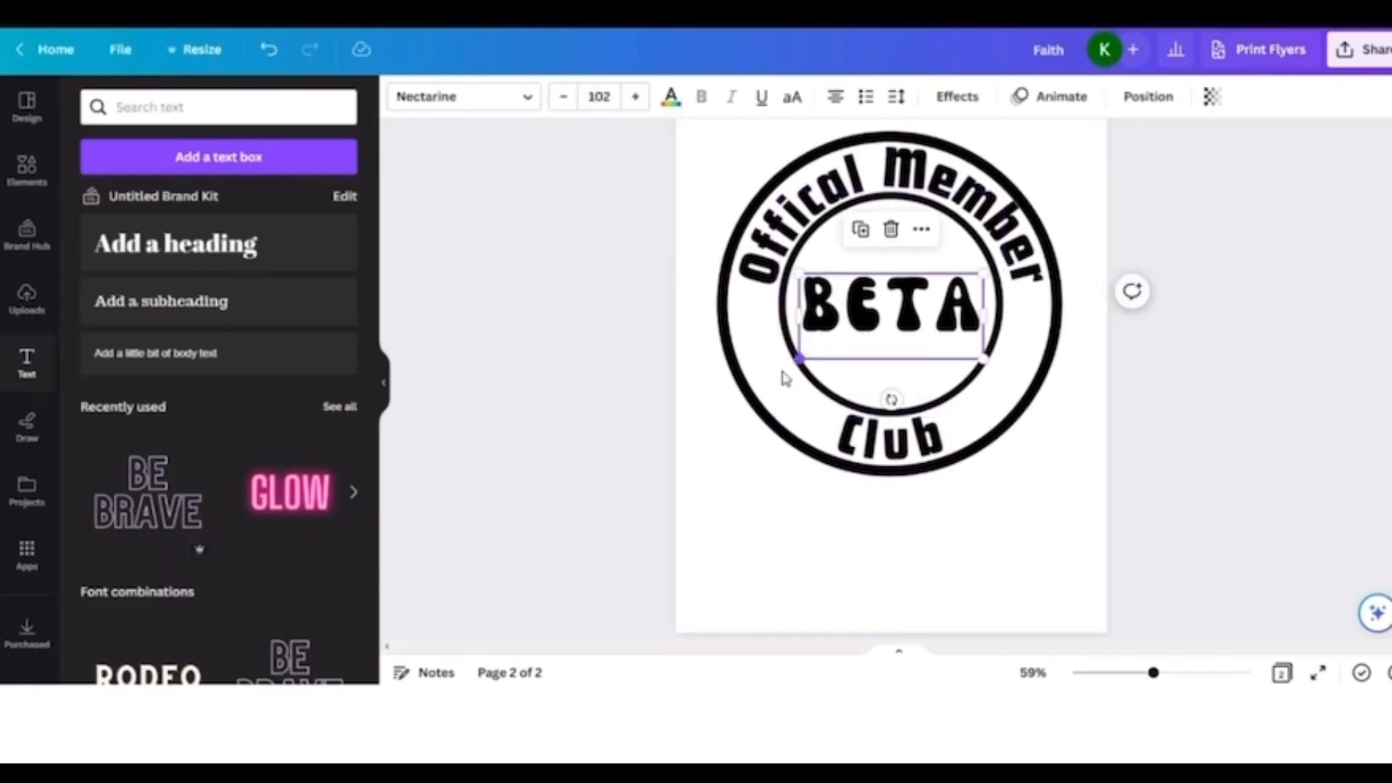
pyautogui.moveTo(785, 377); pyautogui.dragTo(659, 481)
pyautogui.moveTo(844, 328); pyautogui.dragTo(935, 335)
pyautogui.click(1003, 569)
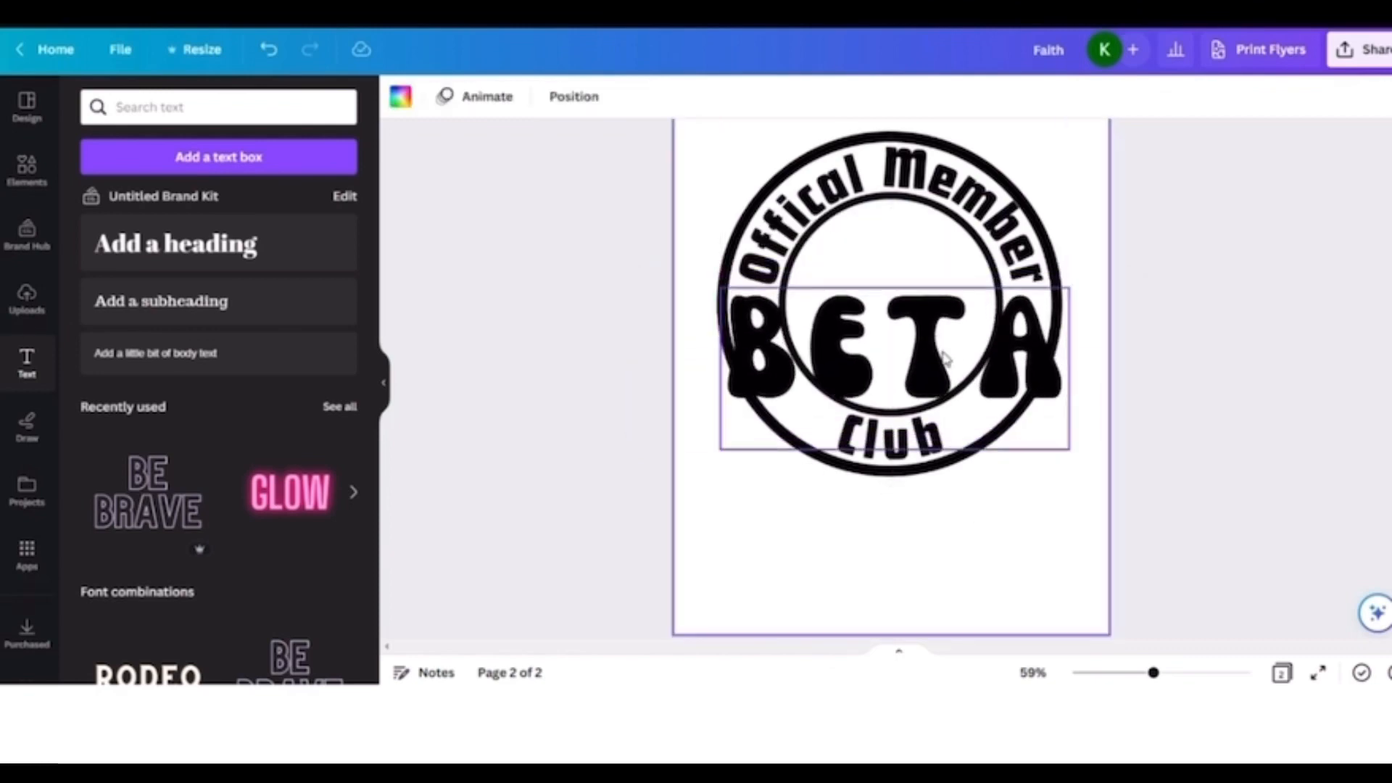
# - Shrink the "BETA" text to size 116 and centre it inside the inner circle
pyautogui.click(1019, 327)
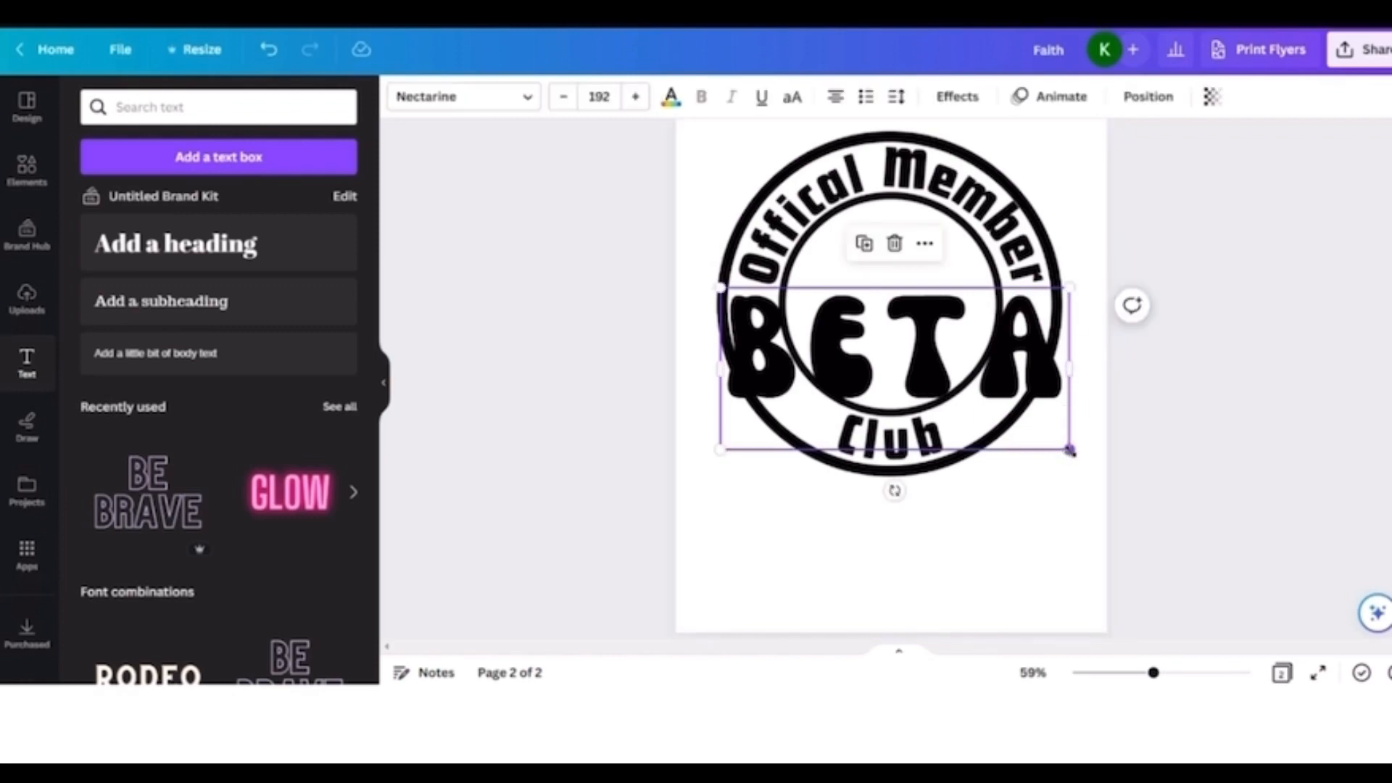
pyautogui.moveTo(1070, 450); pyautogui.dragTo(930, 385)
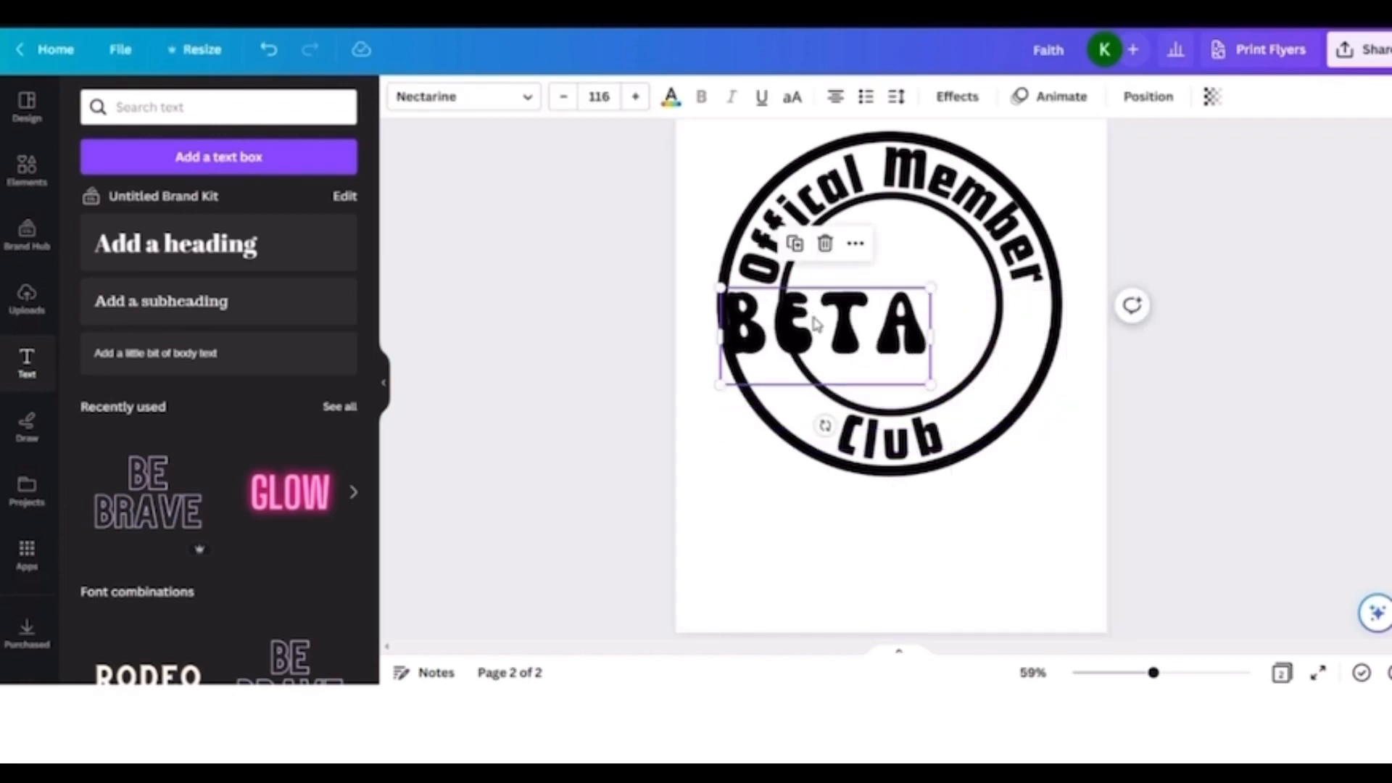
pyautogui.moveTo(816, 324); pyautogui.dragTo(871, 290)
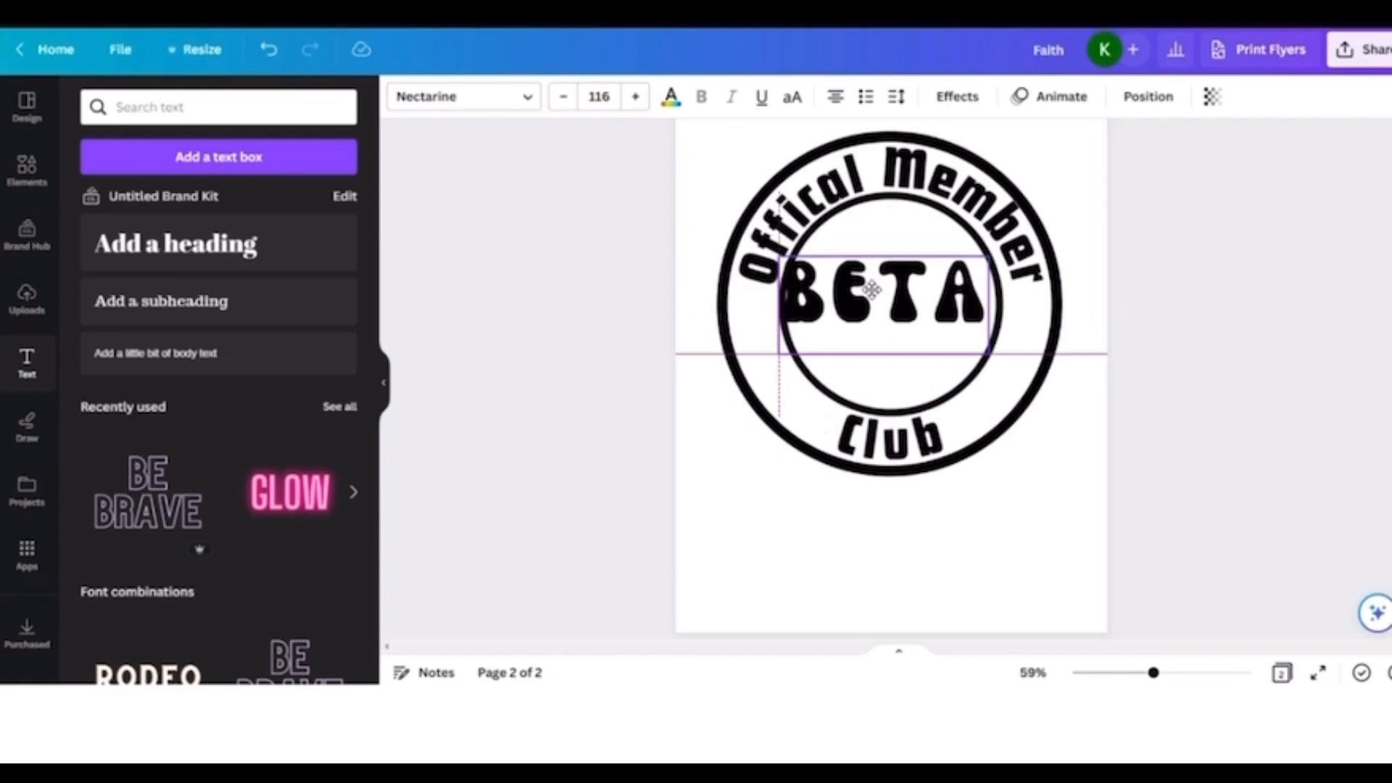
pyautogui.moveTo(872, 288); pyautogui.dragTo(876, 303)
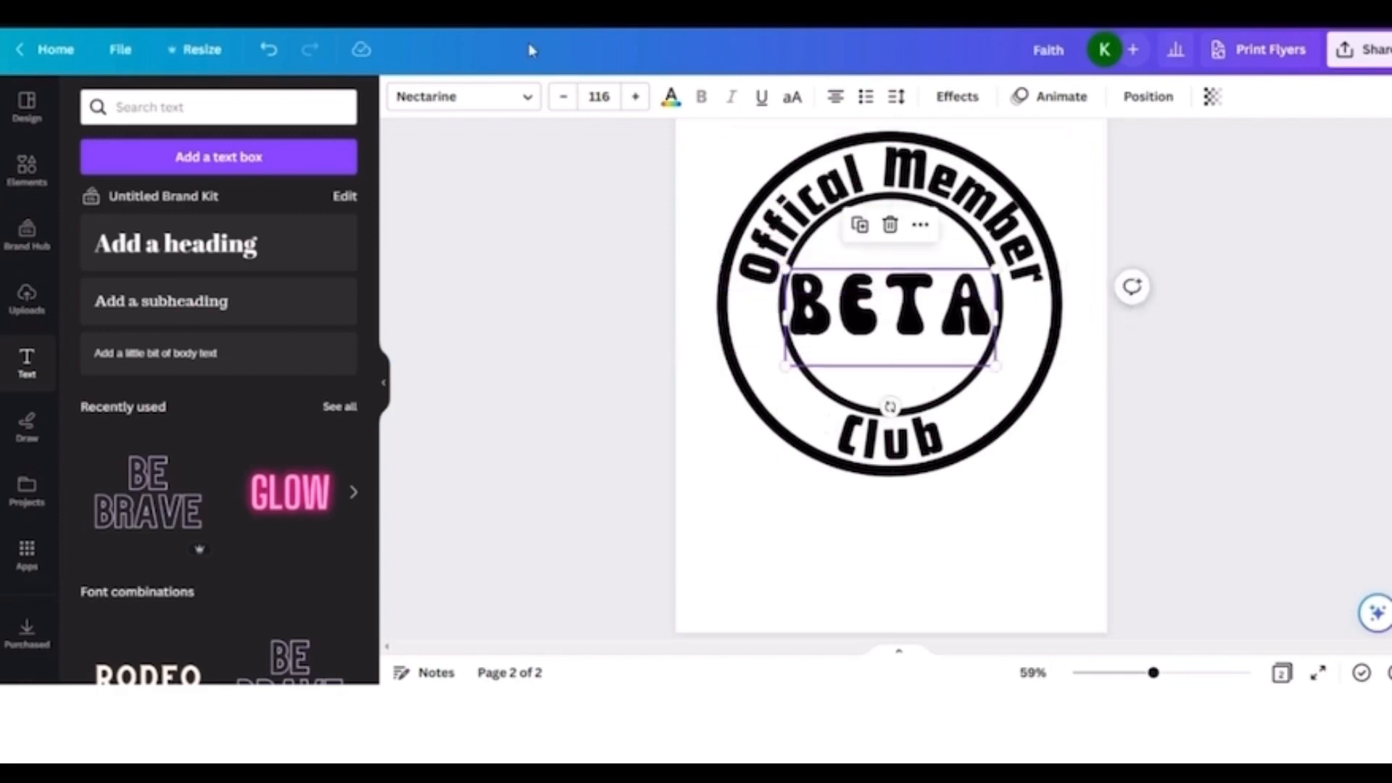
# - Try the Maragsa, Rundeck Texture, Railey and Wedges fonts on the "BETA" text, ending on Railey
pyautogui.click(527, 105)
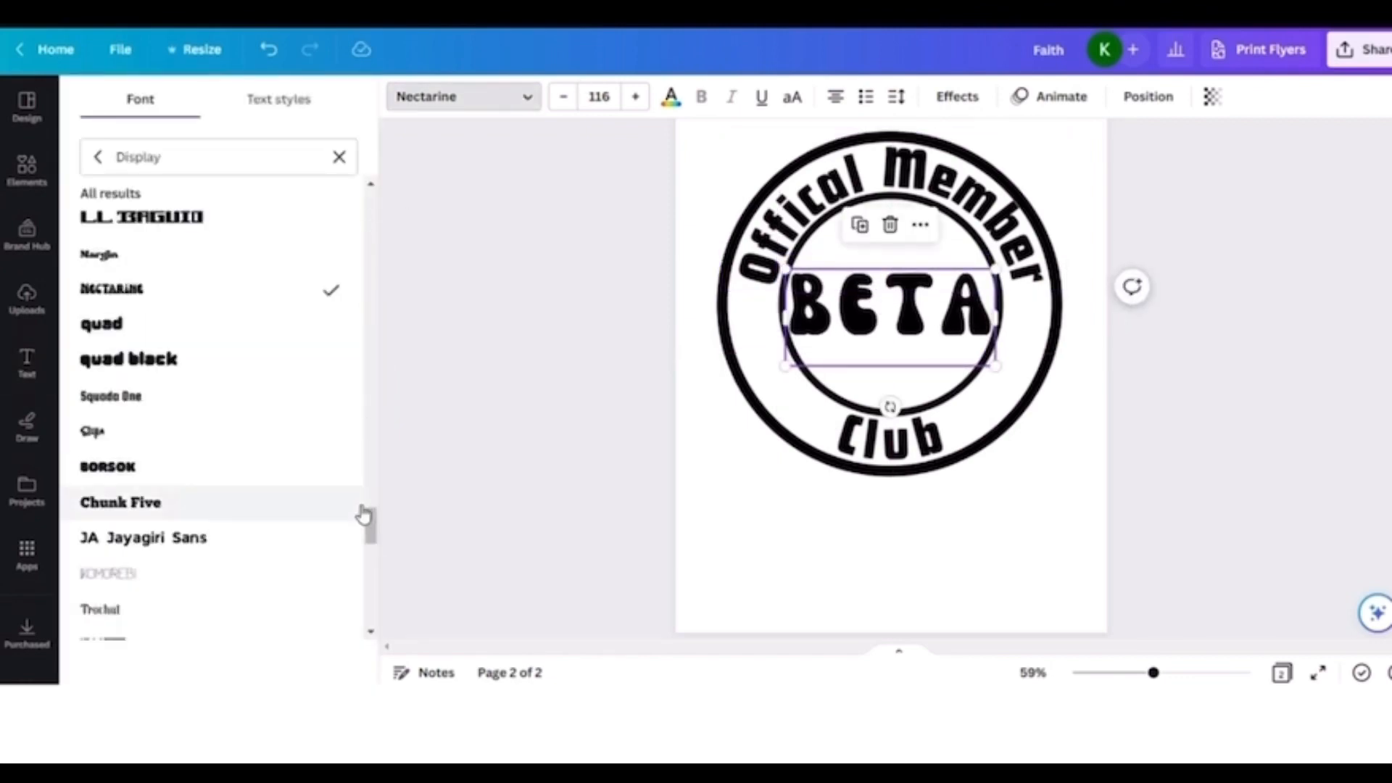
pyautogui.scroll(-5, 370, 537)
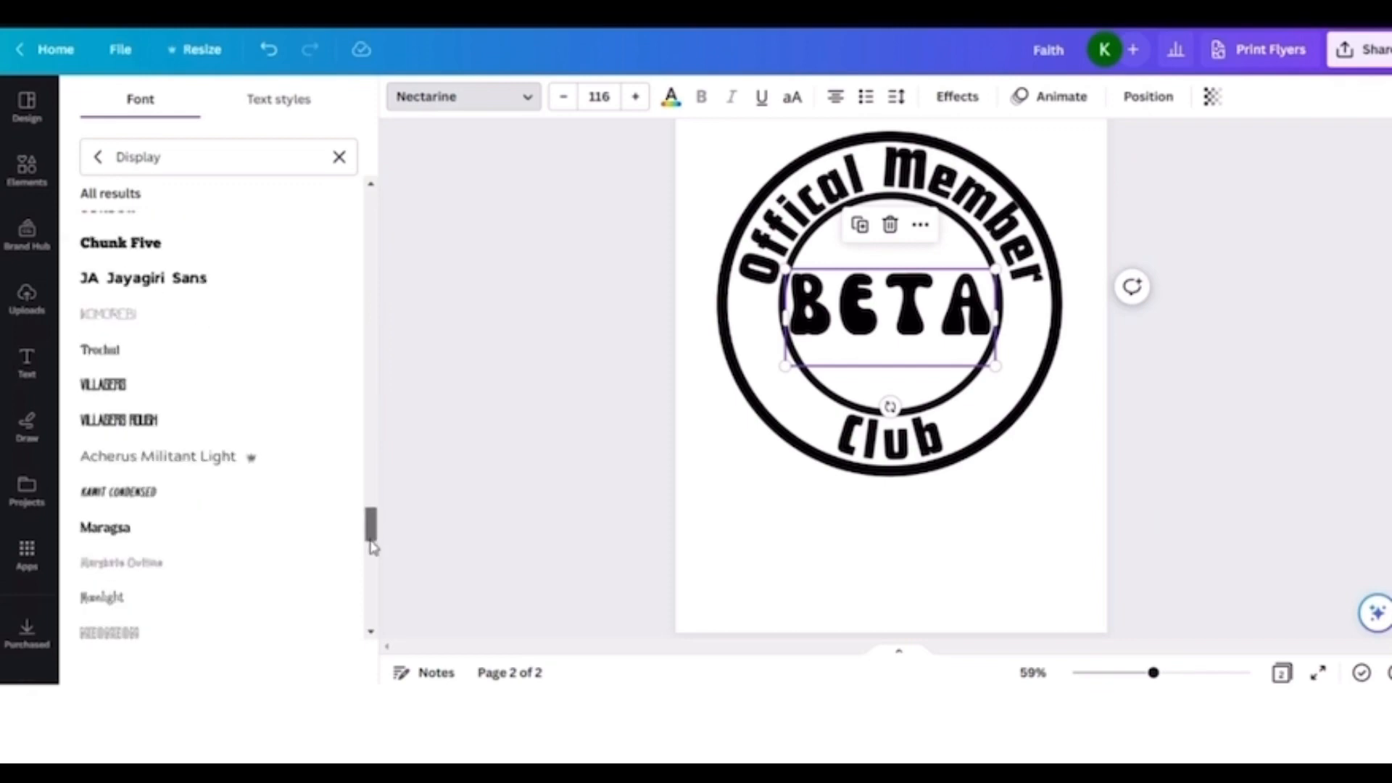
pyautogui.click(103, 422)
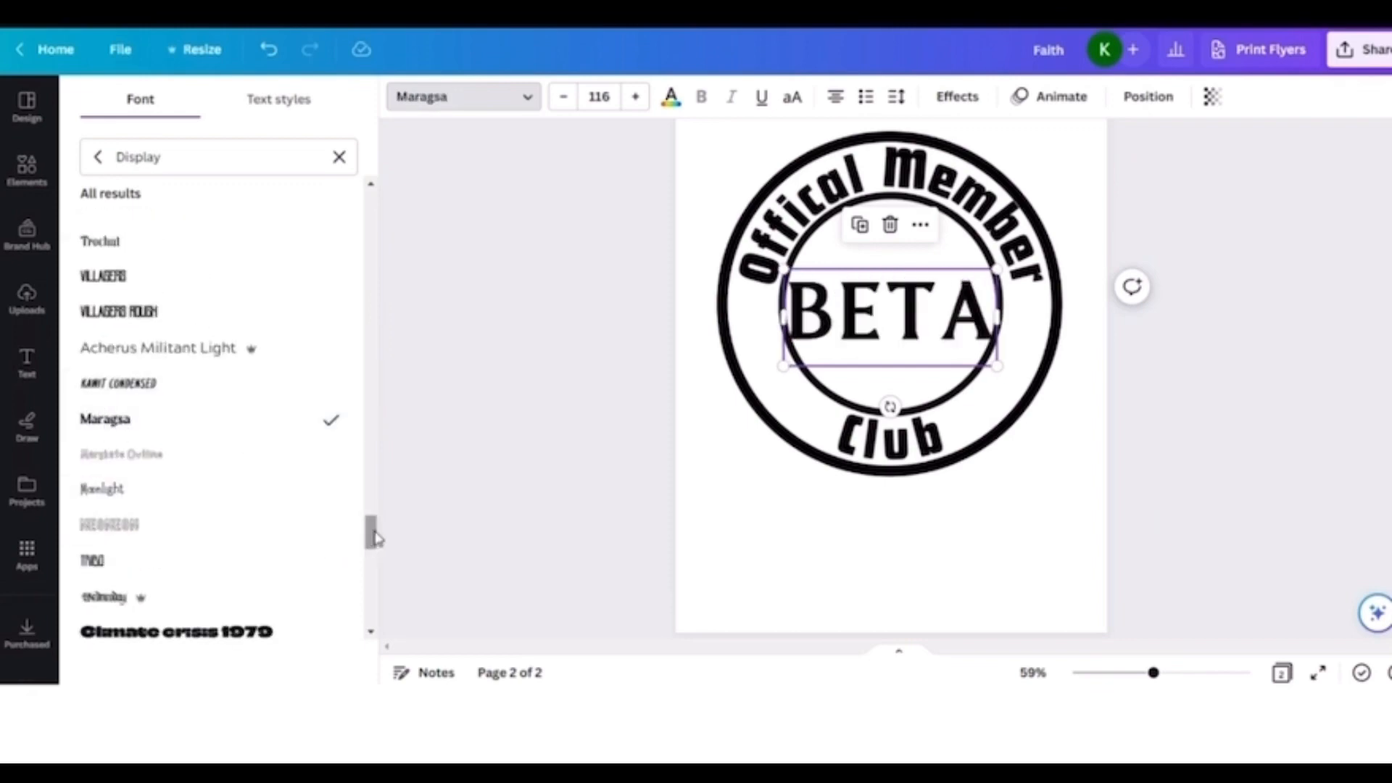
pyautogui.scroll(-1, 369, 536)
pyautogui.scroll(-5, 374, 545)
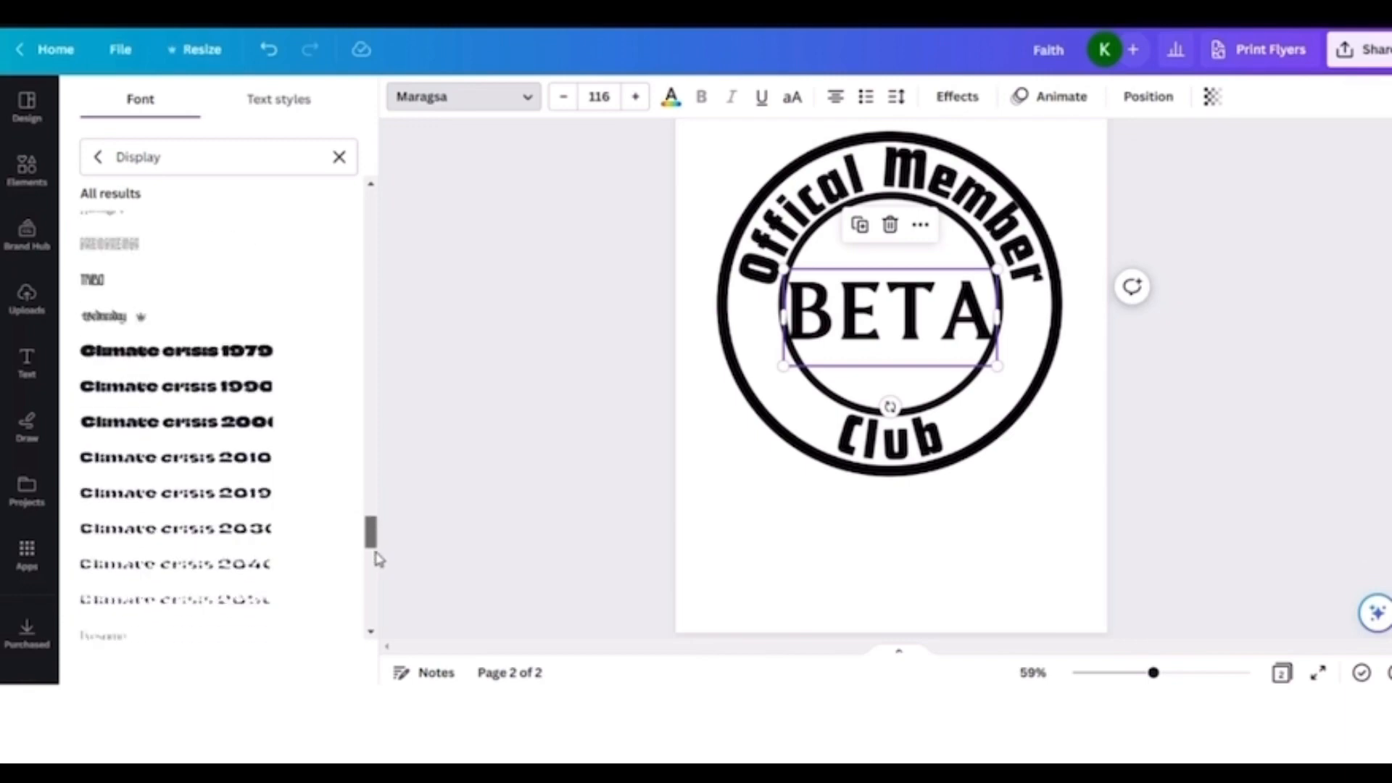
pyautogui.scroll(-5, 377, 580)
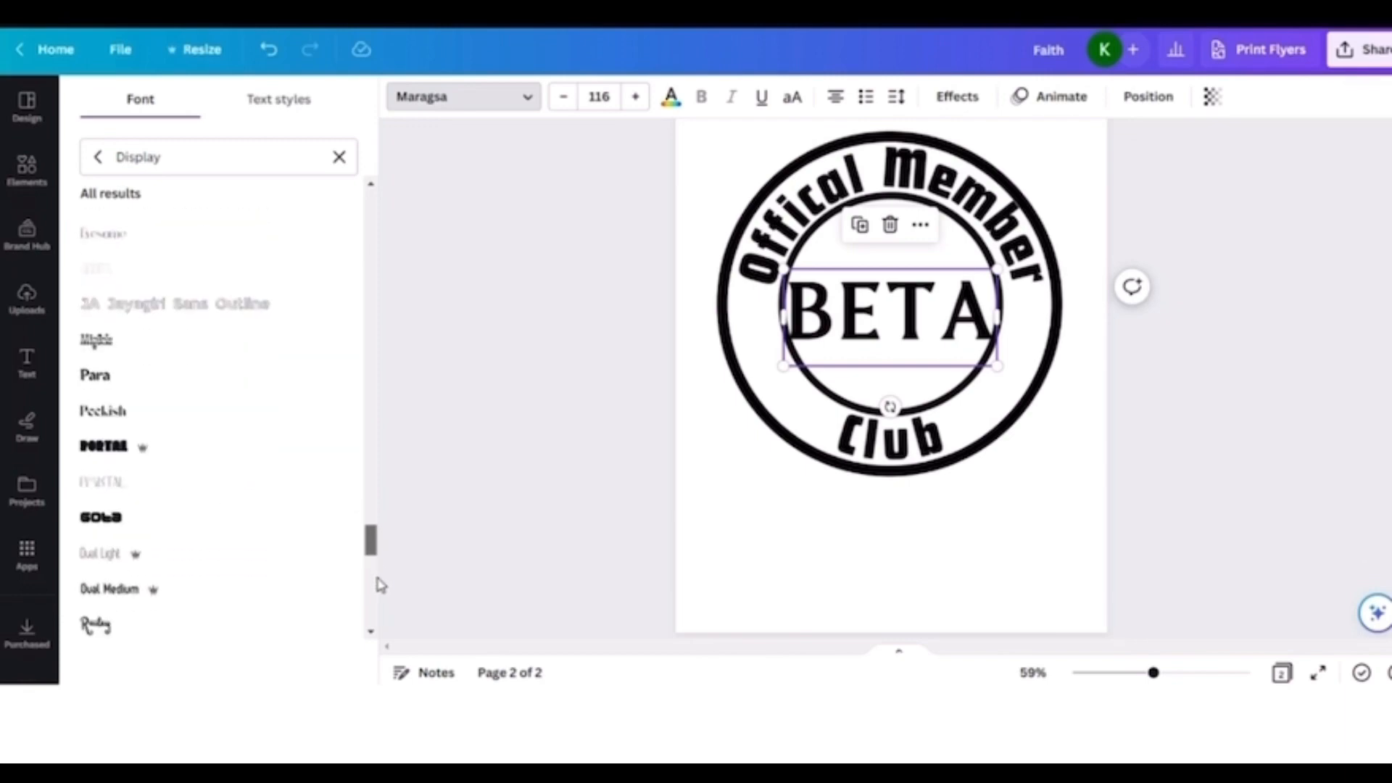
pyautogui.scroll(-3, 379, 590)
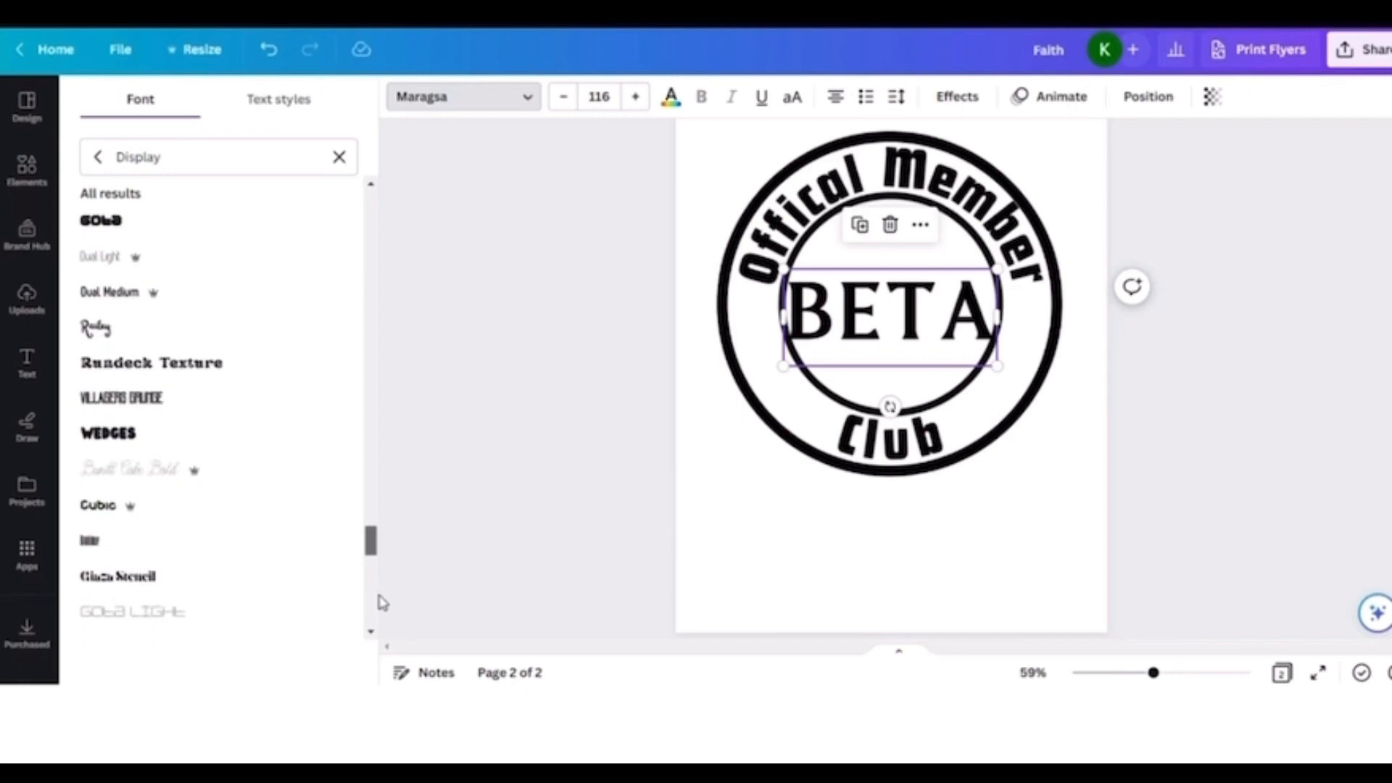
pyautogui.click(105, 368)
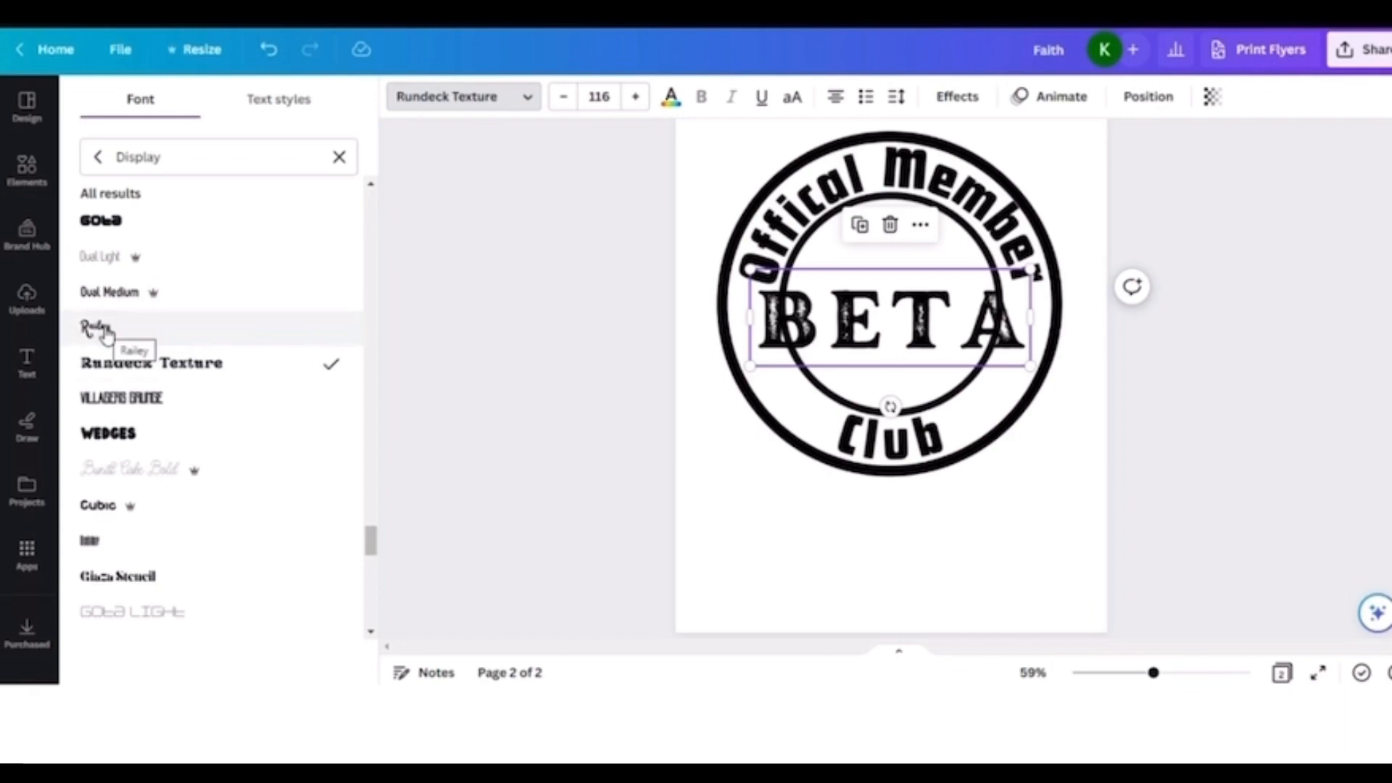
pyautogui.click(106, 332)
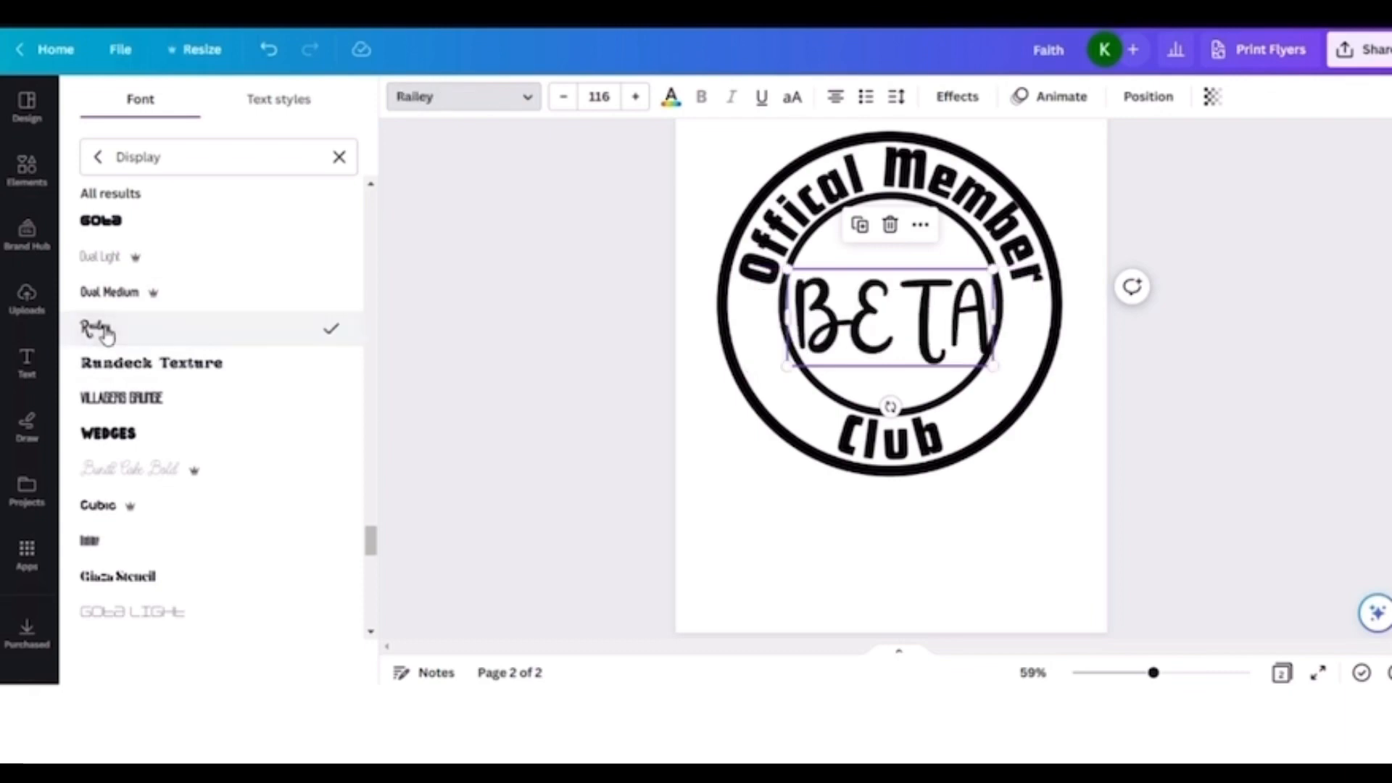
pyautogui.click(129, 437)
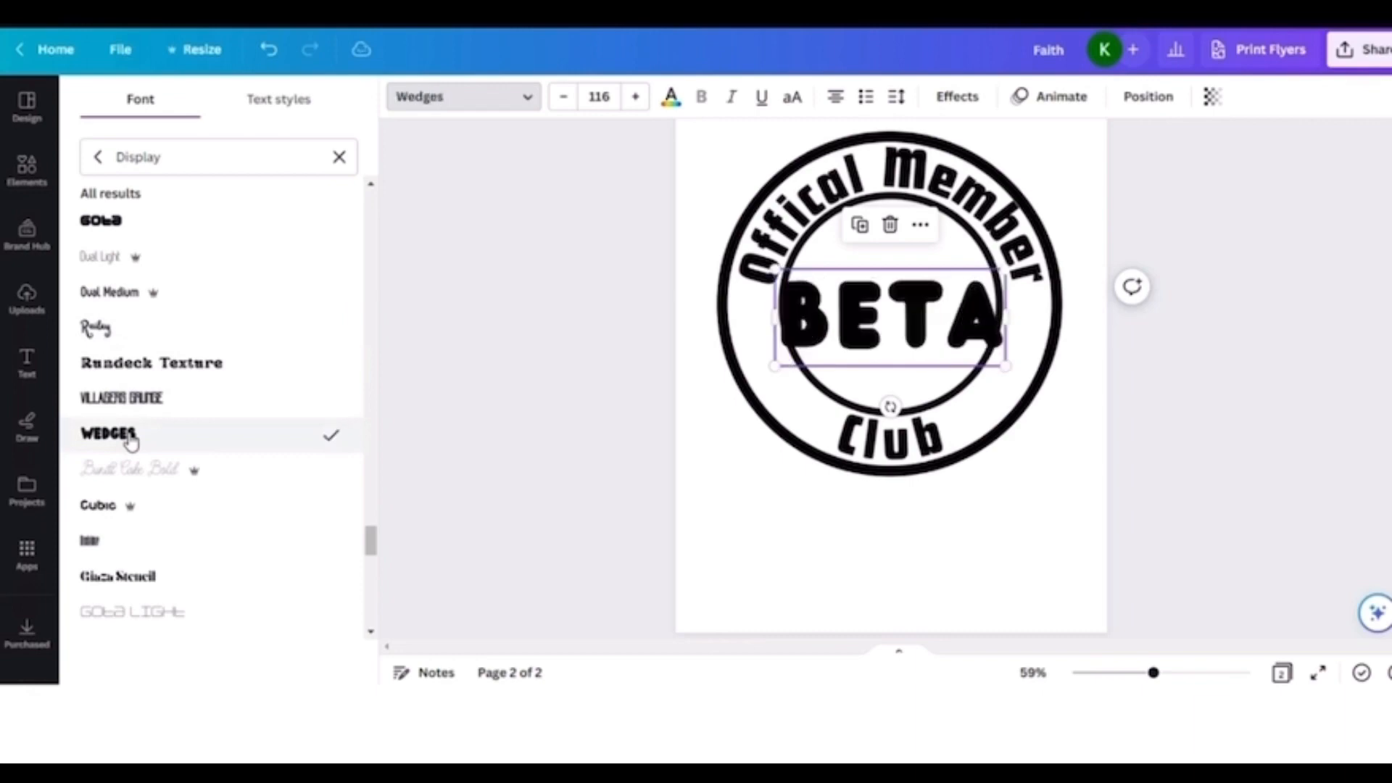
pyautogui.click(120, 336)
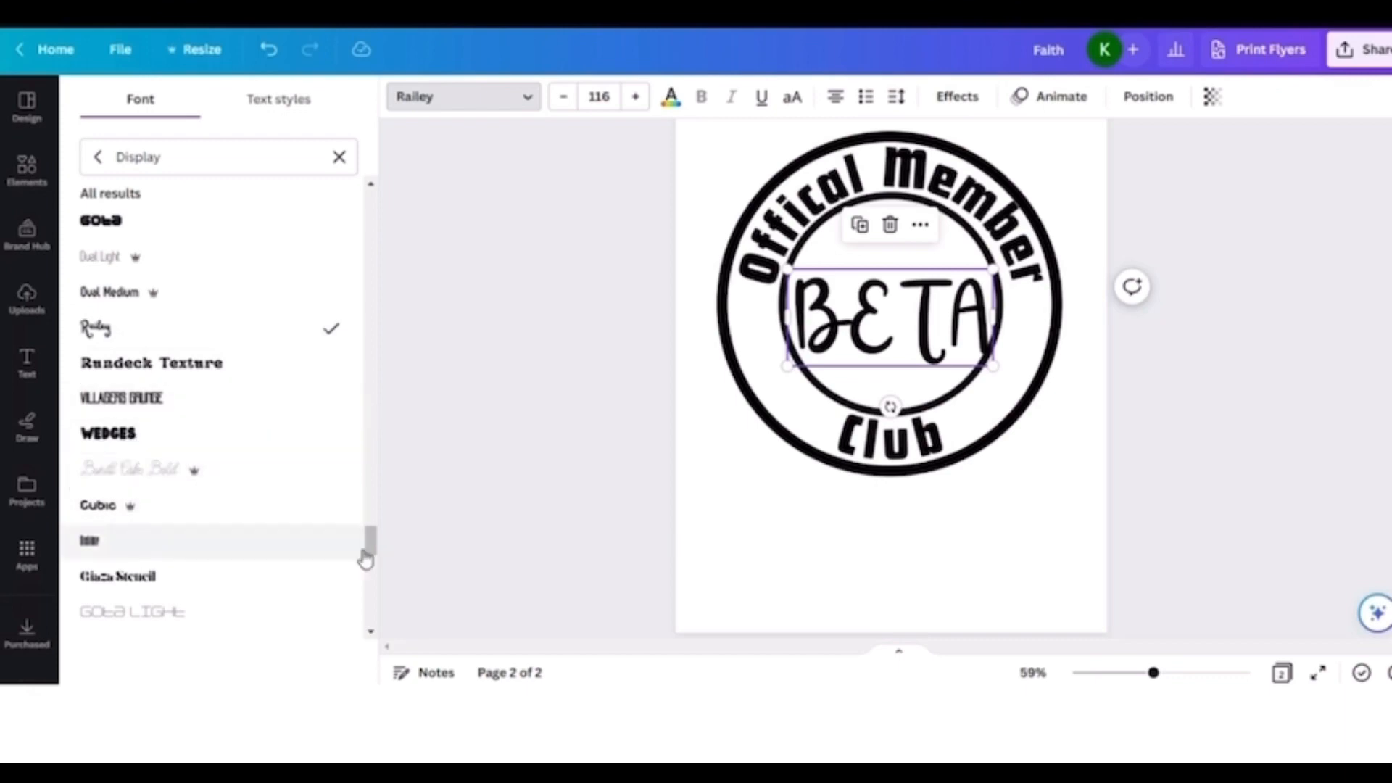
# - Apply the Oleo Script font to the "BETA" text
pyautogui.moveTo(367, 541); pyautogui.dragTo(375, 575)
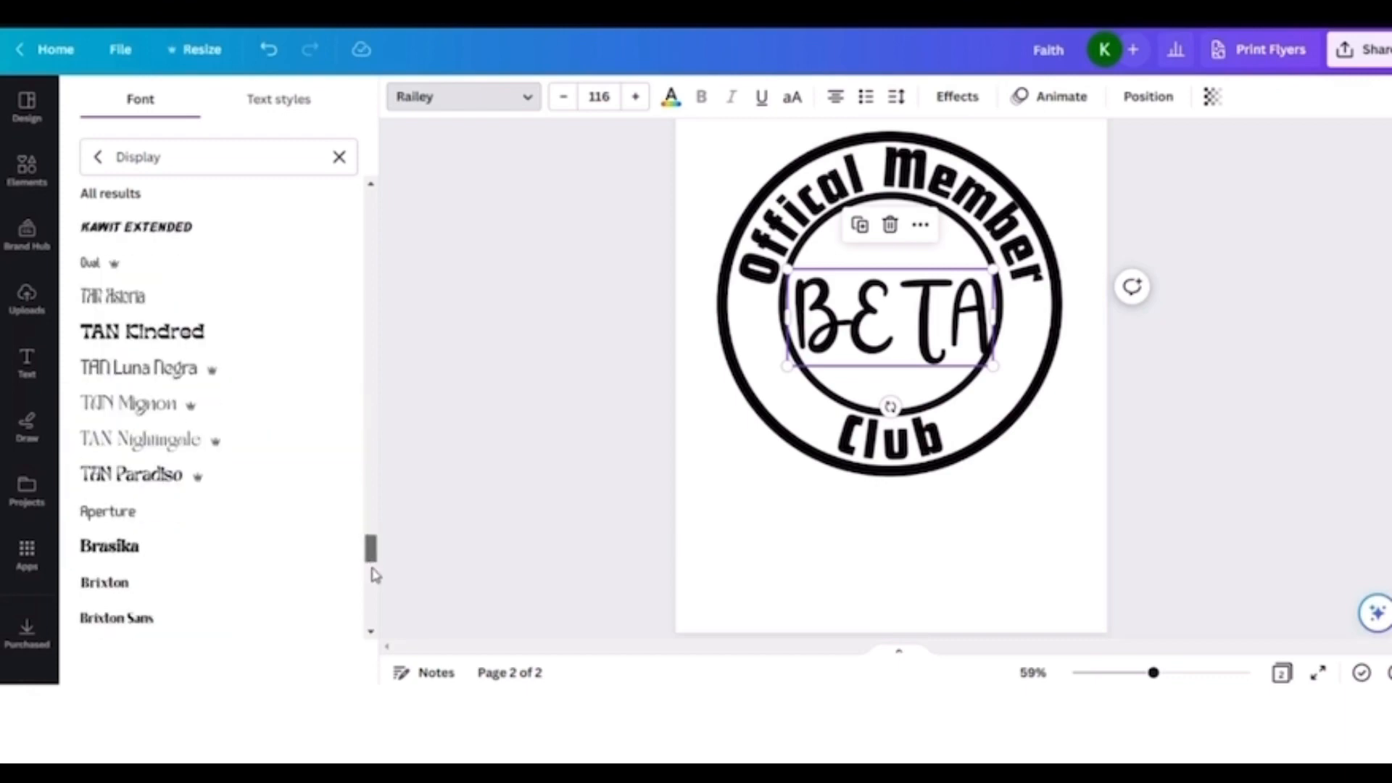
pyautogui.scroll(-5, 374, 575)
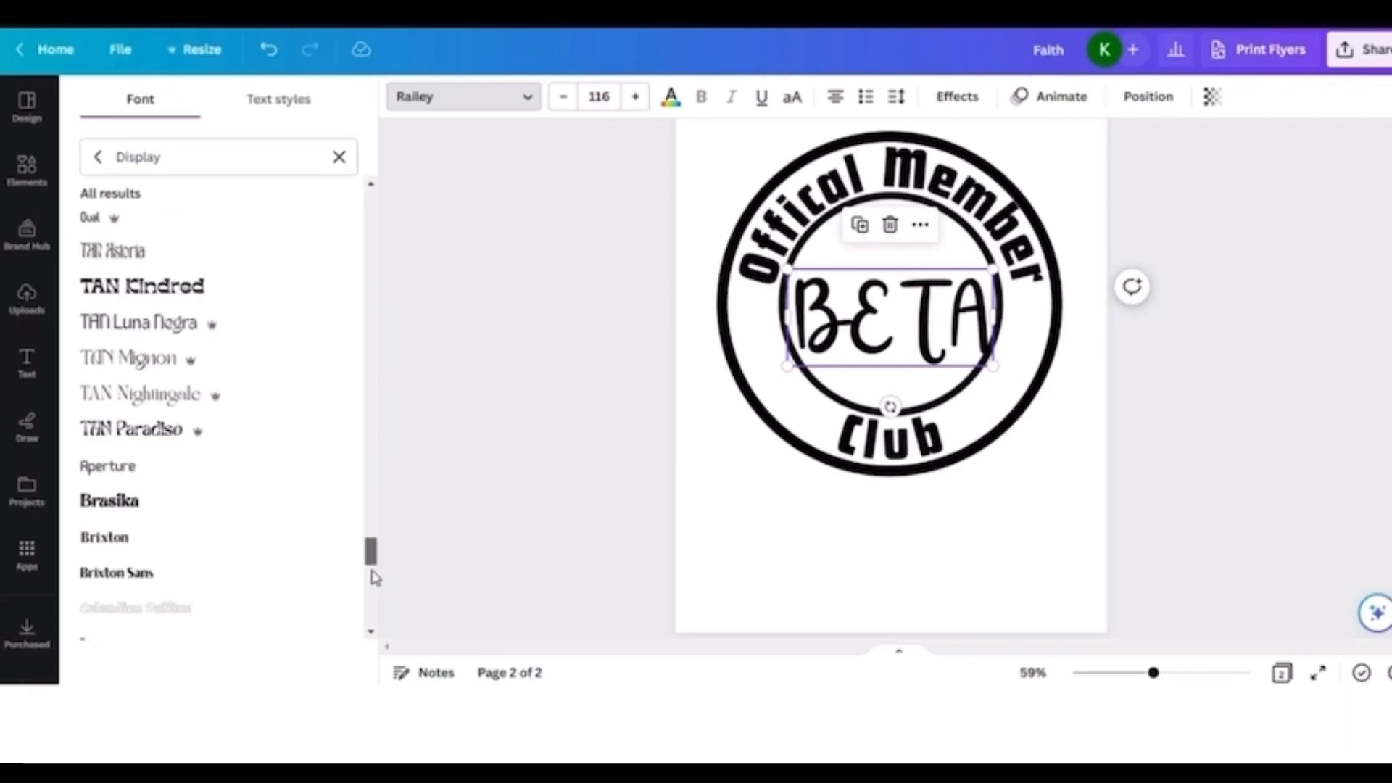
pyautogui.scroll(-5, 377, 595)
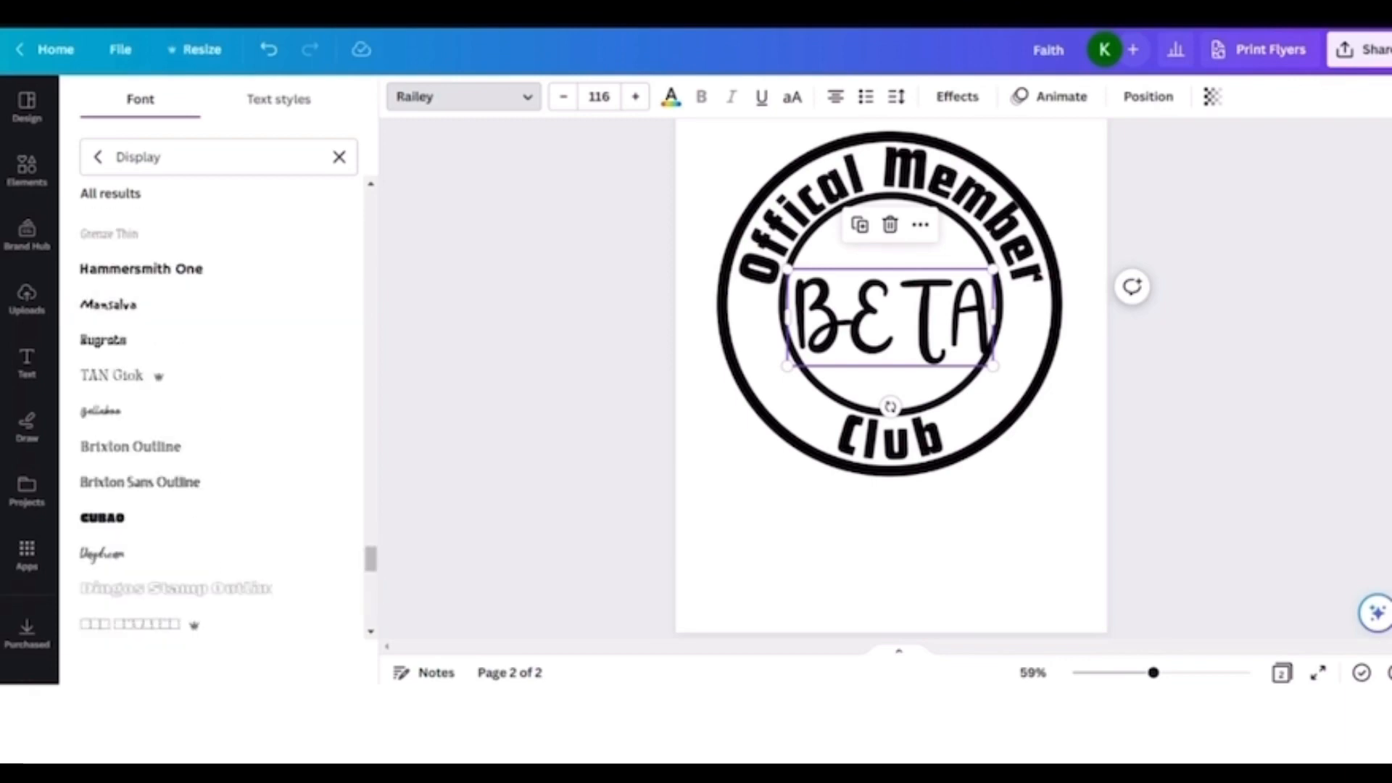
pyautogui.scroll(-5, 217, 427)
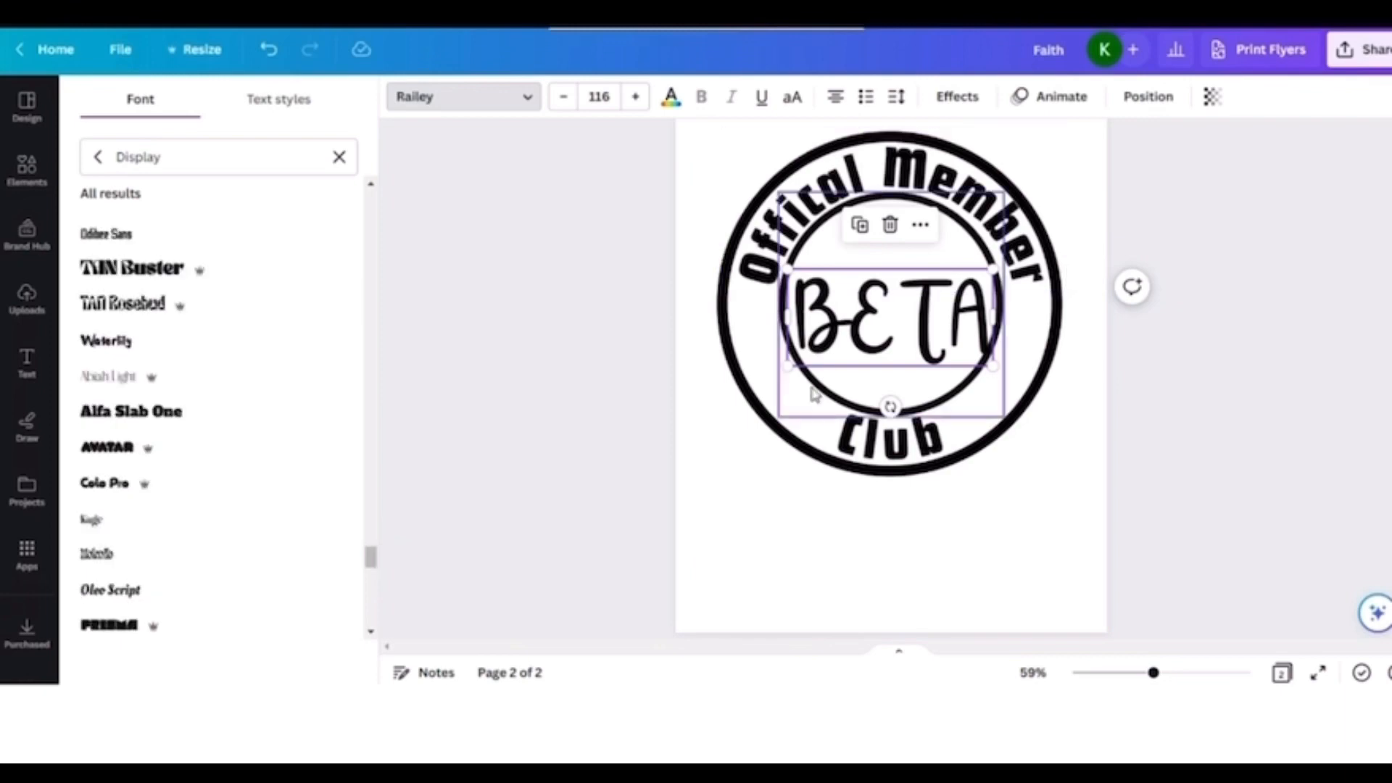
pyautogui.click(87, 557)
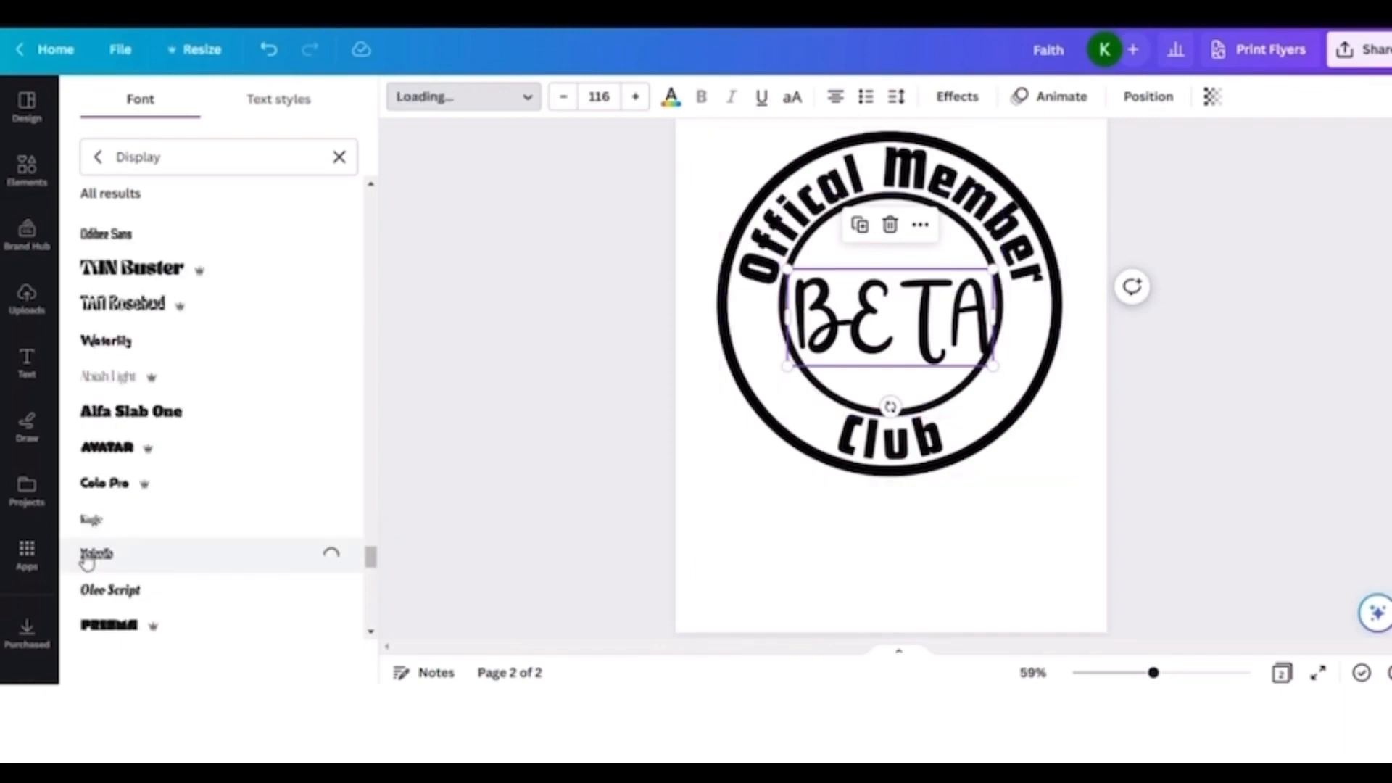
pyautogui.click(108, 599)
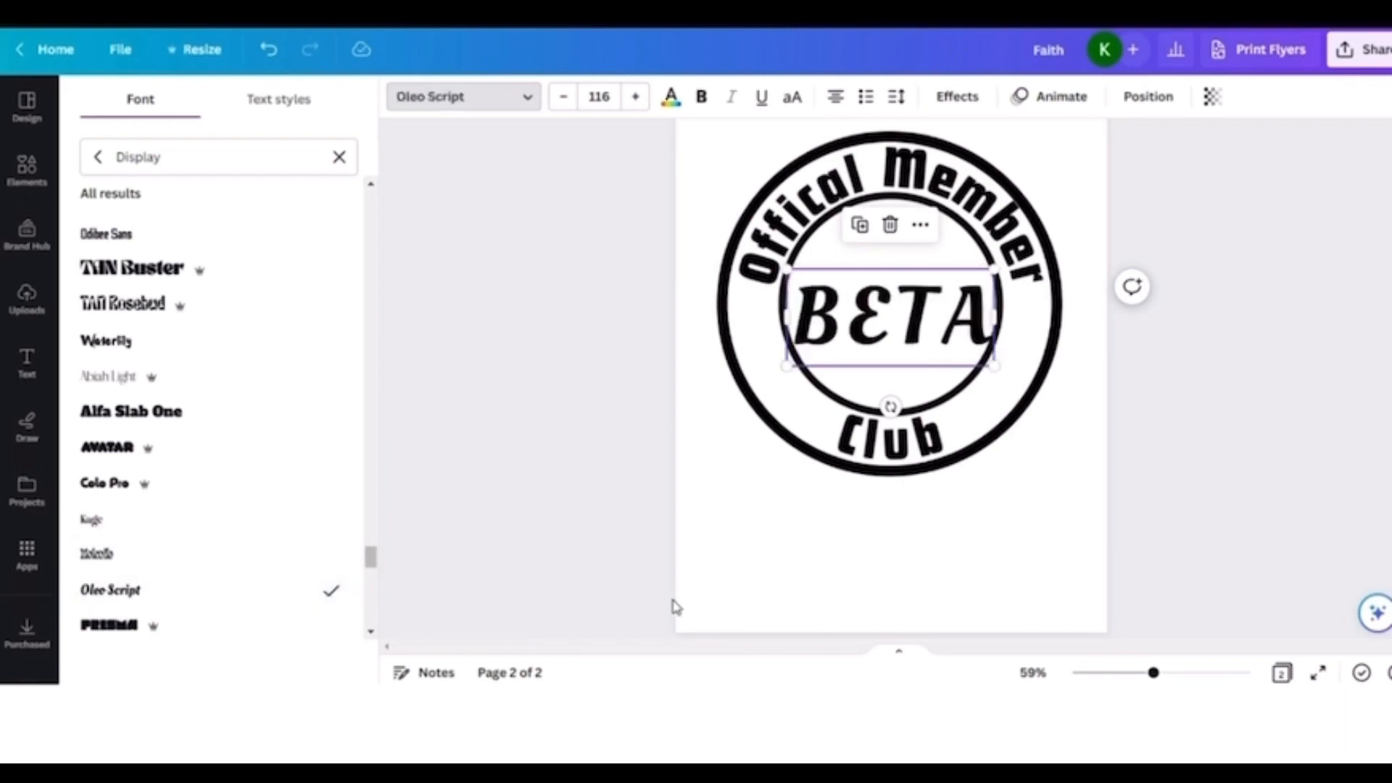
pyautogui.click(833, 506)
# - Nudge the "BETA" text slightly upward inside the inner circle
pyautogui.click(865, 334)
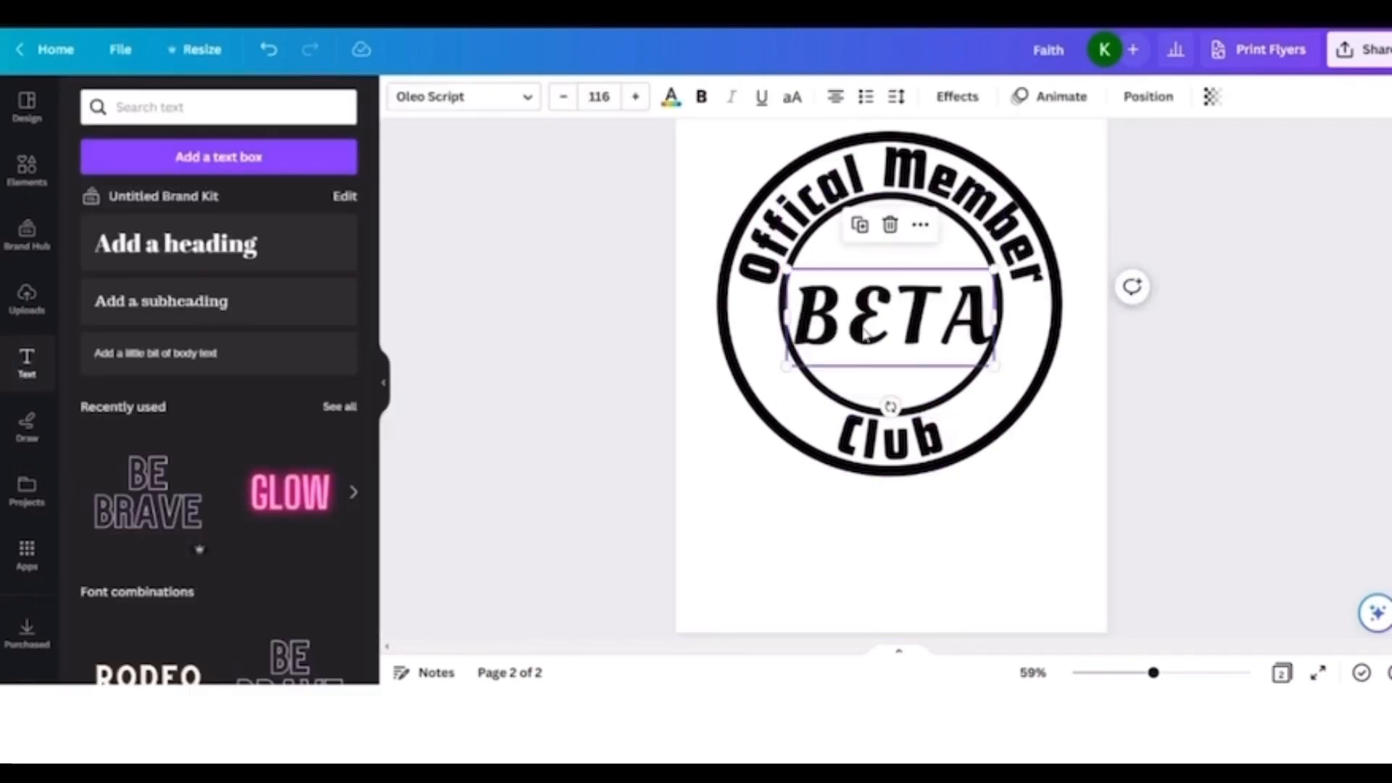
pyautogui.press('Up')
pyautogui.press('Up')
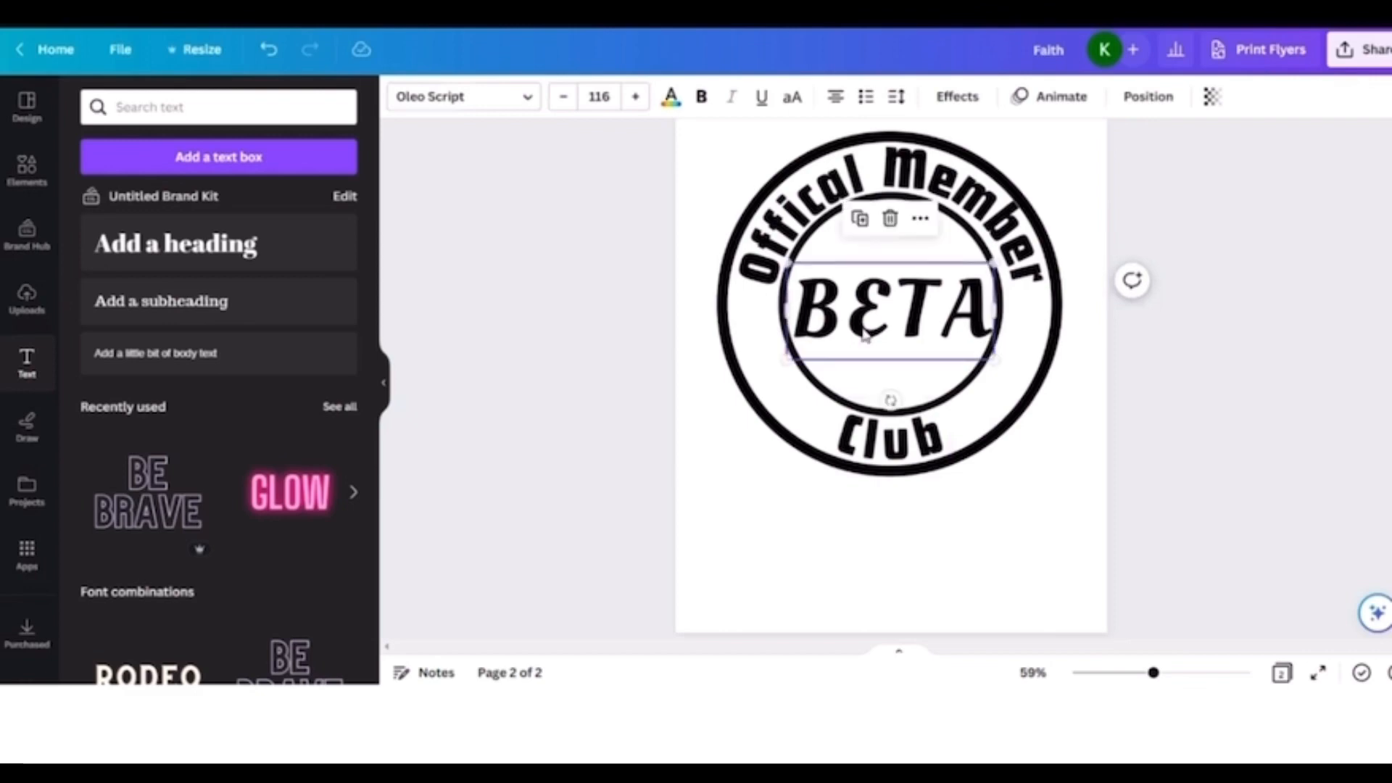
pyautogui.press('Down')
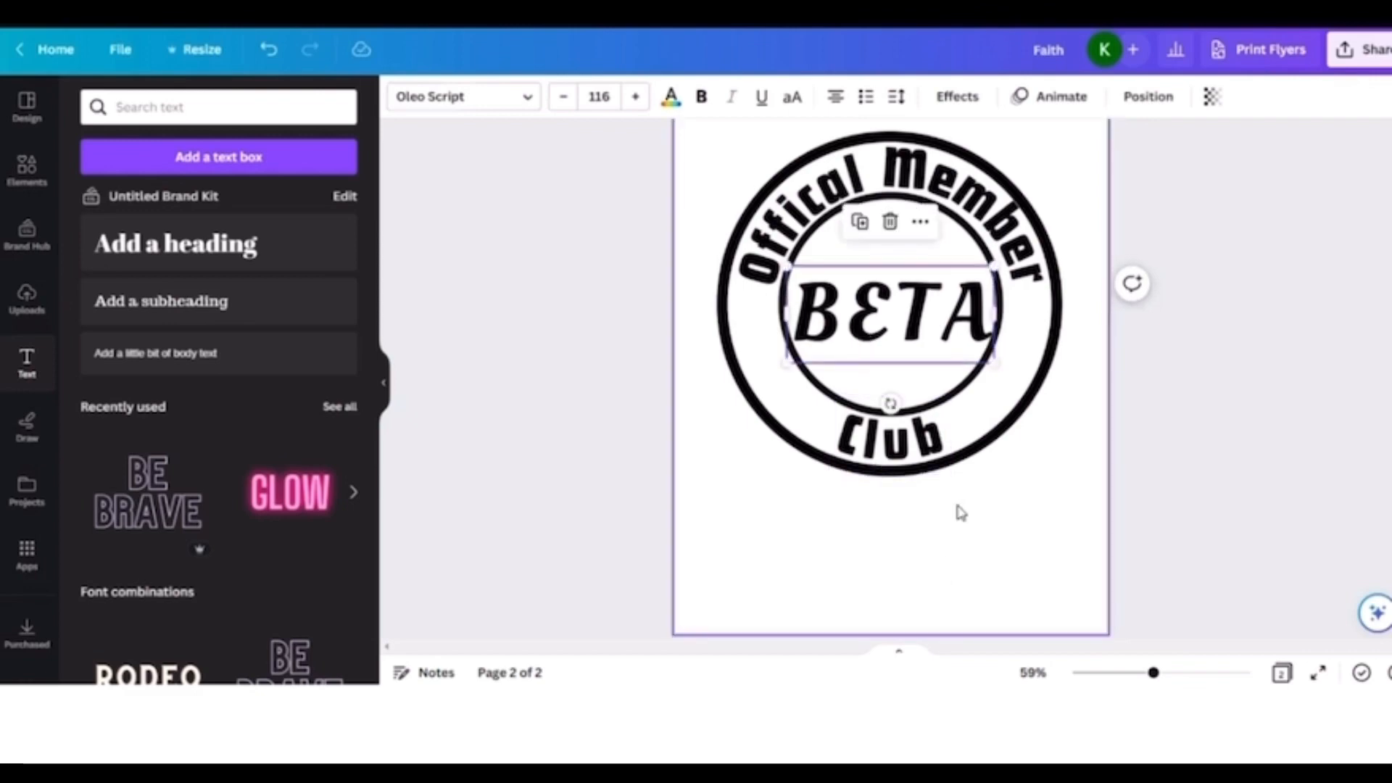
pyautogui.click(957, 513)
pyautogui.click(912, 451)
pyautogui.click(901, 240)
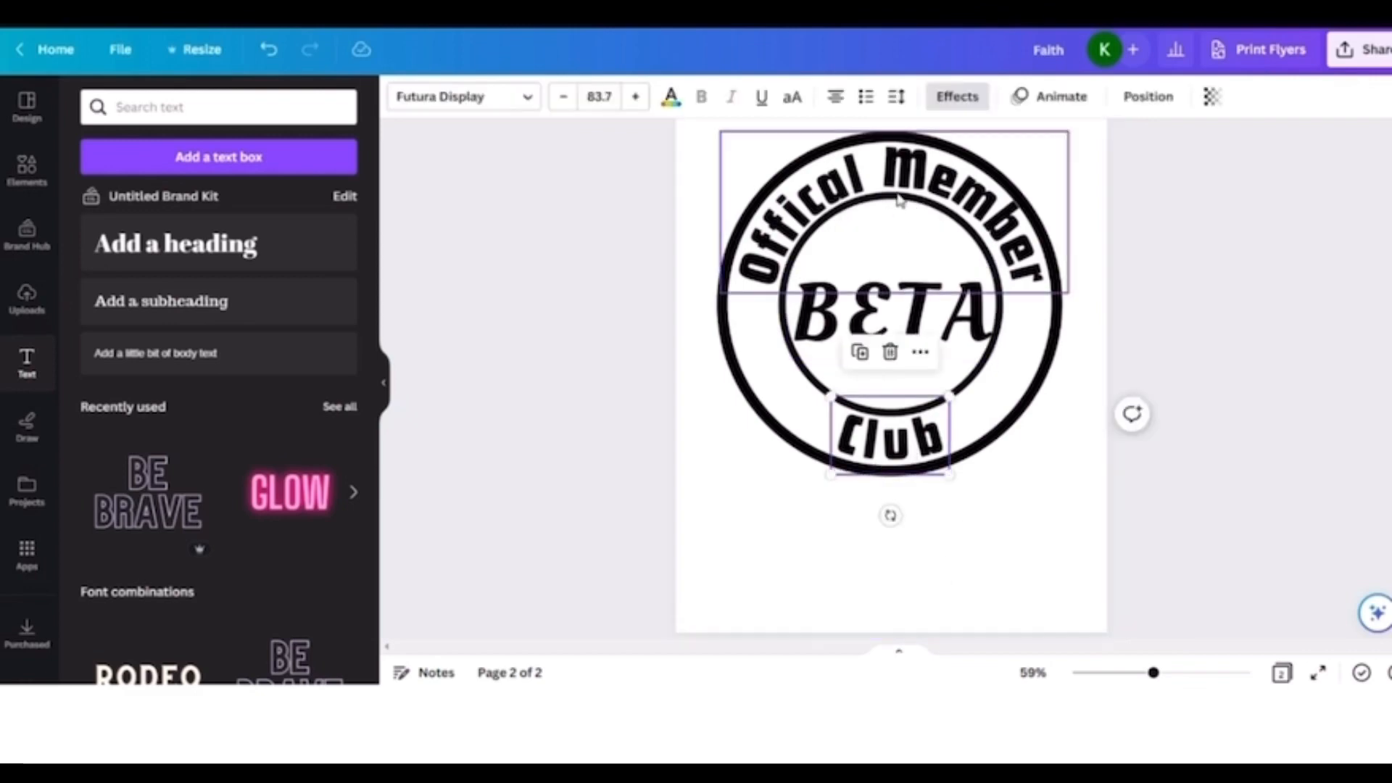
pyautogui.click(1037, 478)
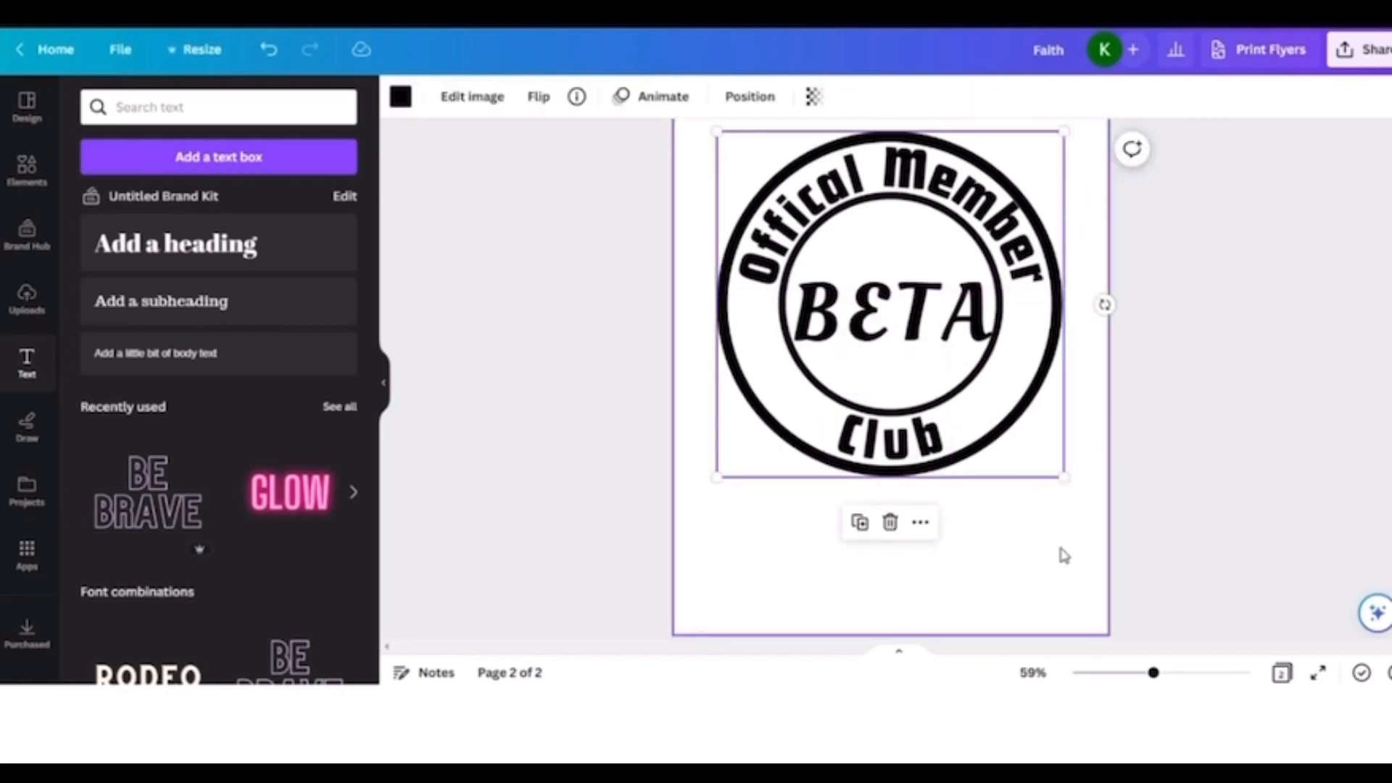
pyautogui.click(1059, 553)
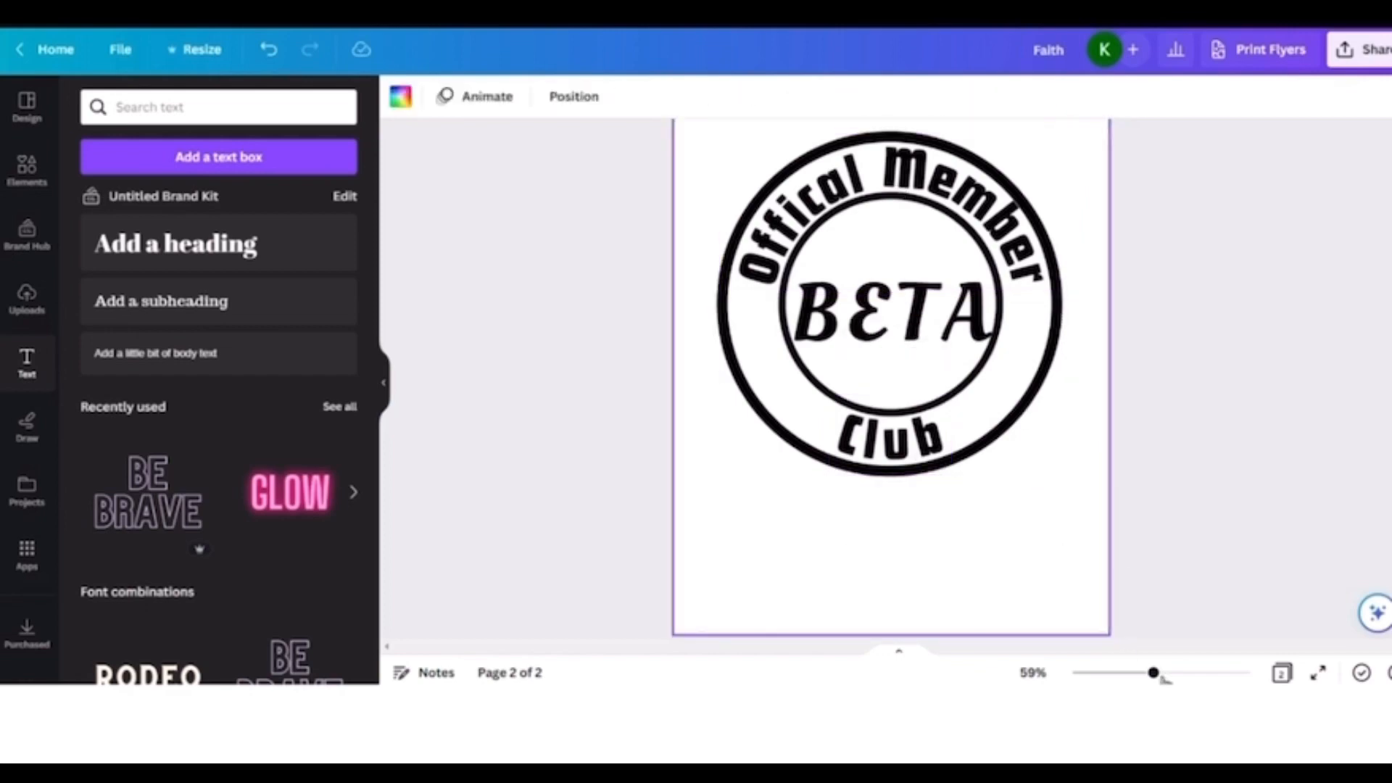
pyautogui.moveTo(1154, 673); pyautogui.dragTo(1146, 673)
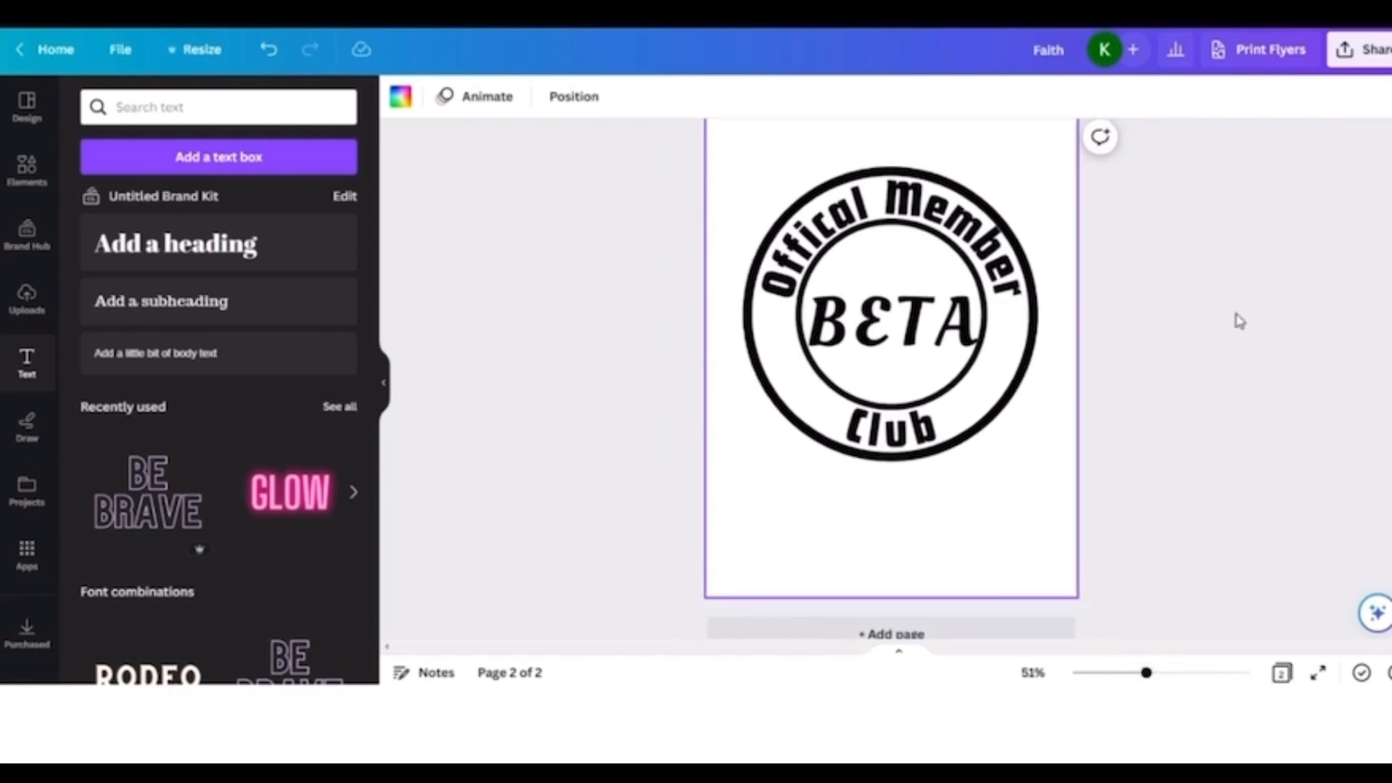
# - Open the design's download settings and enable a transparent background for the PNG file
pyautogui.click(1345, 53)
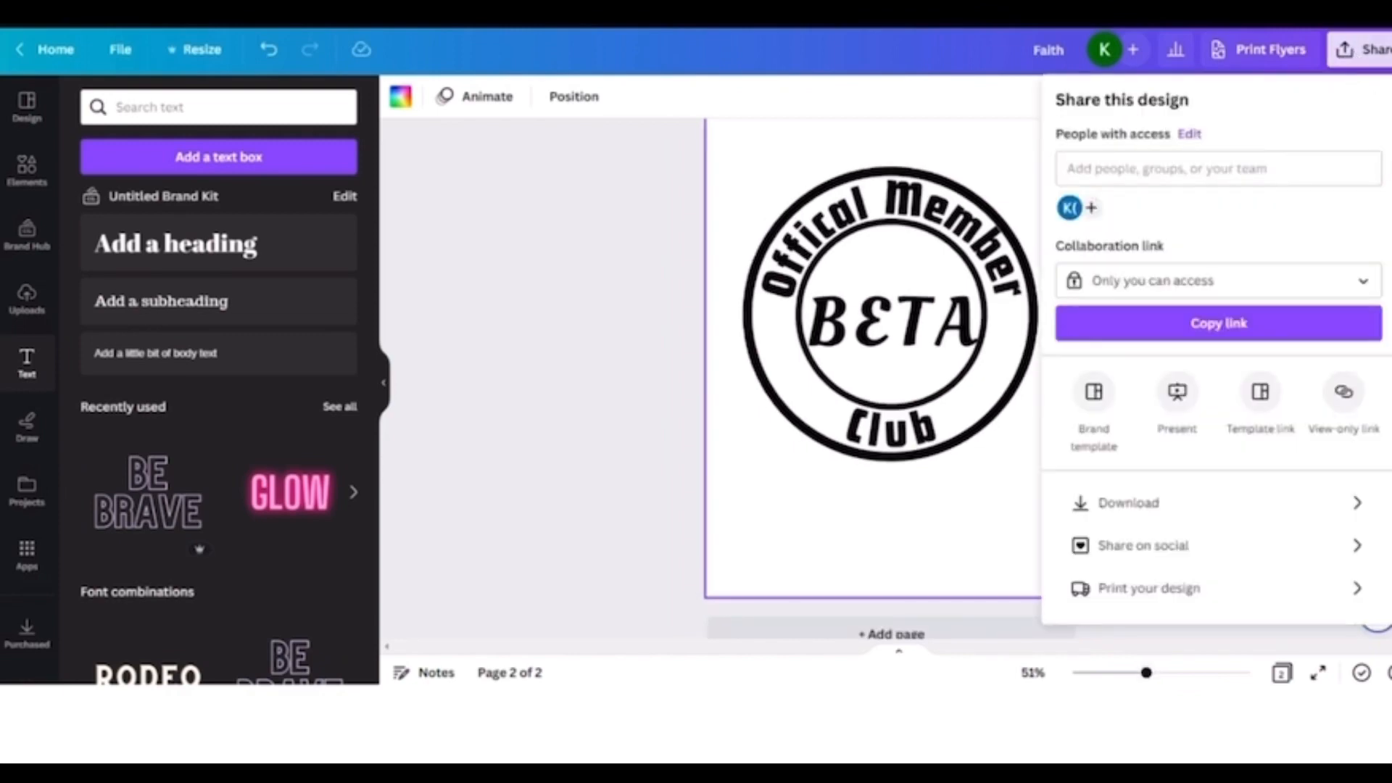
pyautogui.scroll(-1, 1156, 450)
pyautogui.click(1119, 468)
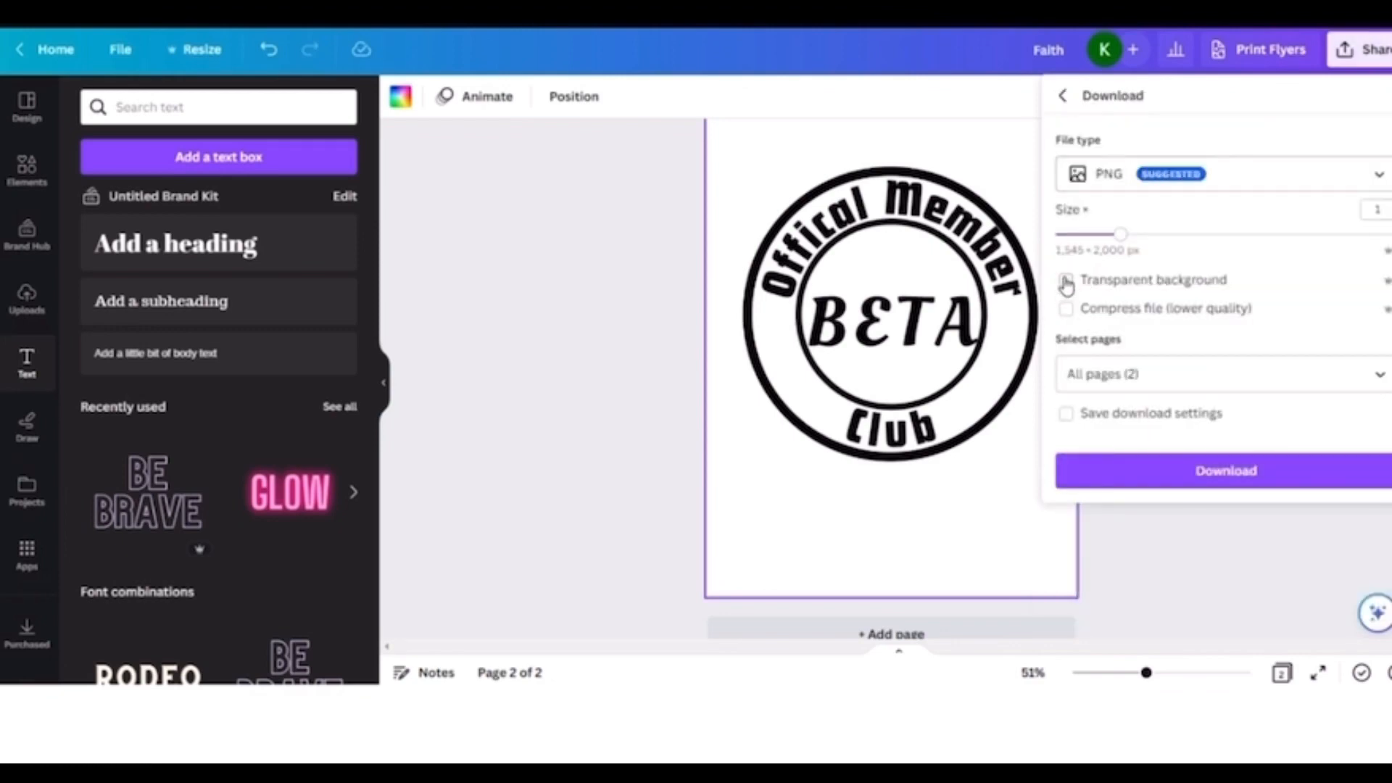
pyautogui.click(1065, 281)
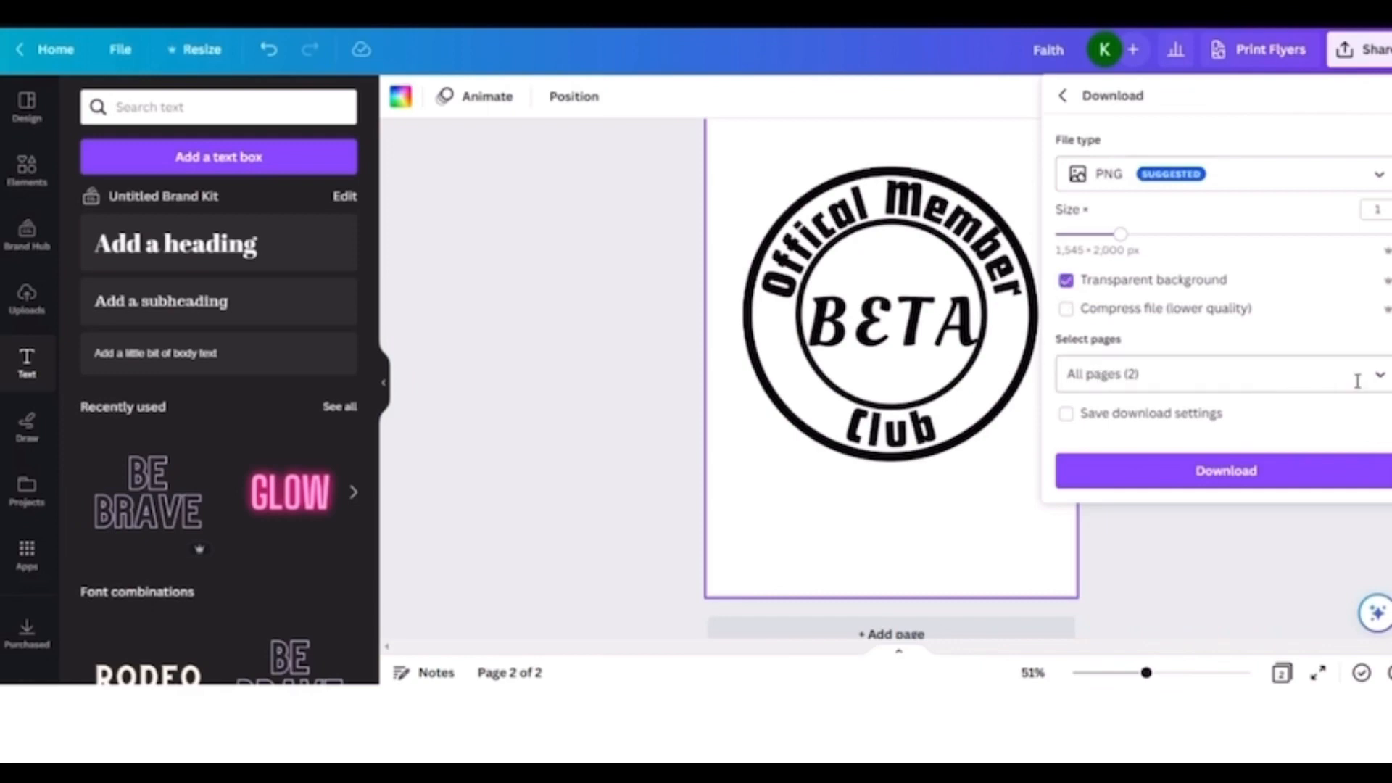
# - Limit the download to page 2 only
pyautogui.click(1381, 377)
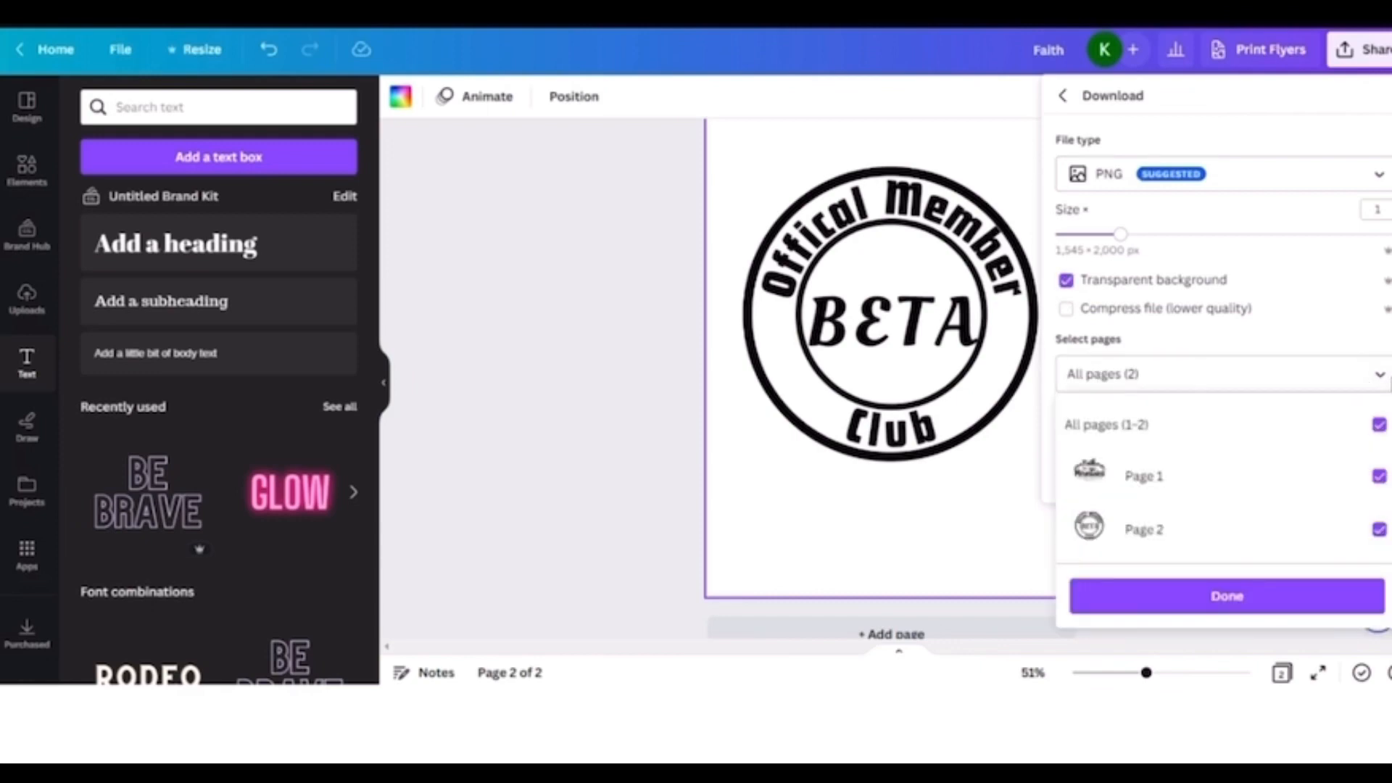
pyautogui.click(1379, 426)
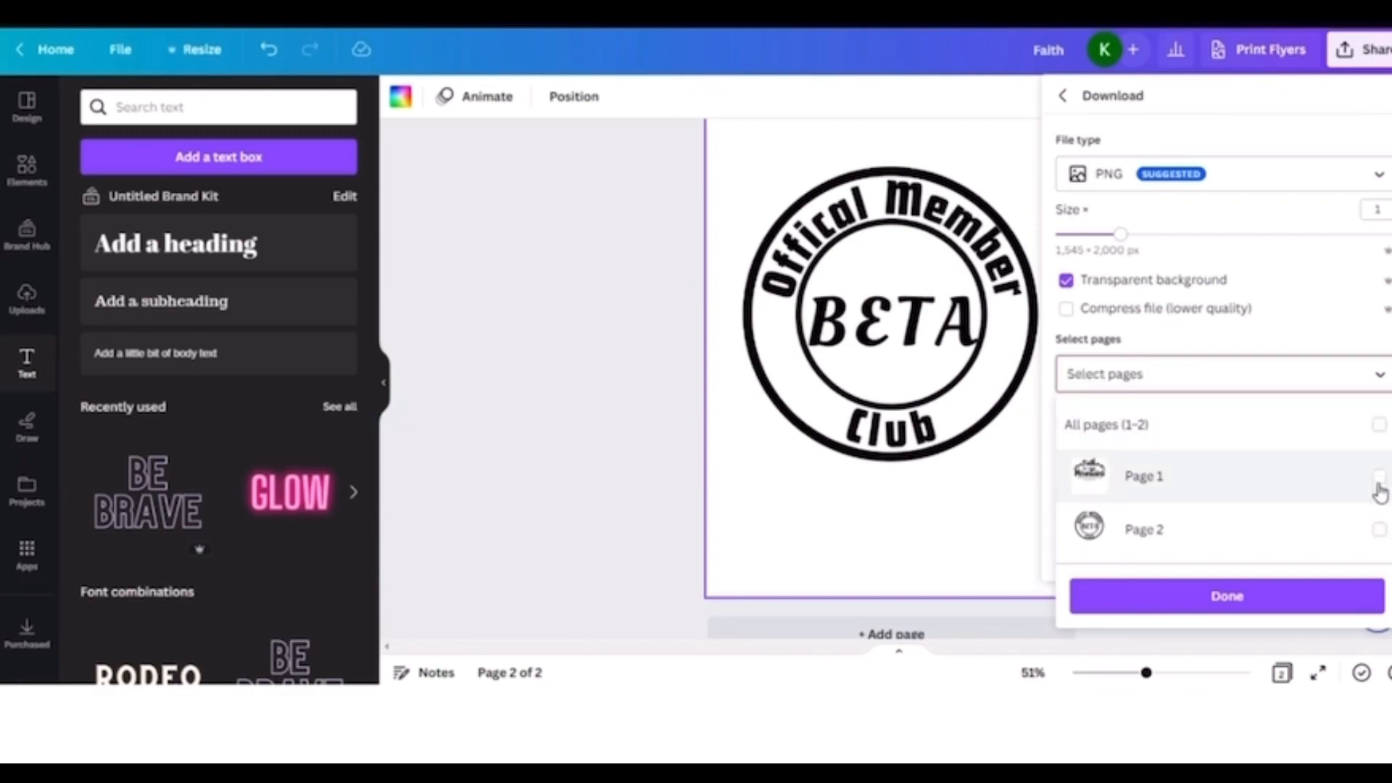
pyautogui.click(1379, 531)
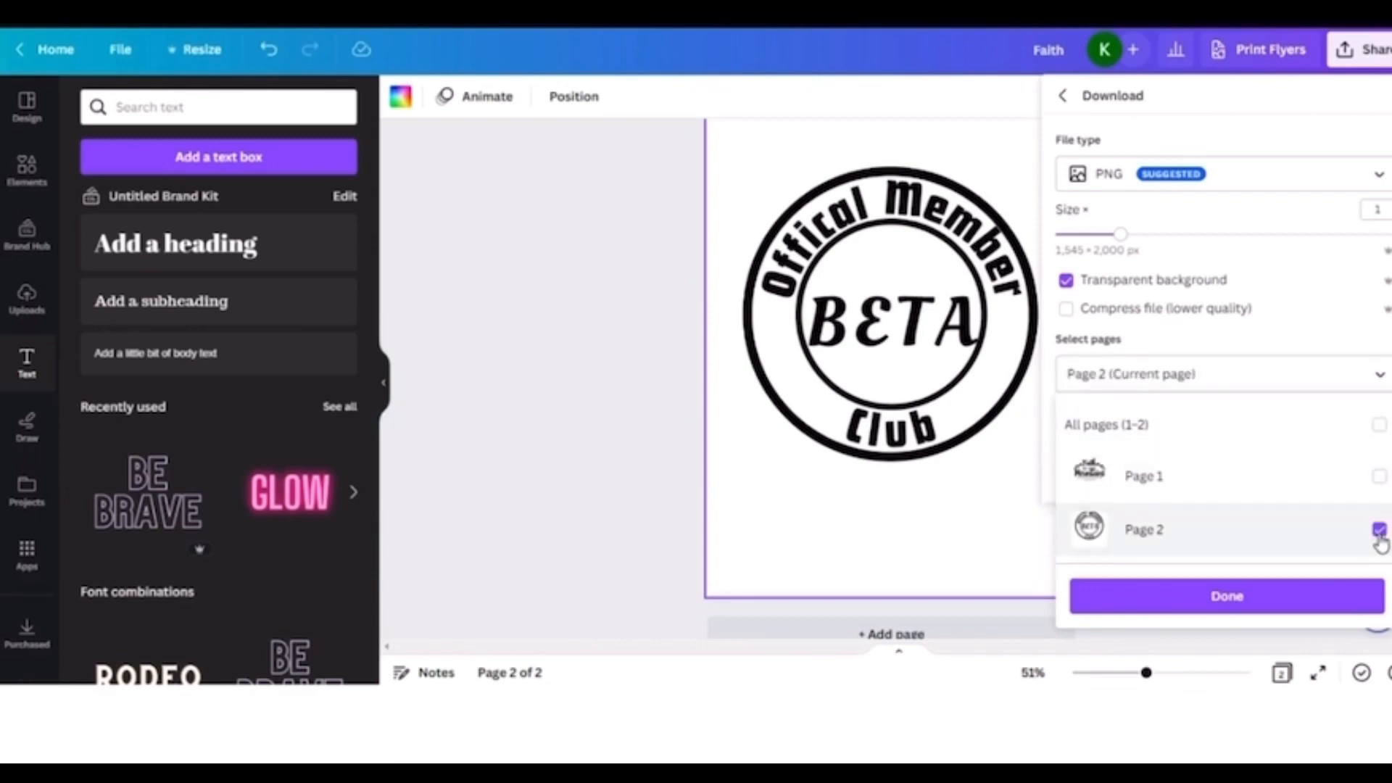
pyautogui.click(1271, 593)
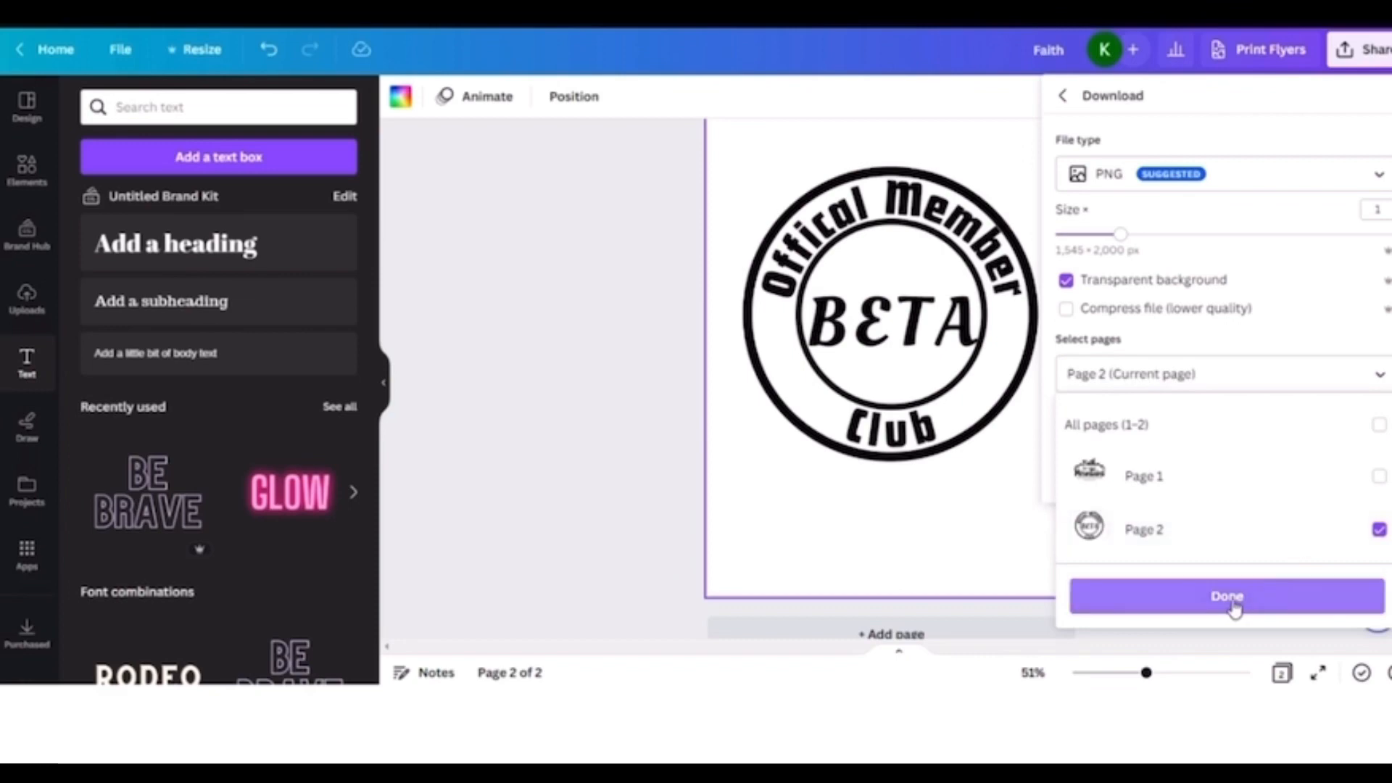
pyautogui.click(1235, 599)
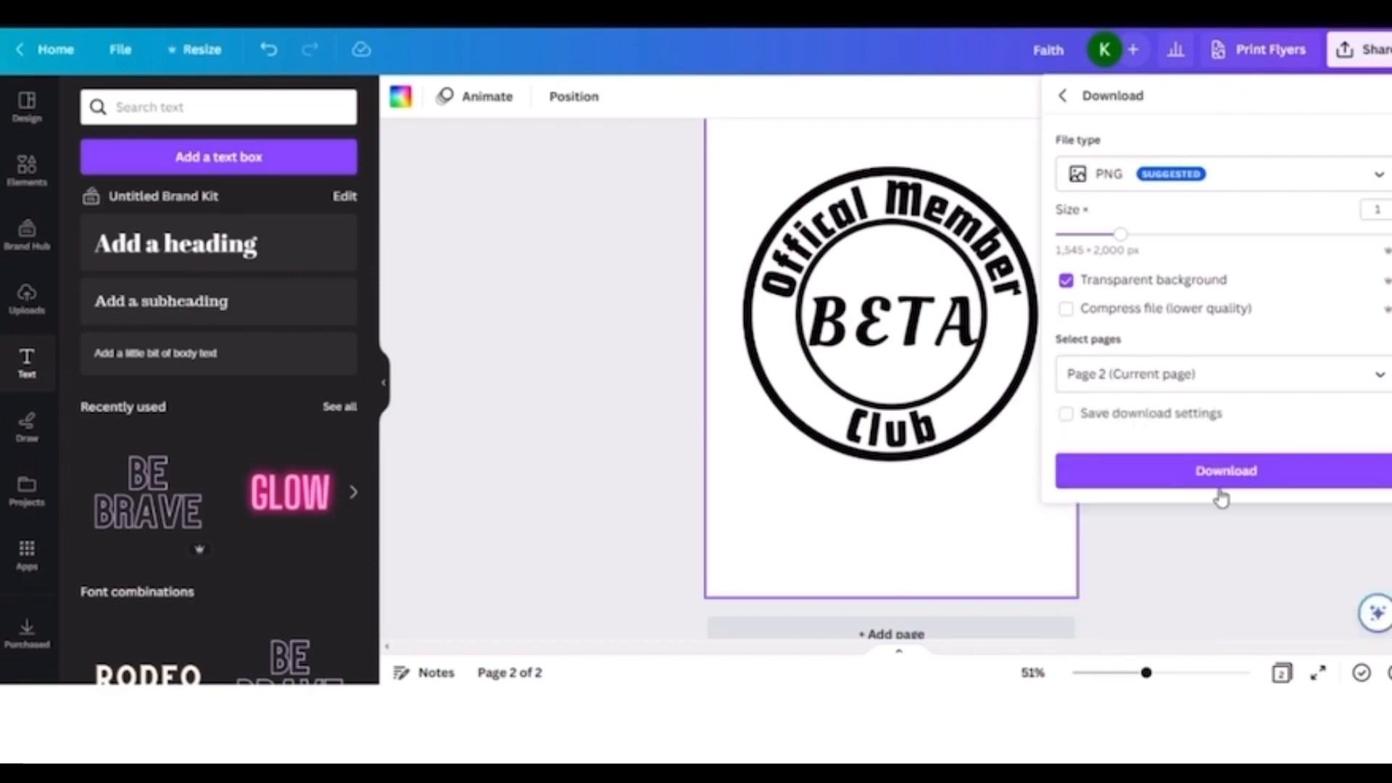
# - Download page 2 as a transparent PNG and check the downloaded file in the Downloads folder in File Explorer
pyautogui.click(1221, 473)
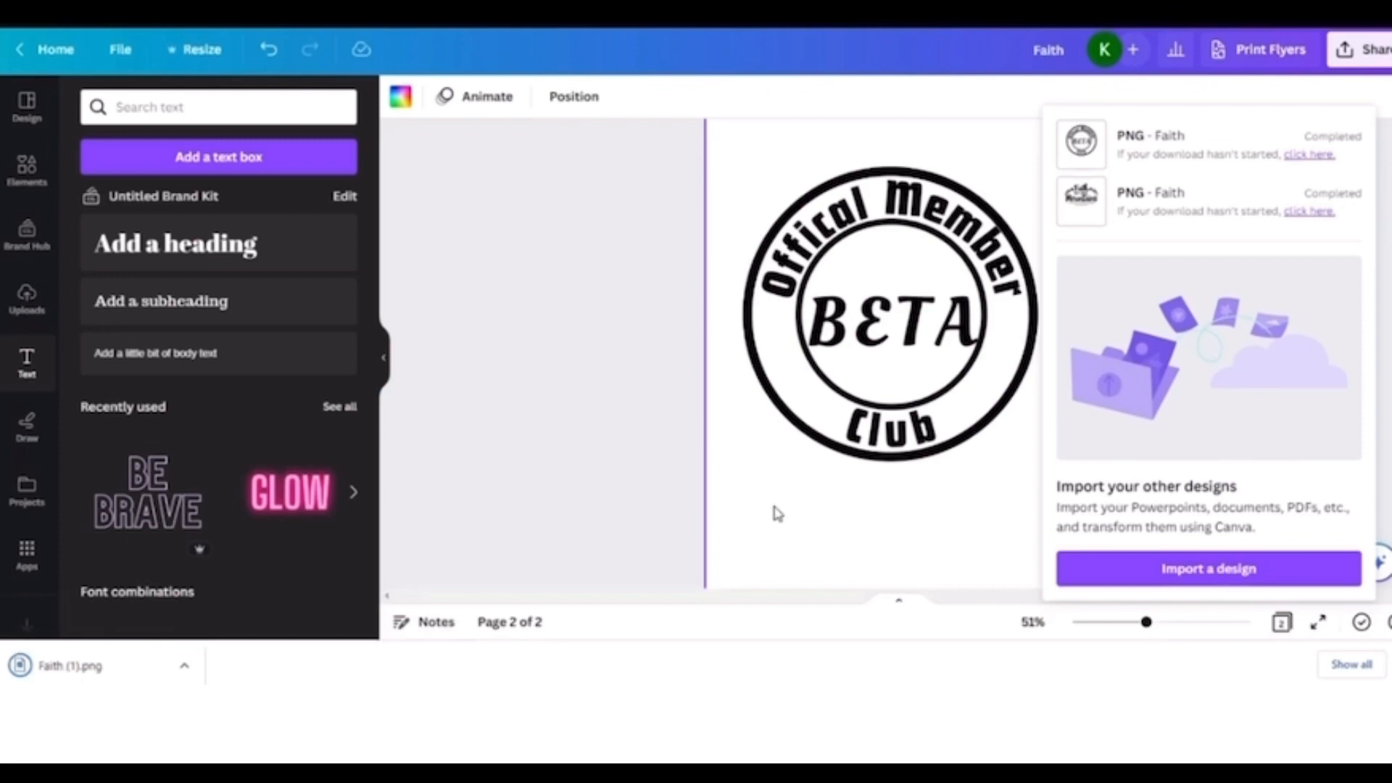
pyautogui.scroll(-2, 776, 513)
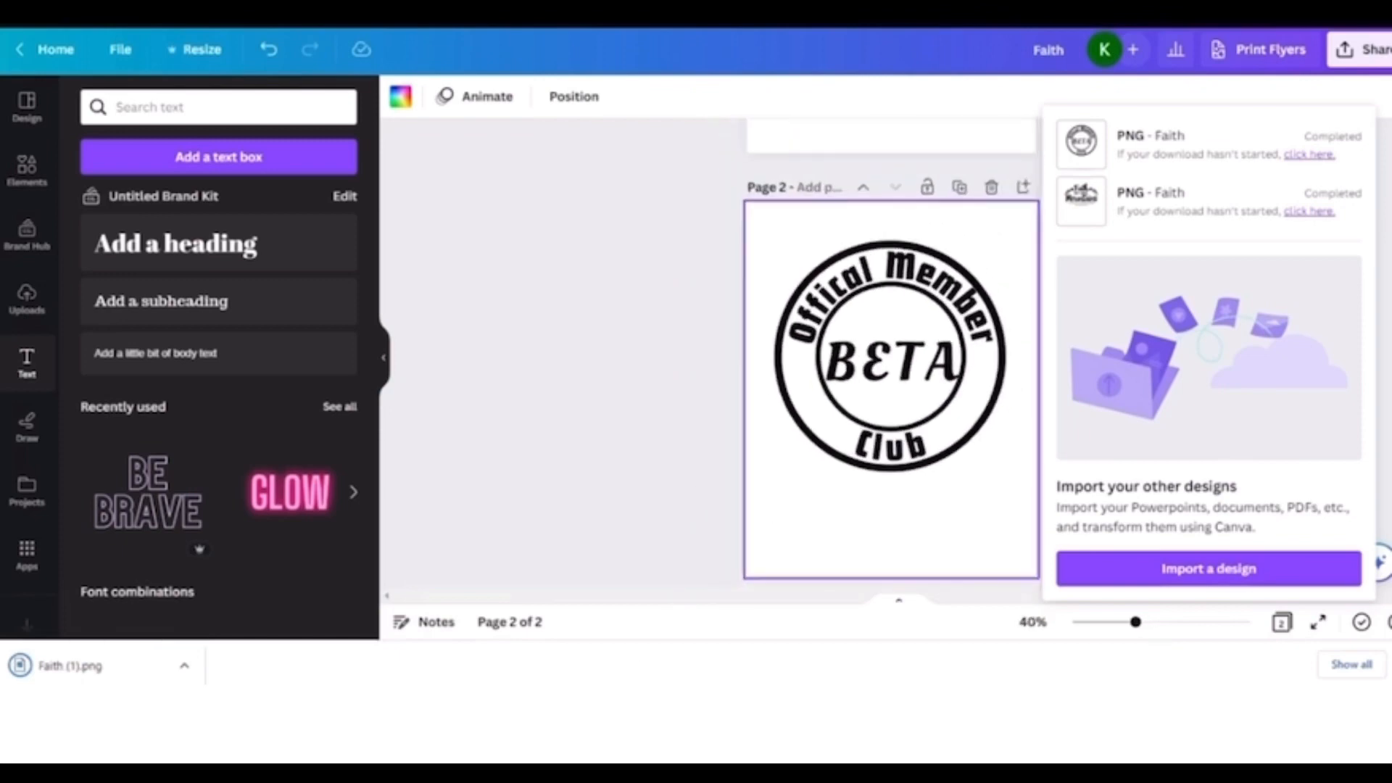
pyautogui.press('super+e')
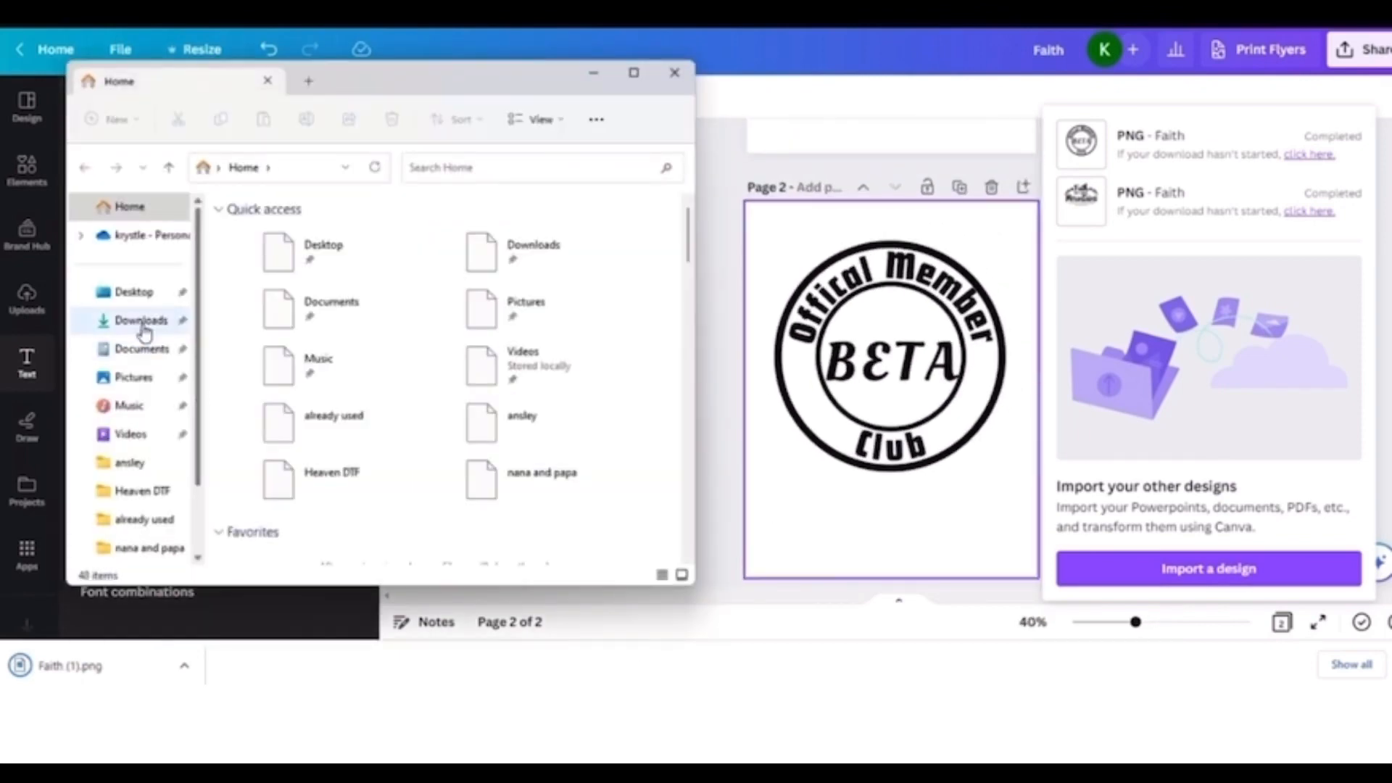
pyautogui.click(134, 325)
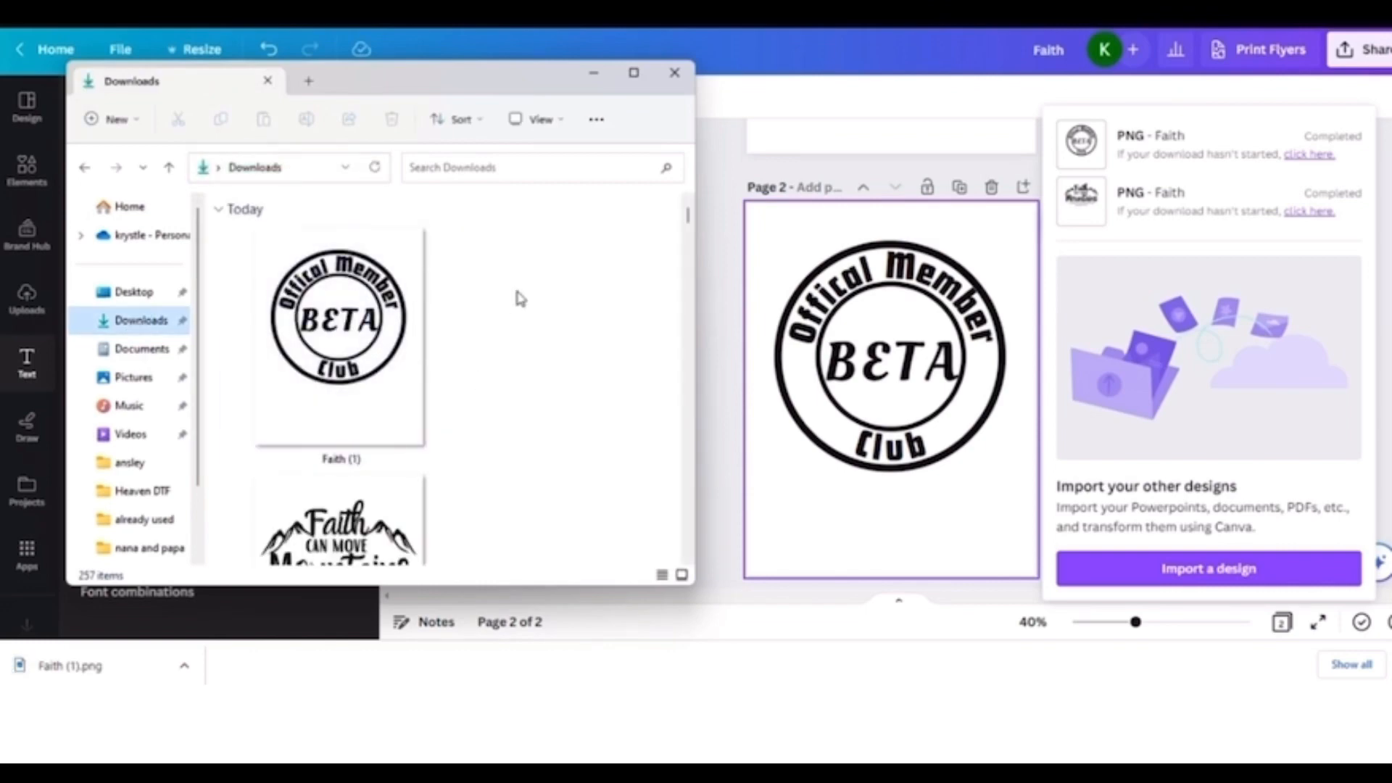
pyautogui.click(592, 76)
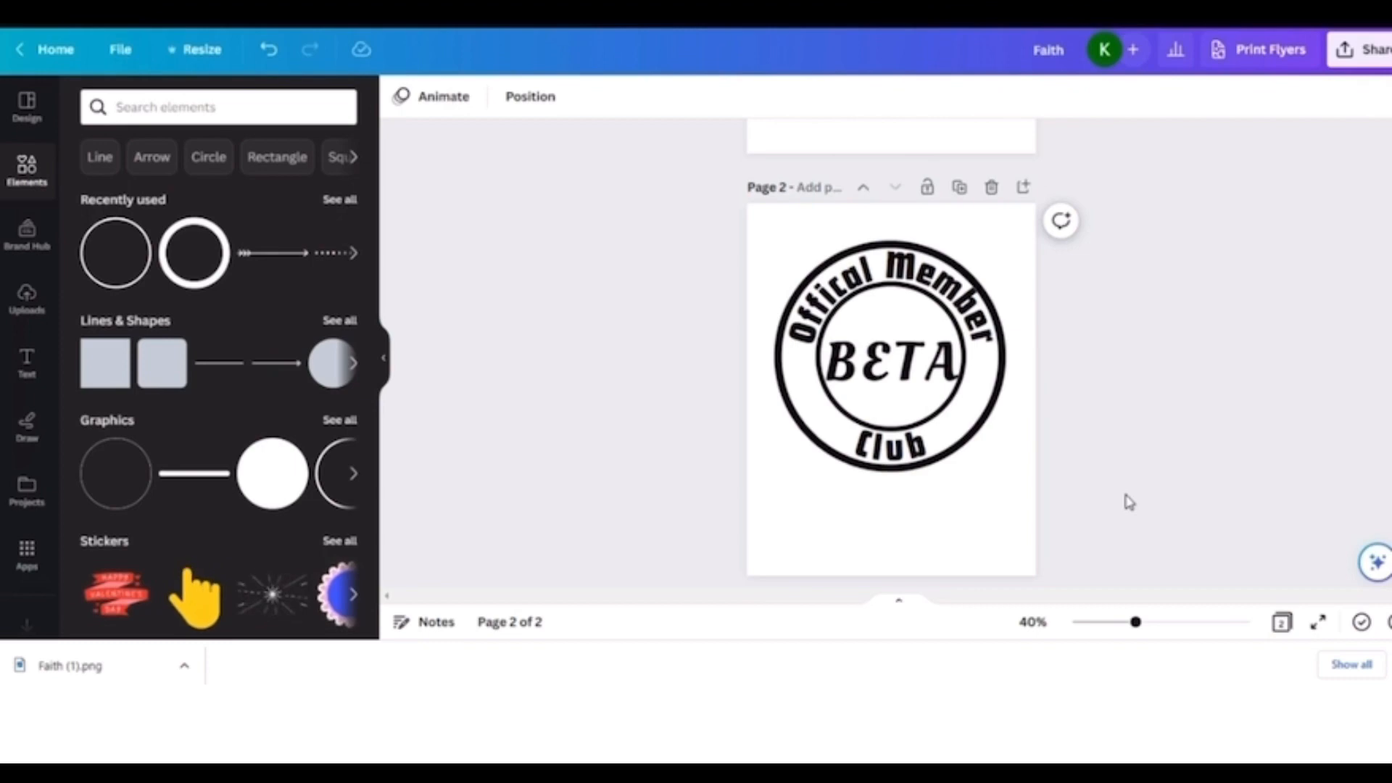
# - Add a third page with a new text box, enlarge its text to size 33 and center it horizontally
pyautogui.scroll(-2, 1098, 483)
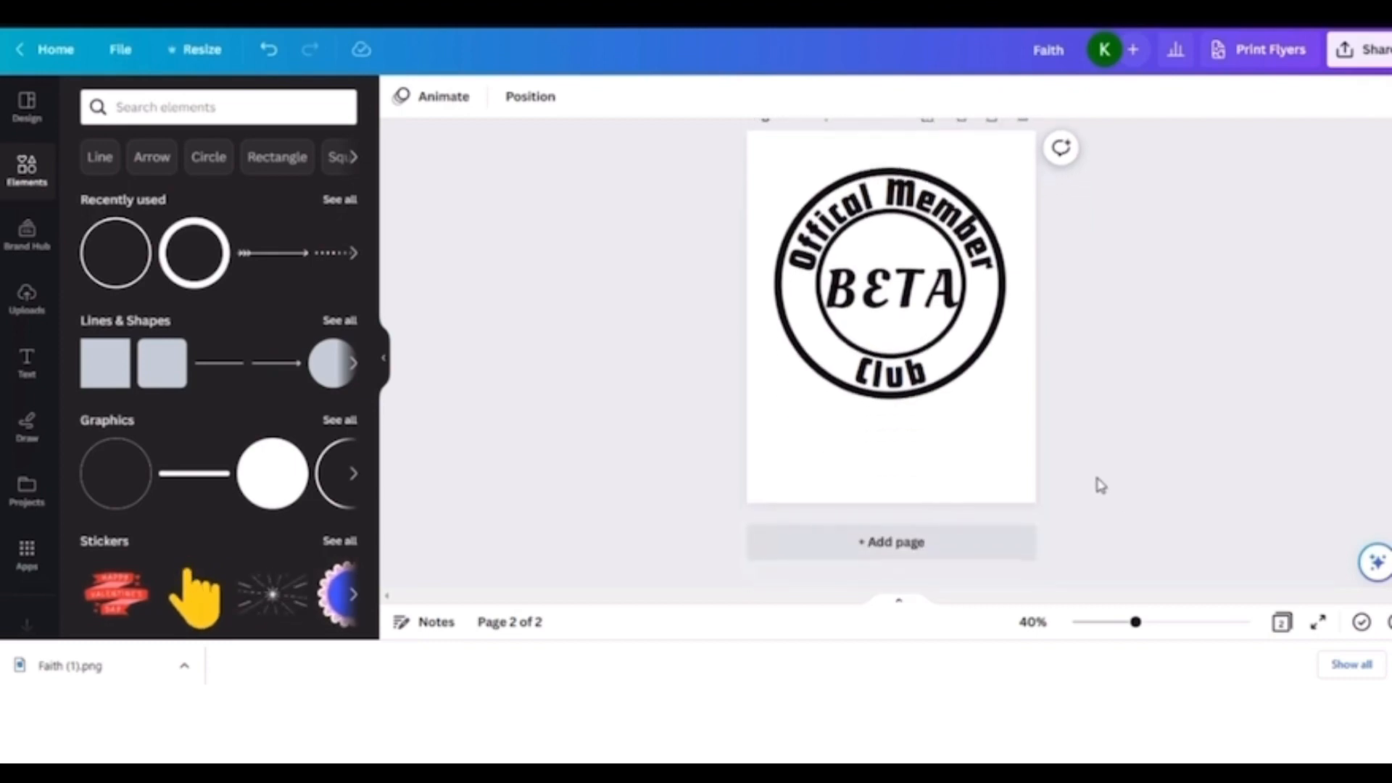
pyautogui.click(958, 549)
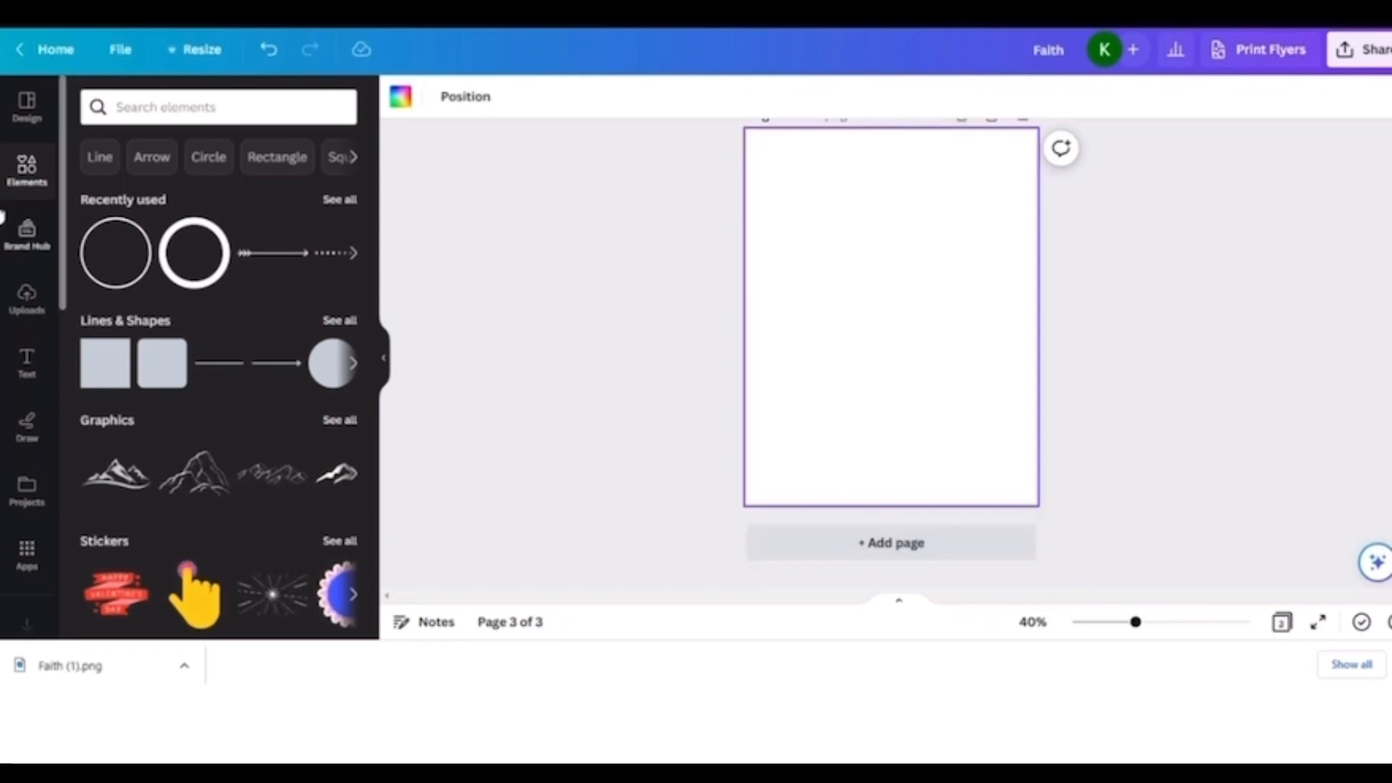
pyautogui.click(22, 370)
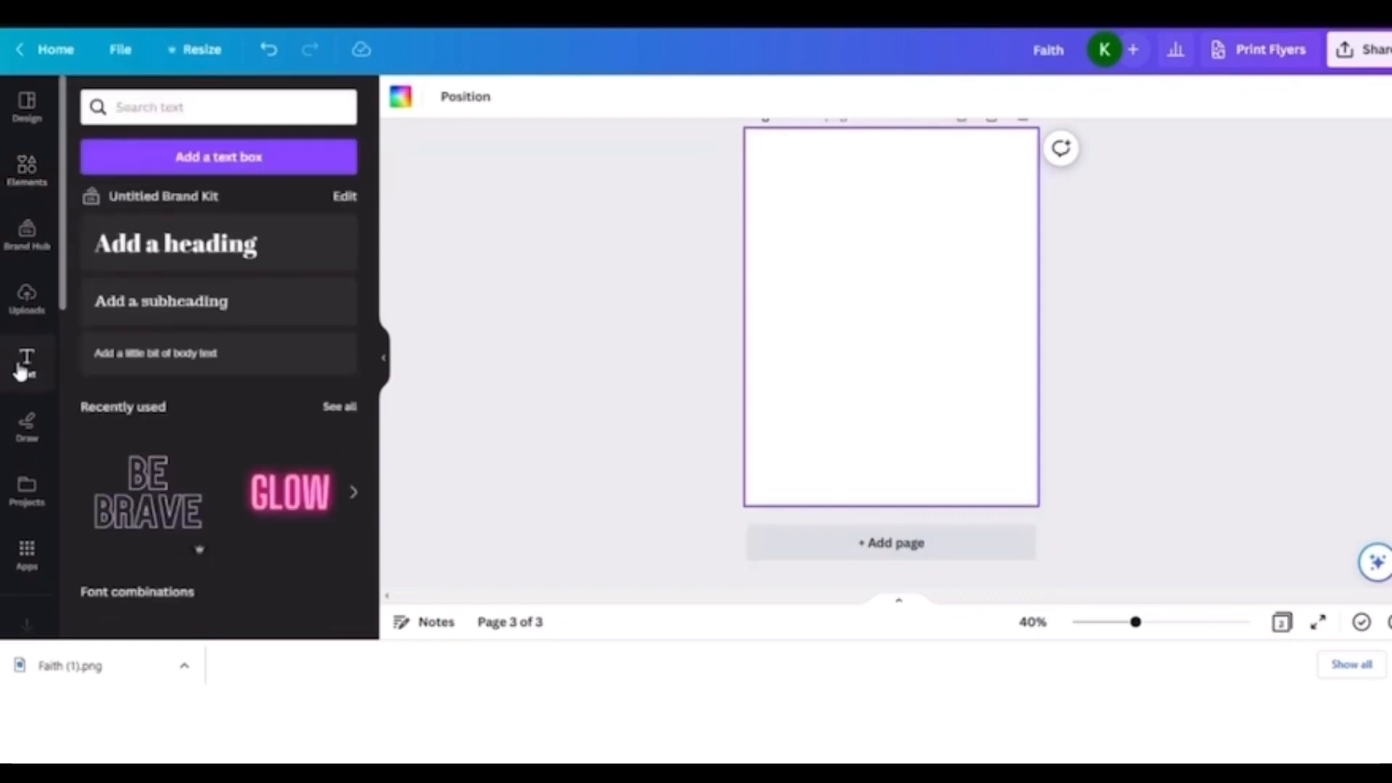
pyautogui.click(196, 159)
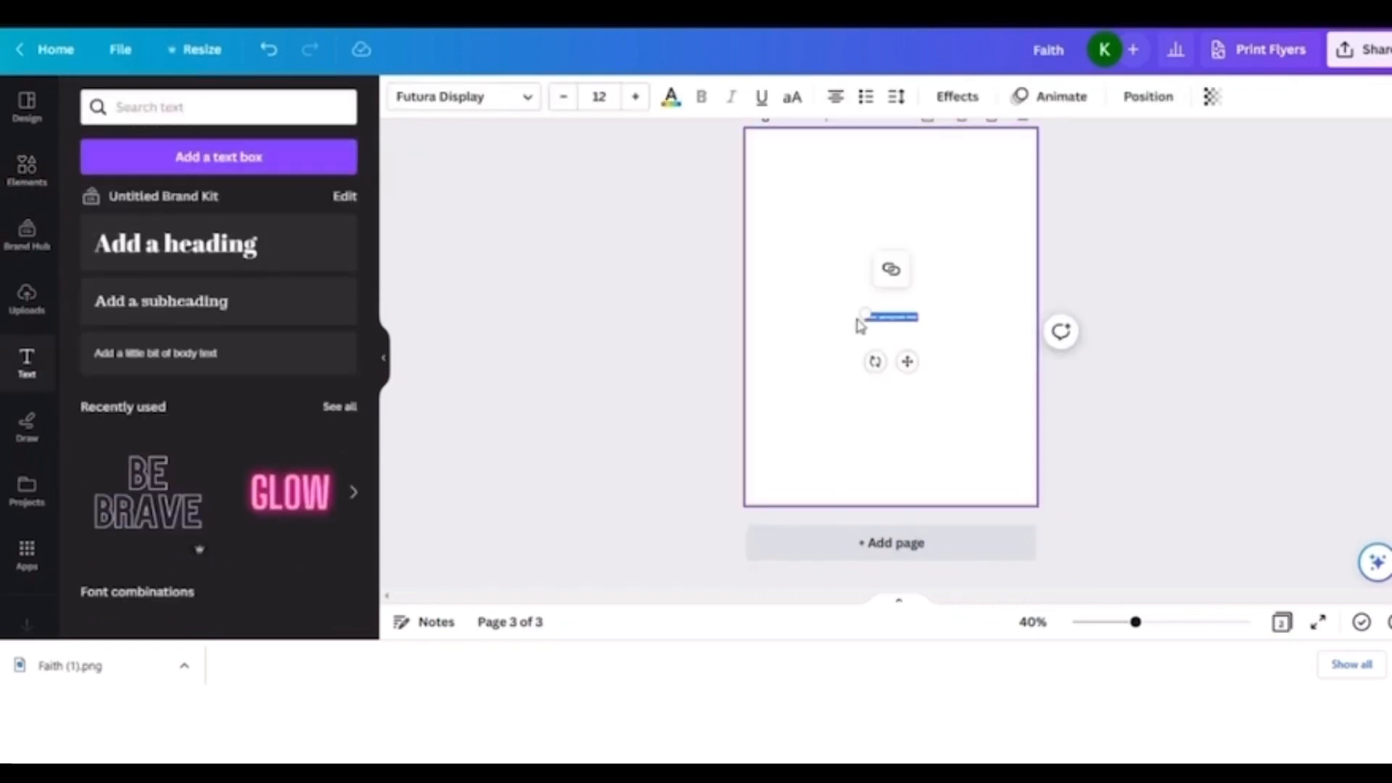
pyautogui.moveTo(863, 312); pyautogui.dragTo(774, 301)
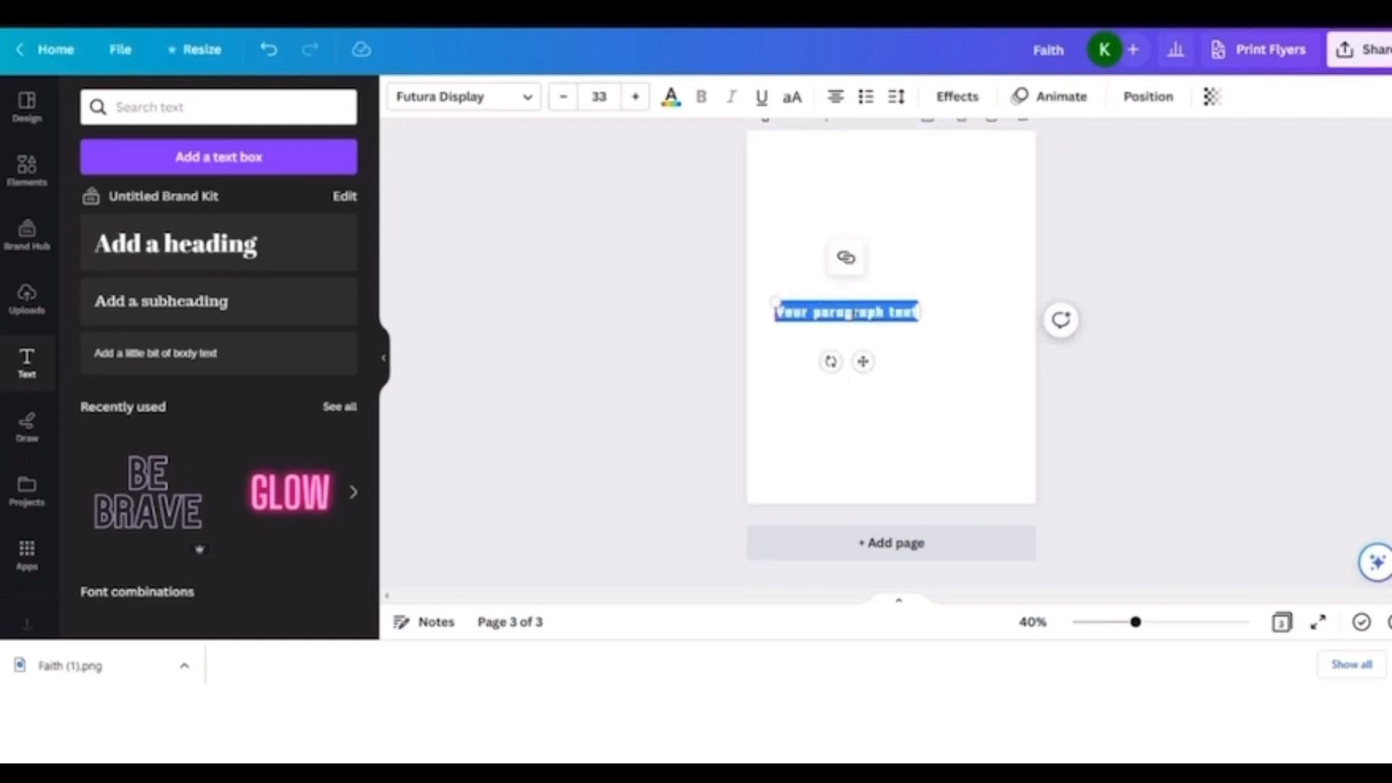
pyautogui.moveTo(862, 363); pyautogui.dragTo(906, 357)
# - Replace the placeholder text with "Beta" and "Club" on two separate lines
pyautogui.write('I')
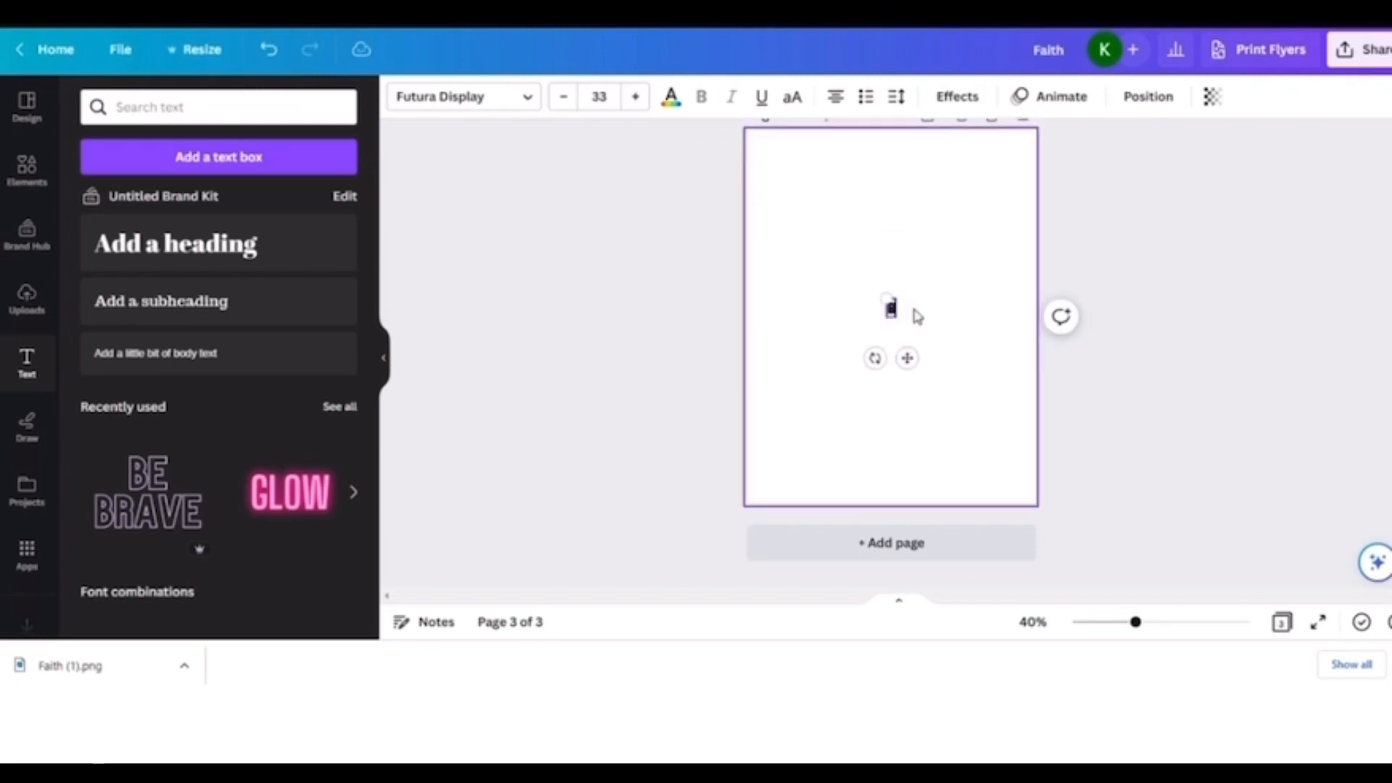
pyautogui.write('uto')
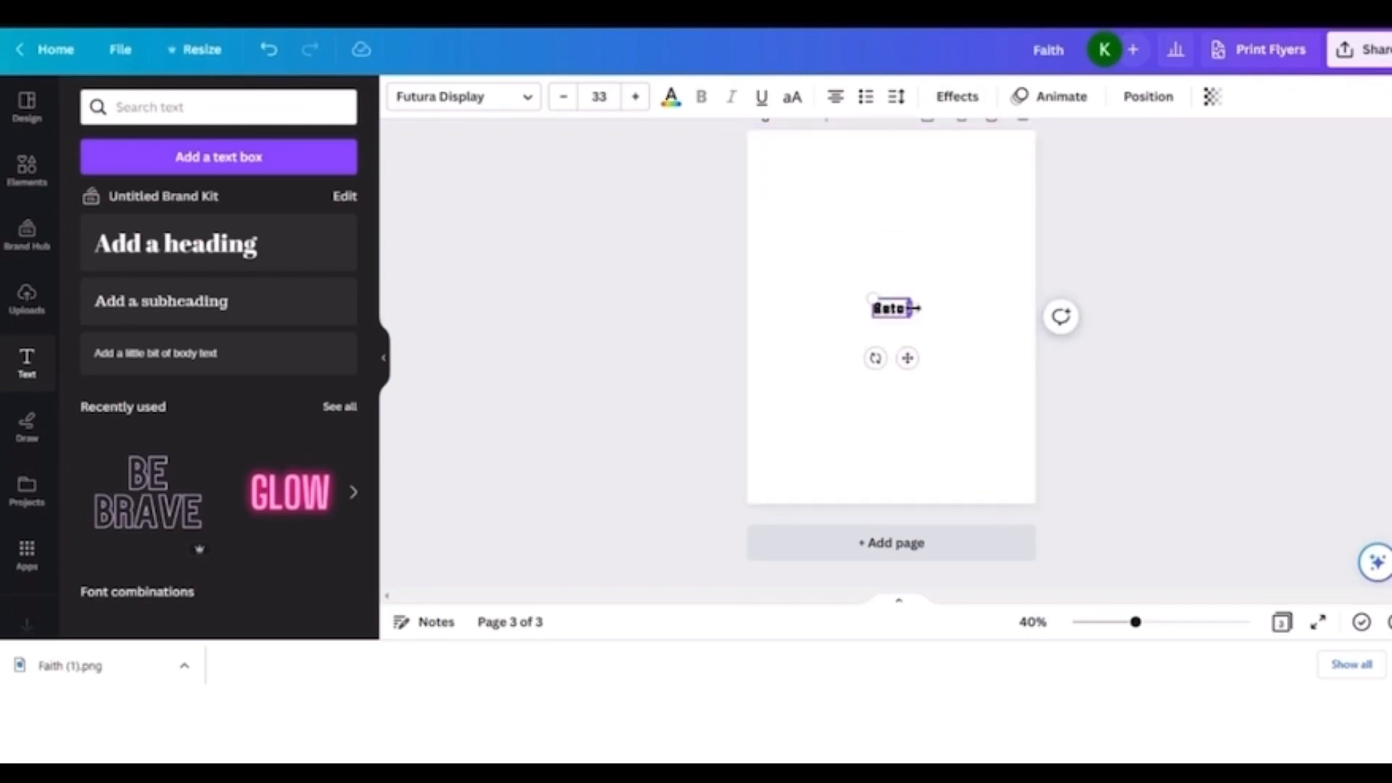
pyautogui.press('Return')
pyautogui.write('Club')
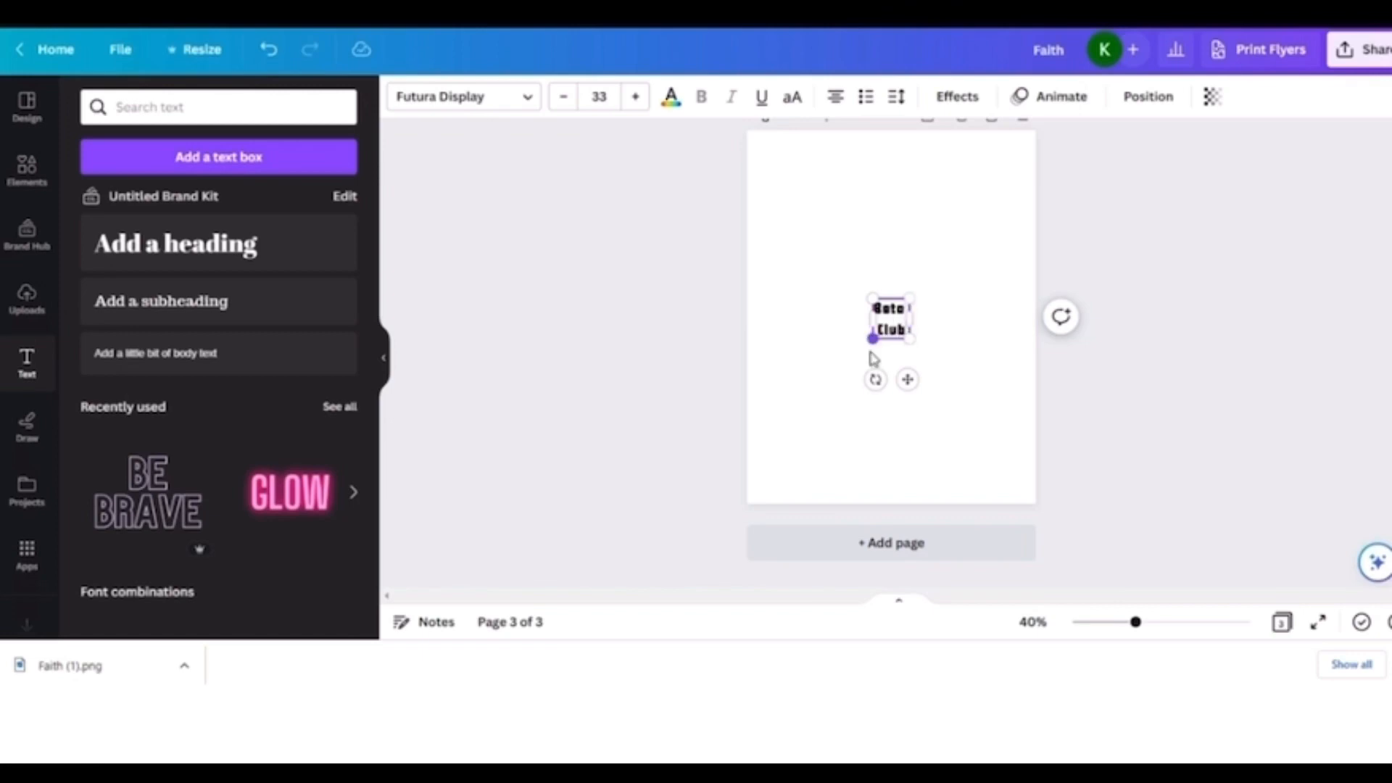
# - Enlarge the "Beta Club" text to size 147 and center it in the upper part of the page
pyautogui.moveTo(873, 339); pyautogui.dragTo(747, 476)
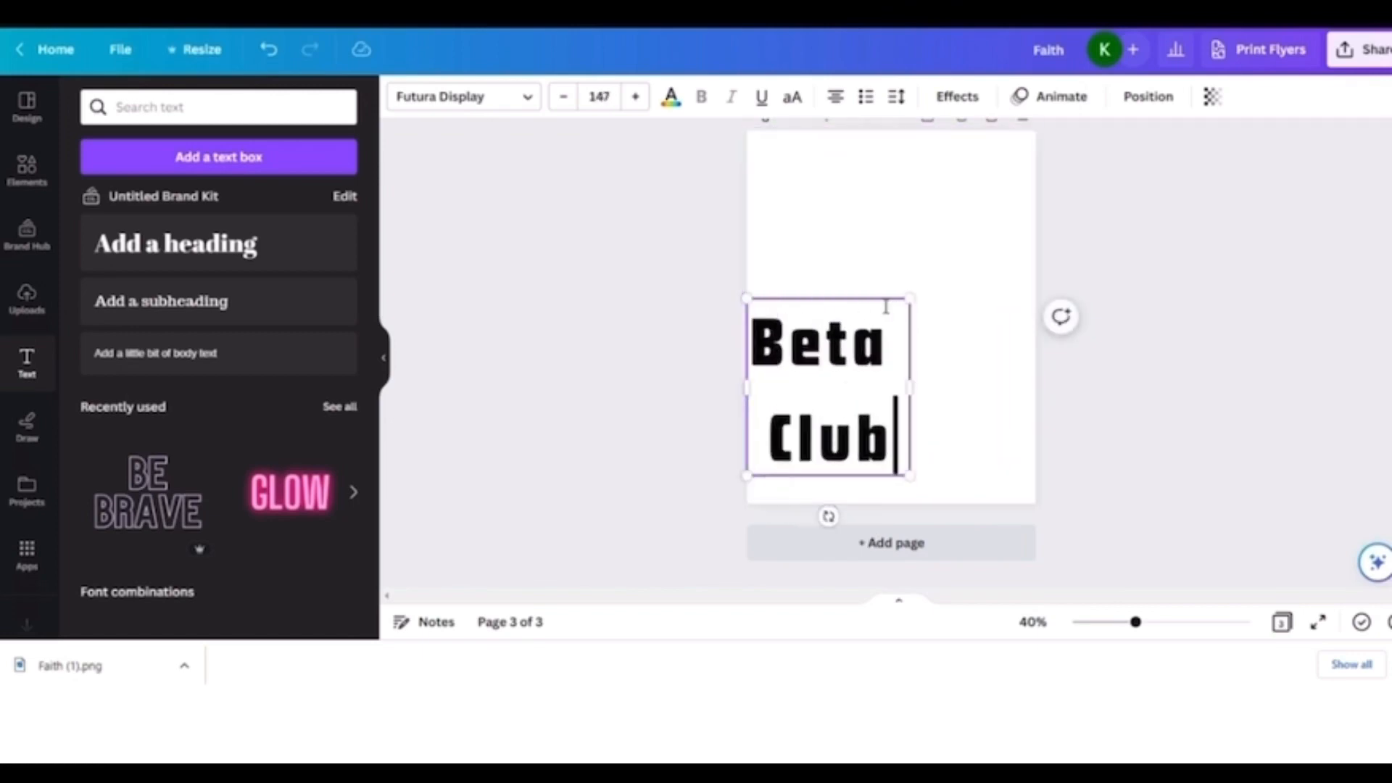
pyautogui.moveTo(876, 298); pyautogui.dragTo(939, 194)
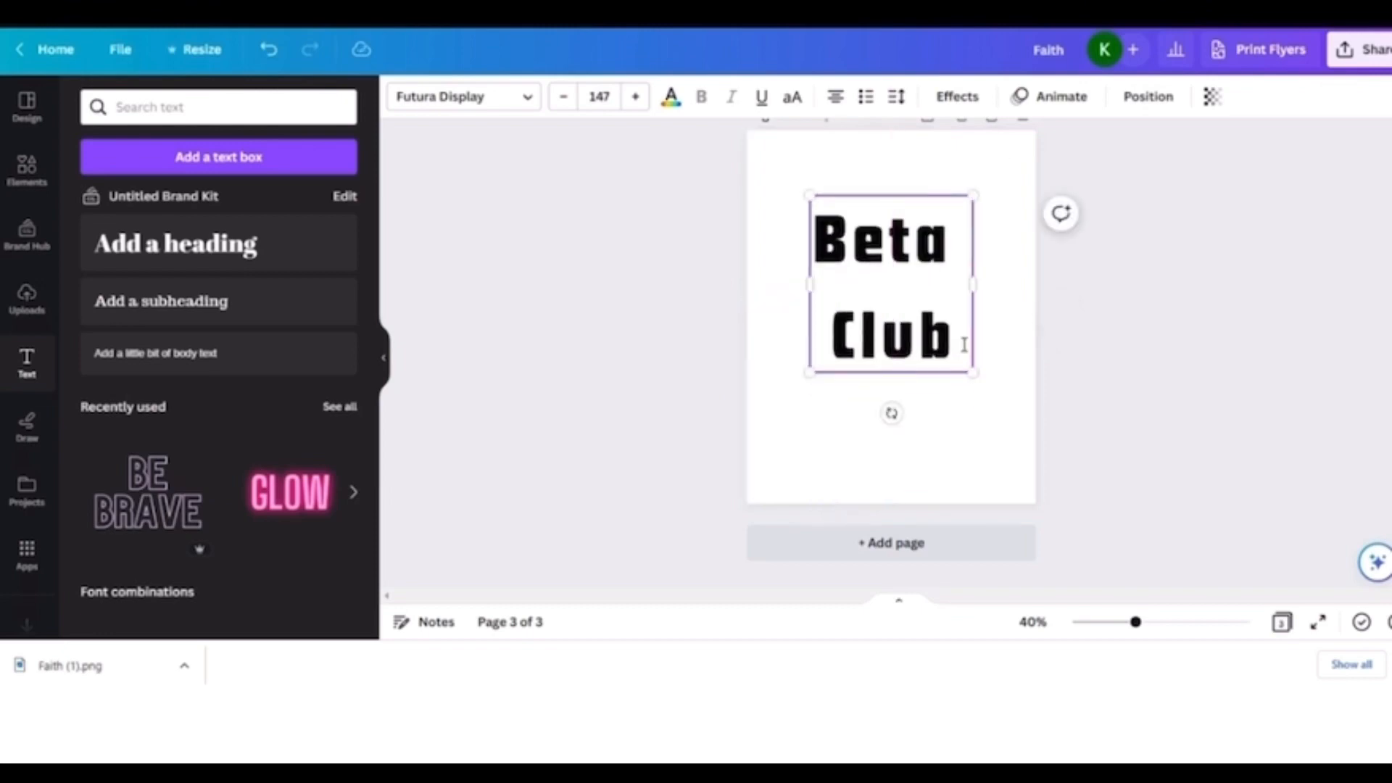
pyautogui.click(964, 412)
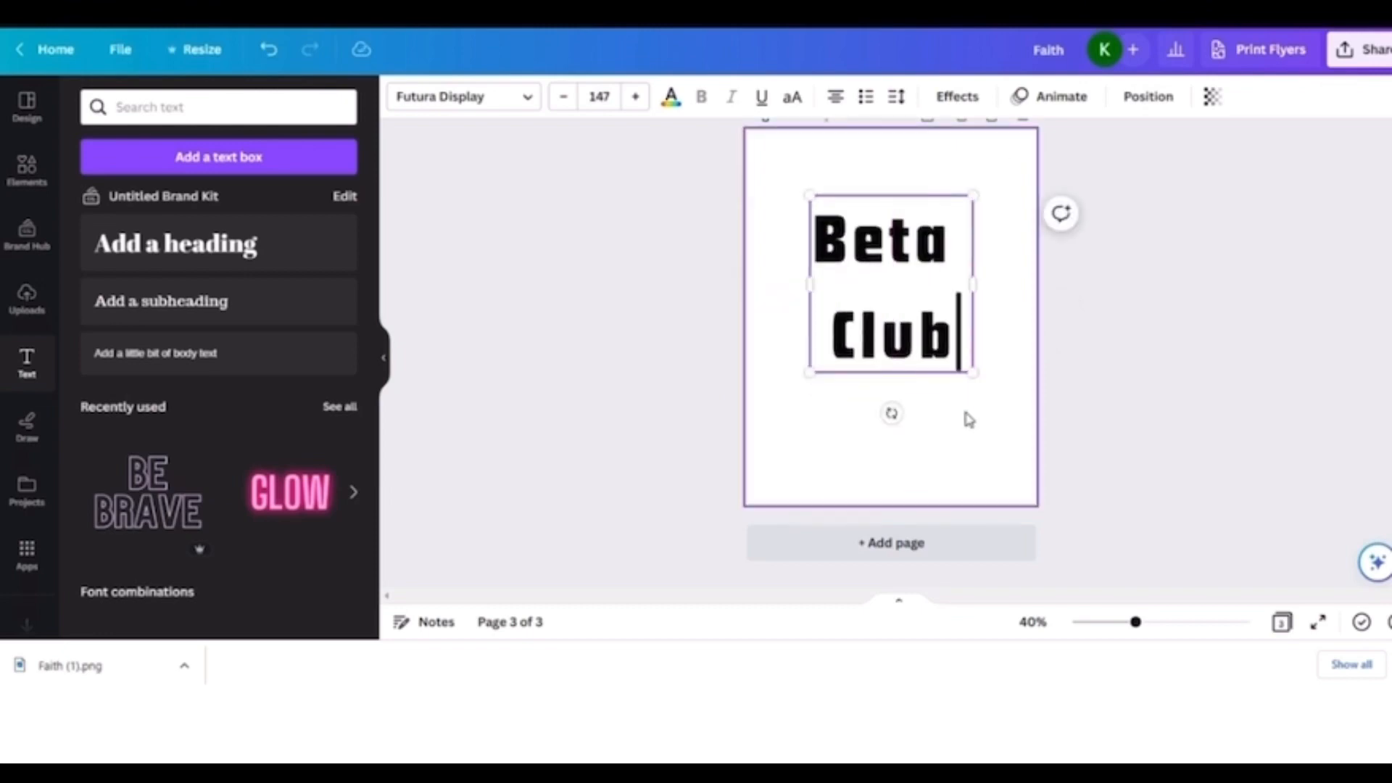
# - Remove the stray space after "Beta" and put "Club" back on its own line so both words align
pyautogui.click(906, 294)
pyautogui.click(836, 333)
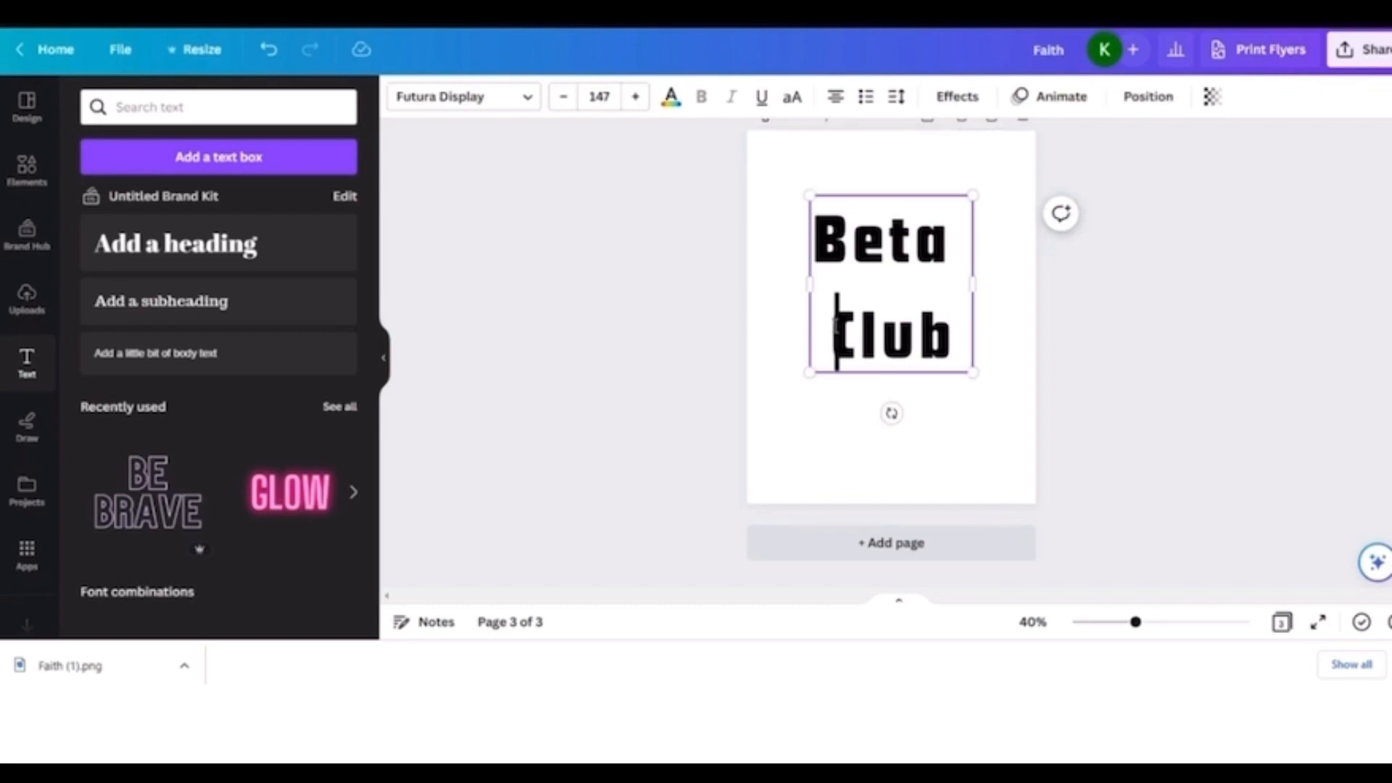
pyautogui.press('BackSpace')
pyautogui.press('BackSpace')
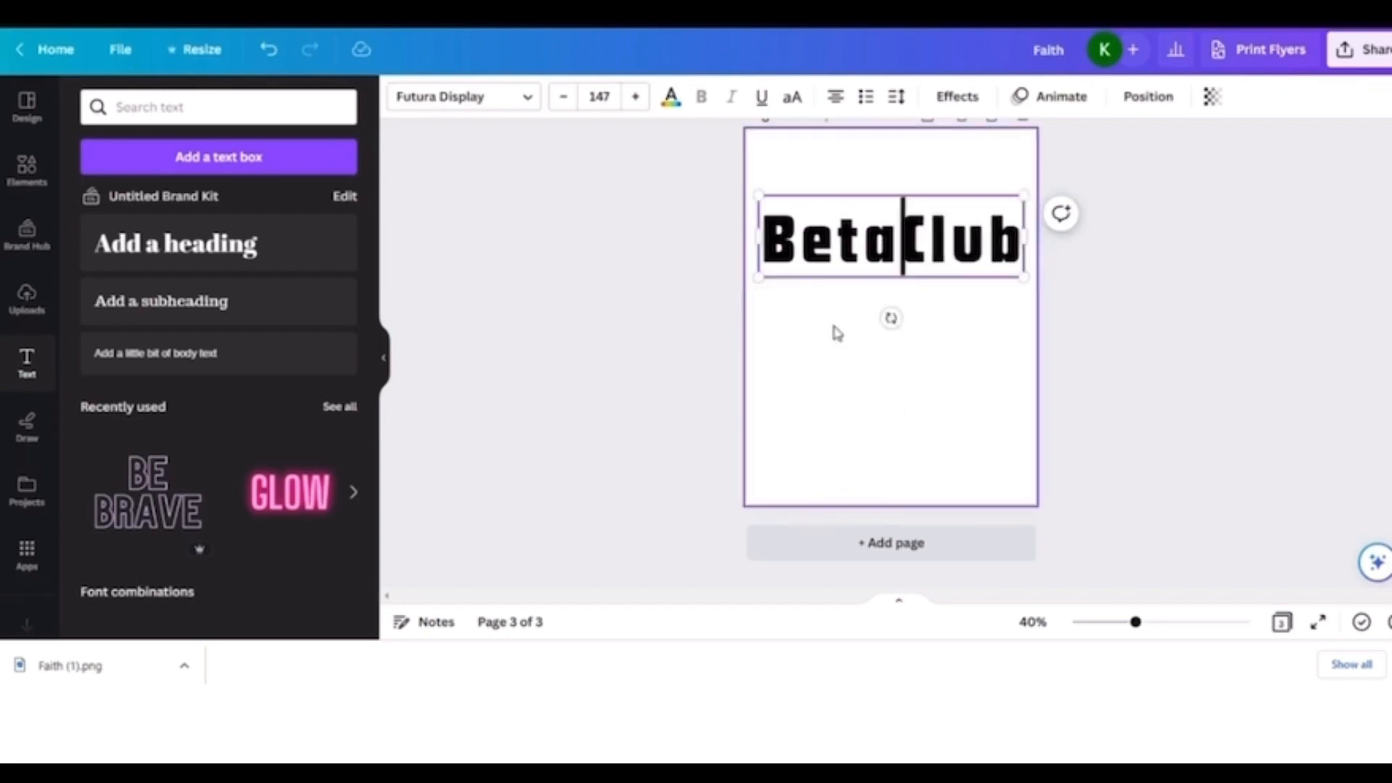
pyautogui.press('Return')
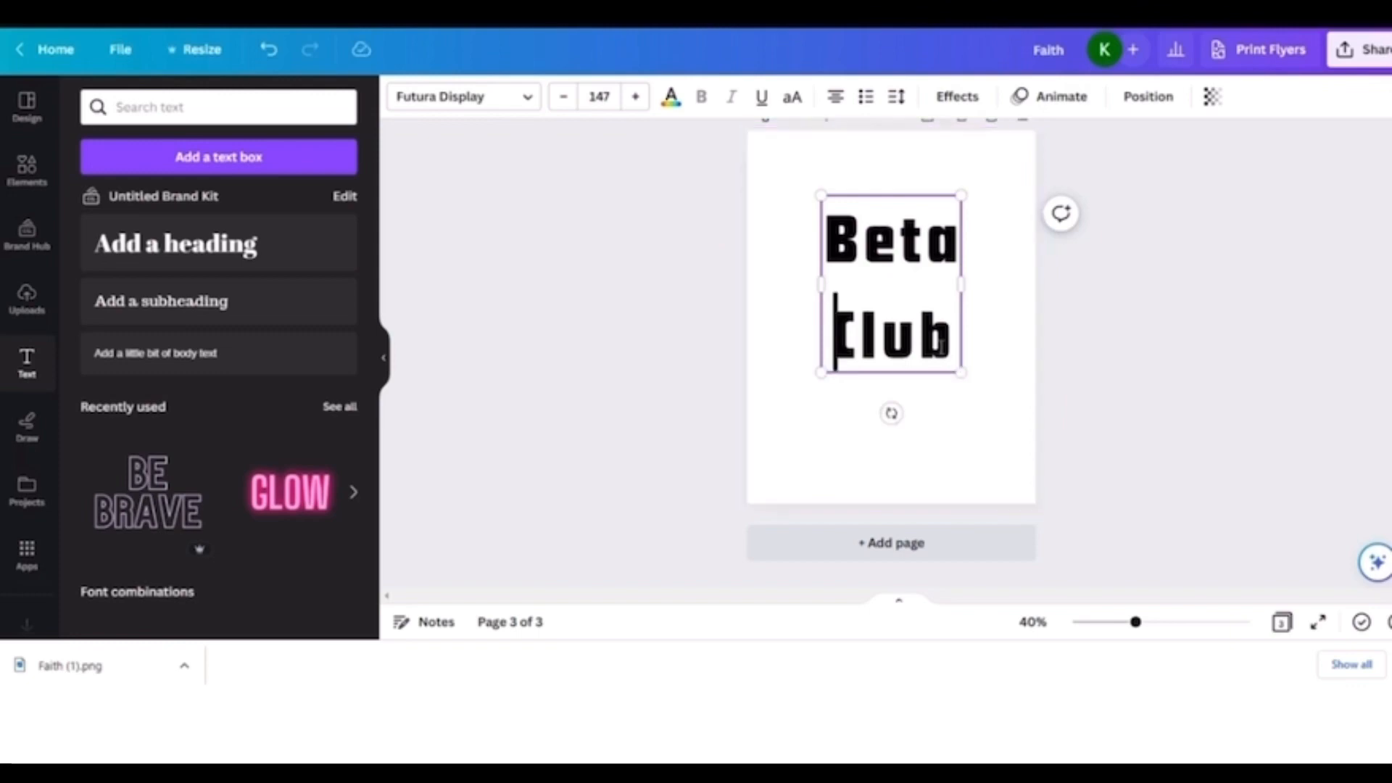
# - Select all of the "Beta Club" text and filter the font list by the Bold category
pyautogui.click(940, 347)
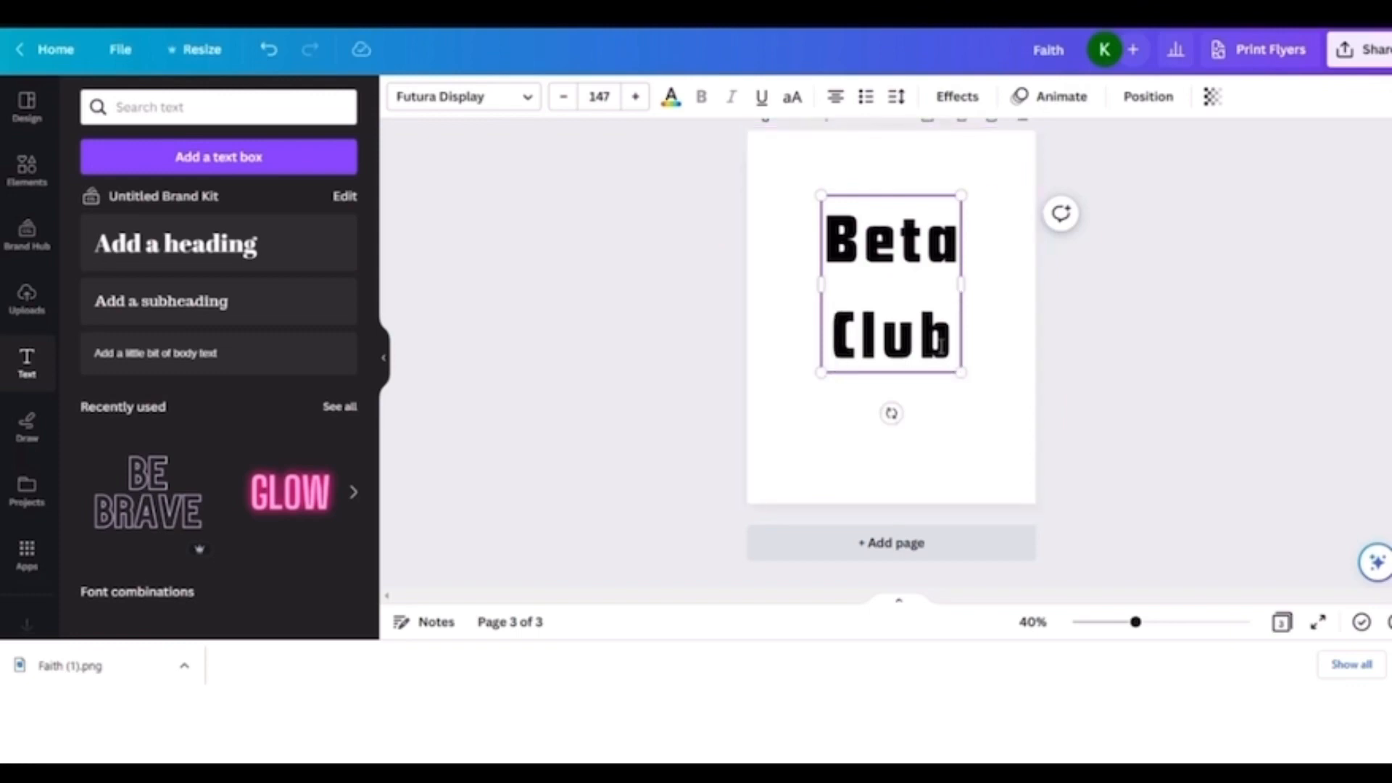
pyautogui.hotkey('ctrl', 'a')
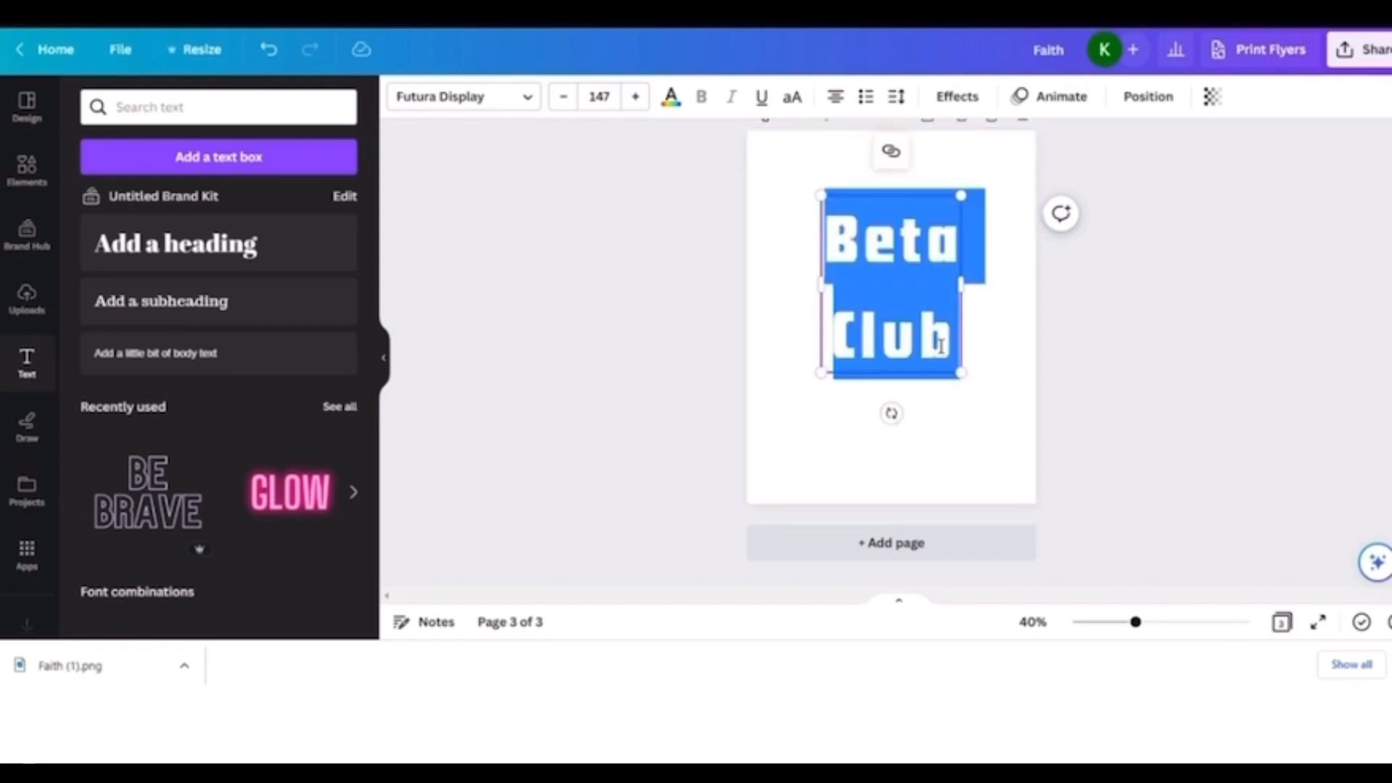
pyautogui.click(533, 110)
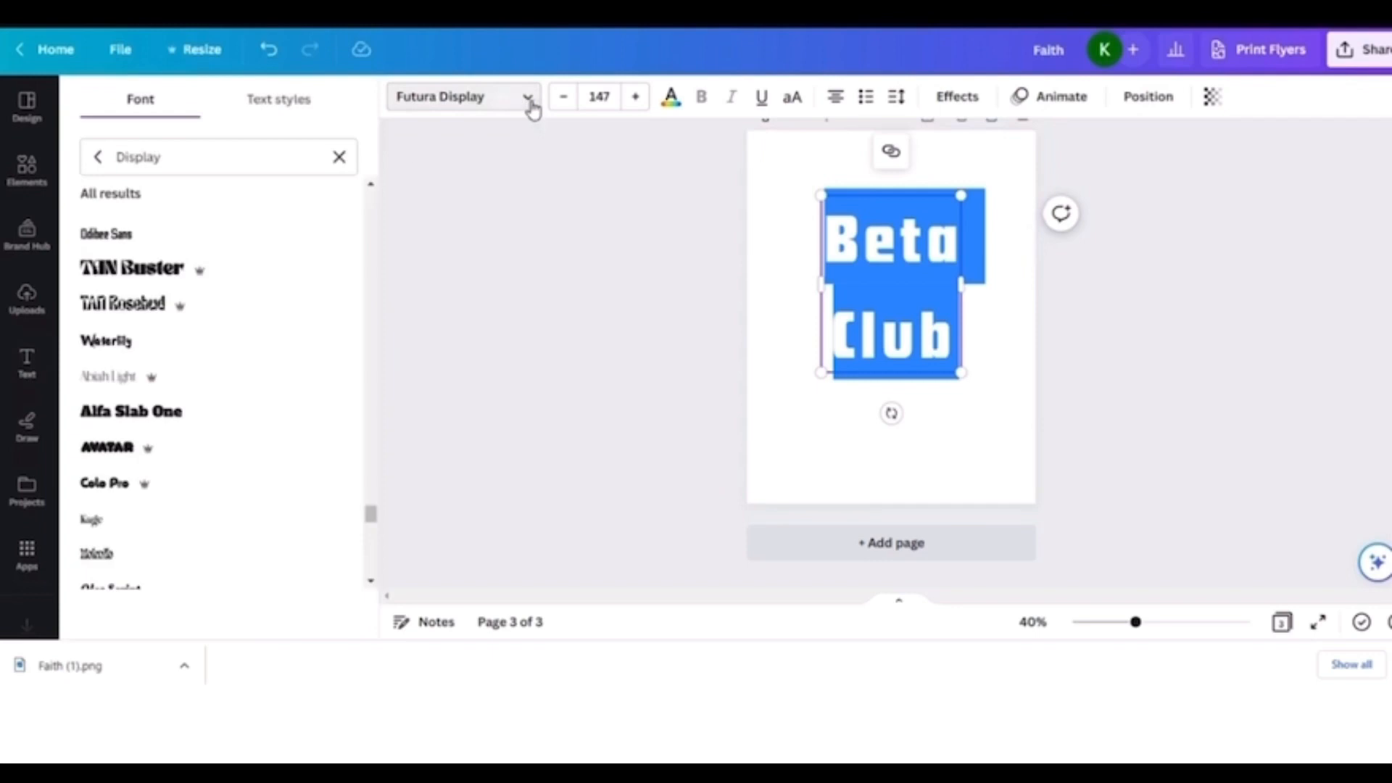
pyautogui.click(97, 157)
pyautogui.click(171, 159)
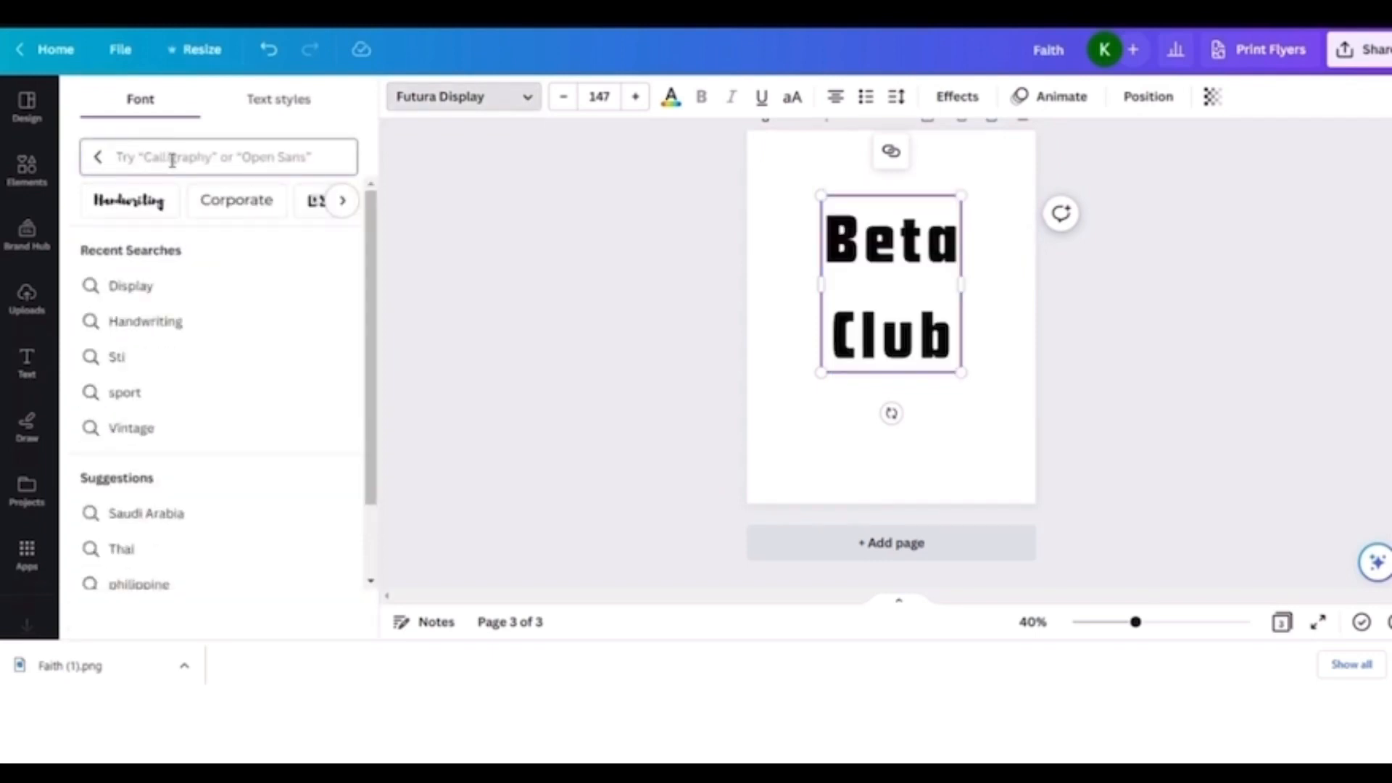
pyautogui.click(341, 203)
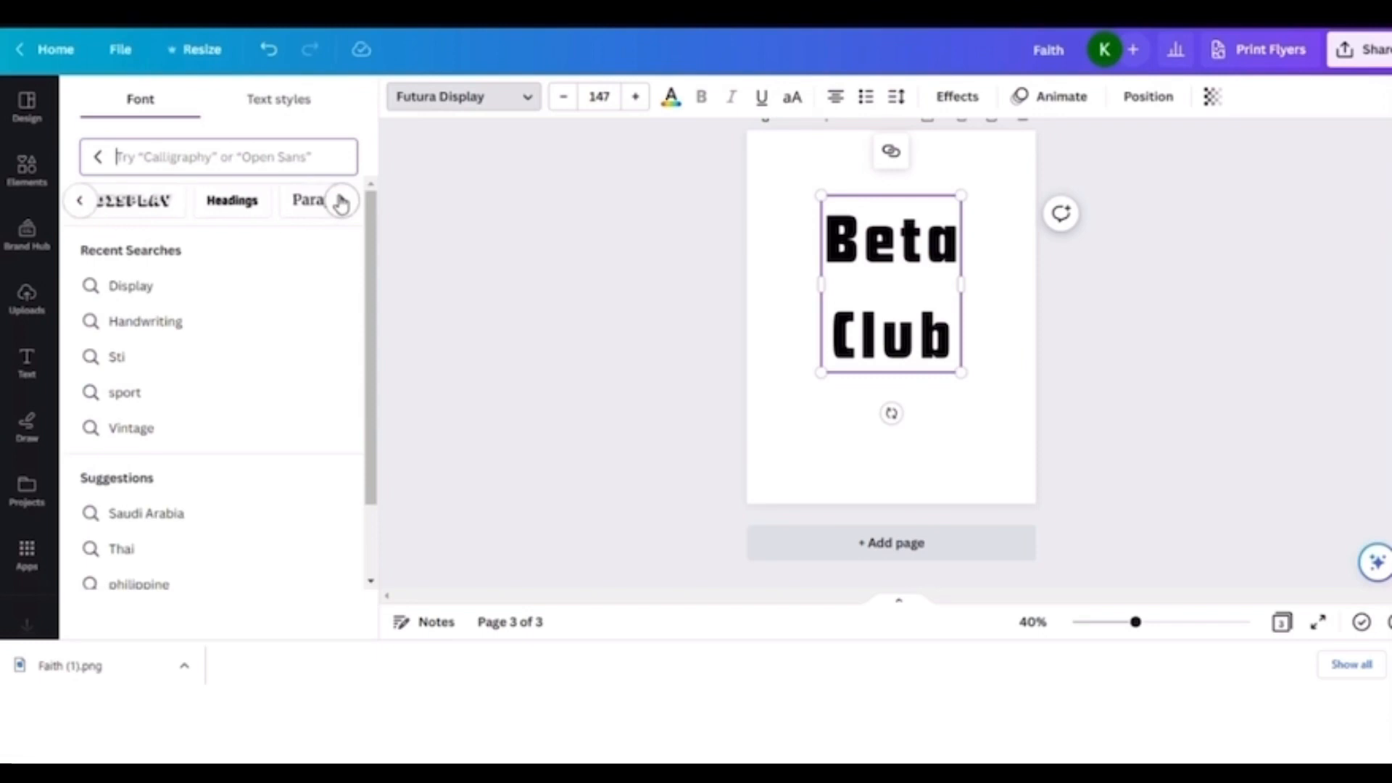
pyautogui.click(340, 203)
pyautogui.click(341, 203)
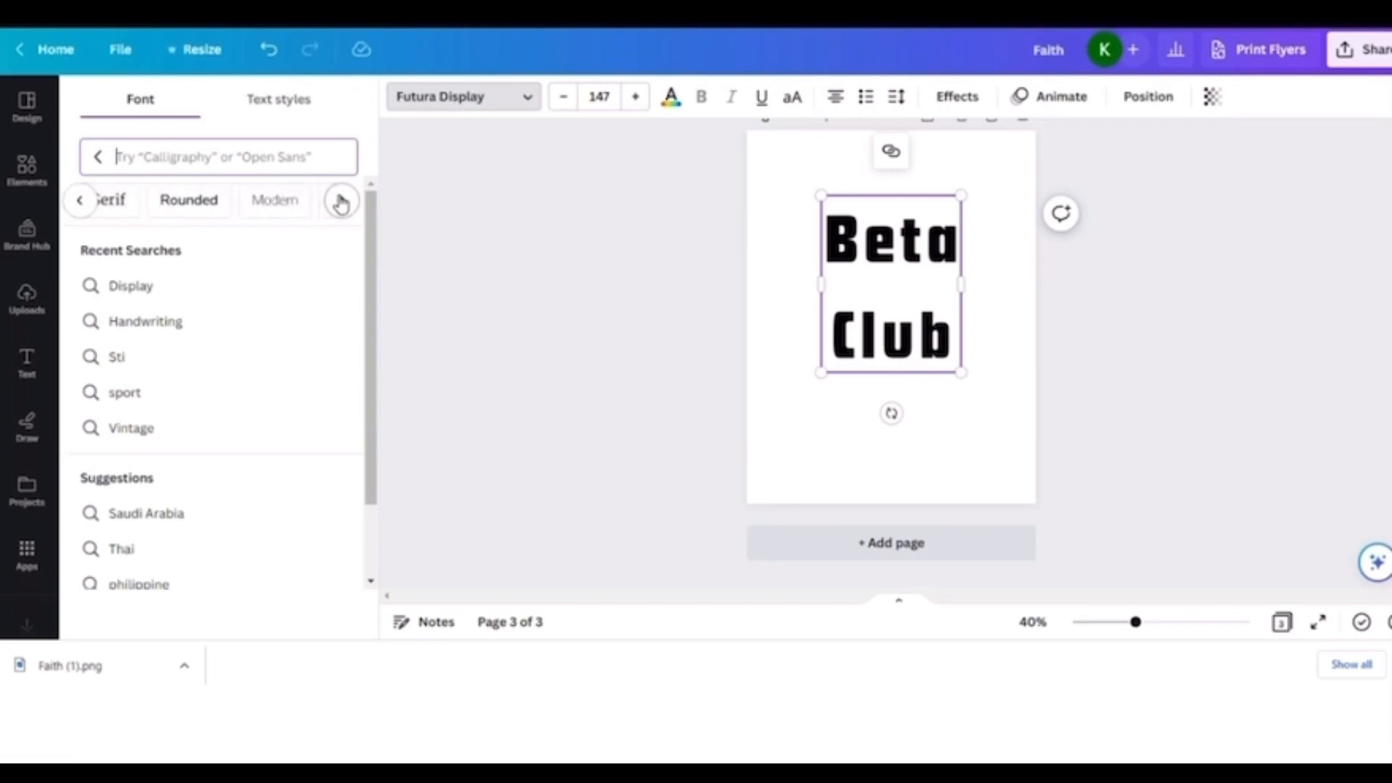
pyautogui.click(341, 203)
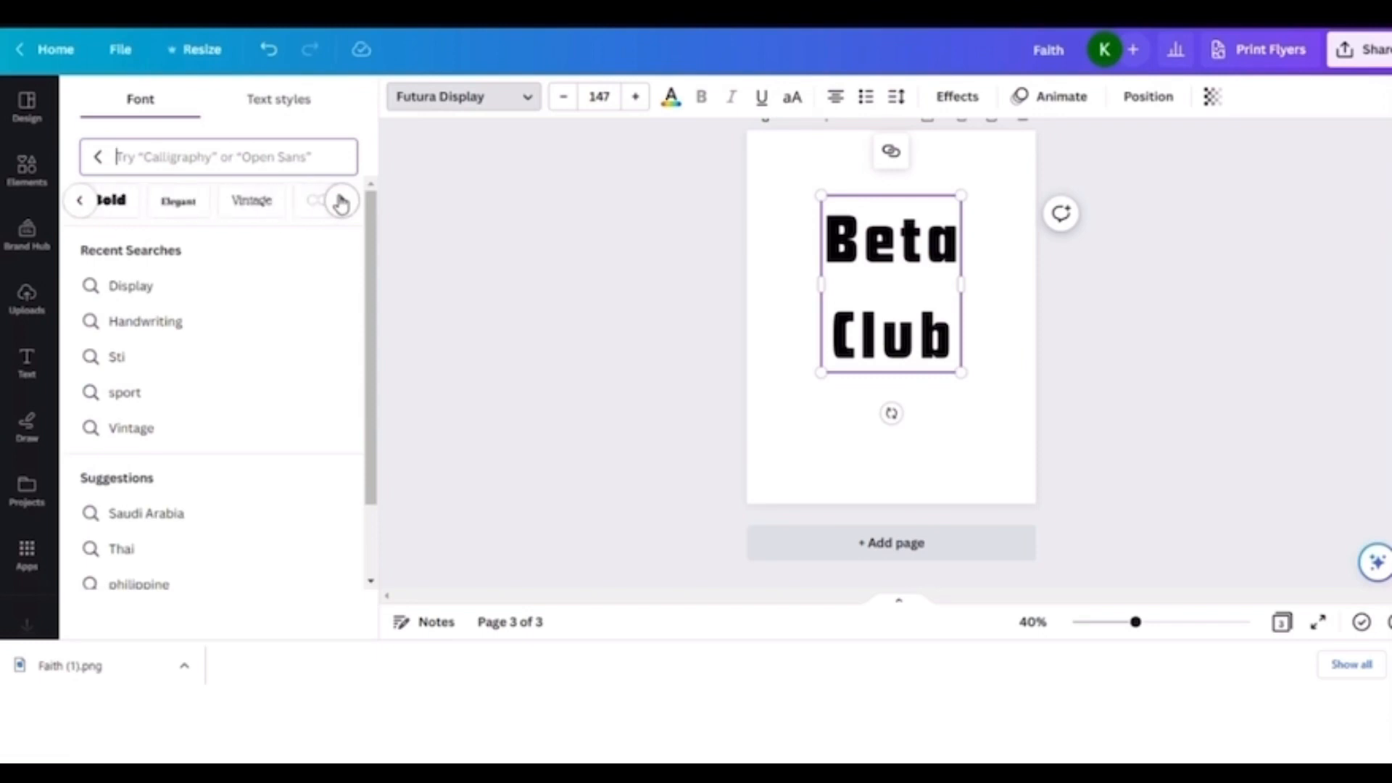
pyautogui.click(114, 201)
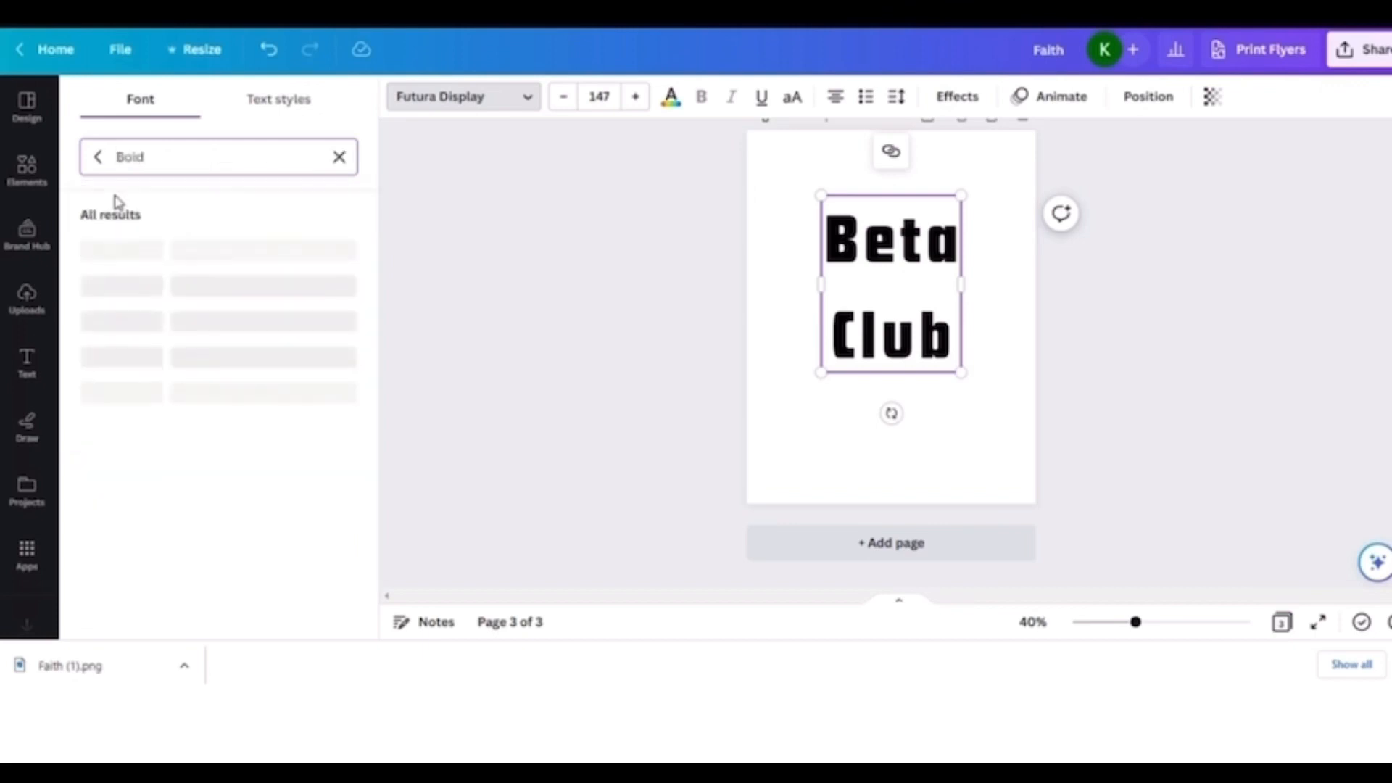
# - Apply the Gatwick Bold font to the "Beta Club" text and deselect it
pyautogui.moveTo(370, 271); pyautogui.dragTo(369, 330)
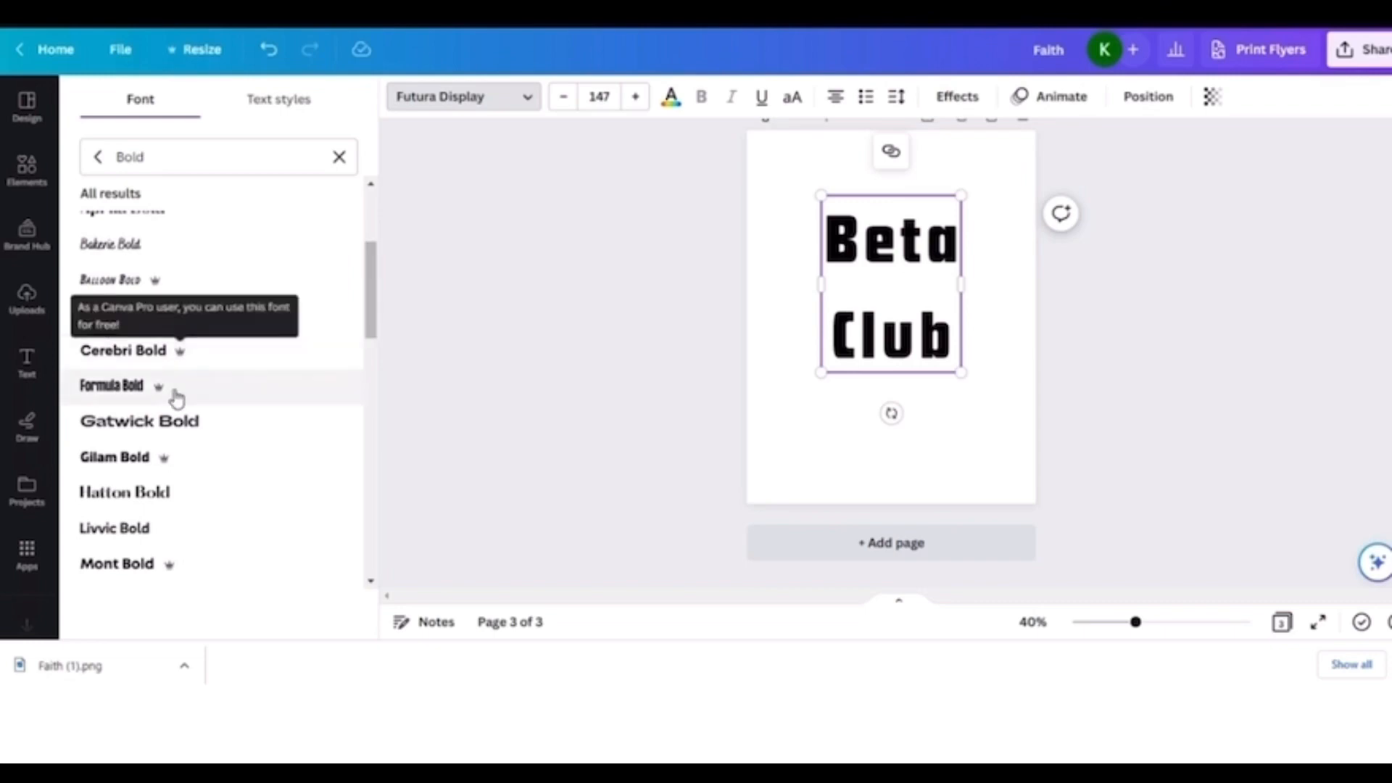
pyautogui.click(177, 424)
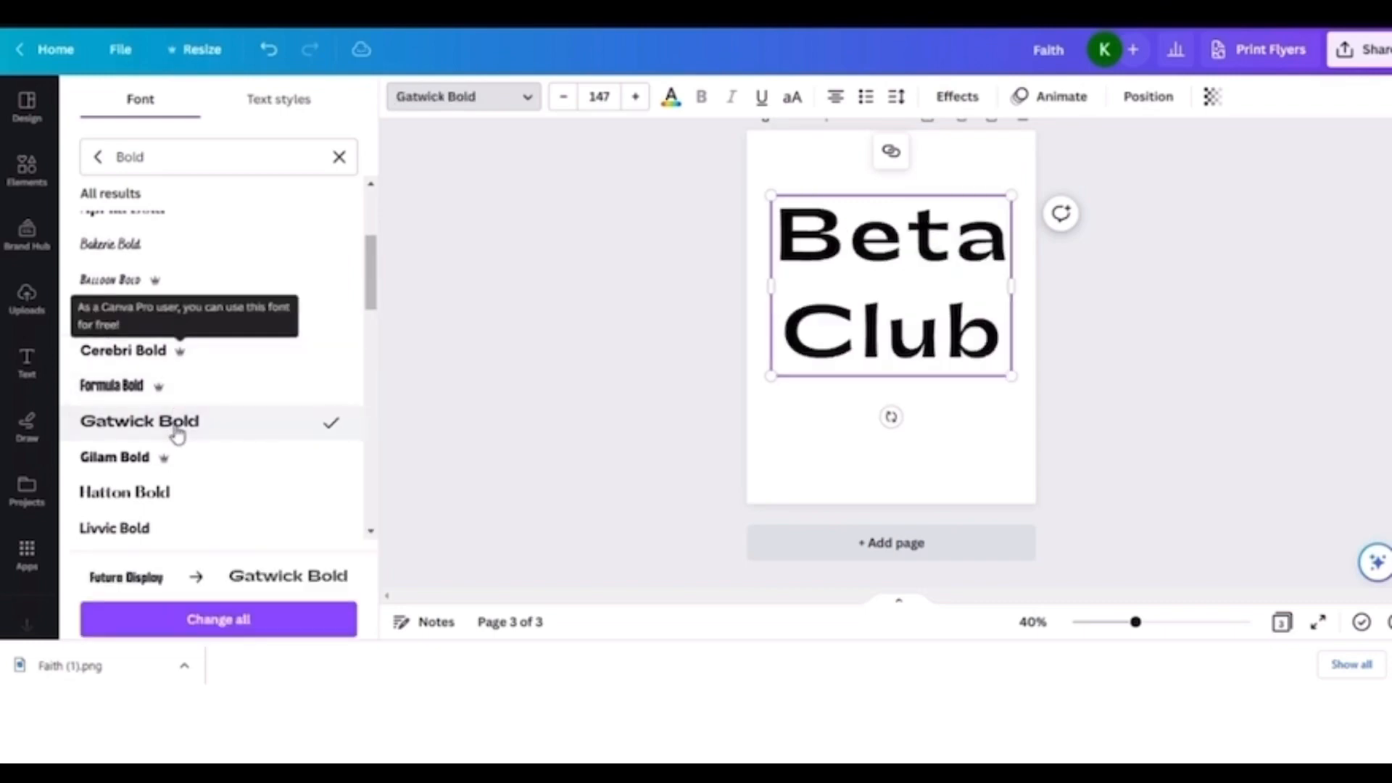
pyautogui.click(583, 425)
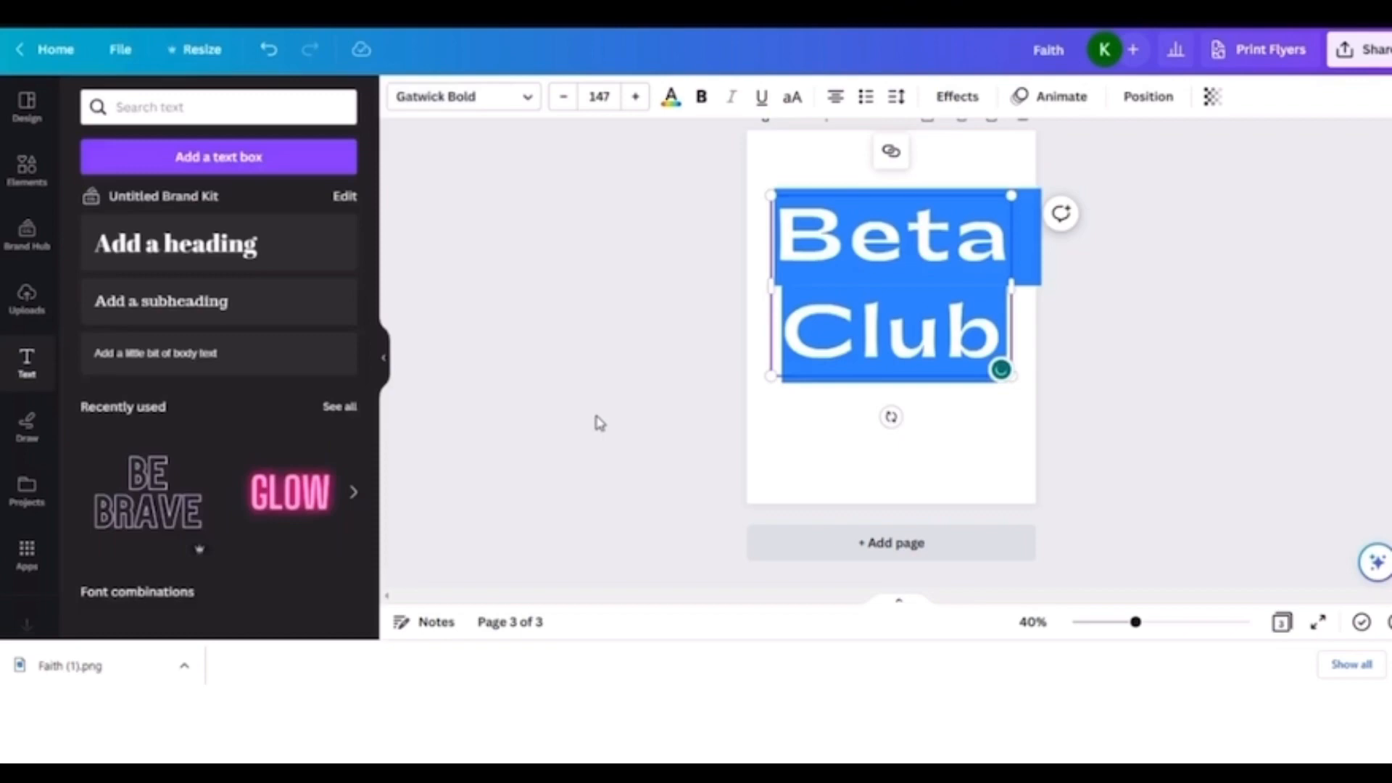
pyautogui.click(884, 438)
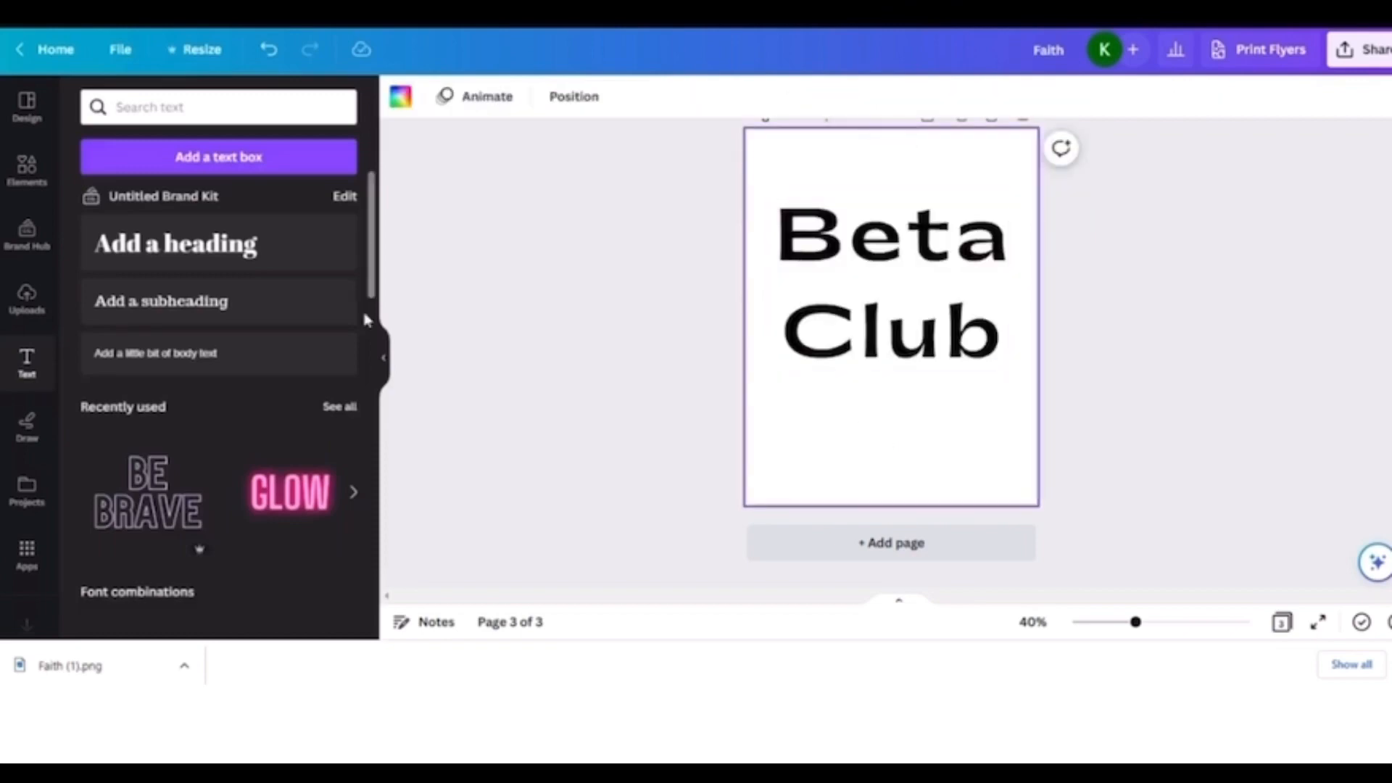
# - Change the "Beta Club" text's font to Rig Solid Bold Halftone and deselect it
pyautogui.click(827, 289)
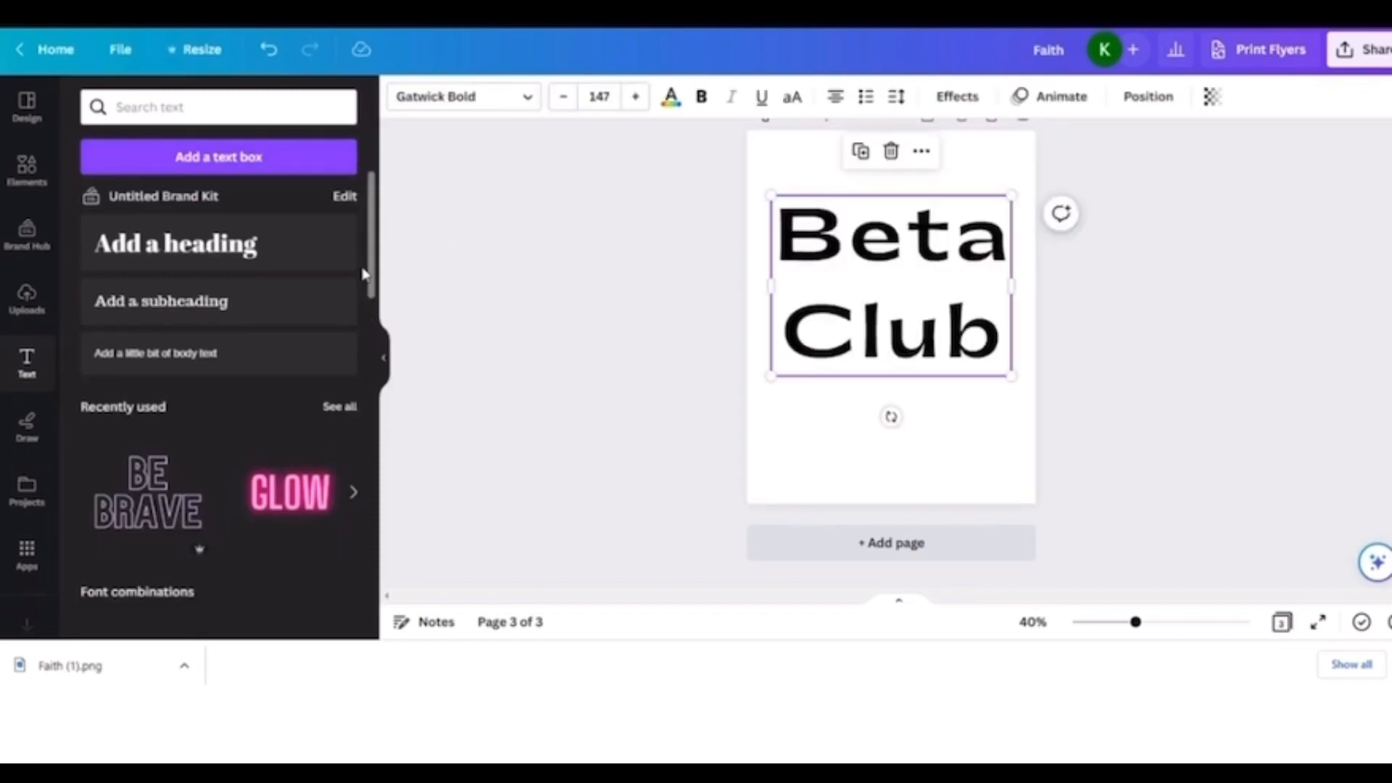
pyautogui.click(526, 97)
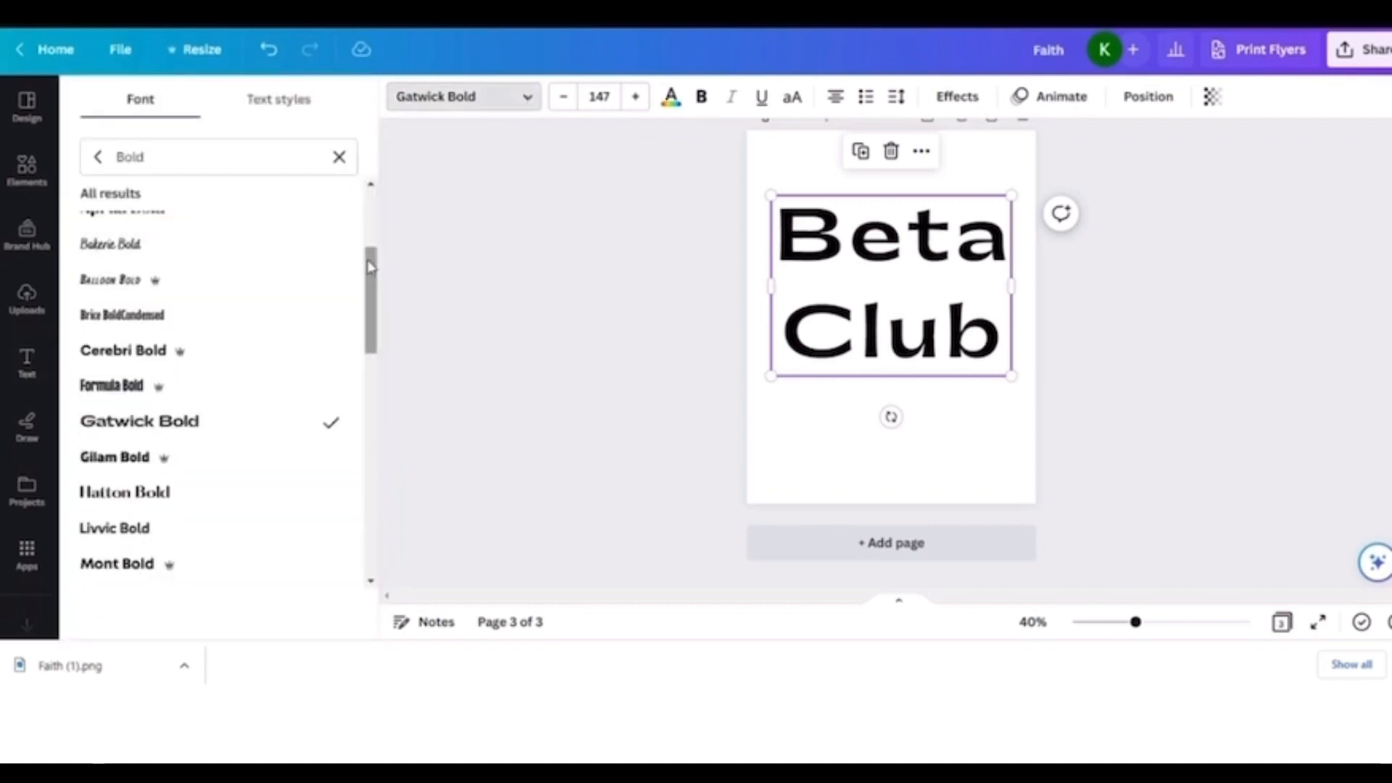
pyautogui.moveTo(370, 294); pyautogui.dragTo(374, 459)
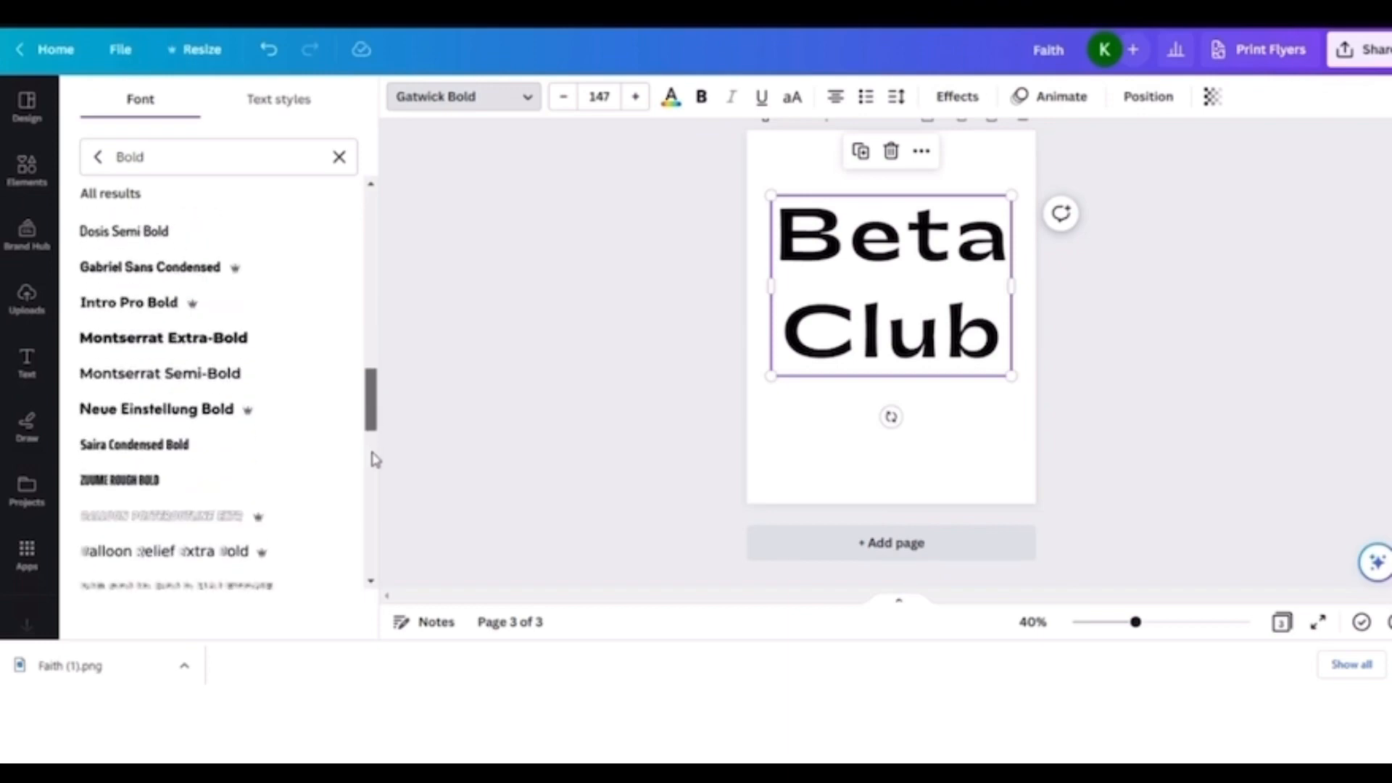
pyautogui.moveTo(374, 459); pyautogui.dragTo(377, 500)
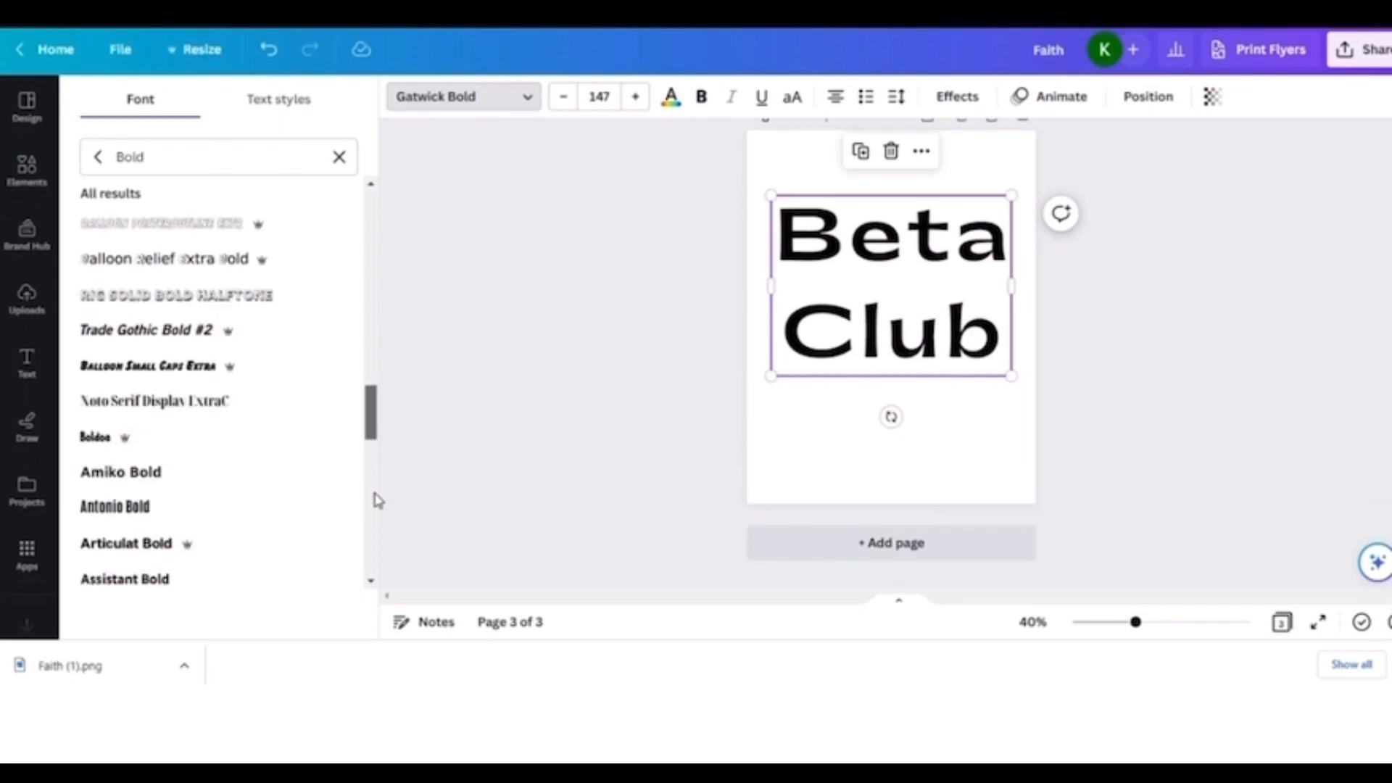
pyautogui.click(199, 294)
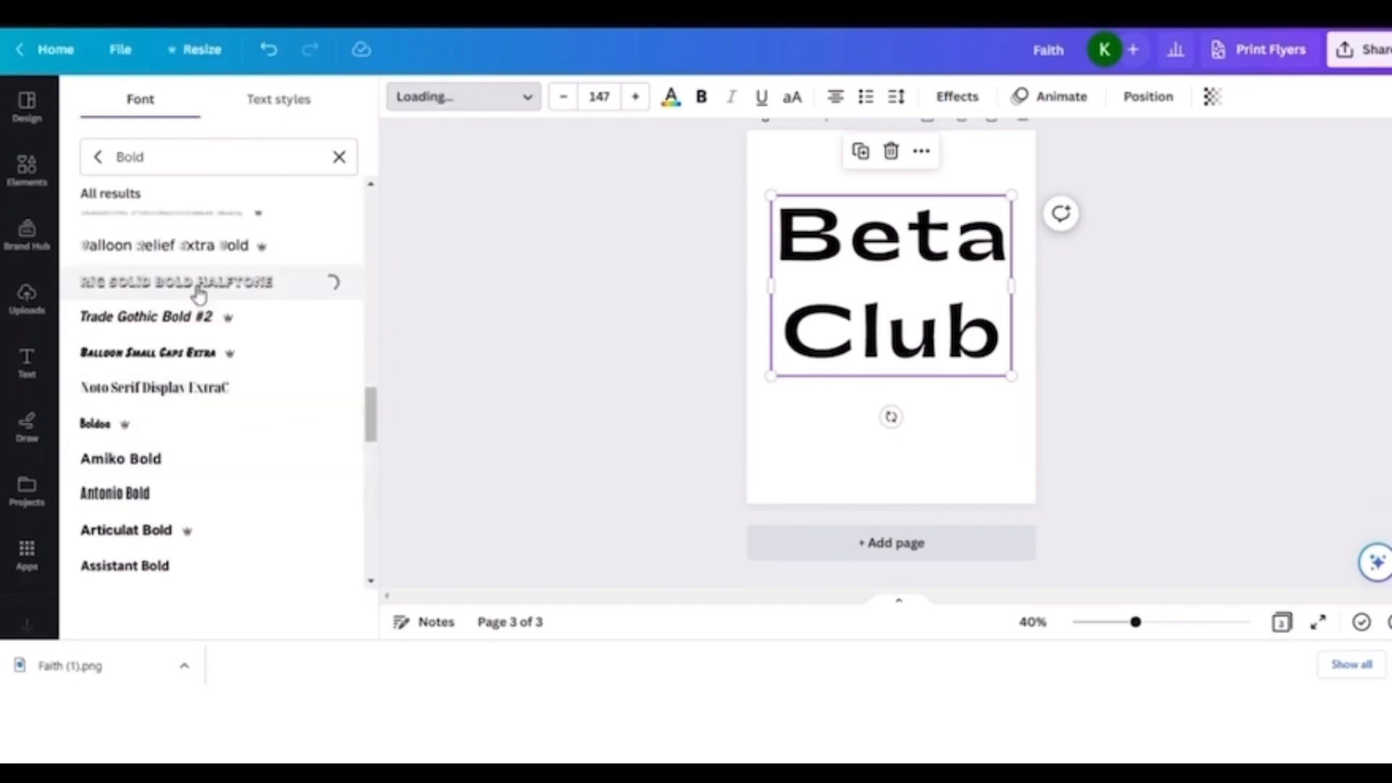
pyautogui.click(758, 398)
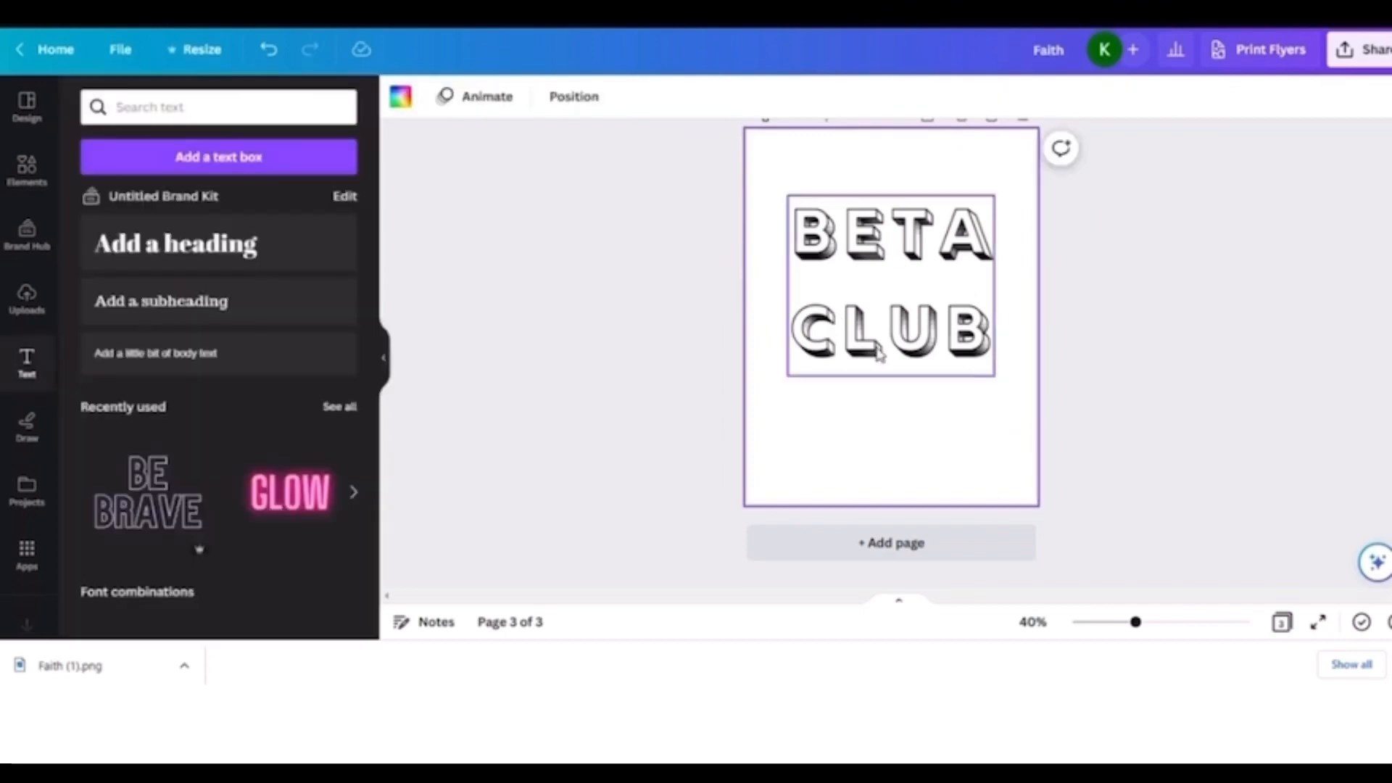
# - Set the "Beta Club" text's line spacing to 0.9 and its letter spacing to 0
pyautogui.click(879, 353)
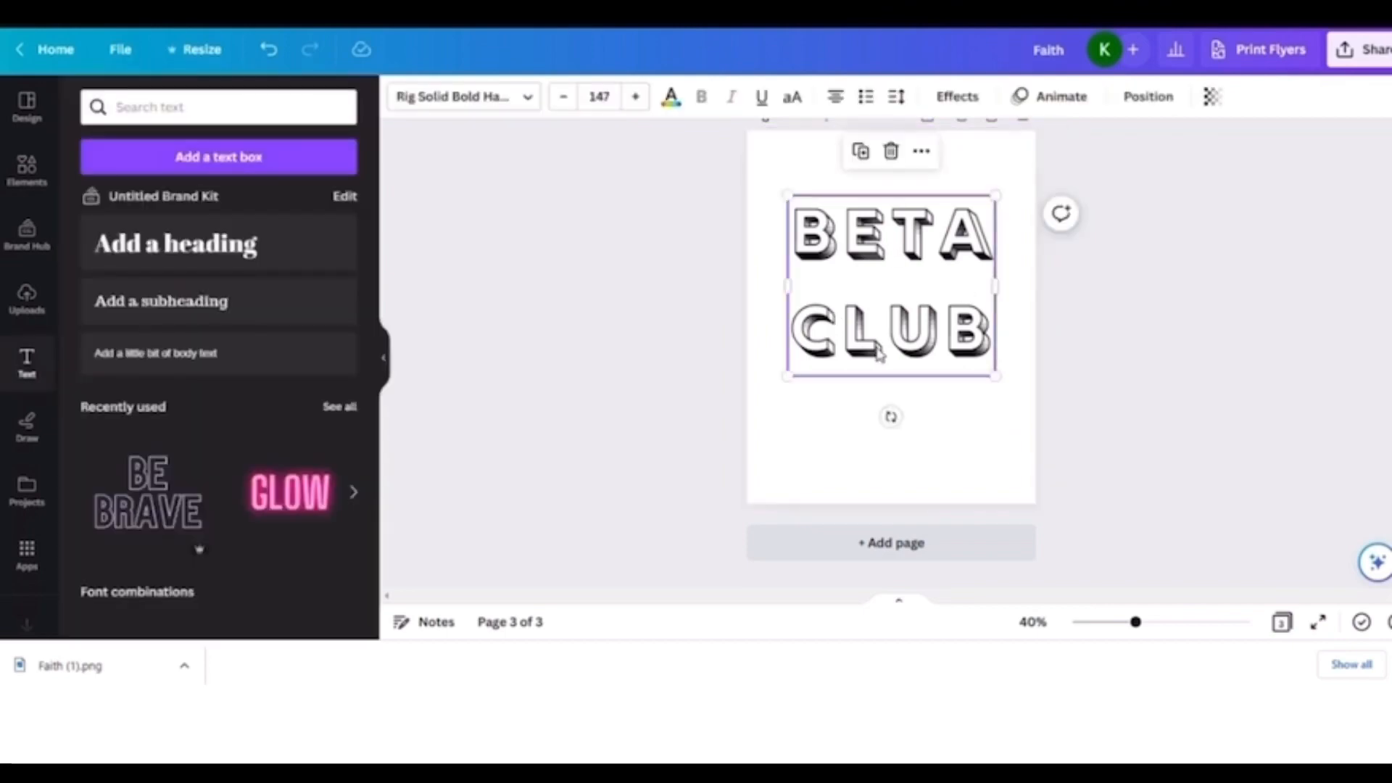
pyautogui.click(896, 96)
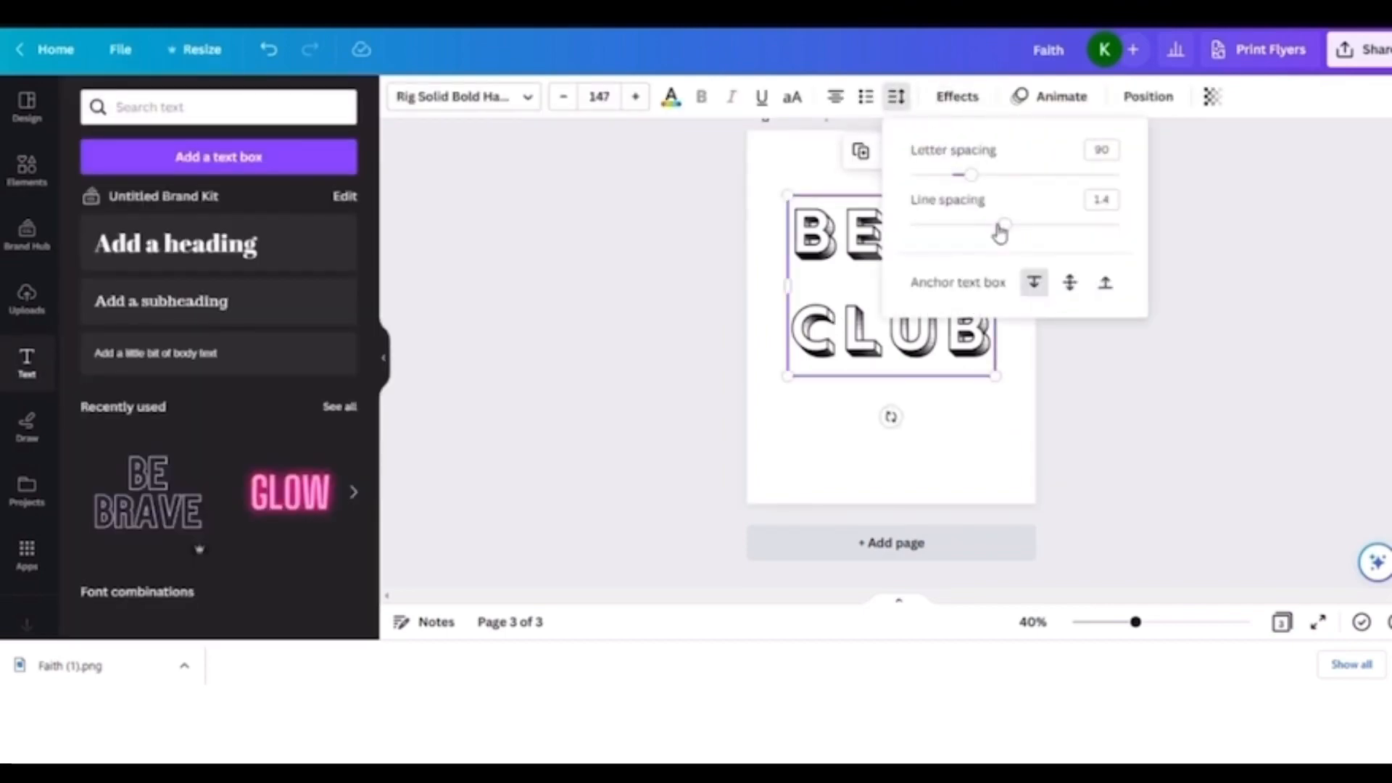
pyautogui.moveTo(1004, 230); pyautogui.dragTo(954, 242)
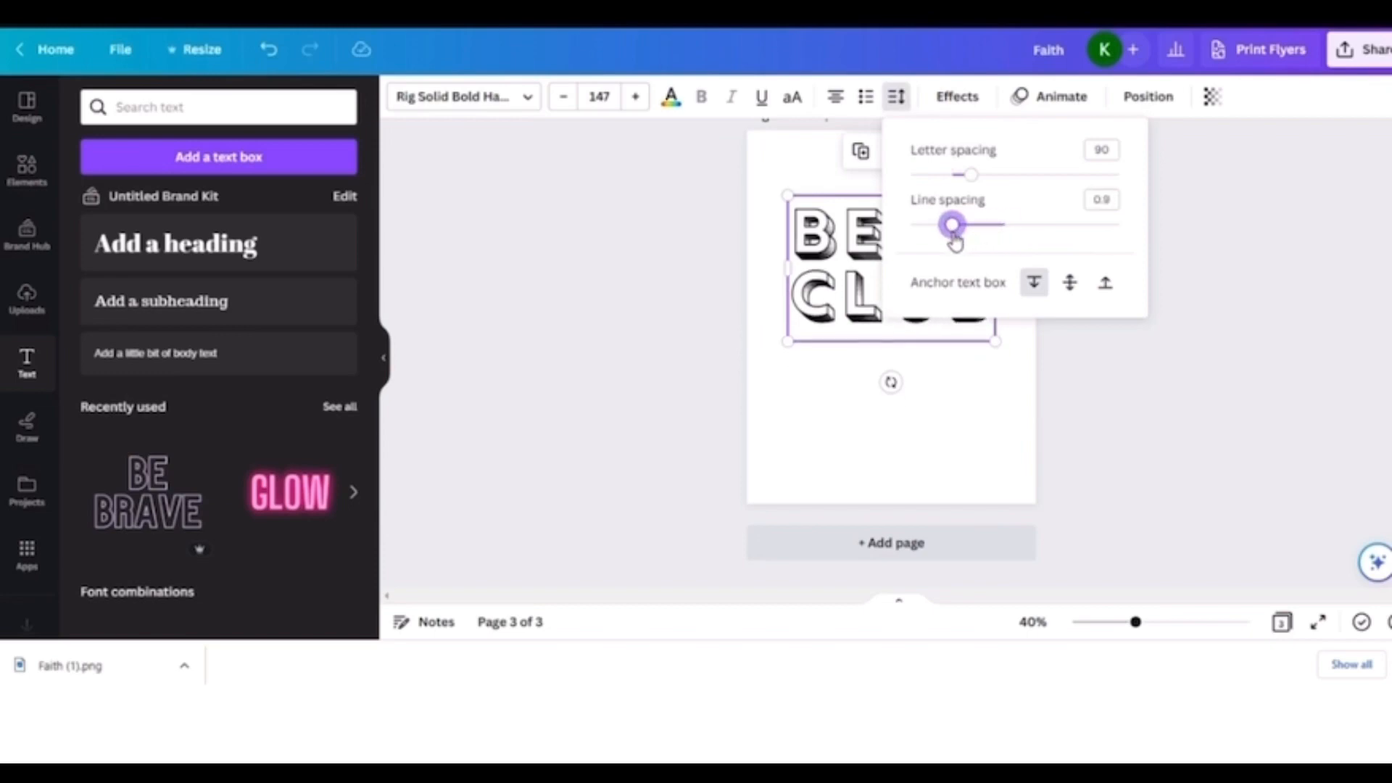
pyautogui.moveTo(975, 183)
pyautogui.mouseDown()
pyautogui.moveTo(1059, 186)
pyautogui.moveTo(954, 196)
pyautogui.mouseUp()
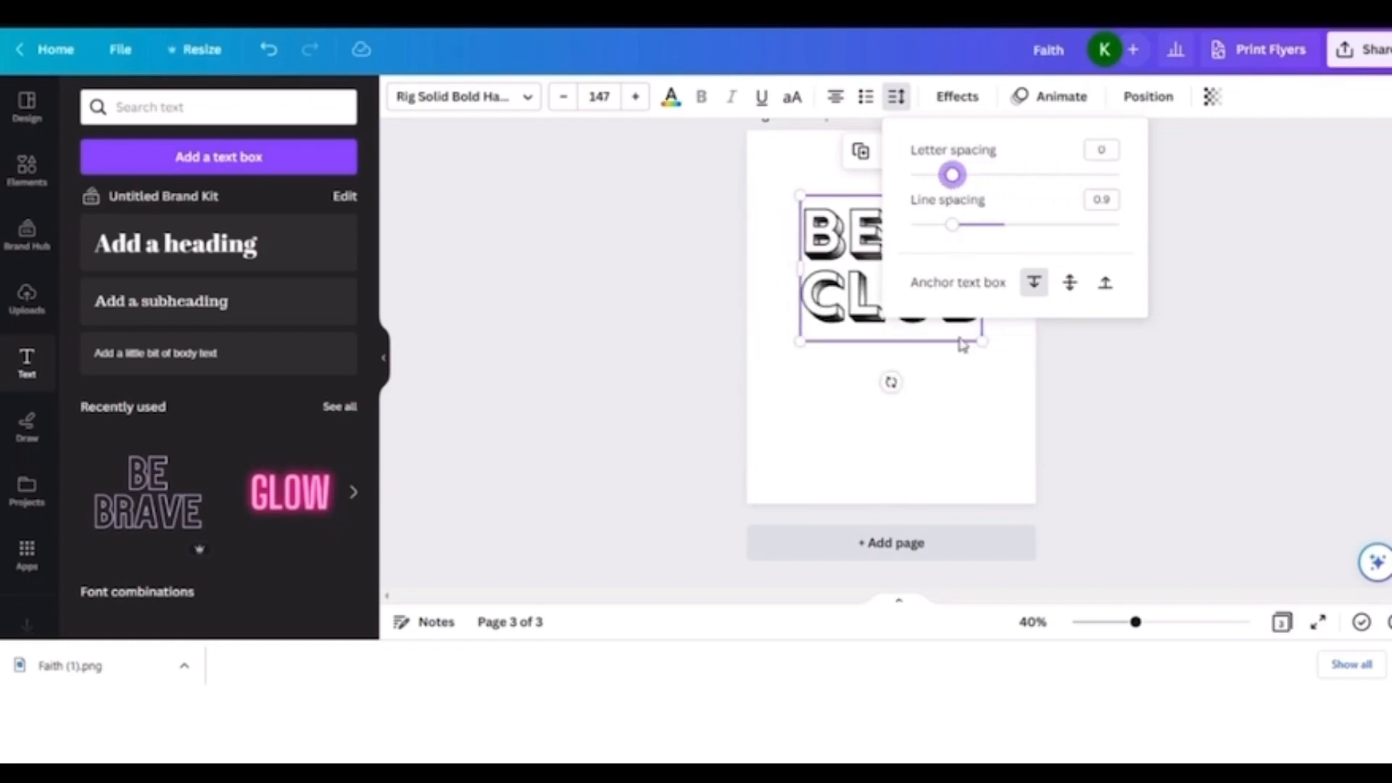
pyautogui.click(964, 415)
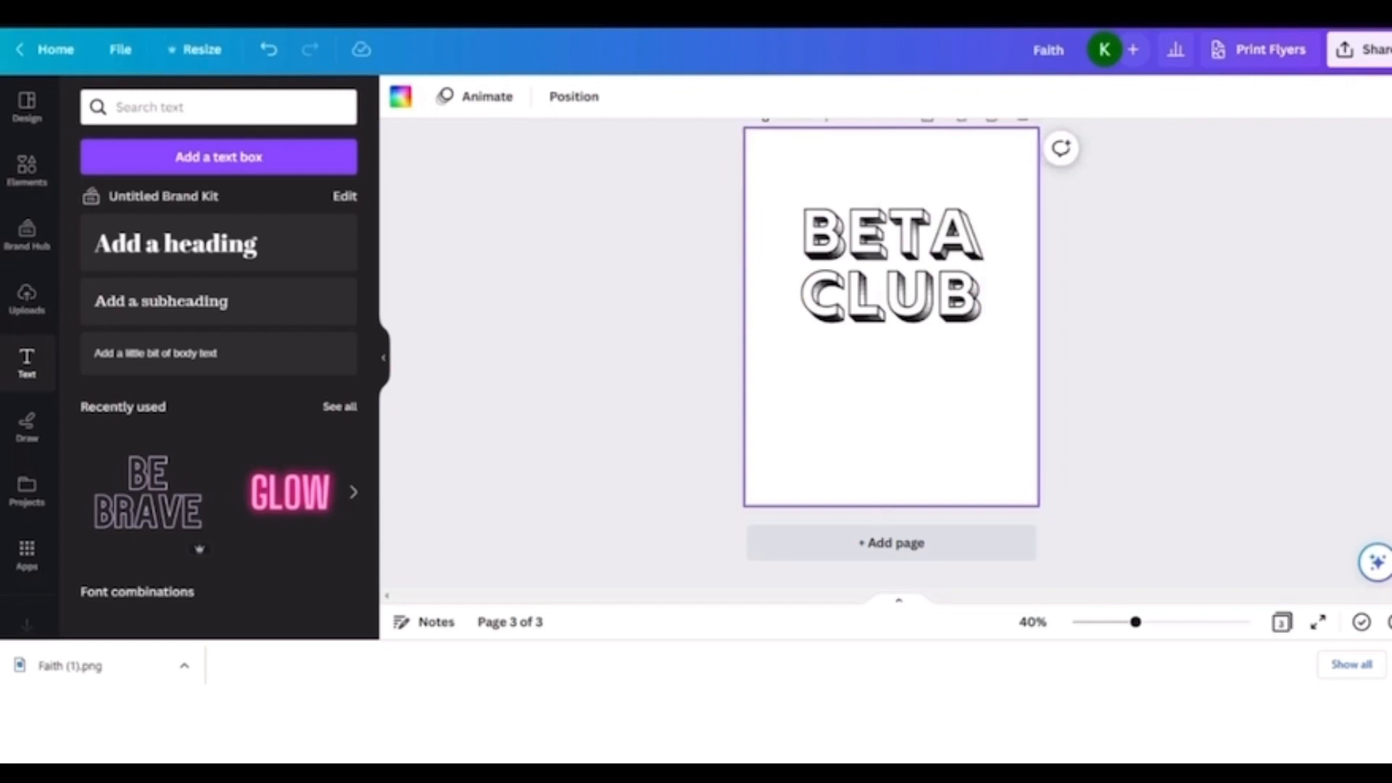
# - Enlarge the "Beta Club" text to size 199 and center it horizontally in the upper part of the page
pyautogui.click(891, 266)
pyautogui.click(855, 428)
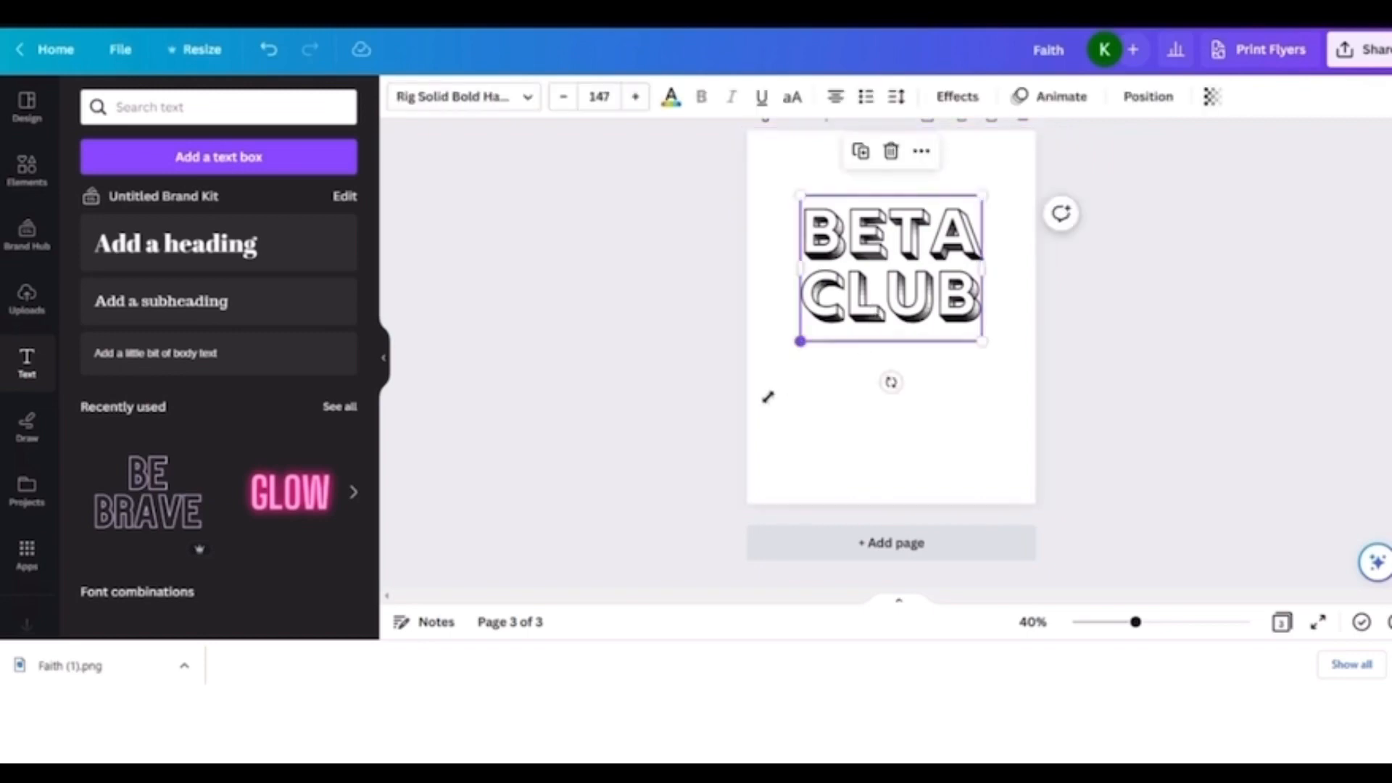
pyautogui.moveTo(767, 397); pyautogui.dragTo(758, 432)
pyautogui.moveTo(857, 320); pyautogui.dragTo(891, 321)
# - Download only page 3 of the design as a PNG file
pyautogui.click(1363, 53)
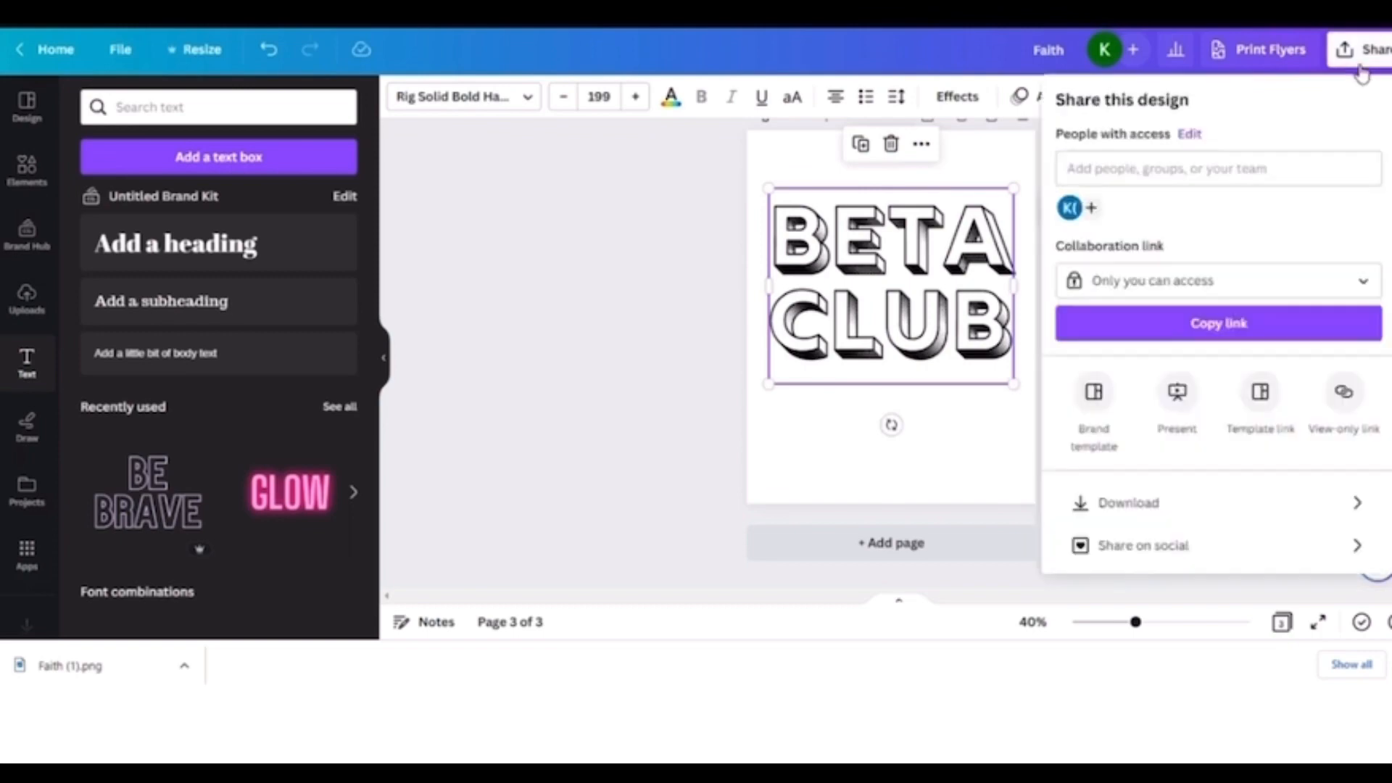
pyautogui.click(1132, 513)
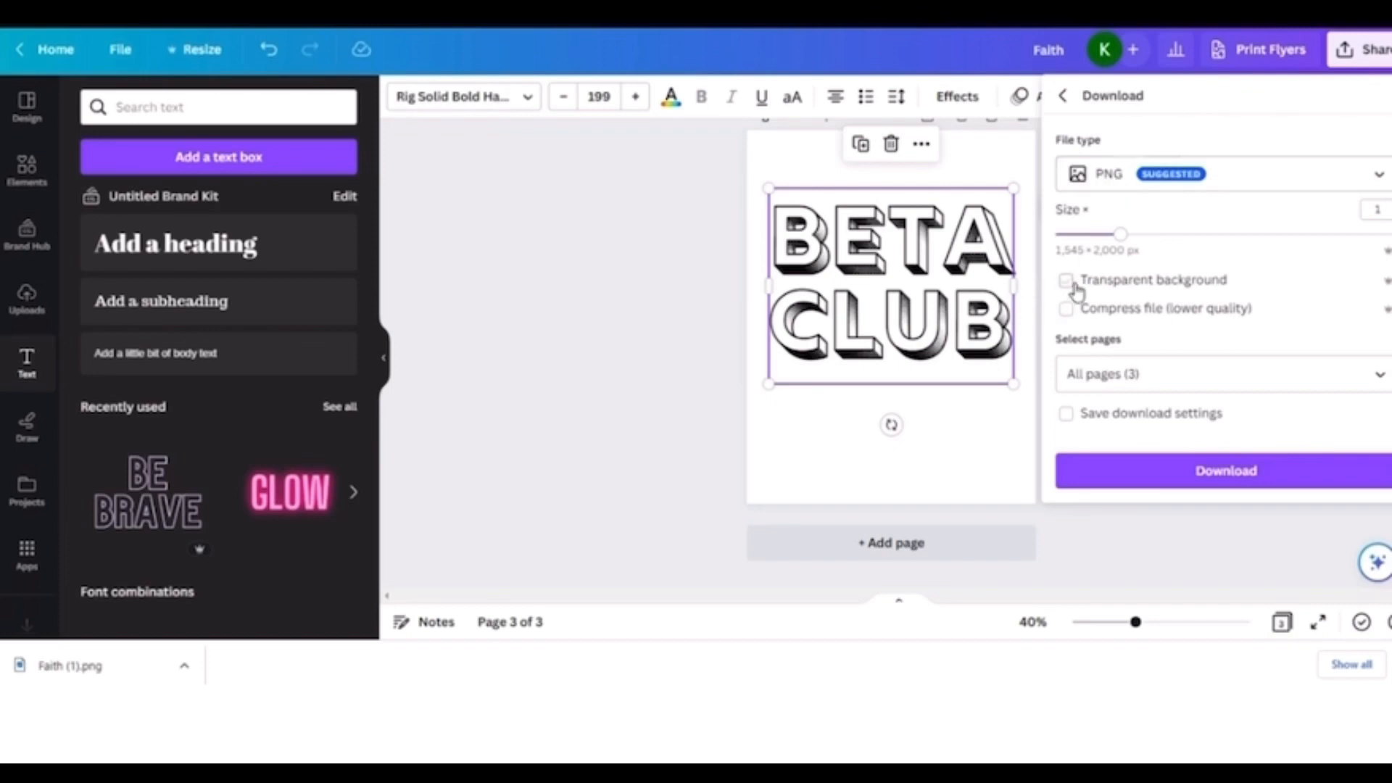
pyautogui.click(1378, 374)
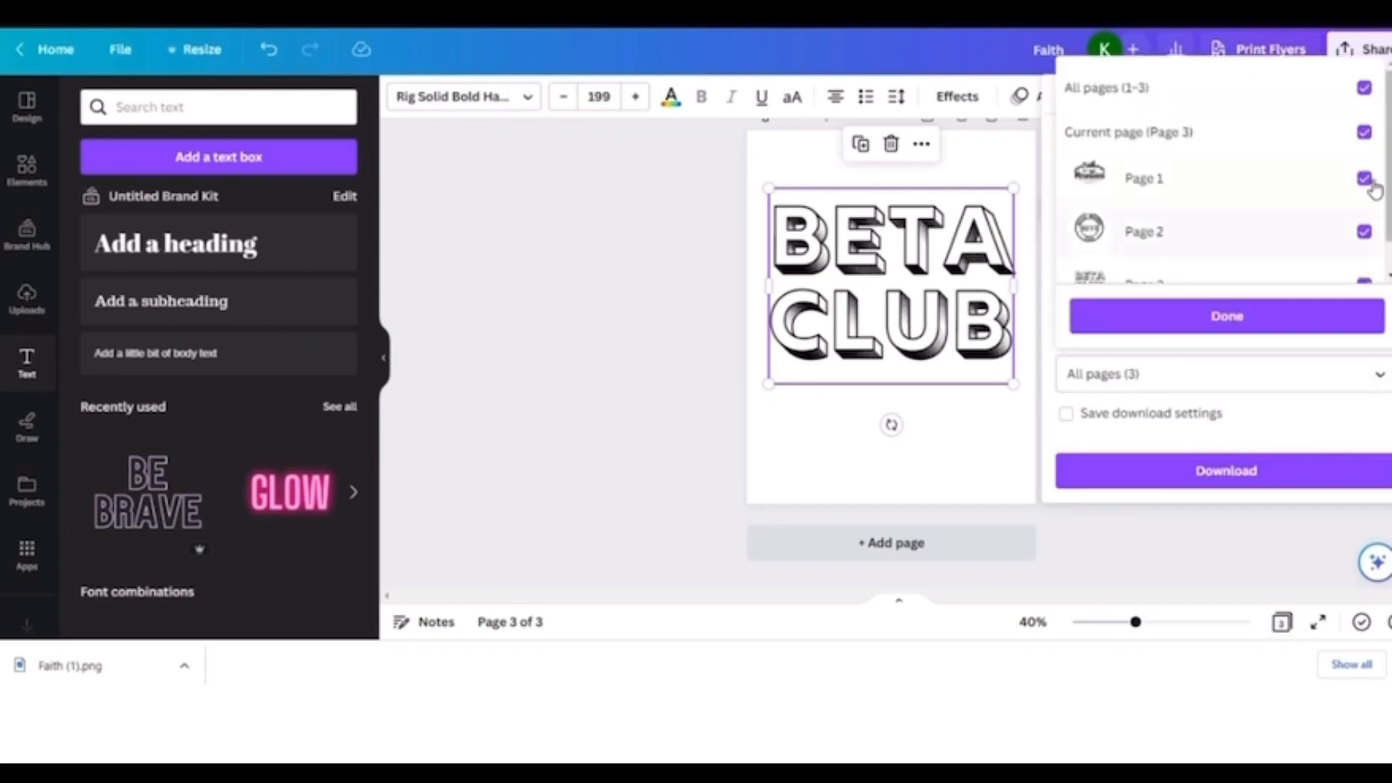
pyautogui.click(1363, 88)
pyautogui.scroll(-1, 1354, 185)
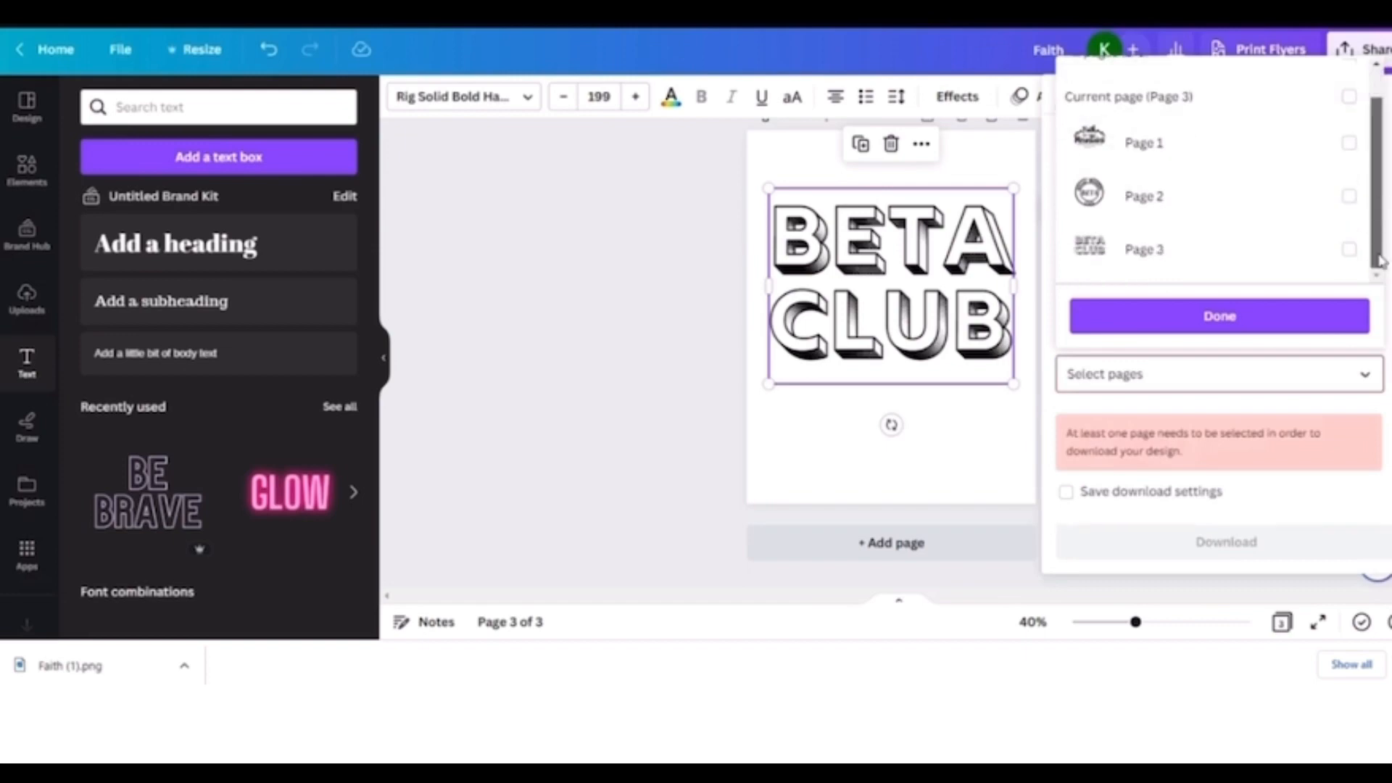
pyautogui.click(1350, 259)
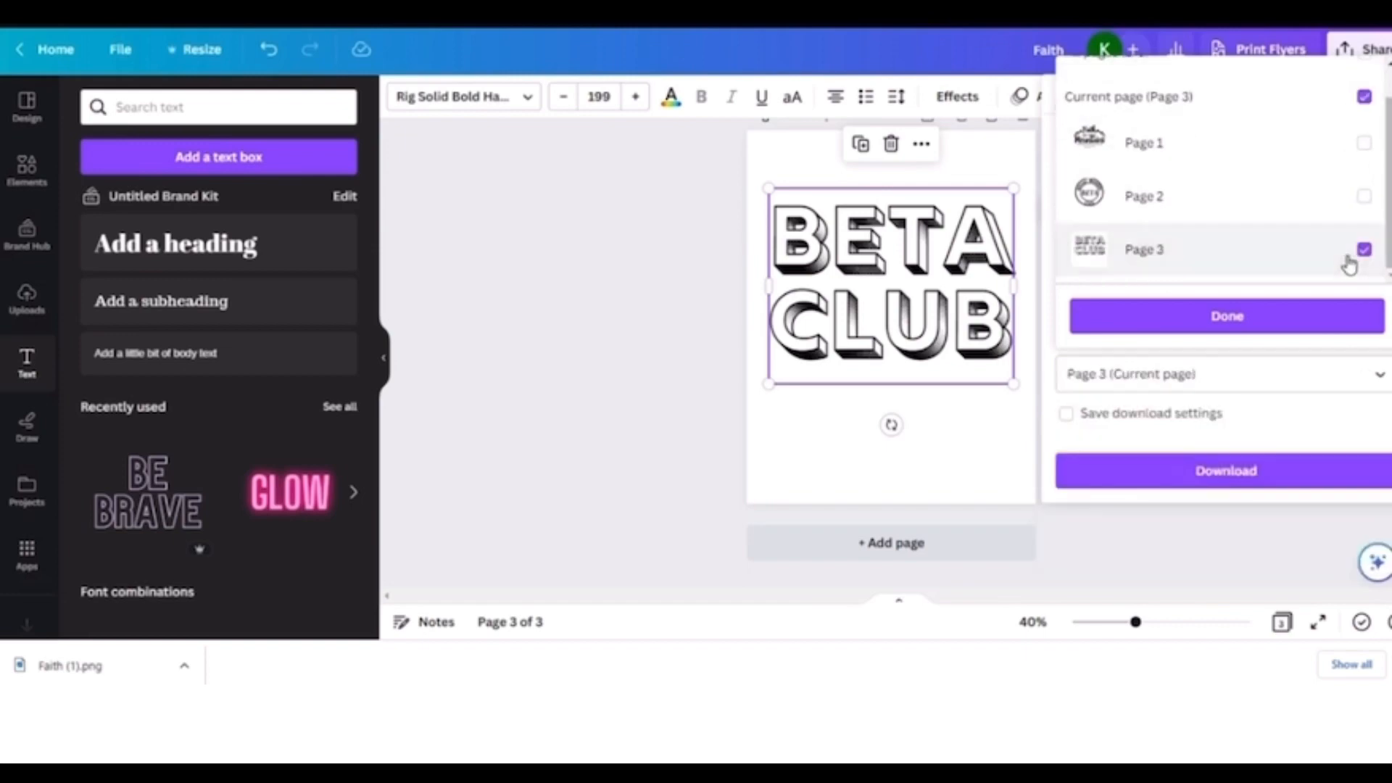
pyautogui.click(1298, 316)
pyautogui.click(1228, 472)
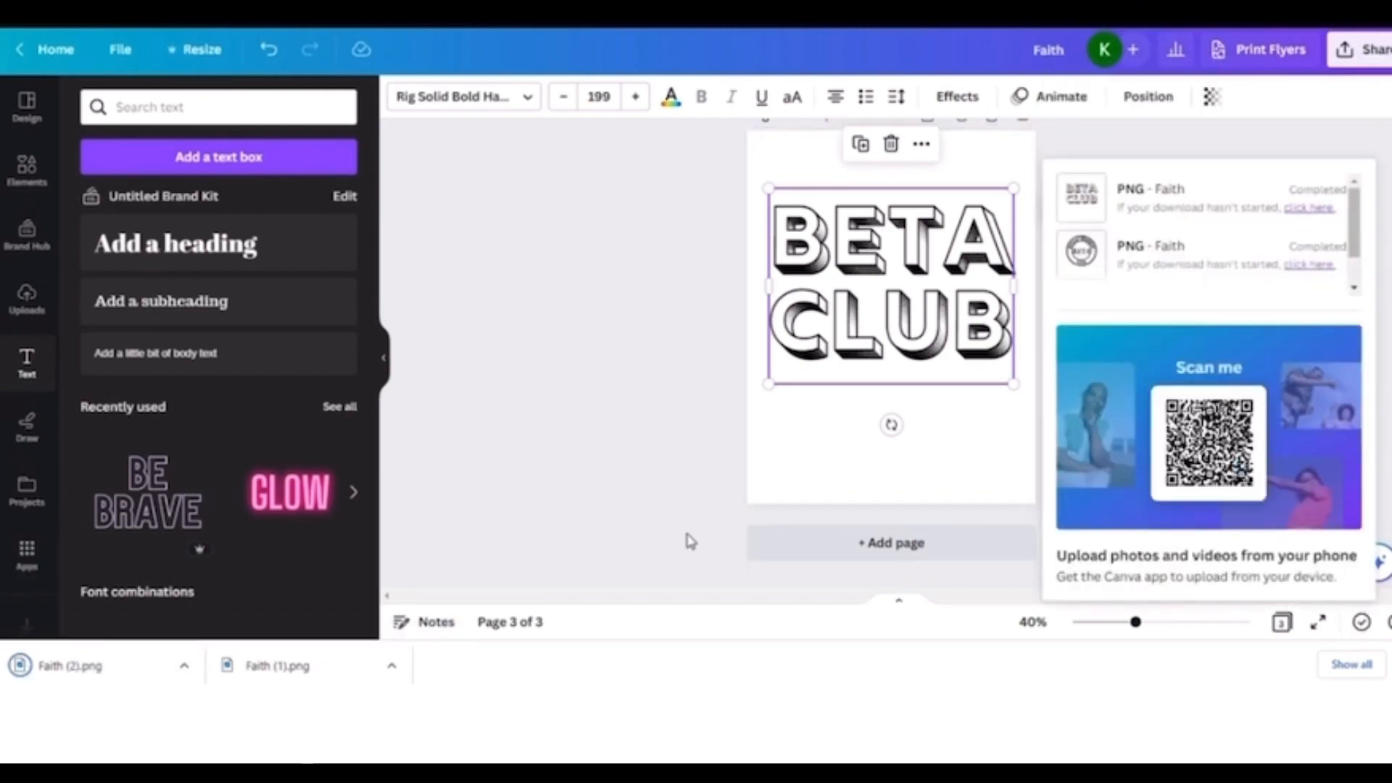
# - Switch to File Explorer, check the downloaded "Beta Club" image in the Downloads folder, and minimize the window
pyautogui.hotkey('alt', 'Tab')
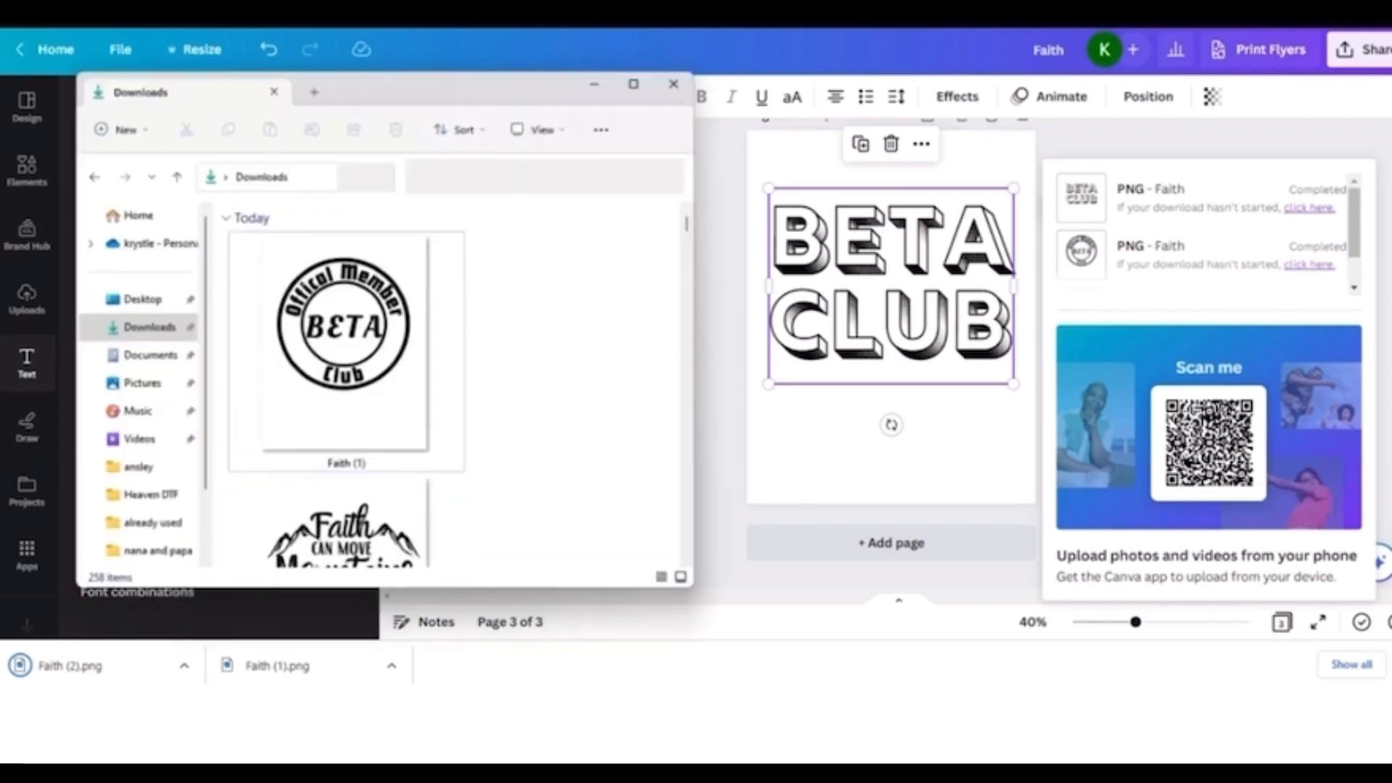
pyautogui.click(138, 321)
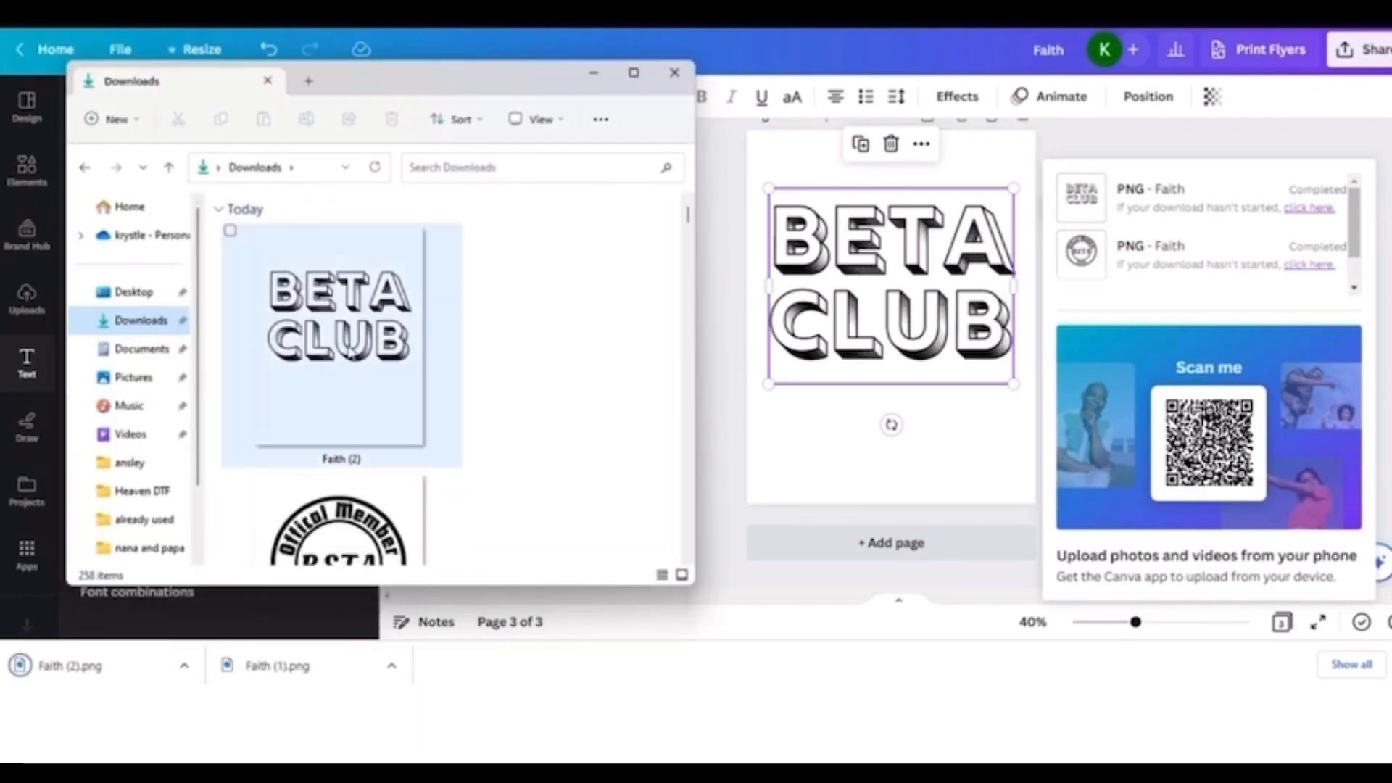
pyautogui.click(596, 76)
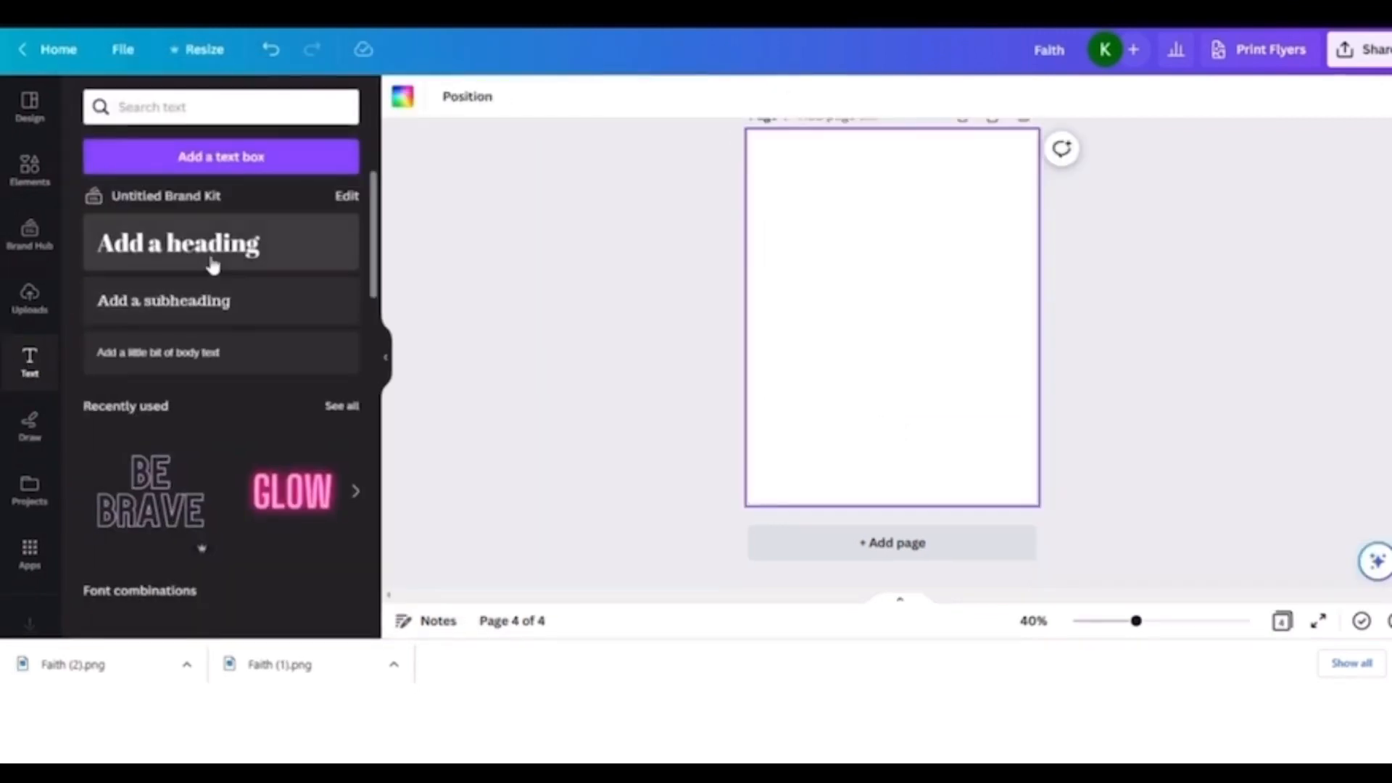
# - Add a heading on the blank page 4 reading "Thanks SO much for watching!"
pyautogui.moveTo(831, 294); pyautogui.dragTo(767, 270)
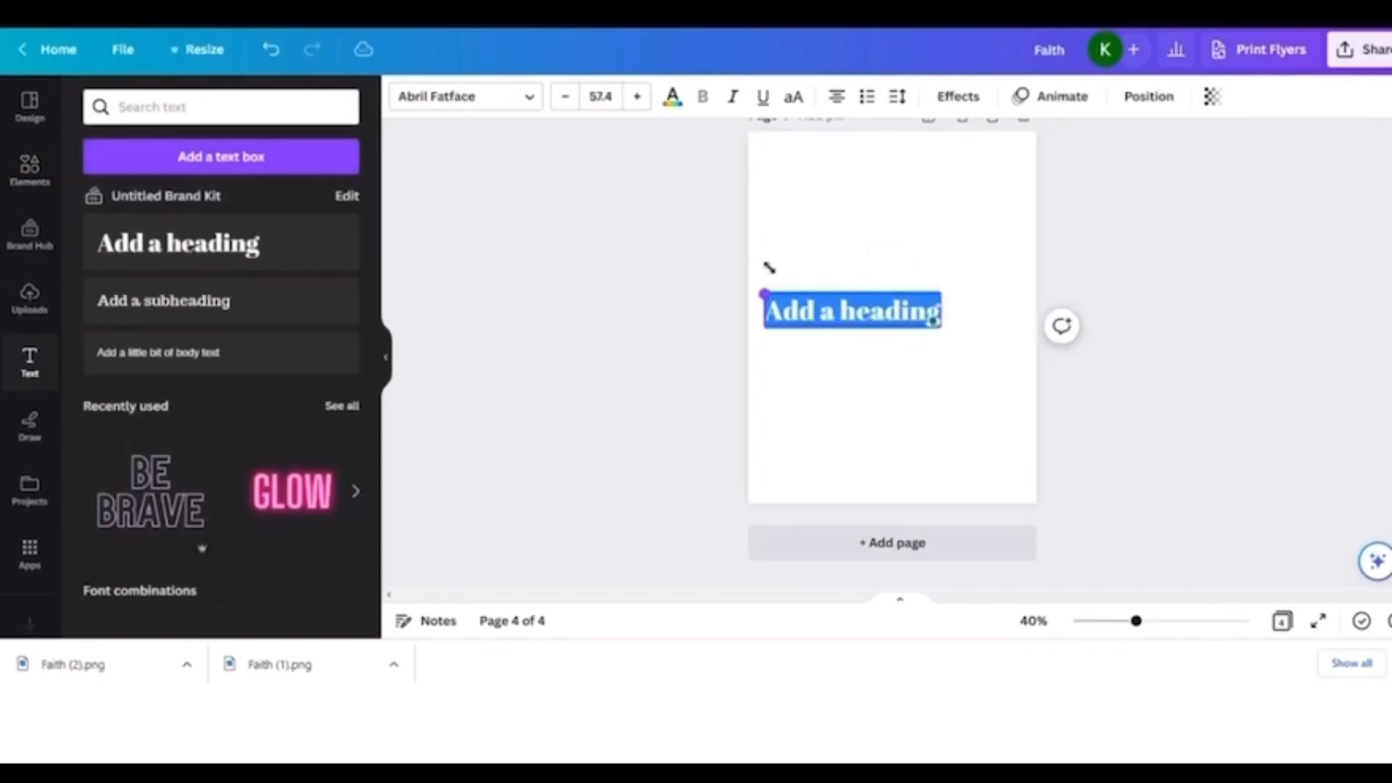
pyautogui.moveTo(908, 352); pyautogui.dragTo(948, 322)
pyautogui.write('Th')
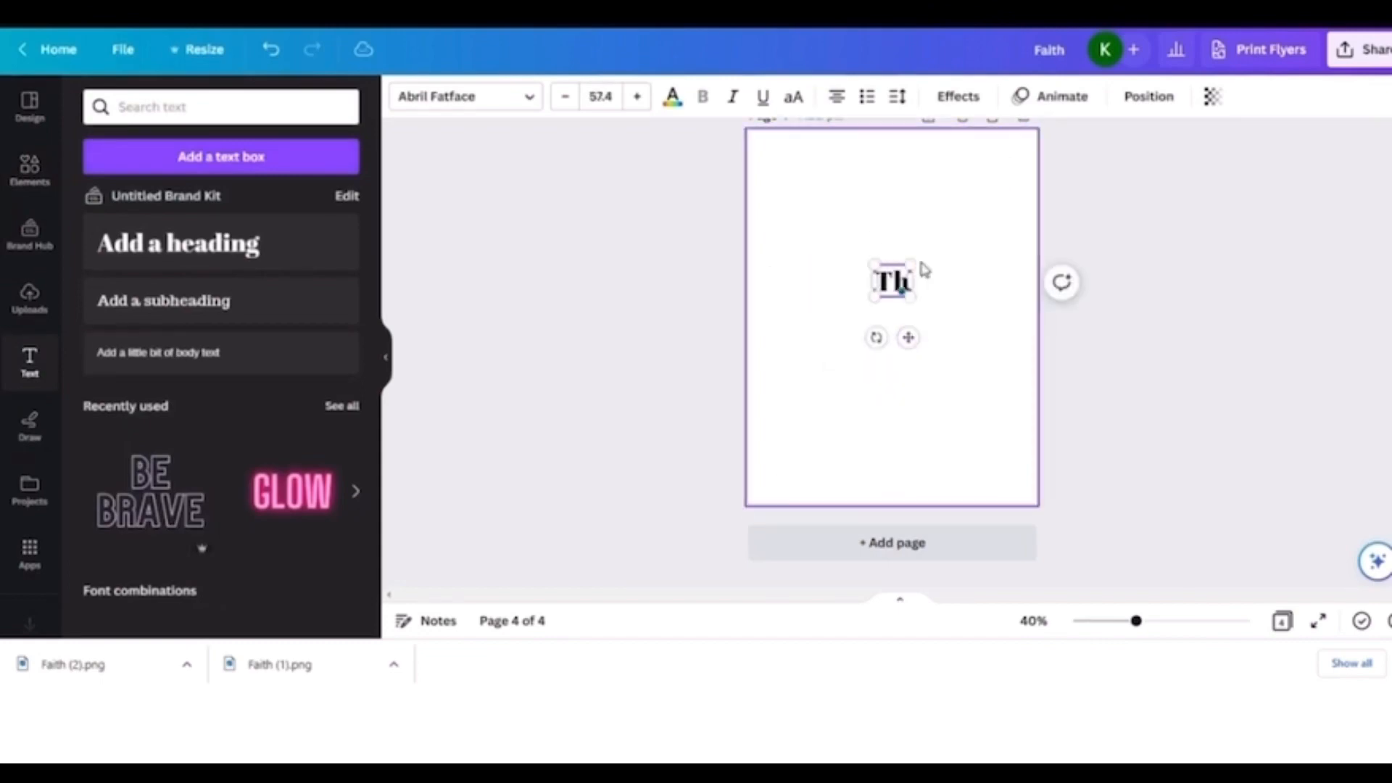
pyautogui.write('anks SO')
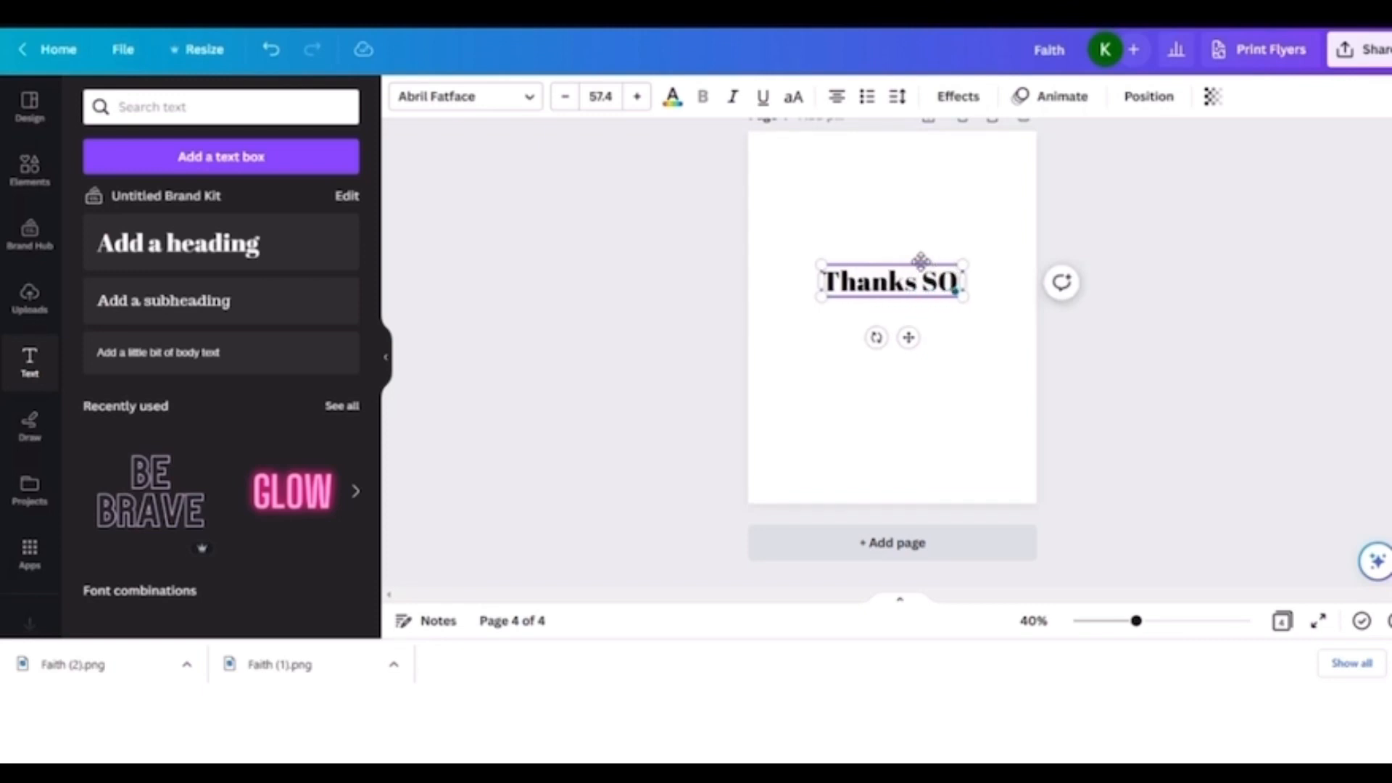
pyautogui.write(' much for watching!')
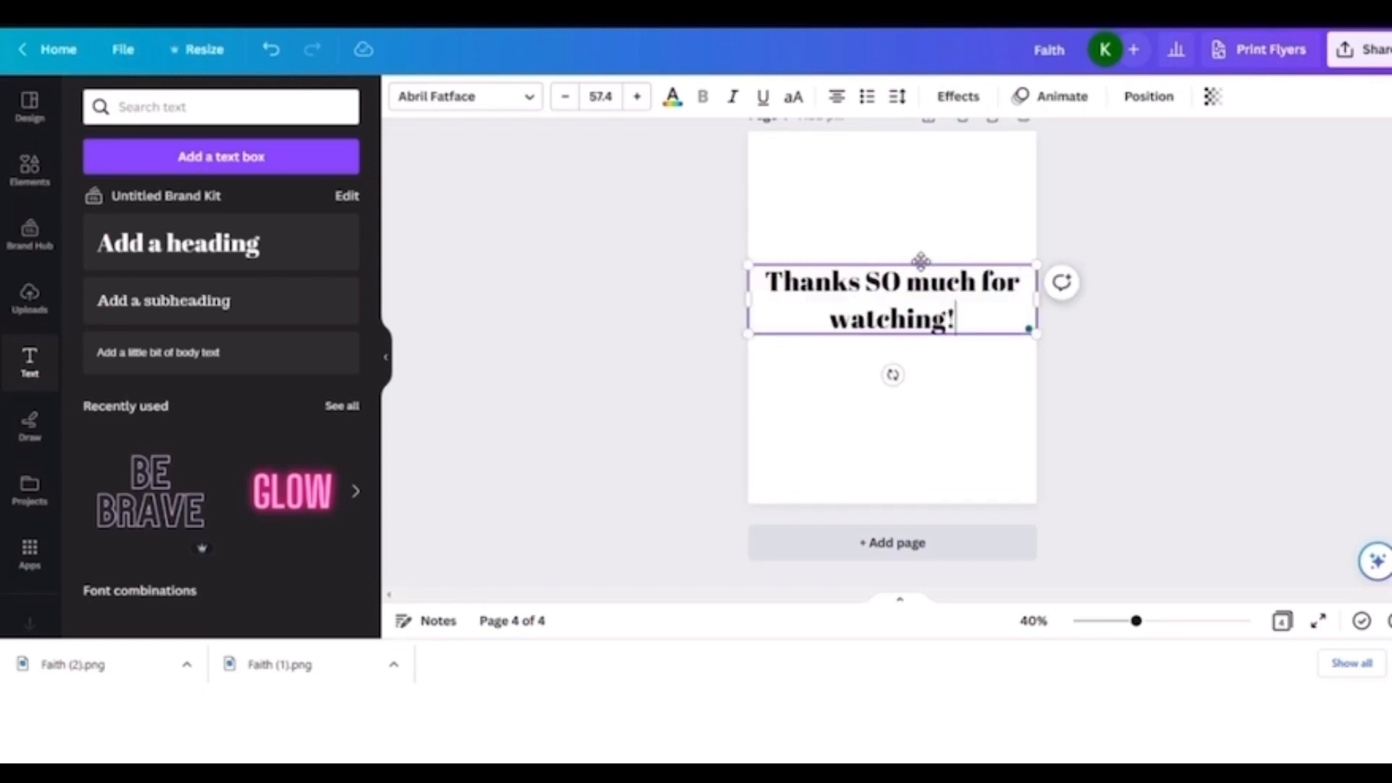
# - Add "Please subscribe to my channel!" on a new line of the heading, followed by an empty line
pyautogui.press('Return')
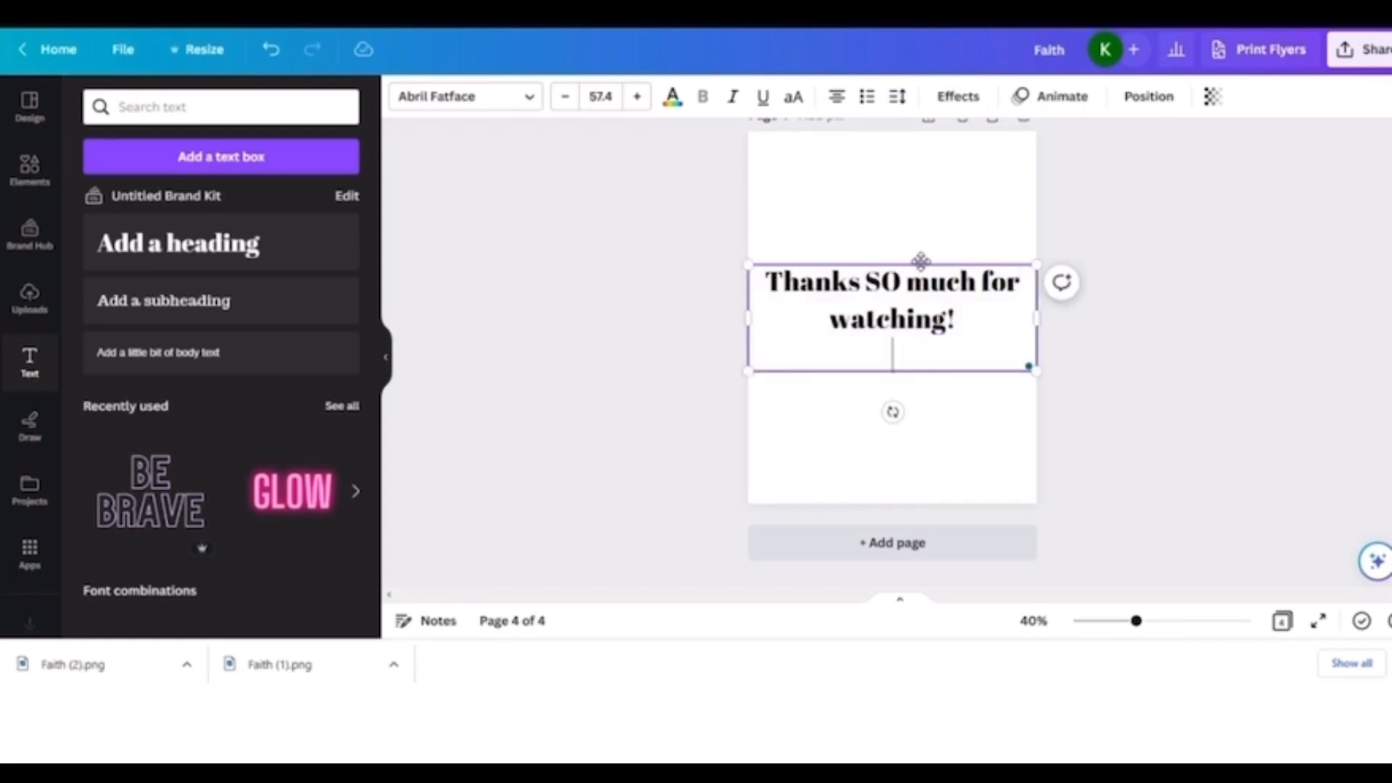
pyautogui.write('Please')
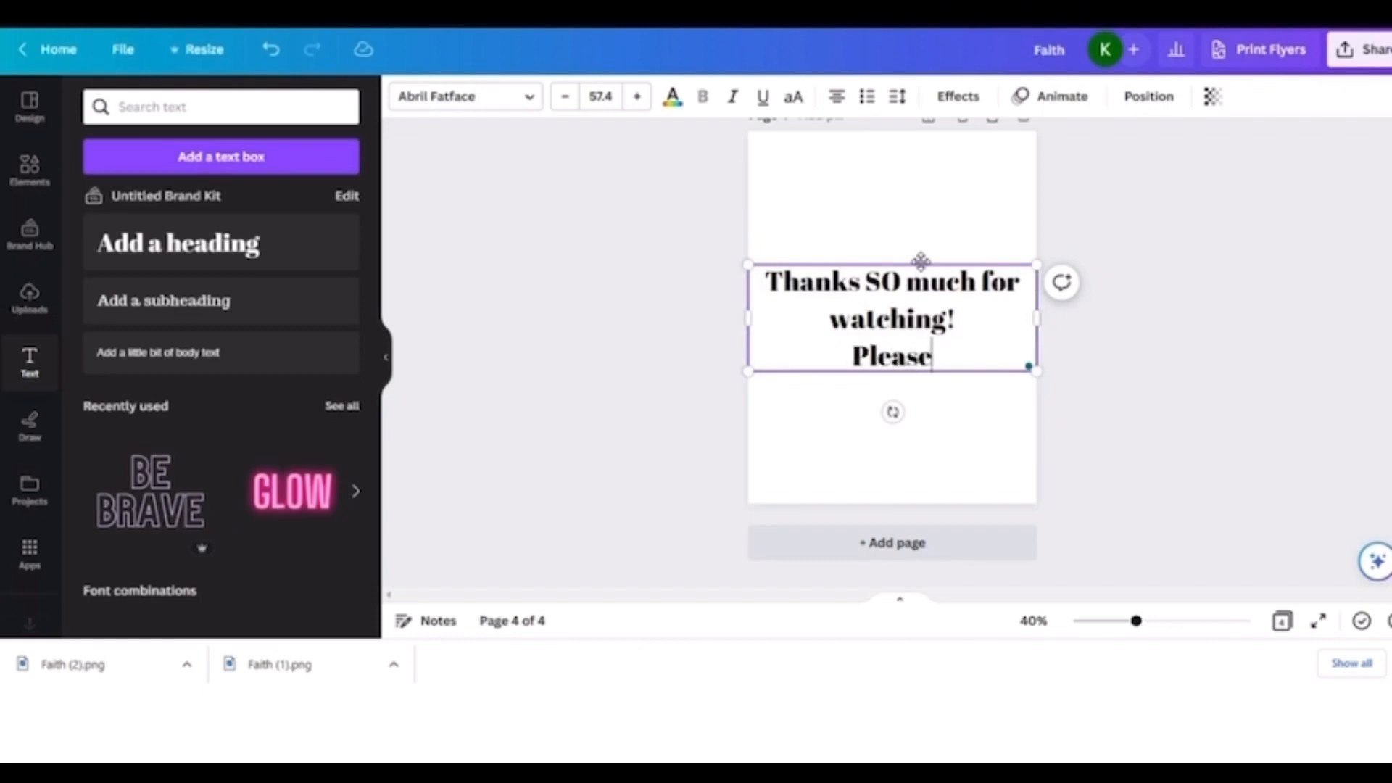
pyautogui.write(' subscribe')
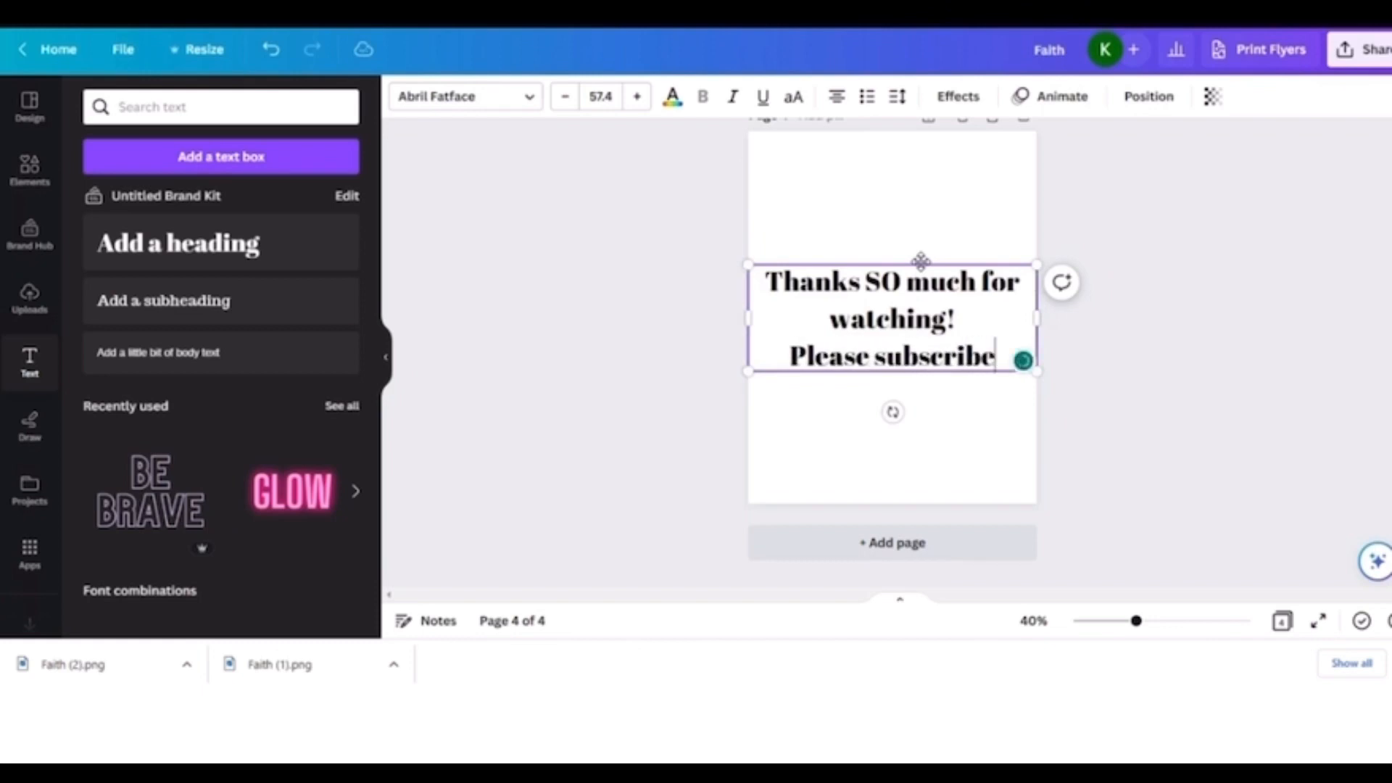
pyautogui.write(' to my')
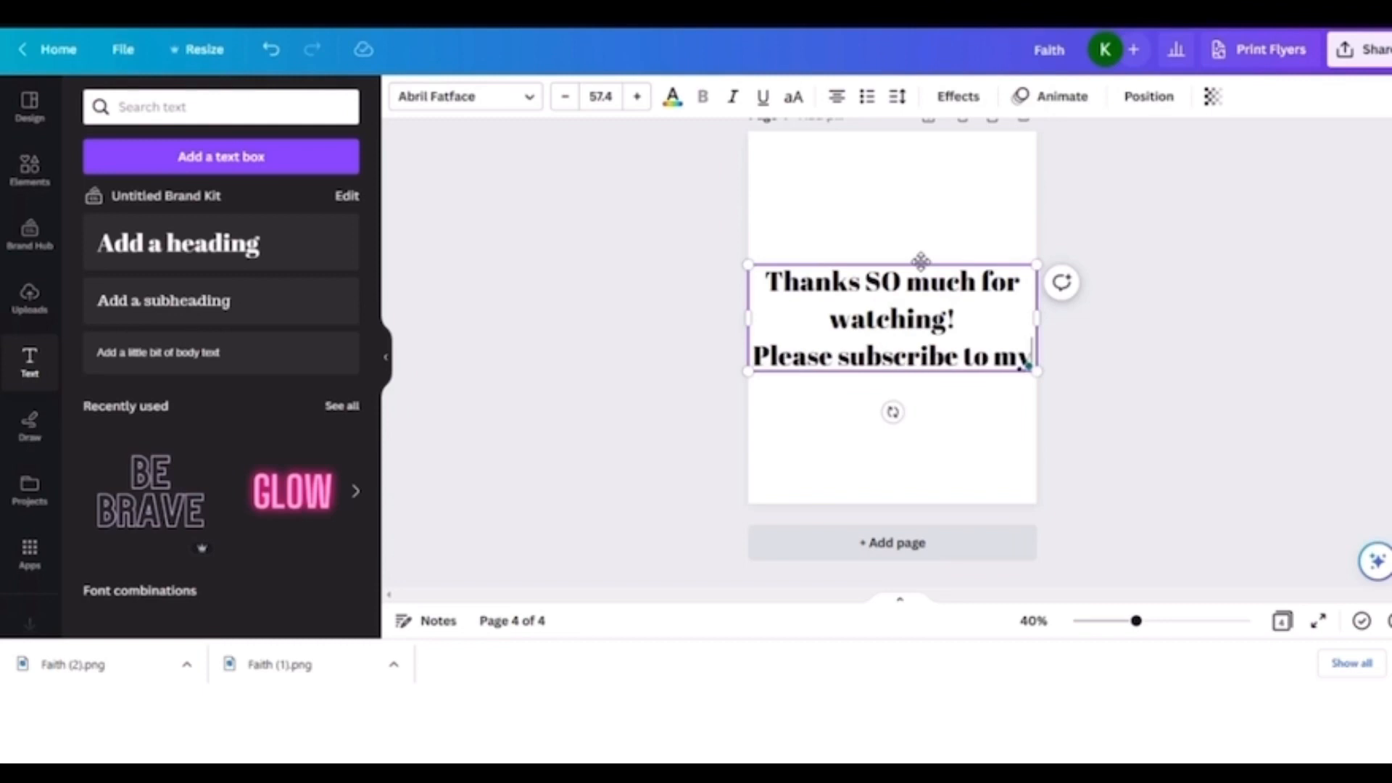
pyautogui.write(' channel')
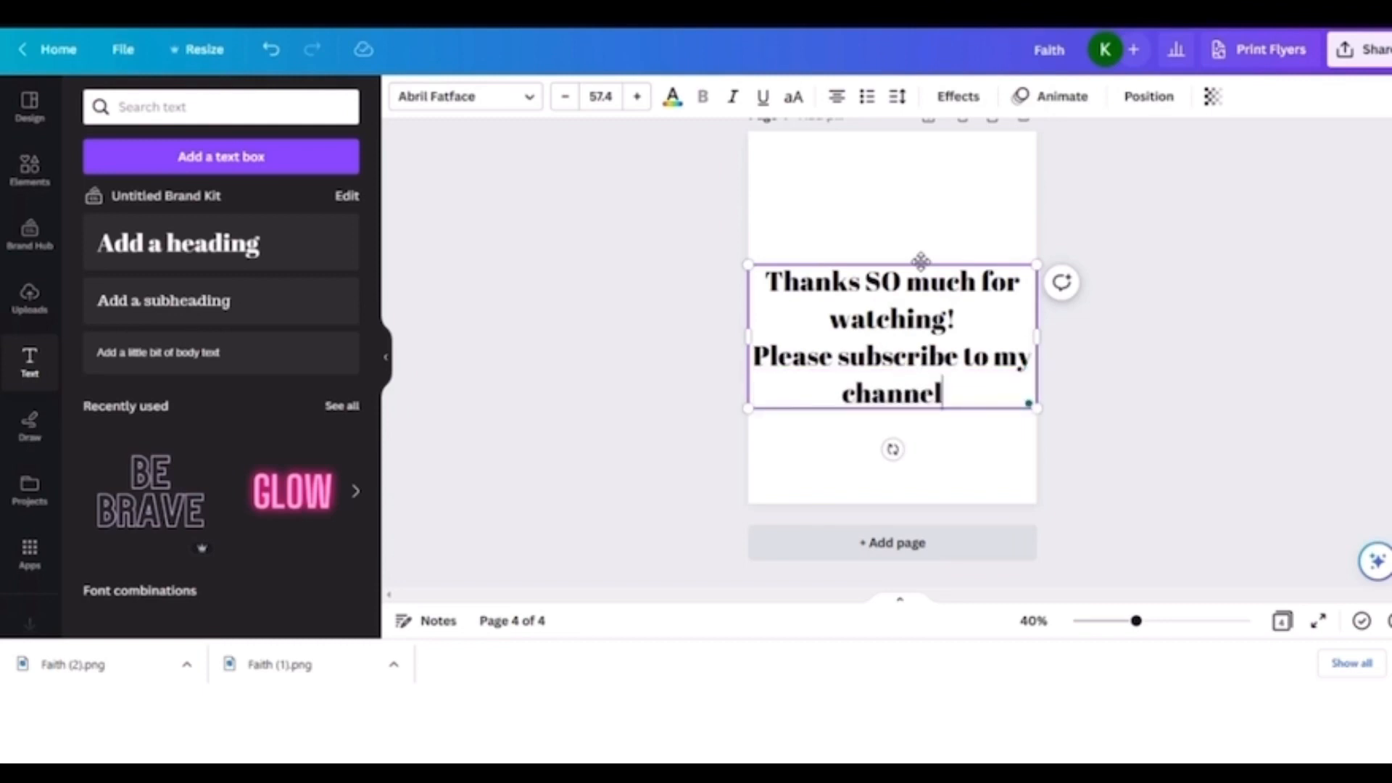
pyautogui.write('!')
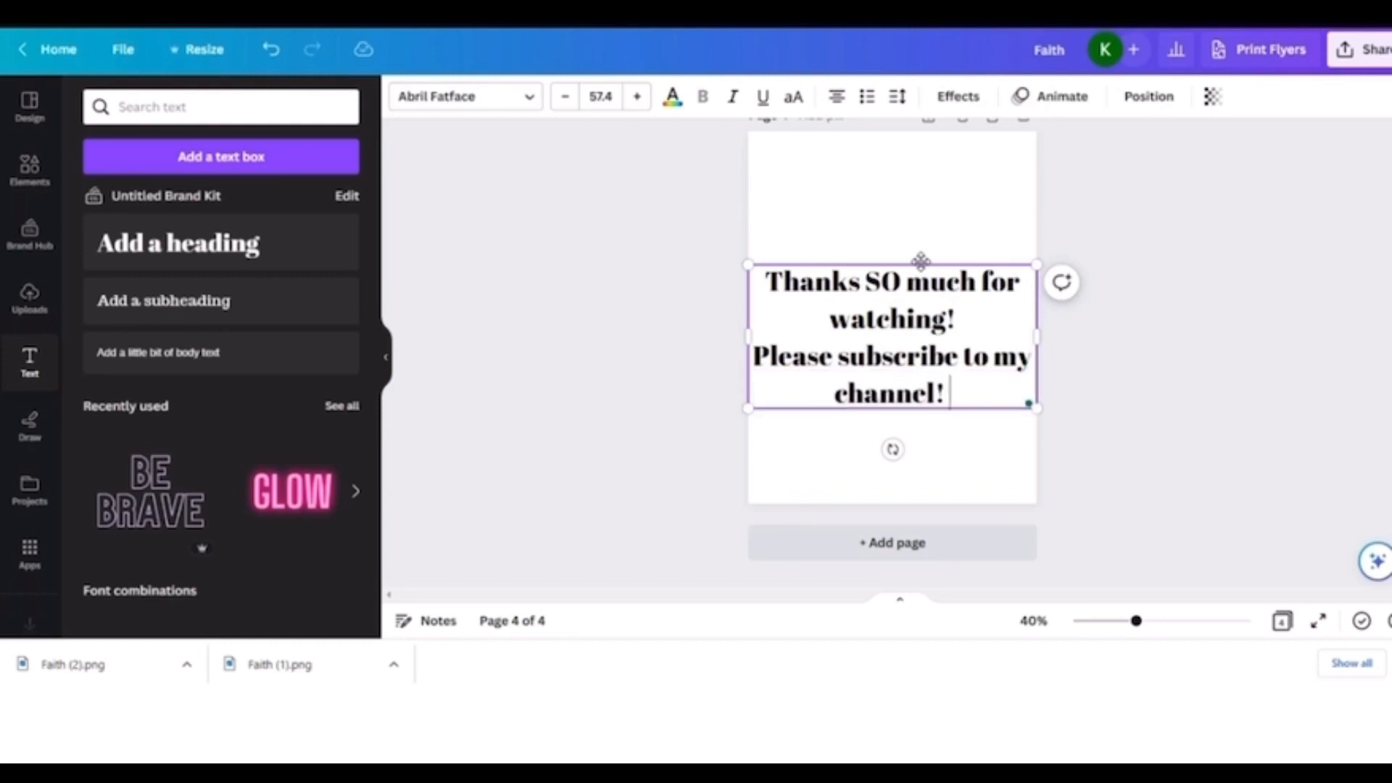
pyautogui.press('Return')
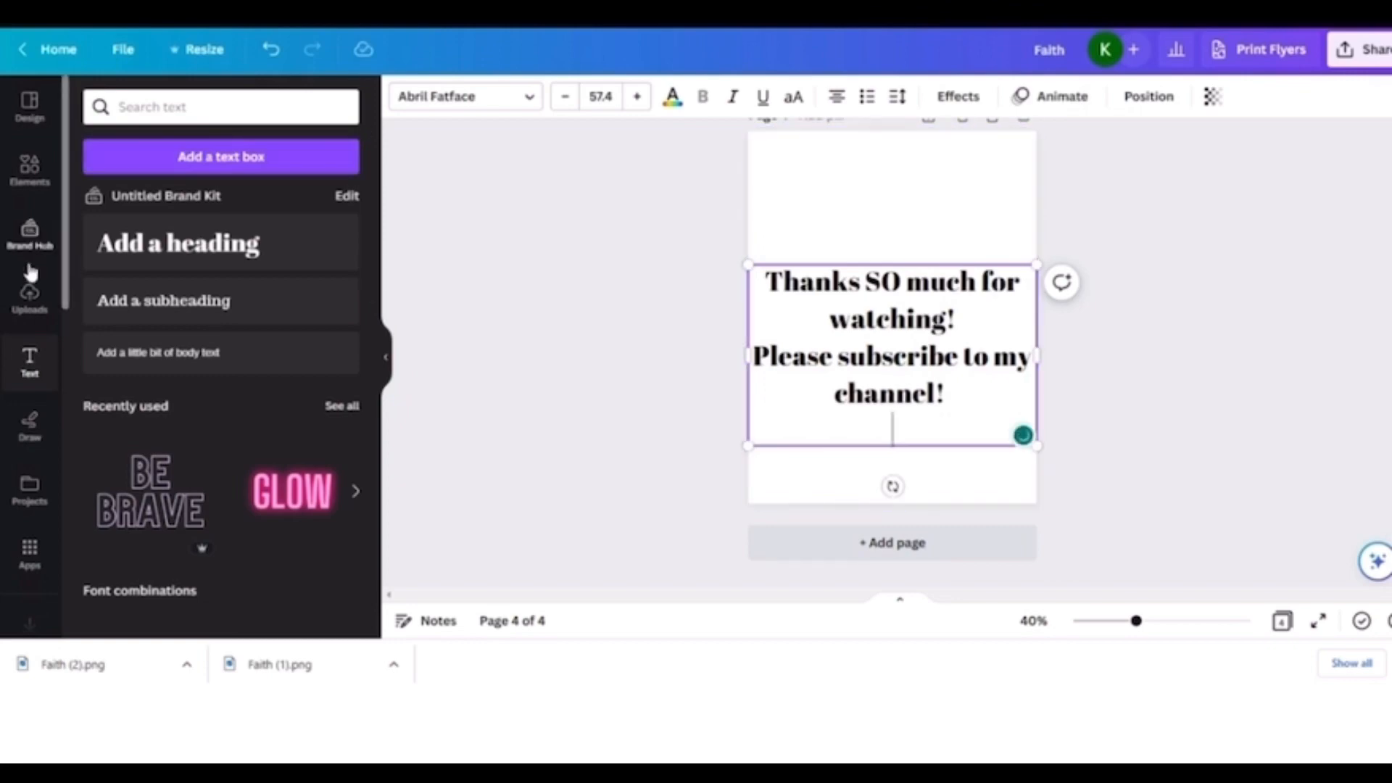
# - Search the elements for "heart" and place the solid red heart graphic centered below the thank-you text
pyautogui.click(29, 168)
pyautogui.click(202, 109)
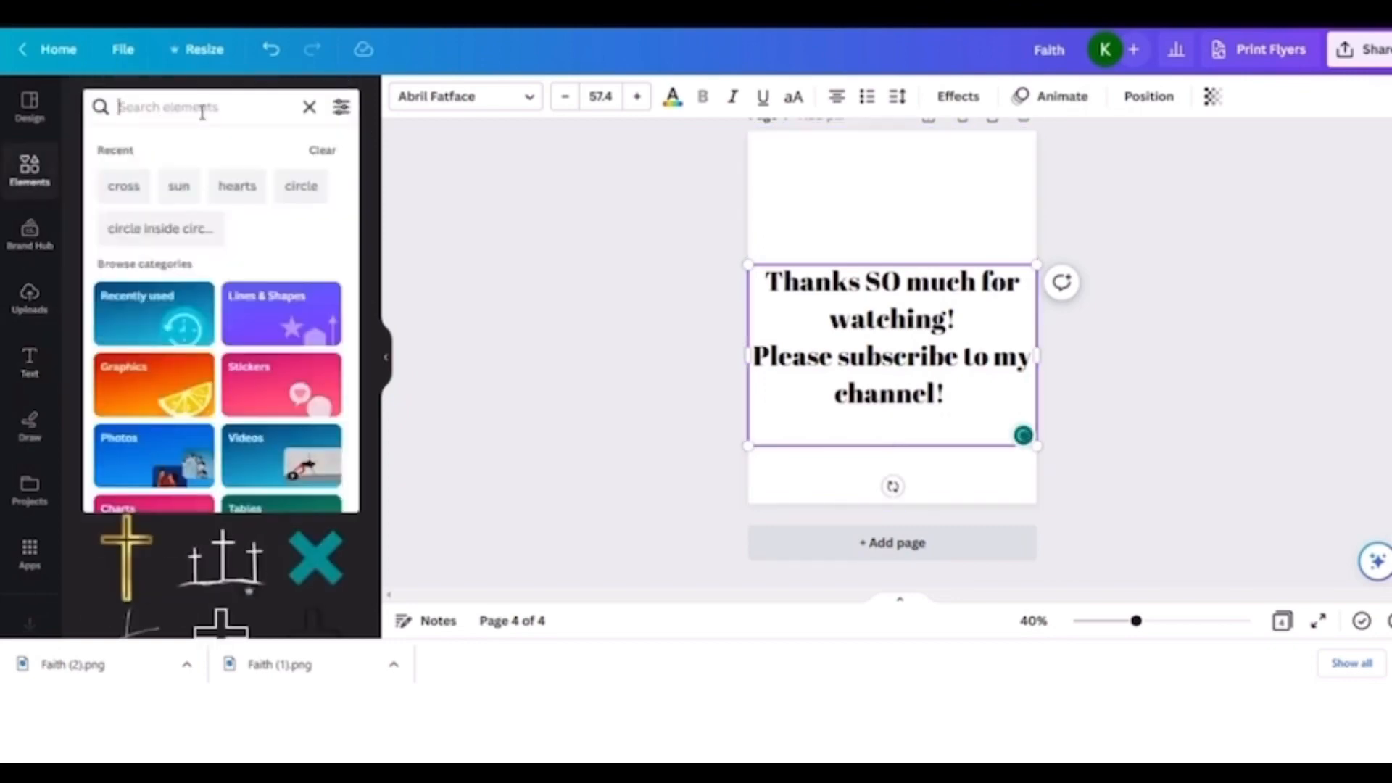
pyautogui.write('he')
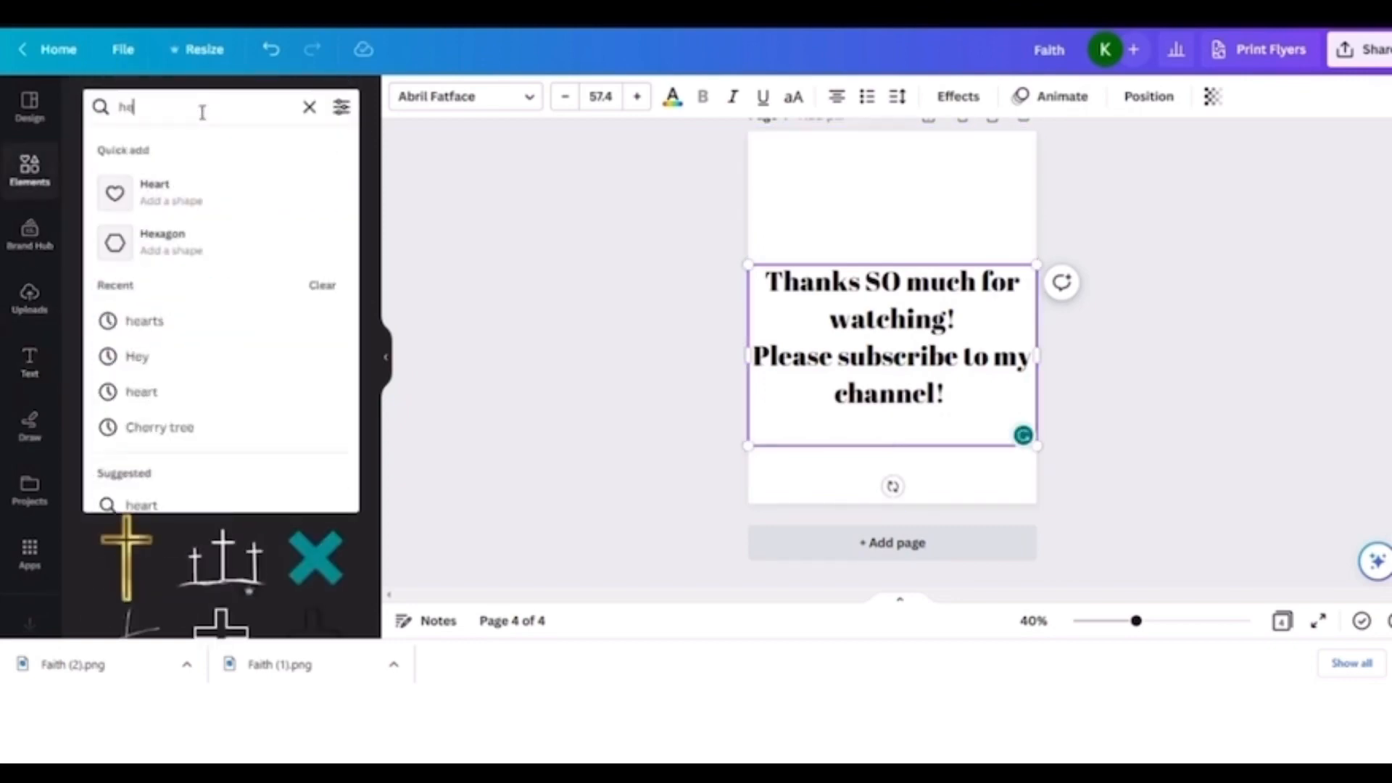
pyautogui.write('art')
pyautogui.press('Return')
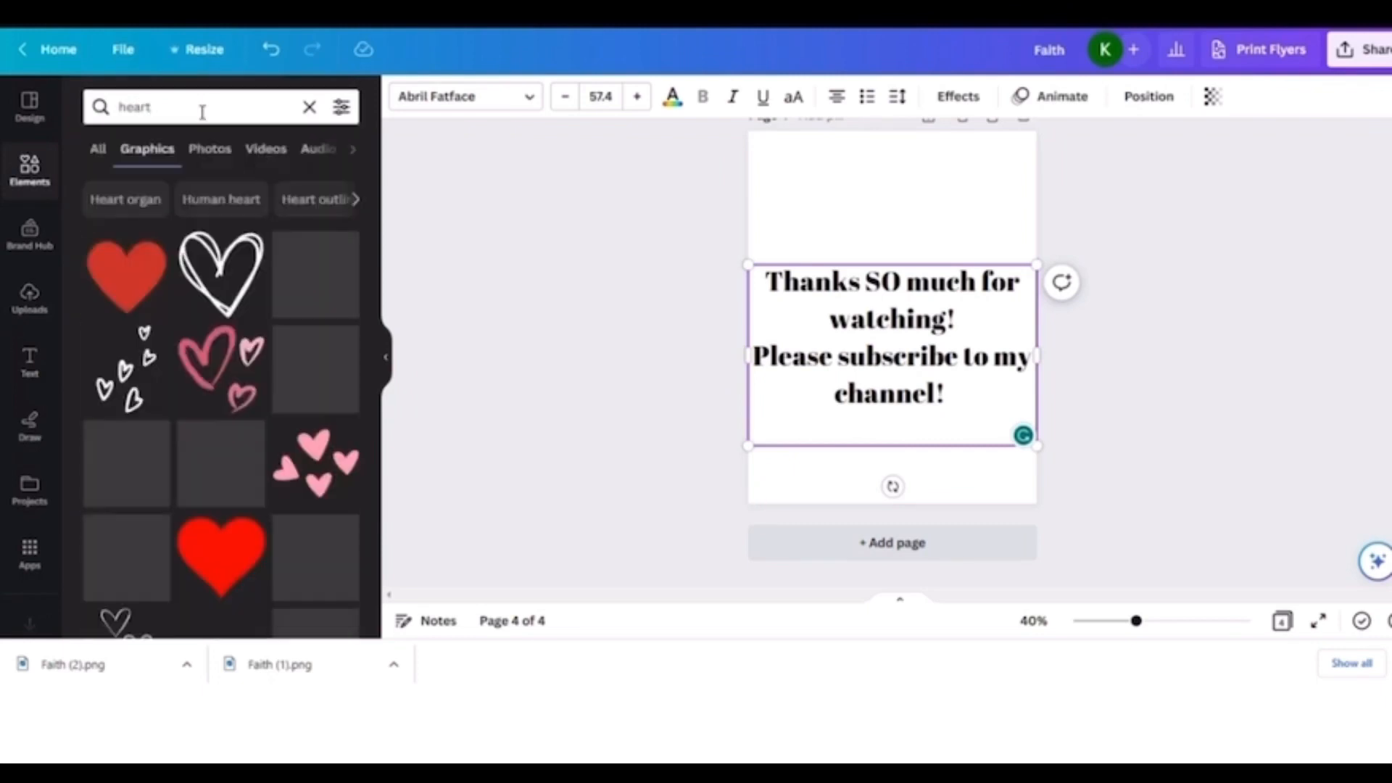
pyautogui.click(132, 292)
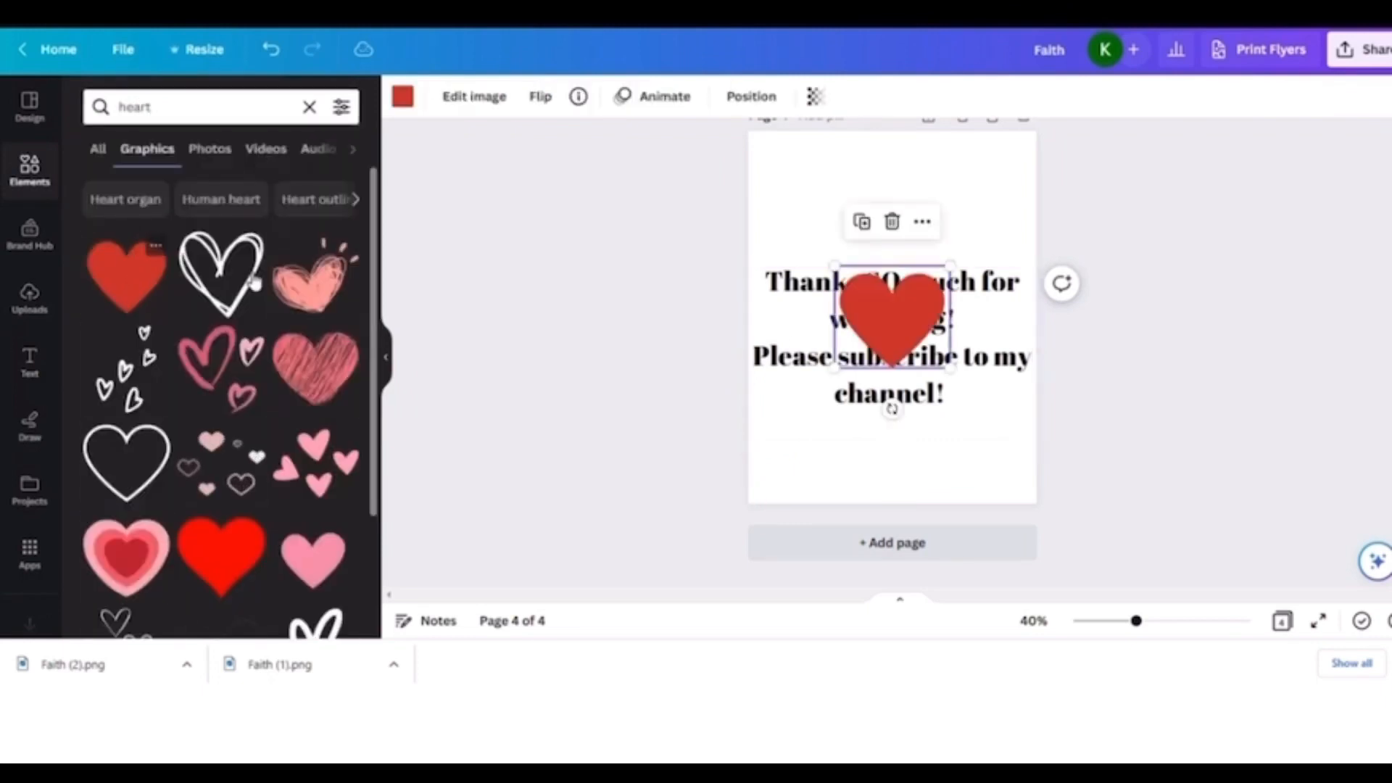
pyautogui.moveTo(896, 319); pyautogui.dragTo(895, 448)
pyautogui.click(1018, 472)
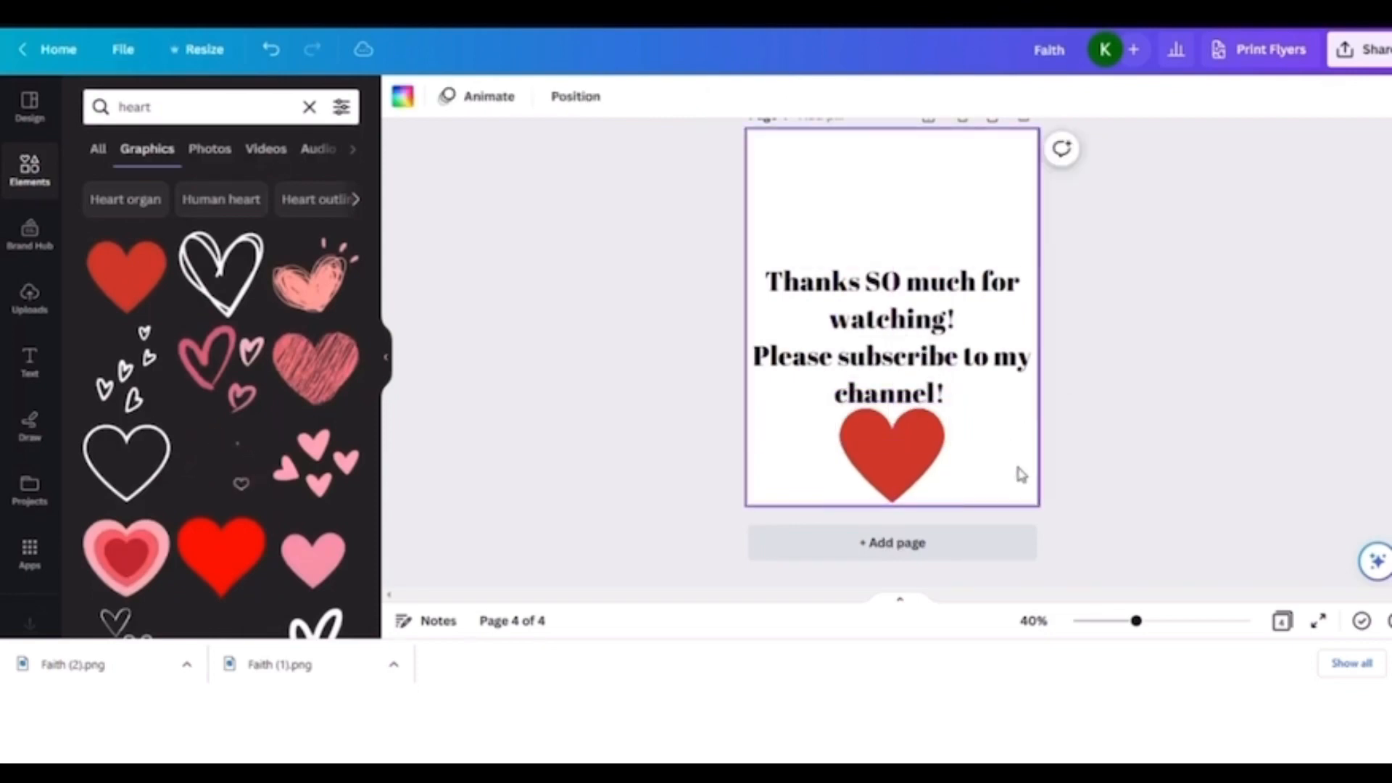